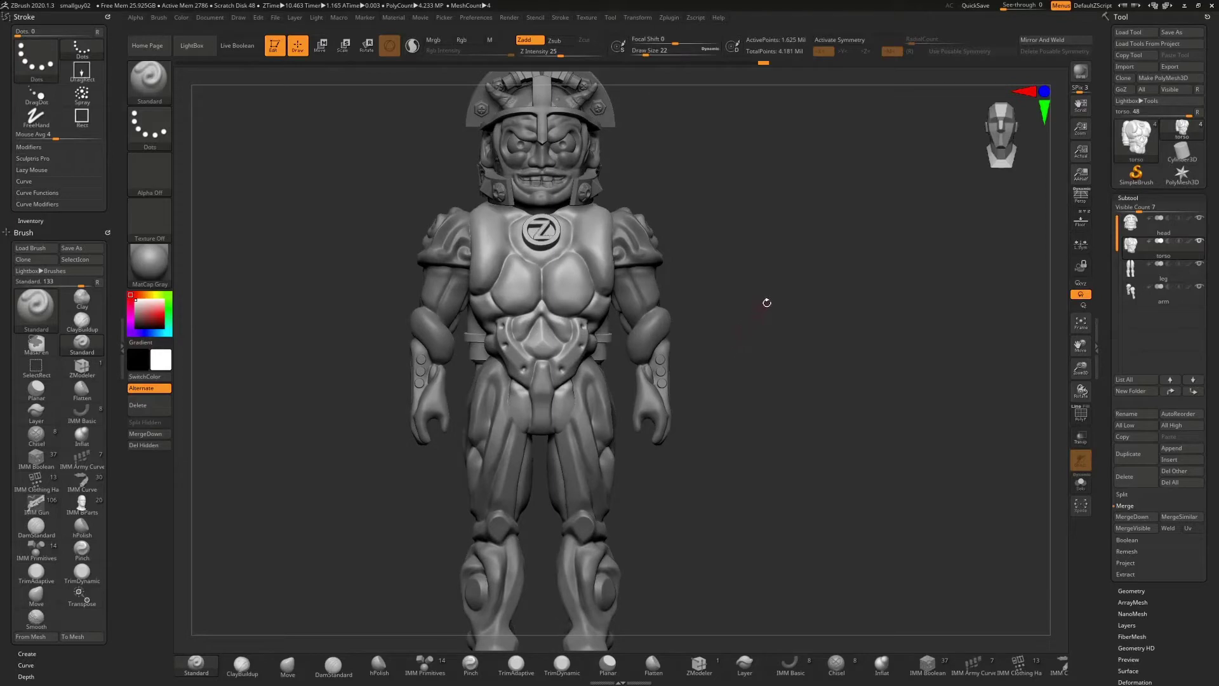
- Examine the armored figure from the front, from the full body to close views of the torso and helmeted head
alt+drag(766, 303, 755, 381)
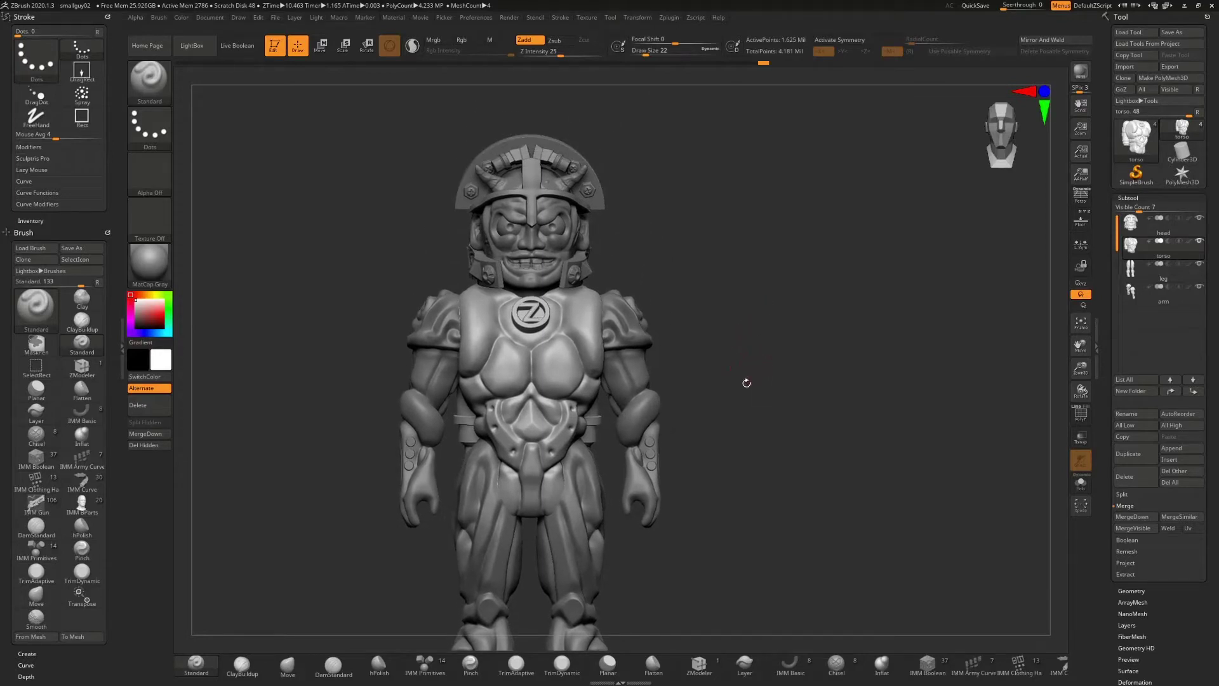
drag(752, 383, 749, 394)
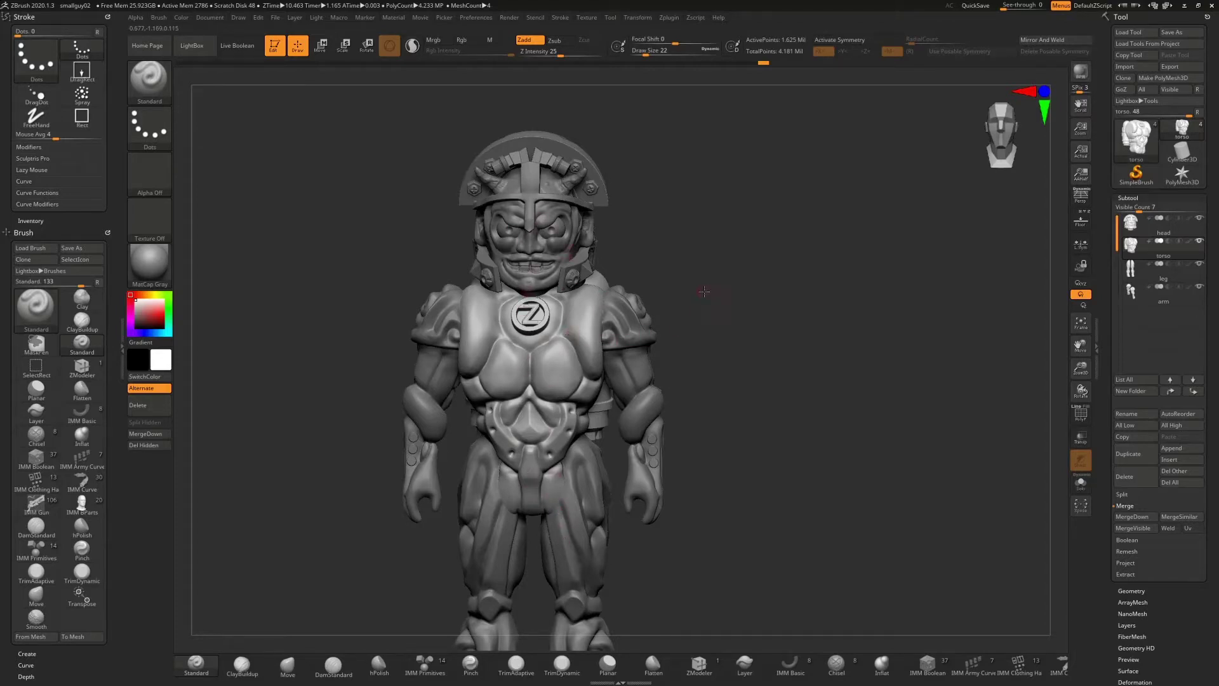
mouse_move(705, 291)
mouse_down()
mouse_move(751, 284)
mouse_move(702, 278)
mouse_up()
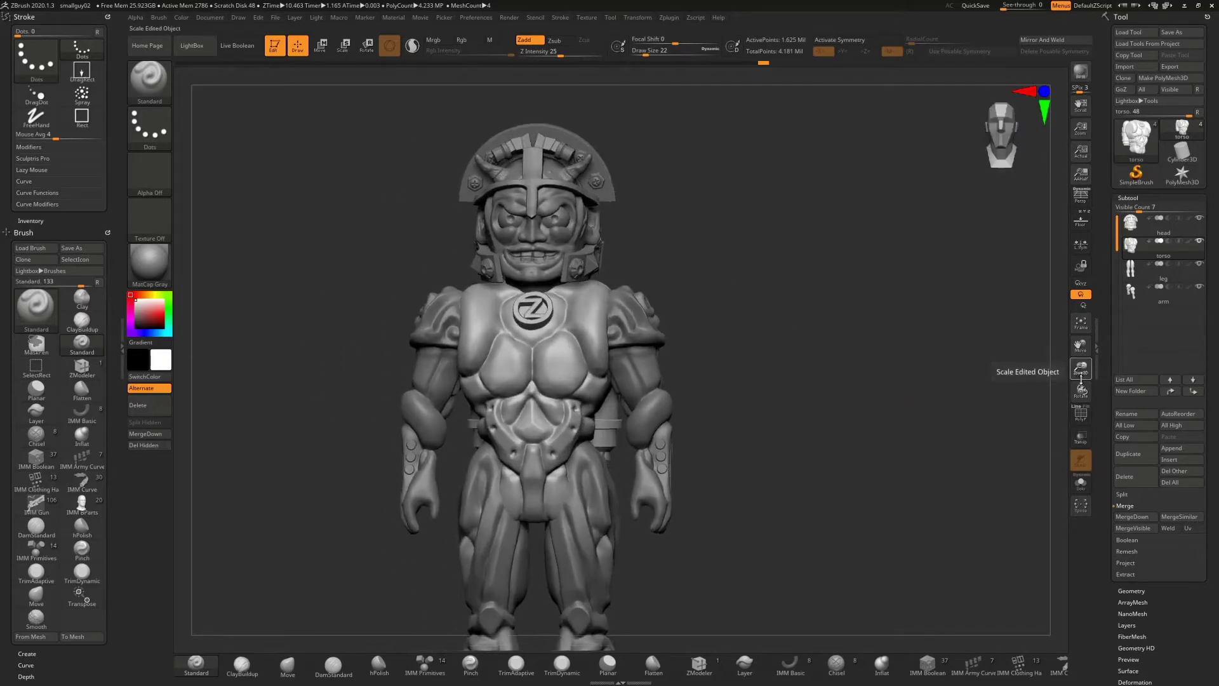
drag(1080, 367, 1059, 414)
drag(931, 410, 725, 496)
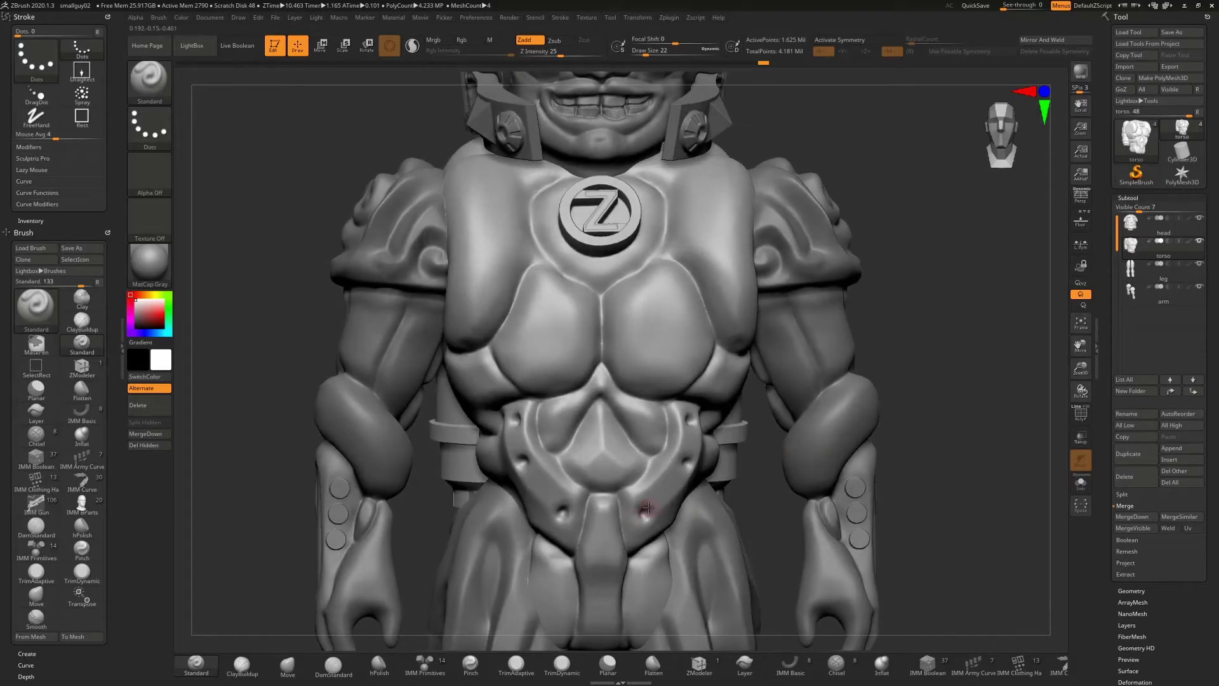
key(shift)
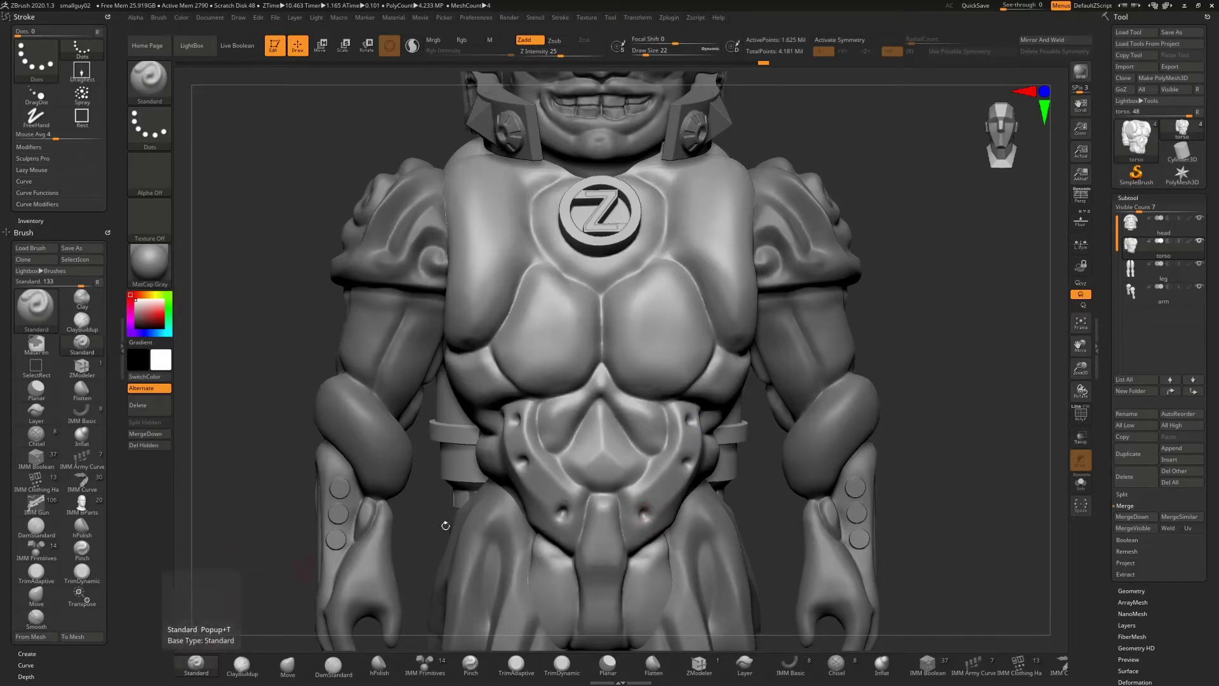
mouse_move(959, 418)
mouse_down()
mouse_move(1010, 409)
mouse_move(957, 410)
mouse_up()
alt+drag(929, 323, 936, 501)
drag(1085, 373, 1085, 379)
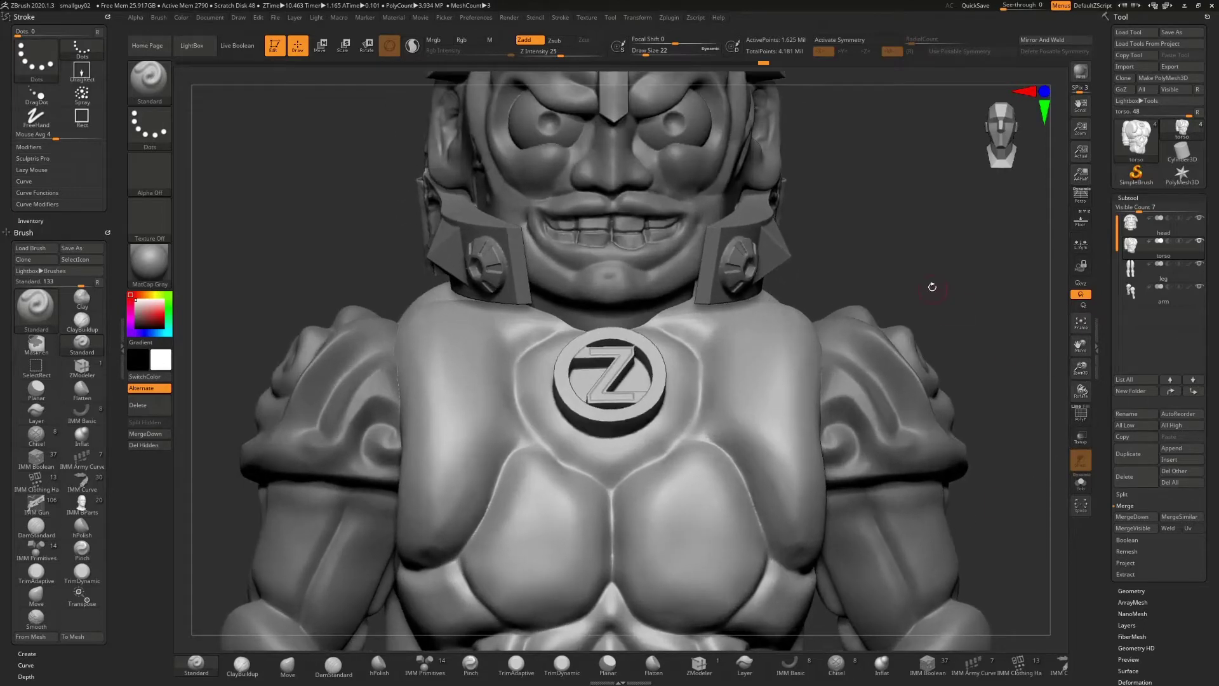
alt+drag(932, 286, 903, 419)
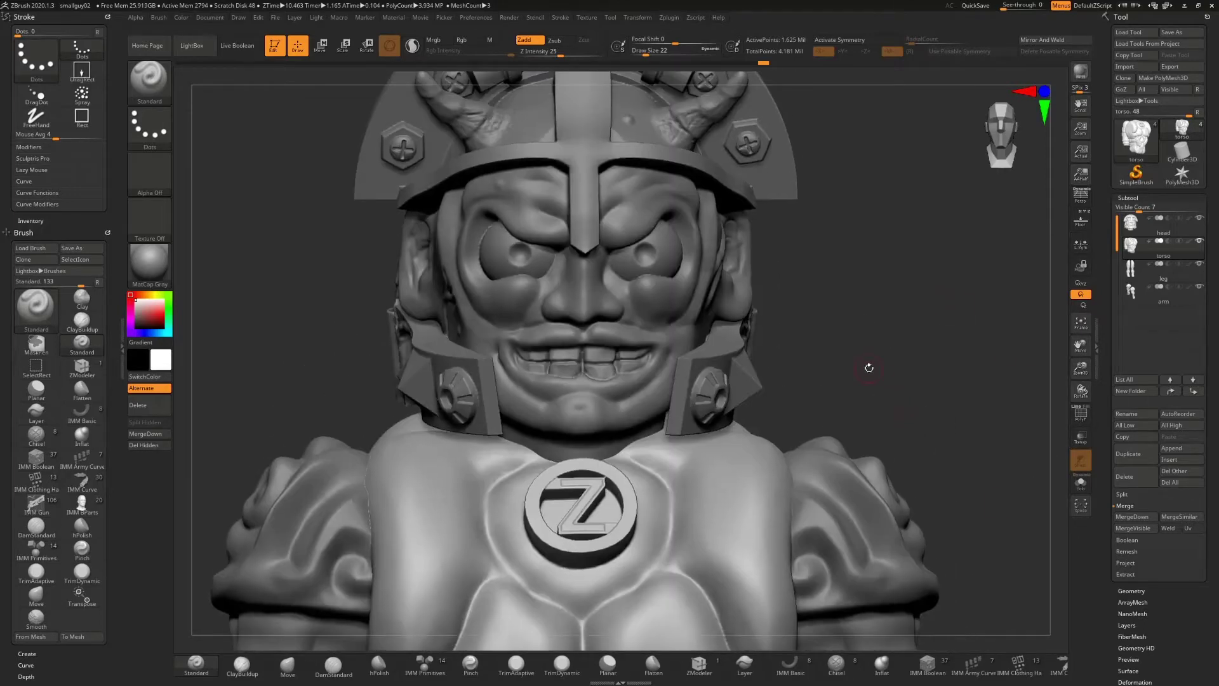
mouse_move(869, 368)
mouse_down()
mouse_move(914, 364)
mouse_move(886, 362)
mouse_up()
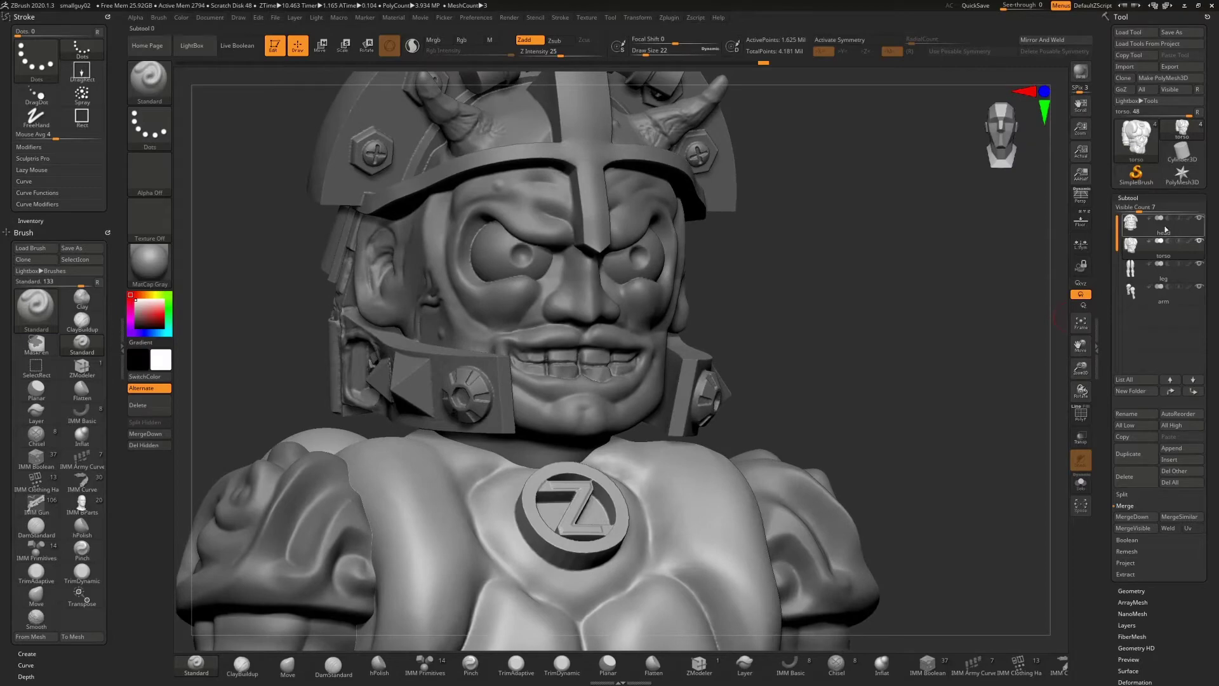
- Hide the head subtool to expose the neck area on top of the torso
click(1200, 219)
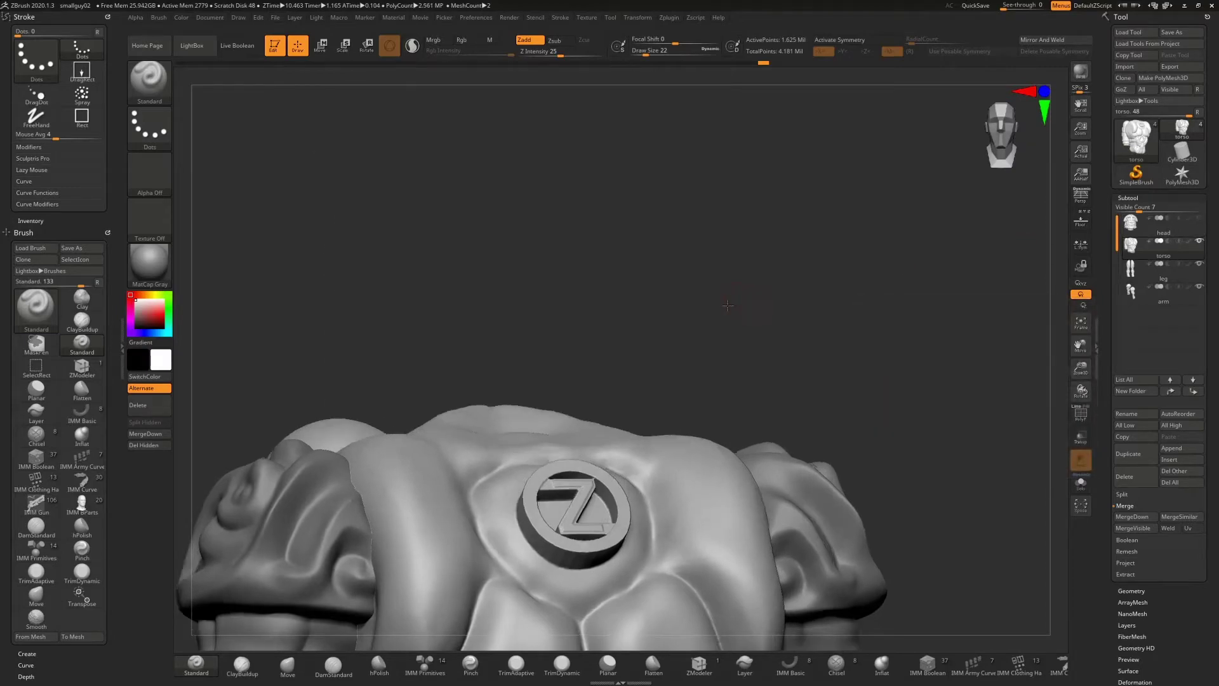
drag(743, 241, 702, 331)
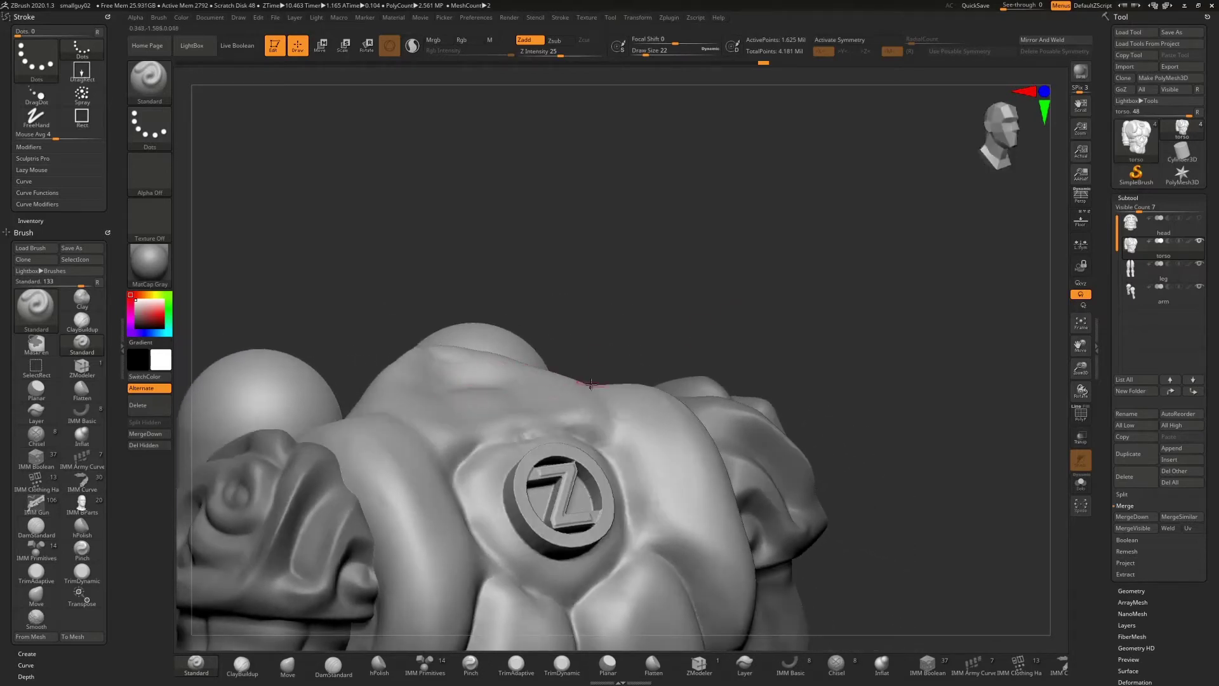
click(1200, 220)
click(1200, 221)
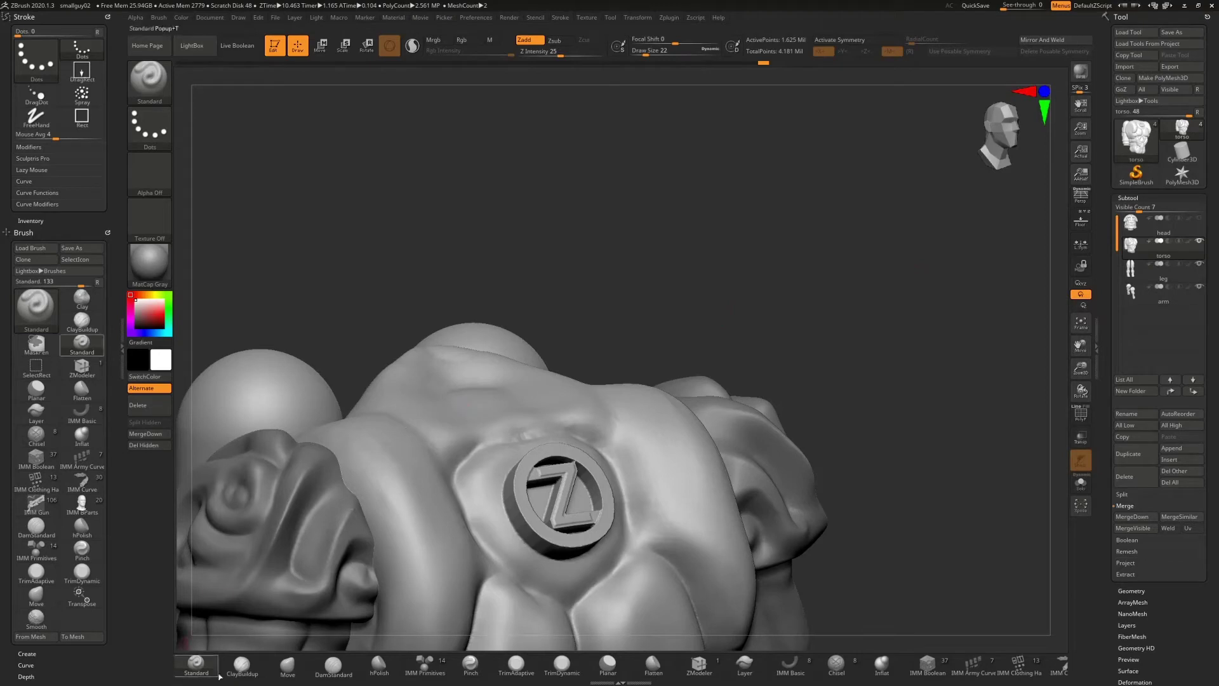
- Build up clay on the torso's neck area above the Z emblem using ClayBuildup at draw size 62 with X symmetry
click(242, 663)
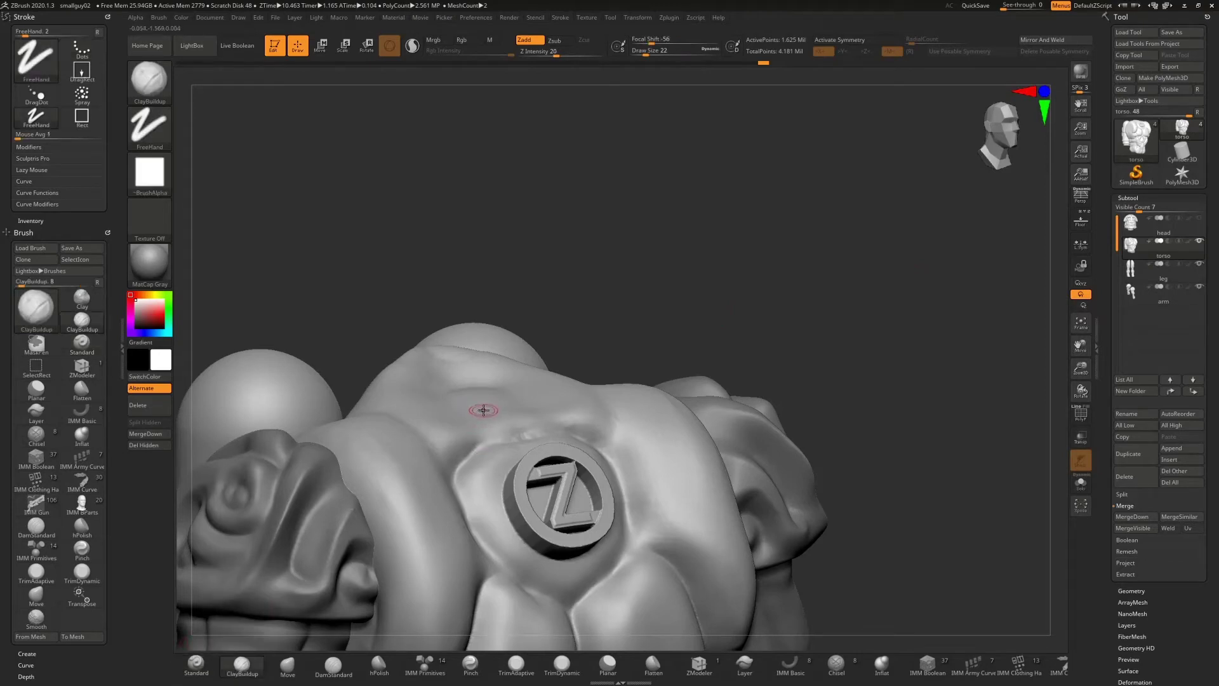
key(s)
drag(483, 410, 493, 408)
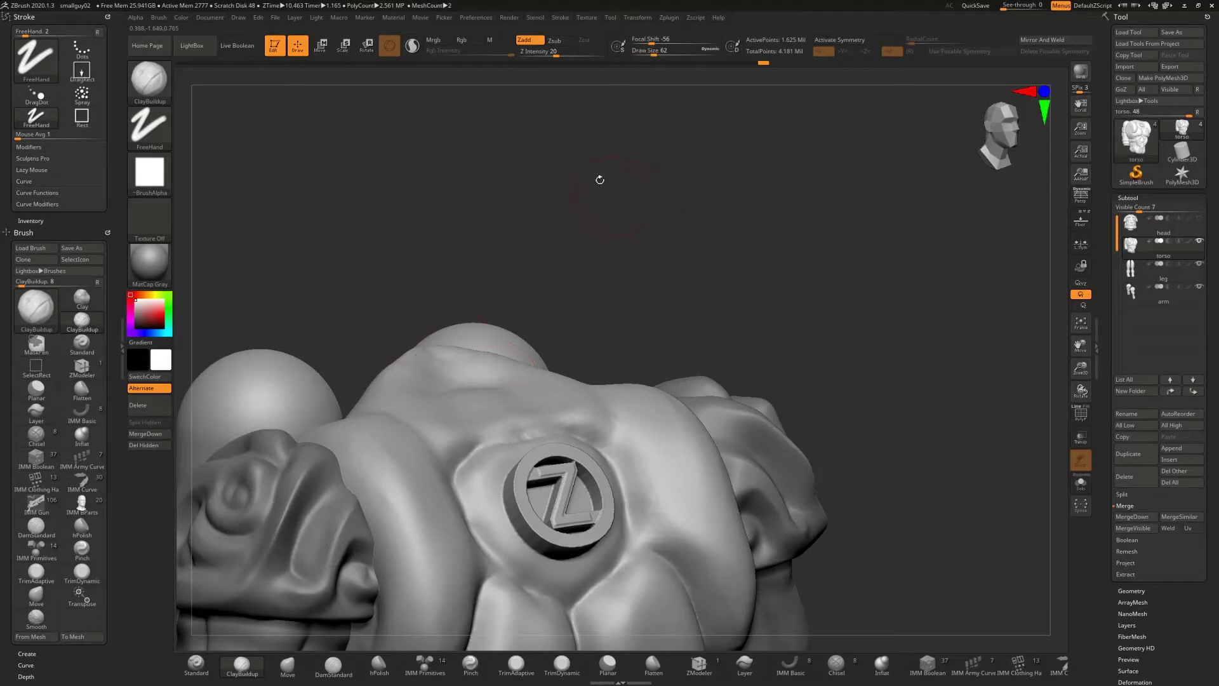
mouse_move(621, 235)
mouse_down()
mouse_move(528, 367)
mouse_move(550, 363)
mouse_up()
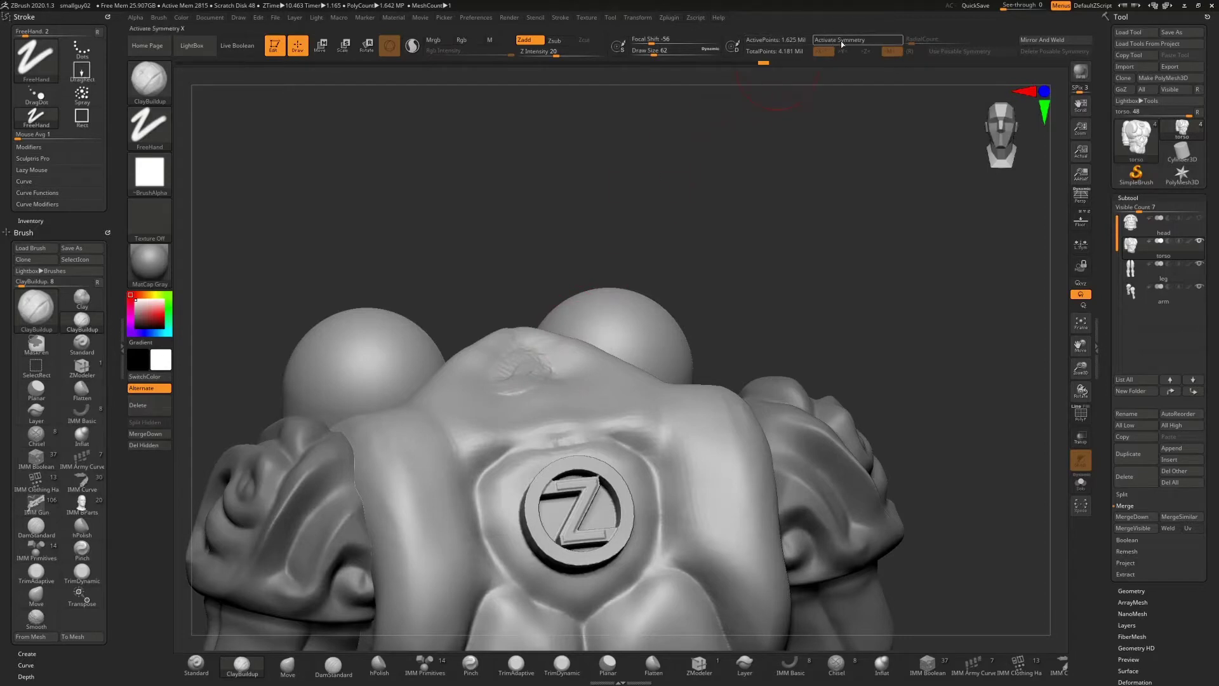
key(x)
mouse_move(541, 365)
mouse_down()
mouse_move(517, 368)
mouse_move(503, 402)
mouse_up()
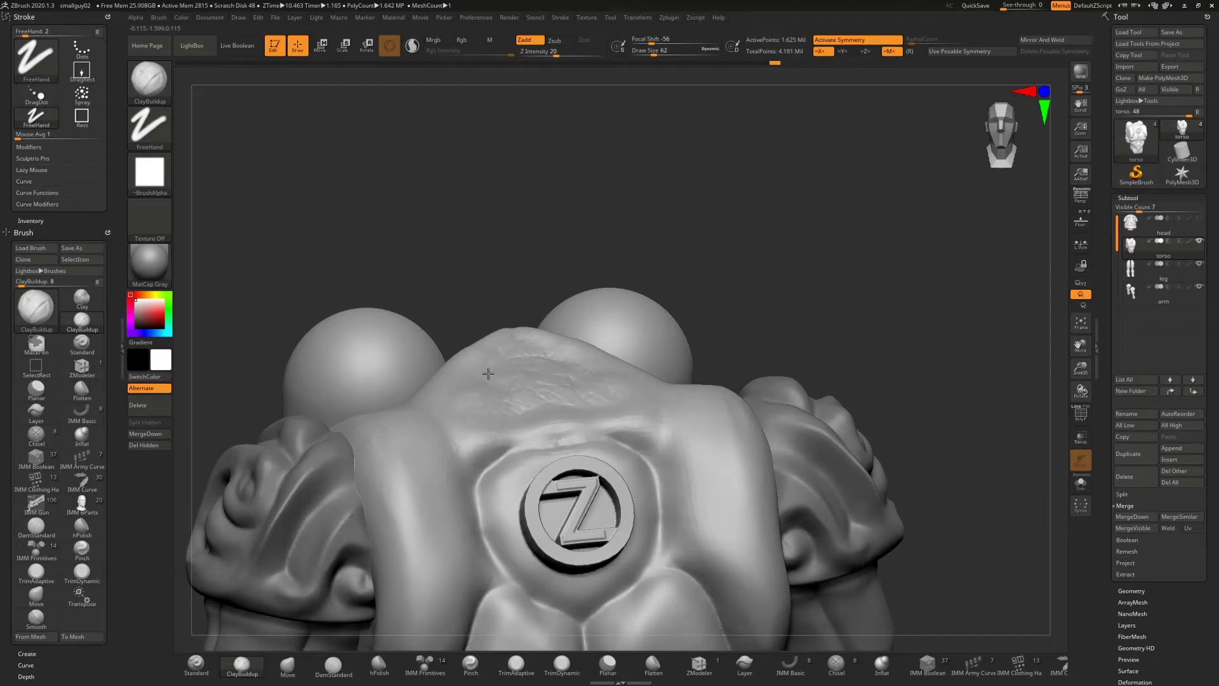
drag(524, 360, 533, 375)
mouse_move(625, 254)
mouse_down()
mouse_move(699, 201)
mouse_move(727, 206)
mouse_up()
drag(547, 409, 543, 404)
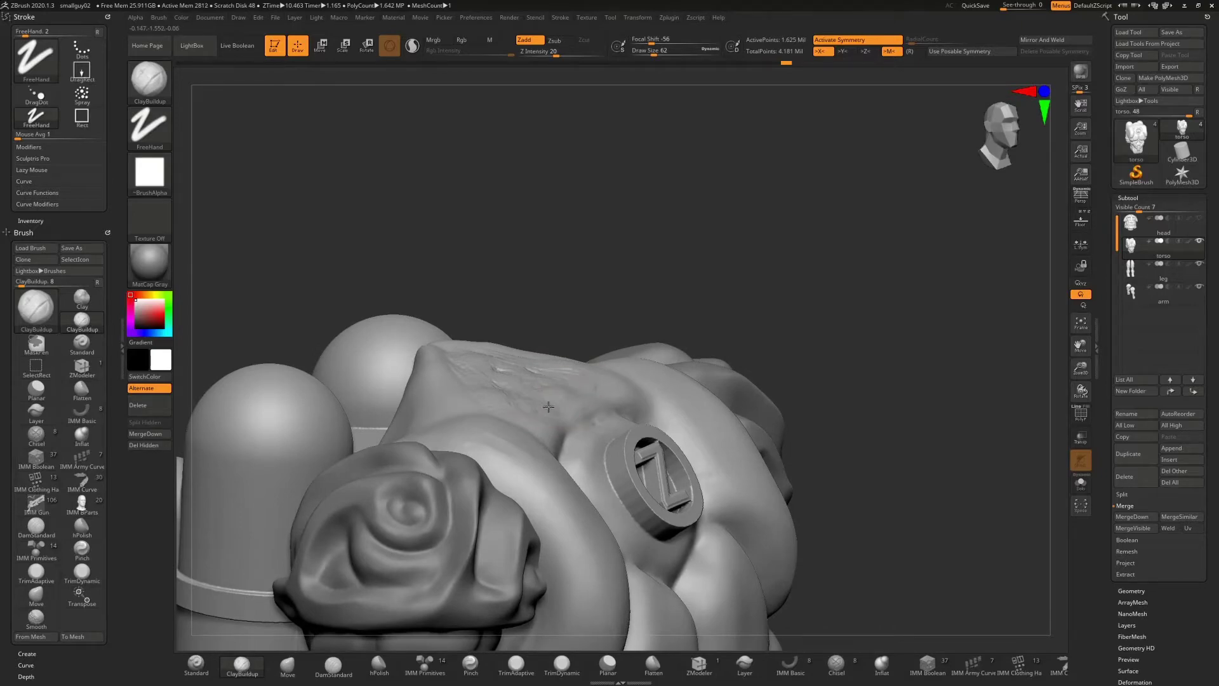
mouse_move(629, 276)
mouse_down()
mouse_move(596, 273)
mouse_move(610, 270)
mouse_up()
click(508, 364)
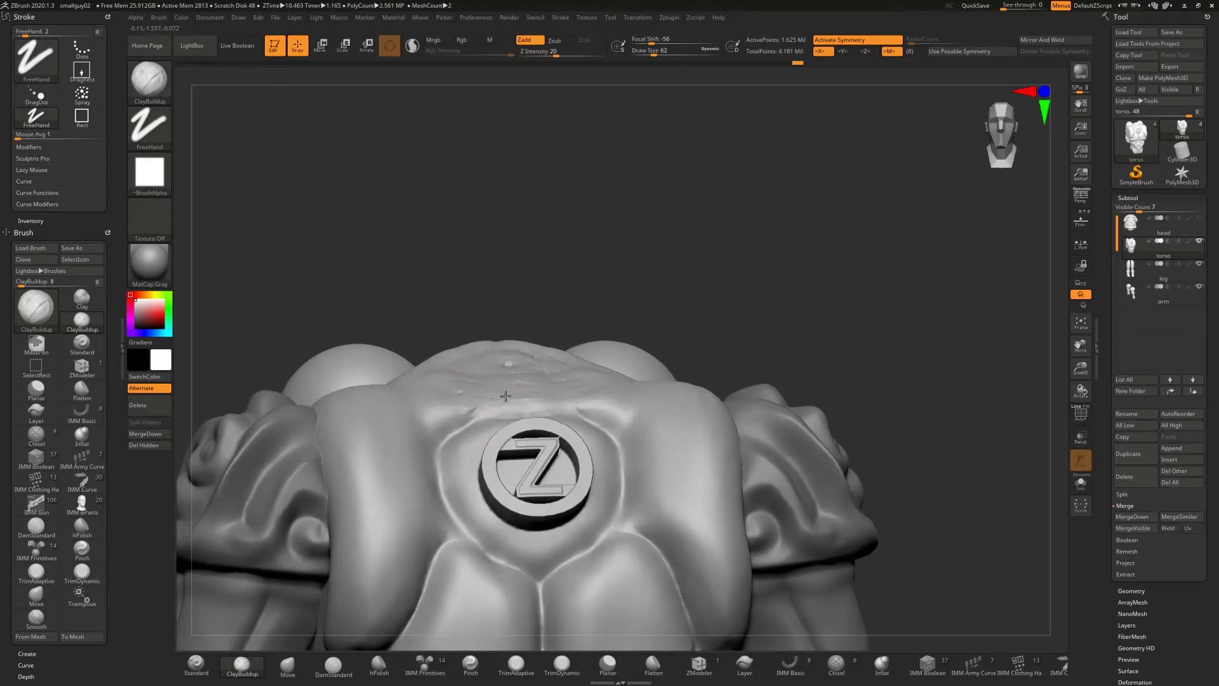
- Smooth the rough clay strokes across the top of the torso above the Z emblem
key(shift)
shift+drag(483, 395, 540, 373)
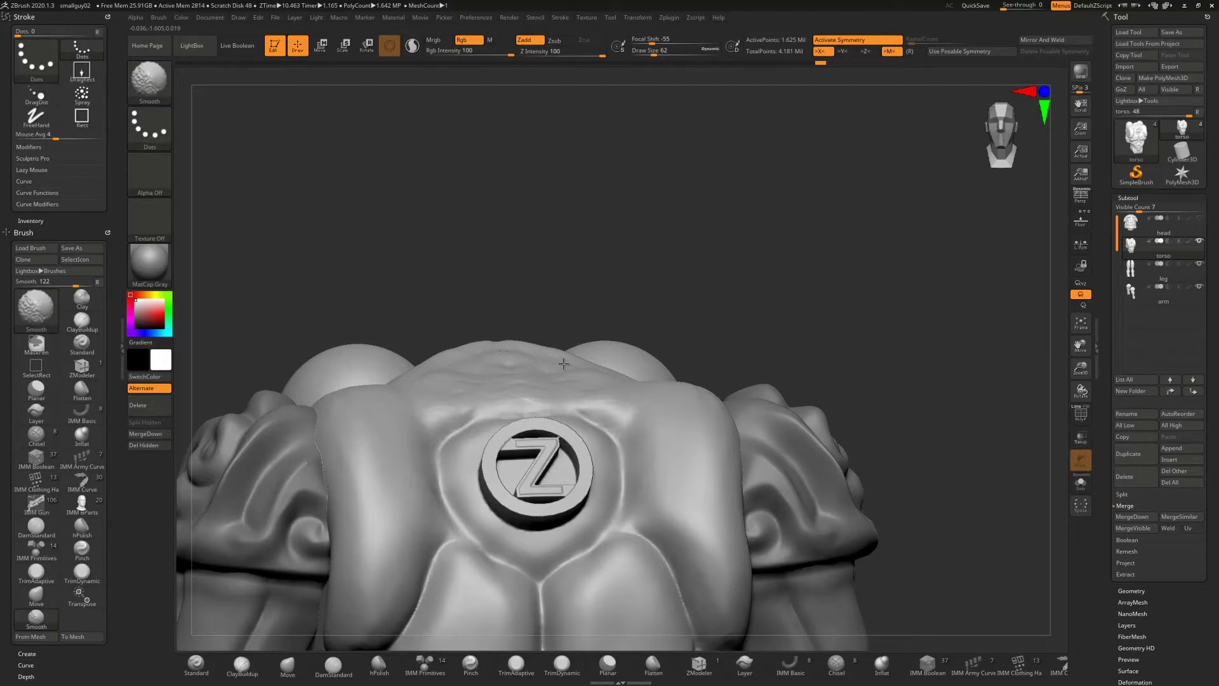
shift+drag(482, 364, 461, 367)
- Add more ClayBuildup strokes to the neck slope between the shoulders to fill out its volume
mouse_move(570, 254)
mouse_down()
mouse_move(604, 267)
mouse_move(601, 282)
mouse_up()
mouse_move(467, 370)
mouse_down()
mouse_move(463, 351)
mouse_move(425, 345)
mouse_move(522, 372)
mouse_up()
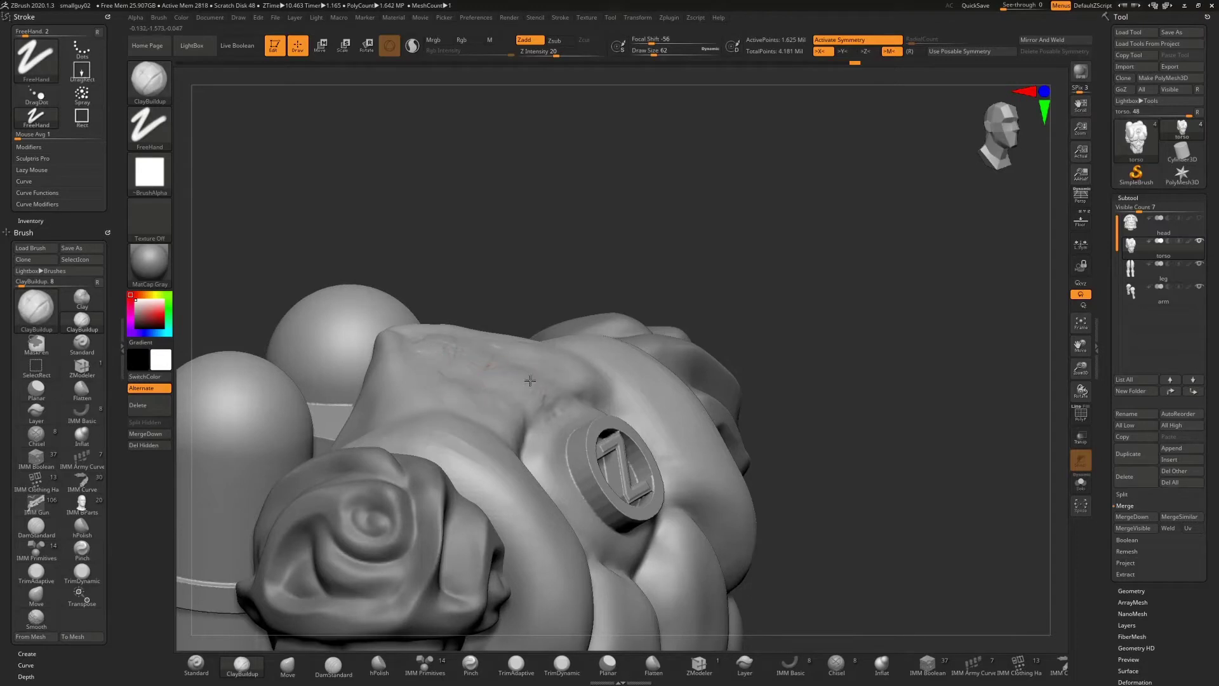
mouse_move(483, 414)
mouse_down()
mouse_move(477, 388)
mouse_move(408, 342)
mouse_move(471, 356)
mouse_up()
mouse_move(525, 381)
right_down()
mouse_move(405, 379)
mouse_move(493, 261)
mouse_move(527, 355)
right_up()
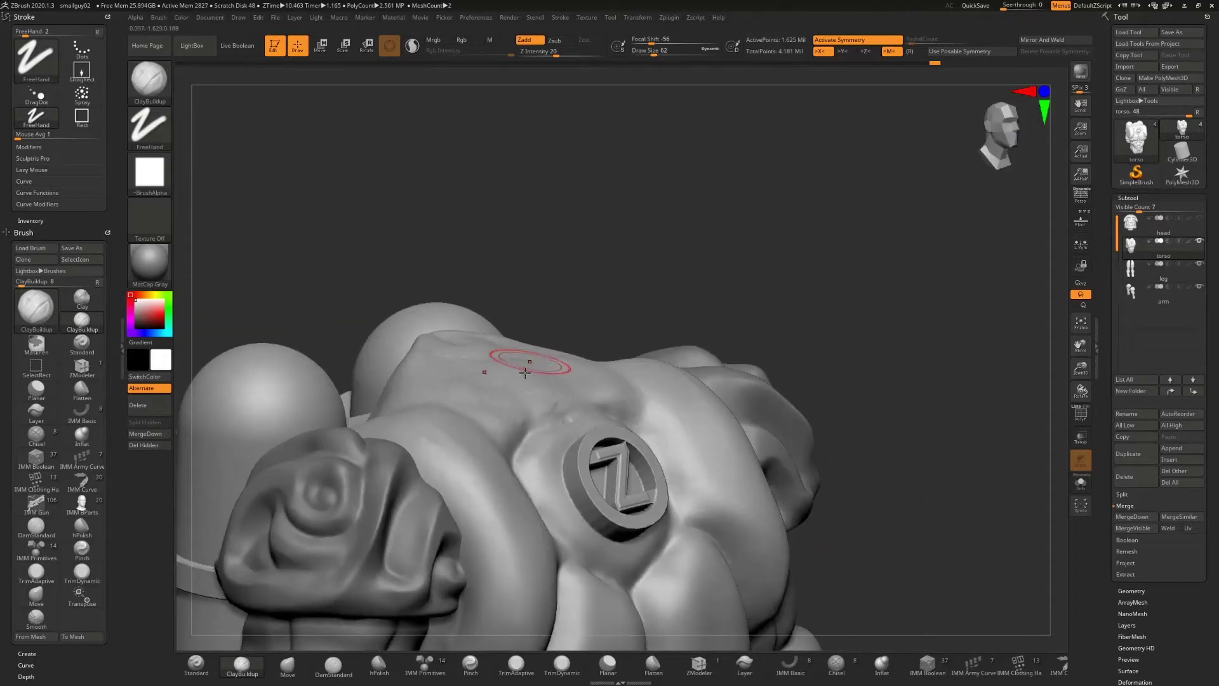
mouse_move(528, 355)
mouse_down()
mouse_move(449, 363)
mouse_move(463, 367)
mouse_up()
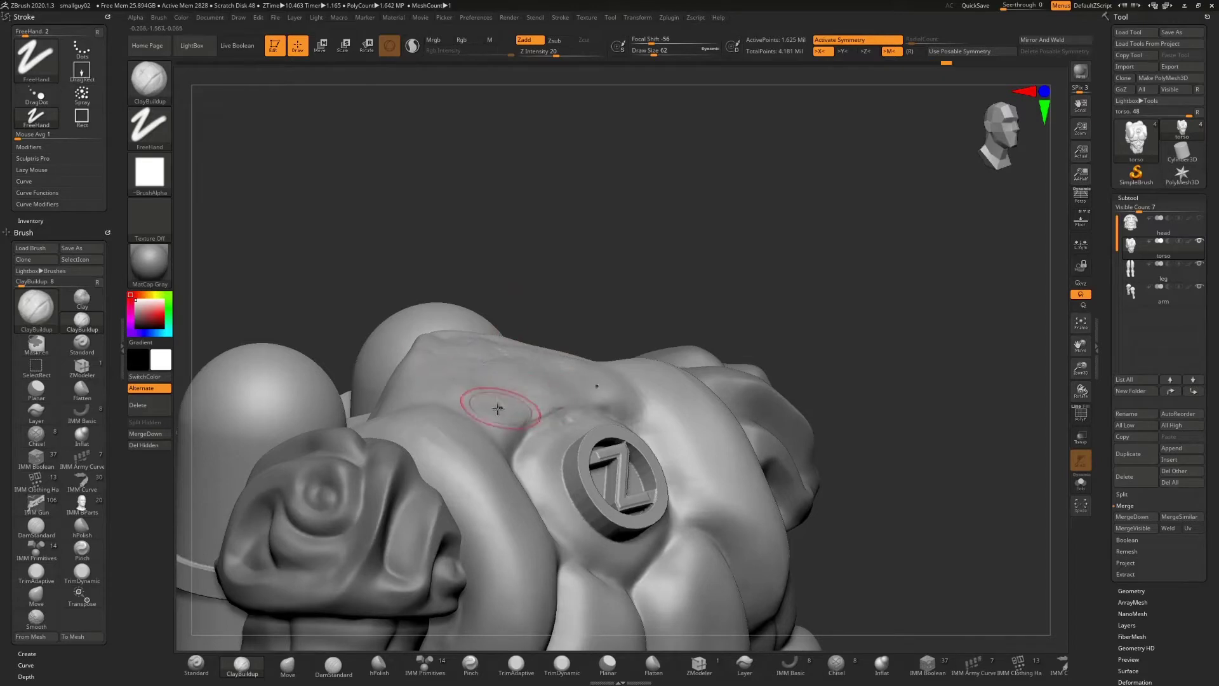
- Smooth the newly added volume around the neck base and toward the shoulders
key(shift)
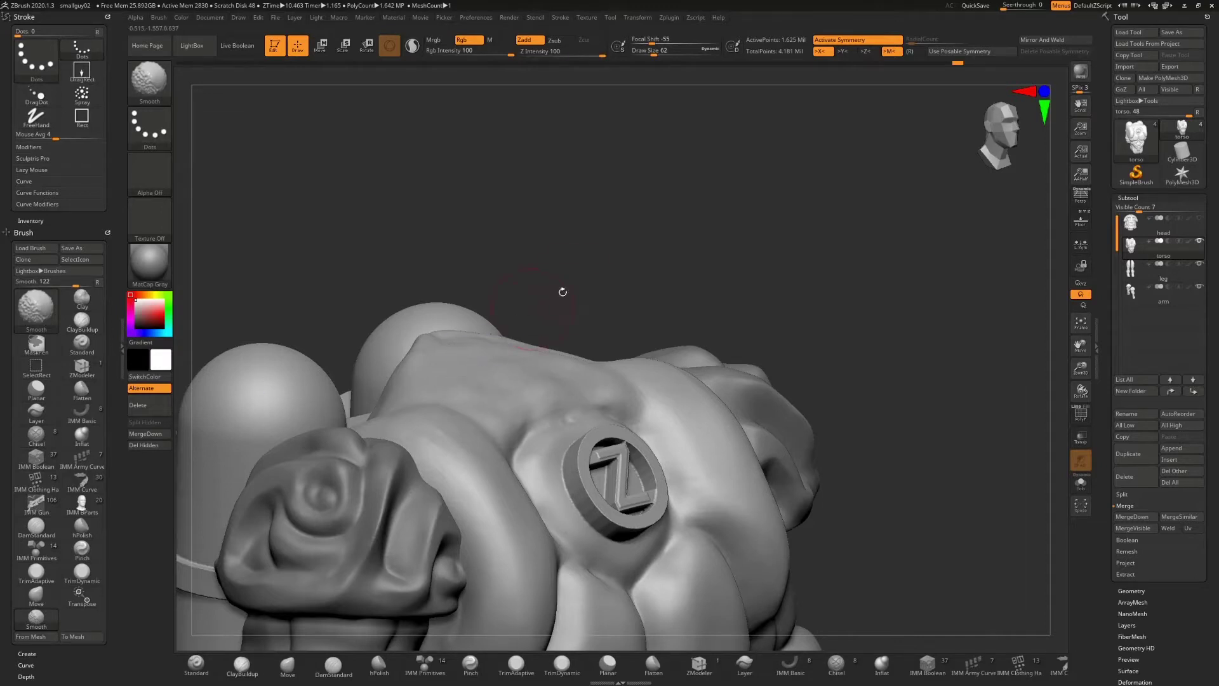
mouse_move(562, 292)
shift+mouse_down()
mouse_move(573, 375)
mouse_move(569, 328)
mouse_move(527, 393)
mouse_move(502, 401)
mouse_move(475, 344)
mouse_move(567, 290)
mouse_move(505, 379)
mouse_move(545, 369)
mouse_move(576, 381)
shift+mouse_up()
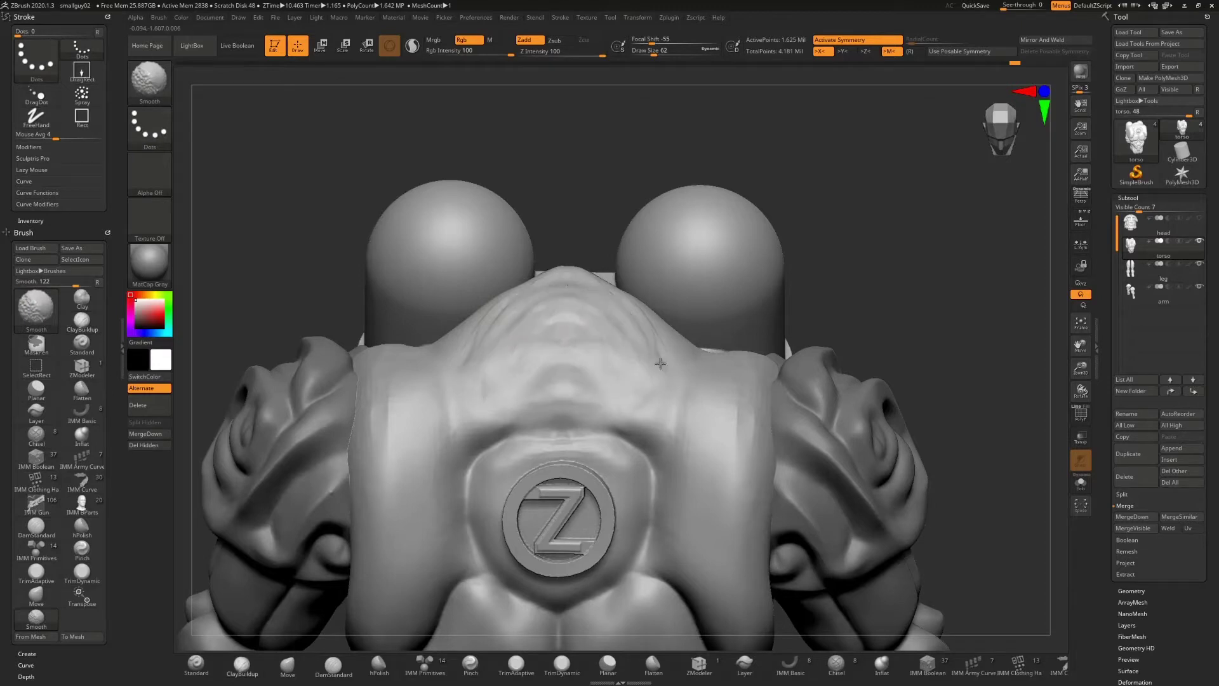
shift+drag(508, 340, 506, 324)
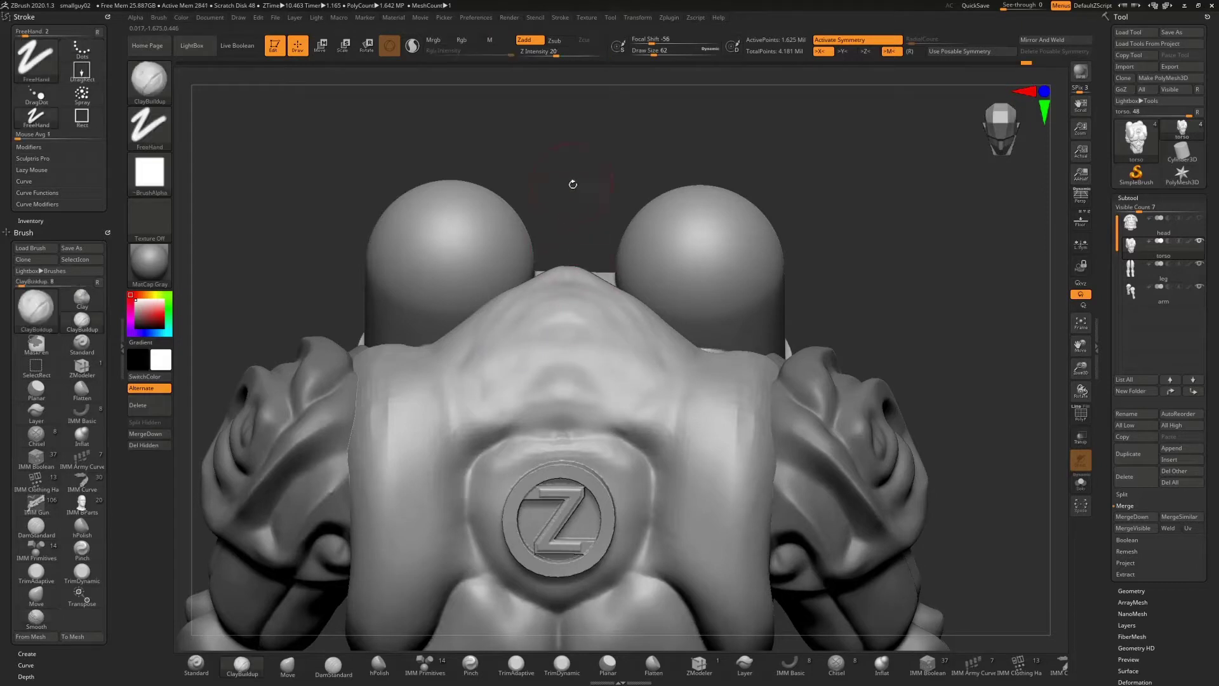
- Show the head subtool again and make it the active subtool
mouse_move(572, 182)
mouse_down()
mouse_move(575, 165)
mouse_move(552, 354)
mouse_up()
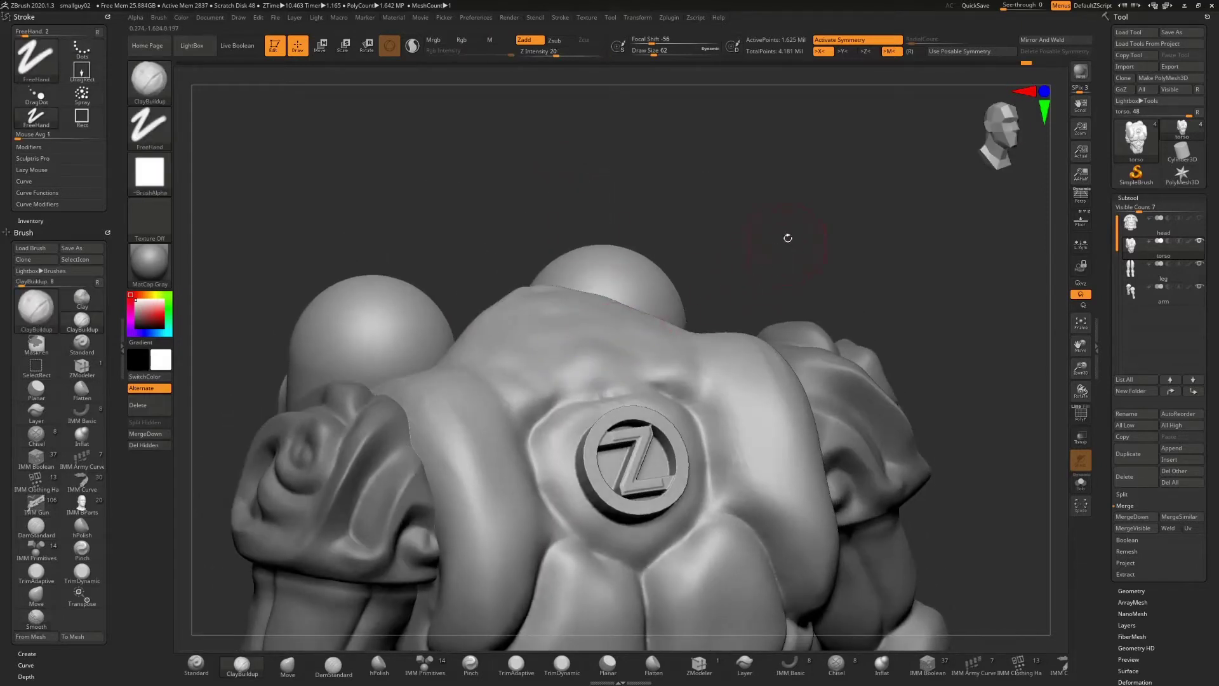
drag(790, 220, 834, 210)
click(1200, 219)
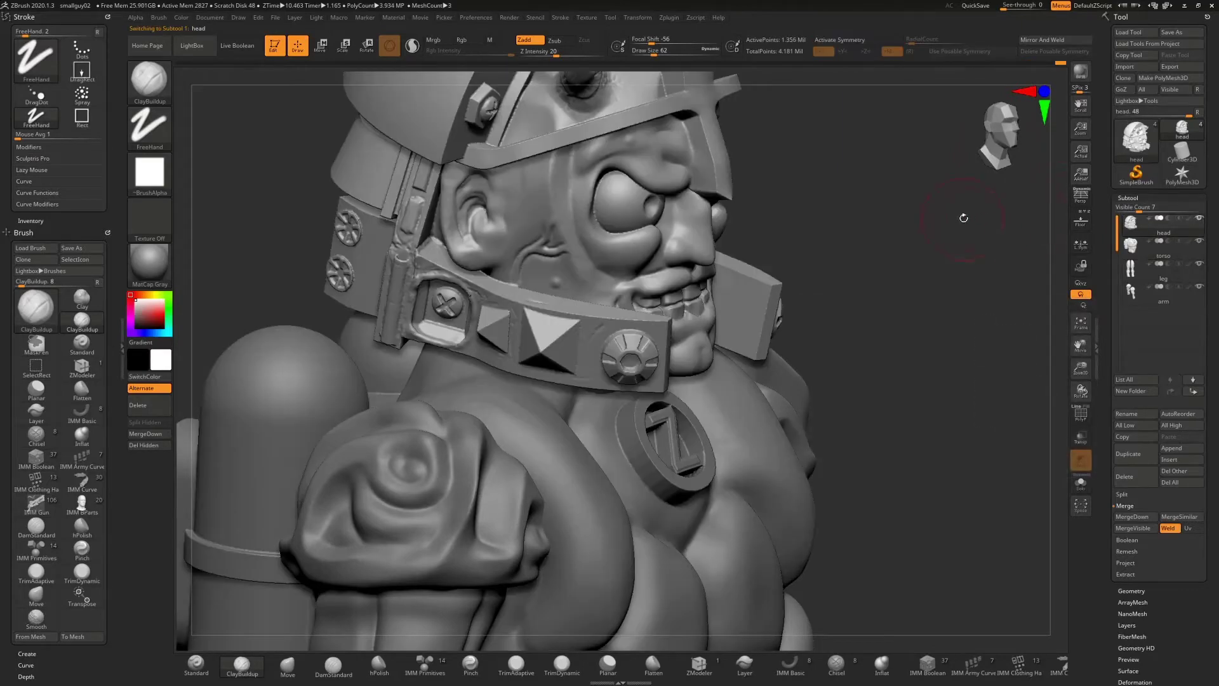
drag(963, 218, 1142, 226)
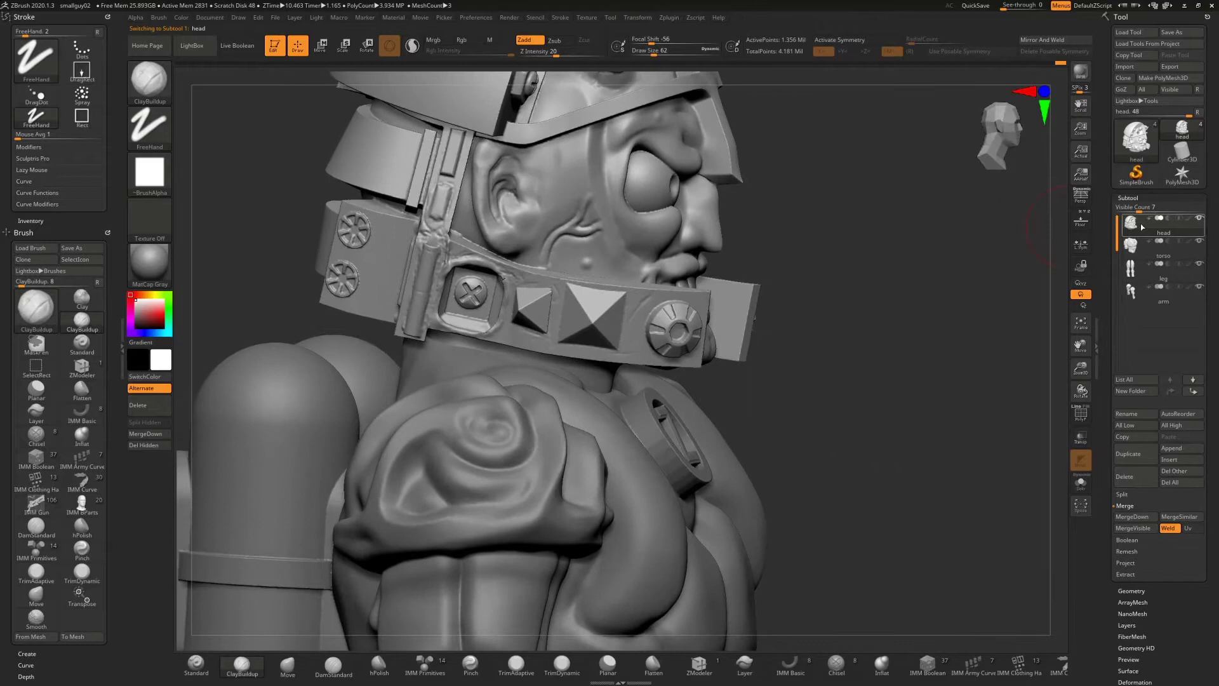
- Hide the torso subtool and isolate the head in Solo mode
click(1199, 242)
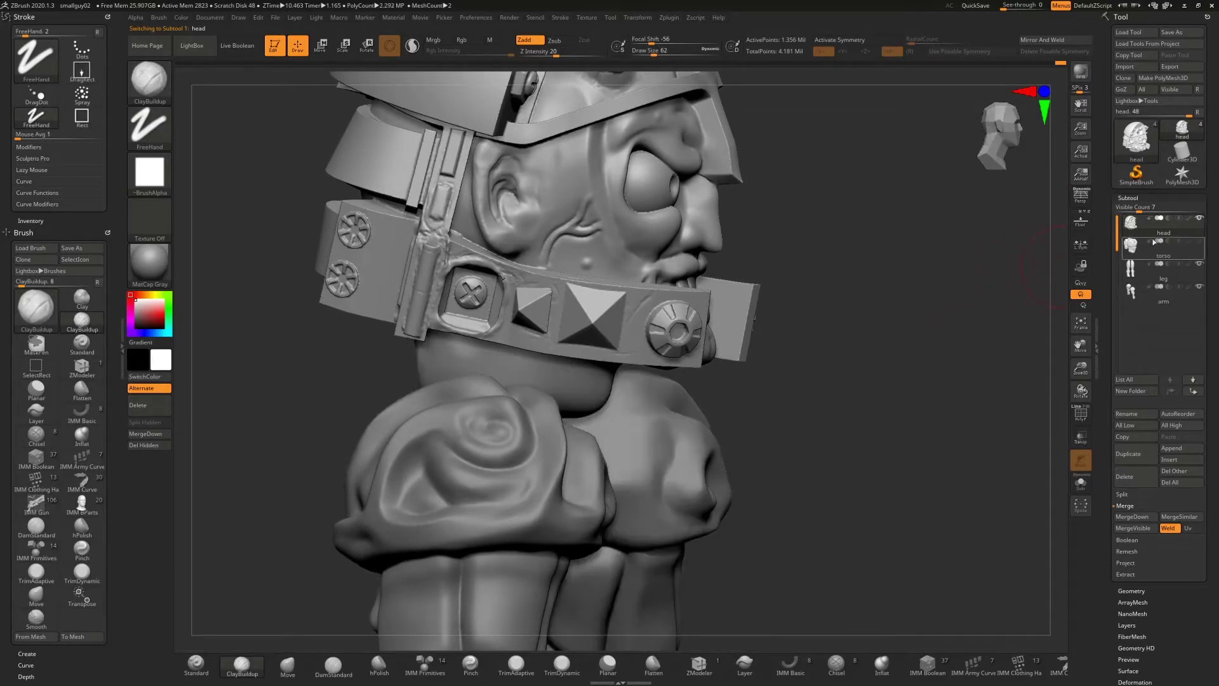
click(1081, 484)
click(766, 324)
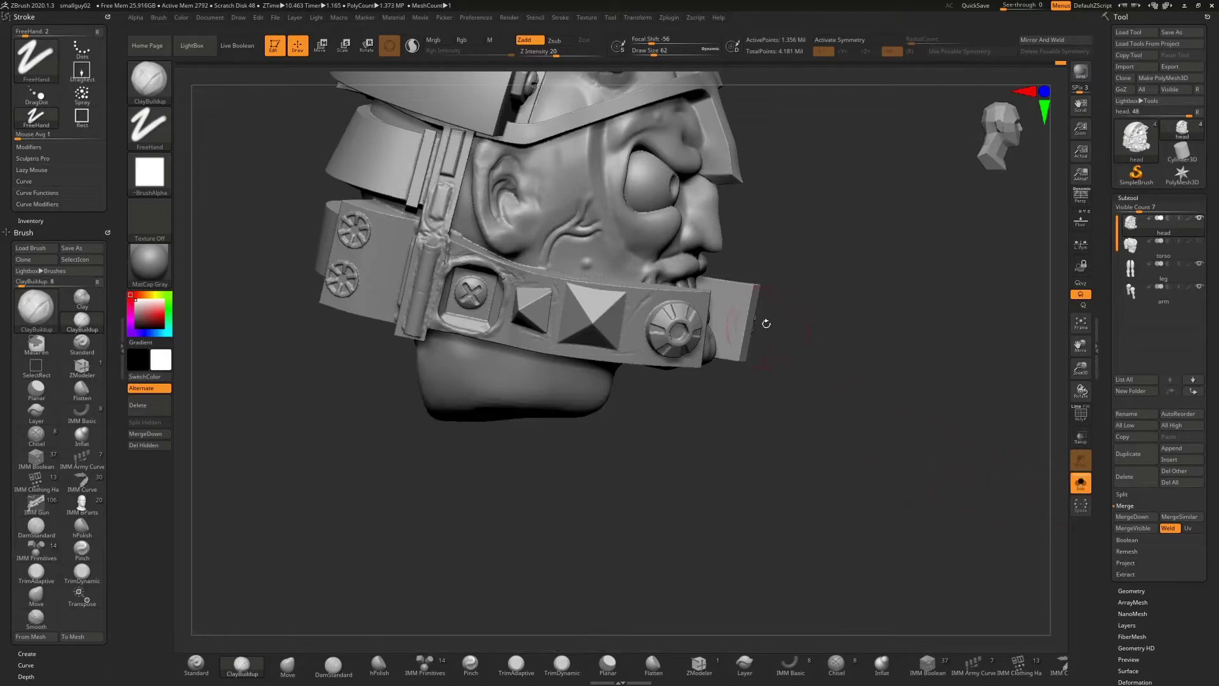
- Display the floor grid with the side-view reference image and compare the bottom of the head's neck with it
drag(819, 376, 845, 371)
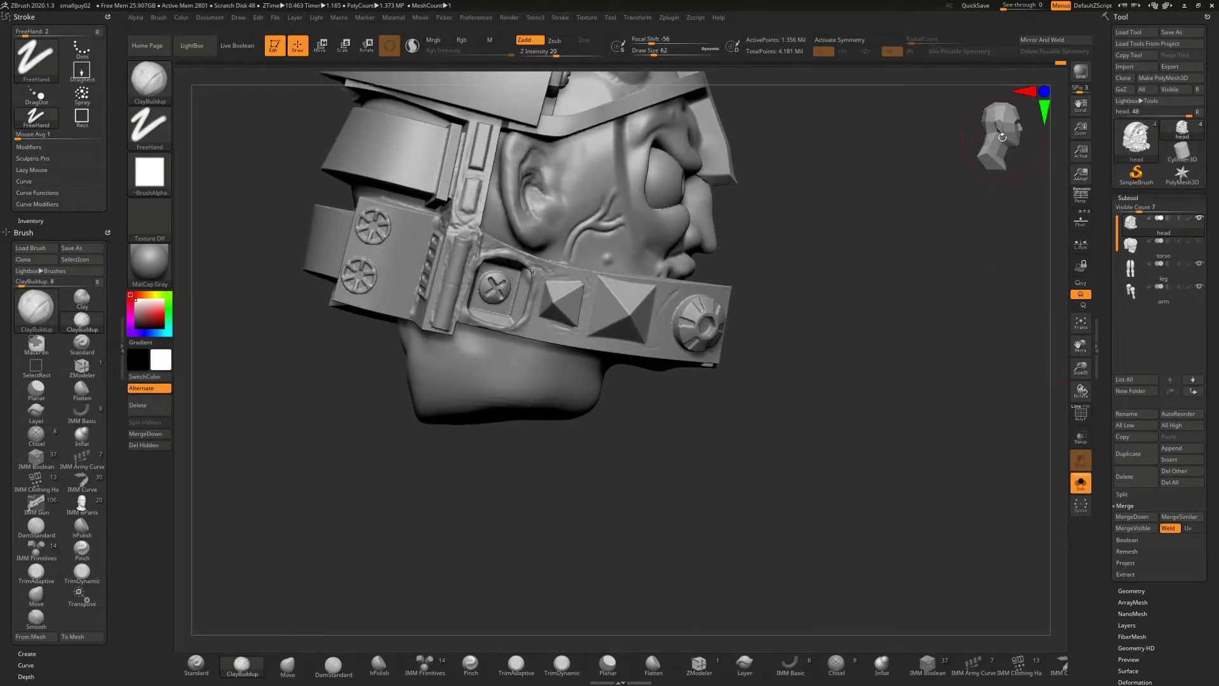
drag(1003, 137, 1033, 166)
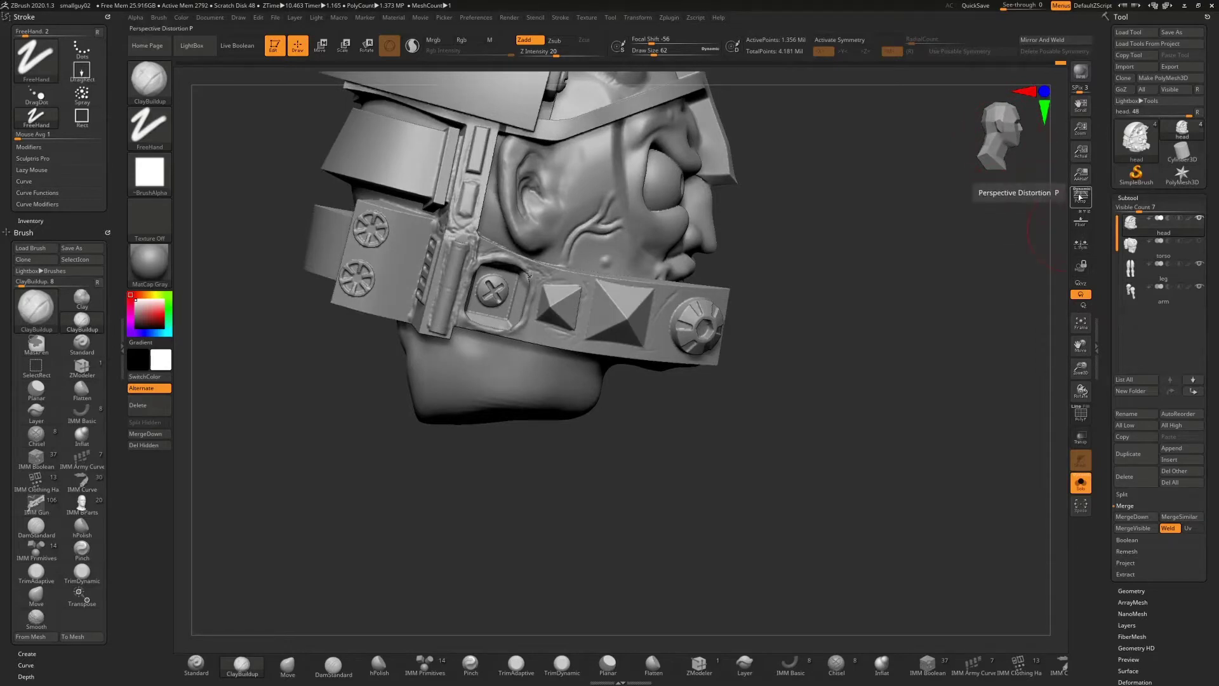
click(1081, 220)
click(1085, 224)
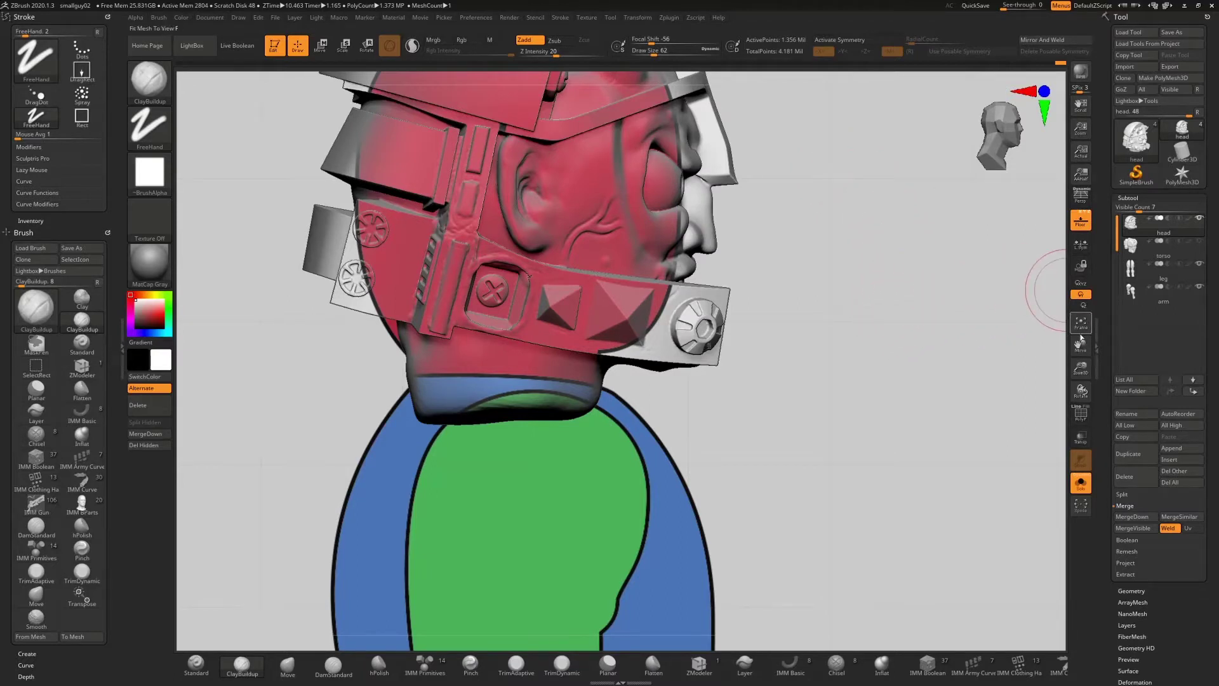
mouse_move(1082, 369)
mouse_down()
mouse_move(1093, 267)
mouse_move(1097, 362)
mouse_up()
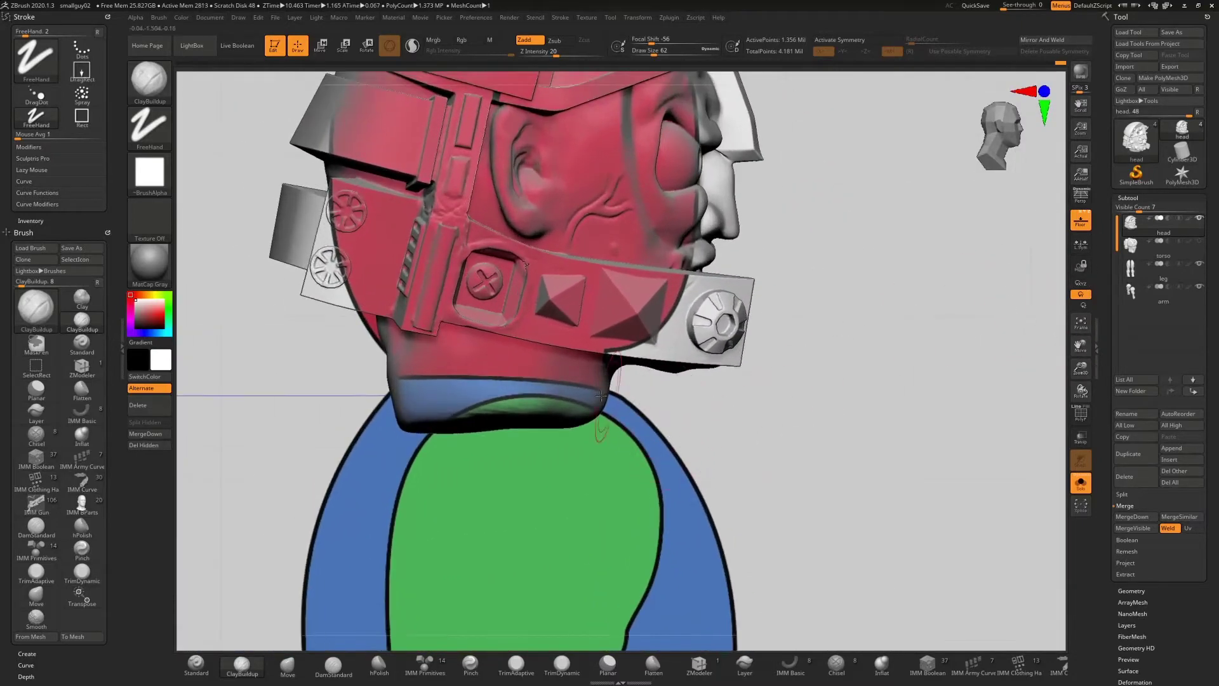
mouse_move(348, 374)
mouse_down()
mouse_move(381, 387)
mouse_move(663, 384)
mouse_move(538, 386)
mouse_up()
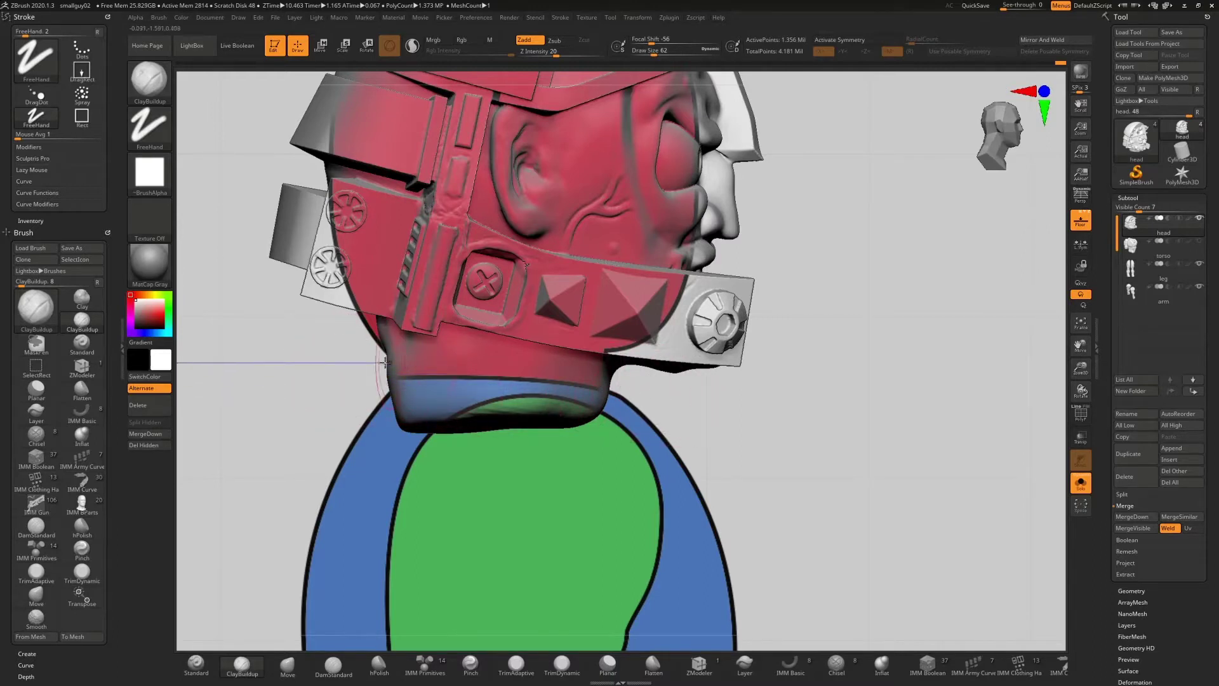
key(ctrl)
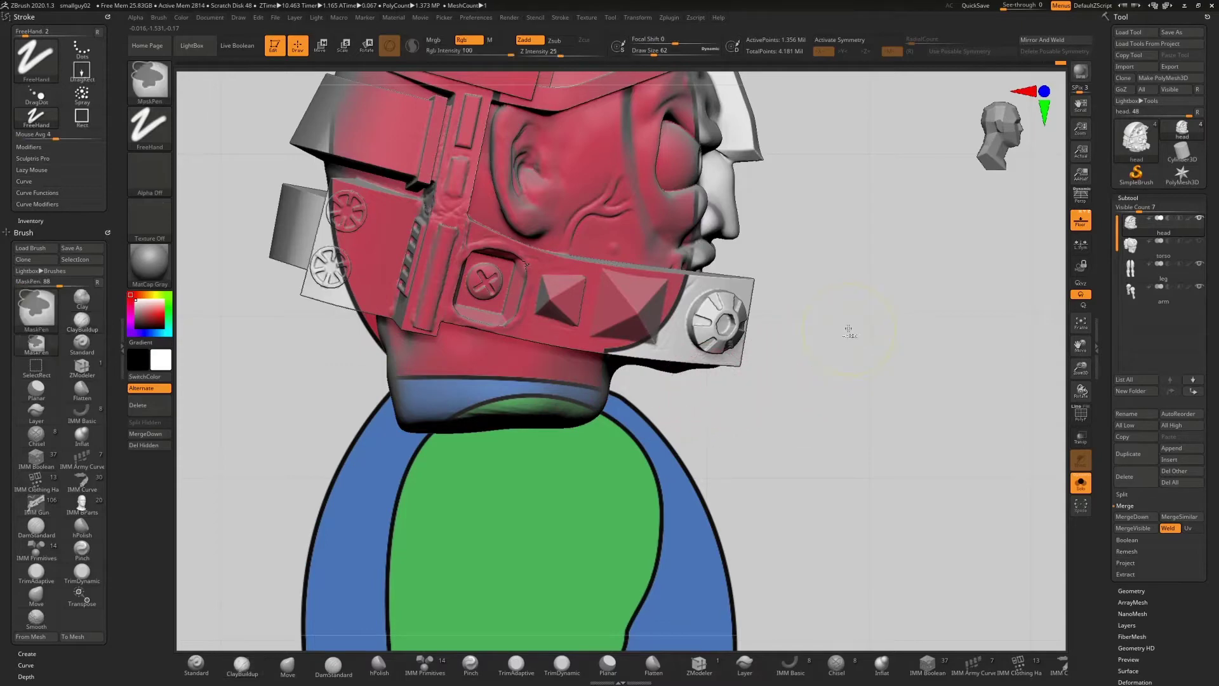
- Trim off the lower part of the head's neck with TrimCurve along the sloped neckline of the side-view reference
key(ctrl)
key(ctrl+shift)
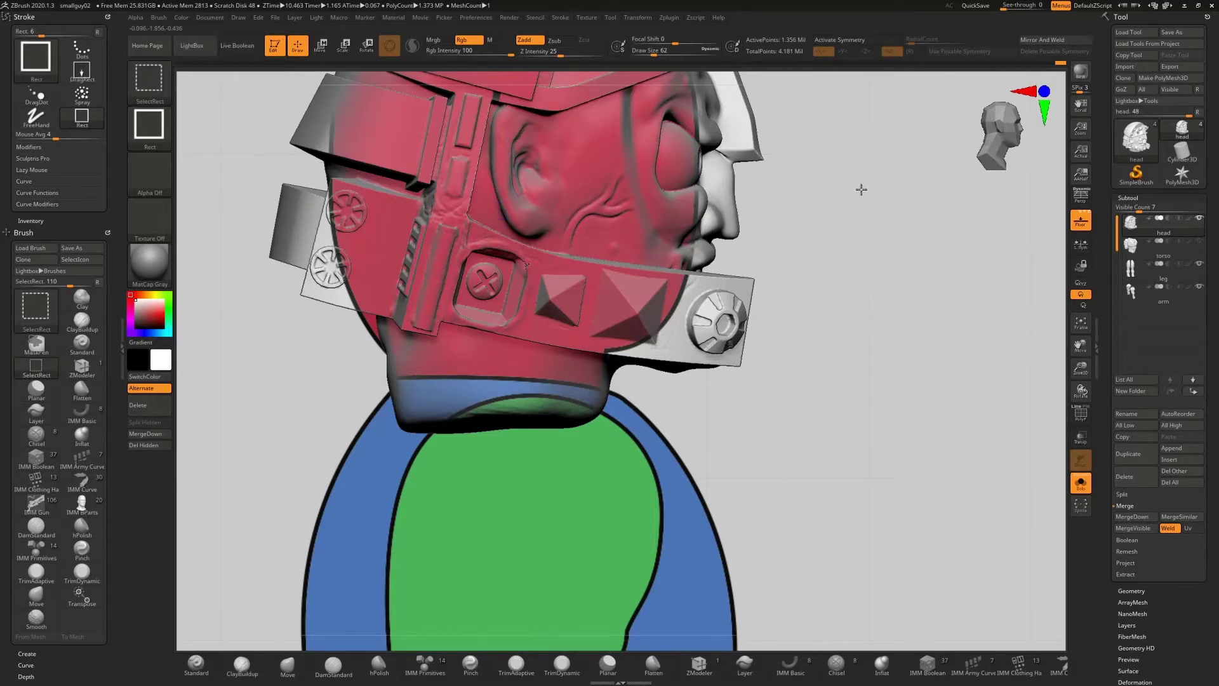
ctrl+alt+shift+drag(861, 189, 796, 299)
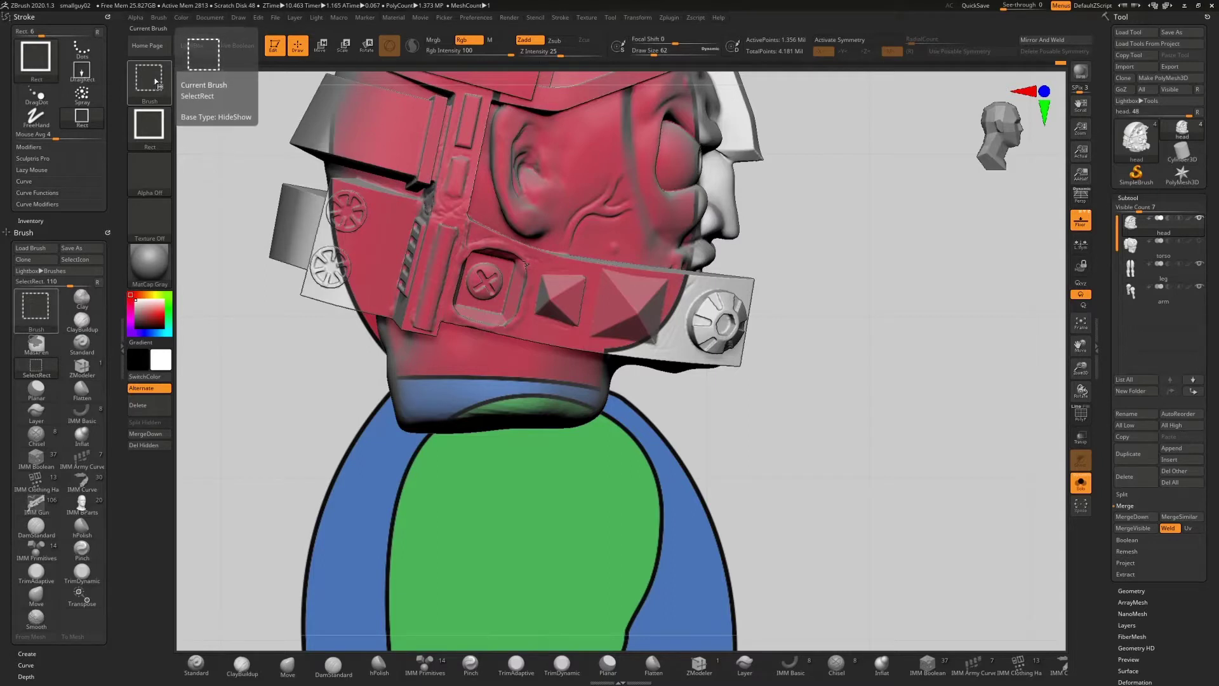
click(156, 81)
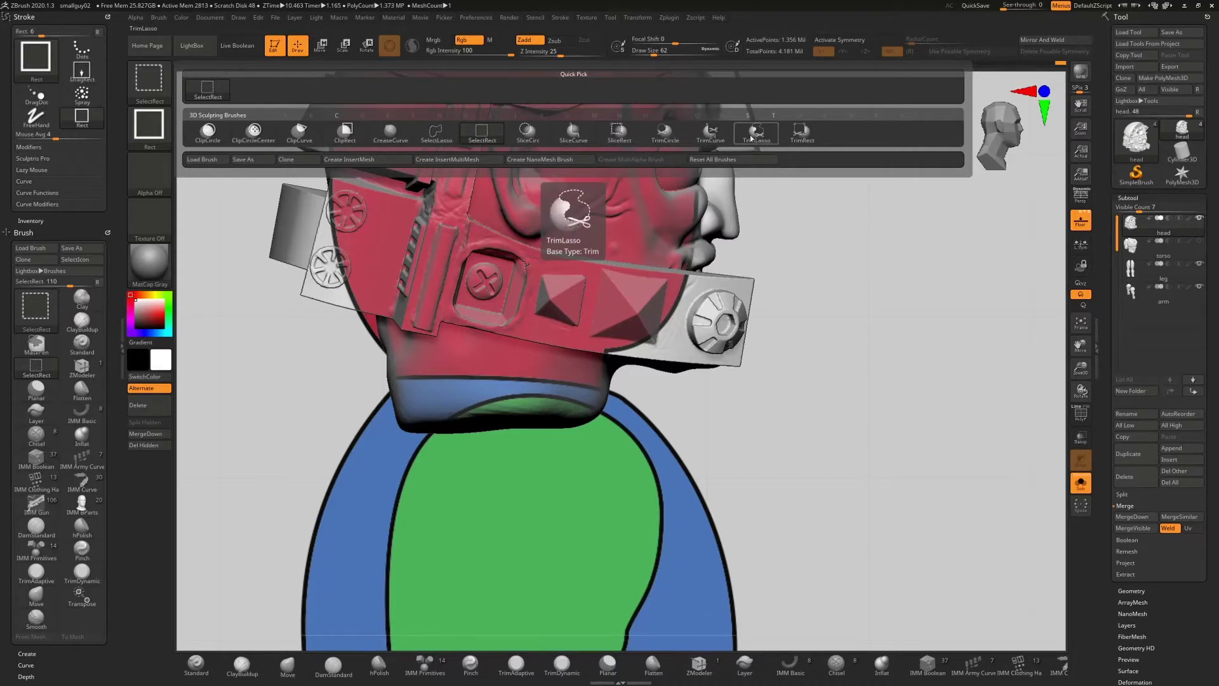
click(711, 137)
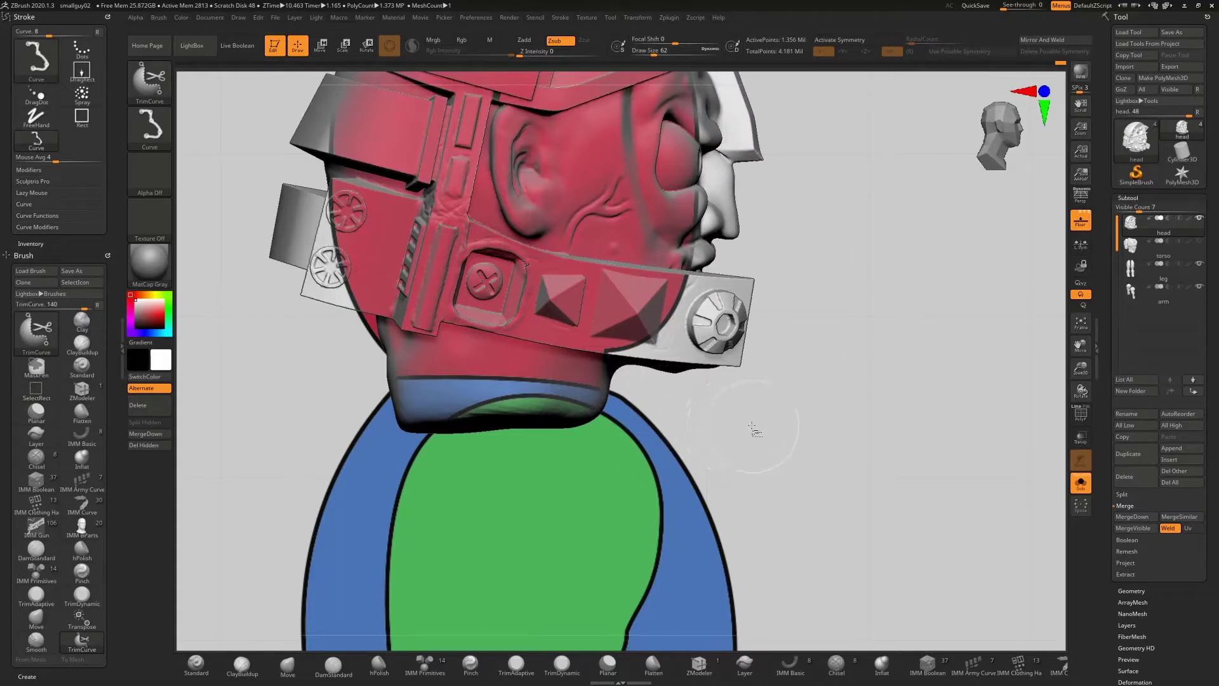
mouse_move(750, 420)
mouse_down()
mouse_move(388, 394)
mouse_move(321, 376)
mouse_move(301, 355)
mouse_move(298, 374)
mouse_up()
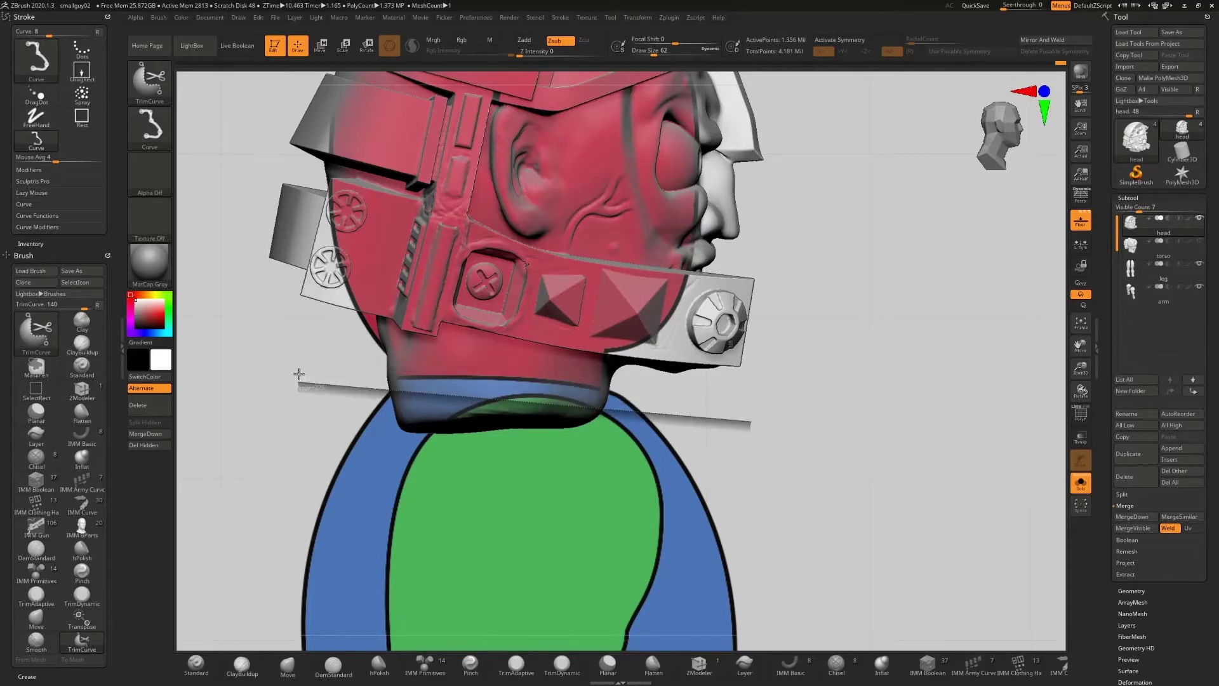
mouse_move(297, 383)
shift+mouse_down()
mouse_move(296, 407)
mouse_move(285, 364)
mouse_move(284, 431)
mouse_move(275, 364)
mouse_move(273, 394)
mouse_move(282, 330)
mouse_move(280, 357)
mouse_move(335, 367)
mouse_move(299, 367)
shift+mouse_up()
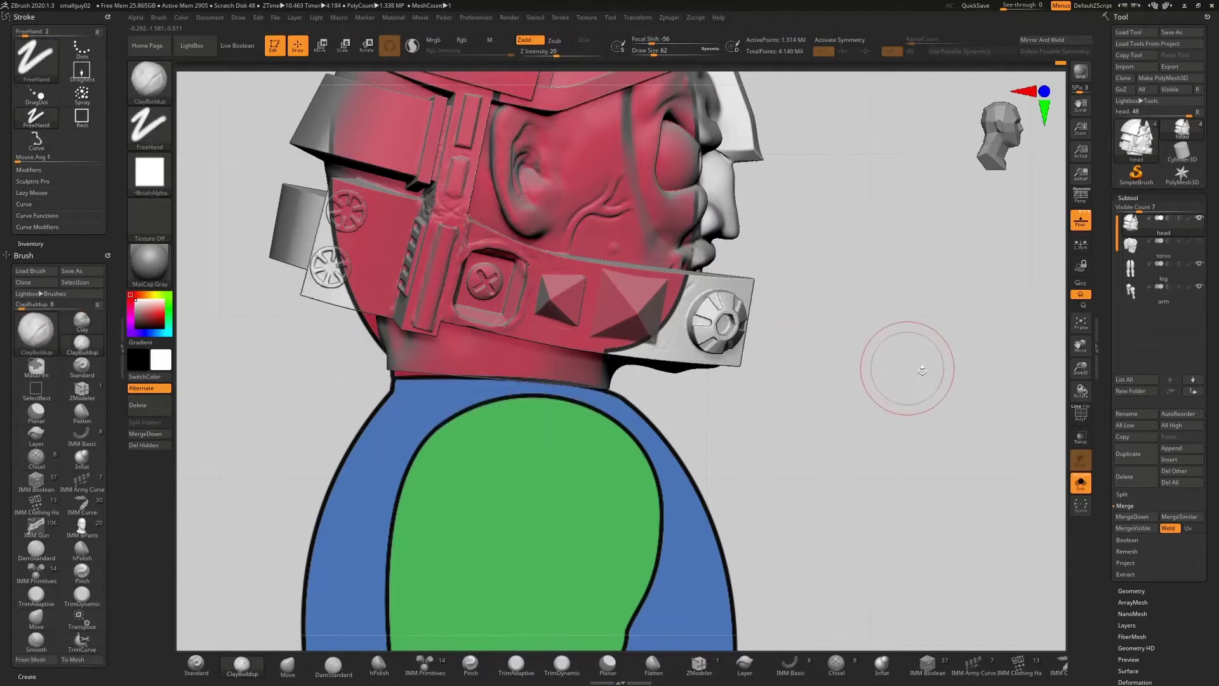
- Hide the floor reference and leave Solo mode to view the trimmed head together with the torso
click(1080, 221)
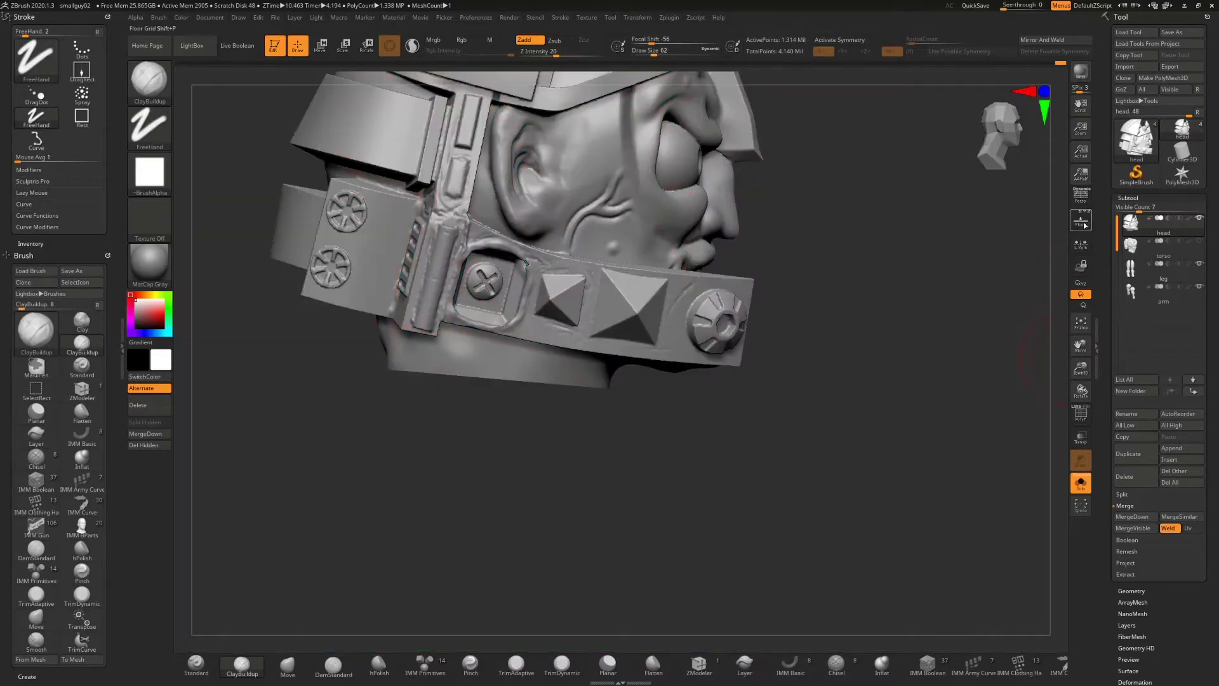
mouse_move(740, 476)
mouse_down()
mouse_move(841, 370)
mouse_move(768, 391)
mouse_move(737, 483)
mouse_up()
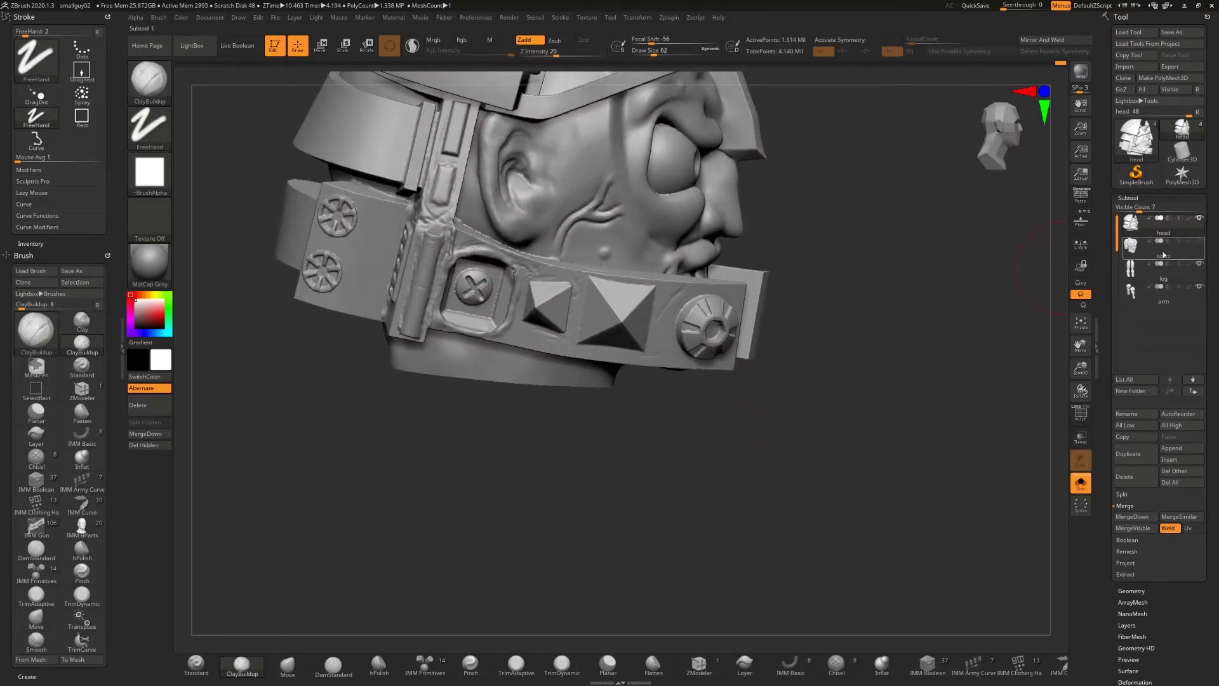
mouse_move(1162, 251)
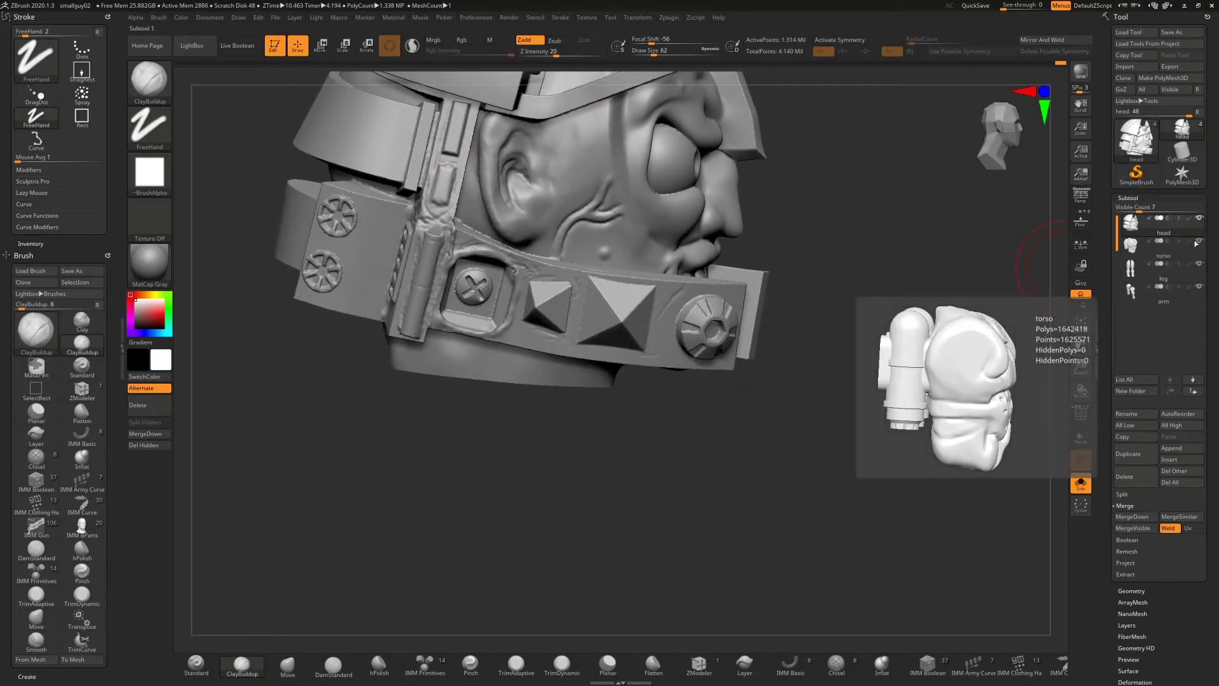
click(1080, 483)
mouse_move(902, 362)
mouse_down()
mouse_move(875, 341)
mouse_move(849, 353)
mouse_move(931, 360)
mouse_move(855, 362)
mouse_move(902, 359)
mouse_up()
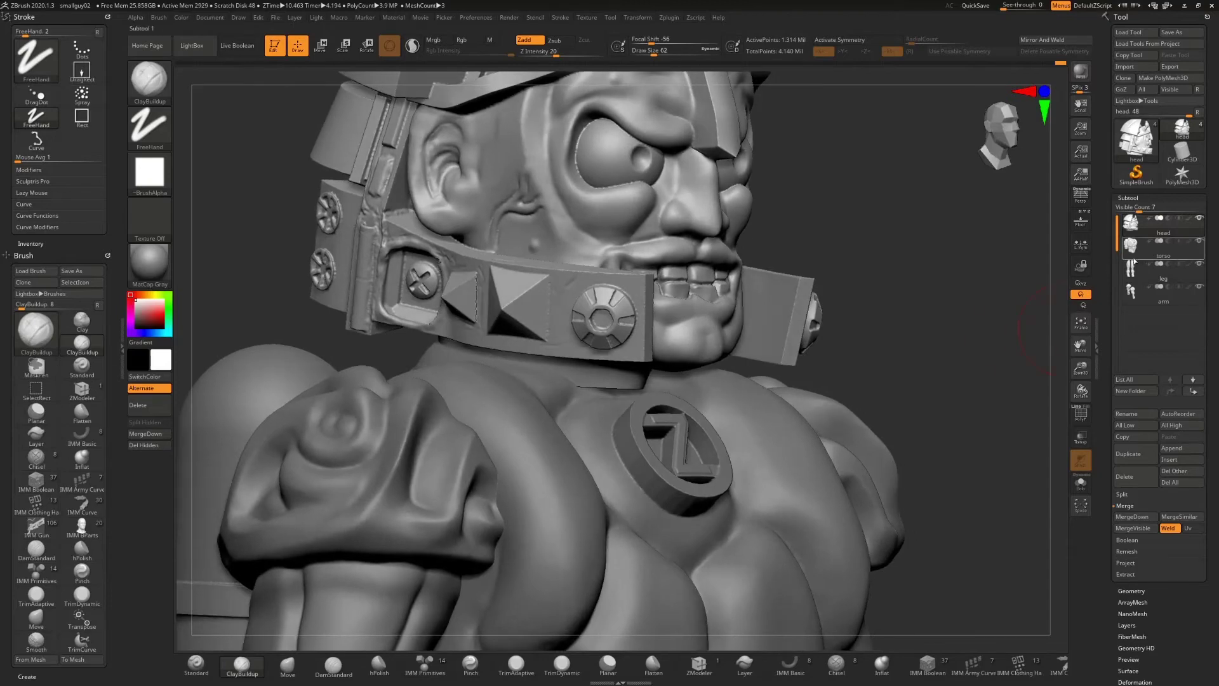
- Make the torso the active subtool and smooth its neck base with the head temporarily hidden
click(1137, 253)
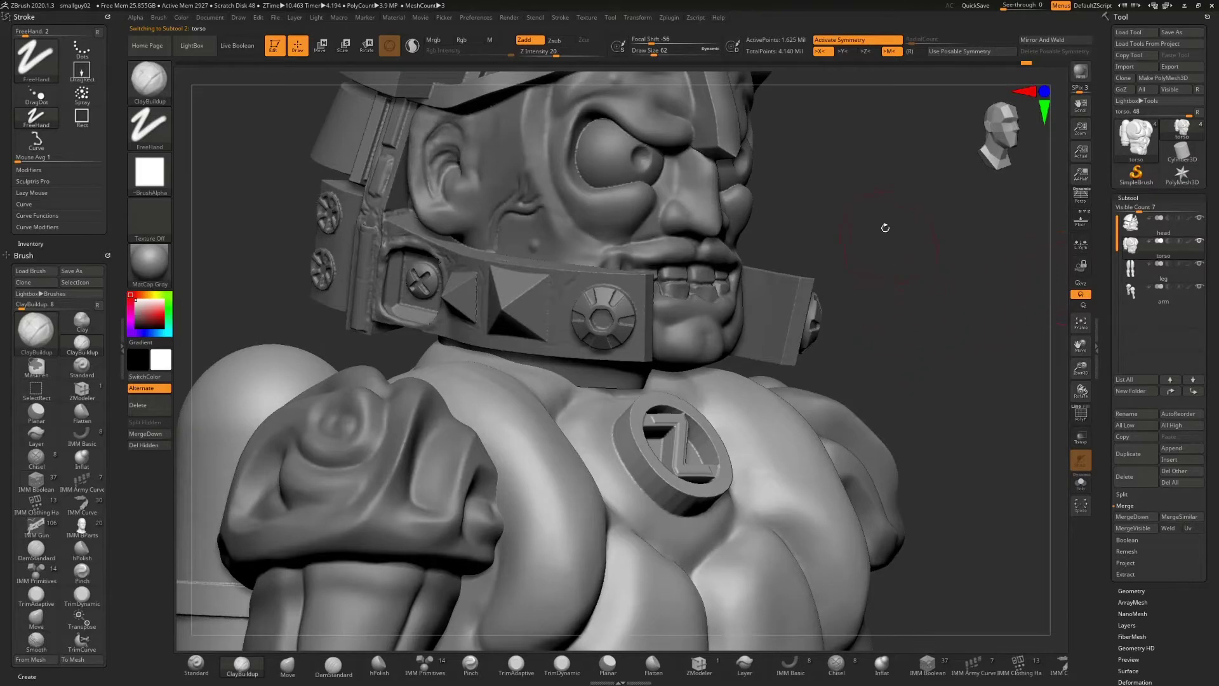
drag(893, 246, 889, 251)
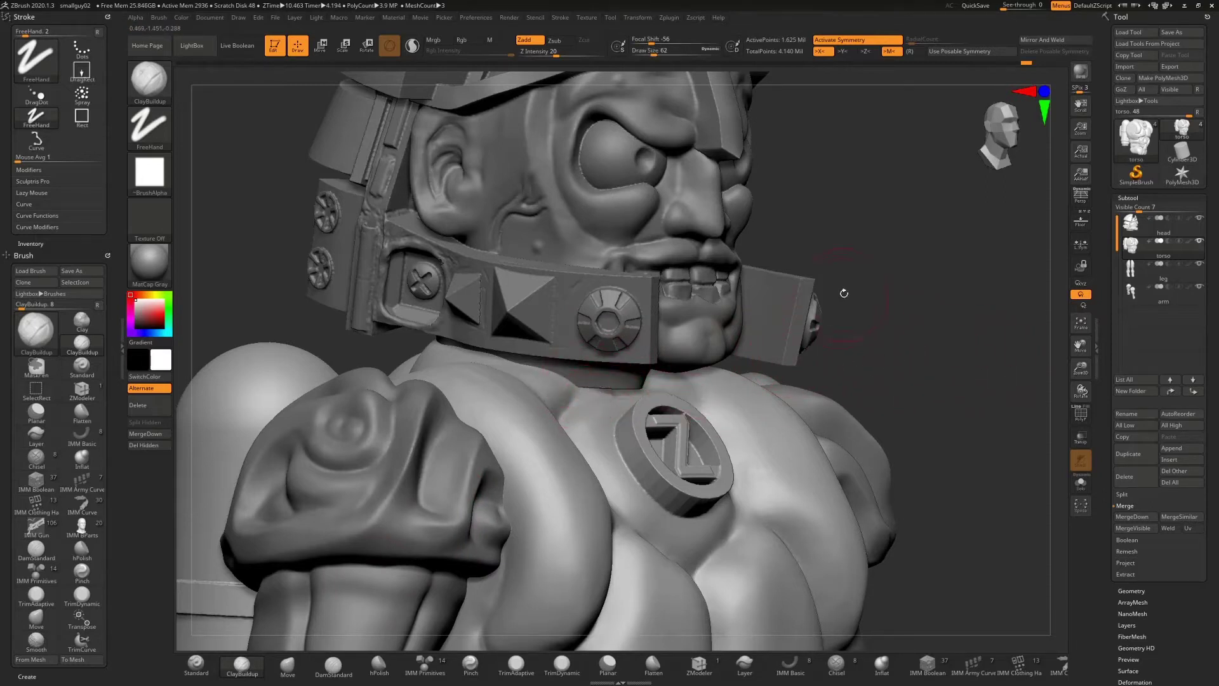
click(1199, 218)
mouse_move(730, 219)
mouse_down()
mouse_move(593, 354)
mouse_move(596, 390)
mouse_move(581, 385)
mouse_move(579, 344)
mouse_move(565, 338)
mouse_move(585, 369)
mouse_up()
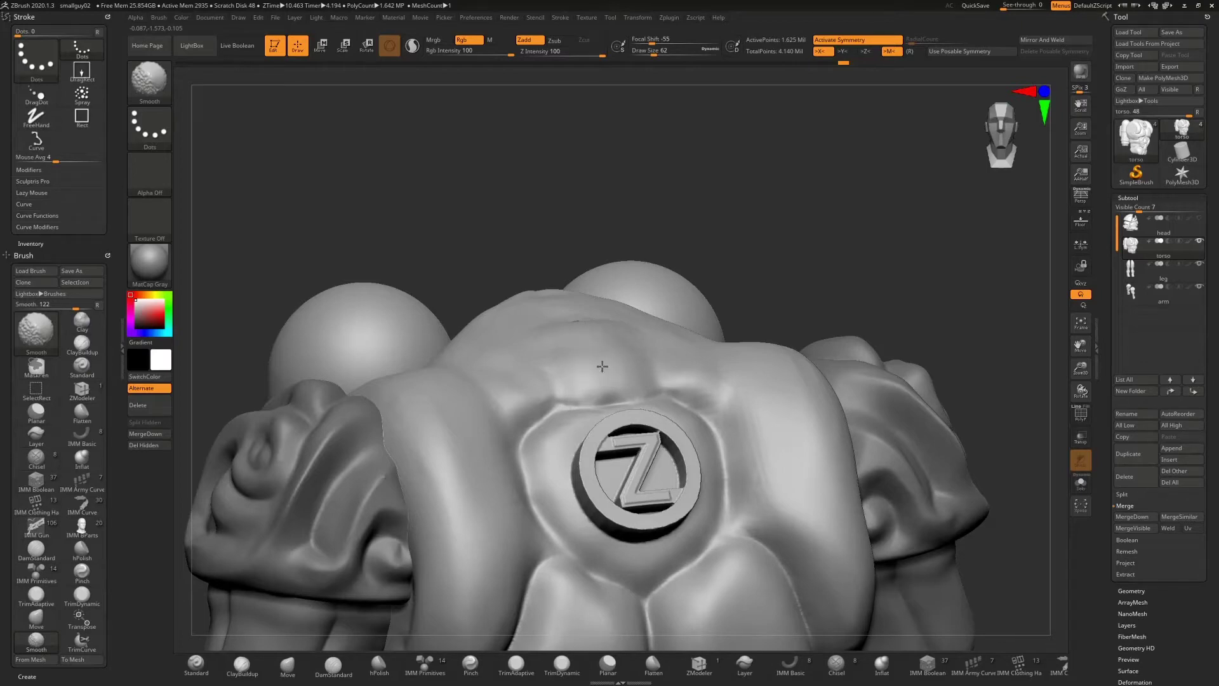
click(1201, 219)
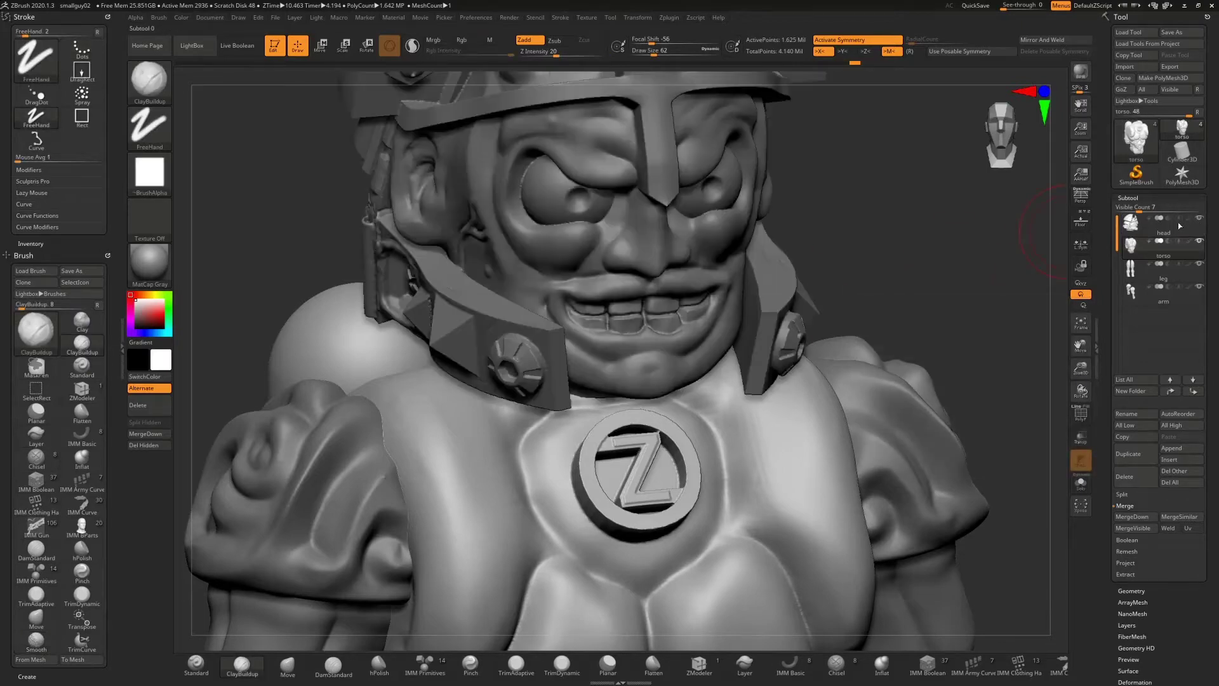
mouse_move(893, 234)
mouse_down()
mouse_move(894, 223)
mouse_move(863, 236)
mouse_move(958, 239)
mouse_up()
mouse_move(1186, 232)
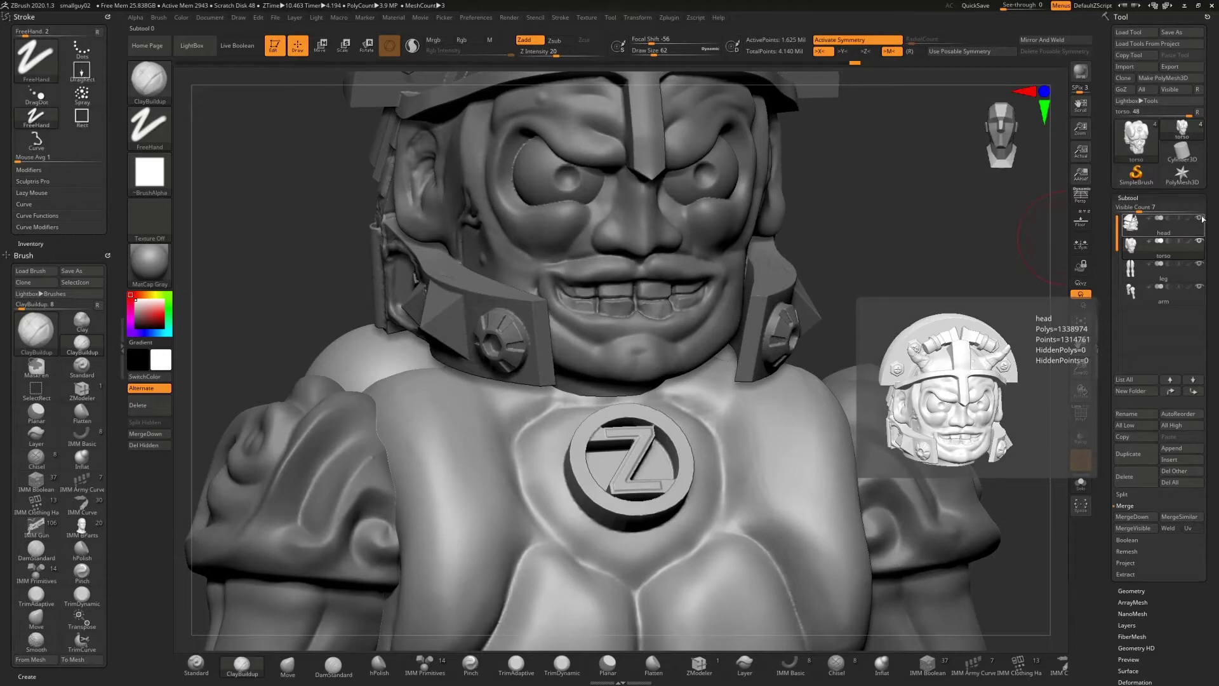
- Carve down the torso's neck base above the Z emblem with ClayBuildup while the head is temporarily hidden
click(1200, 218)
mouse_move(658, 216)
mouse_down()
mouse_move(586, 355)
mouse_move(552, 381)
mouse_move(615, 375)
mouse_move(591, 380)
mouse_move(585, 358)
mouse_move(629, 326)
mouse_move(613, 345)
mouse_up()
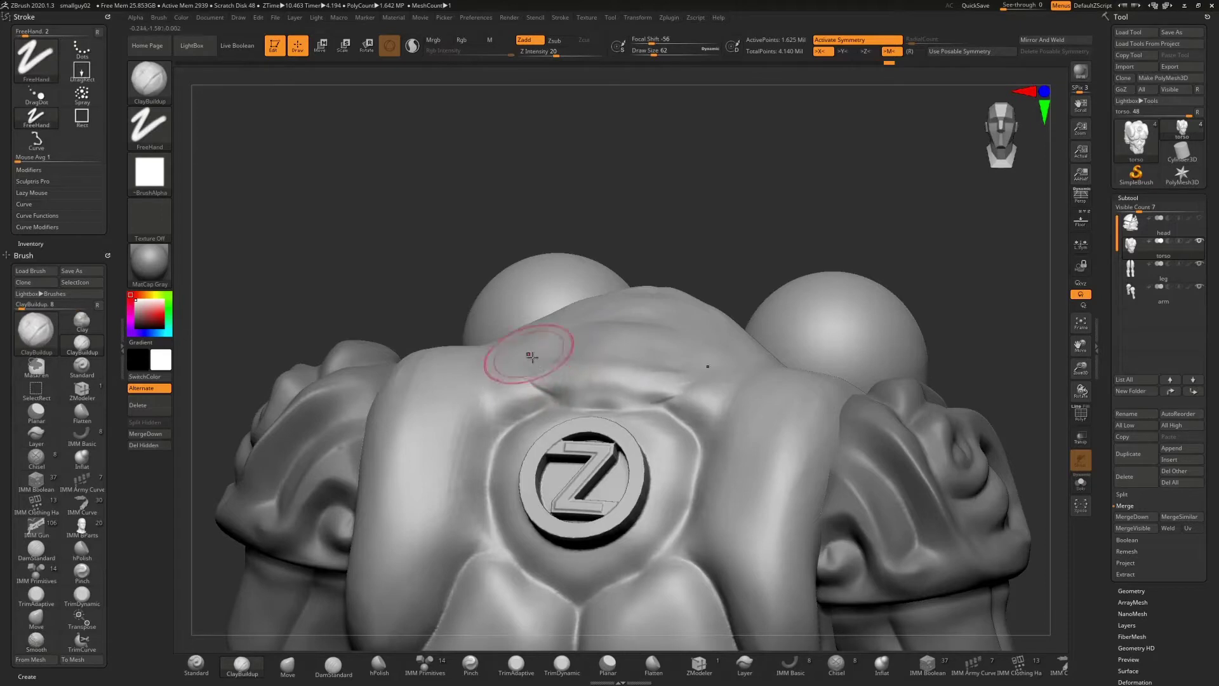
alt+drag(536, 364, 567, 371)
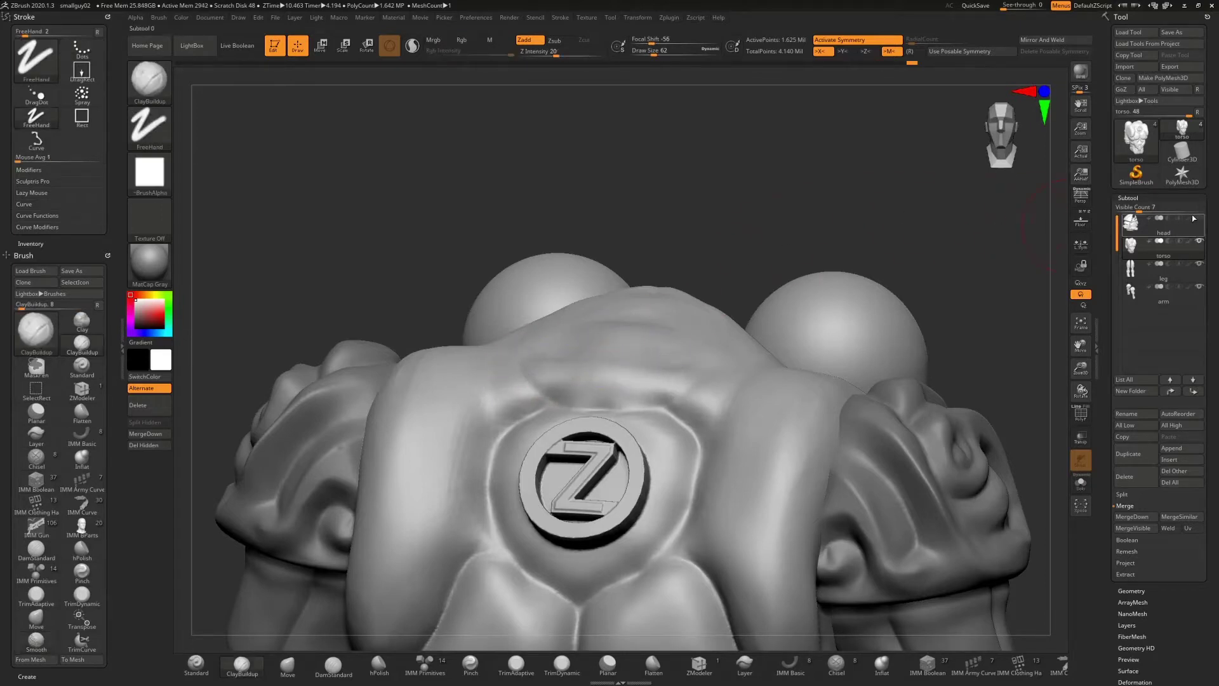
click(1195, 218)
mouse_move(941, 237)
mouse_down()
mouse_move(982, 204)
mouse_move(910, 255)
mouse_up()
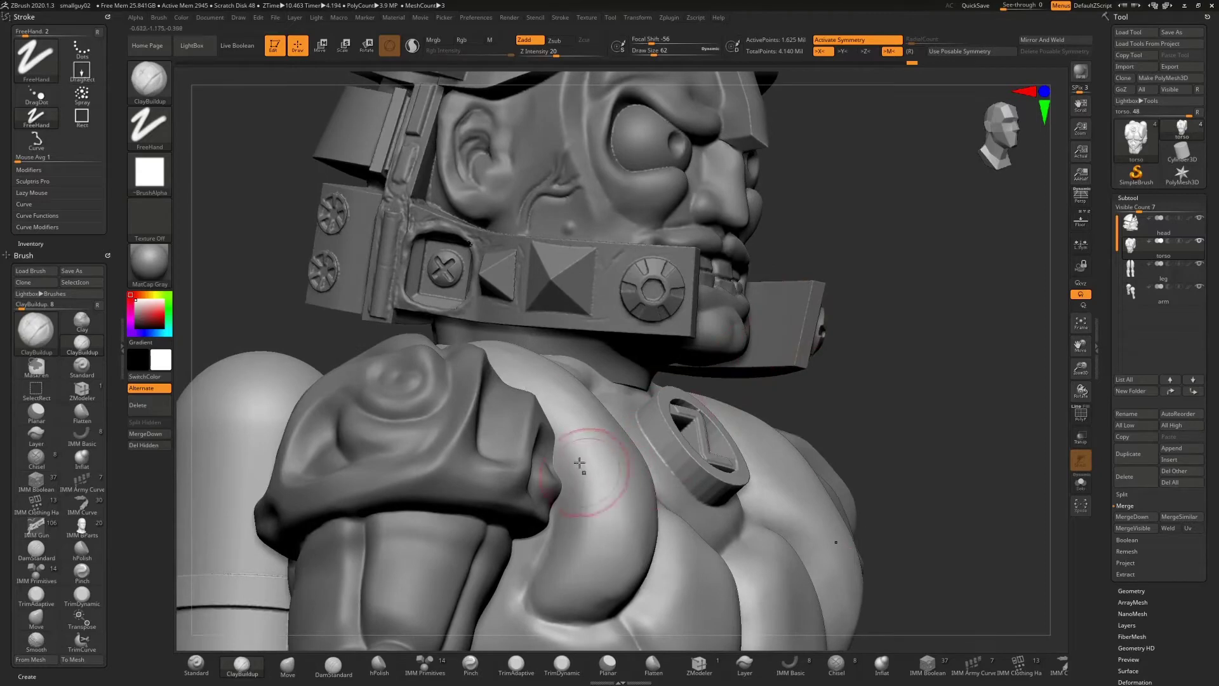
- Hide the head and build up clay along the neck-base crease above the Z emblem at draw size 33
click(1198, 218)
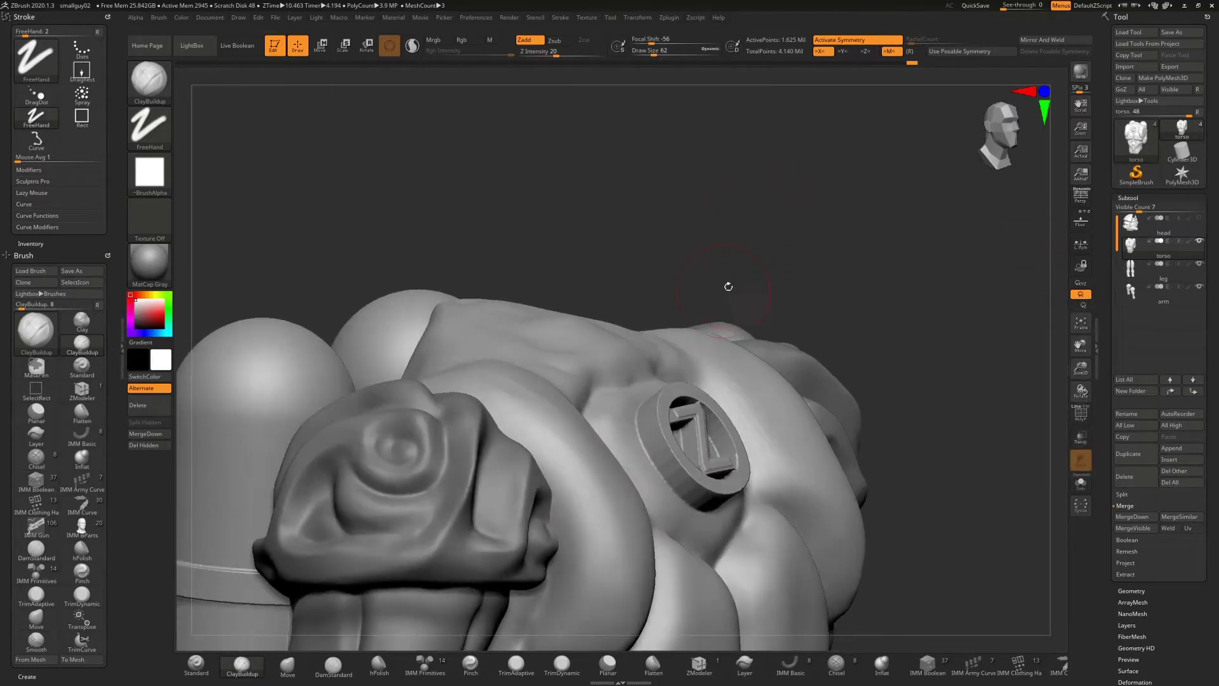
text(s)
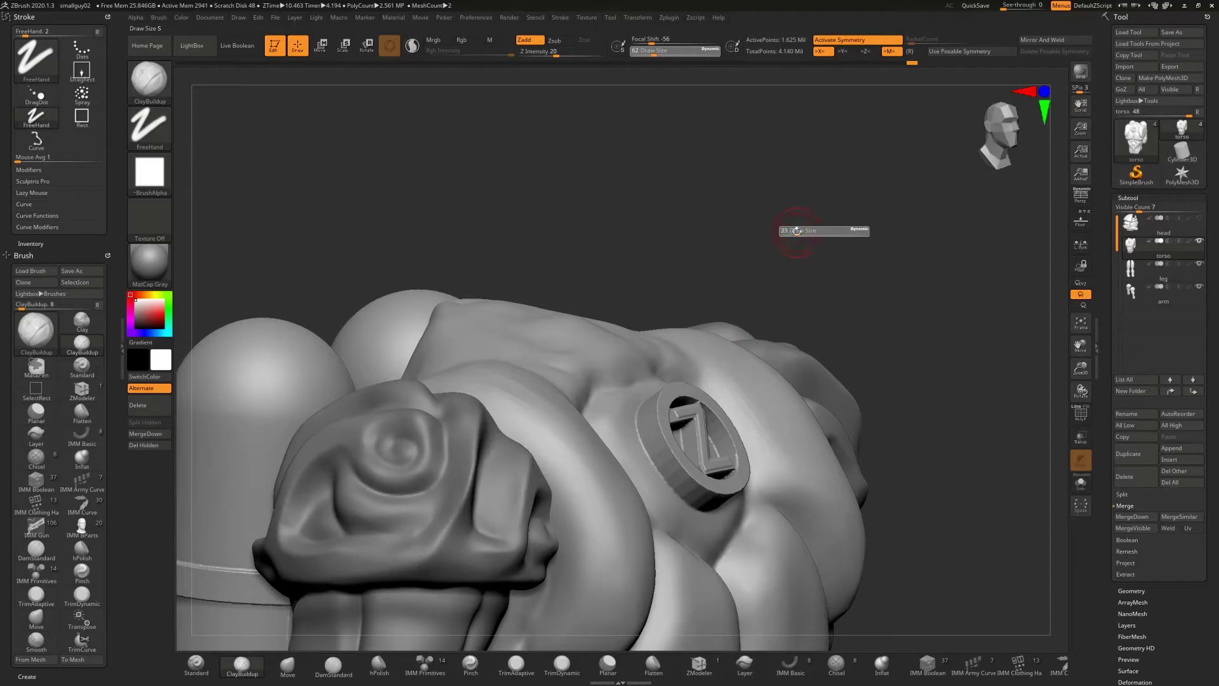
text(33)
key(Return)
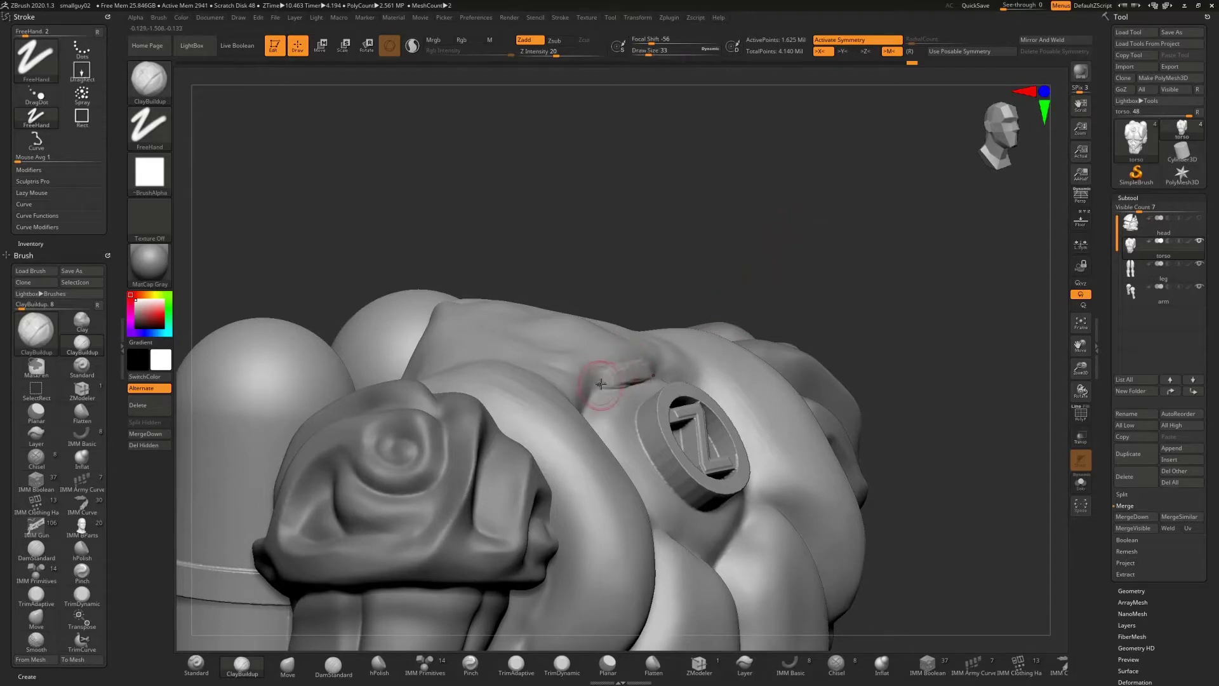
drag(601, 383, 635, 373)
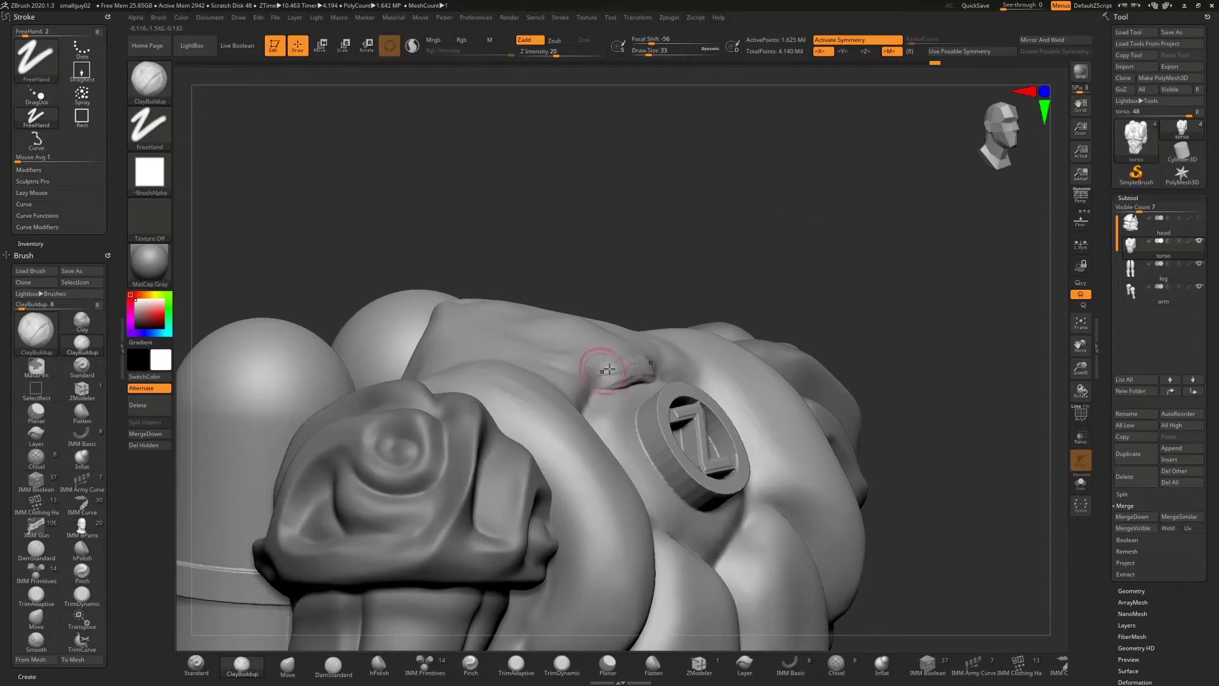
- Smooth the new clay above the Z emblem and show the head again to check the neck fit
key(shift)
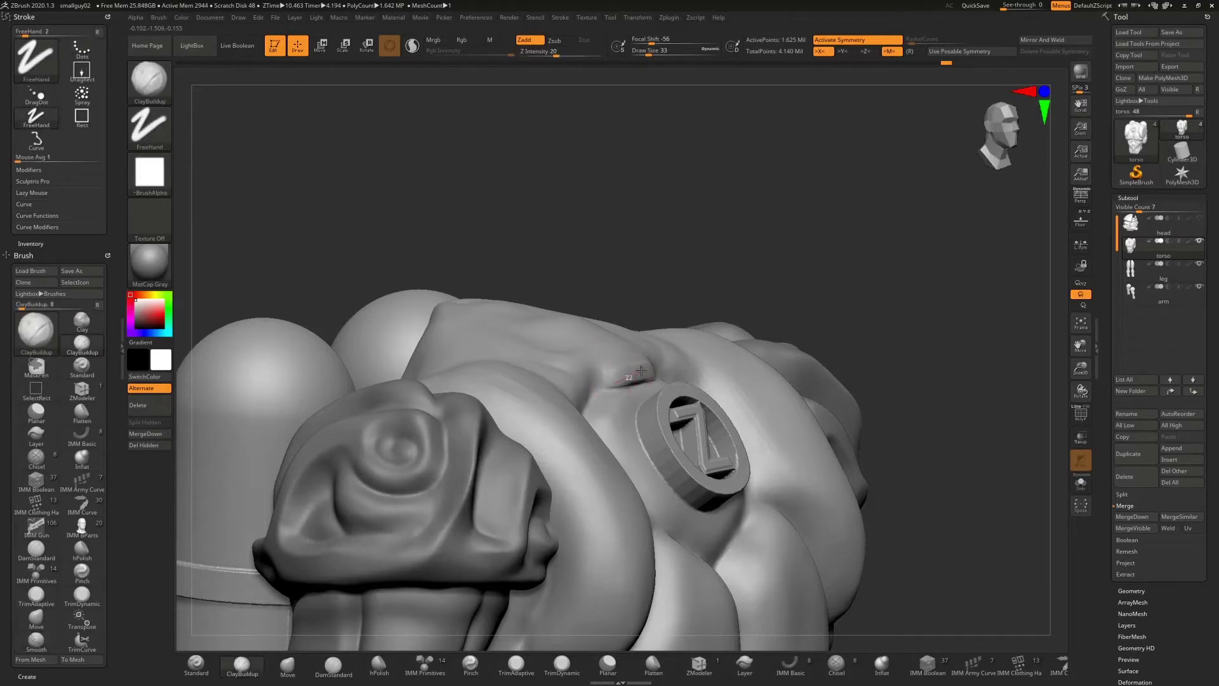
shift+drag(637, 362, 606, 375)
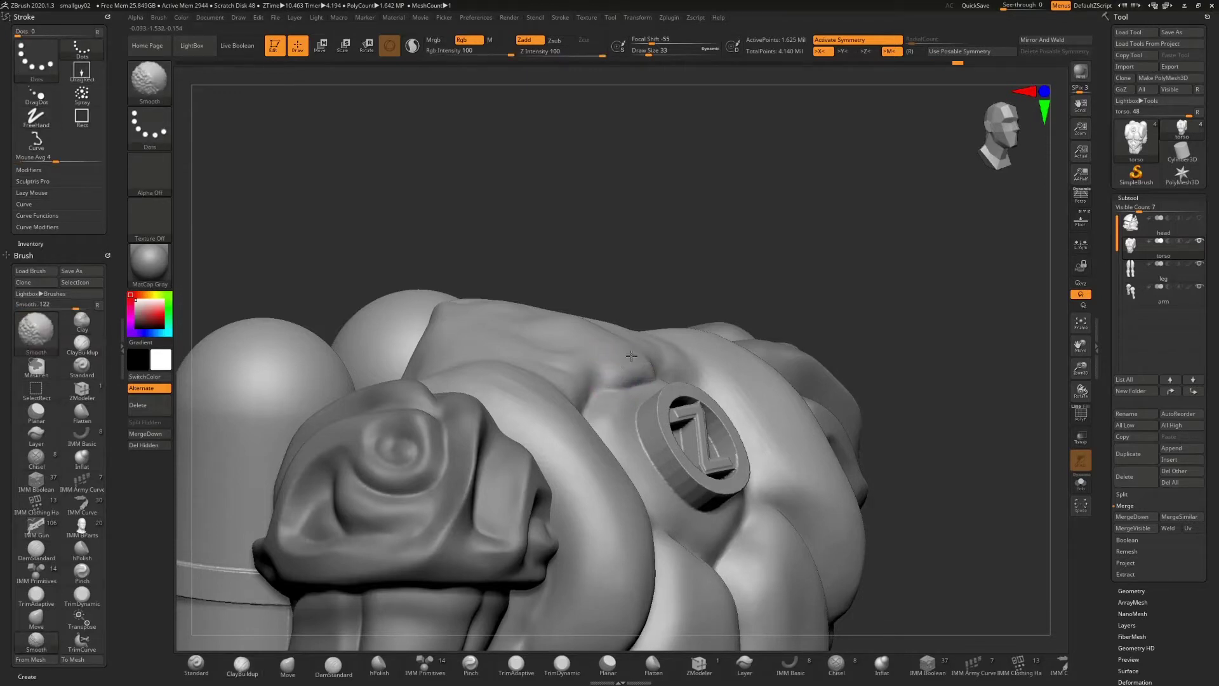
click(1199, 218)
mouse_move(905, 229)
mouse_down()
mouse_move(877, 217)
mouse_move(917, 210)
mouse_up()
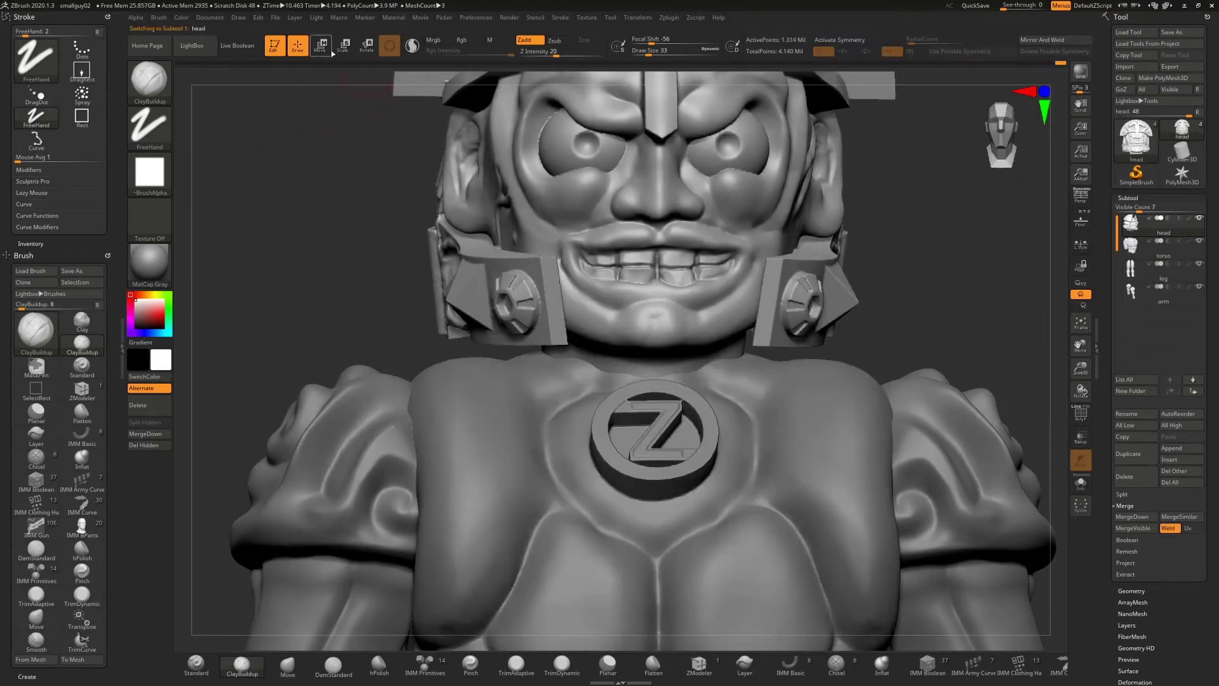
- Raise the head subtool slightly with the Move gizmo and inspect its fit on the torso from several angles
click(327, 51)
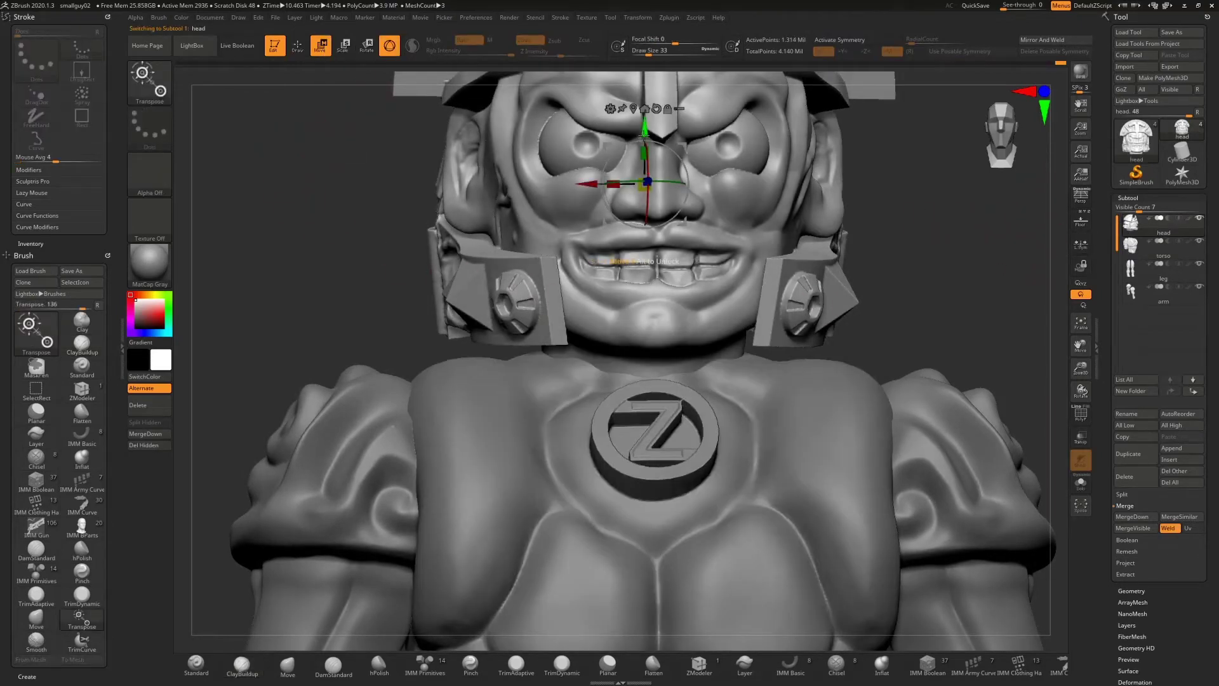
drag(643, 136, 653, 135)
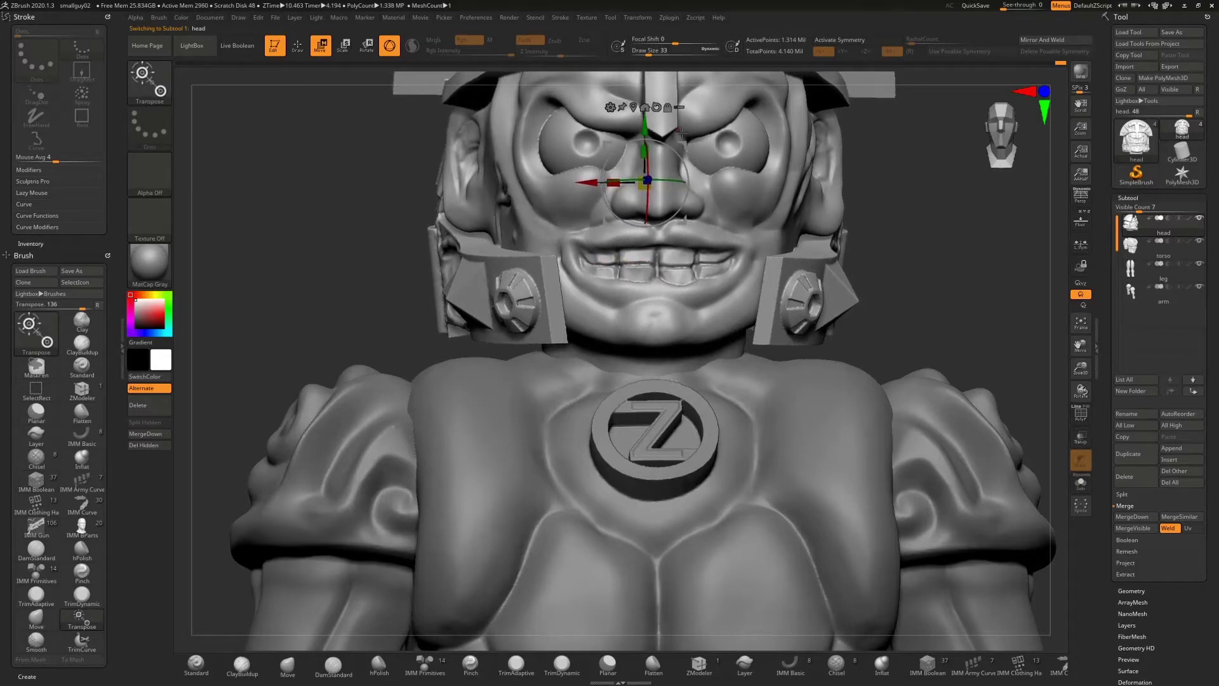
drag(883, 258, 1003, 274)
mouse_move(1185, 230)
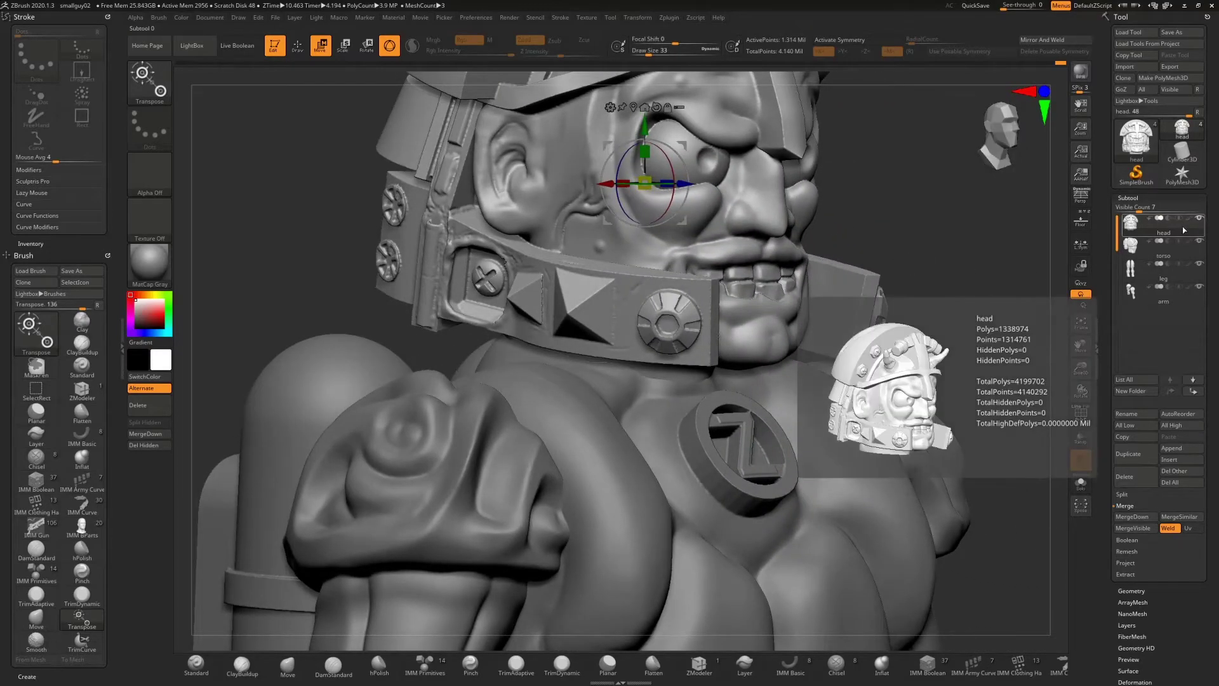
mouse_move(1147, 246)
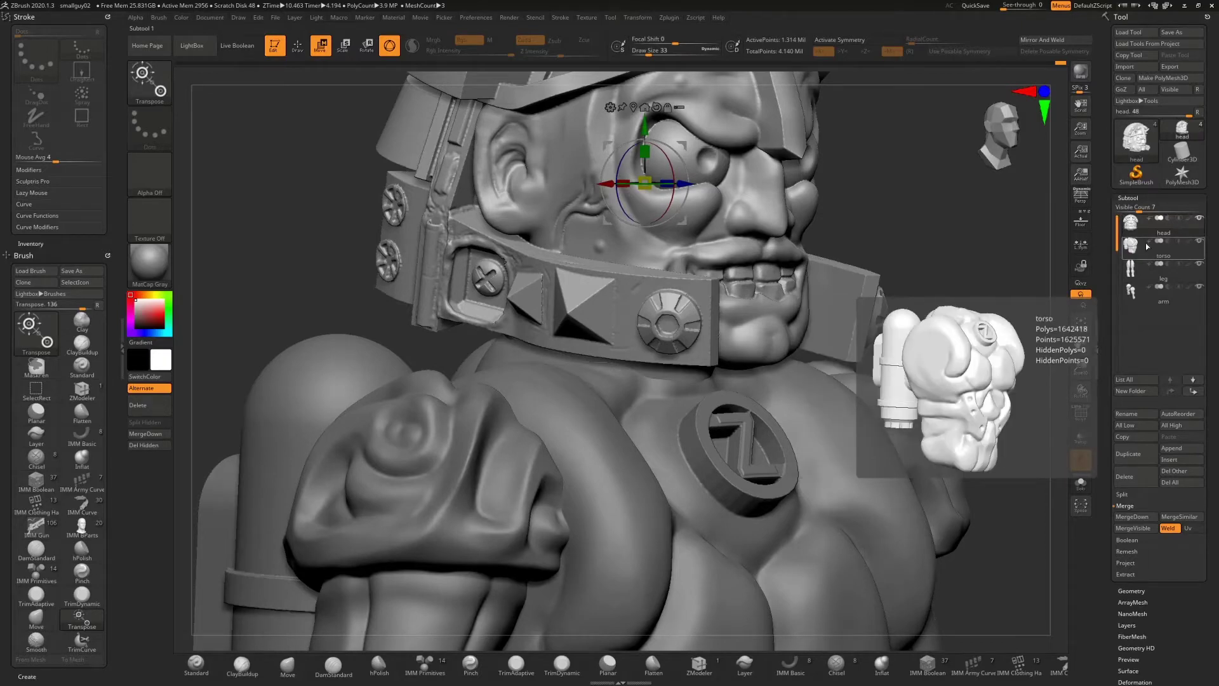
drag(933, 242, 1037, 266)
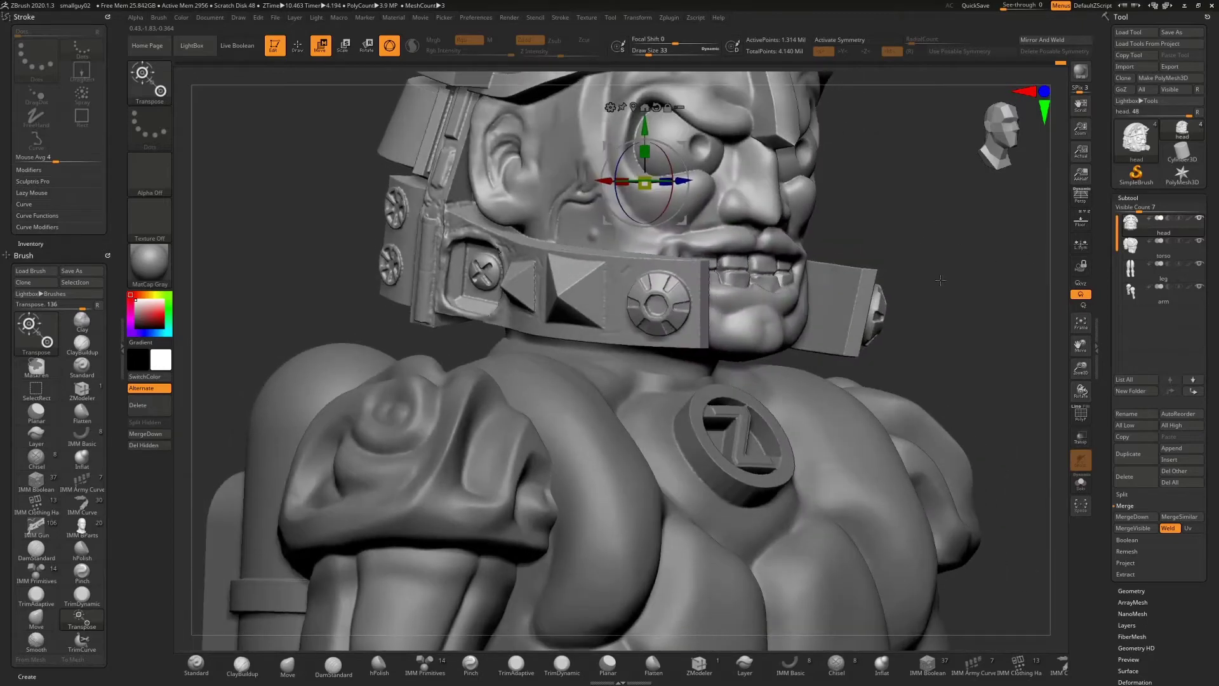
alt+drag(941, 280, 849, 275)
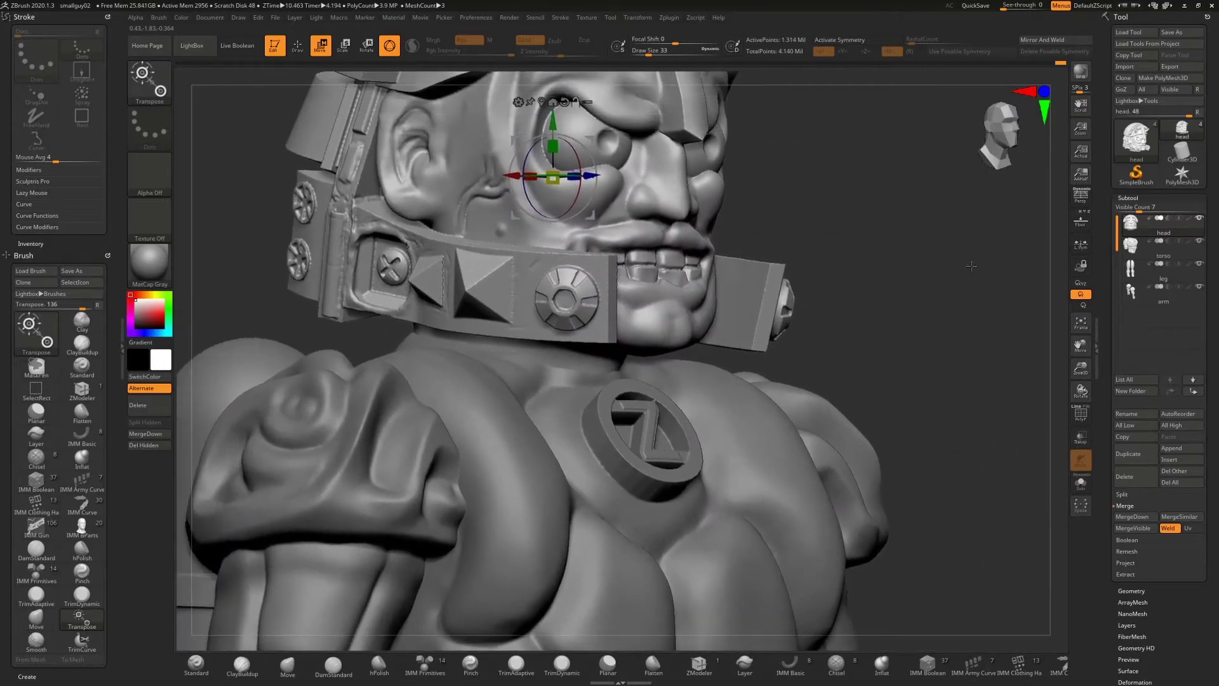
drag(972, 267, 945, 275)
drag(950, 281, 949, 277)
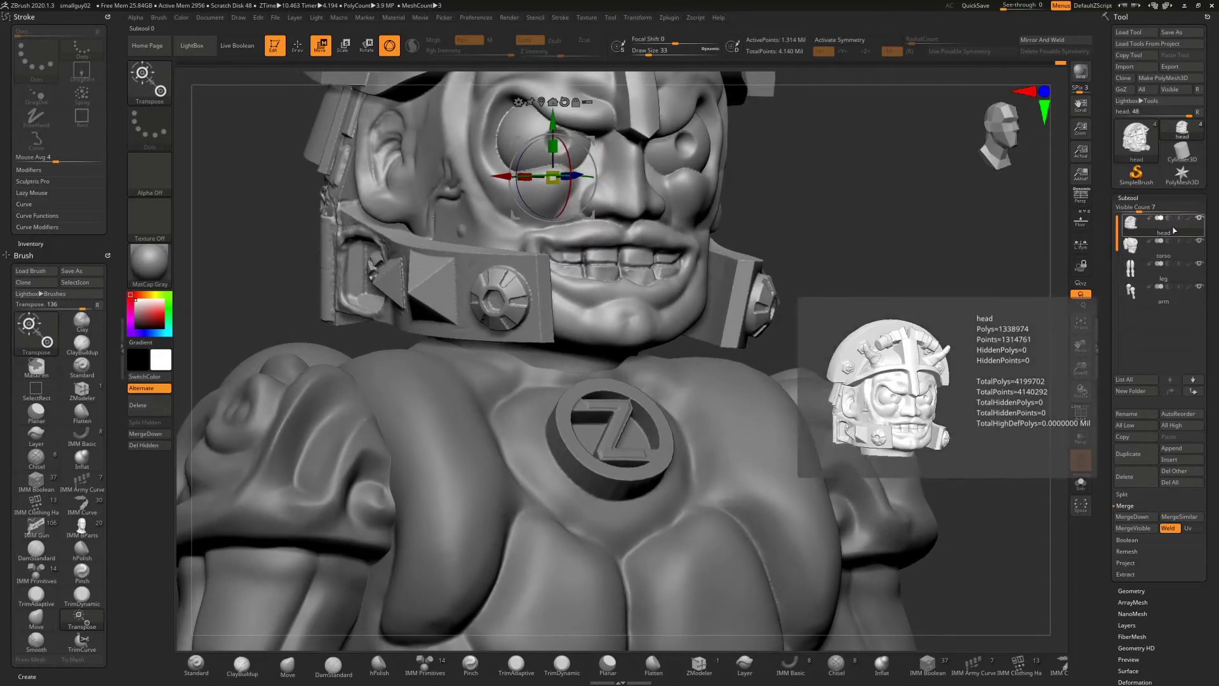
- Duplicate the head subtool and place the copy below the torso as a subtractive Boolean subtool
click(1134, 453)
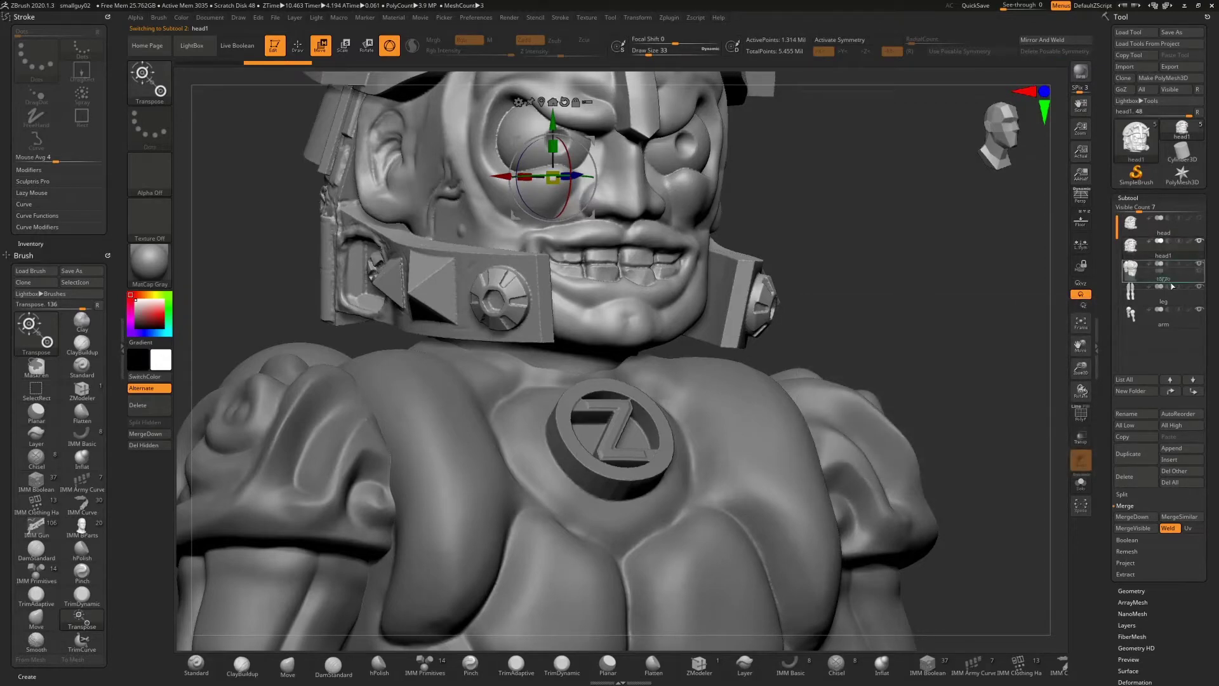
drag(1172, 286, 1177, 275)
mouse_move(1137, 246)
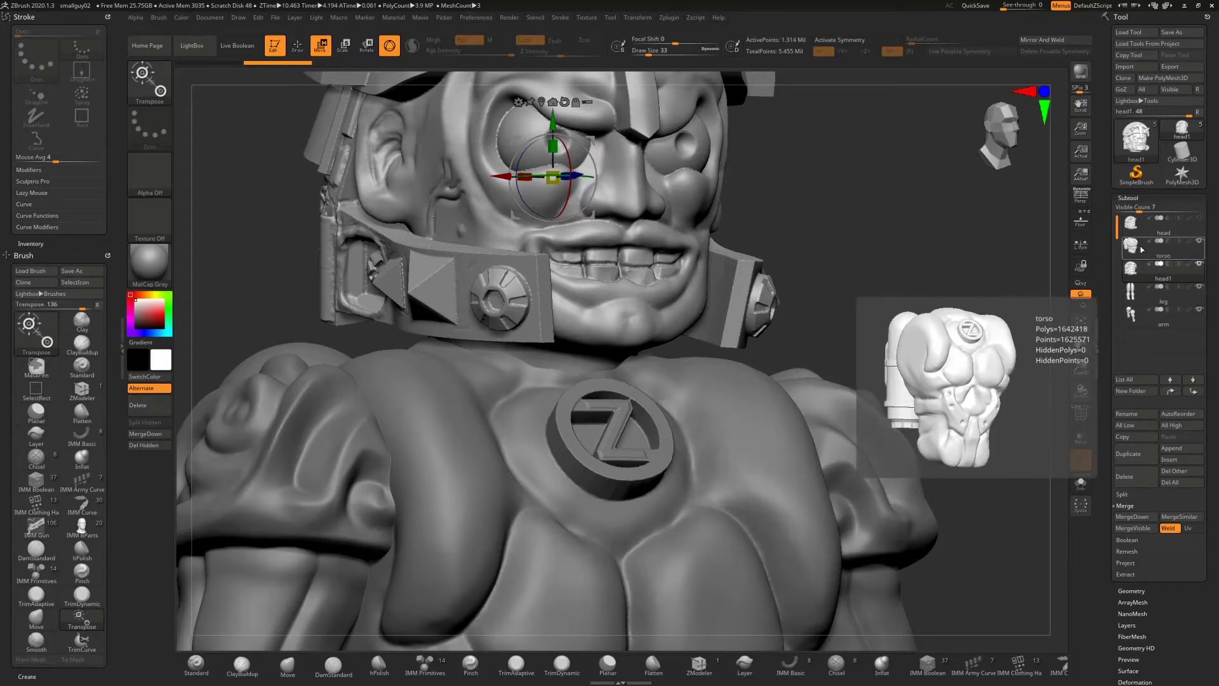
mouse_move(1136, 267)
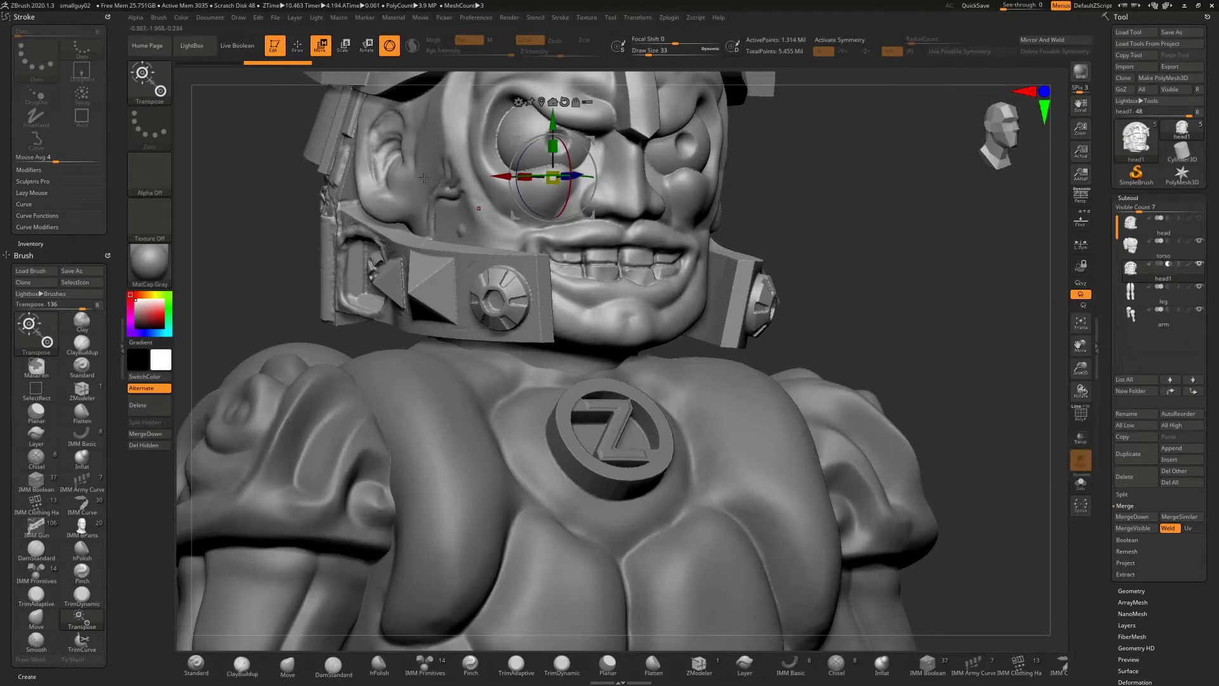
- Turn on Live Boolean to preview the duplicate head's cut in the torso and inspect the neck opening
click(238, 45)
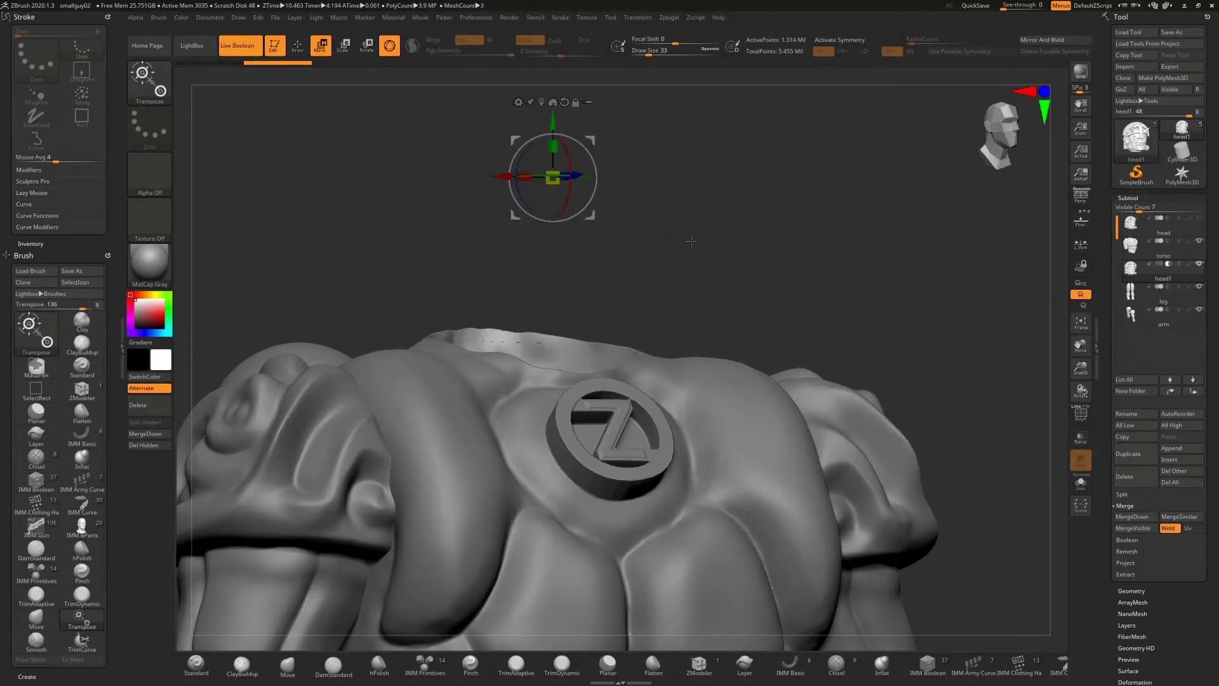
drag(692, 242, 592, 343)
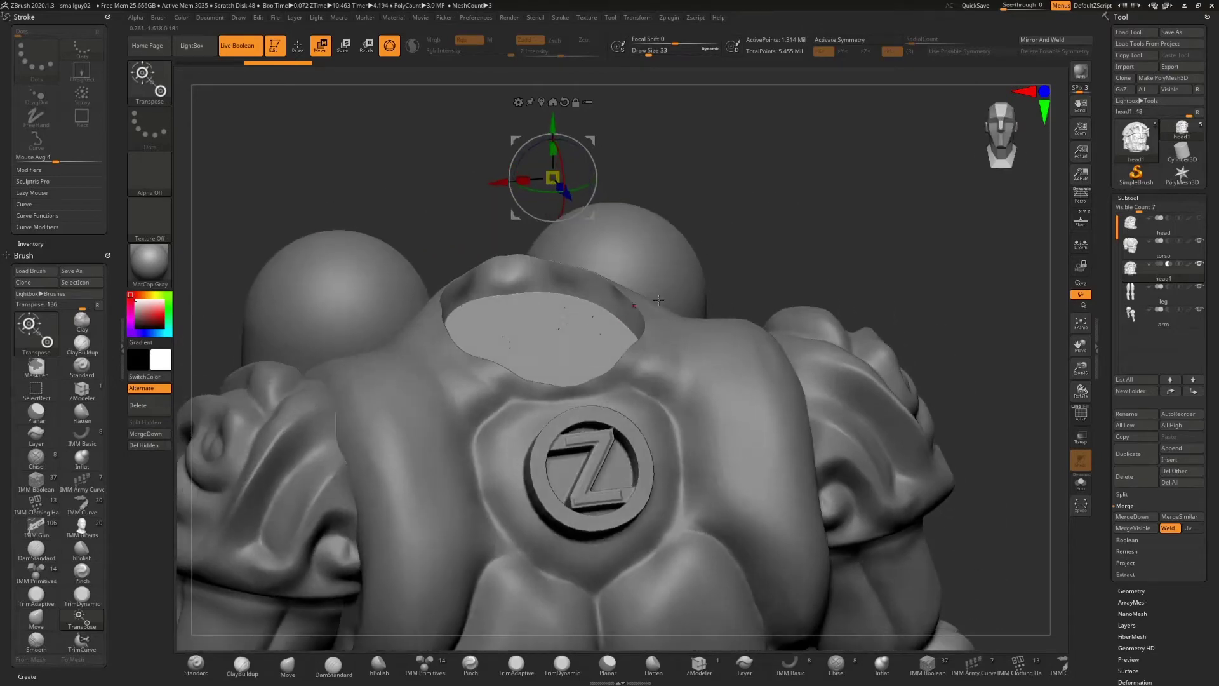
click(1138, 251)
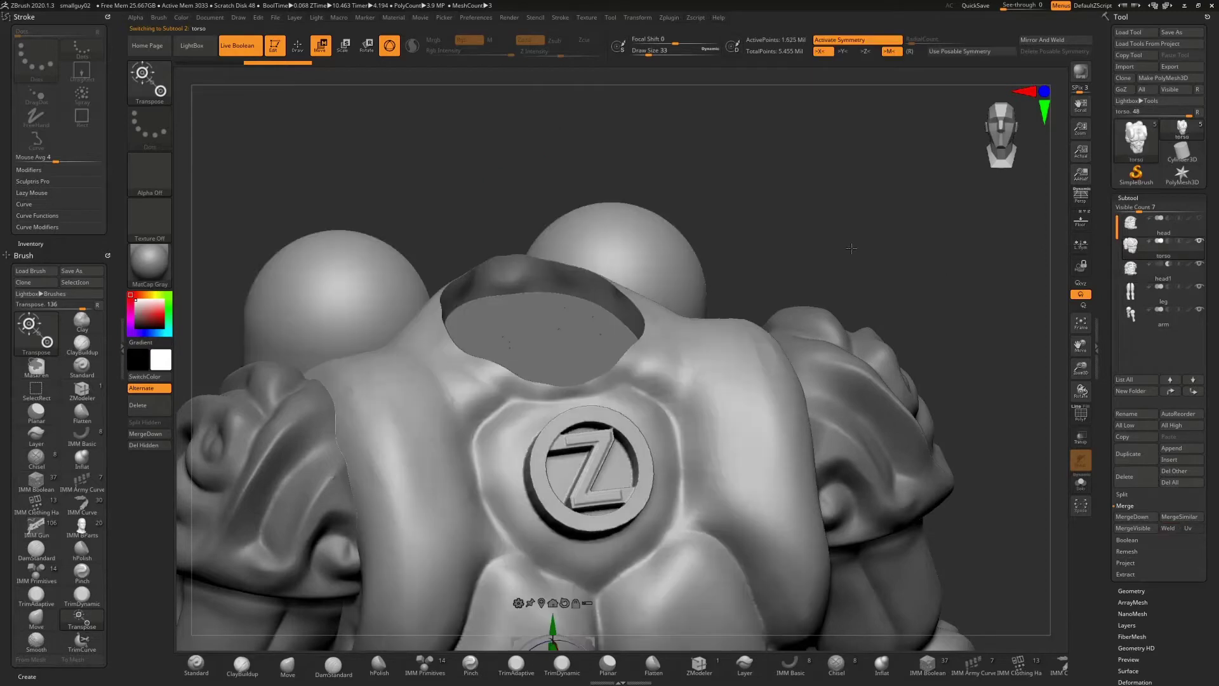
mouse_move(778, 226)
mouse_down()
mouse_move(792, 237)
mouse_move(768, 254)
mouse_move(760, 237)
mouse_move(779, 229)
mouse_move(766, 191)
mouse_move(777, 233)
mouse_move(803, 232)
mouse_move(786, 216)
mouse_move(750, 216)
mouse_move(748, 204)
mouse_move(774, 206)
mouse_up()
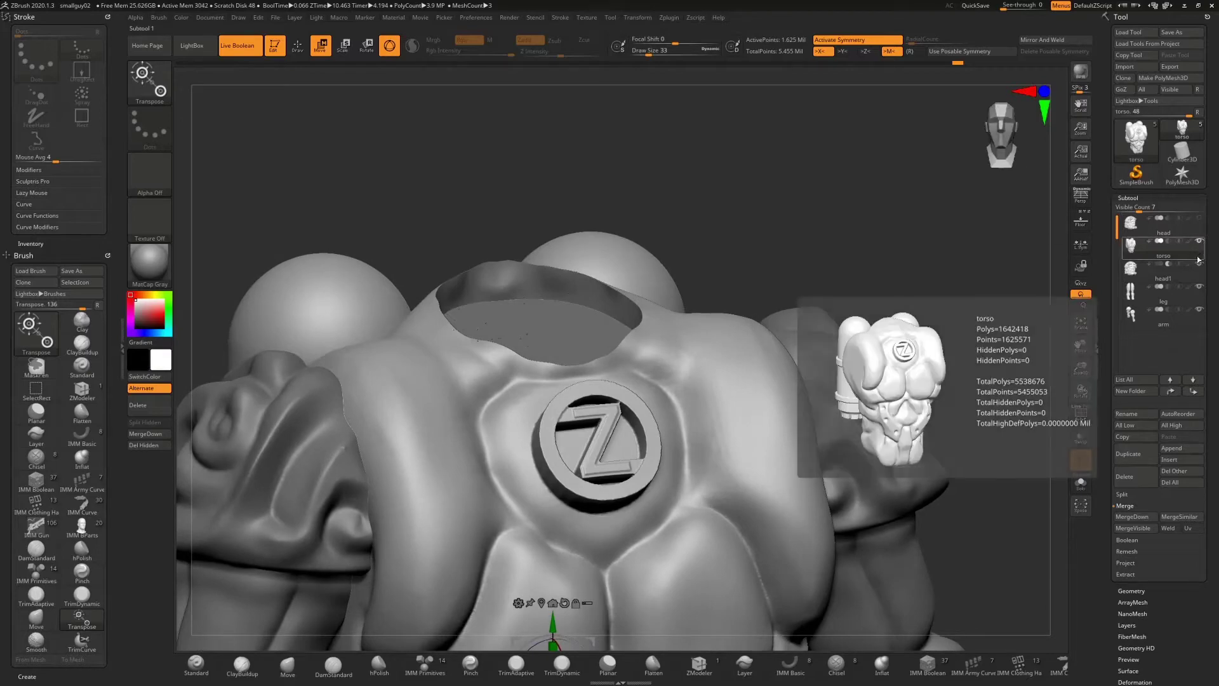
- Switch the duplicate head to additive and shift it slightly up and back with the Move gizmo, checking front and side
click(1159, 264)
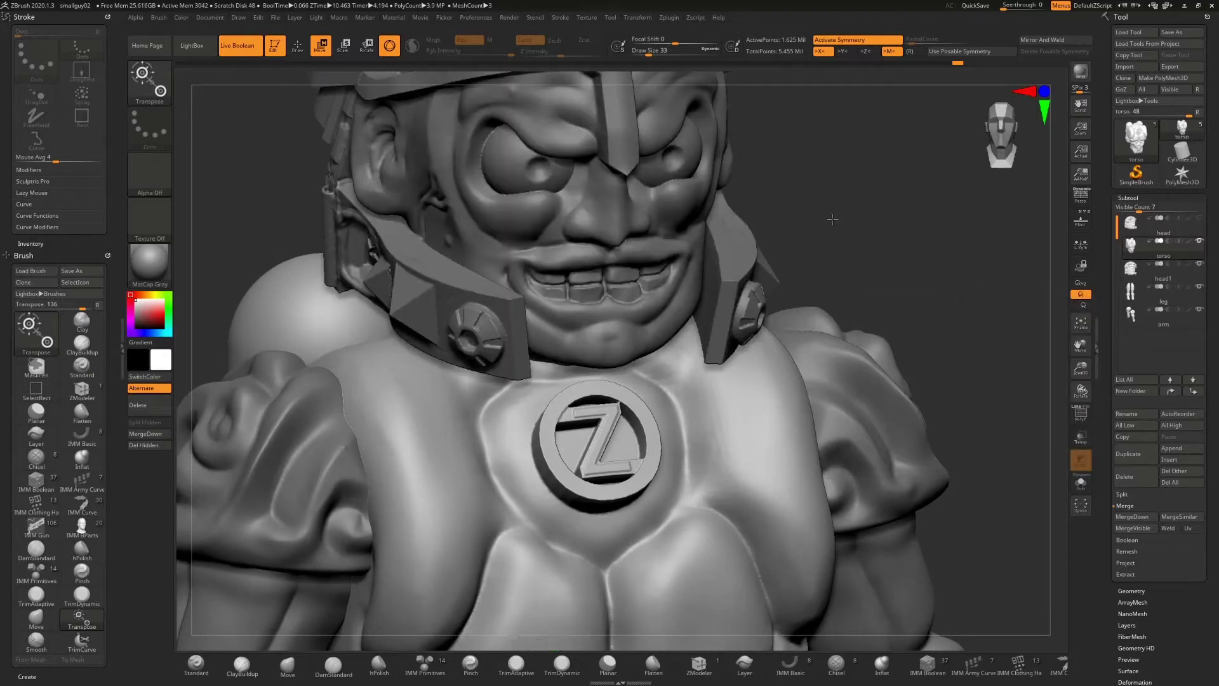
drag(831, 220, 819, 203)
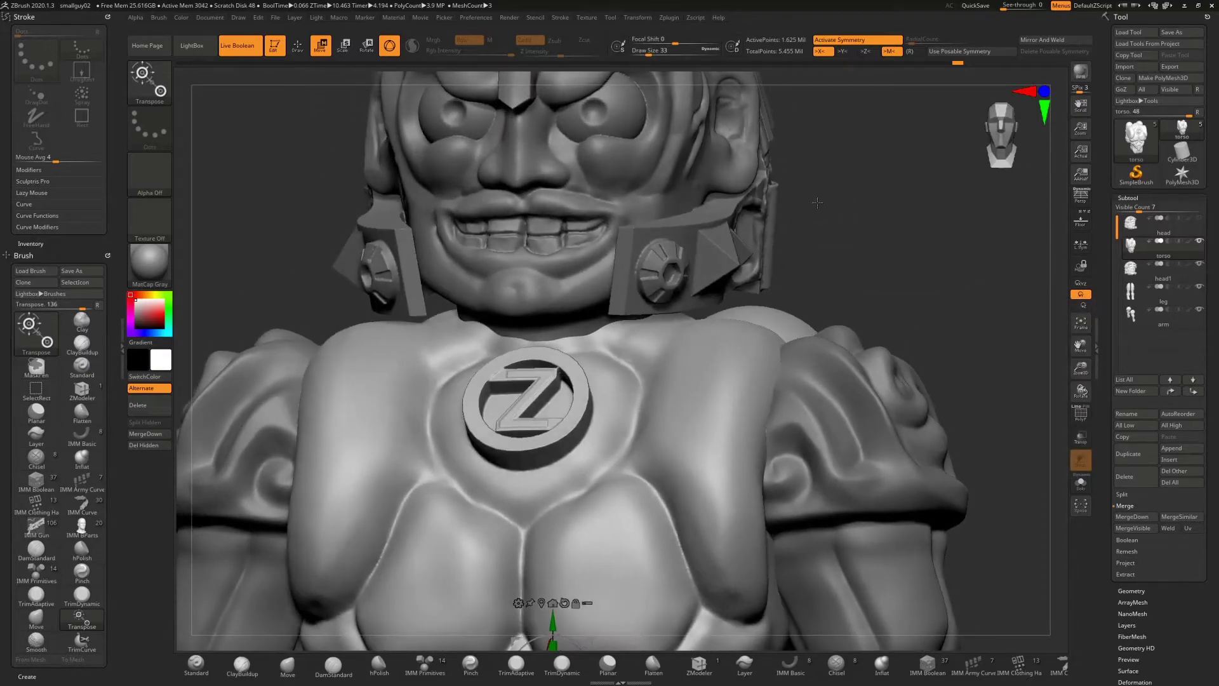
click(302, 52)
click(321, 47)
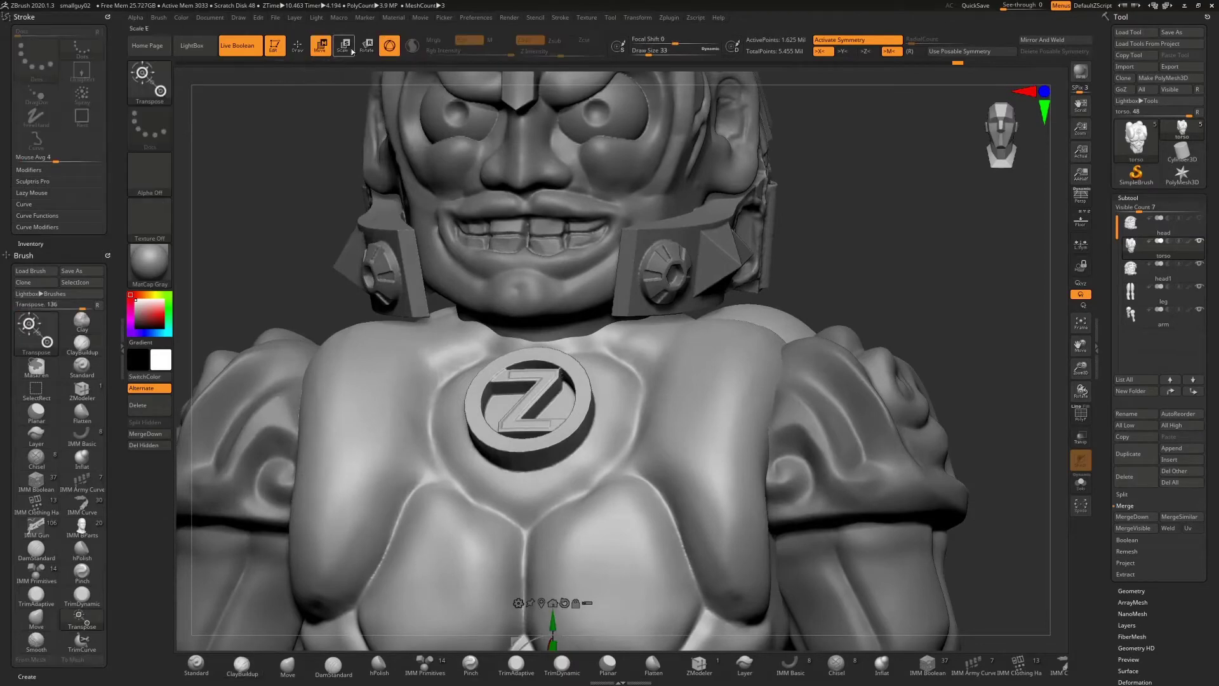
click(1136, 271)
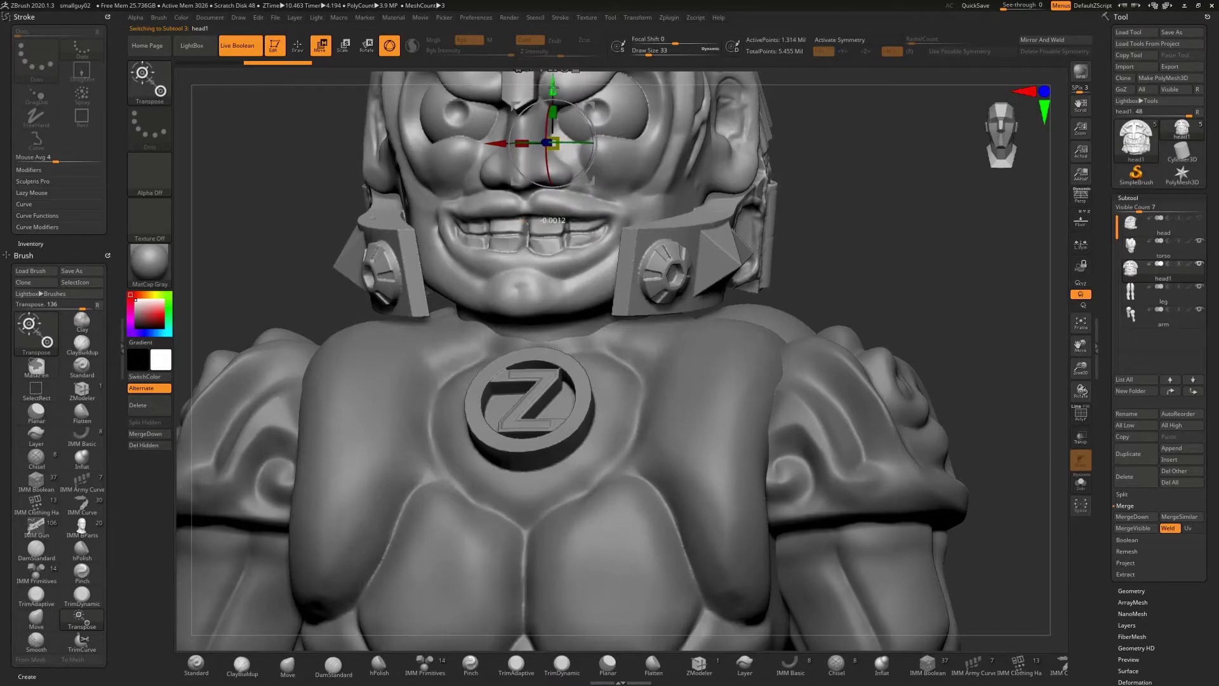
drag(552, 87, 562, 80)
drag(824, 194, 689, 184)
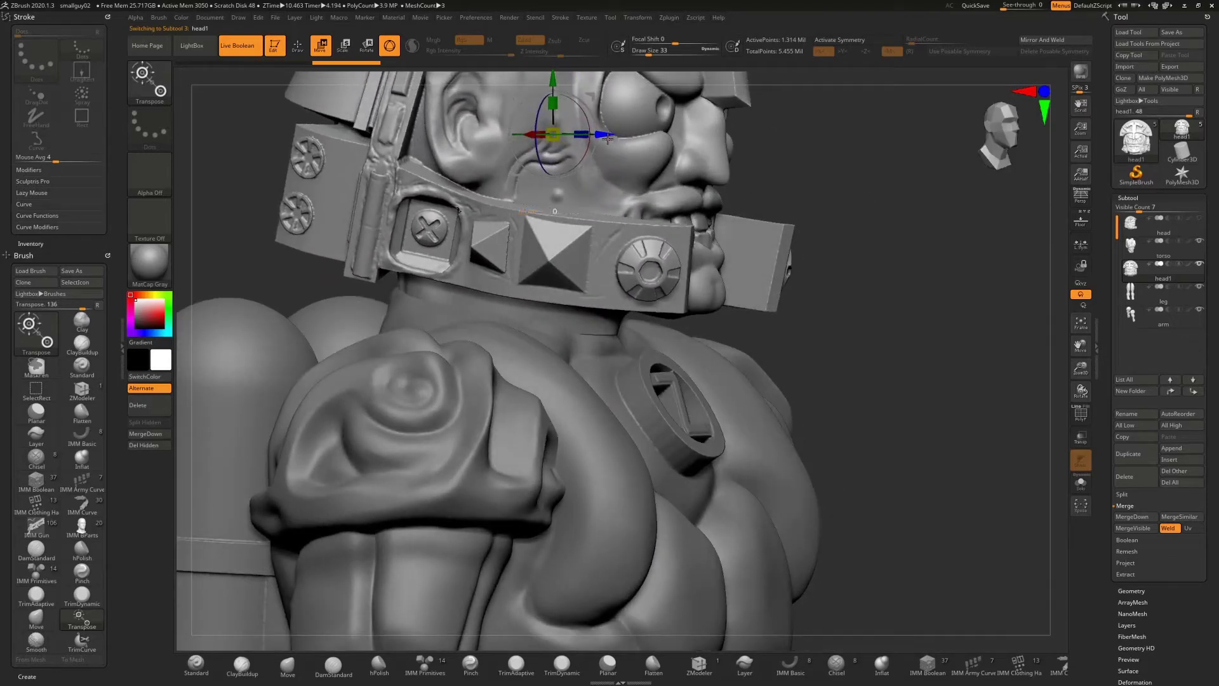
drag(608, 139, 598, 137)
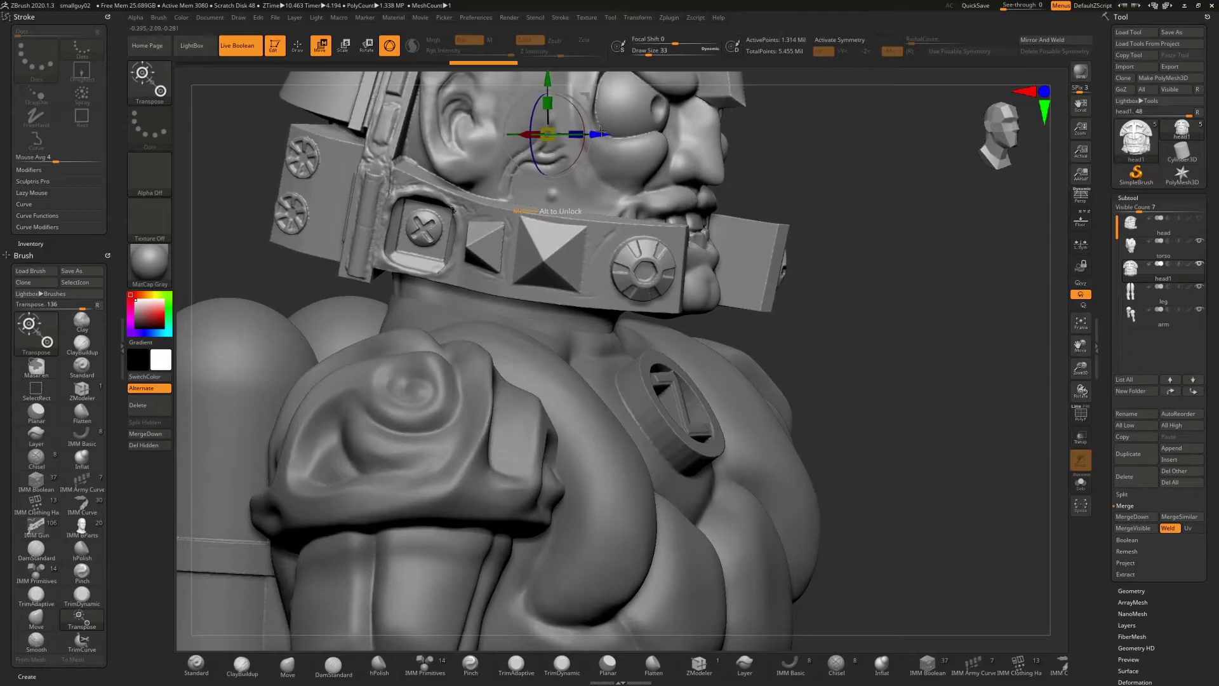
- Set the duplicate head back to subtractive and raise the subtool Visible Count to 16
click(1168, 264)
mouse_move(779, 251)
mouse_down()
mouse_move(740, 245)
mouse_move(782, 254)
mouse_up()
click(1172, 209)
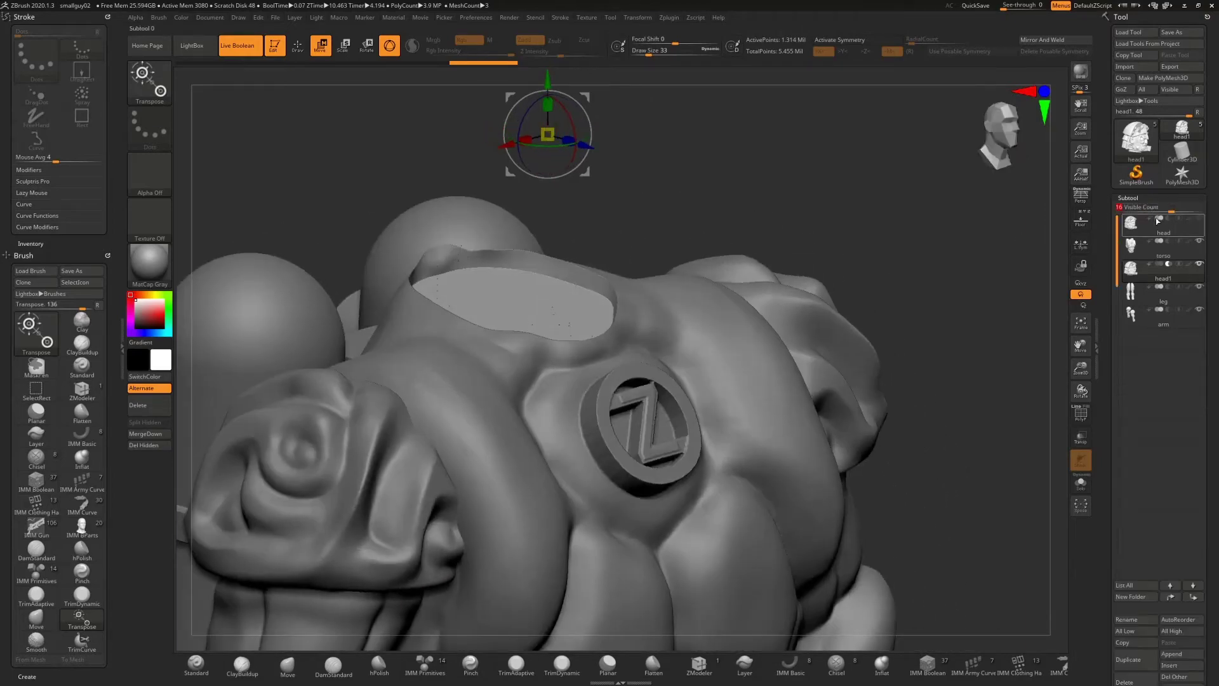
- On the torso subtool, reshape the back rim of the neck opening with the Move brush at draw size 74
click(1137, 245)
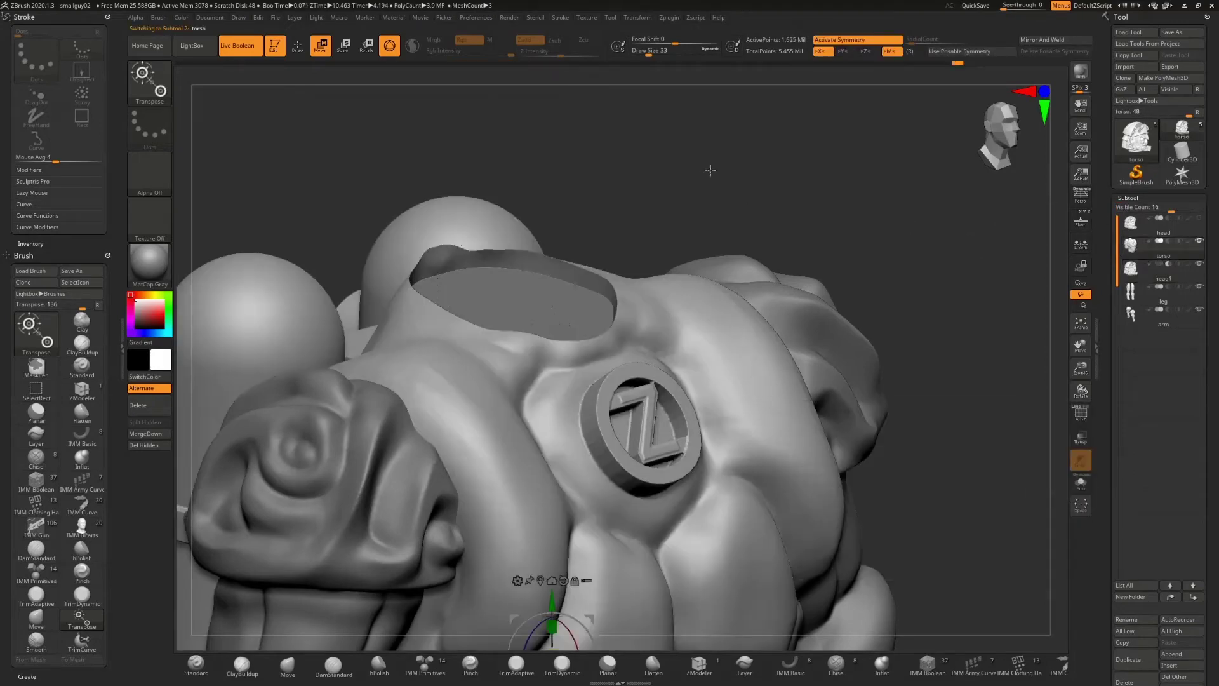
key(f)
drag(707, 204, 621, 313)
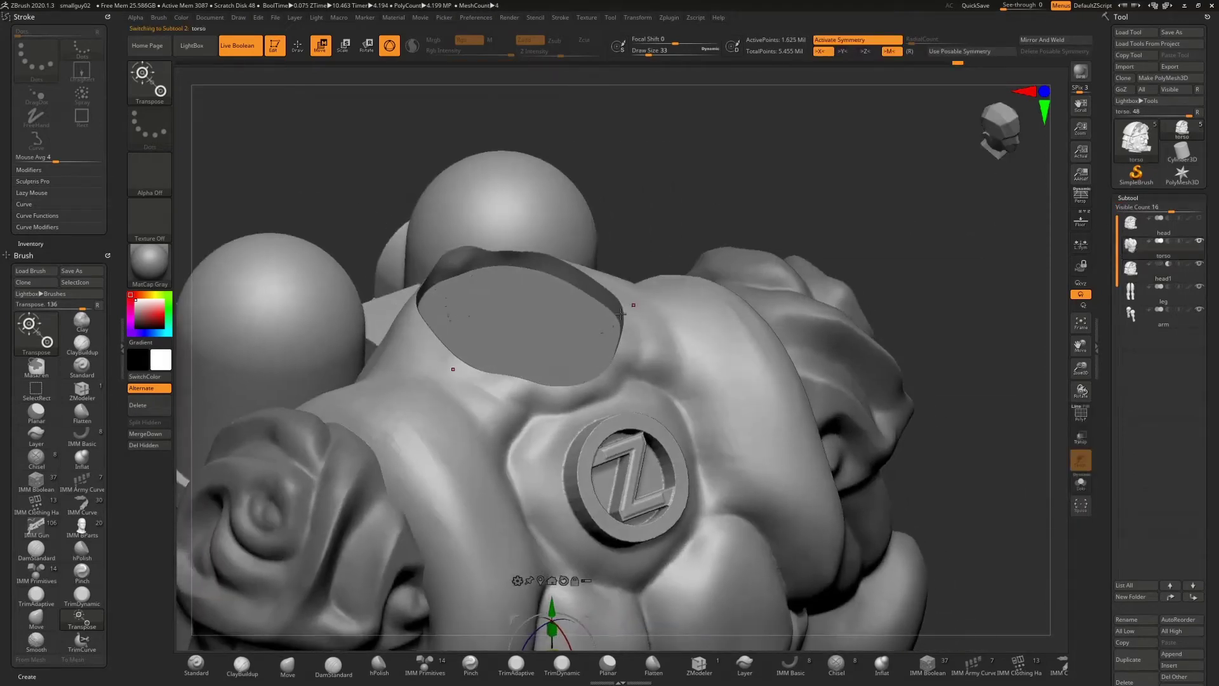
click(297, 45)
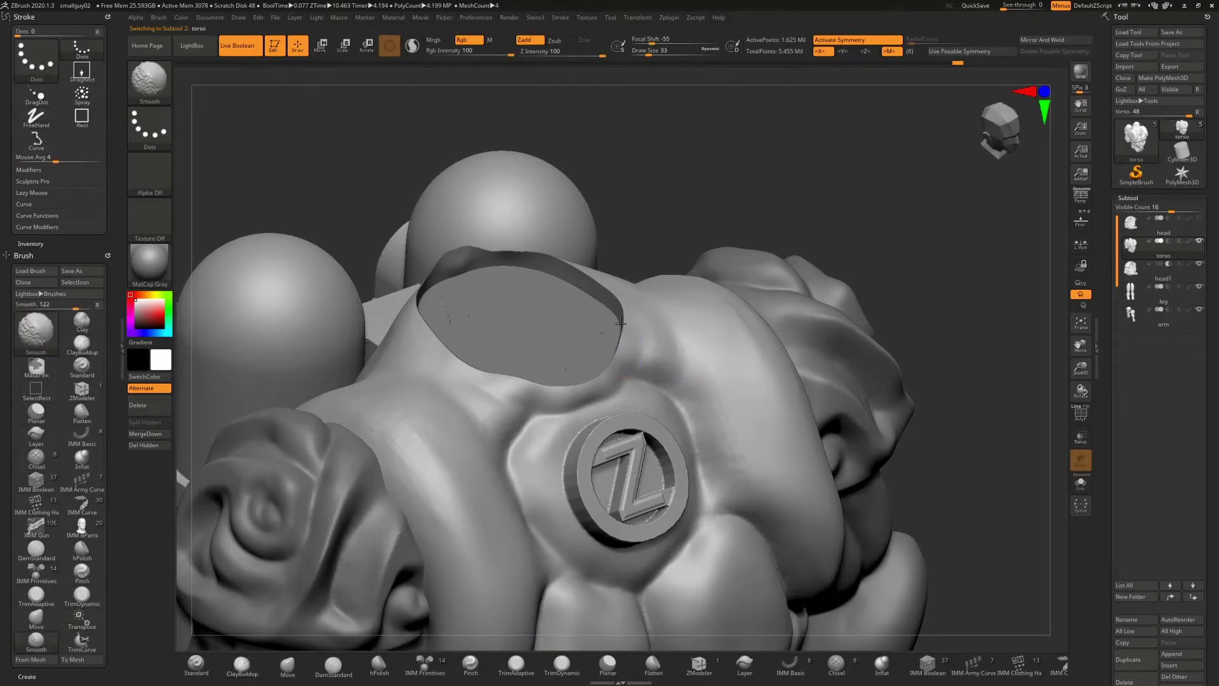
mouse_move(667, 228)
mouse_down()
mouse_move(704, 229)
mouse_move(561, 232)
mouse_move(587, 244)
mouse_up()
click(289, 666)
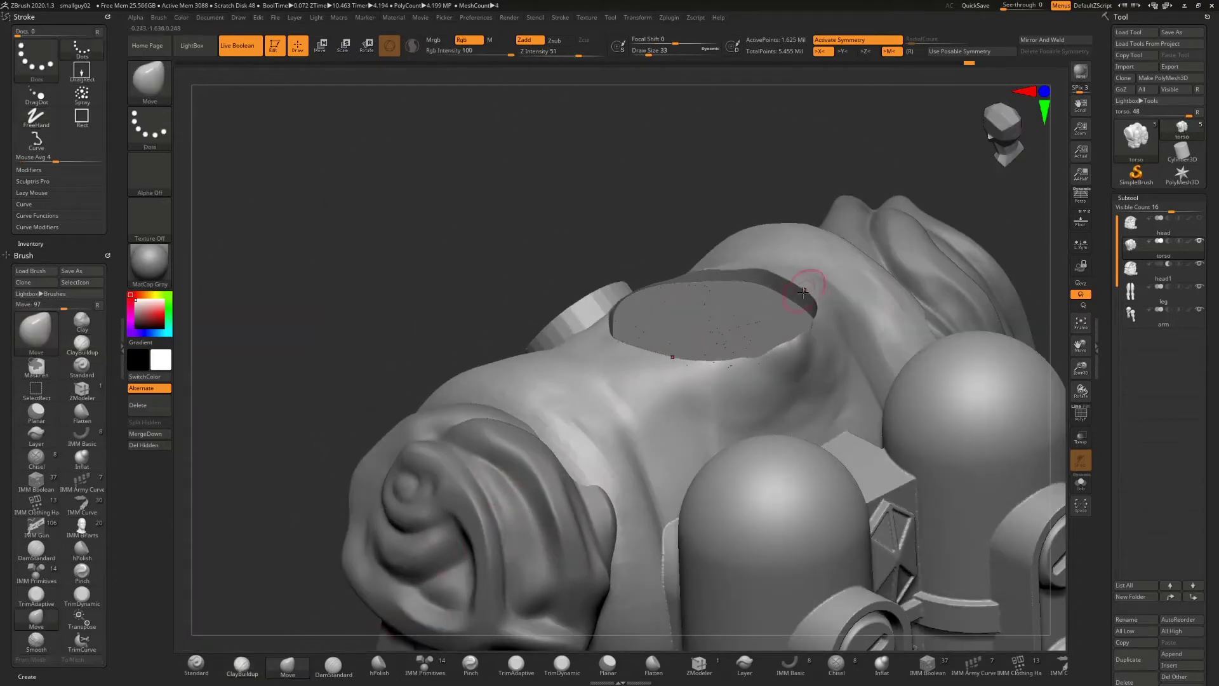
key(s)
drag(786, 350, 790, 358)
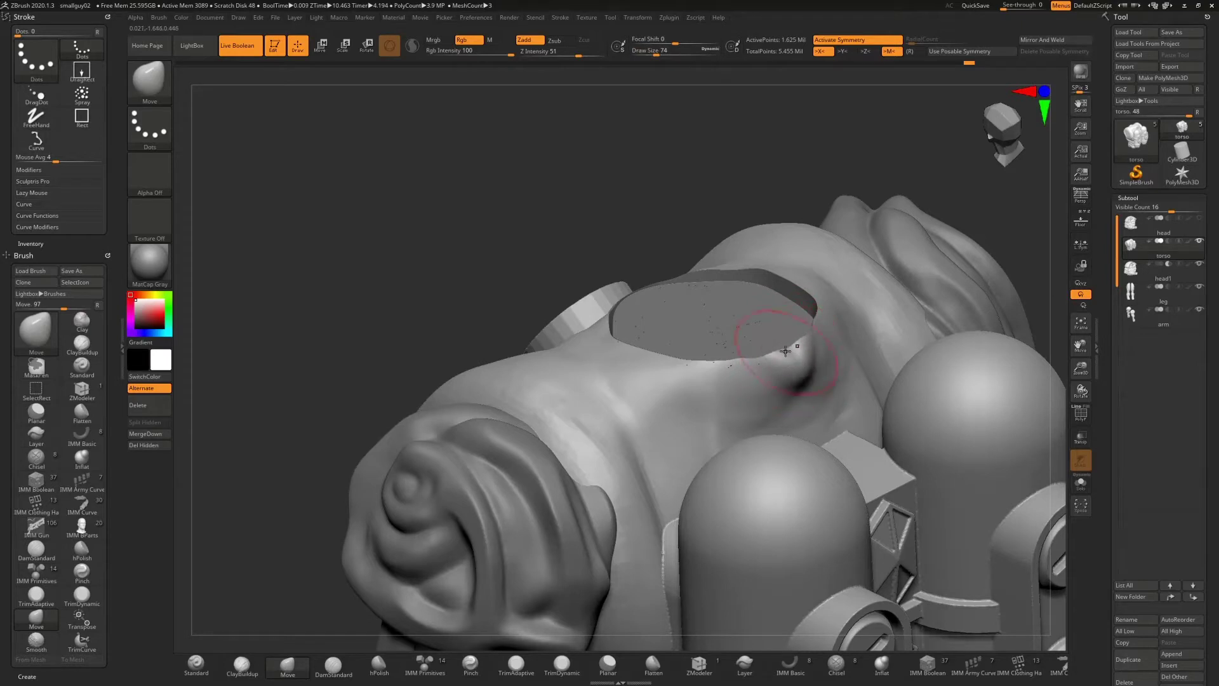
drag(773, 190, 805, 294)
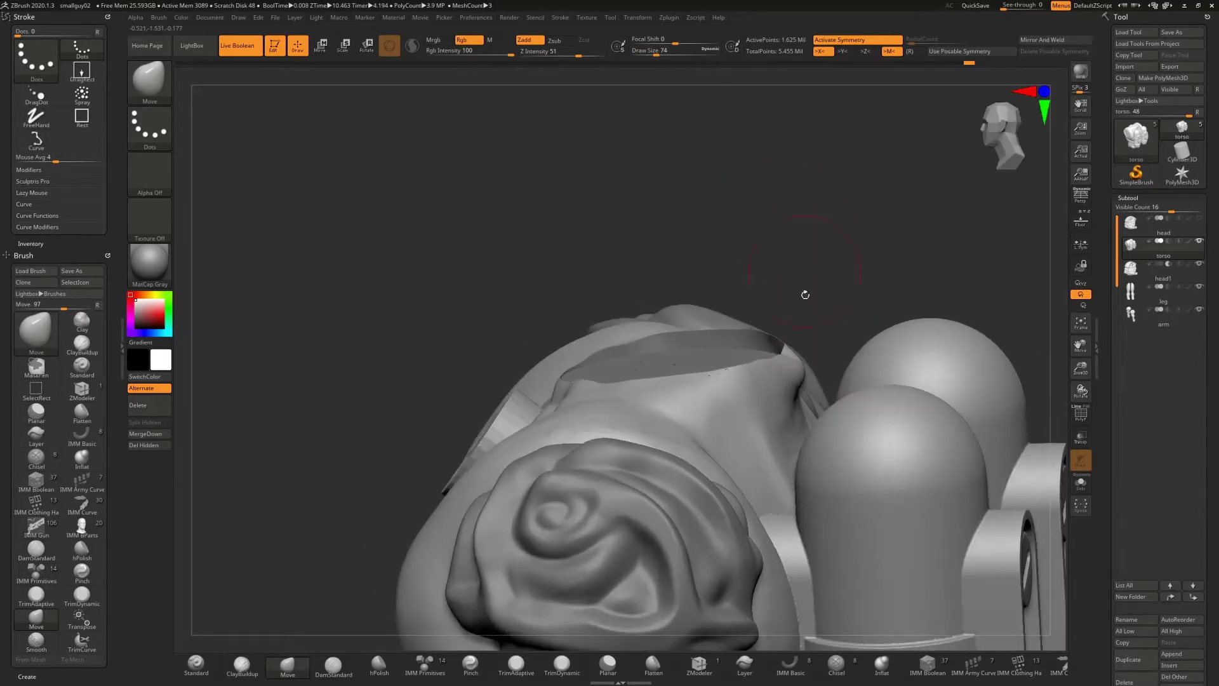
drag(794, 377, 778, 400)
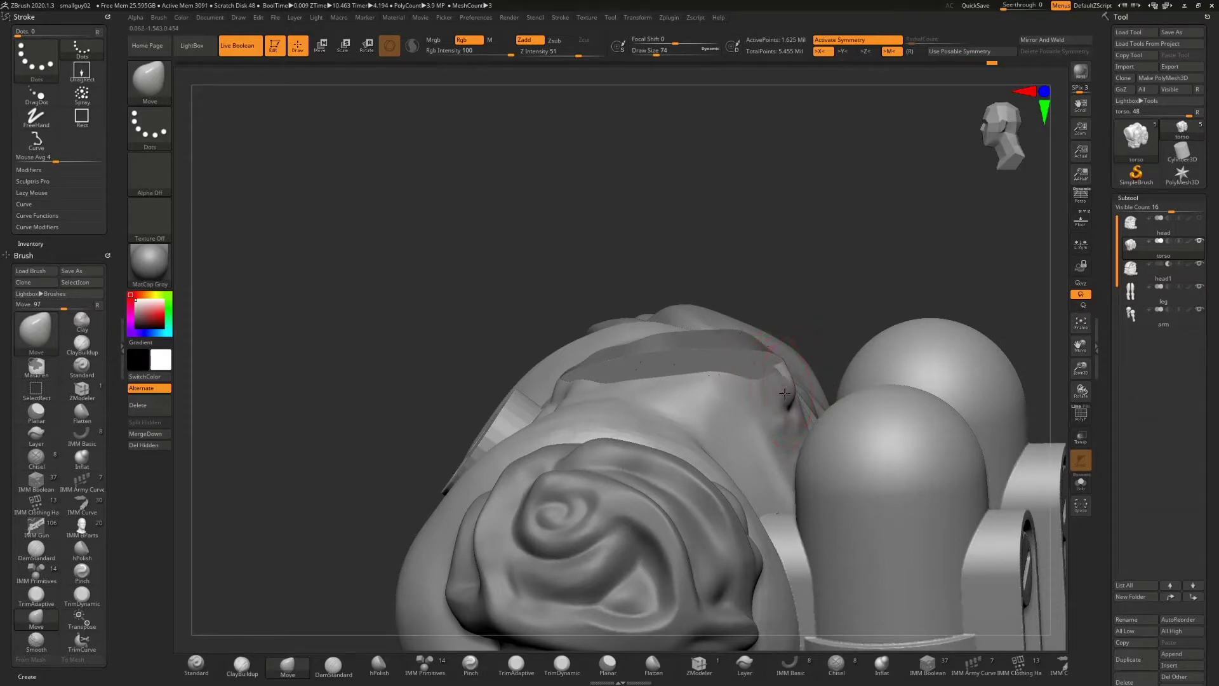
- Reduce the draw size to 35 and smooth the bulge behind the neck opening
key(s)
mouse_move(792, 388)
mouse_down()
mouse_move(775, 397)
mouse_move(784, 392)
mouse_up()
key(s)
key(s)
key(shift)
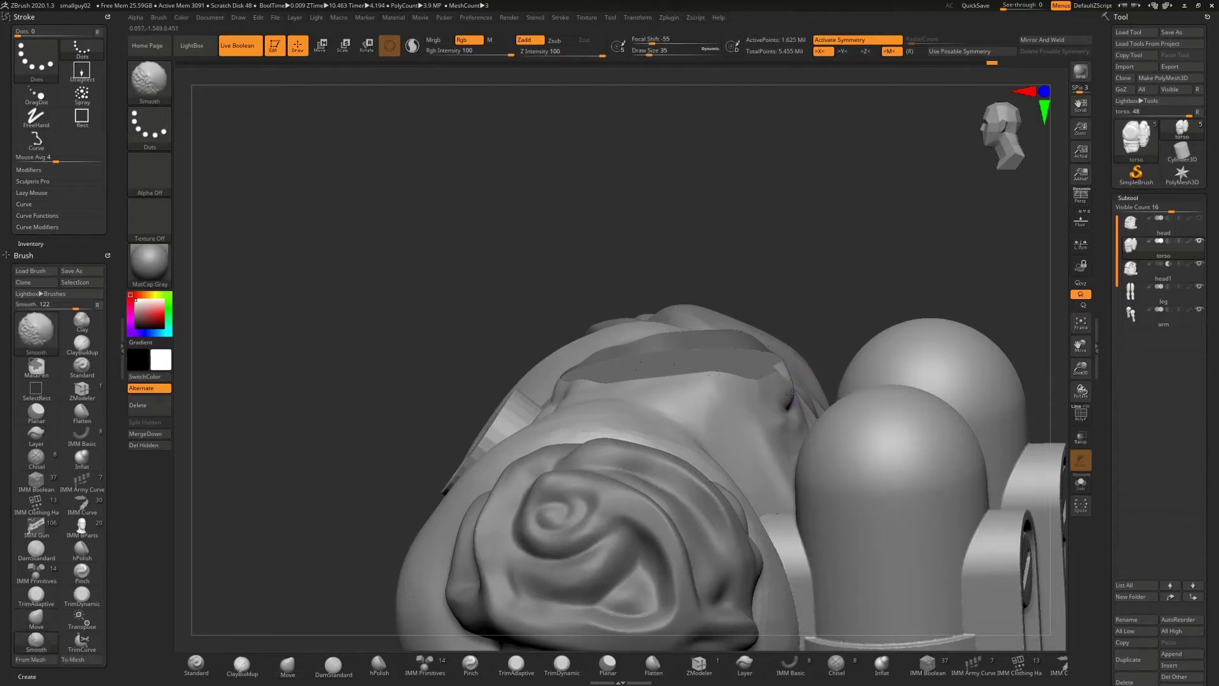
drag(845, 292, 804, 315)
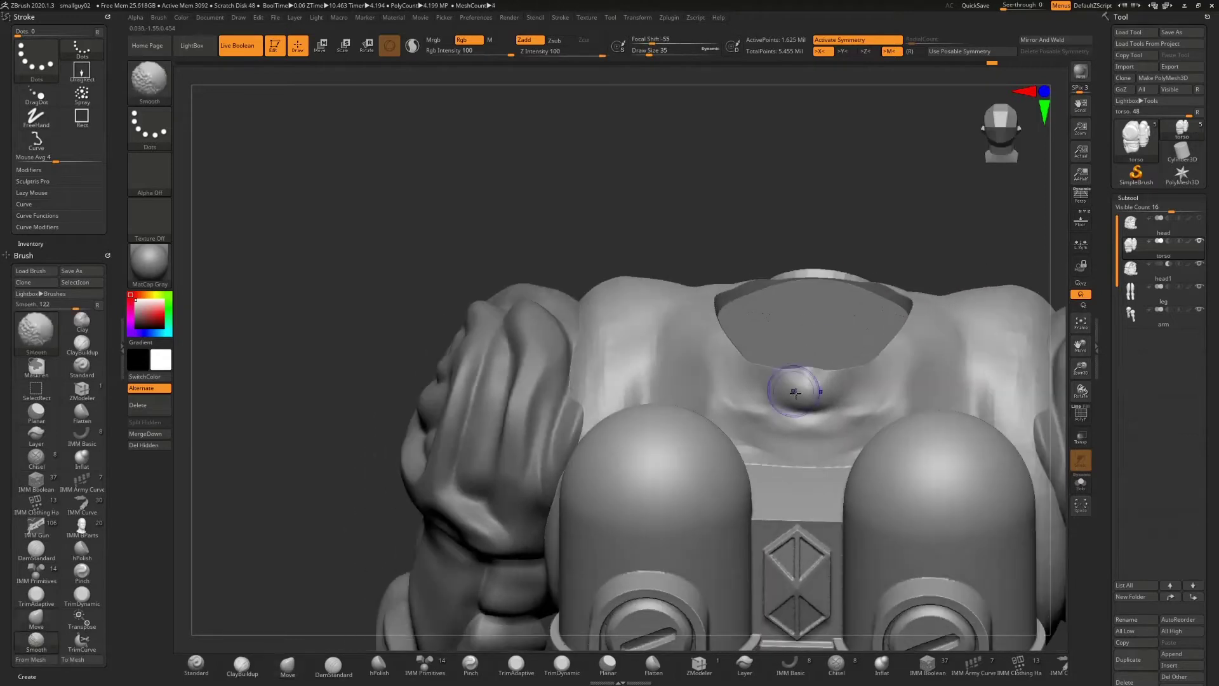
shift+drag(803, 389, 792, 409)
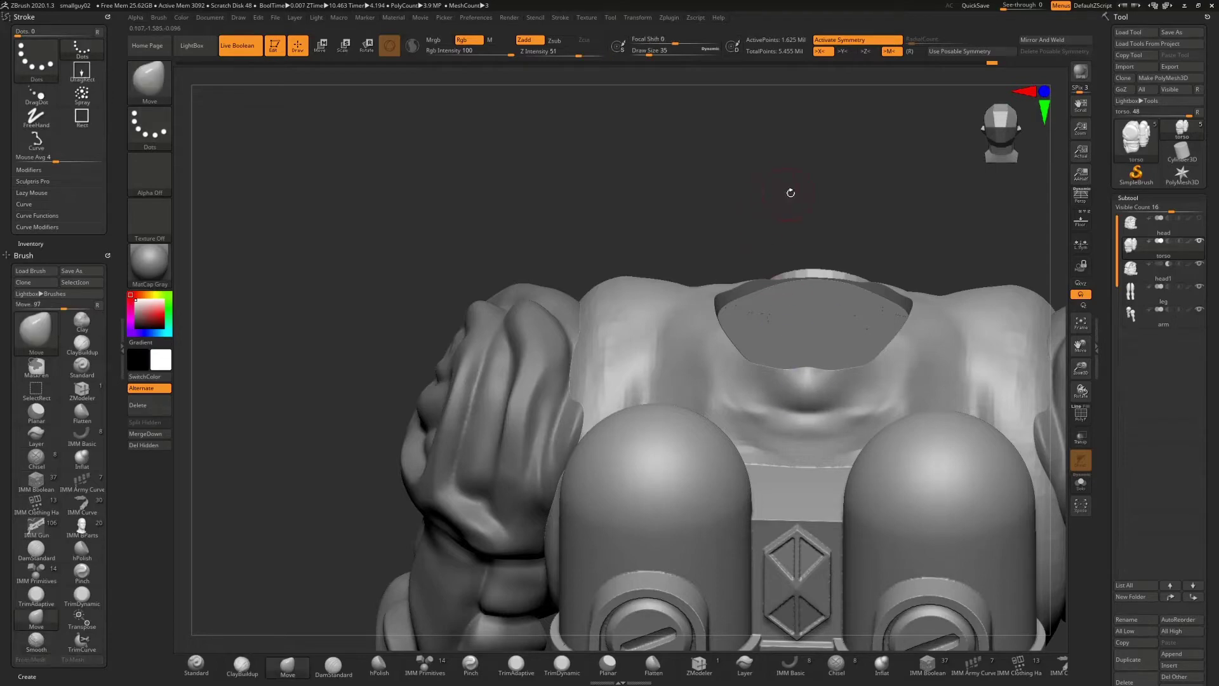
- Fill the crease behind the neck opening with ClayBuildup at draw size 35 and smooth the area
drag(789, 191, 785, 385)
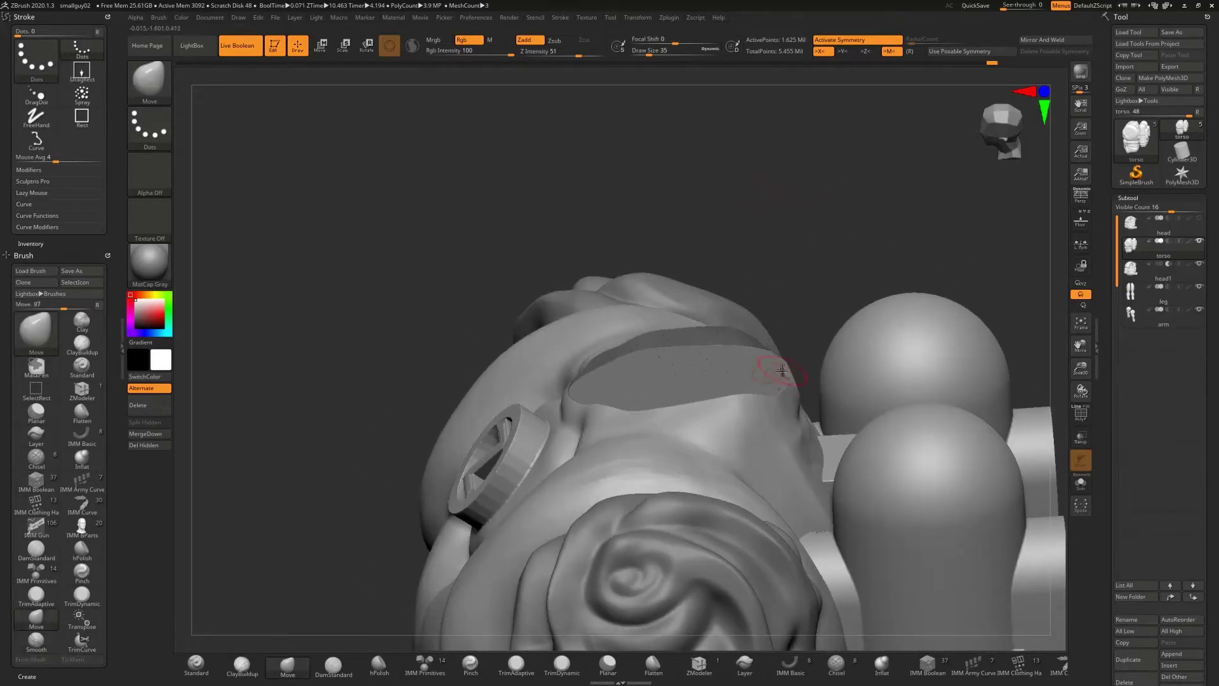
drag(807, 309, 797, 404)
key(shift)
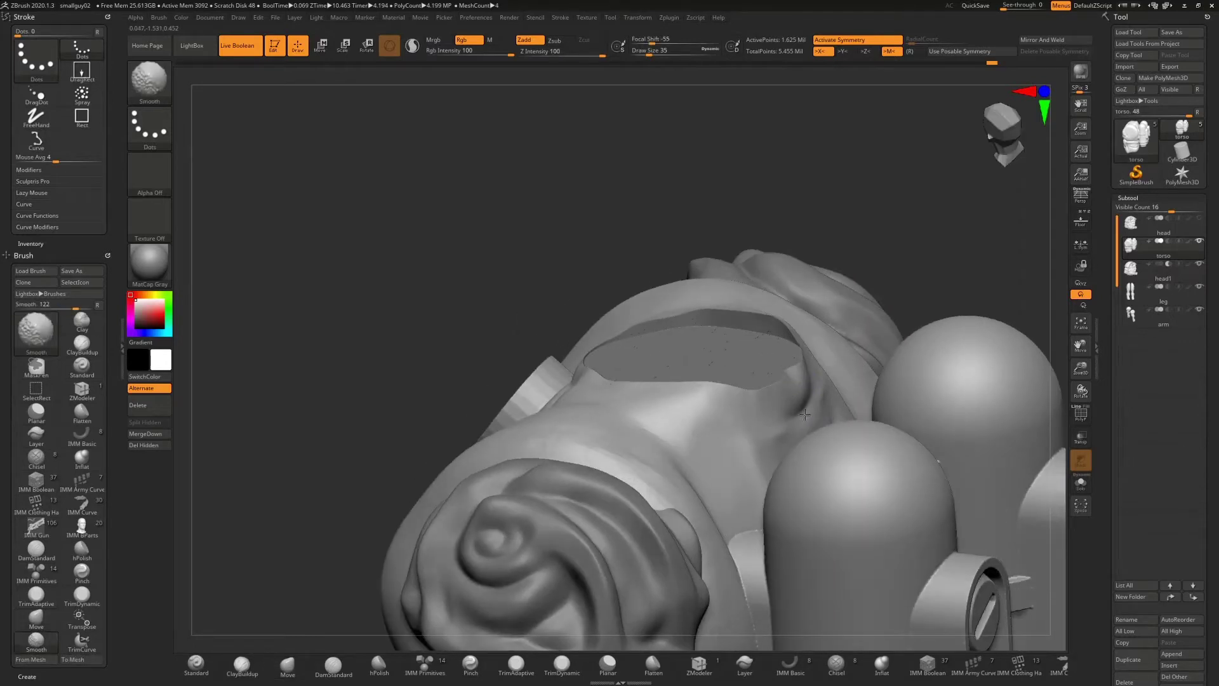
shift+drag(791, 419, 797, 418)
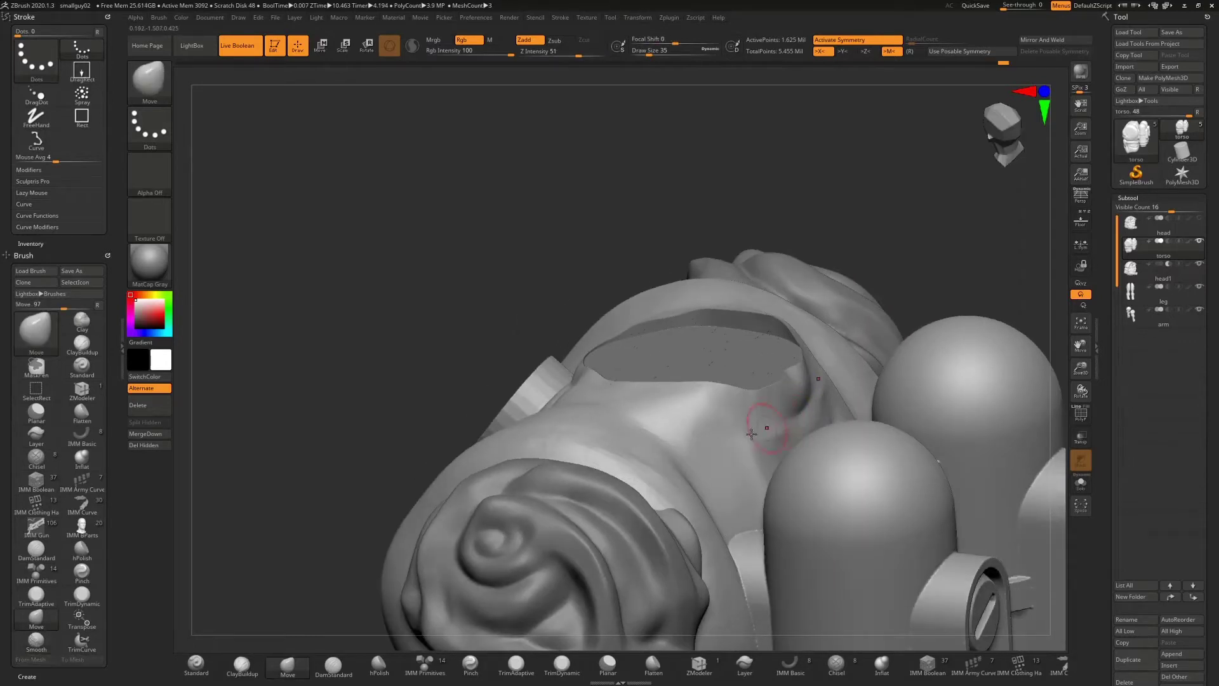
click(242, 664)
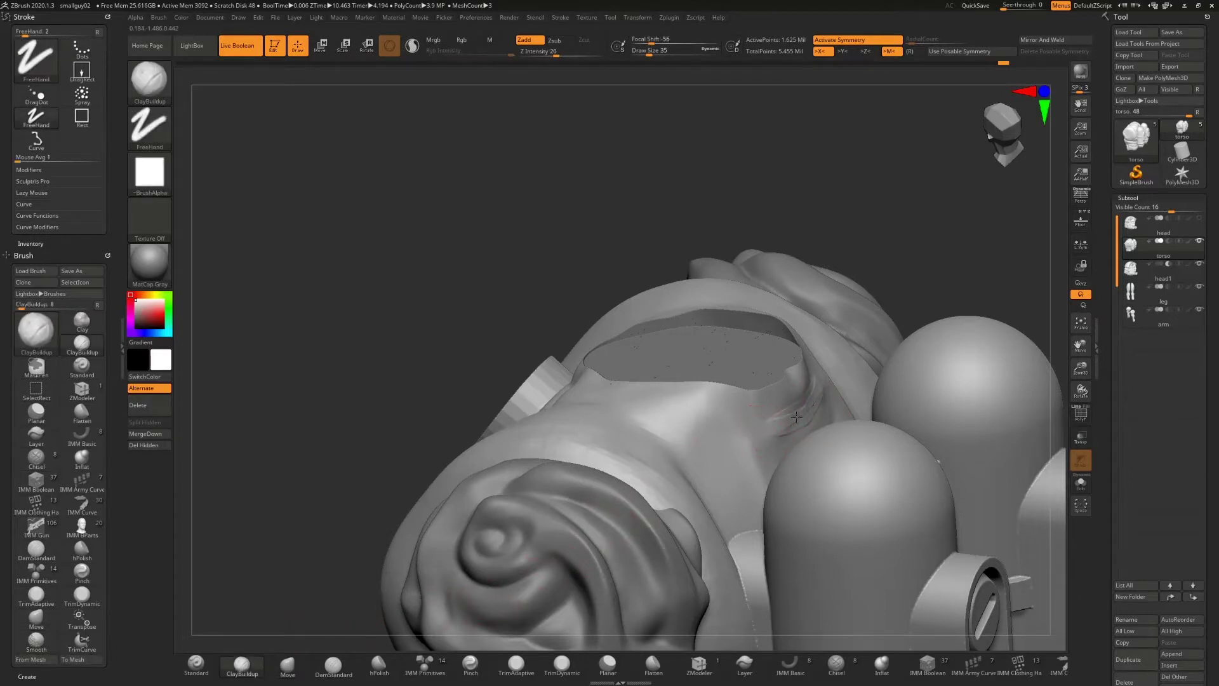
key(shift)
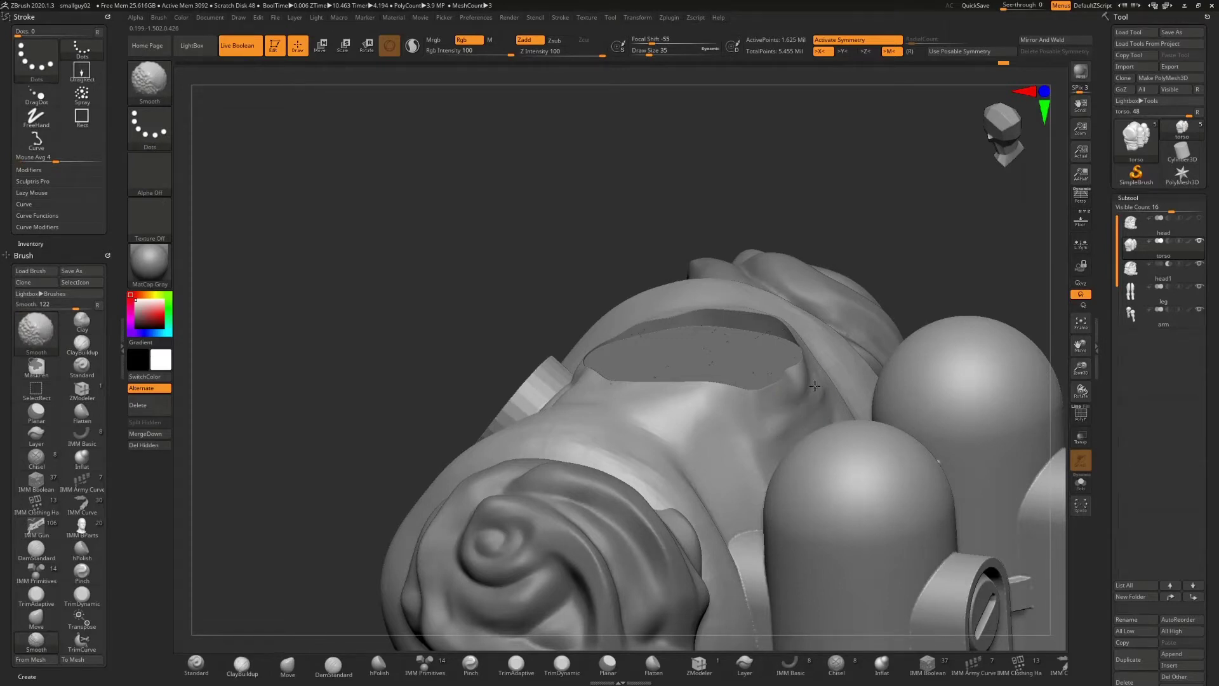
mouse_move(966, 218)
mouse_down()
mouse_move(940, 225)
mouse_move(950, 218)
mouse_up()
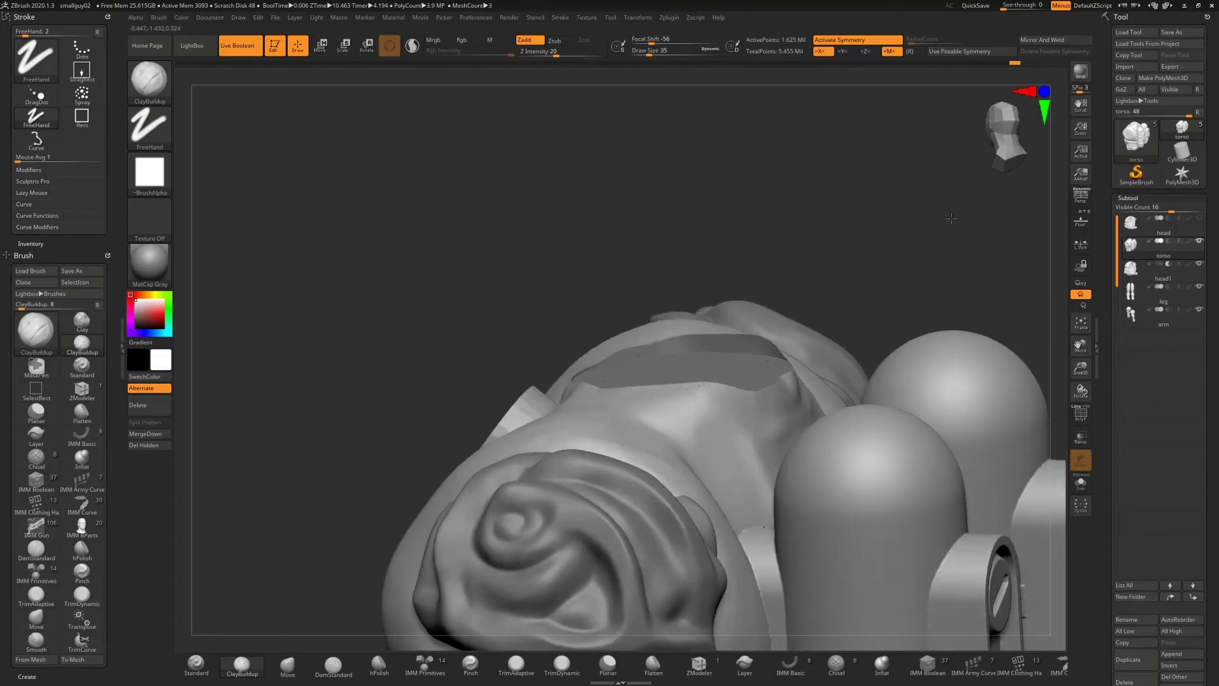
- Pull up the side rim of the neck opening with the Move brush at draw size 54
click(288, 665)
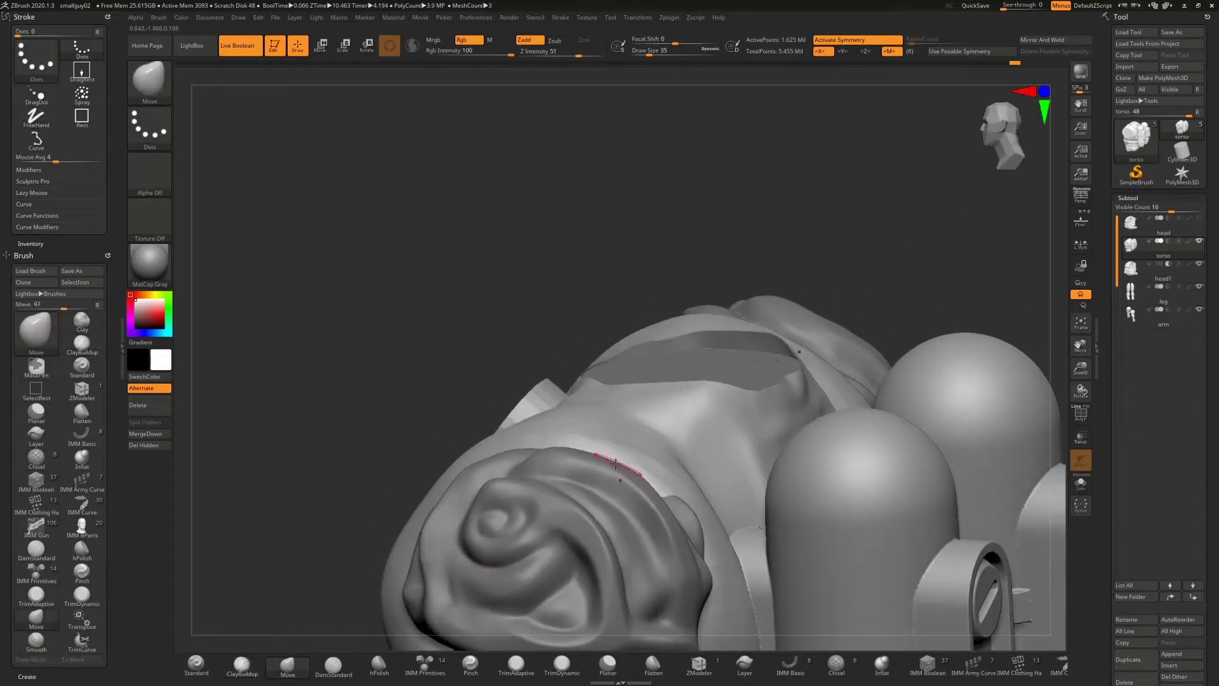
key(s)
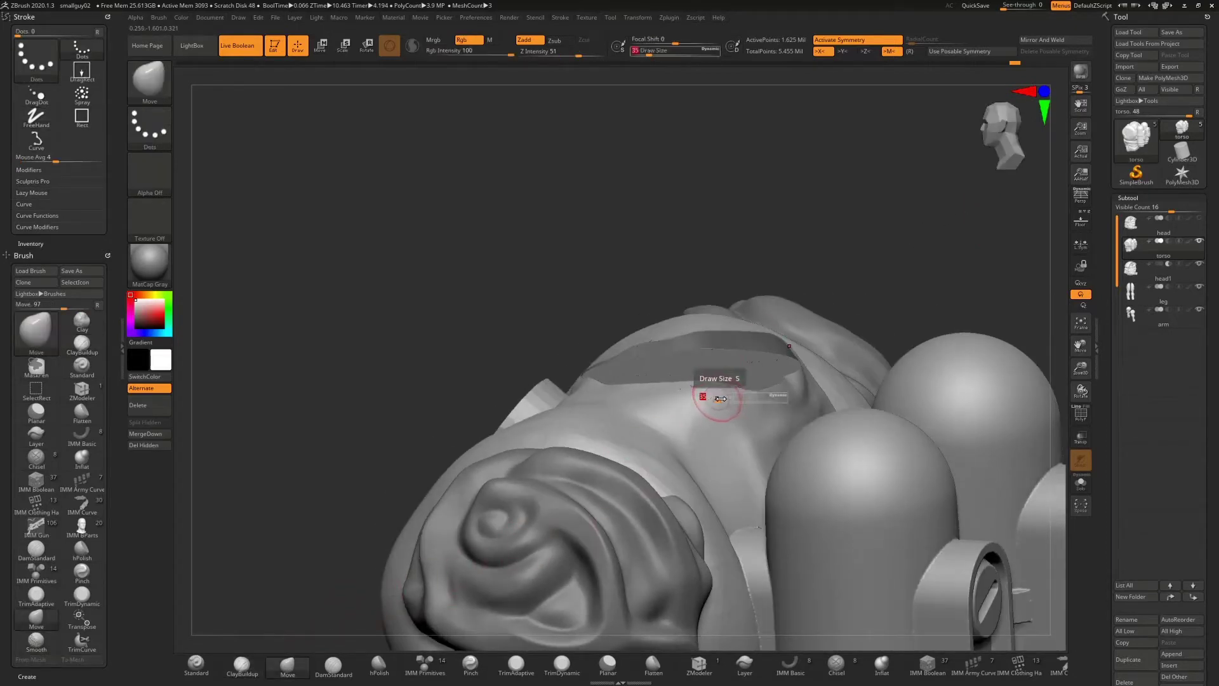
drag(711, 398, 720, 405)
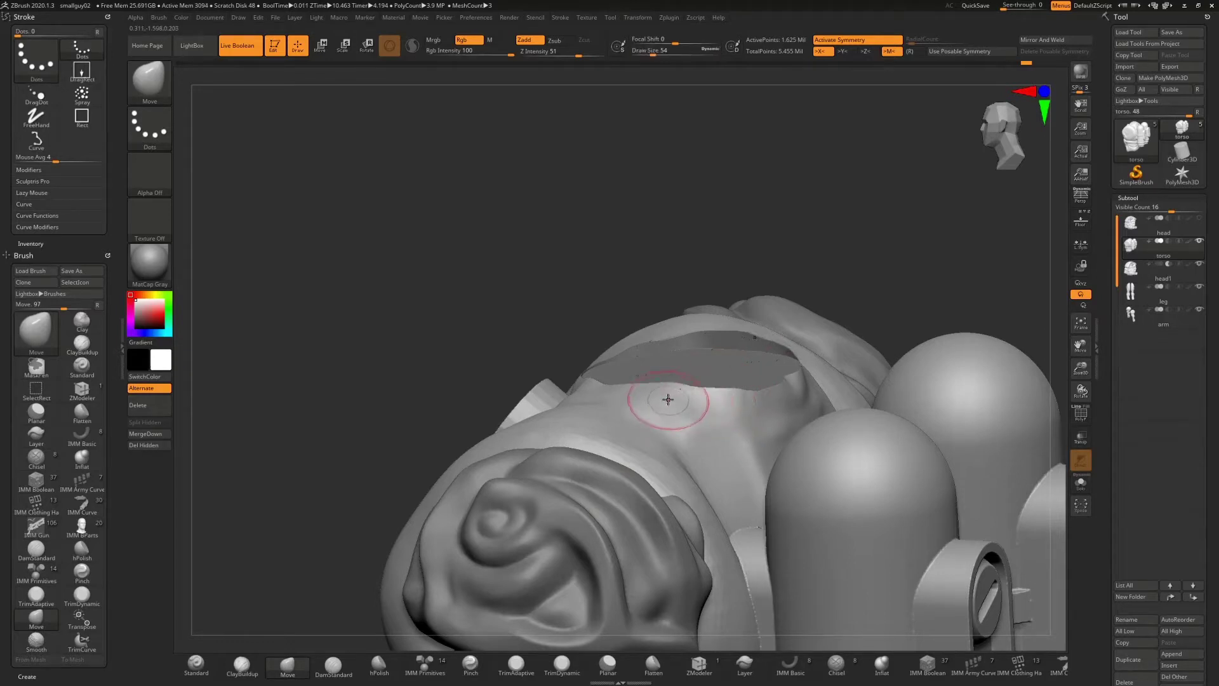
drag(680, 400, 701, 401)
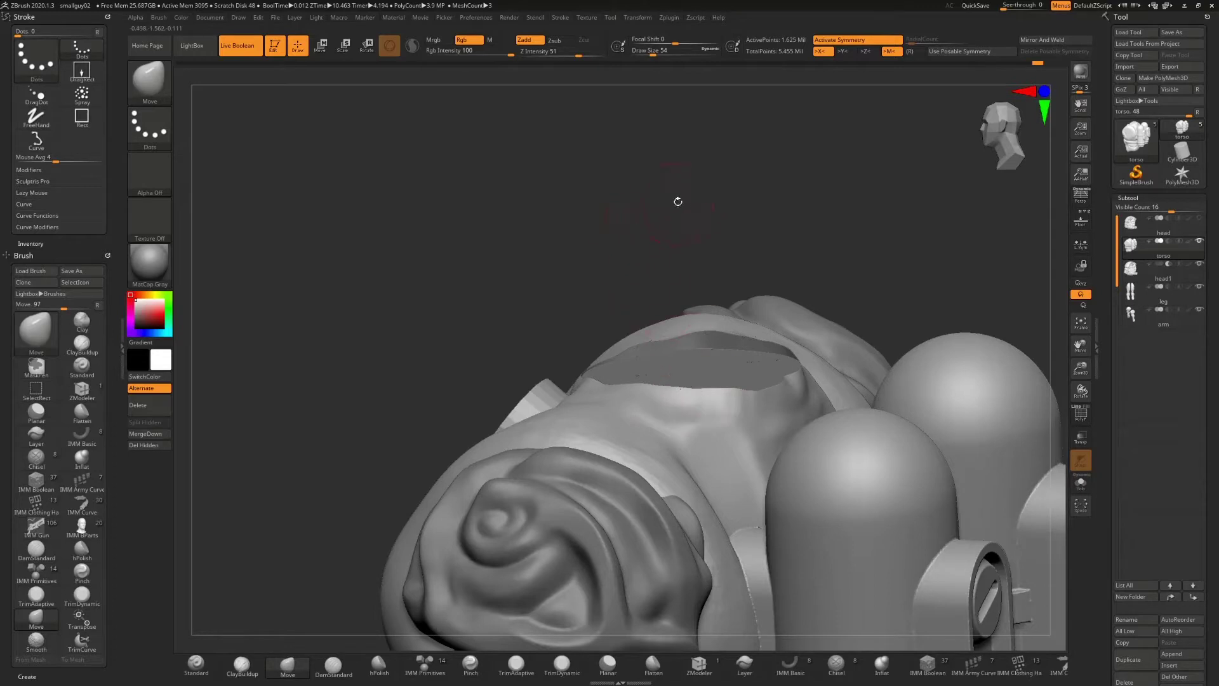
- Adjust the front and shoulder-side rim of the neck opening with the Move brush so it follows the head cut
drag(678, 202, 704, 413)
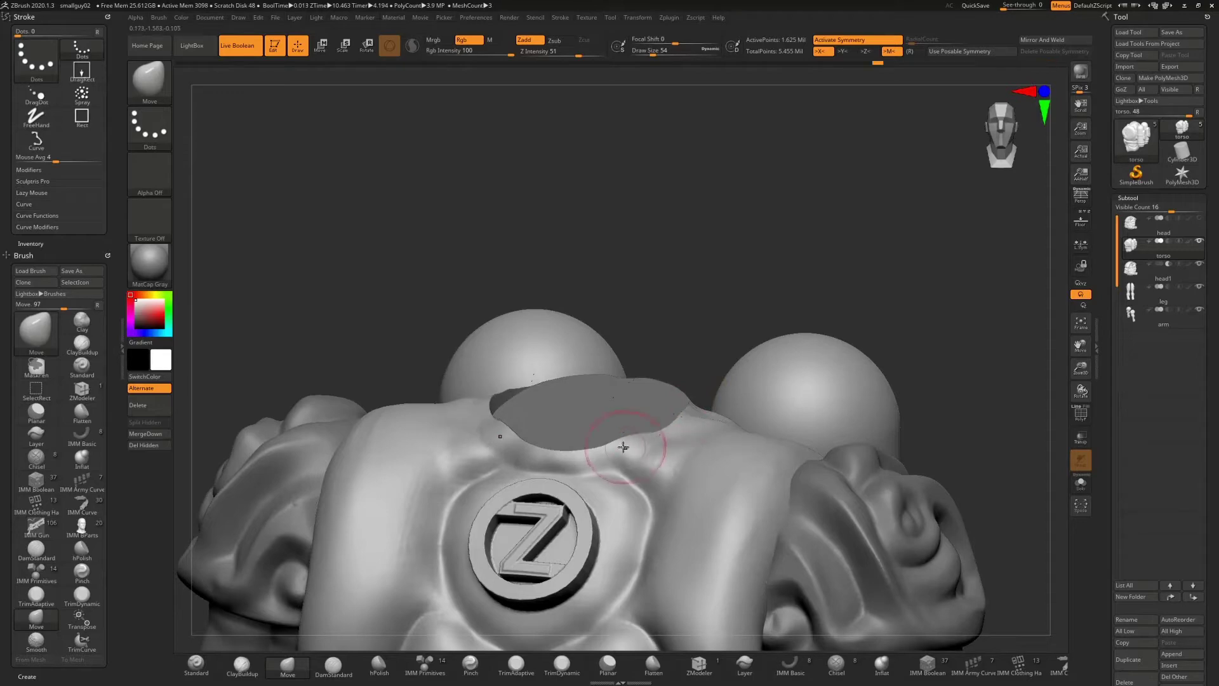
drag(635, 429, 631, 445)
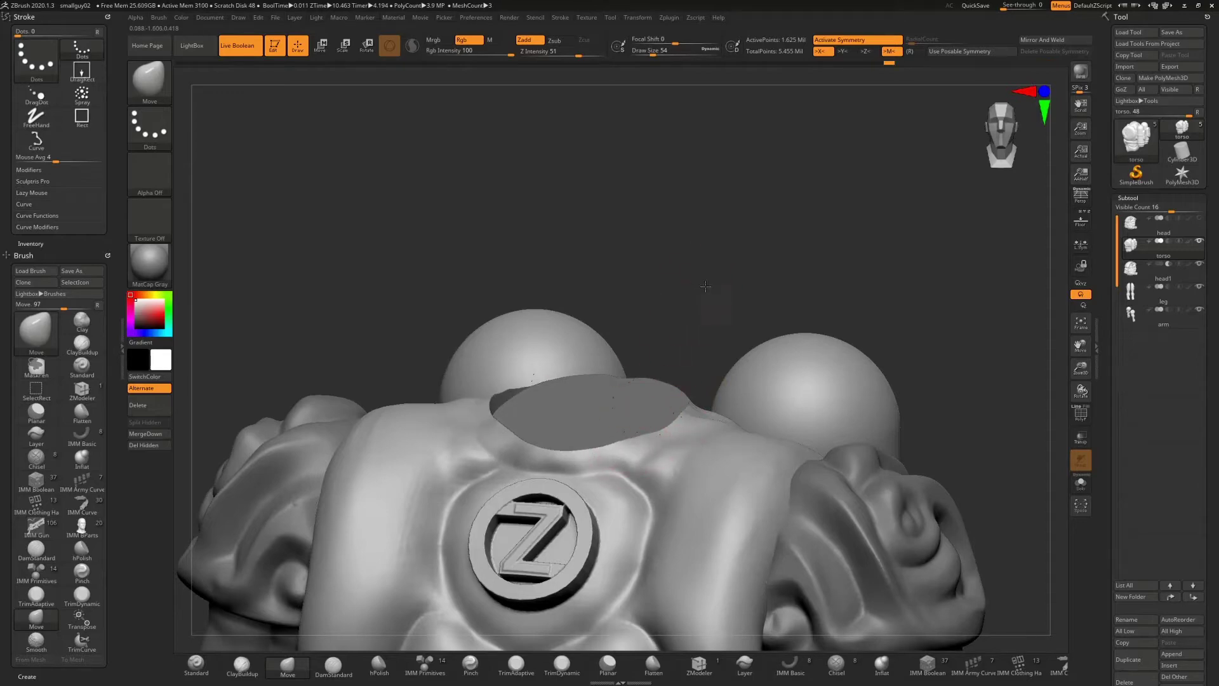
mouse_move(705, 286)
mouse_down()
mouse_move(738, 380)
mouse_move(699, 416)
mouse_up()
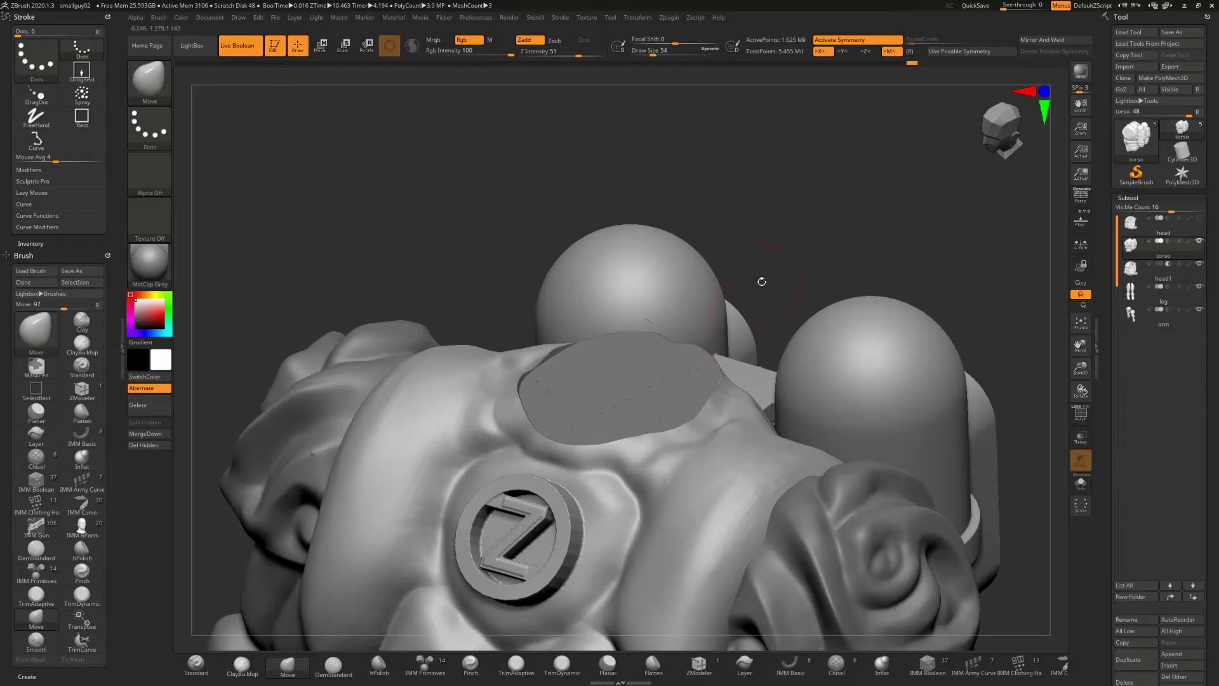
drag(762, 281, 710, 402)
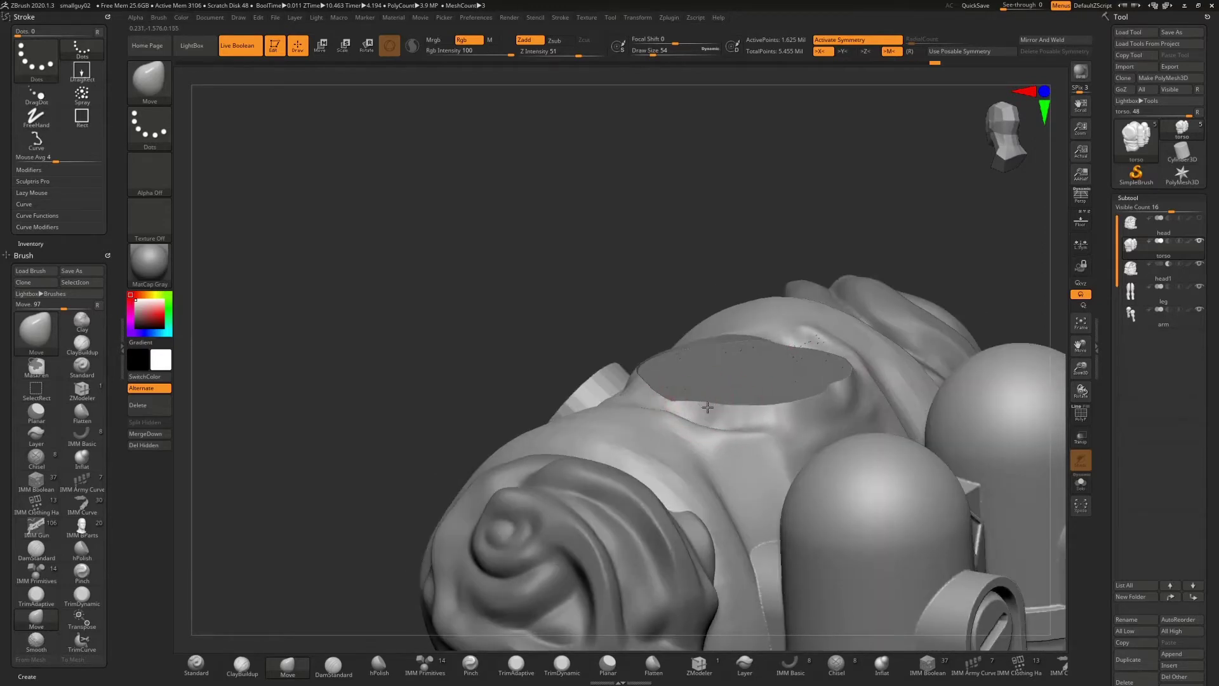
- Reshape the side and rear rim of the torso's neck opening with the Move brush at draw size 54
drag(691, 207, 762, 322)
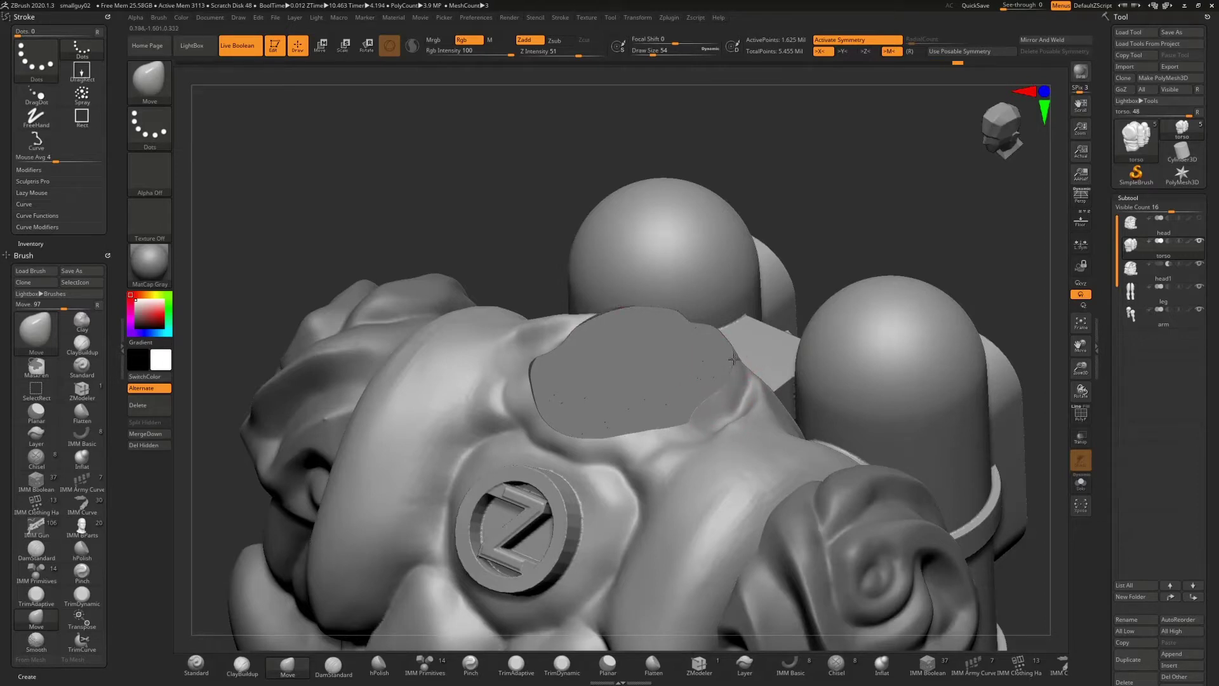
drag(805, 228, 730, 361)
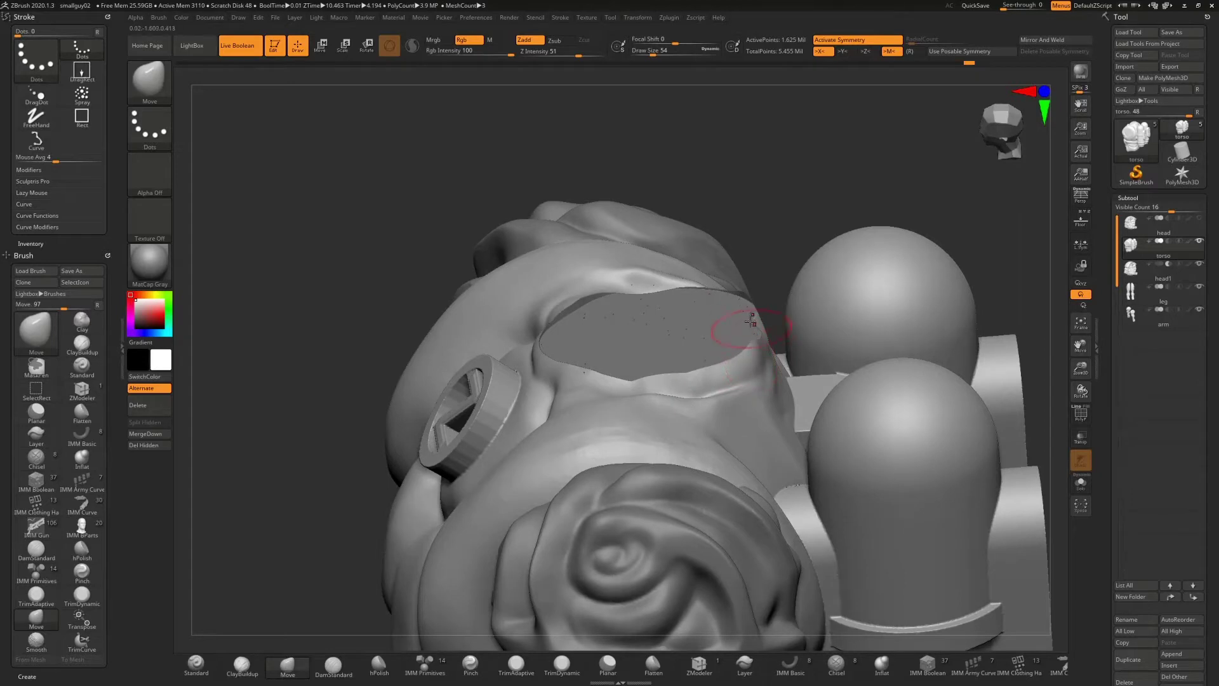
drag(796, 183, 784, 182)
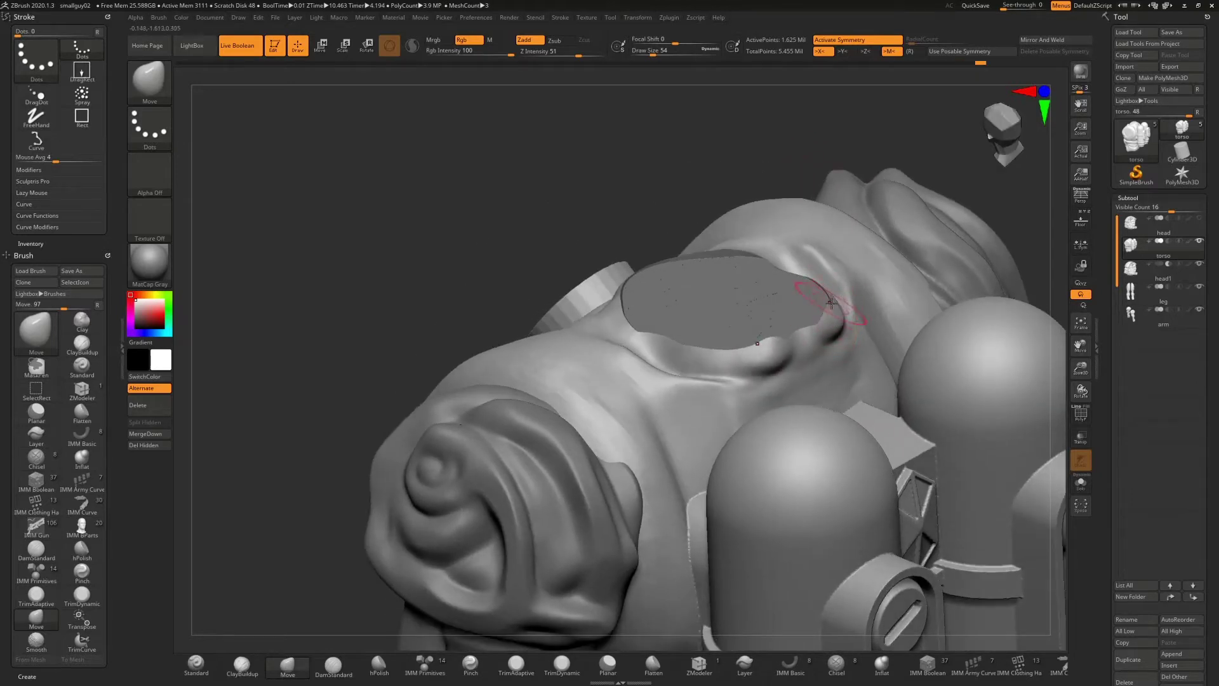
mouse_move(775, 168)
mouse_down()
mouse_move(797, 153)
mouse_move(884, 340)
mouse_up()
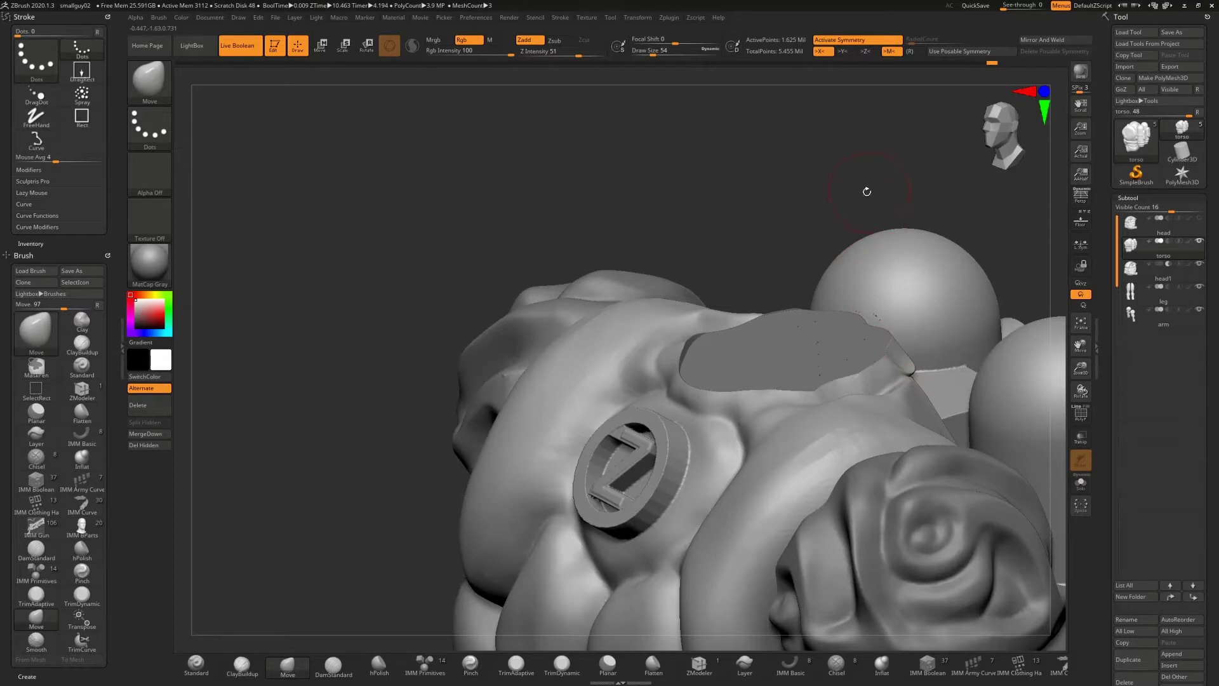
- Smooth the rear and shoulder-side rim of the neck opening
drag(867, 192, 841, 200)
shift+drag(913, 359, 908, 372)
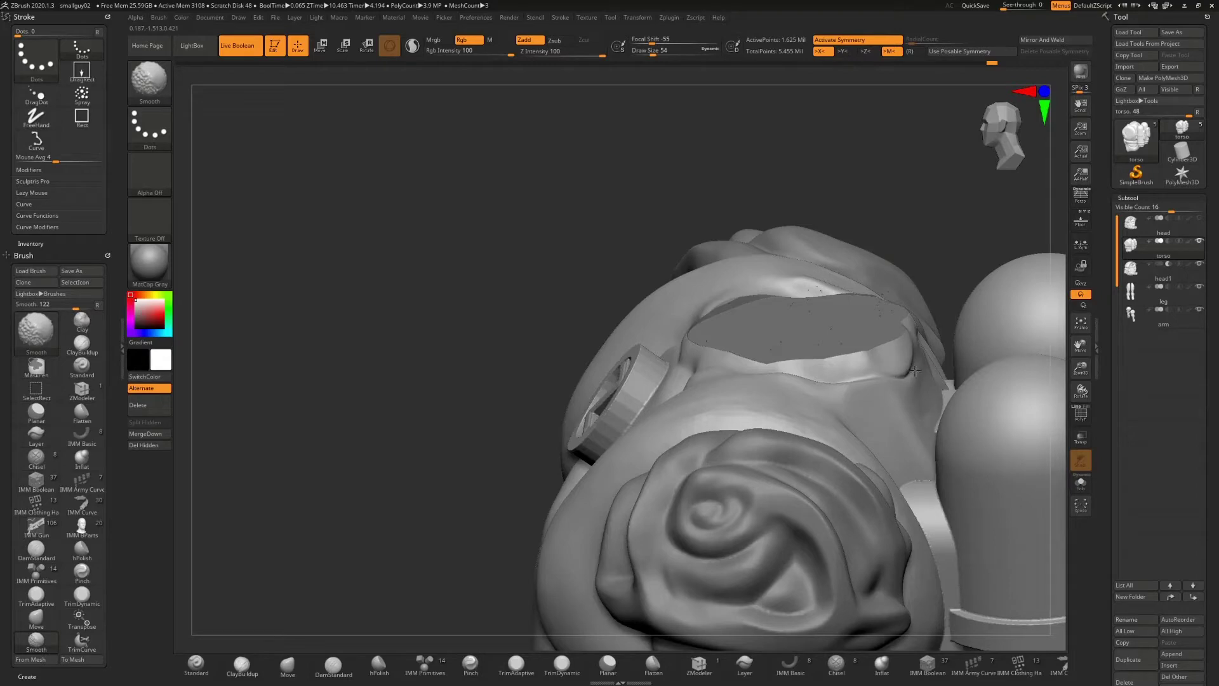
shift+drag(865, 383, 854, 388)
mouse_move(947, 244)
mouse_down()
mouse_move(910, 241)
mouse_move(999, 240)
mouse_up()
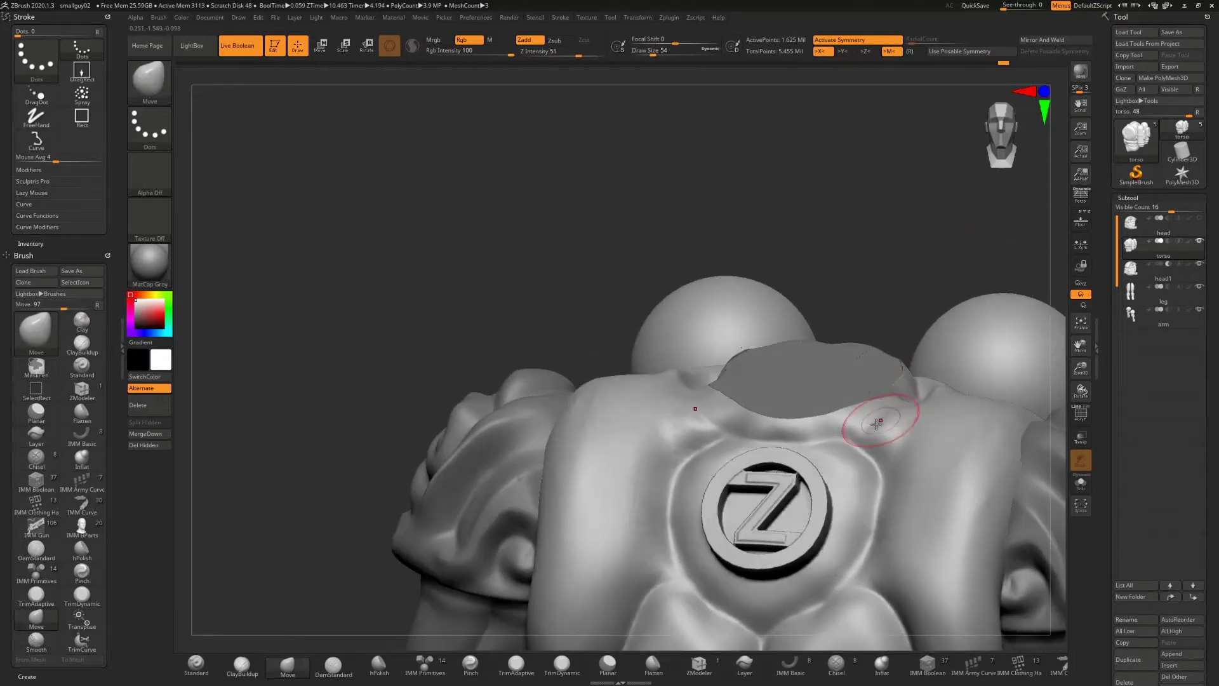
- Pull the front rim of the neck opening above the chest emblem into shape with the Move brush
mouse_move(880, 402)
mouse_down()
mouse_move(857, 427)
mouse_move(805, 429)
mouse_move(820, 423)
mouse_up()
mouse_move(928, 245)
mouse_down()
mouse_move(788, 438)
mouse_move(804, 435)
mouse_up()
mouse_move(822, 299)
mouse_down()
mouse_move(789, 305)
mouse_move(947, 319)
mouse_up()
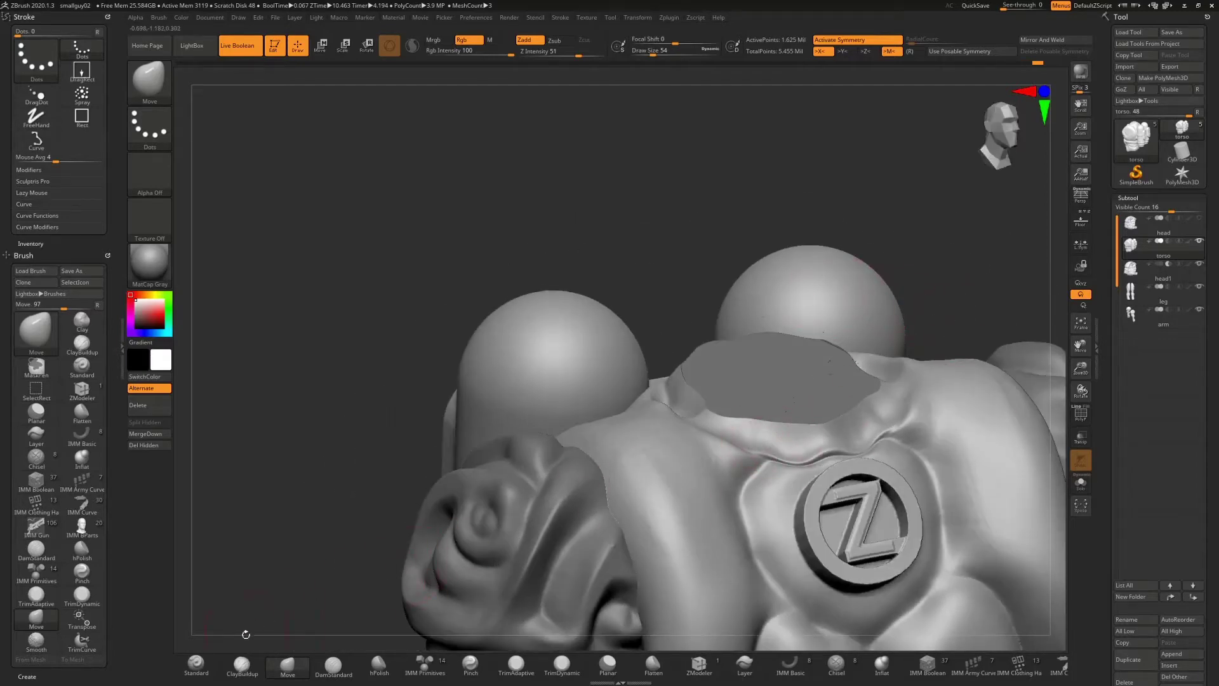
- Fill the crease between the neck opening and the chest emblem with ClayBuildup at draw size 31 and smooth it
click(242, 663)
key(s)
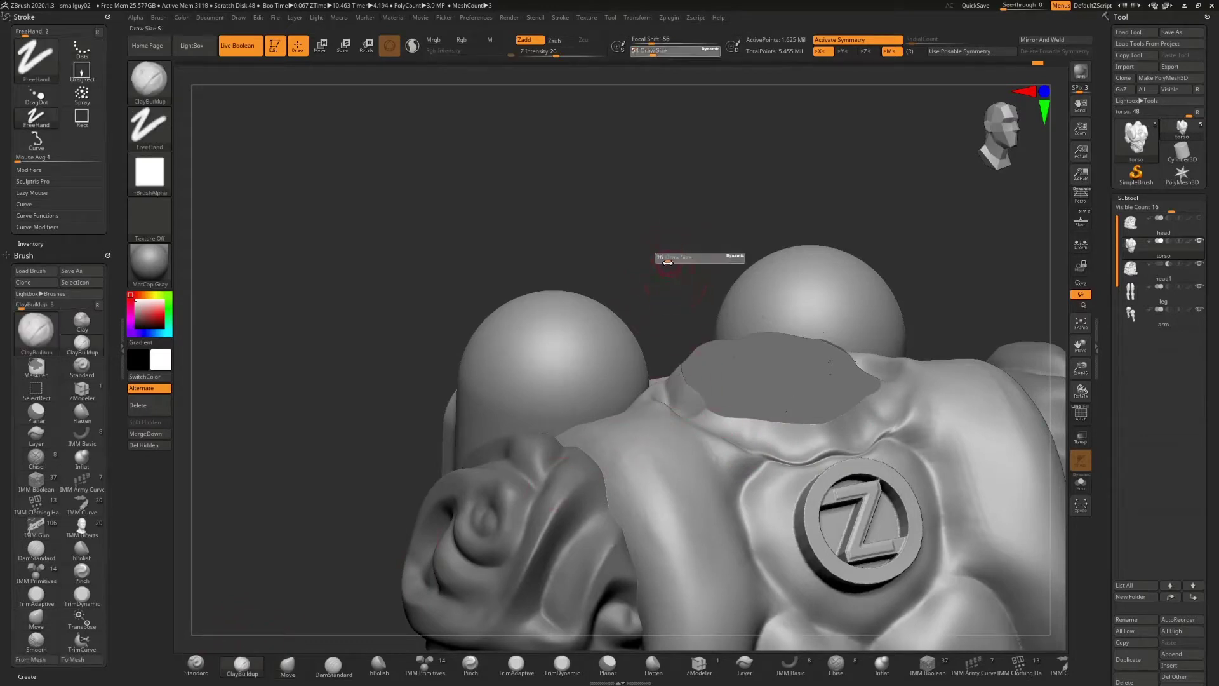
drag(672, 263, 667, 262)
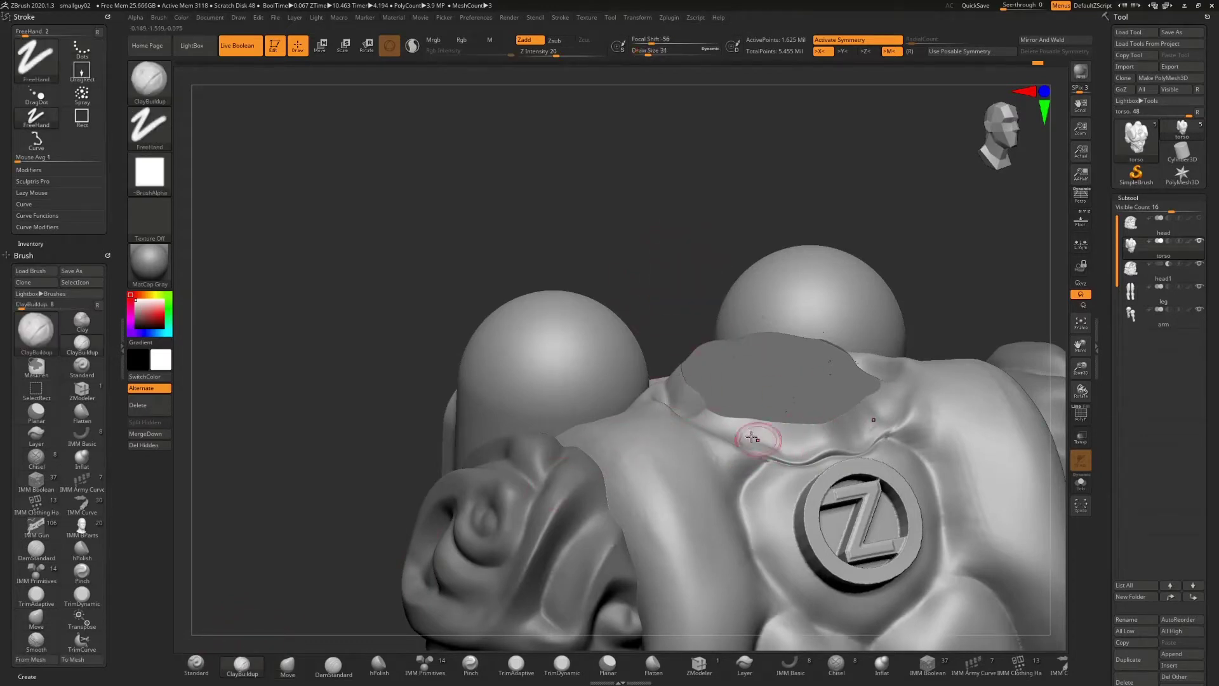
mouse_move(802, 455)
mouse_down()
mouse_move(792, 450)
mouse_move(836, 448)
mouse_move(751, 444)
mouse_move(787, 449)
mouse_move(781, 461)
mouse_move(813, 453)
mouse_up()
key(shift)
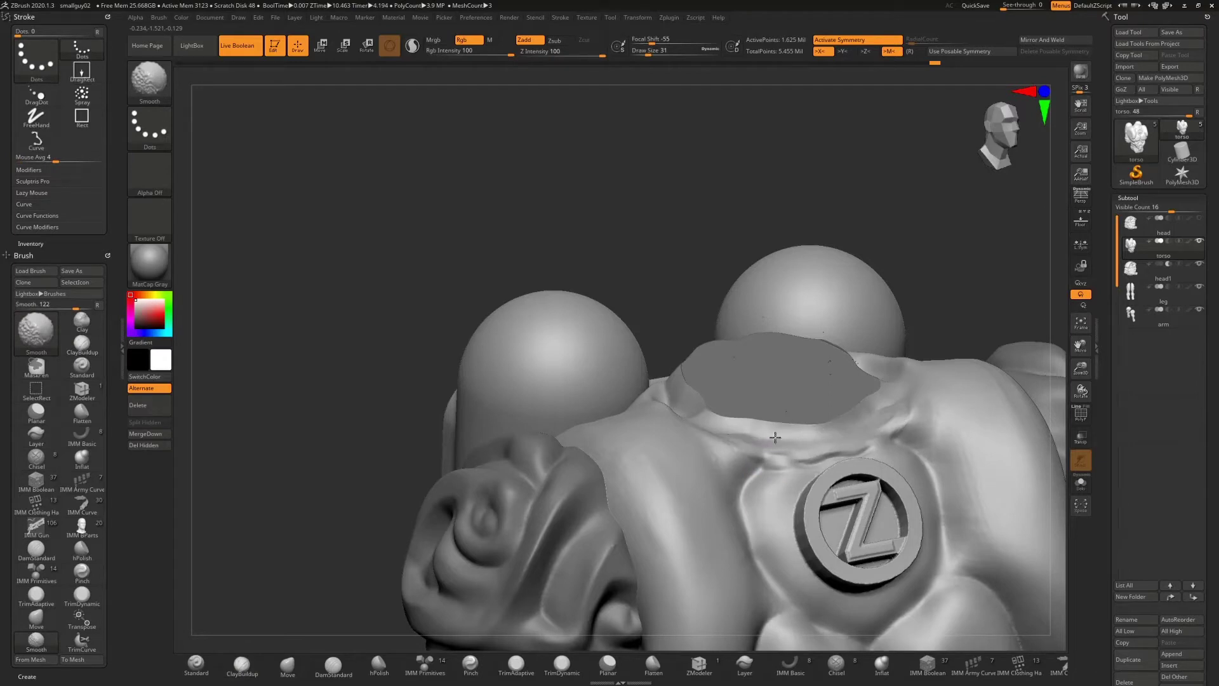
drag(928, 278, 706, 482)
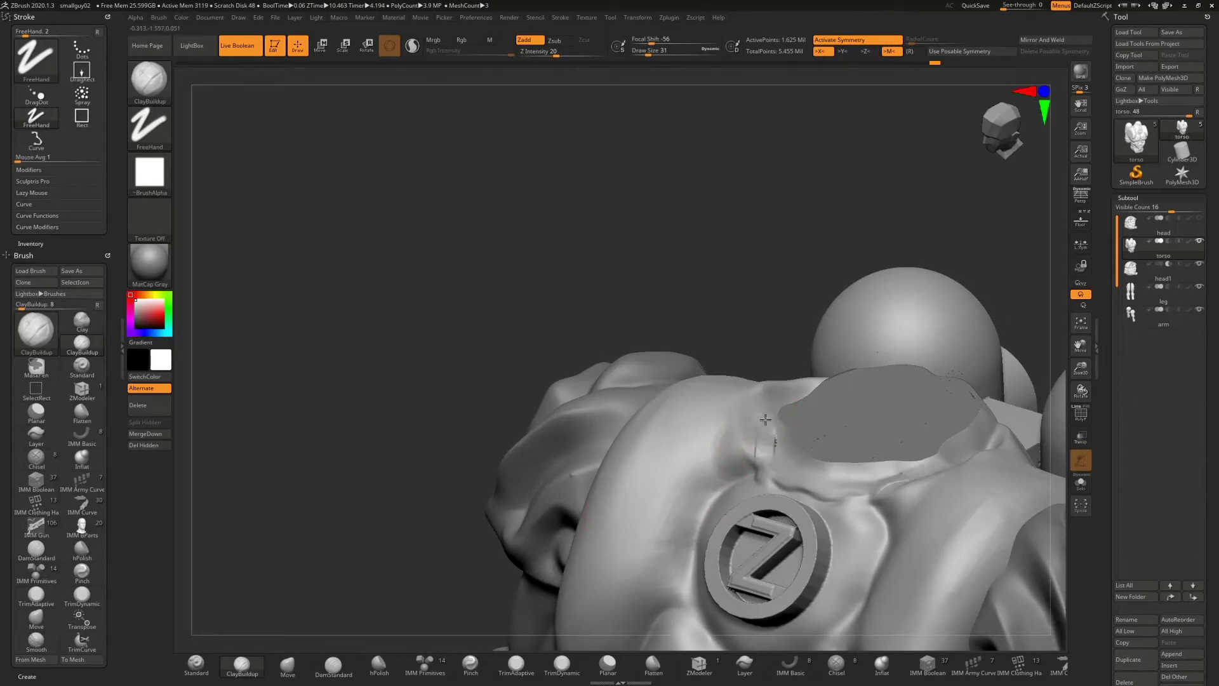
mouse_move(765, 420)
mouse_down()
mouse_move(756, 444)
mouse_move(792, 470)
mouse_move(756, 434)
mouse_up()
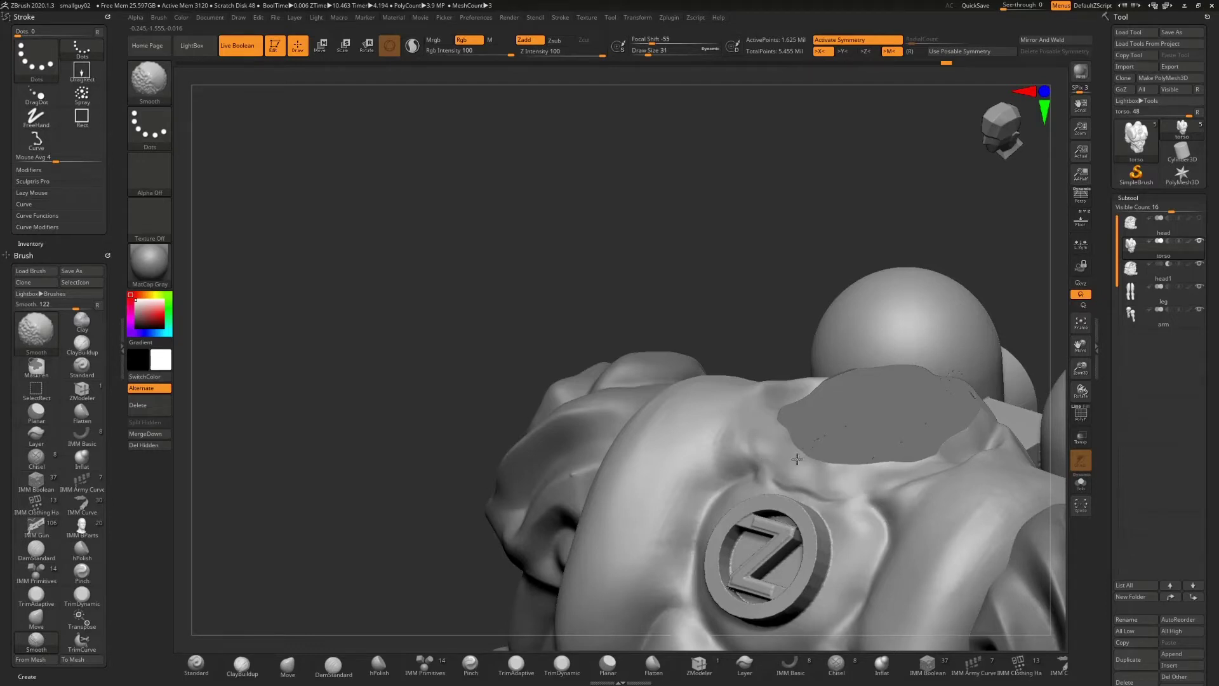
- Build up the remaining dents along the front neck rim with the Standard brush at draw size 31 and smooth them
click(196, 663)
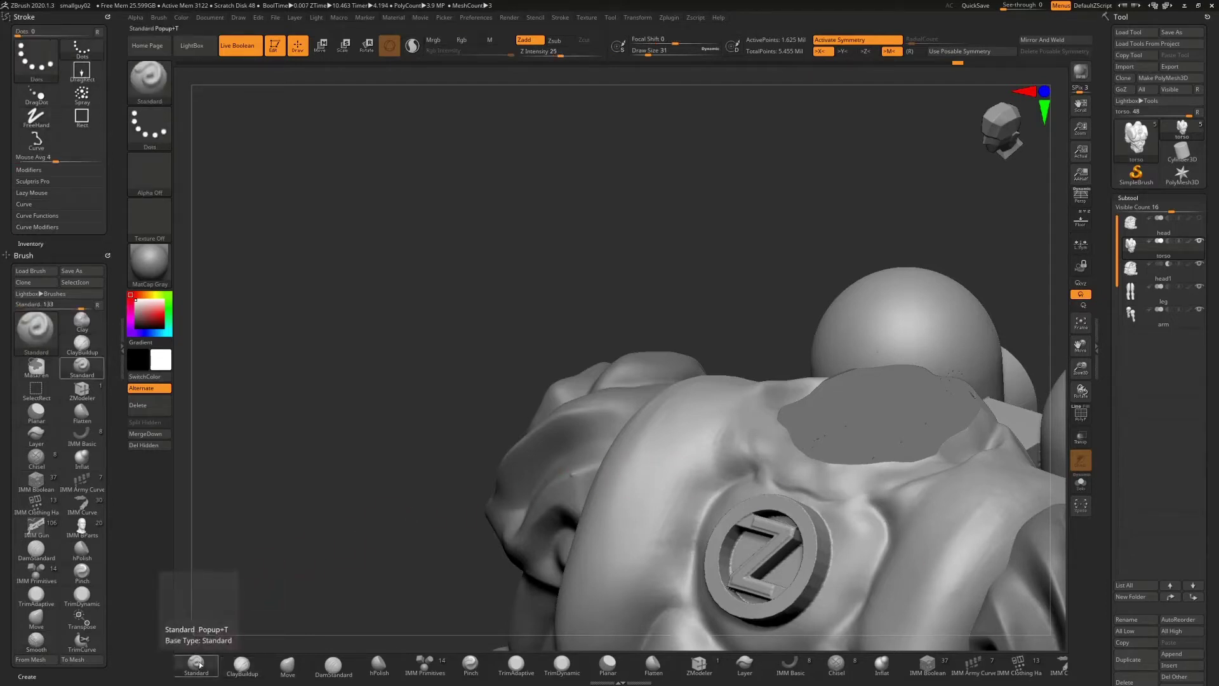
drag(763, 449, 812, 489)
key(shift)
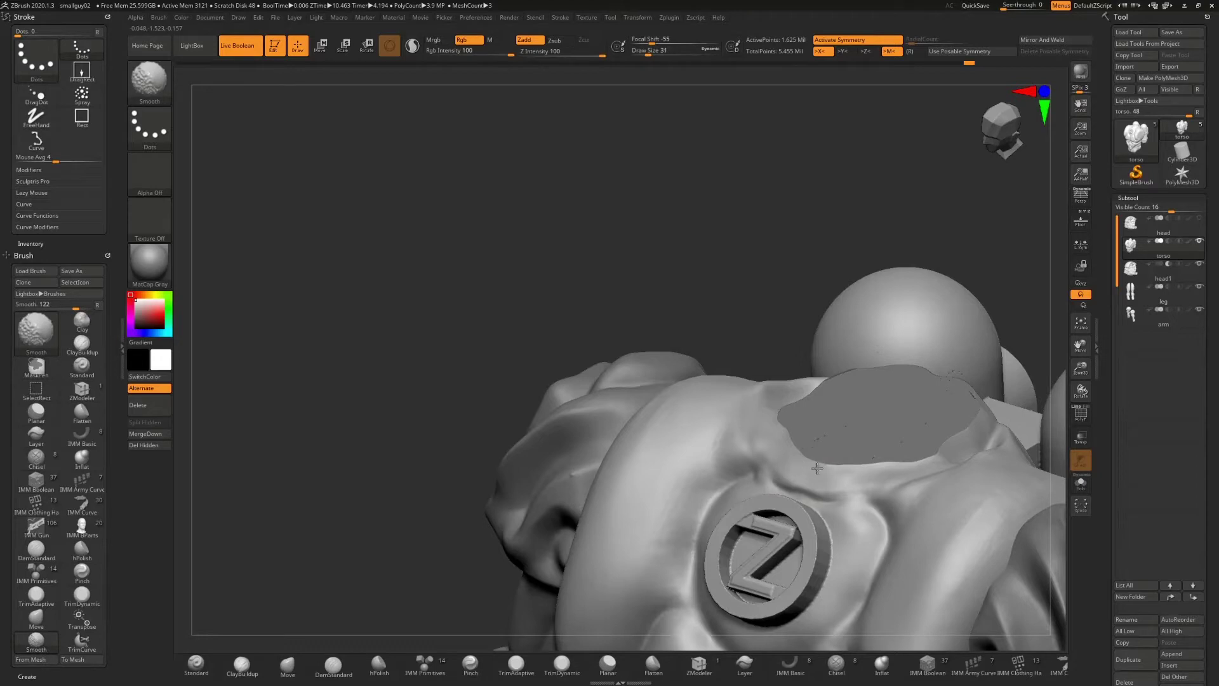
mouse_move(789, 275)
mouse_down()
mouse_move(752, 261)
mouse_move(739, 282)
mouse_move(825, 279)
mouse_up()
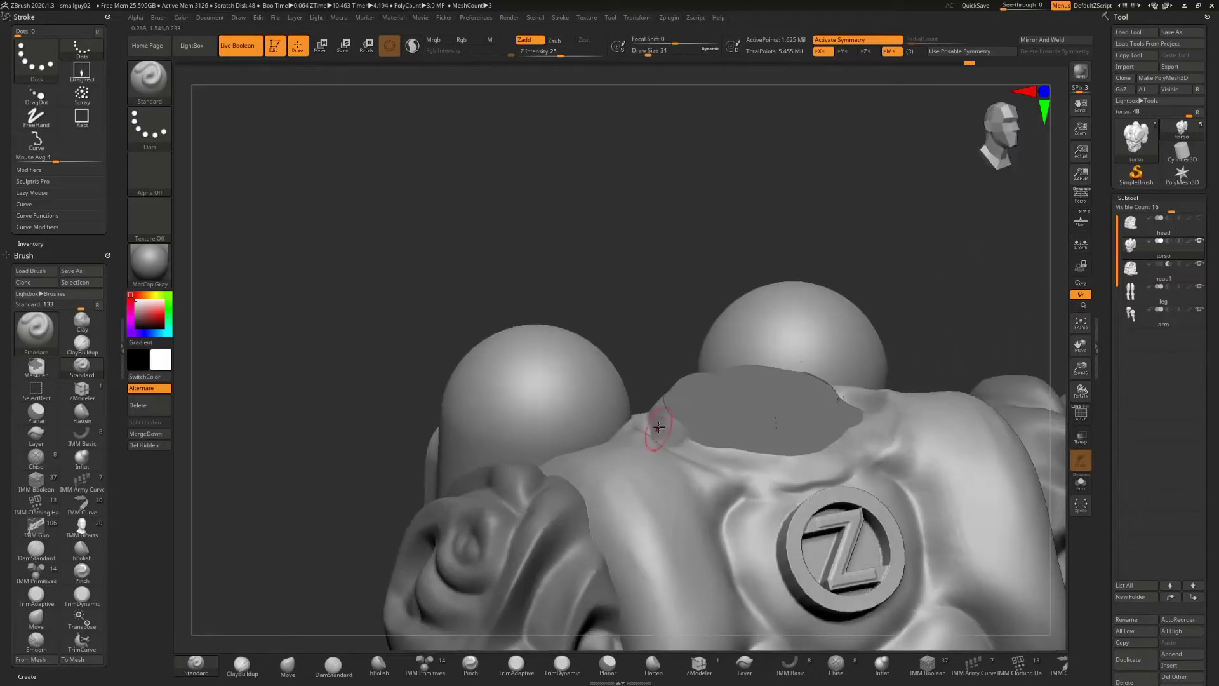
- Adjust the shoulder-side rim of the neck opening with the Move brush at draw size 56
click(285, 665)
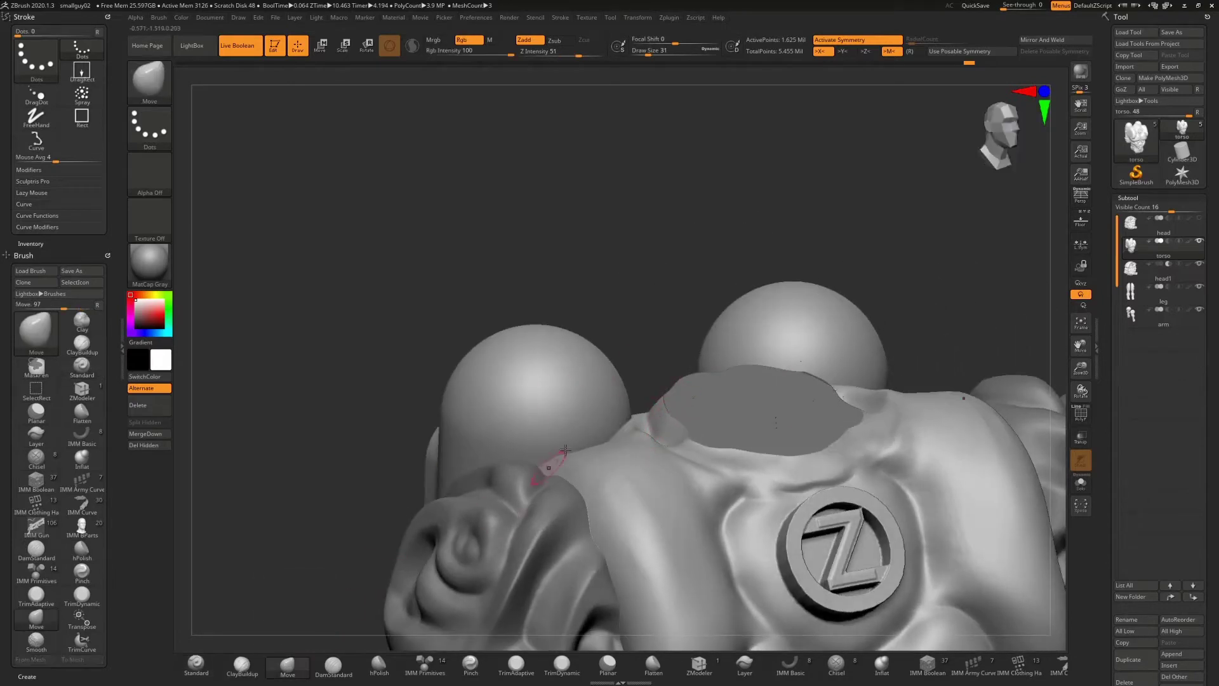
key(s)
click(658, 289)
mouse_move(654, 305)
mouse_down()
mouse_move(609, 291)
mouse_move(612, 308)
mouse_move(681, 343)
mouse_up()
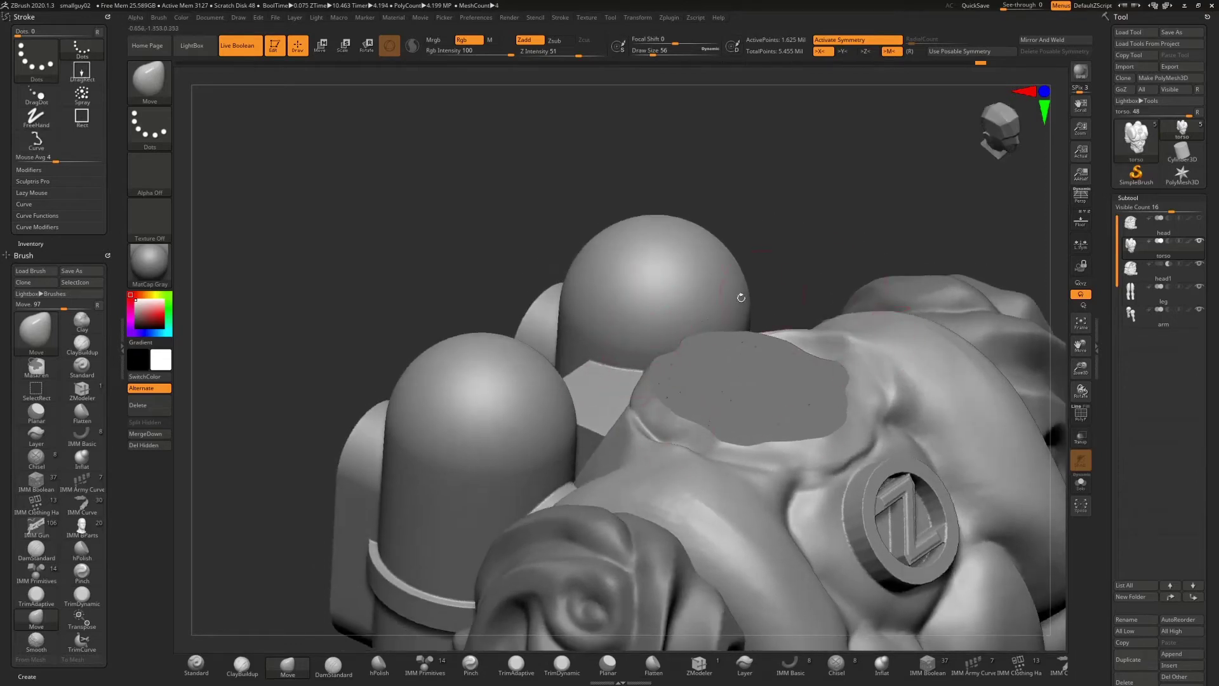
- Add volume to the shoulder-side neck rim with the Standard brush at draw size 56 and smooth its folds
click(196, 663)
drag(806, 231, 803, 233)
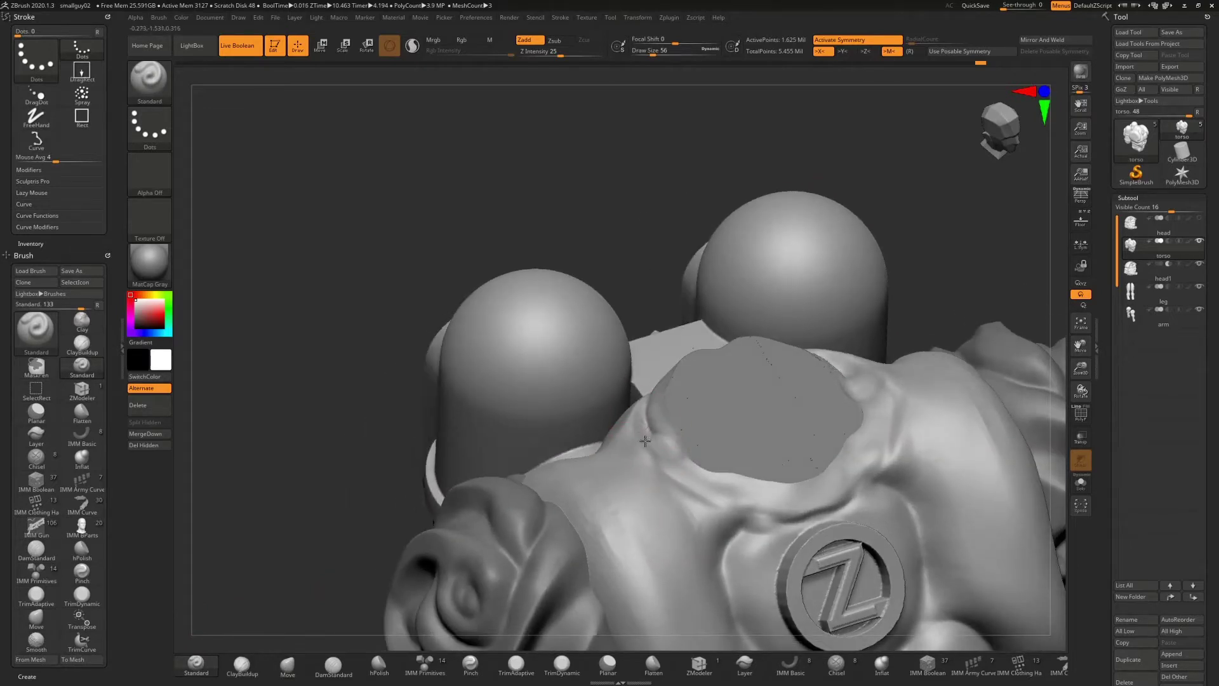
key(shift)
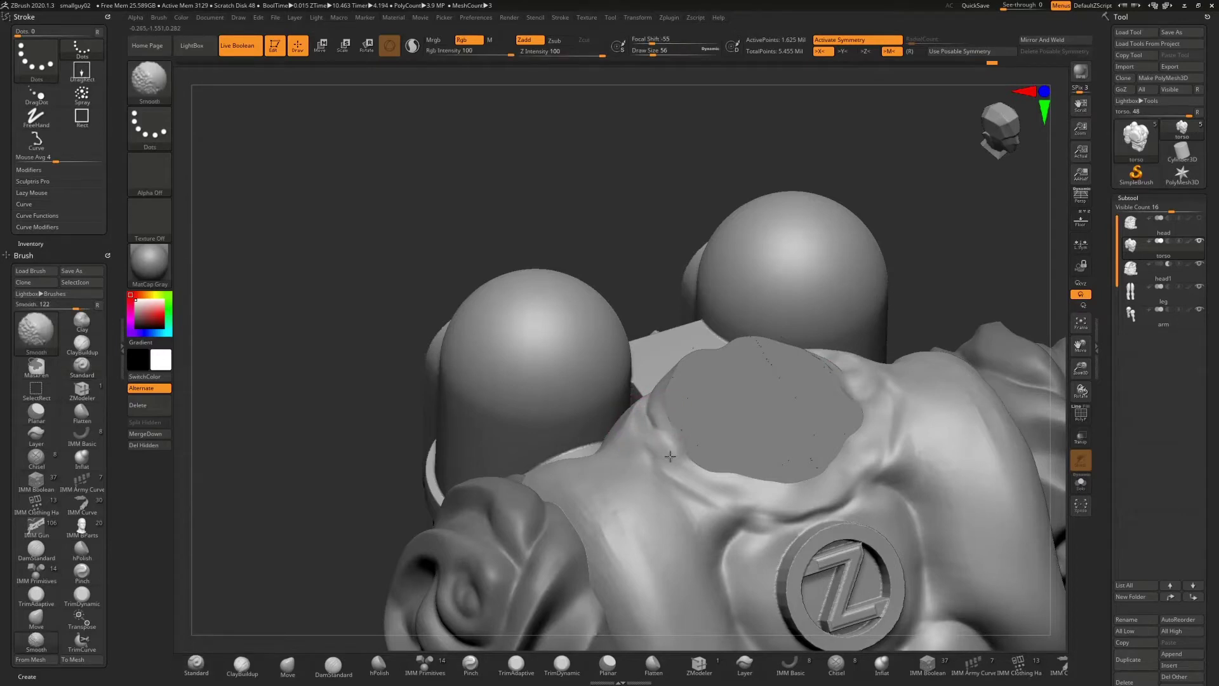
shift+drag(654, 416, 656, 440)
drag(658, 263, 610, 261)
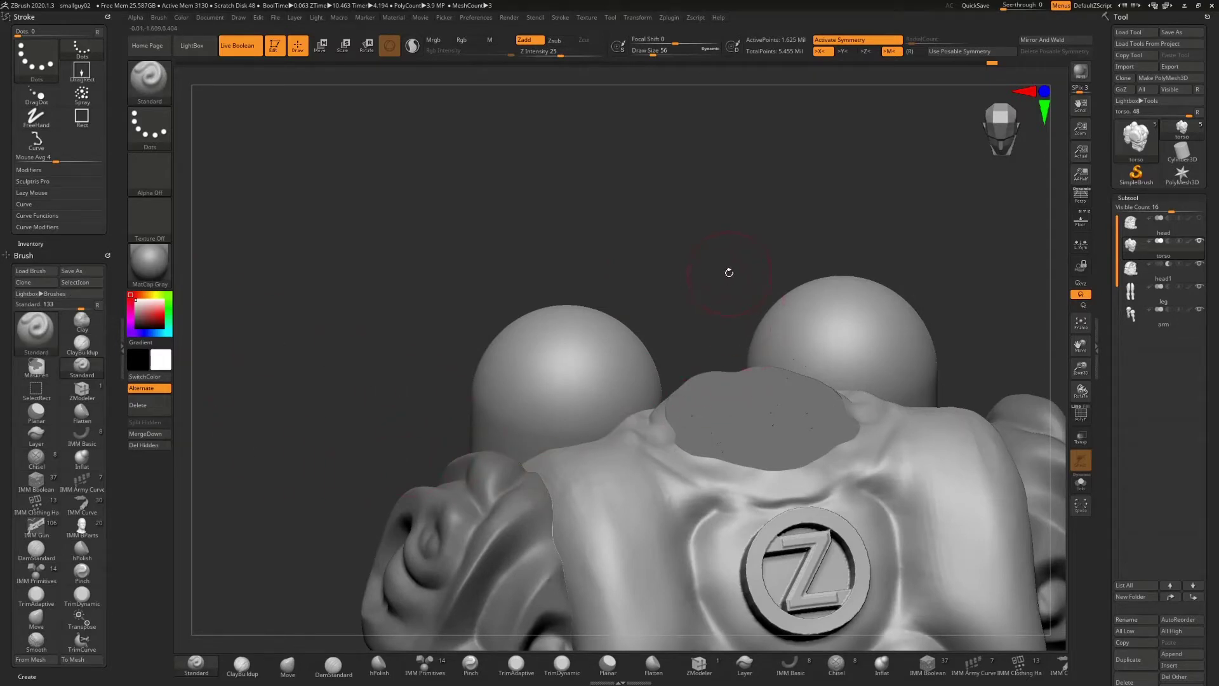
drag(726, 266, 352, 654)
- Keep the original head hidden and switch the duplicate head1 from subtractive to a visible solid, viewed from behind
click(288, 665)
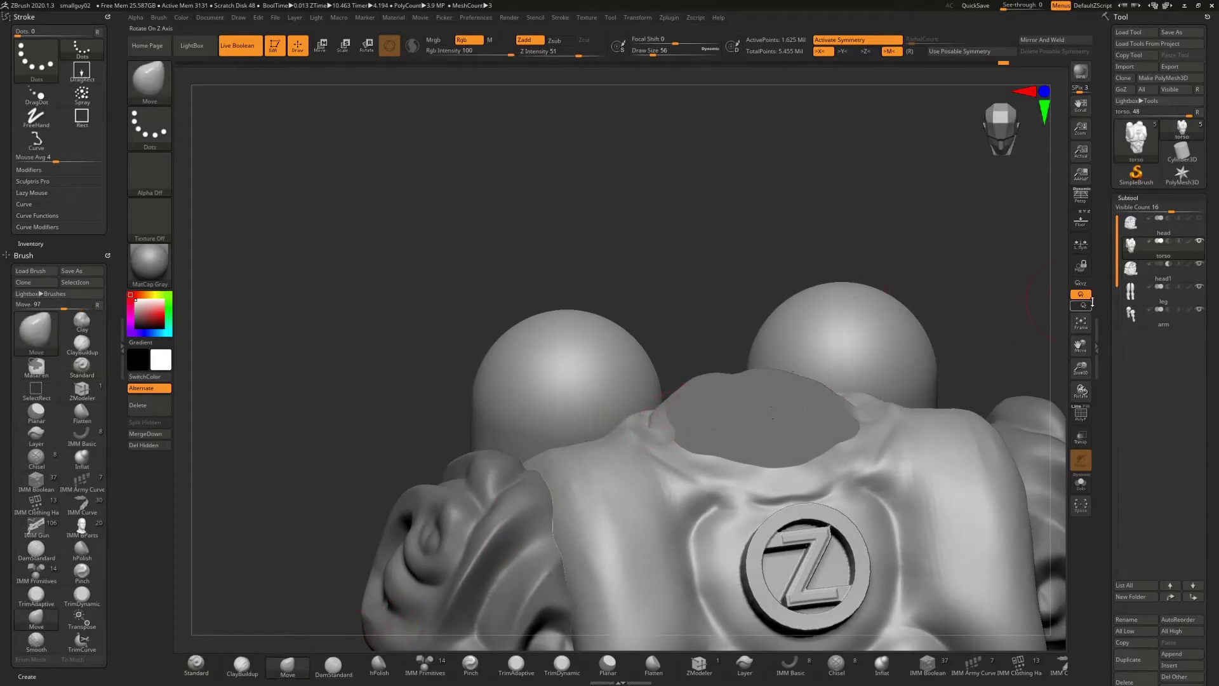
click(1199, 219)
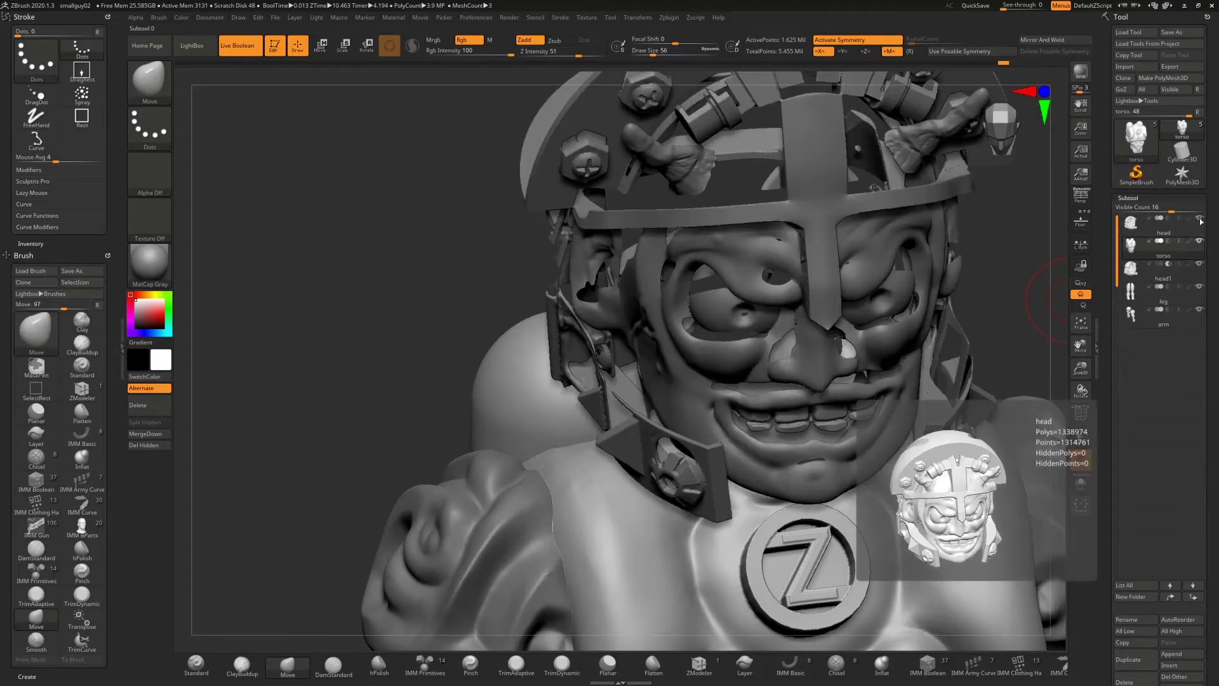
click(1199, 219)
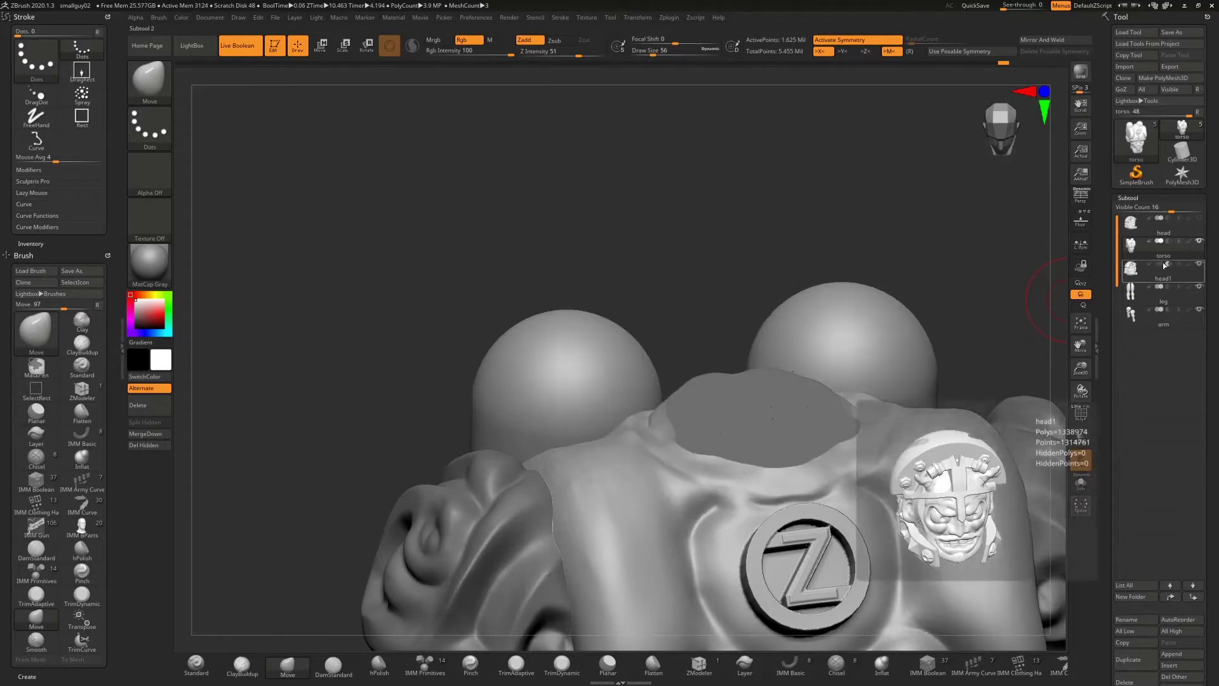
click(1127, 270)
drag(1042, 283, 882, 318)
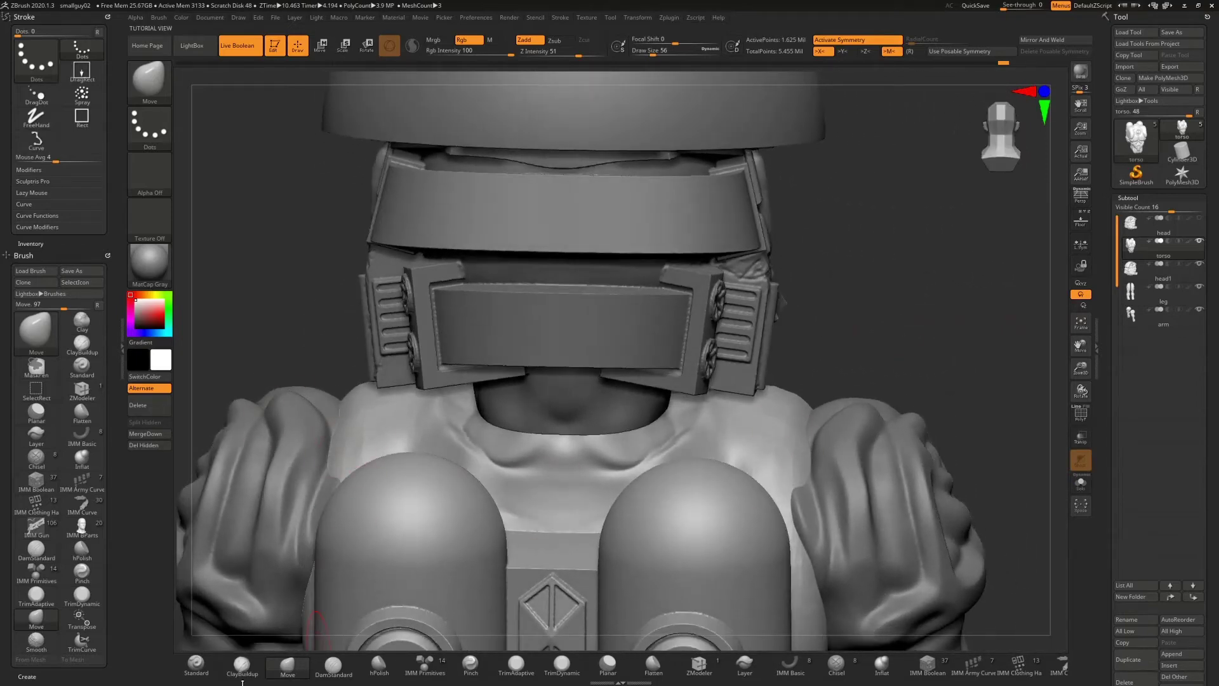
- Even out the folds behind the neck with the Standard brush and smoothing, and refine the rim there at draw size 20
click(197, 665)
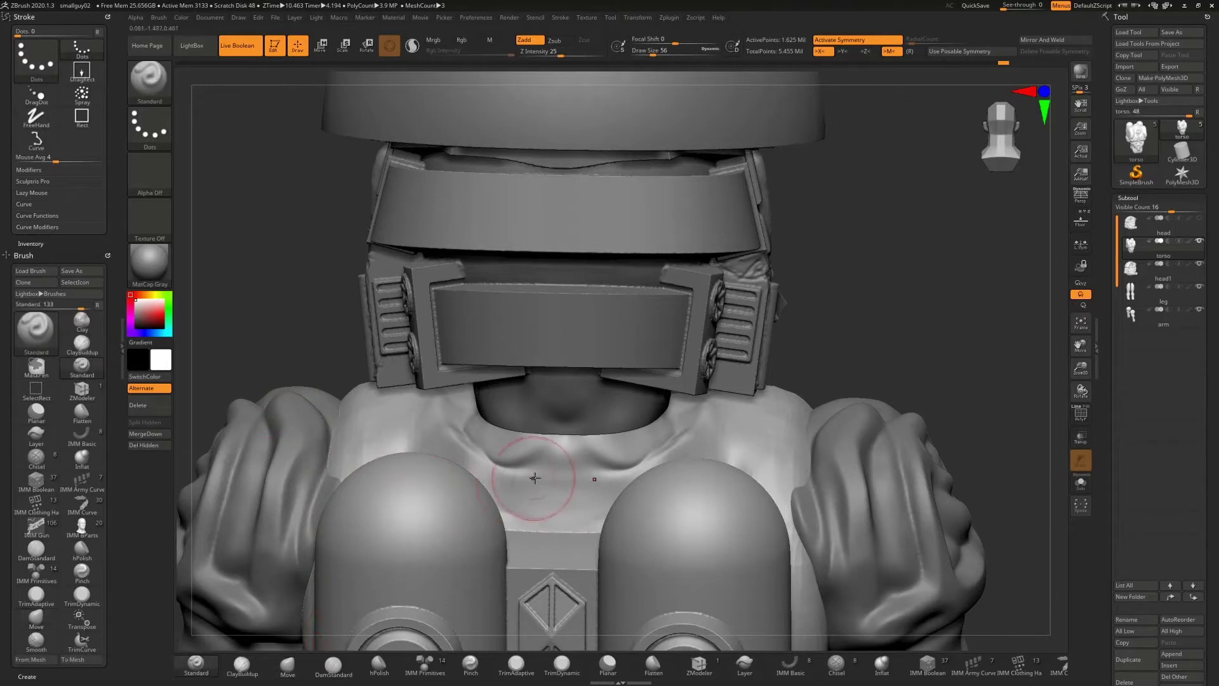
key(shift)
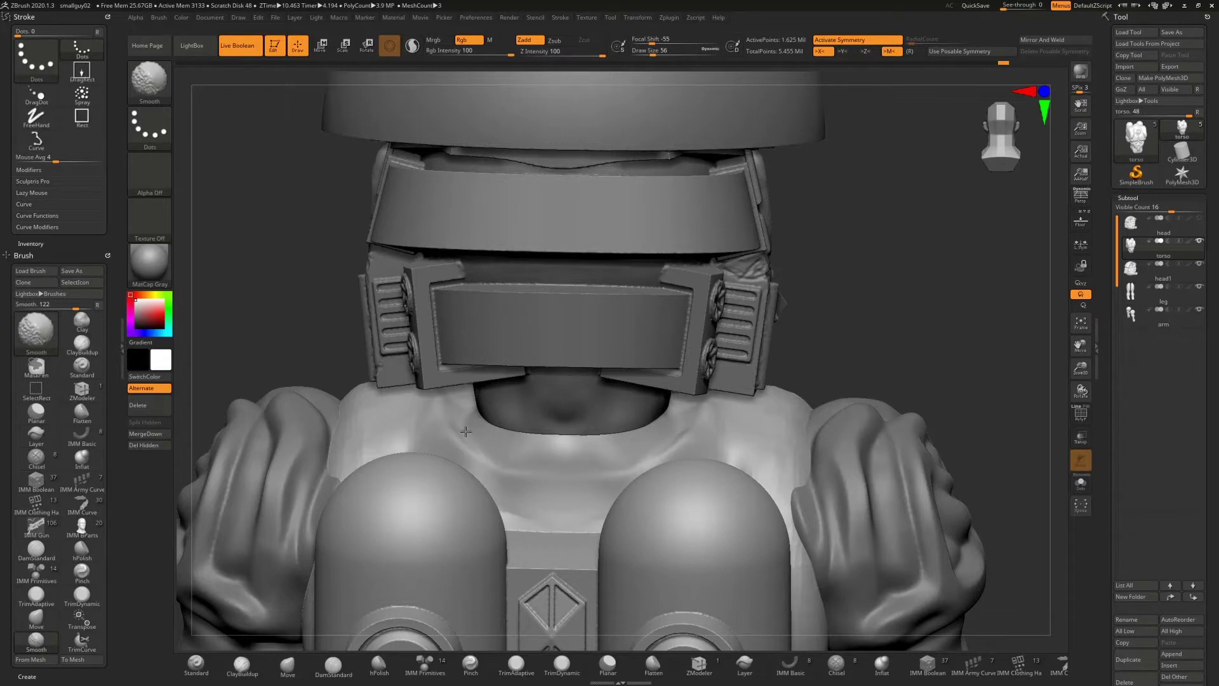
key(s)
drag(576, 463, 558, 463)
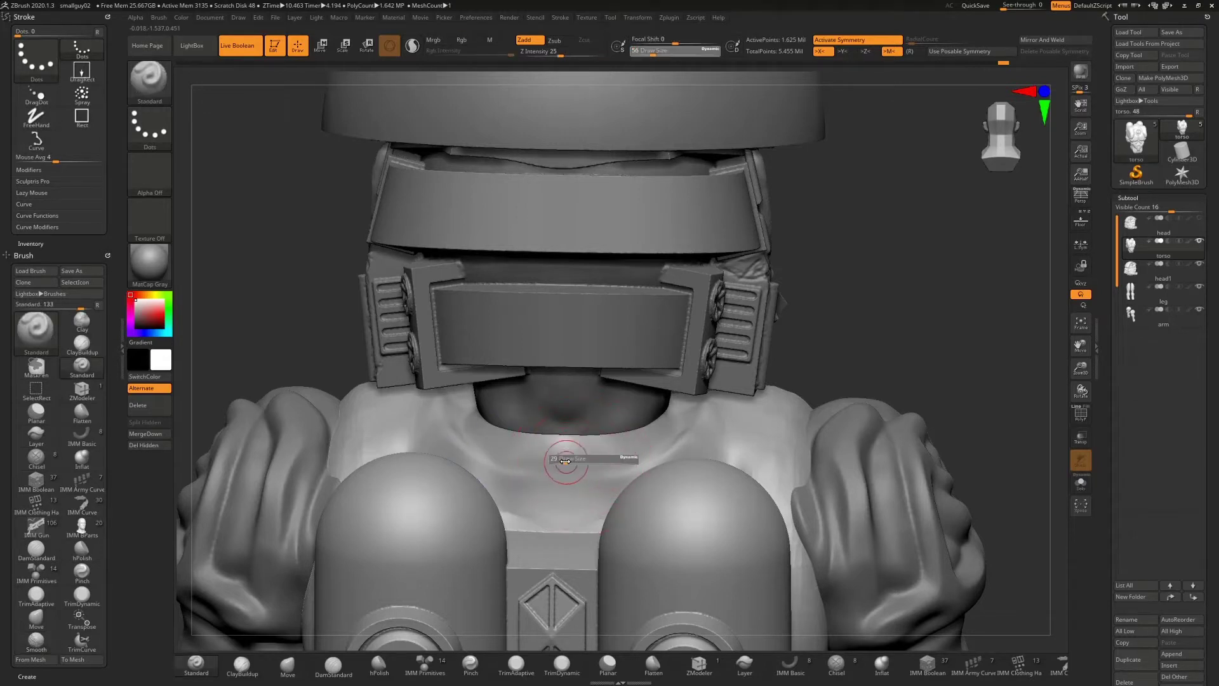
mouse_move(475, 446)
mouse_down()
mouse_move(536, 461)
mouse_move(461, 432)
mouse_up()
key(shift)
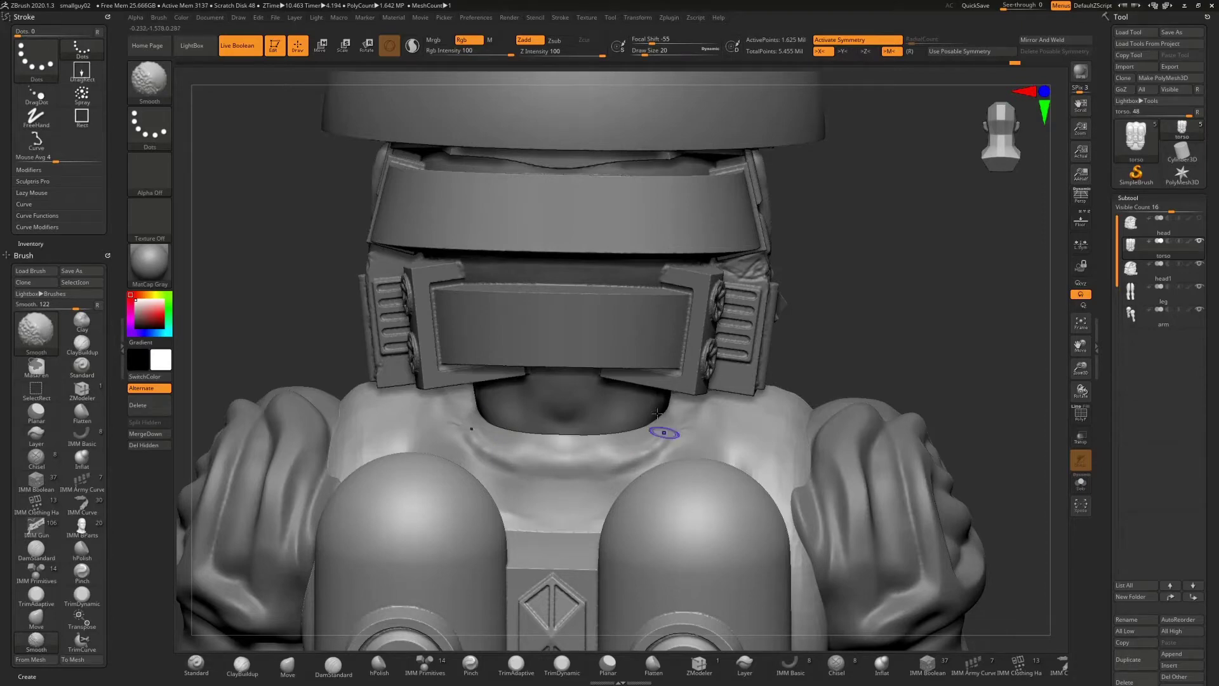
- Smooth the transition from the rear neck rim into the upper back and shoulder beneath the helmet
drag(838, 343, 645, 436)
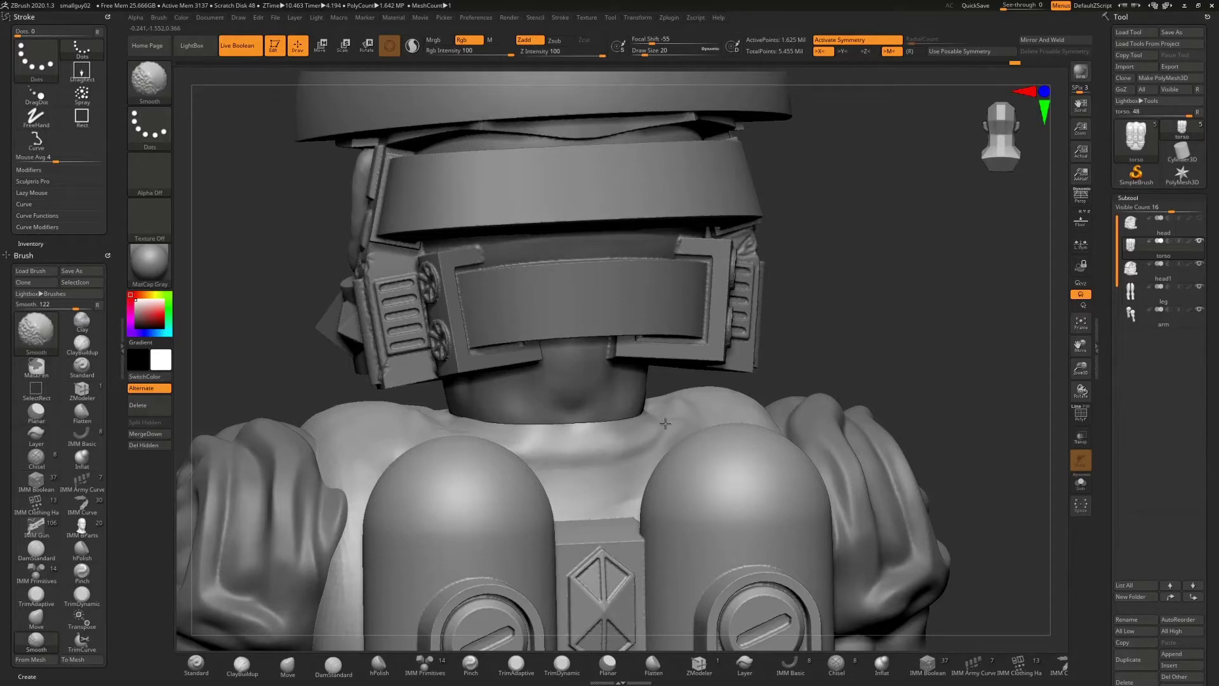
drag(582, 439, 590, 463)
right_drag(860, 313, 671, 473)
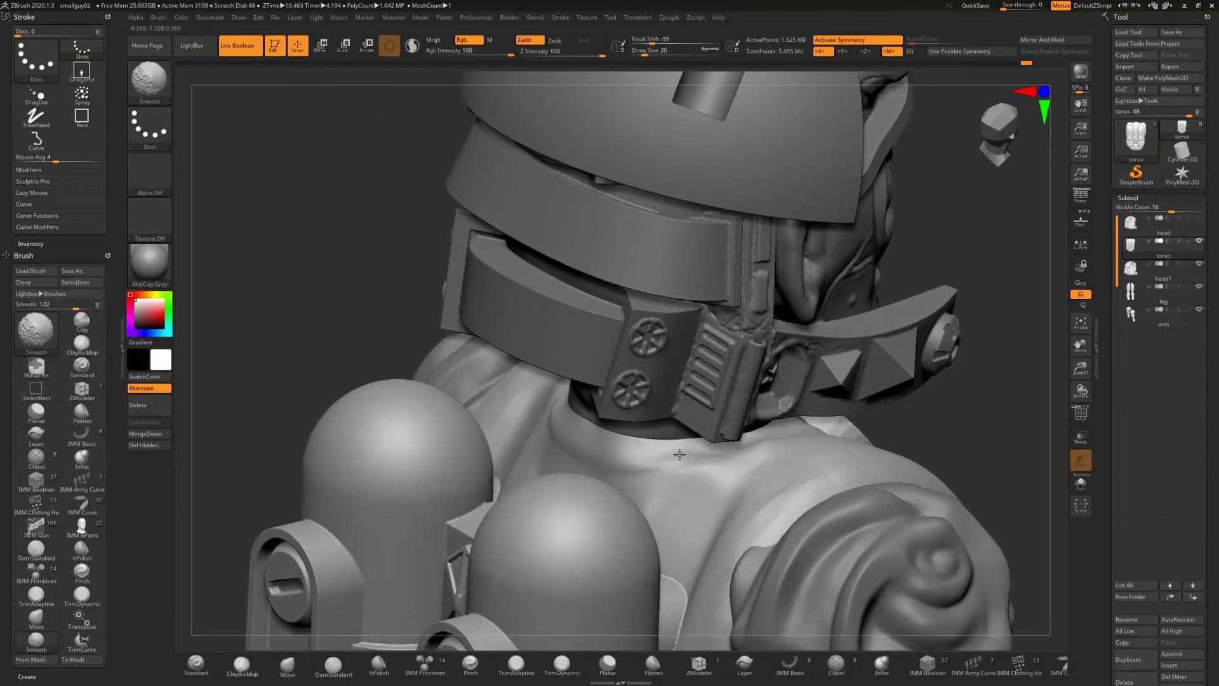
shift+drag(679, 455, 713, 449)
mouse_move(961, 260)
right_down()
mouse_move(908, 267)
mouse_move(984, 229)
mouse_move(971, 238)
right_up()
key(shift)
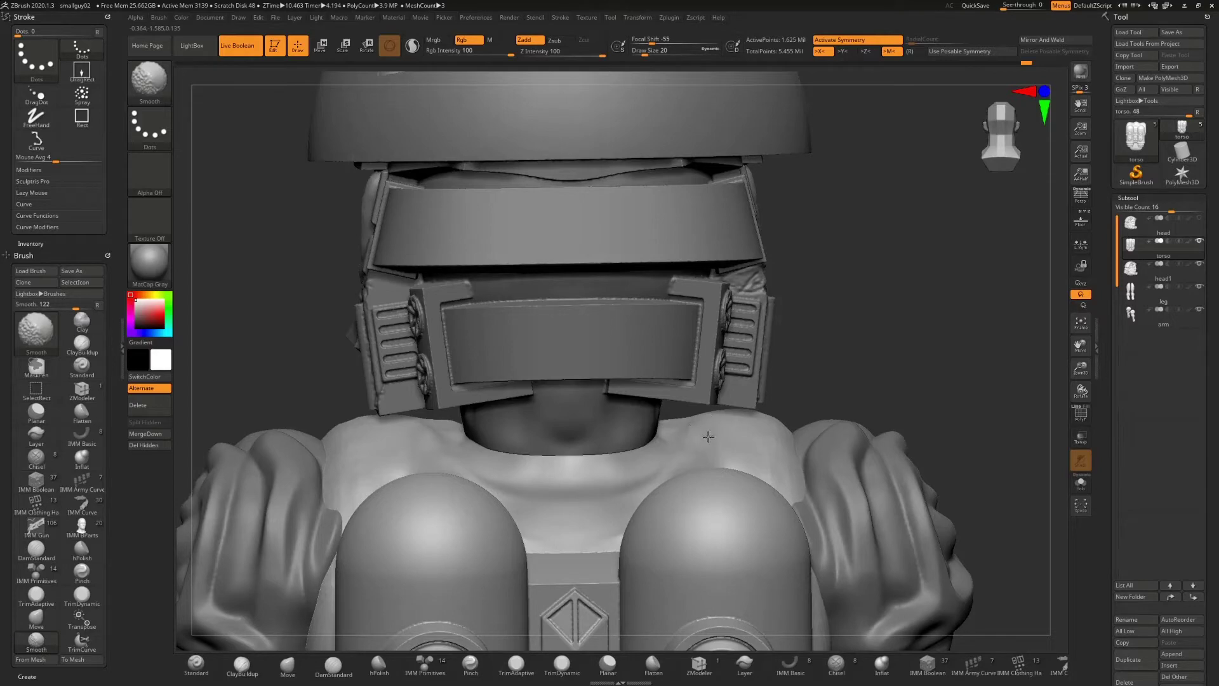
- Smooth the shoulder-side base of the neck from behind and inspect the head fit from front and back
shift+drag(670, 471, 730, 444)
mouse_move(814, 354)
mouse_down()
mouse_move(882, 343)
mouse_move(877, 323)
mouse_up()
shift+drag(706, 458, 686, 475)
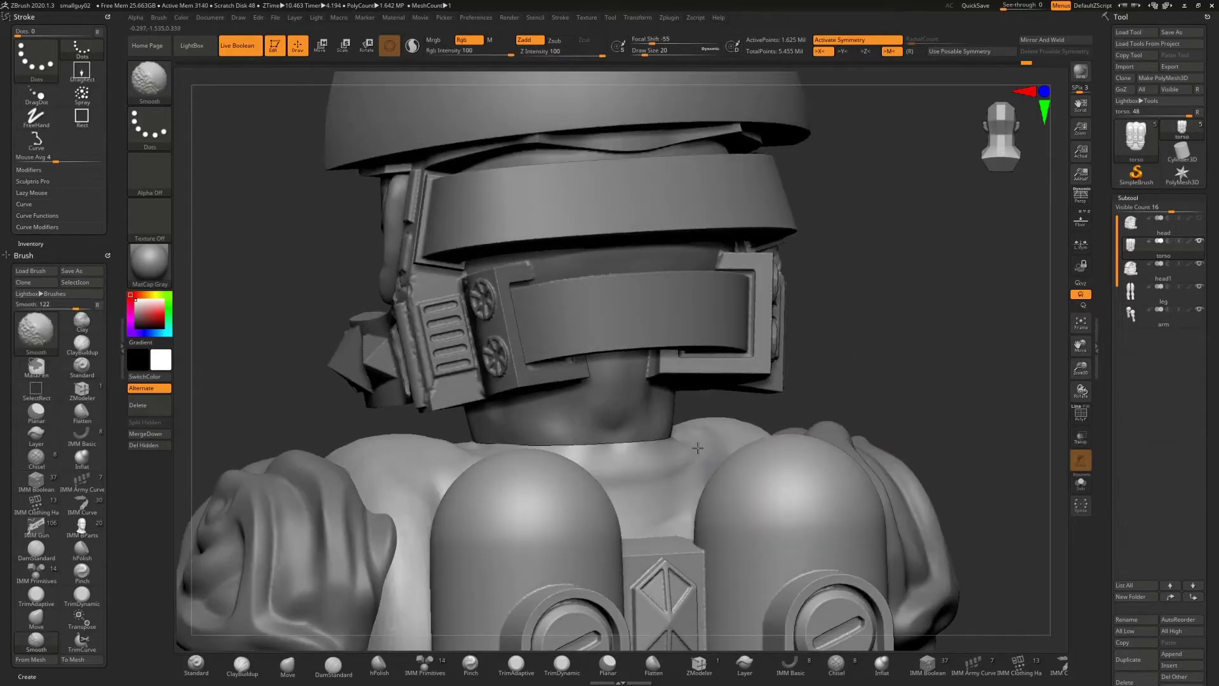
mouse_move(876, 326)
mouse_down()
mouse_move(785, 338)
mouse_move(772, 464)
mouse_up()
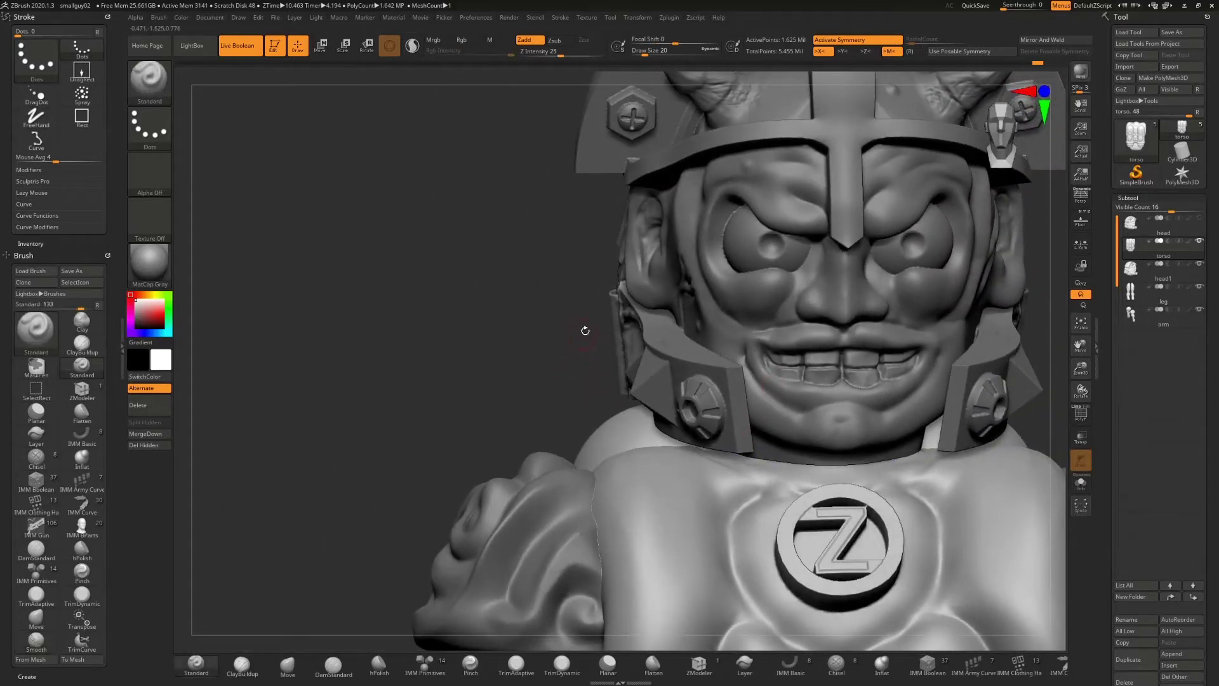
mouse_move(585, 329)
mouse_down()
mouse_move(666, 345)
mouse_move(759, 330)
mouse_up()
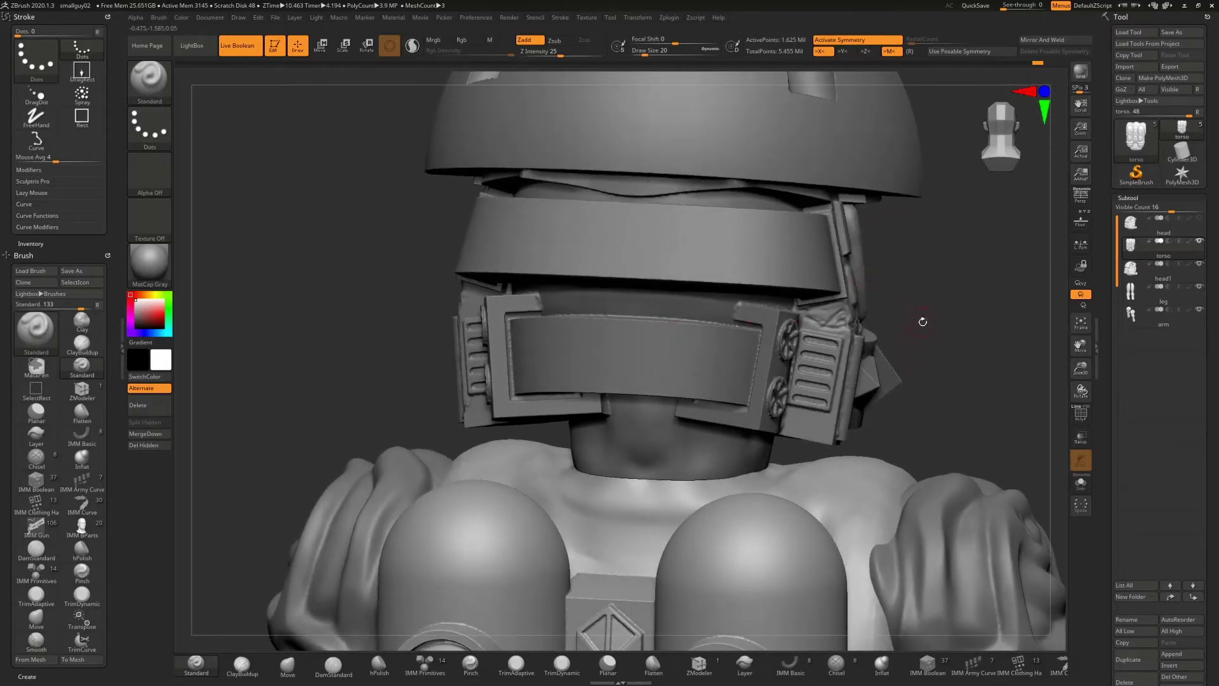
drag(922, 322, 927, 322)
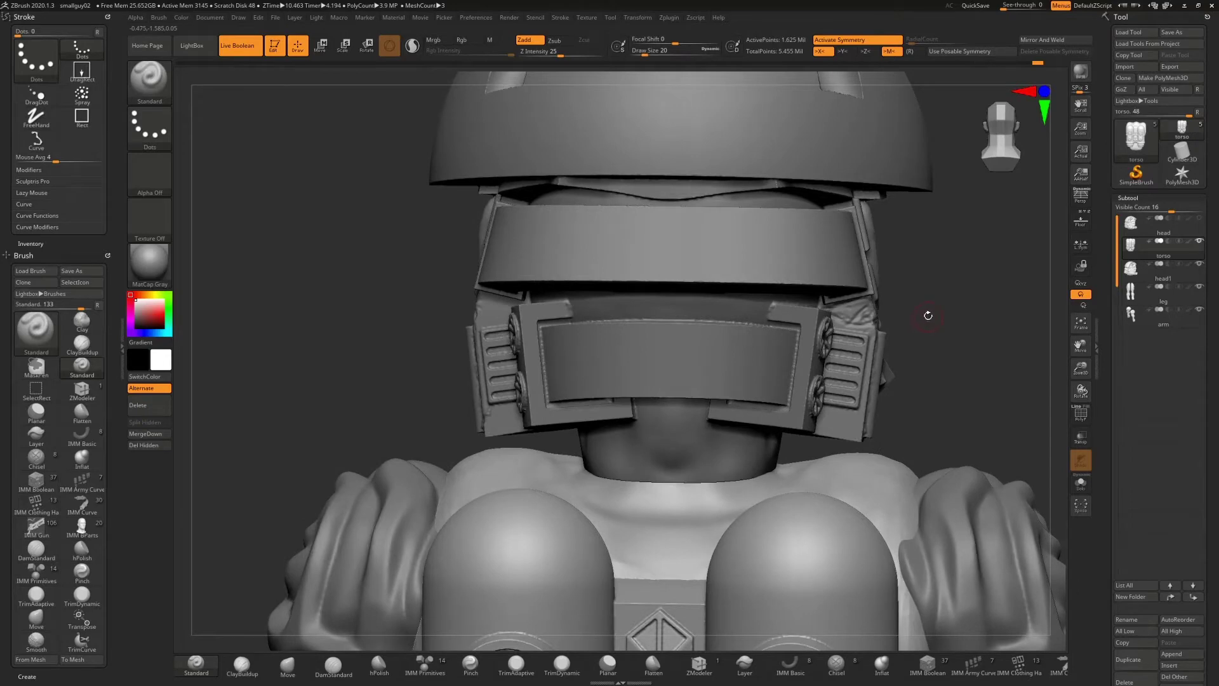
- Raise the duplicate head head1 slightly above the torso with the Move gizmo, working from behind
alt+click(699, 254)
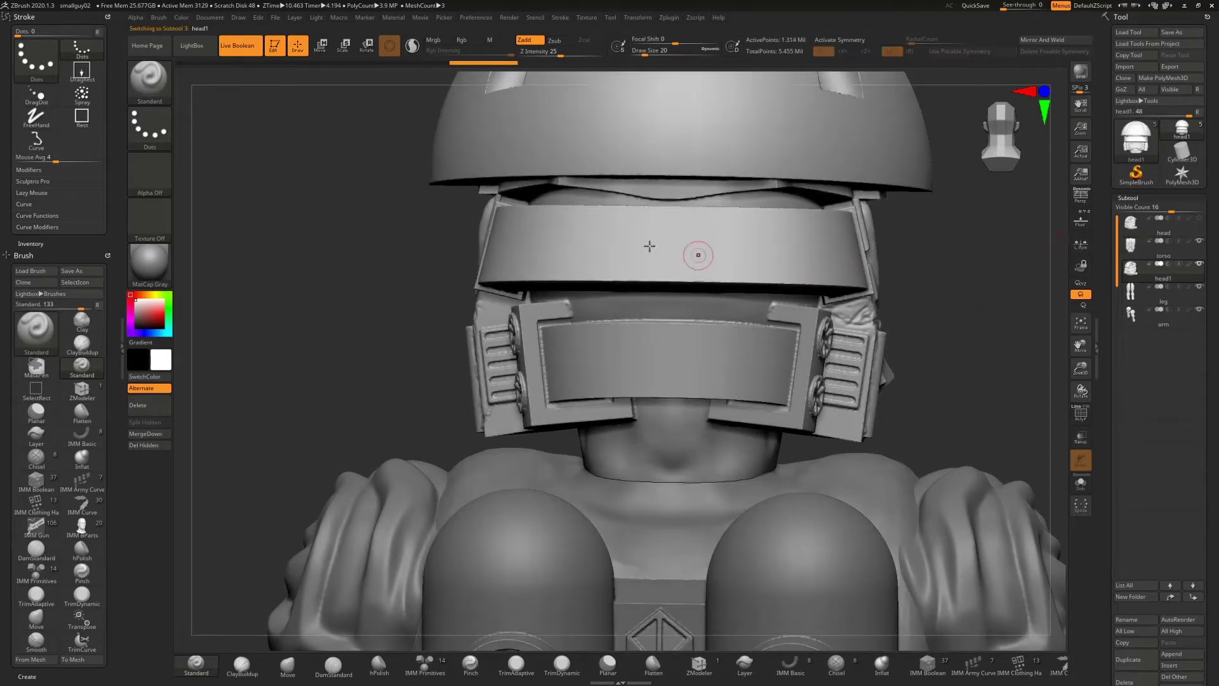
key(w)
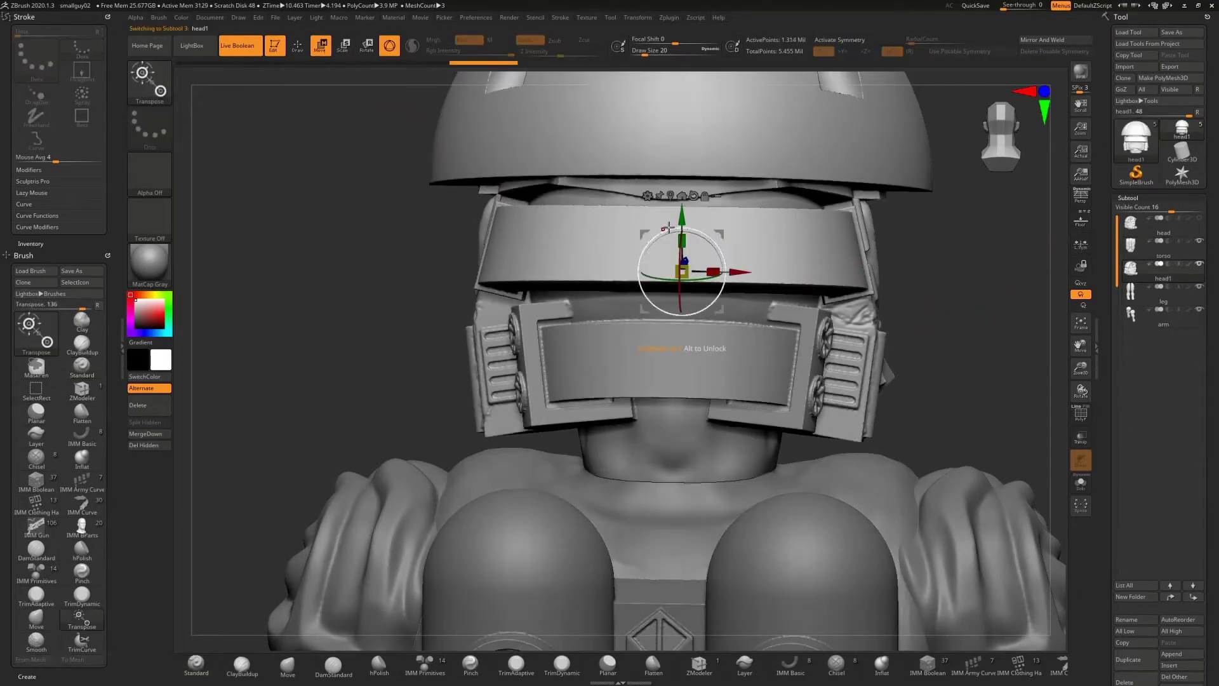
drag(683, 220, 688, 204)
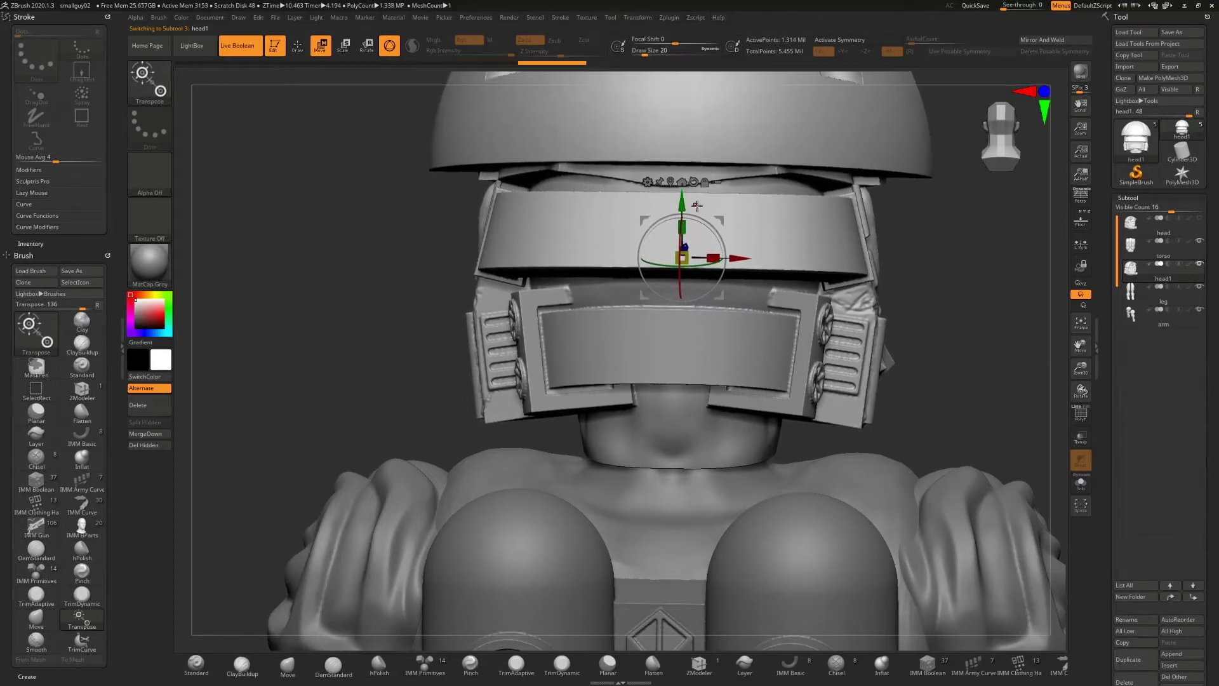
drag(953, 325, 667, 321)
- Make the torso the active subtool and switch head1 to subtractive so it cuts the neck opening
click(1181, 268)
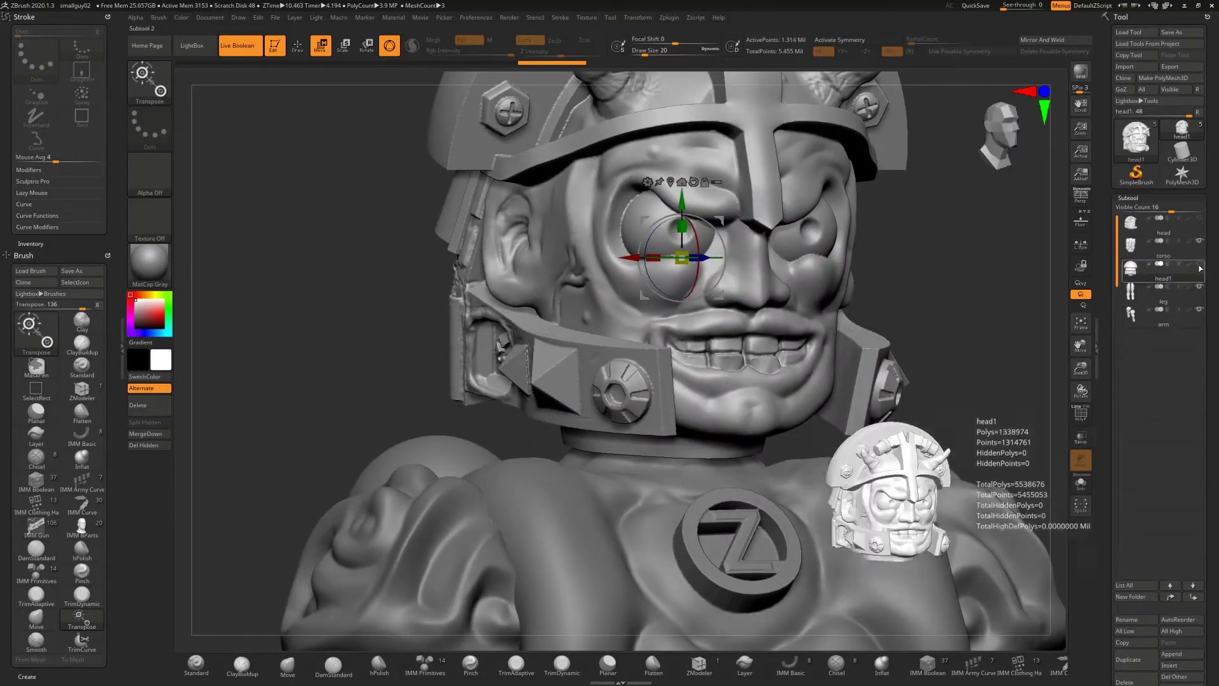
click(1167, 232)
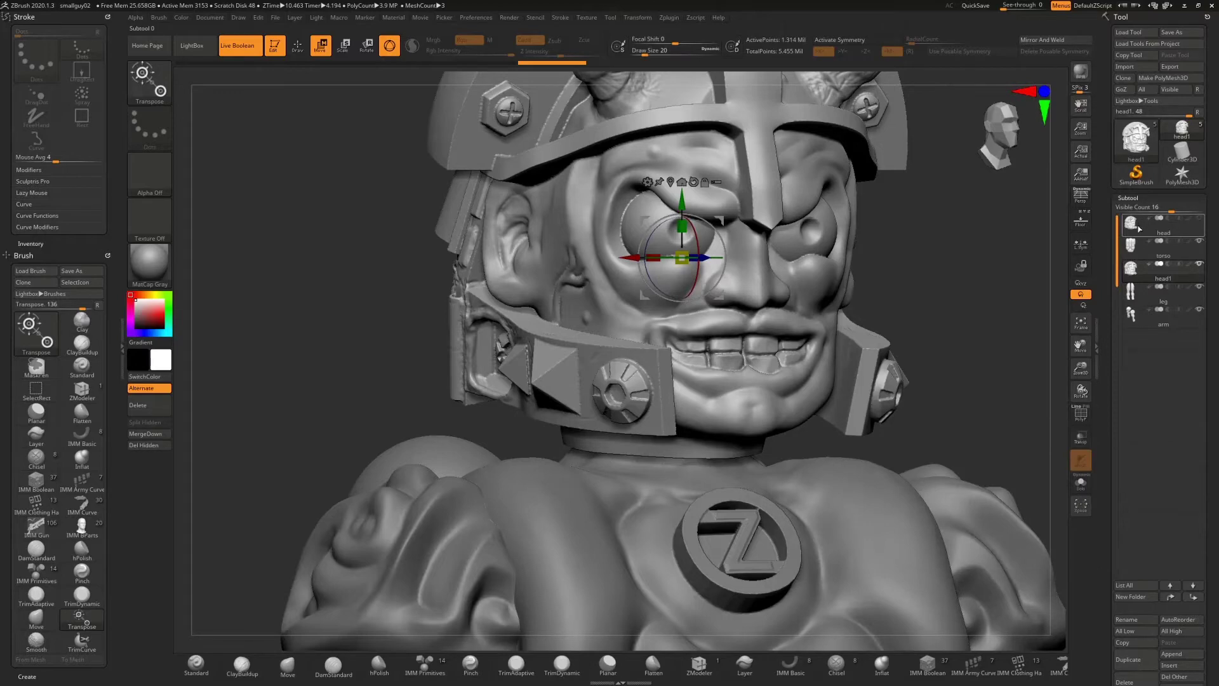
click(1148, 246)
click(1167, 266)
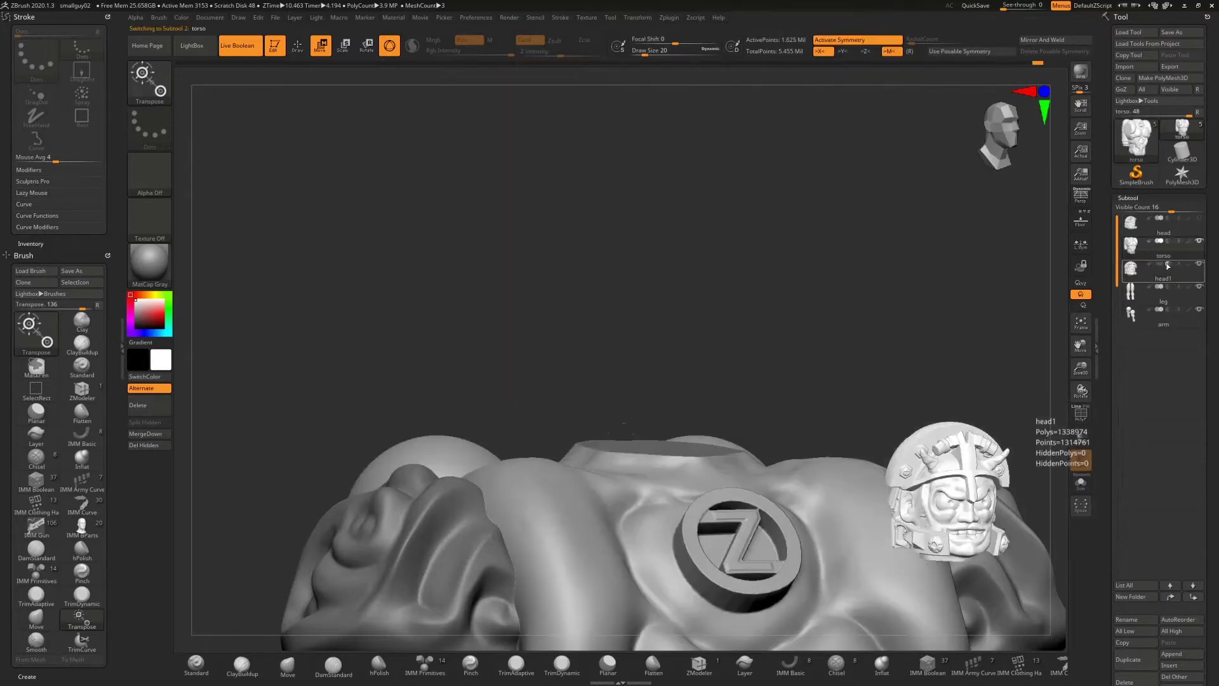
- Build up the torso's neck rim around the cut opening using the Standard brush at draw size 59
drag(833, 276, 730, 352)
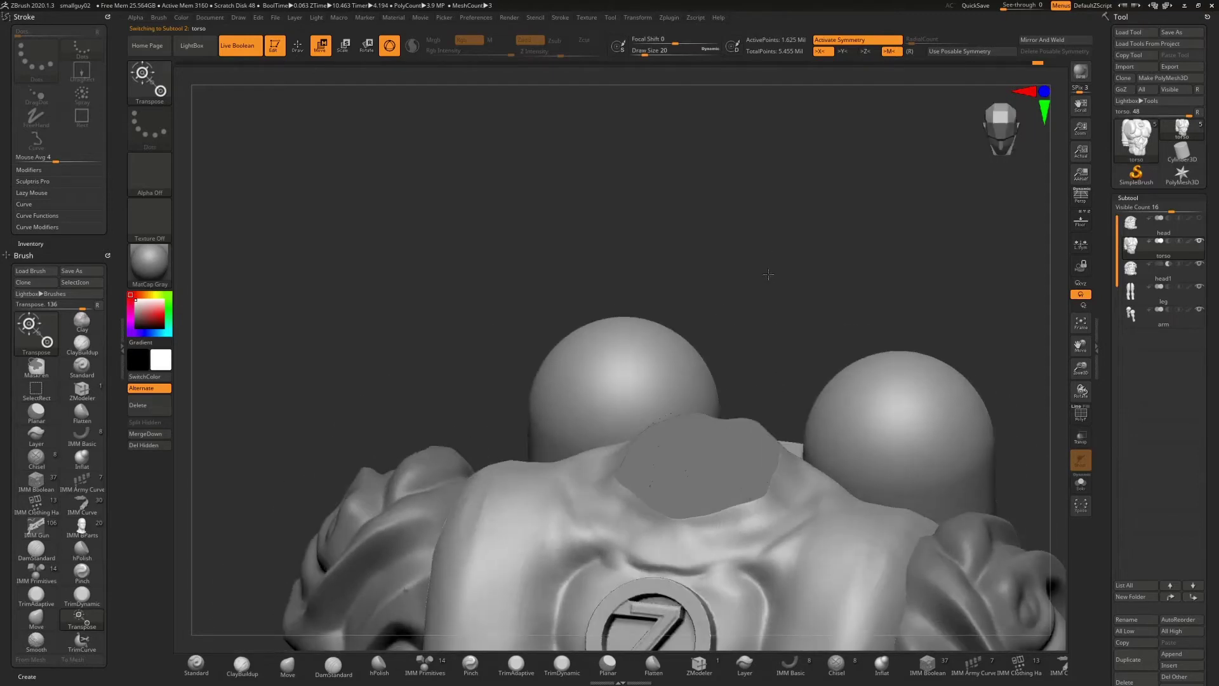
click(197, 664)
key(s)
drag(449, 290, 453, 290)
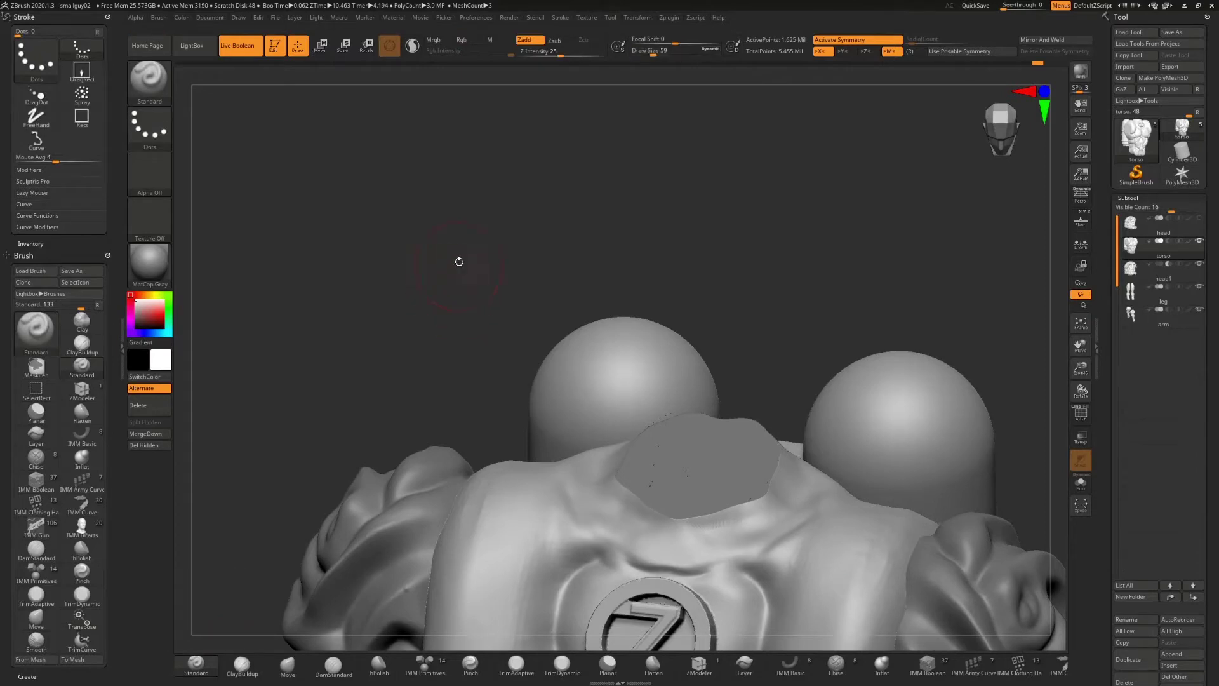
drag(465, 246, 508, 260)
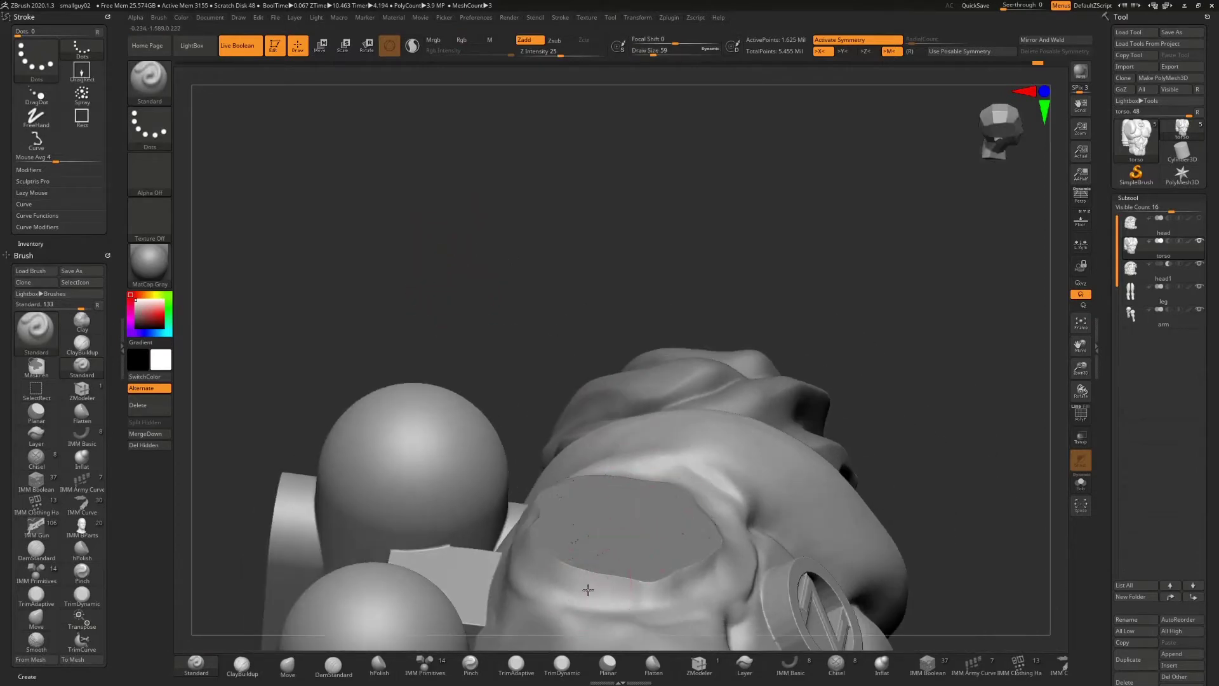
mouse_move(707, 575)
mouse_down()
mouse_move(701, 584)
mouse_move(718, 546)
mouse_up()
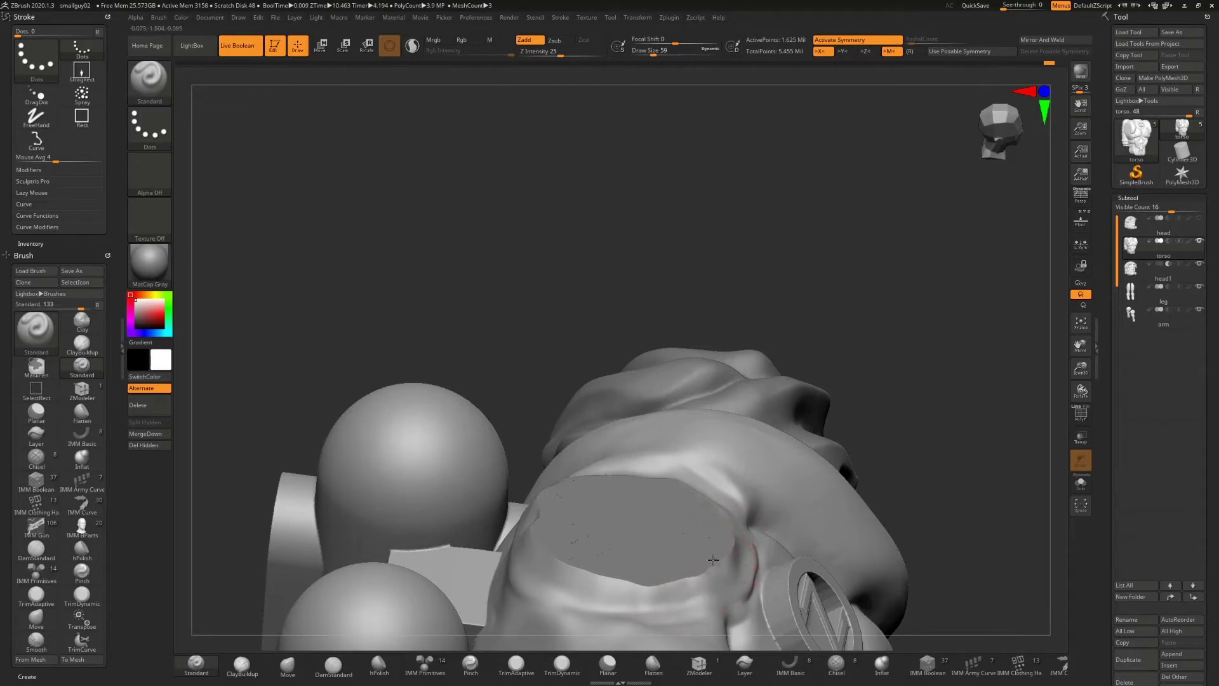
- Fill out the side and rear of the torso's neck rim with the Standard brush and smooth the strokes
mouse_move(746, 274)
mouse_down()
mouse_move(737, 305)
mouse_move(721, 274)
mouse_move(604, 509)
mouse_up()
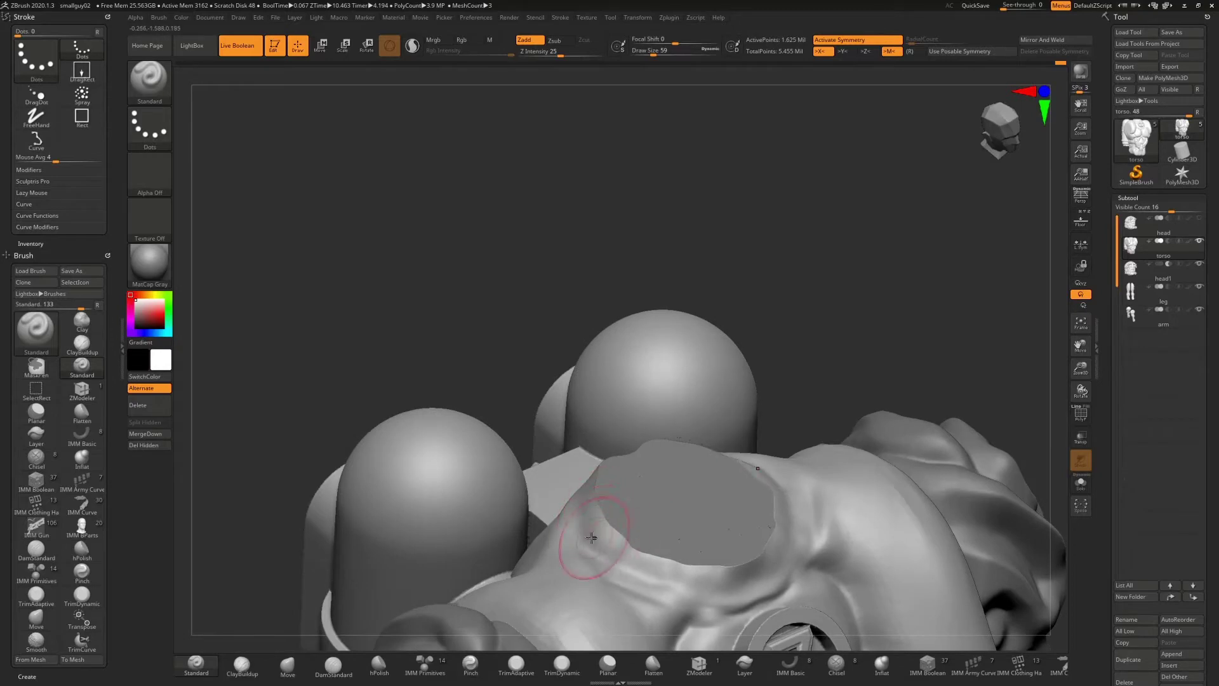
key(shift)
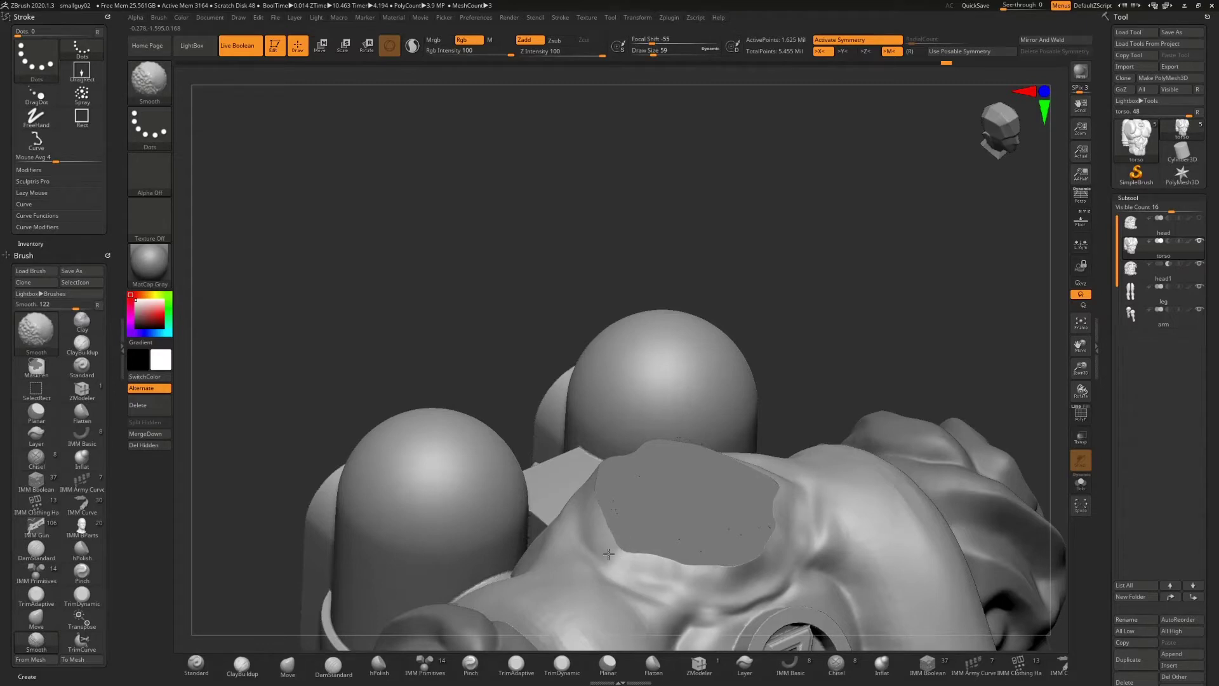
mouse_move(832, 329)
mouse_down()
mouse_move(813, 314)
mouse_move(820, 292)
mouse_move(646, 480)
mouse_up()
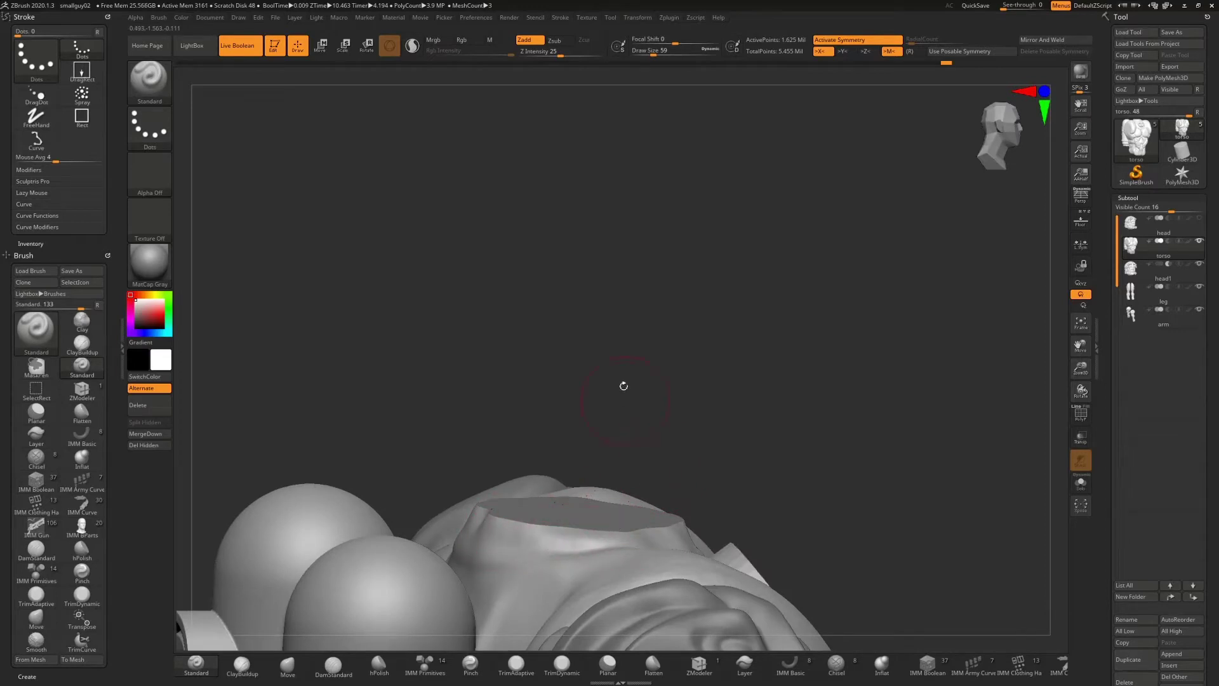
drag(624, 386, 570, 556)
key(shift)
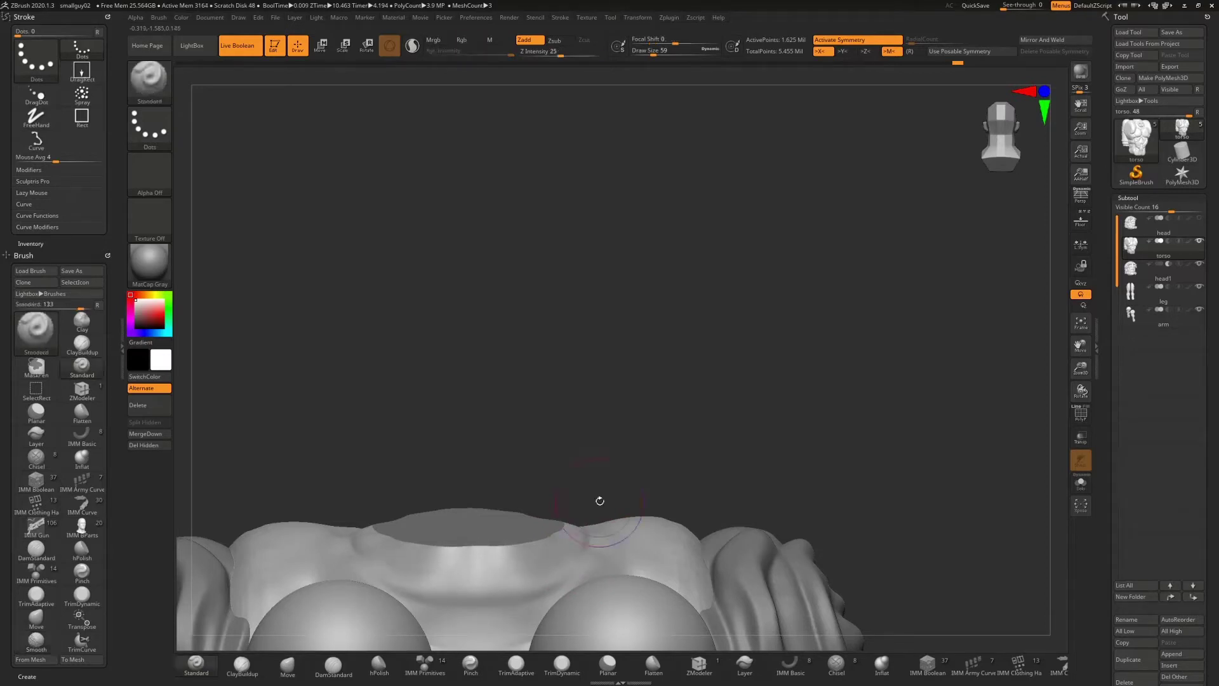
- Switch head1 back to a visible solid and build up the torso's rear neck rim against the head's neck
mouse_move(598, 498)
mouse_down()
mouse_move(683, 421)
mouse_move(713, 436)
mouse_move(963, 280)
mouse_up()
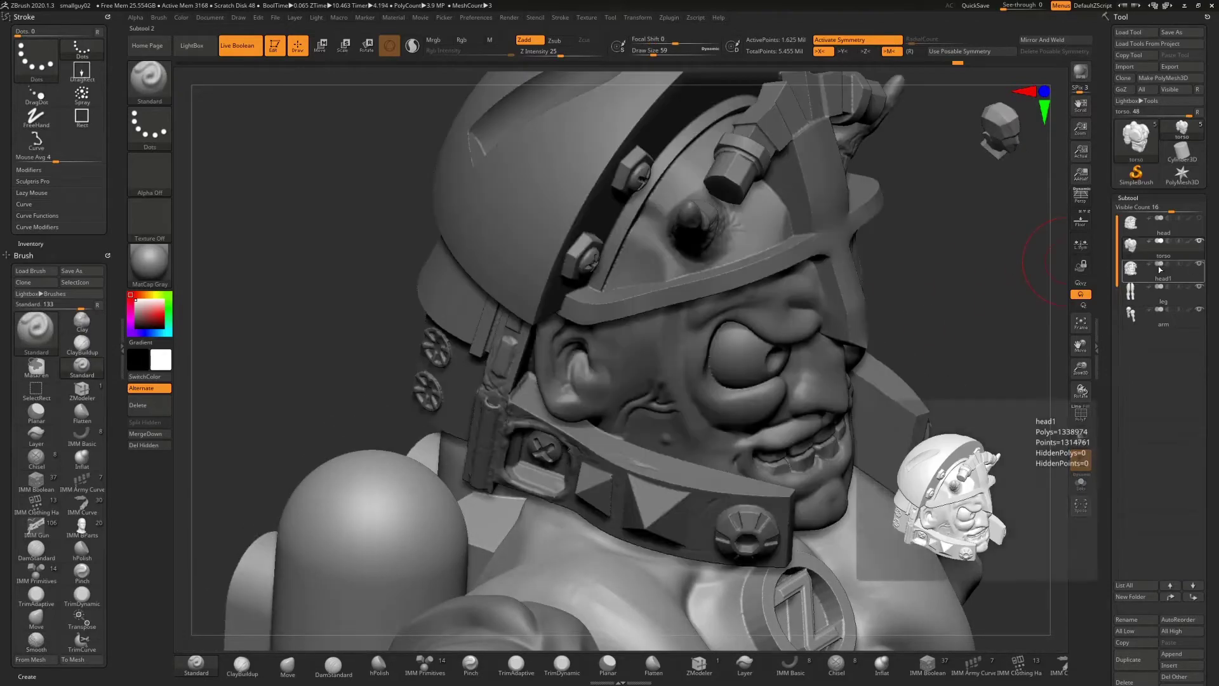
drag(938, 340, 863, 312)
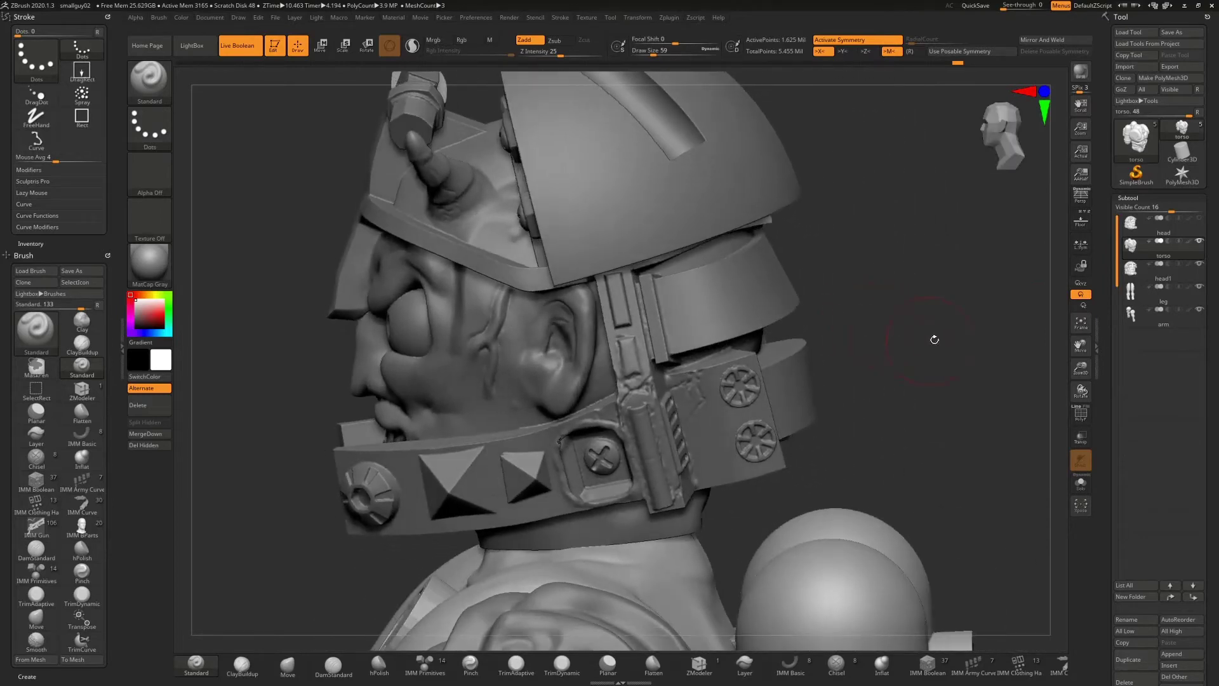
drag(934, 340, 609, 451)
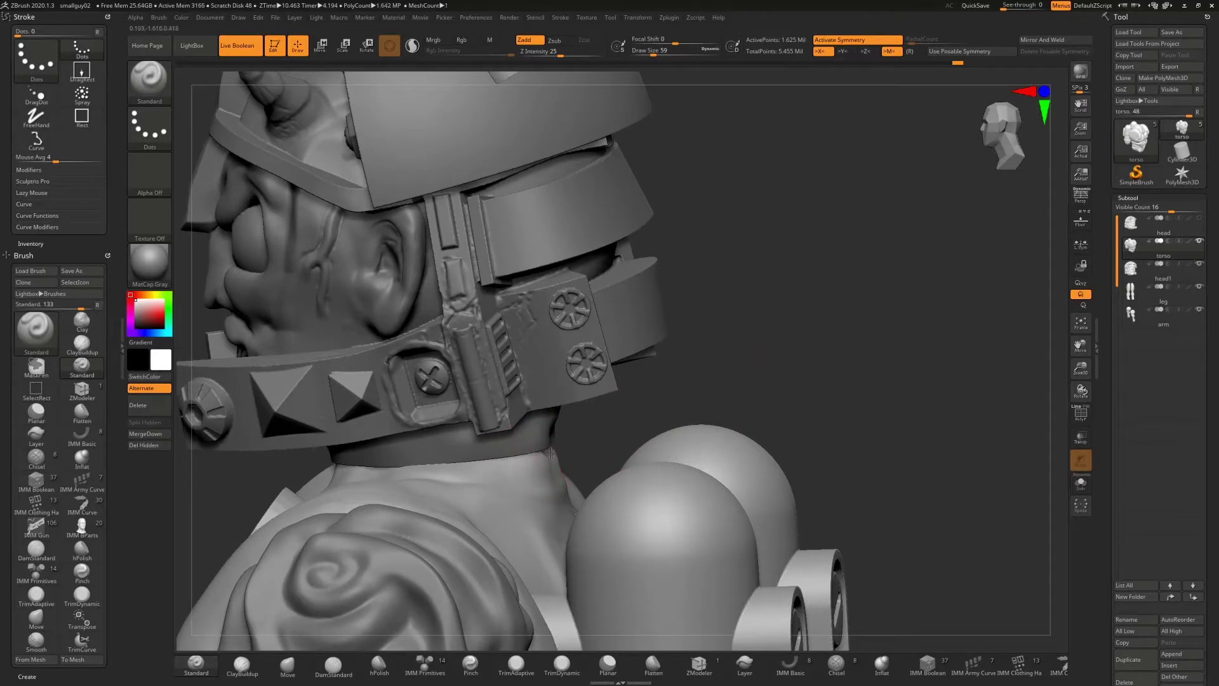
drag(633, 404, 541, 449)
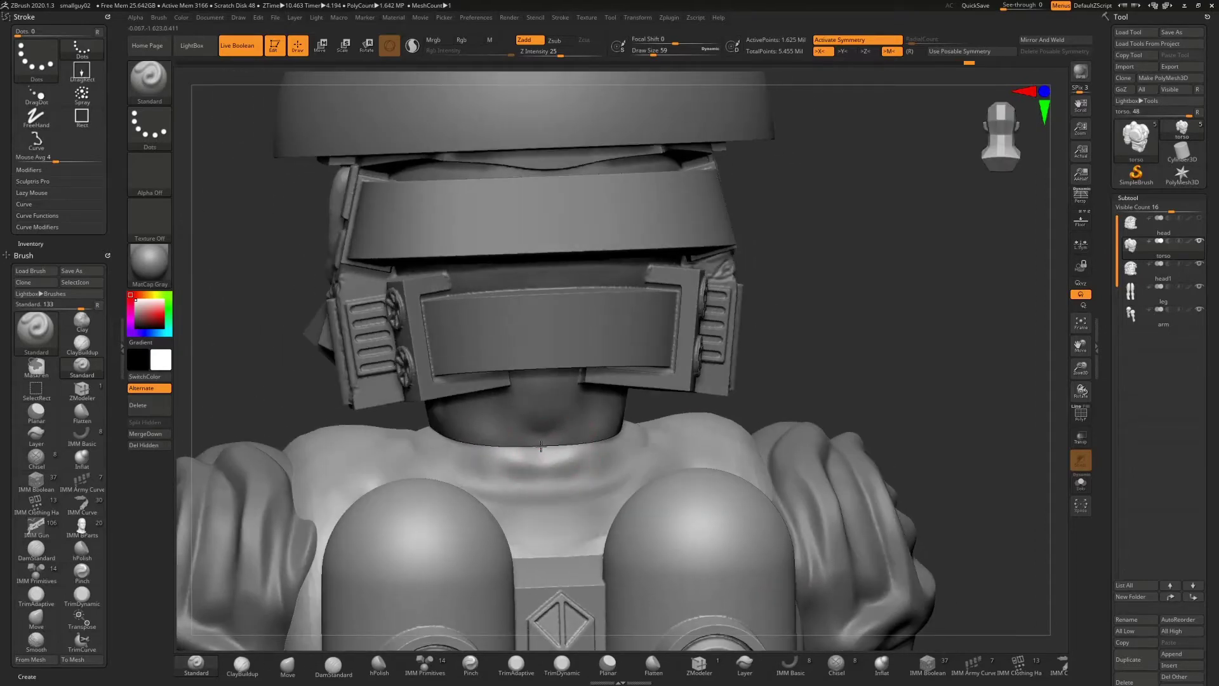
mouse_move(685, 397)
mouse_down()
mouse_move(629, 388)
mouse_move(731, 343)
mouse_move(529, 450)
mouse_up()
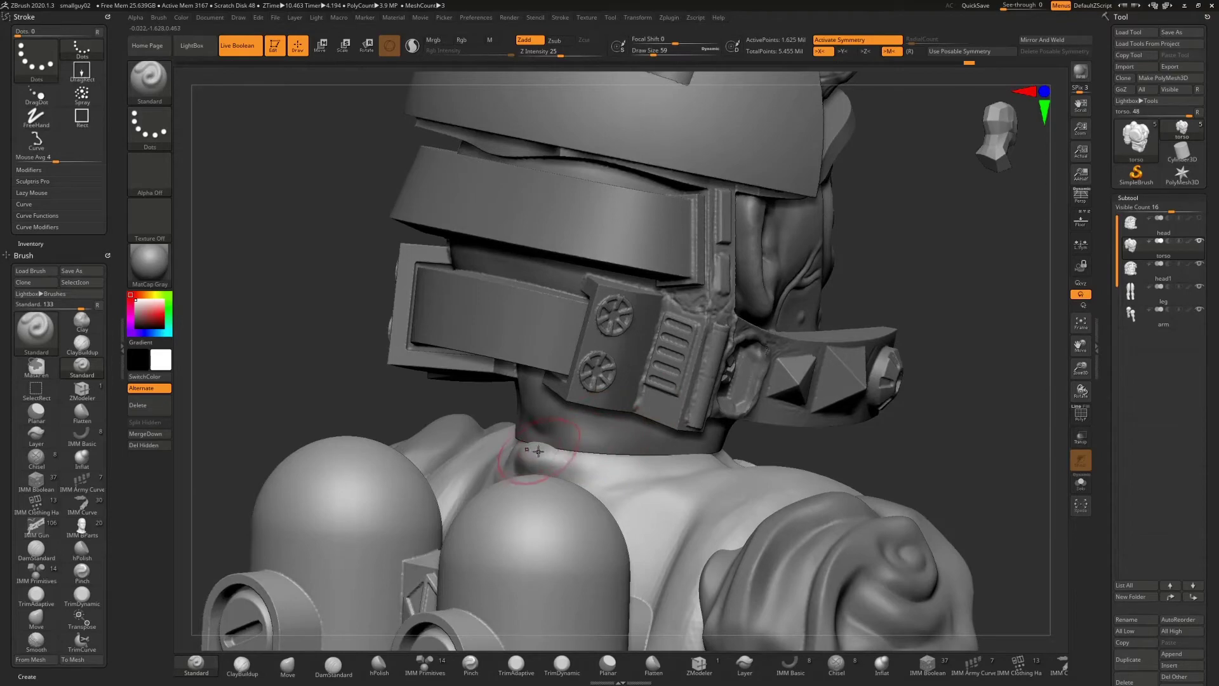
- Smooth the torso surface just below the rear neck rim, above the back tanks, from both sides
key(shift)
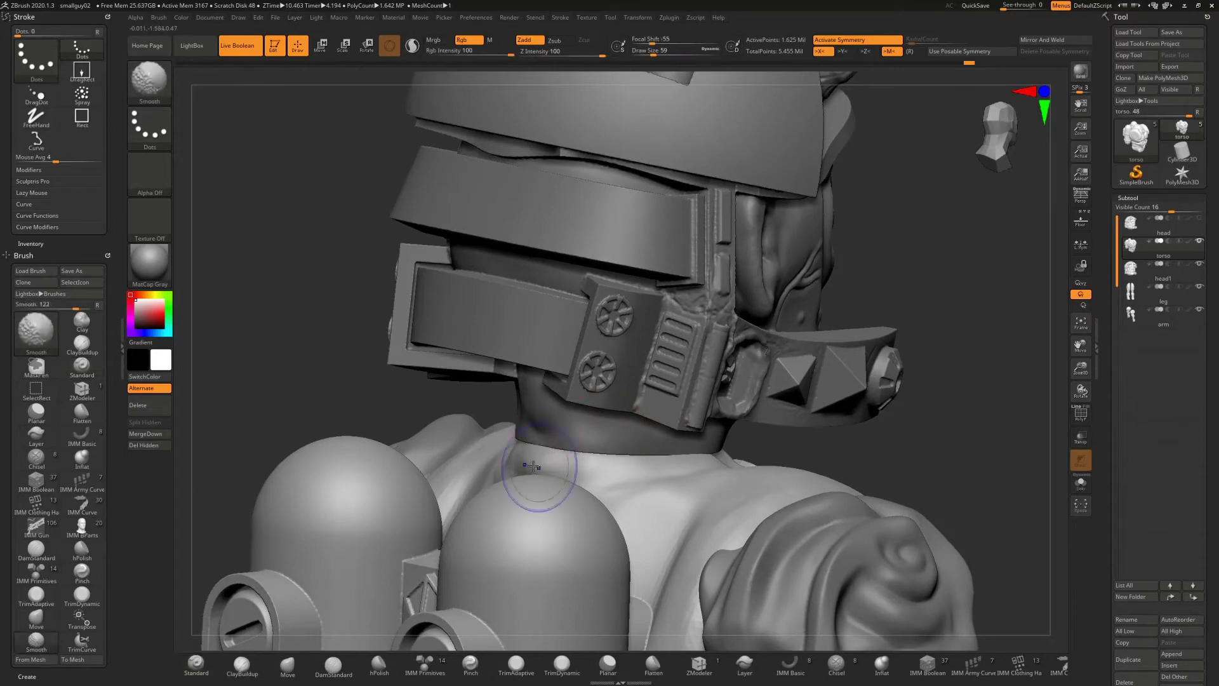
mouse_move(890, 285)
mouse_down()
mouse_move(825, 301)
mouse_move(527, 466)
mouse_up()
key(shift)
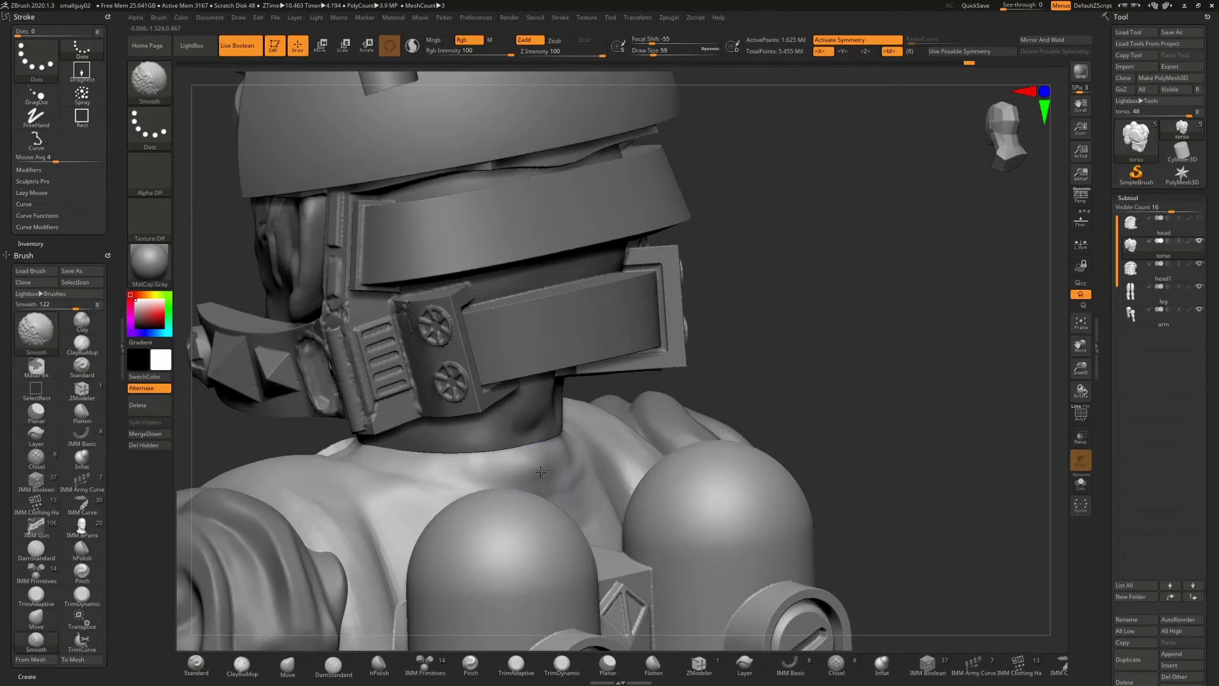
drag(790, 273, 755, 286)
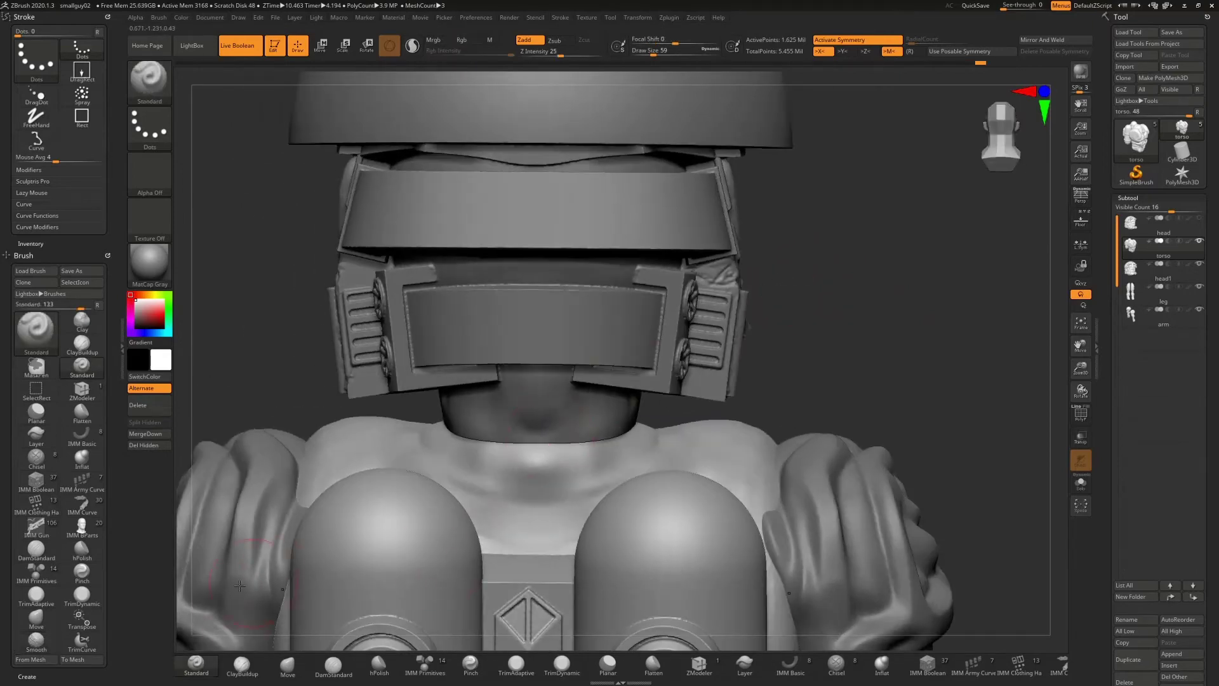
- Pull the torso's rear neck rim into shape around the head's neck with the Move brush
click(293, 660)
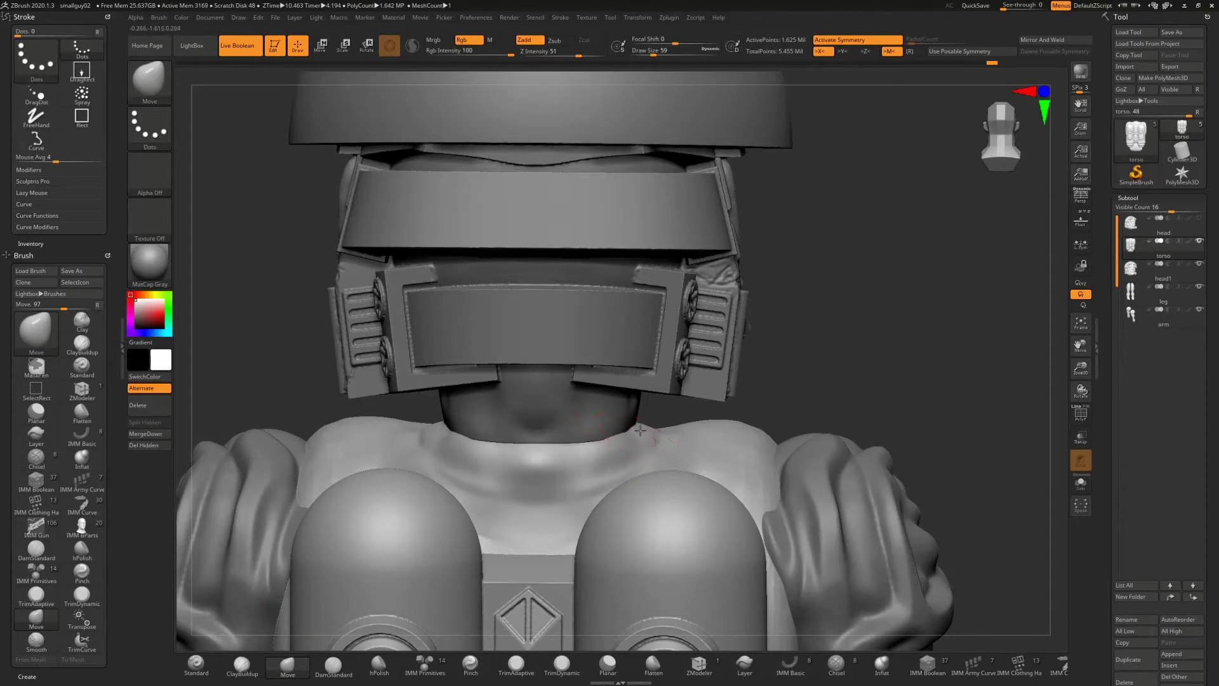
drag(795, 326, 808, 341)
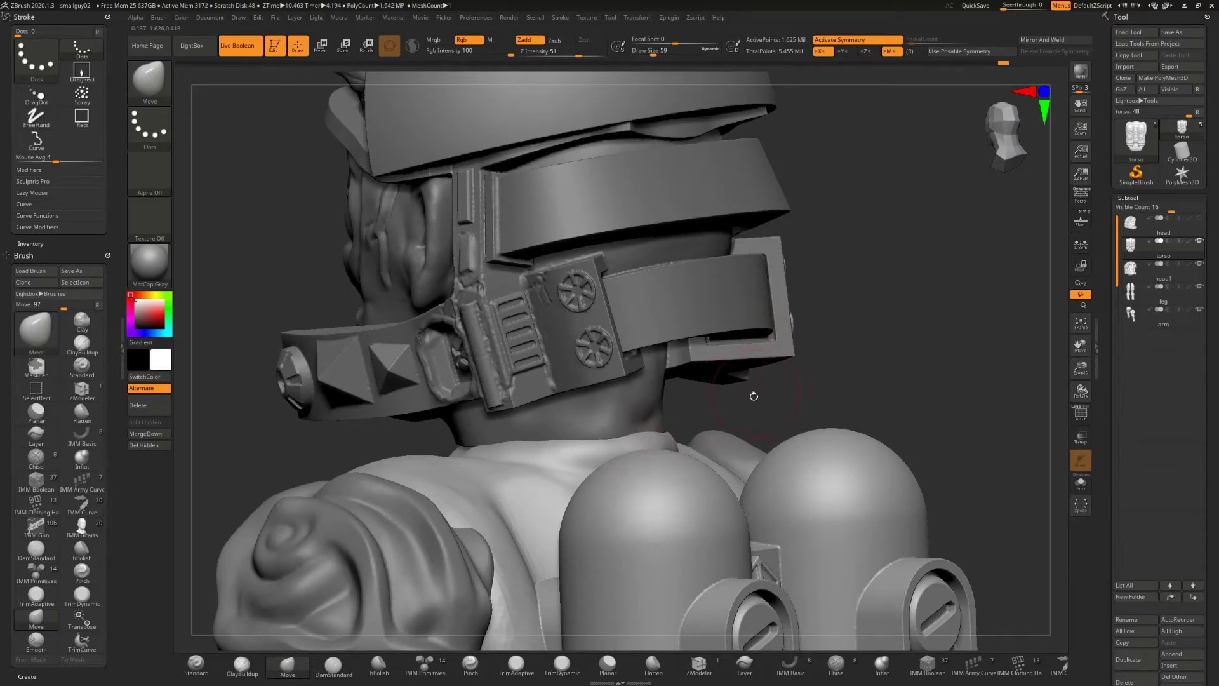
drag(753, 396, 697, 425)
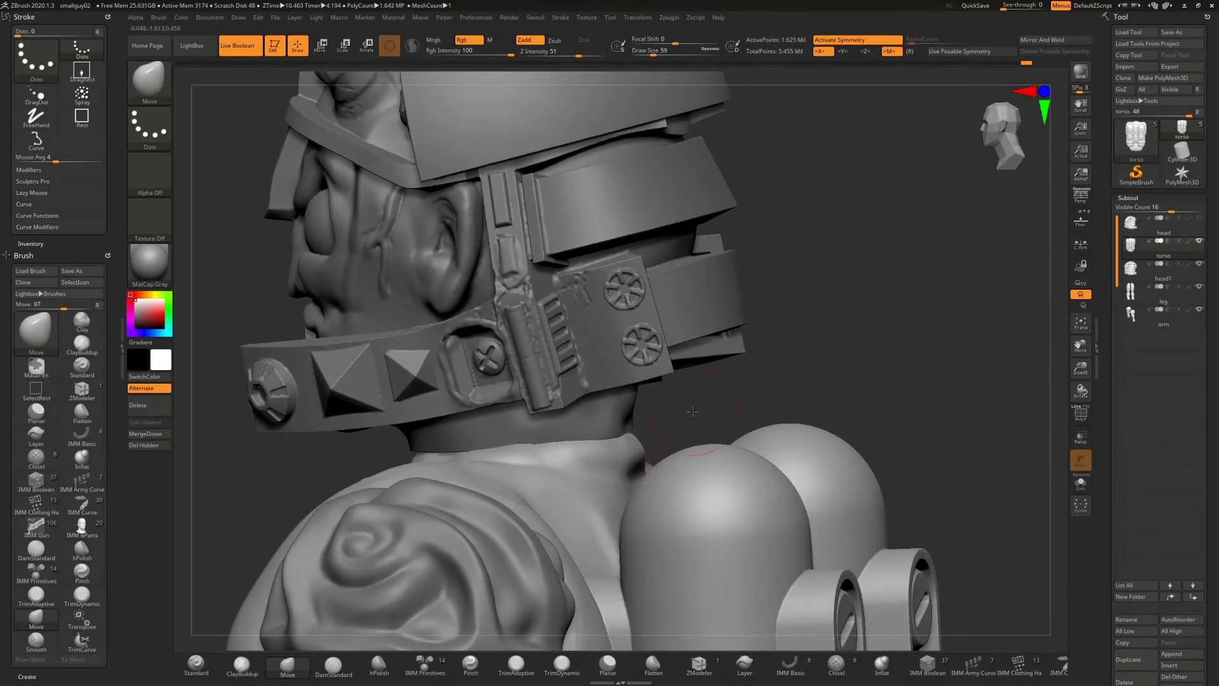
drag(692, 411, 648, 436)
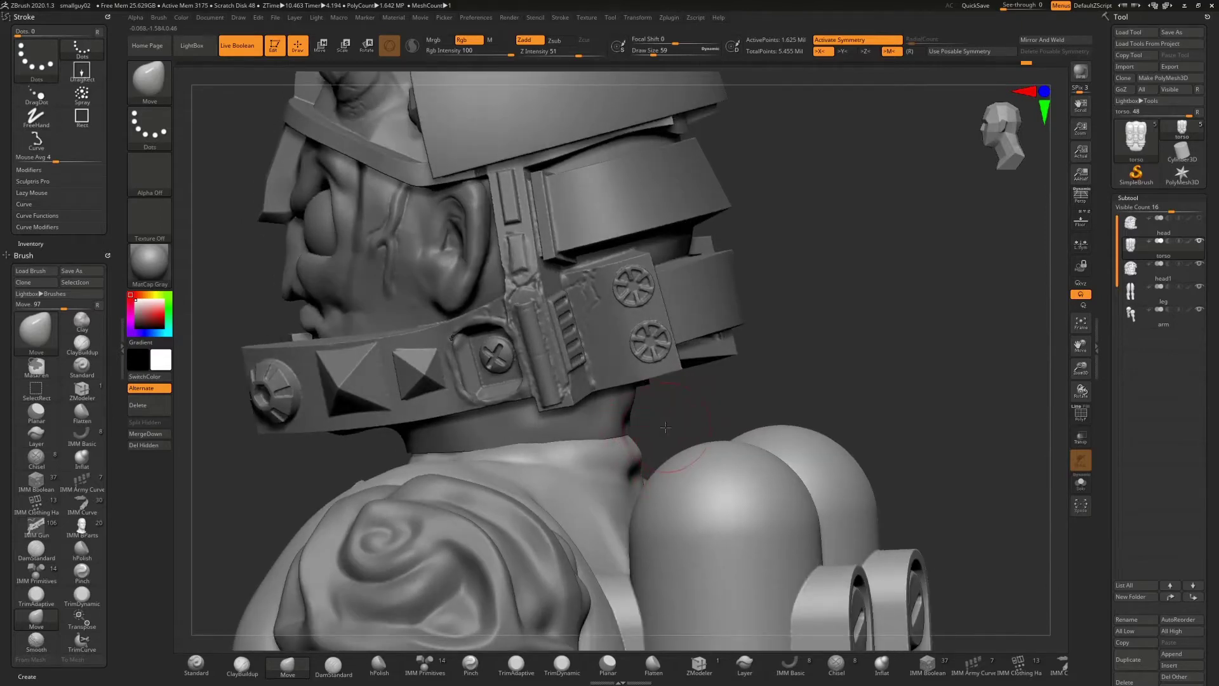
- Adjust the side and front edges of the torso's neck rim to the head with the Move brush
drag(665, 427, 554, 458)
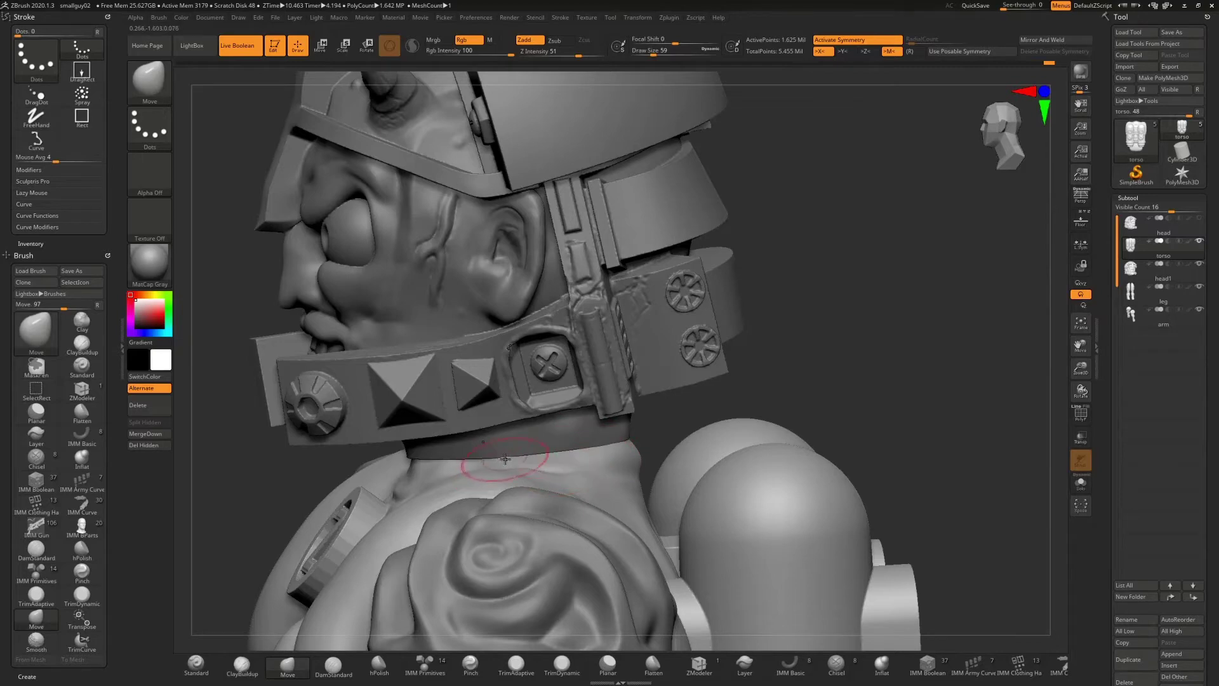
drag(734, 396, 531, 465)
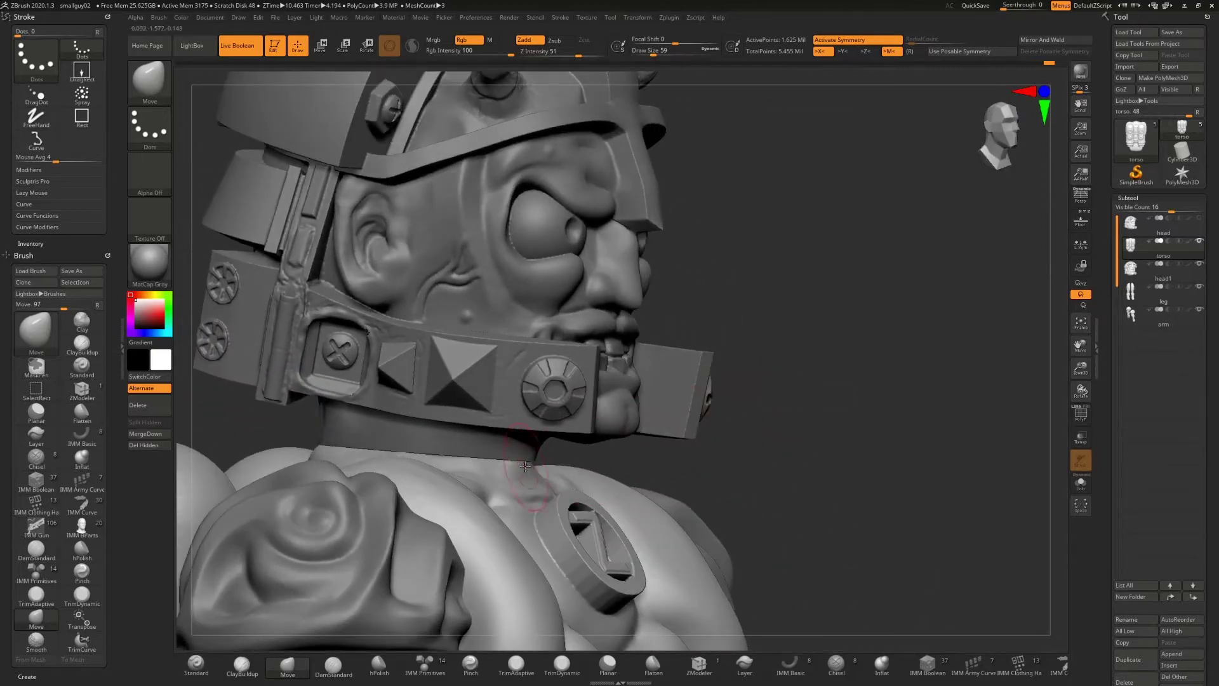
drag(678, 447, 610, 472)
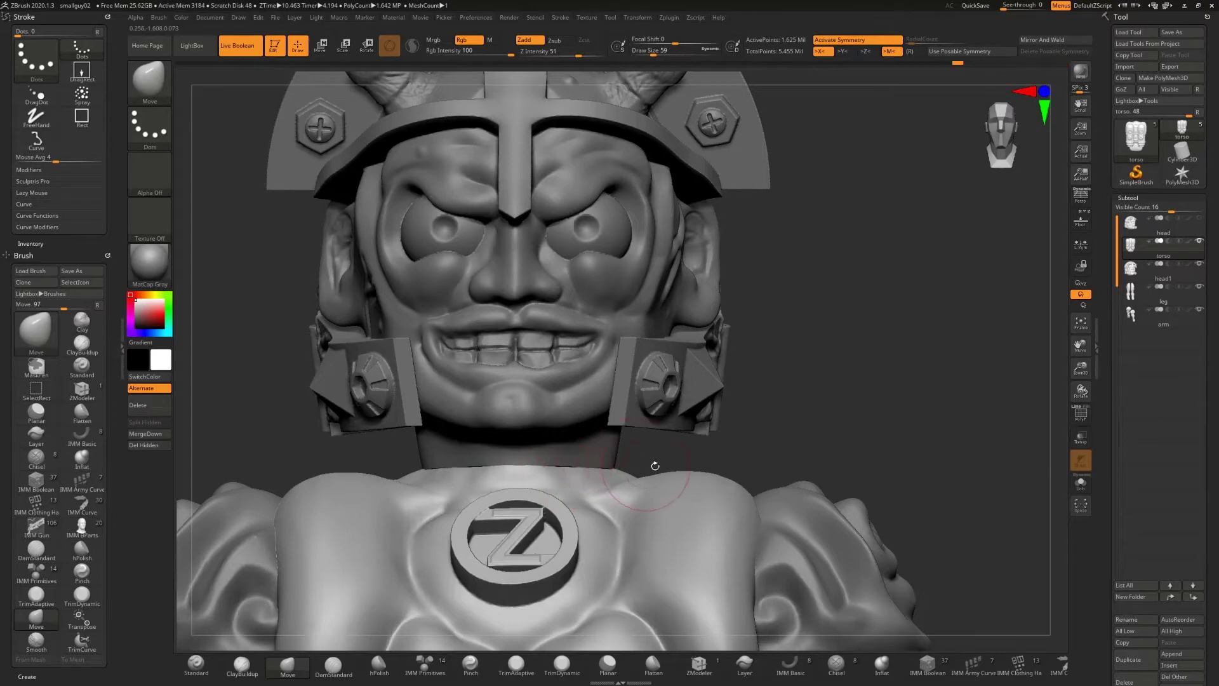
right_drag(596, 471, 632, 467)
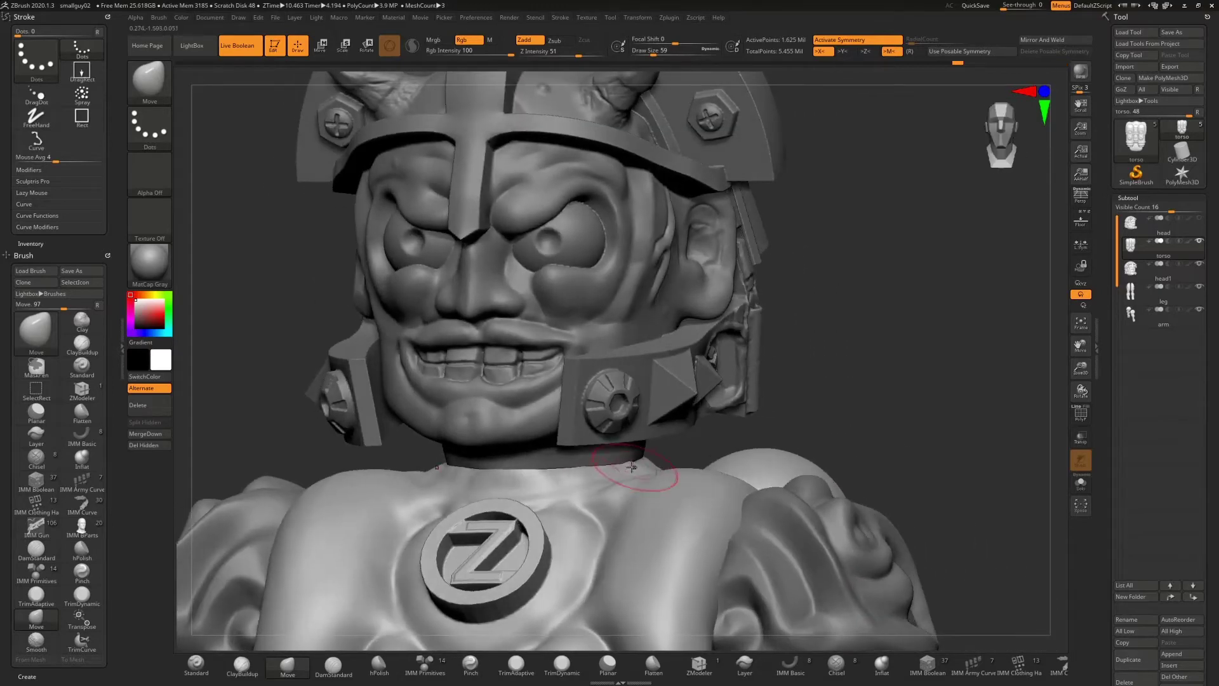
drag(665, 470, 675, 468)
- Set head1 to subtractive again and smooth the front and side of the torso's neck rim around the opening
mouse_move(1193, 265)
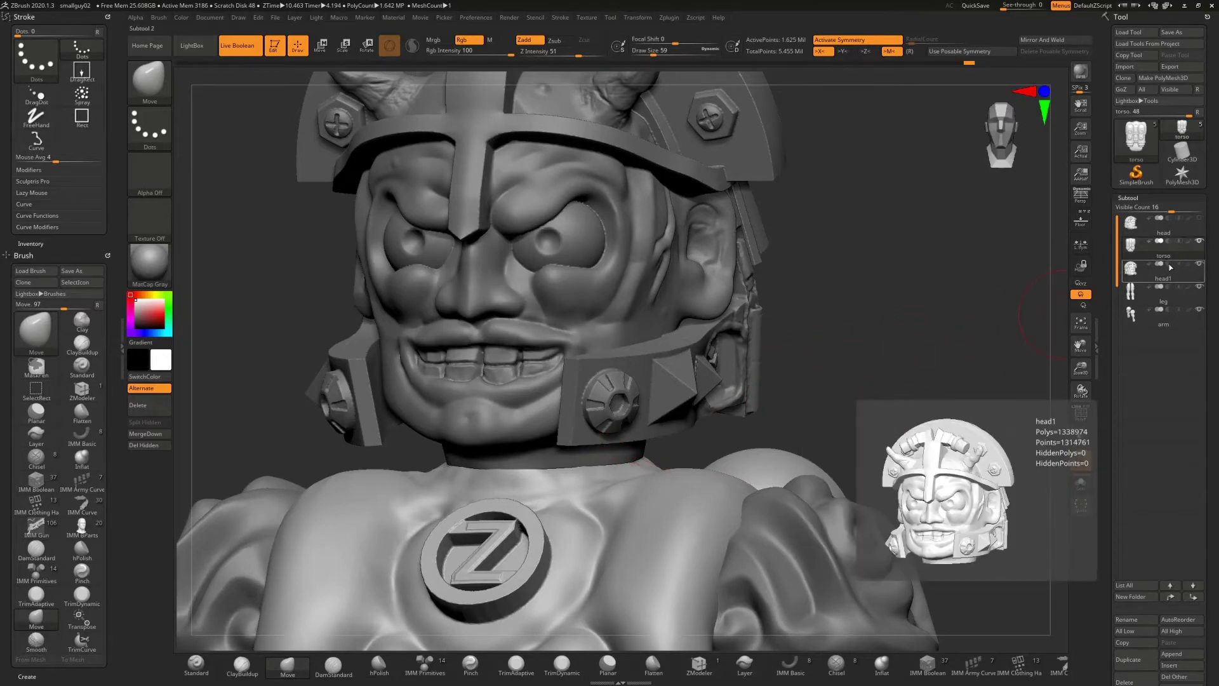
click(1198, 264)
mouse_move(694, 313)
mouse_down()
mouse_move(713, 354)
mouse_move(870, 299)
mouse_up()
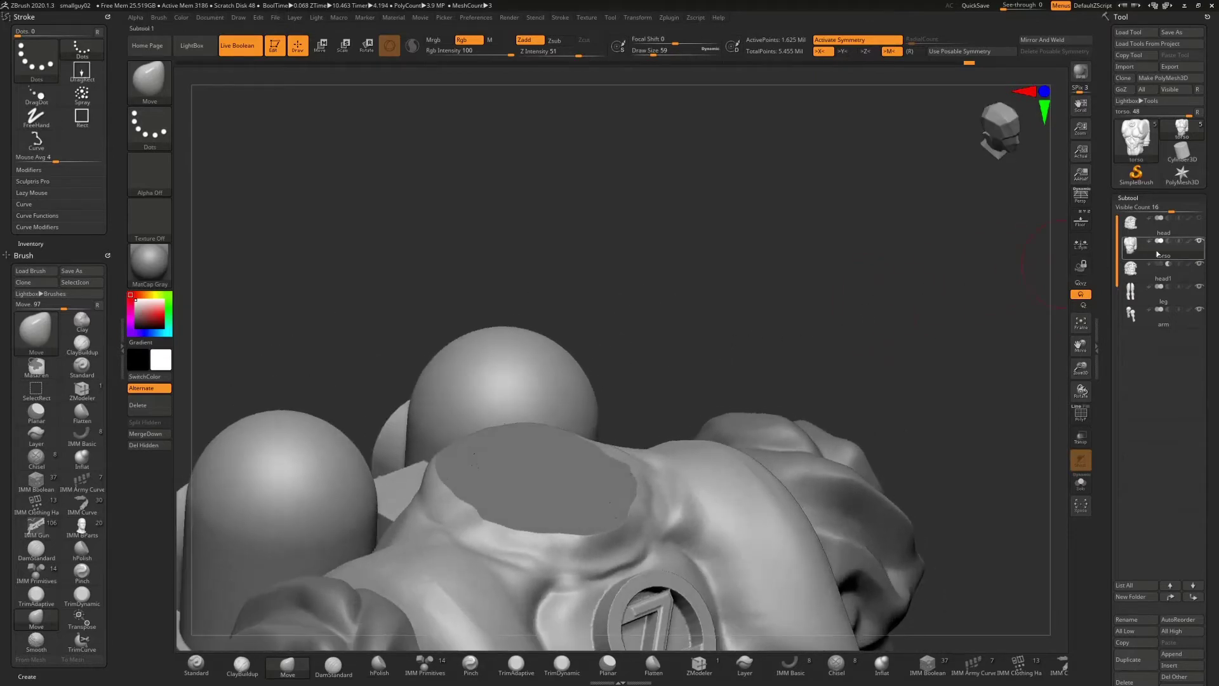
key(shift)
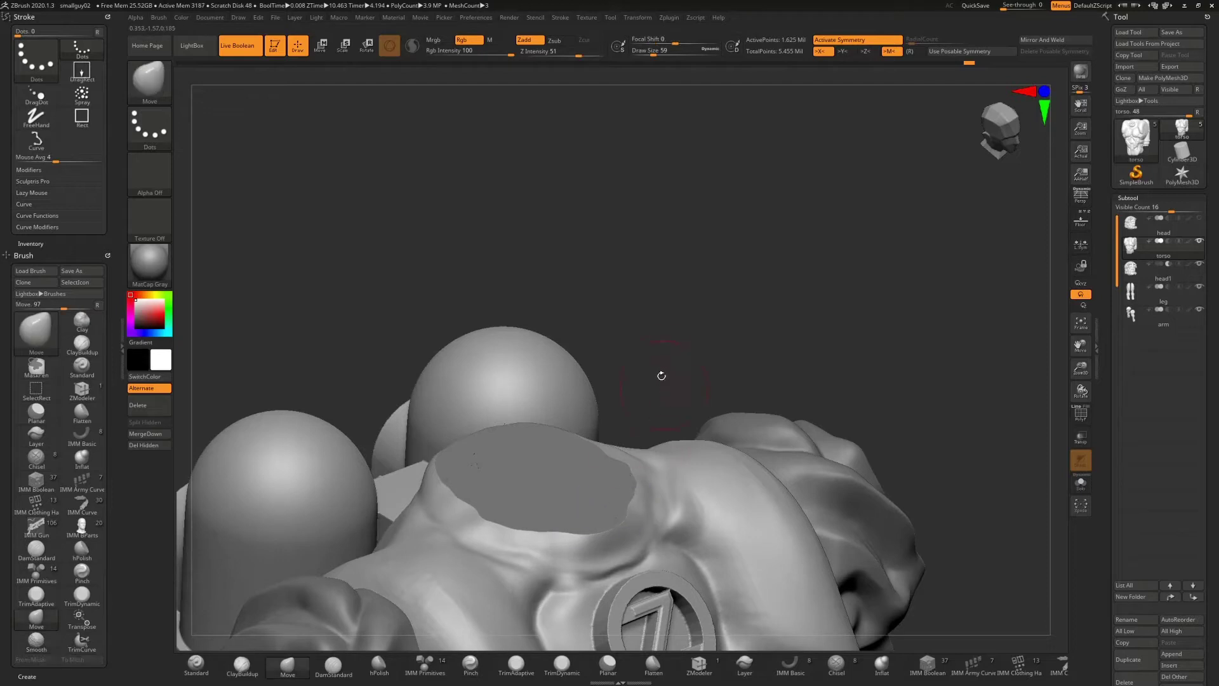
mouse_move(661, 376)
mouse_down()
mouse_move(686, 354)
mouse_move(635, 334)
mouse_move(653, 481)
mouse_up()
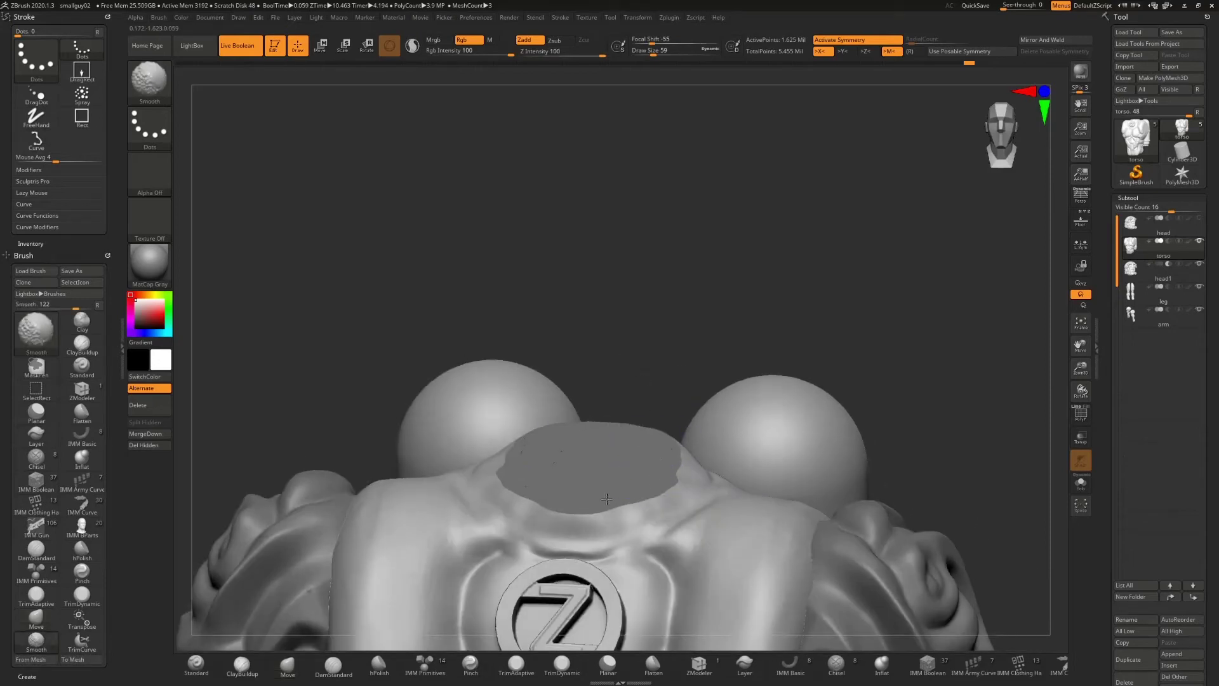
drag(639, 348, 685, 356)
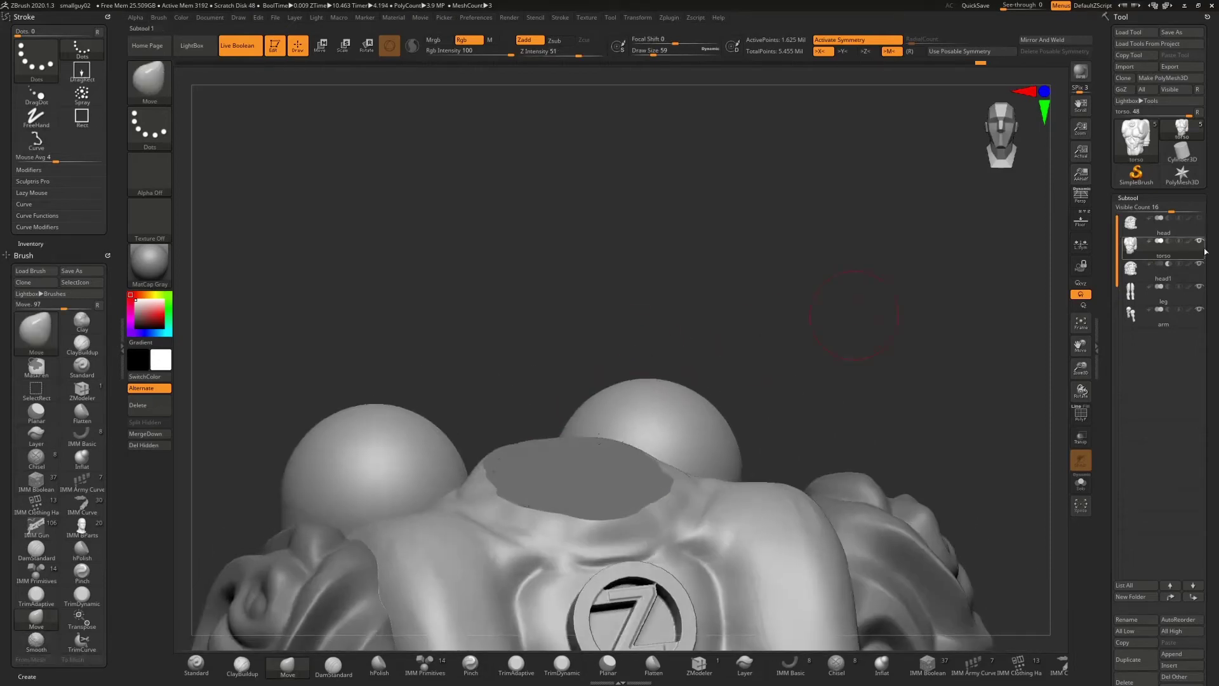
- Return head1 to additive and delete the original head subtool, with the subtool list's visible count set to 7
mouse_move(1202, 268)
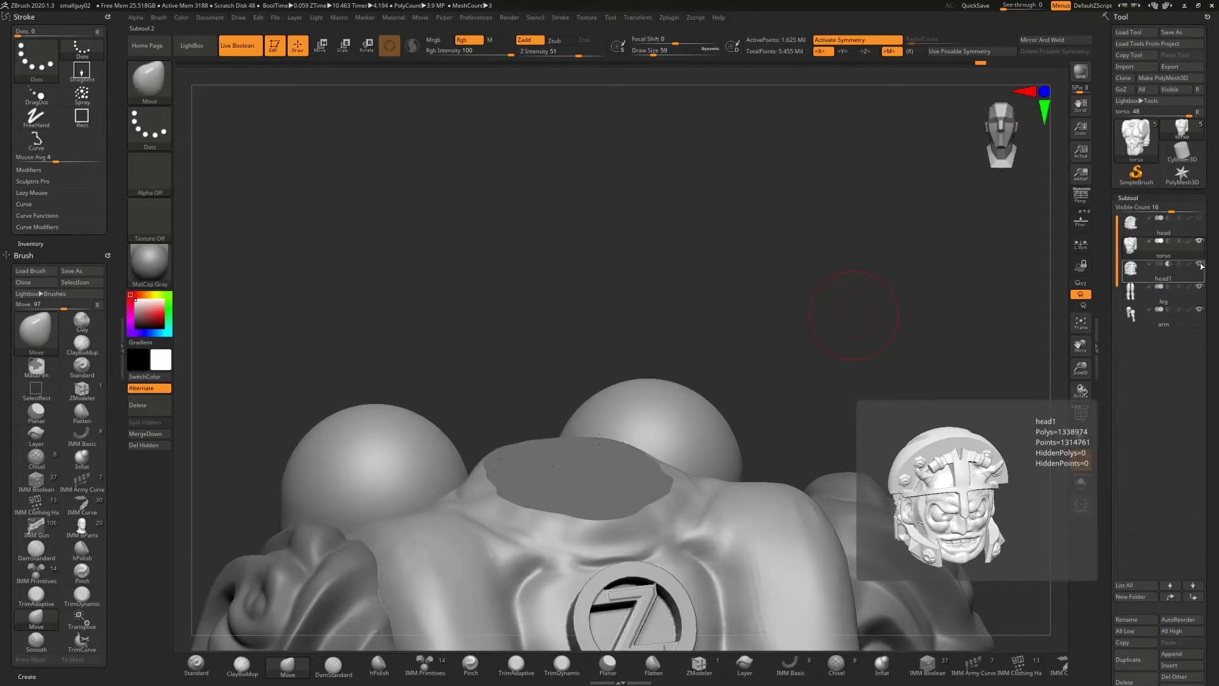
click(1162, 267)
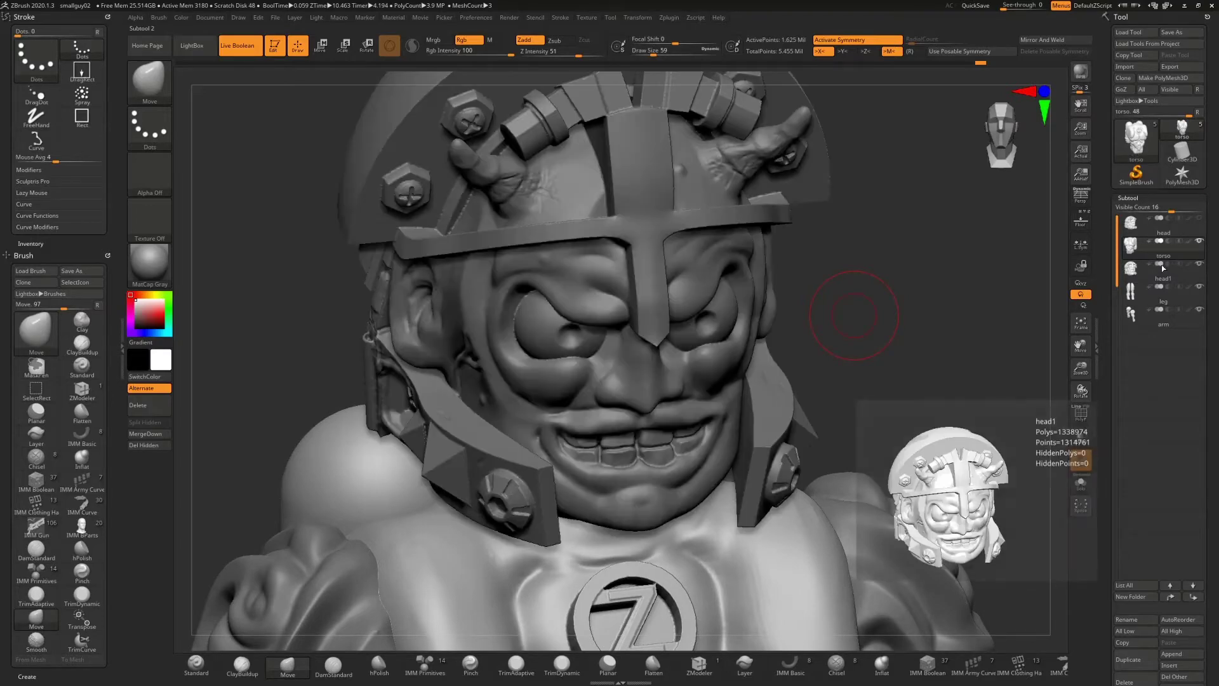
drag(927, 351, 898, 363)
click(1147, 231)
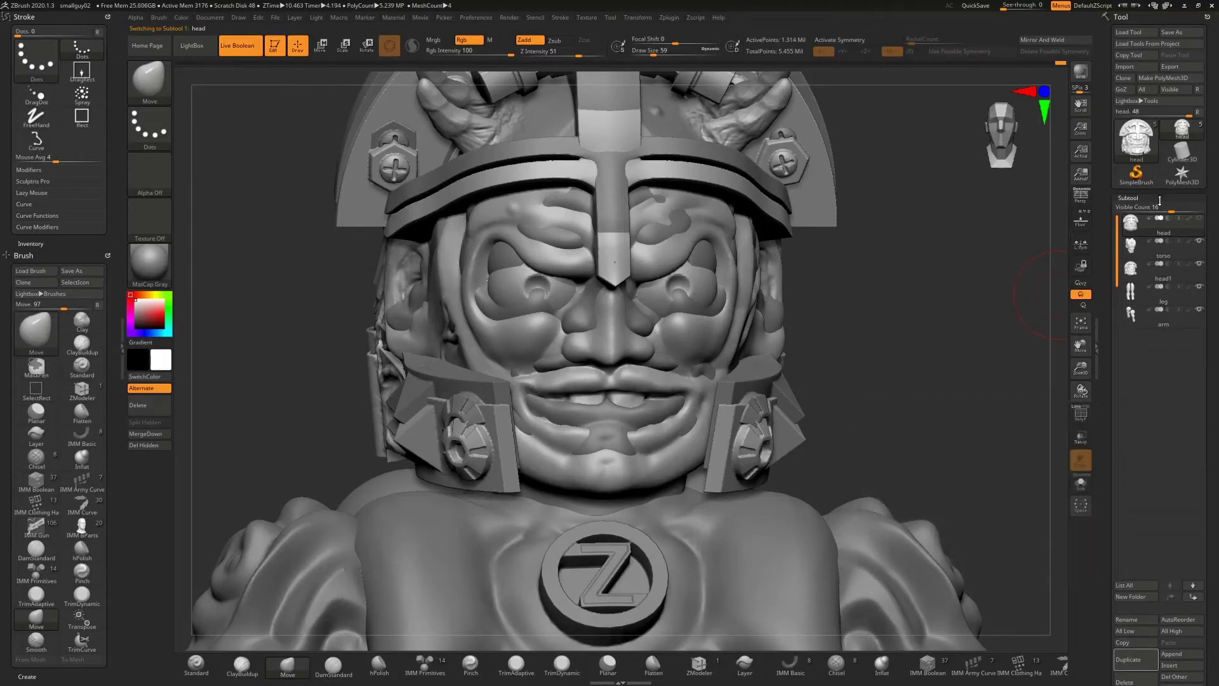
drag(1172, 211, 1145, 213)
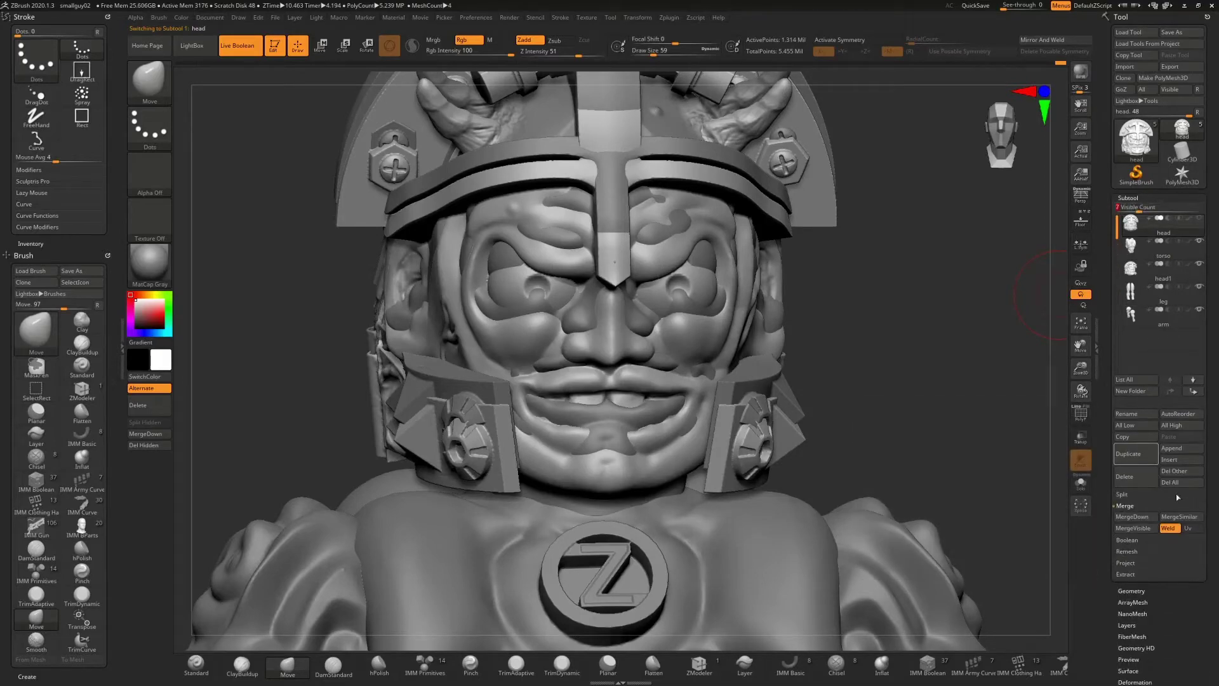
click(1127, 476)
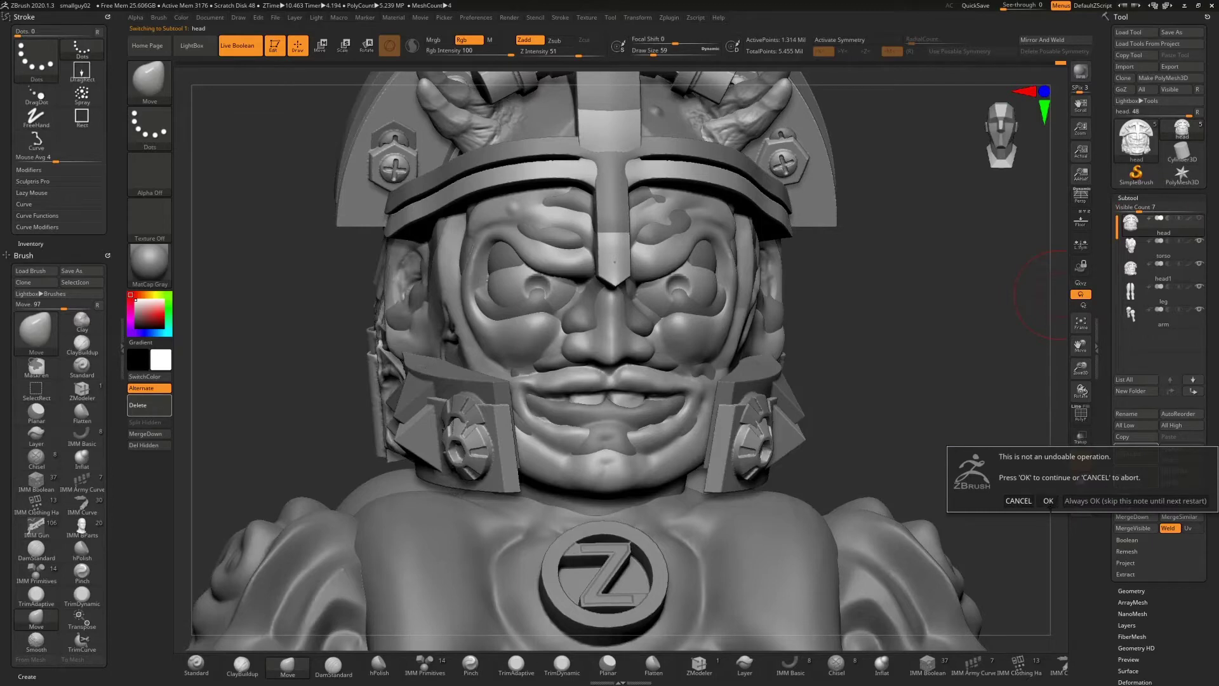
click(1048, 501)
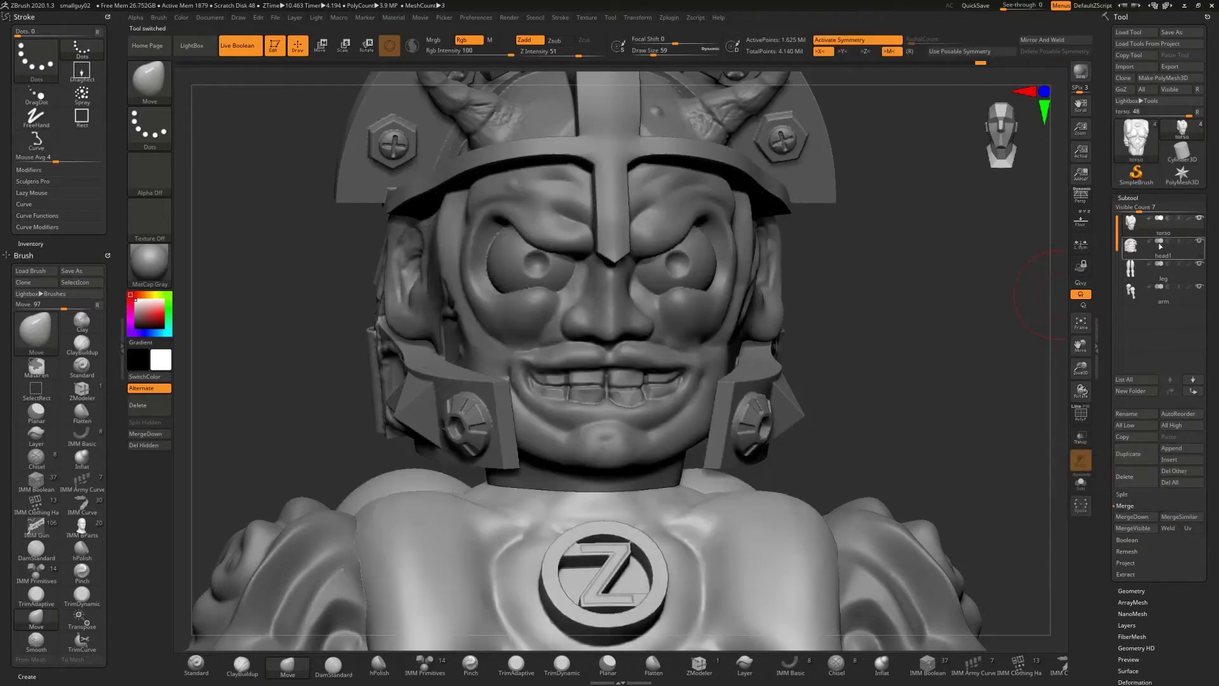
click(1167, 241)
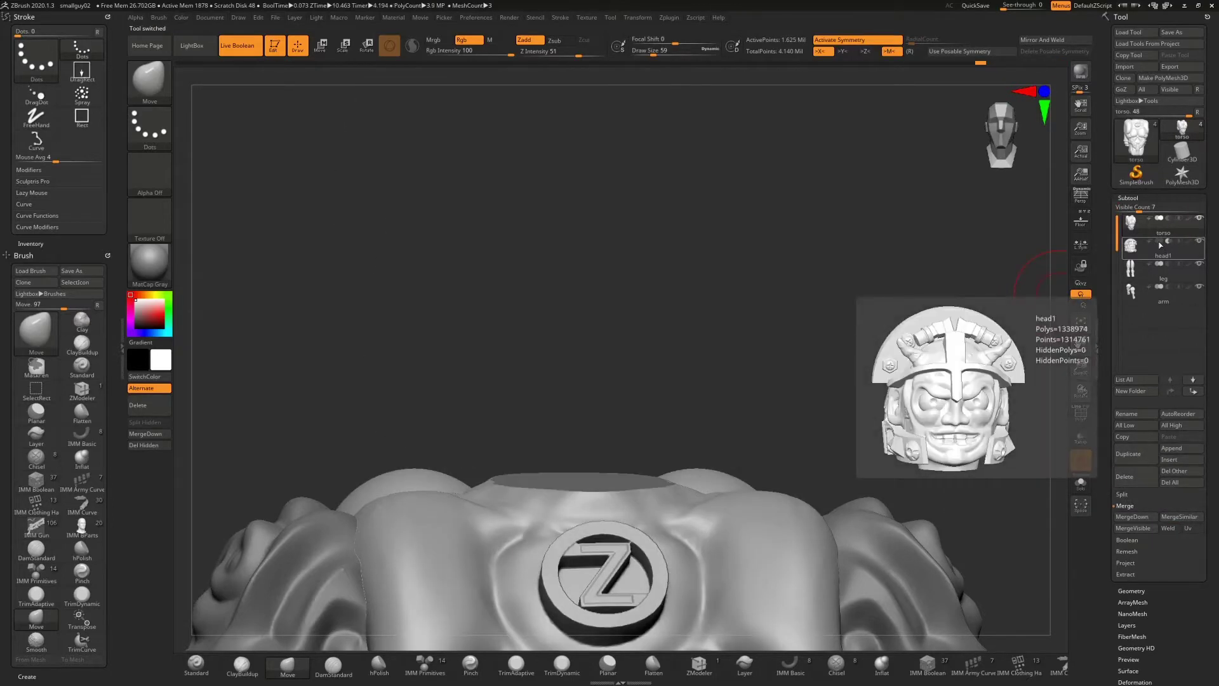
click(1160, 243)
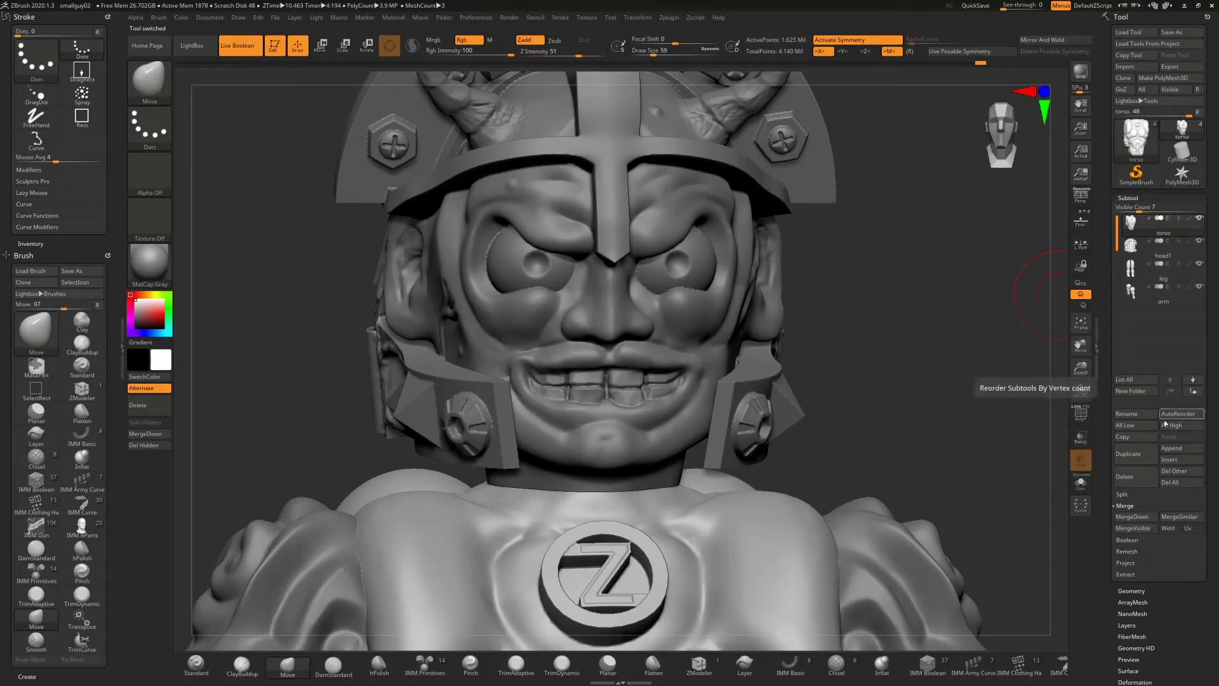
click(1133, 456)
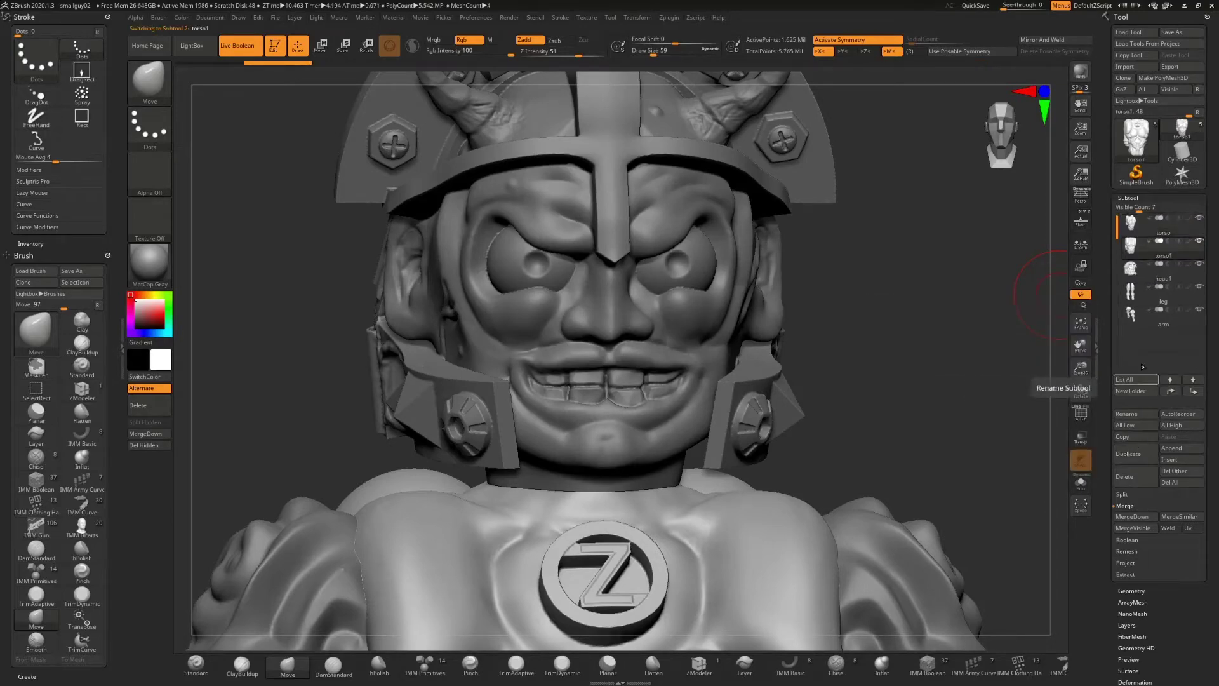
click(1140, 478)
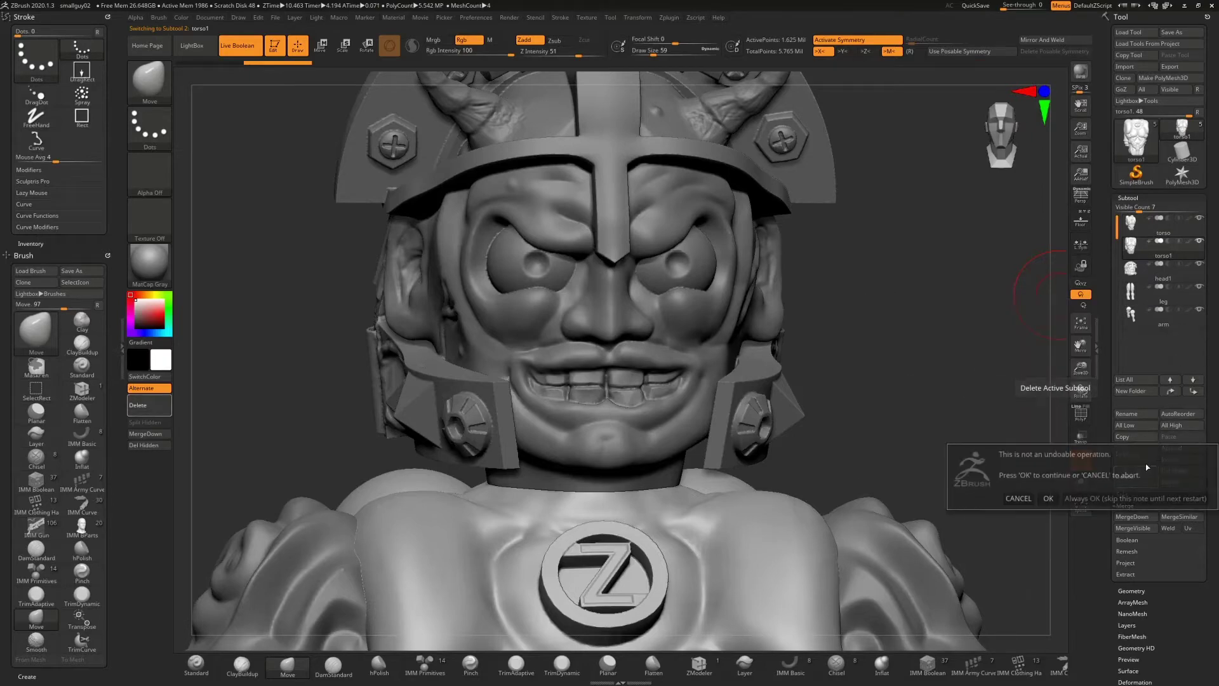
click(1049, 497)
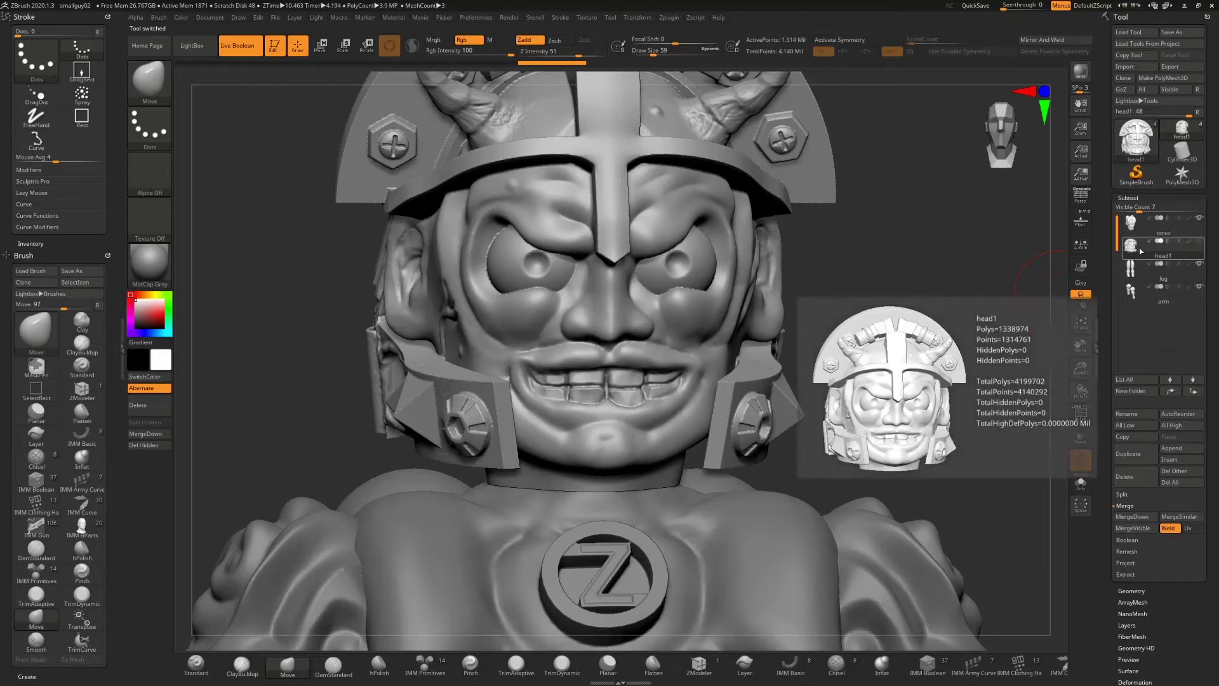
- Duplicate head1, place the copy above the torso in the subtool order, and leave head1 below it as a hidden subtractive
click(1137, 451)
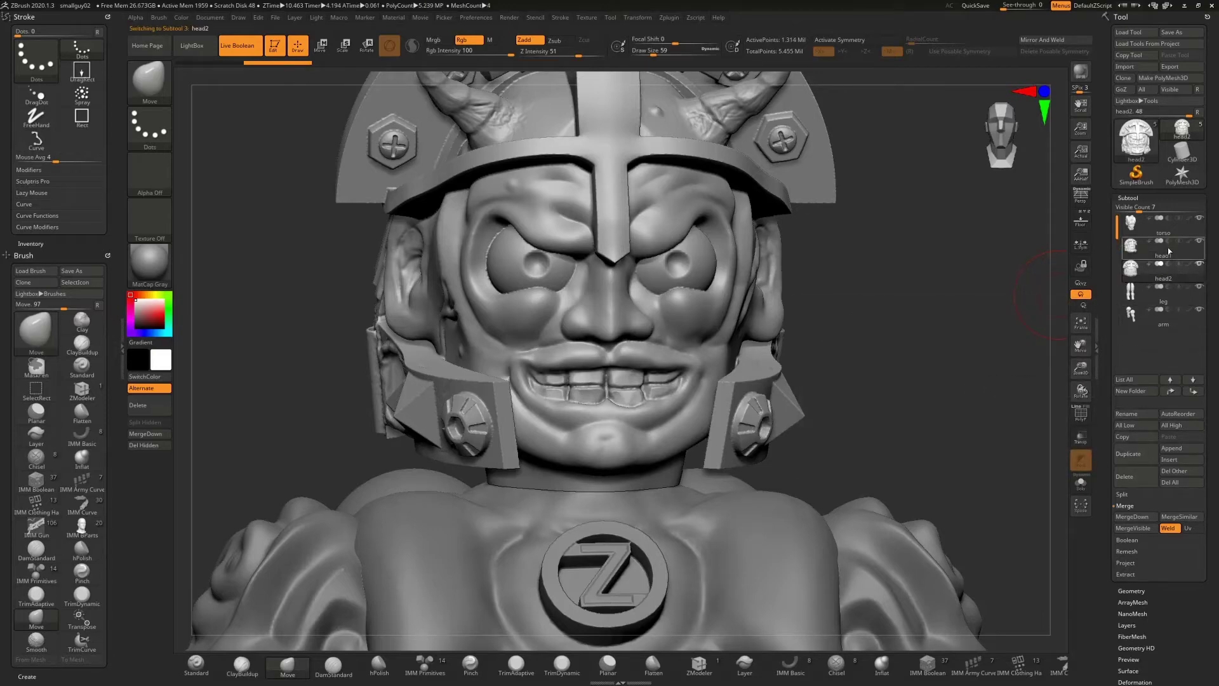
mouse_move(1153, 273)
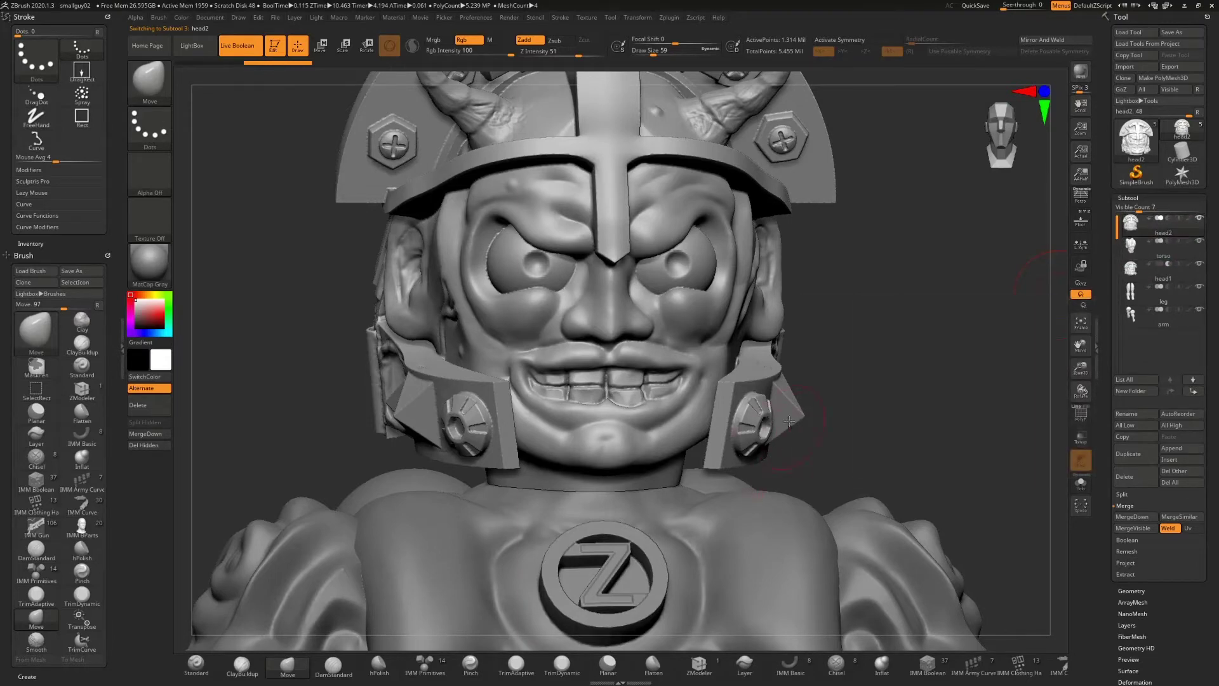
drag(889, 363, 943, 363)
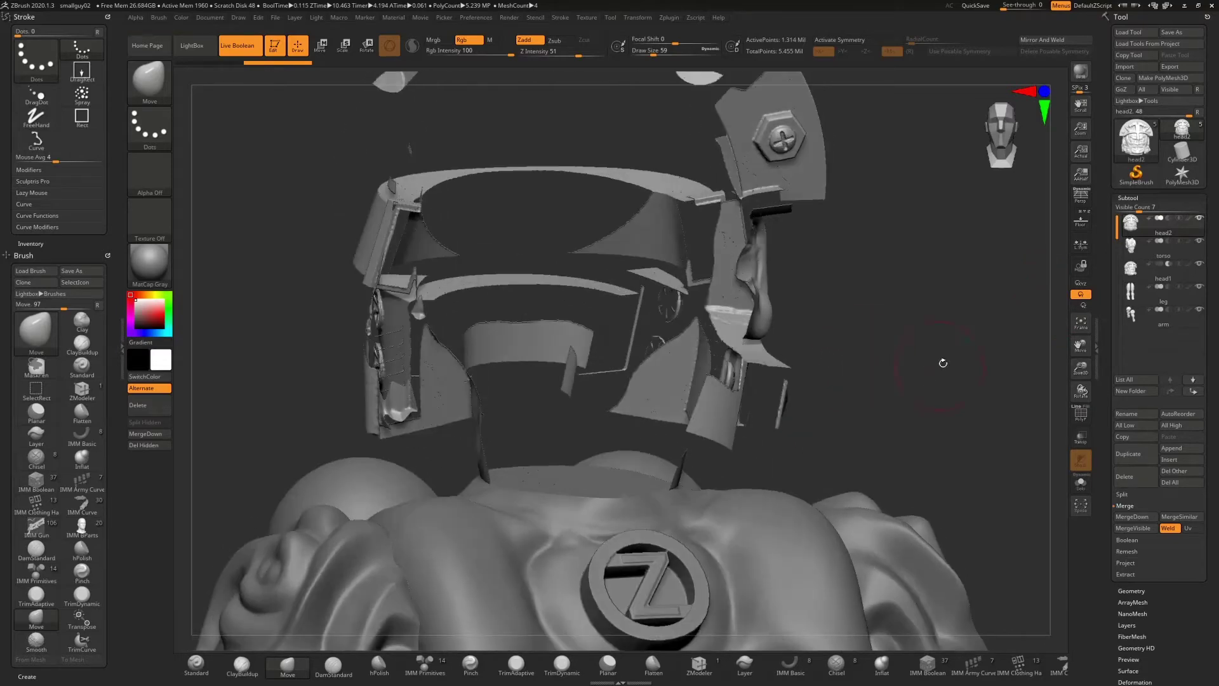
click(1200, 265)
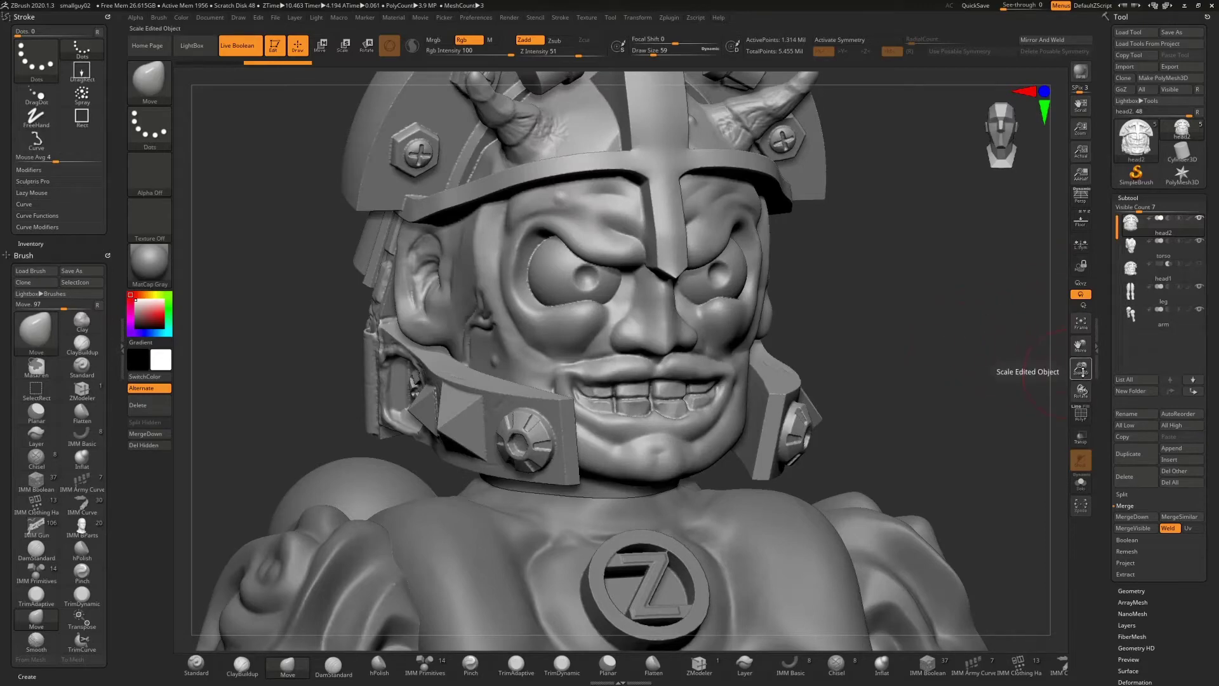
- Move both arms of the arm subtool symmetrically outward, slightly away from the torso
drag(1083, 372, 1077, 458)
alt+drag(901, 395, 879, 192)
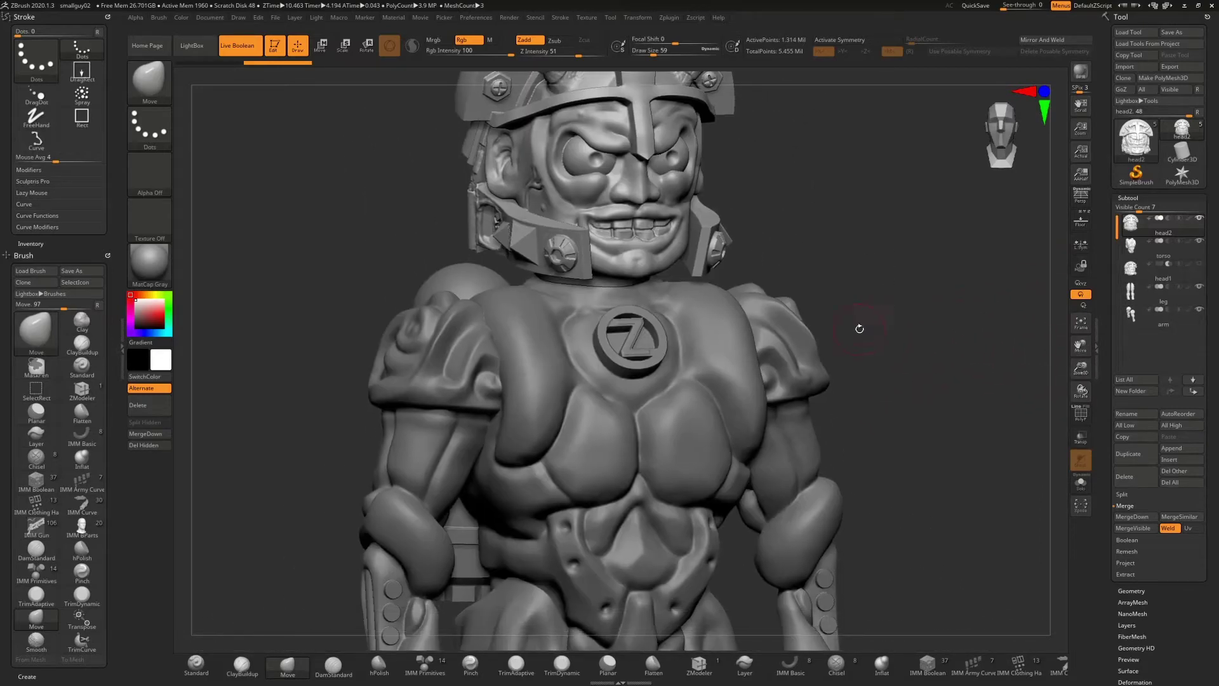
mouse_move(859, 329)
mouse_down()
mouse_move(880, 311)
mouse_move(869, 309)
mouse_up()
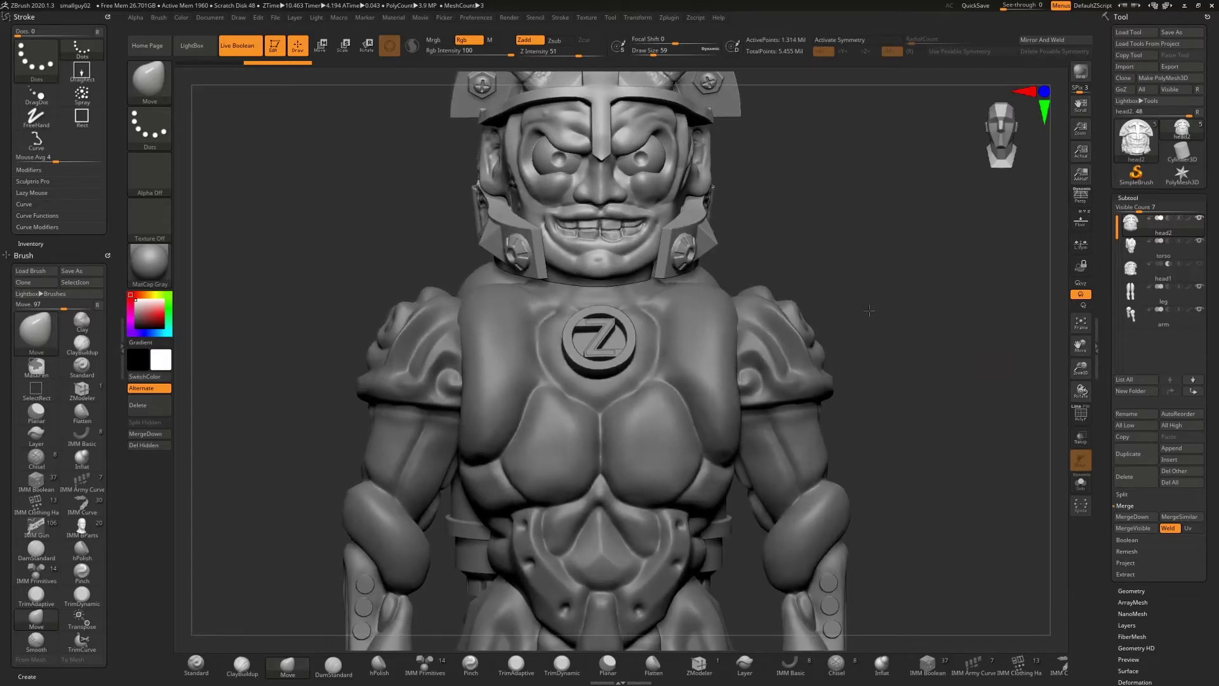
click(1139, 320)
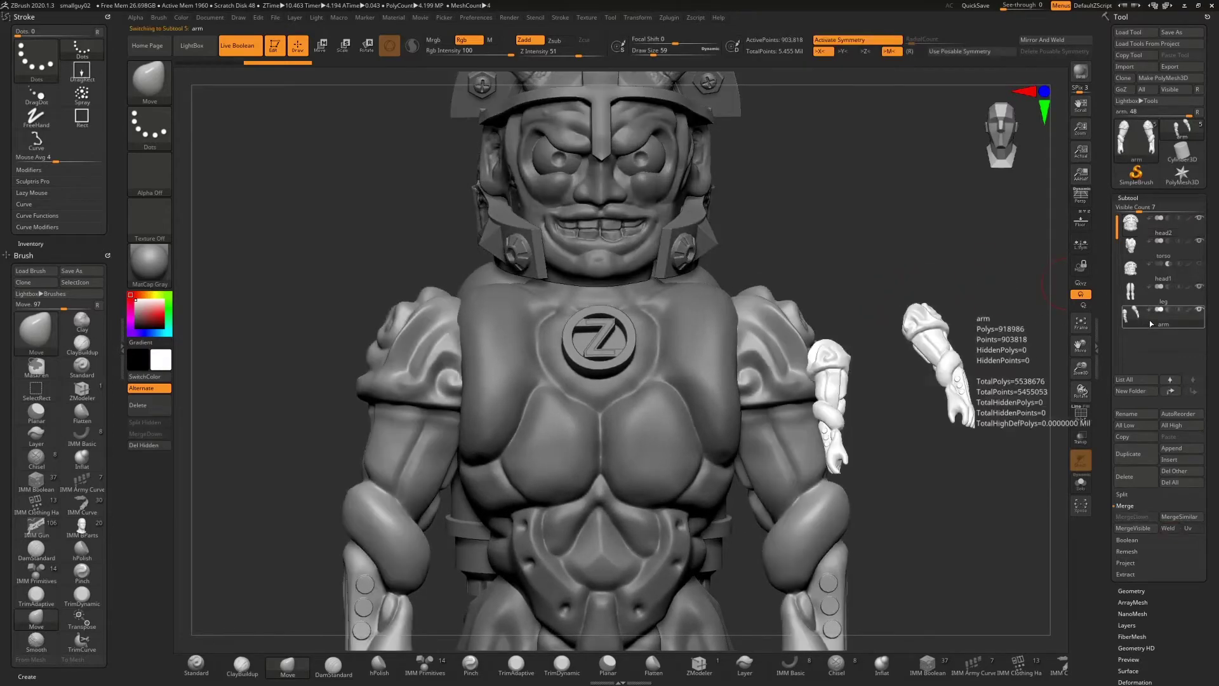
click(321, 46)
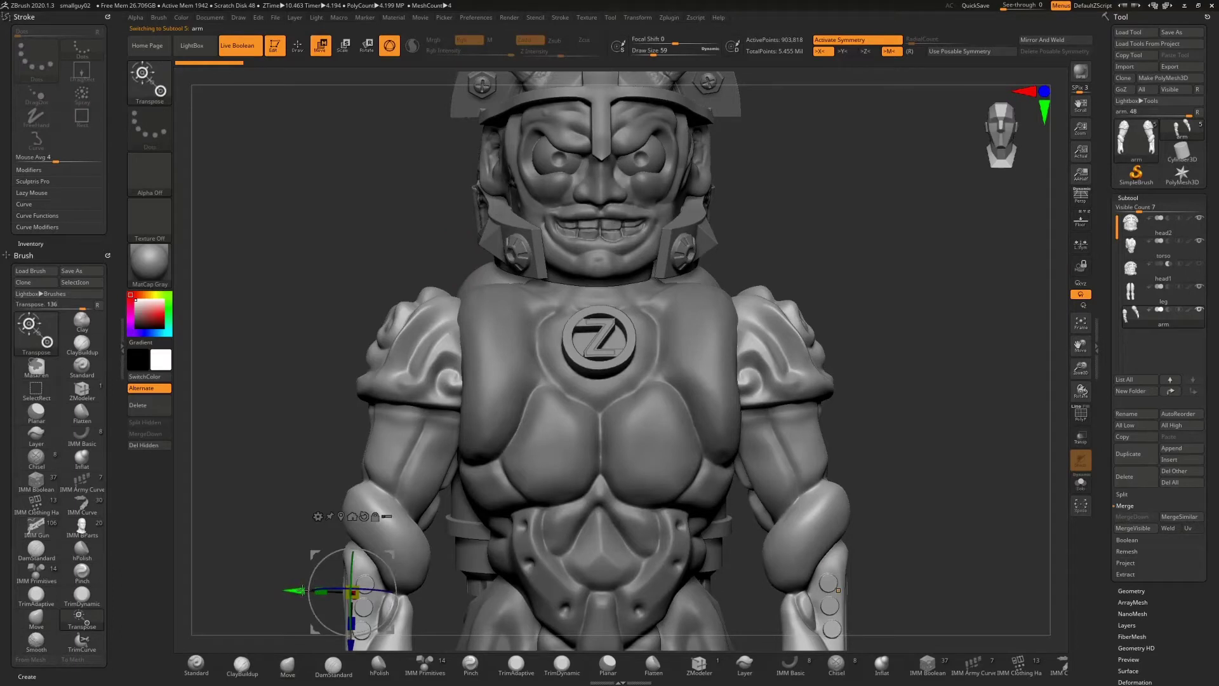
drag(301, 590, 279, 590)
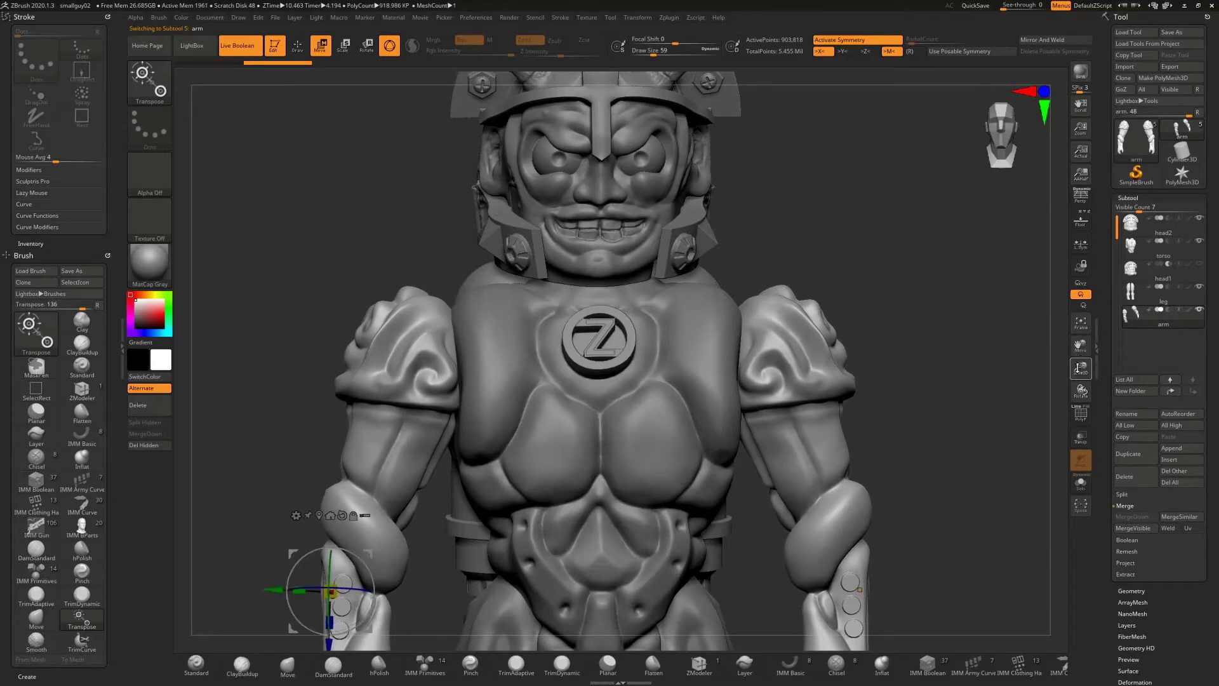
- Hide the torso subtool to expose the inner sides of the shoulders
drag(1077, 369, 1077, 353)
alt+drag(717, 393, 768, 264)
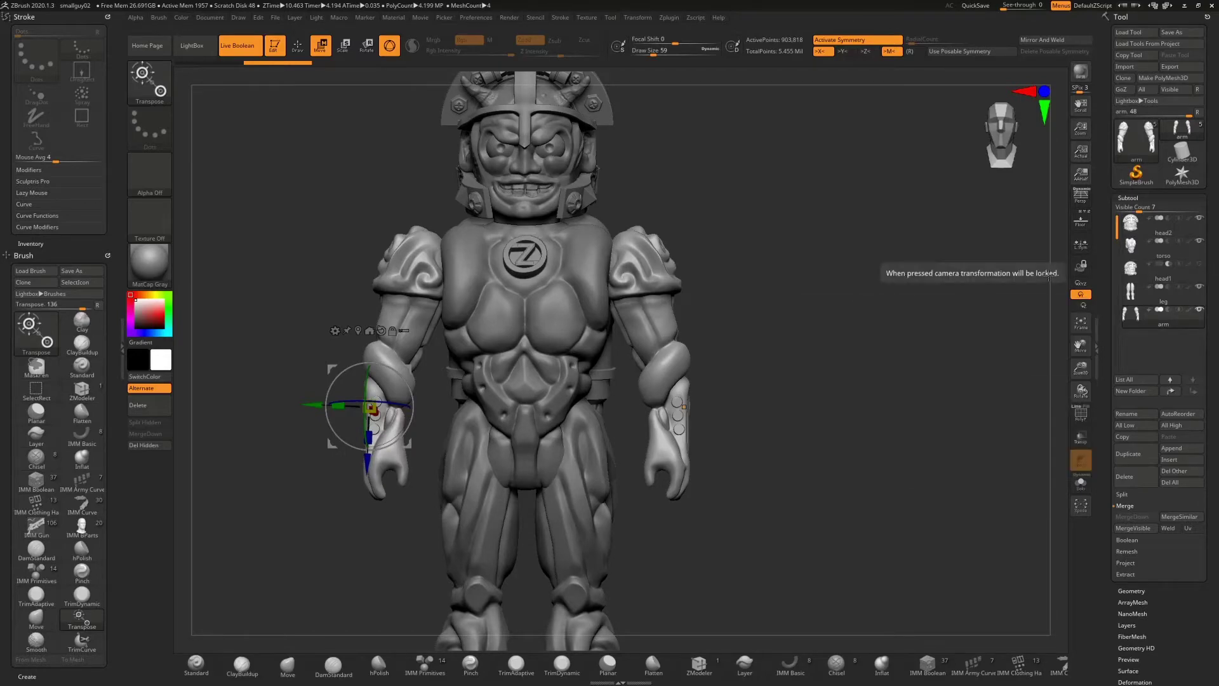
mouse_move(906, 380)
mouse_down()
mouse_move(959, 394)
mouse_move(907, 384)
mouse_up()
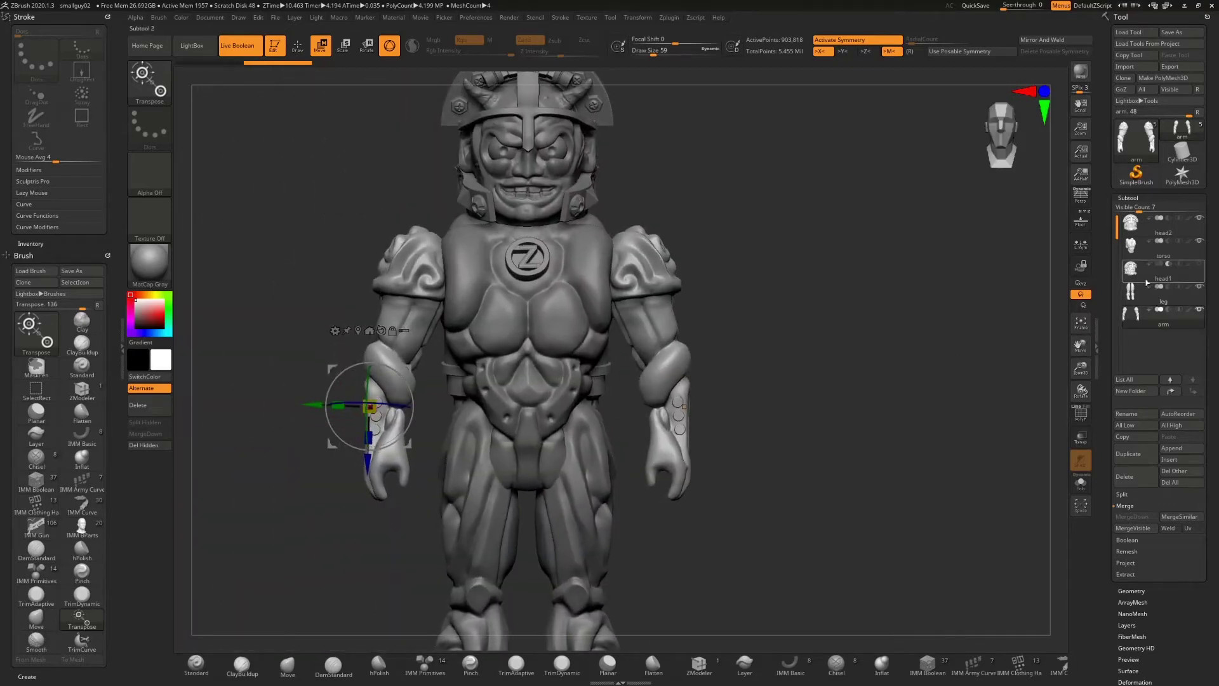
click(1199, 241)
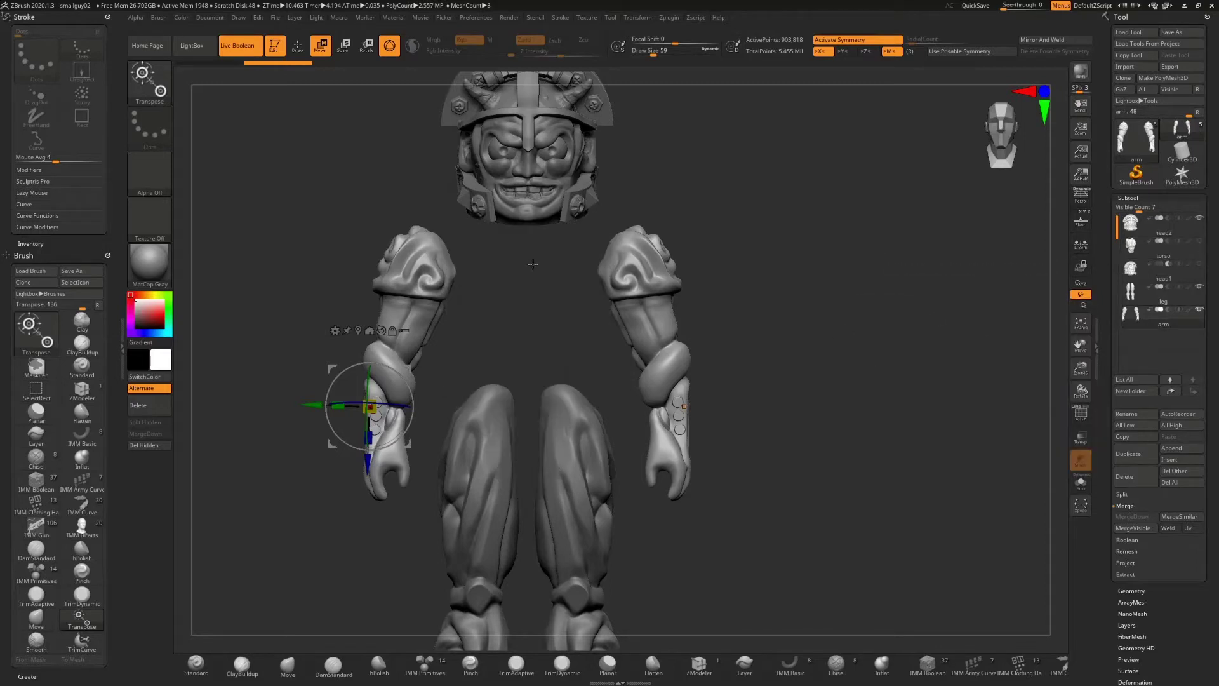
mouse_move(552, 293)
mouse_down()
mouse_move(527, 291)
mouse_move(549, 288)
mouse_up()
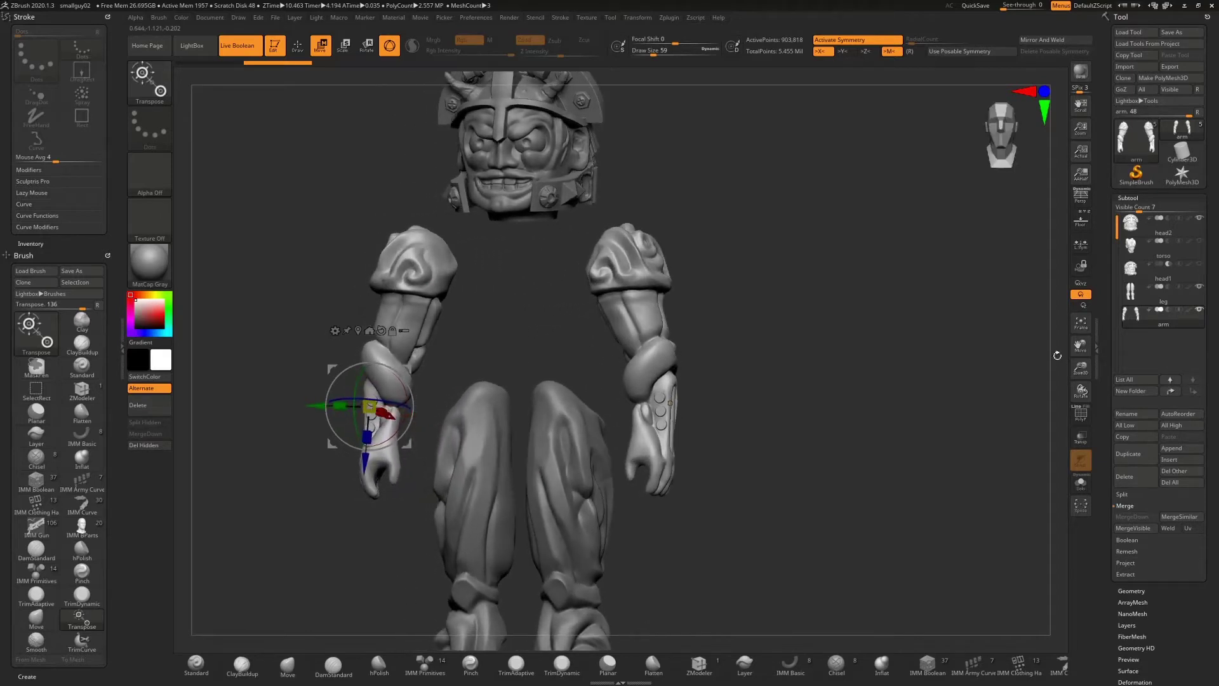
- Insert a Cylinder3D as a new subtool and rotate it onto its side so its axis runs across the figure
click(1177, 460)
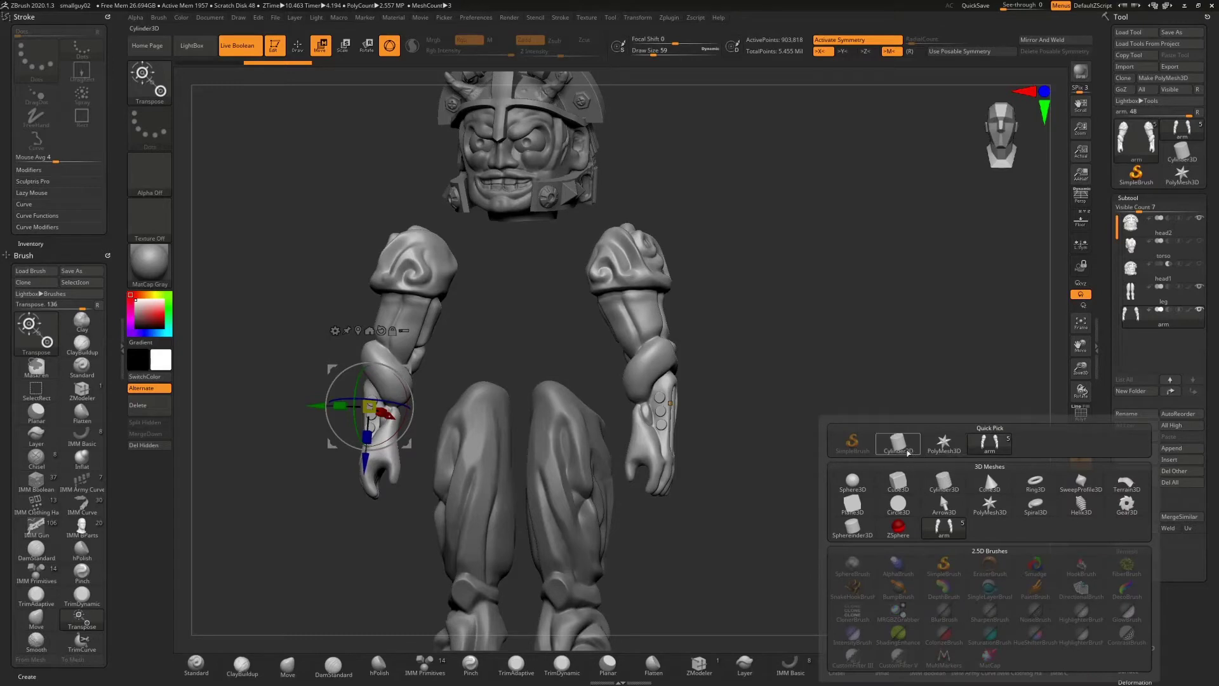
click(944, 481)
shift+drag(780, 402, 576, 363)
drag(704, 326, 620, 361)
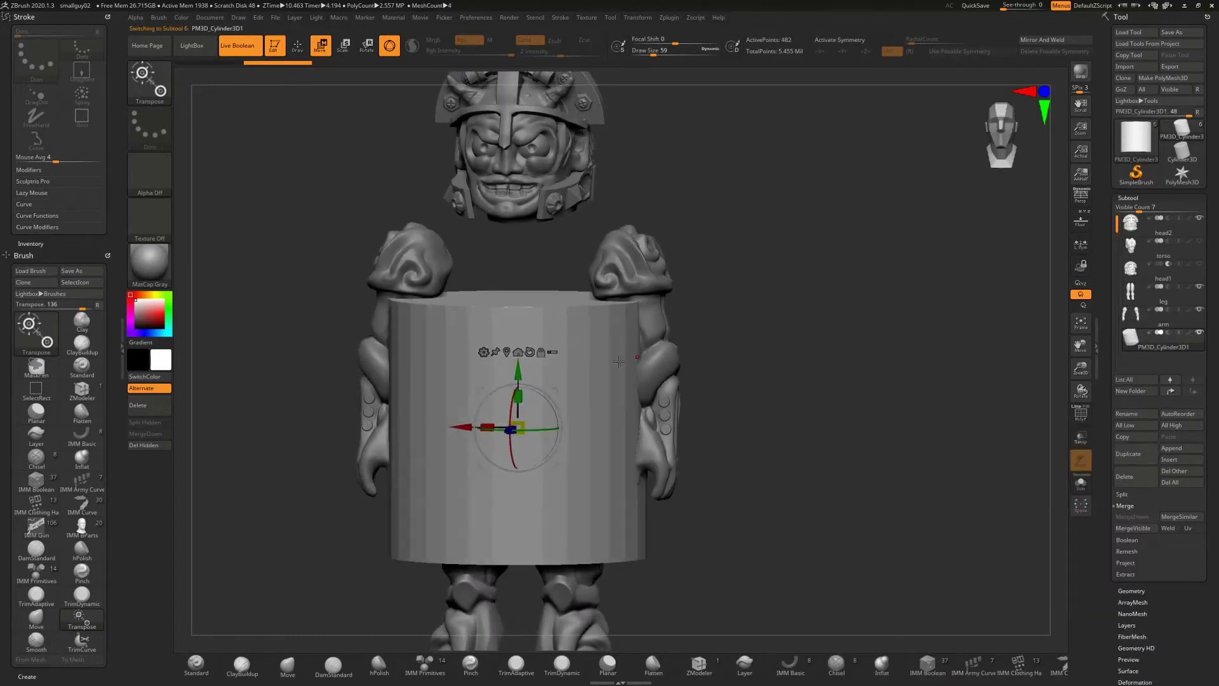
drag(537, 392, 562, 447)
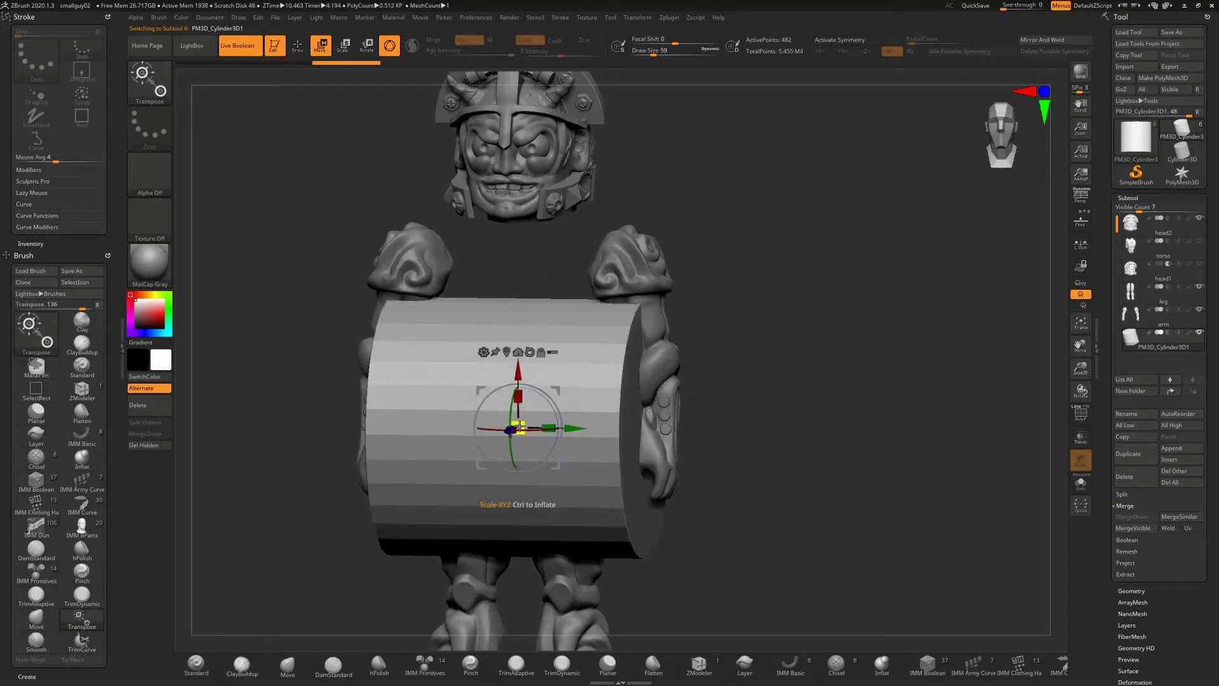
- Scale the cylinder down to a small disc and move it up to the inner side of the figure's right shoulder
drag(519, 427, 440, 424)
drag(519, 427, 454, 424)
drag(517, 369, 518, 210)
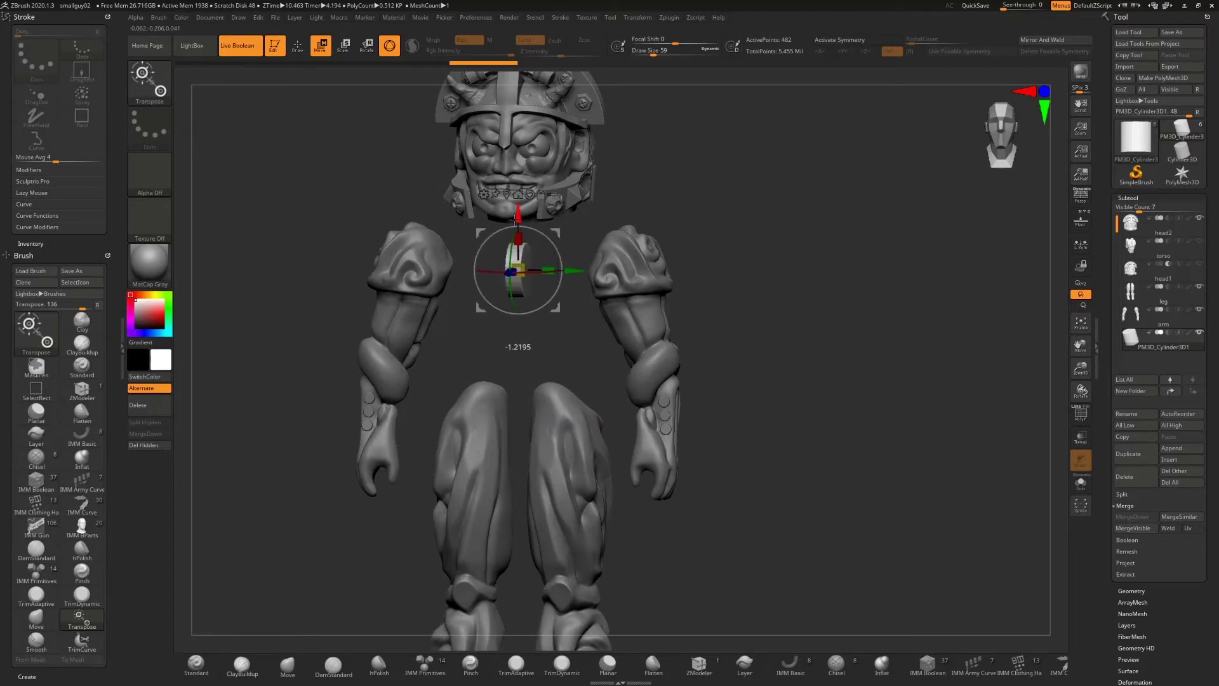
drag(576, 268, 497, 257)
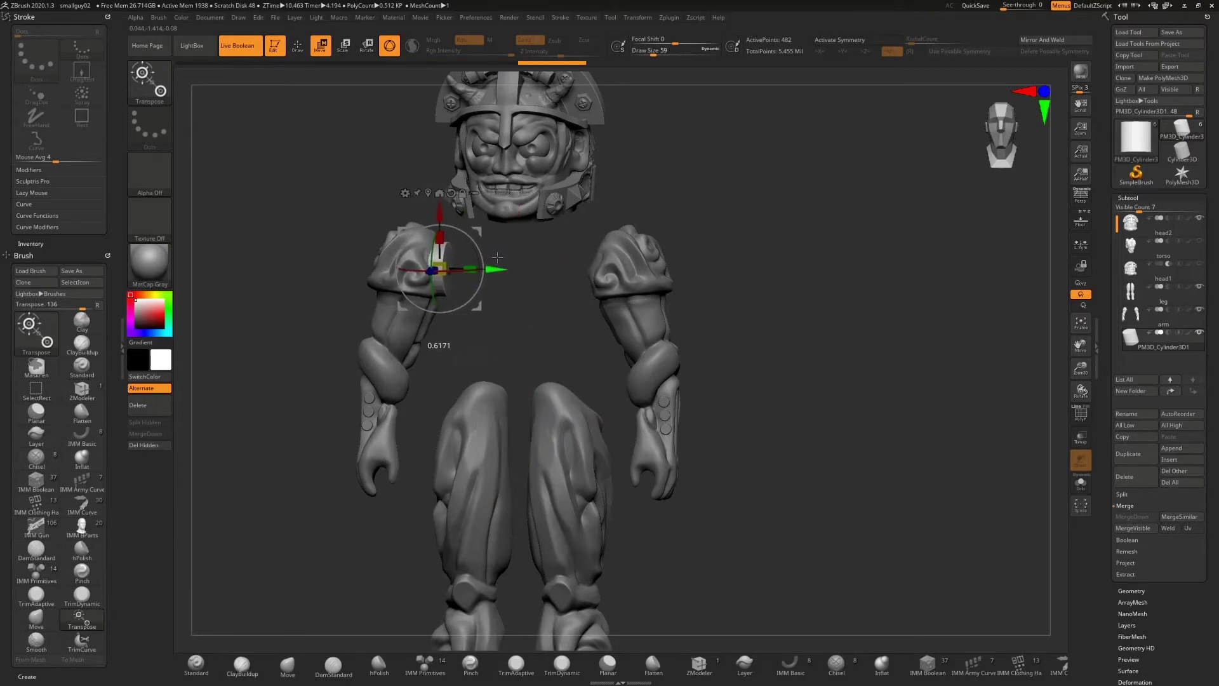
- Fine-tune the disc's sideways and front-to-back position so it is centred on the inner face of the right shoulder
drag(1082, 367, 1081, 467)
drag(501, 324, 553, 343)
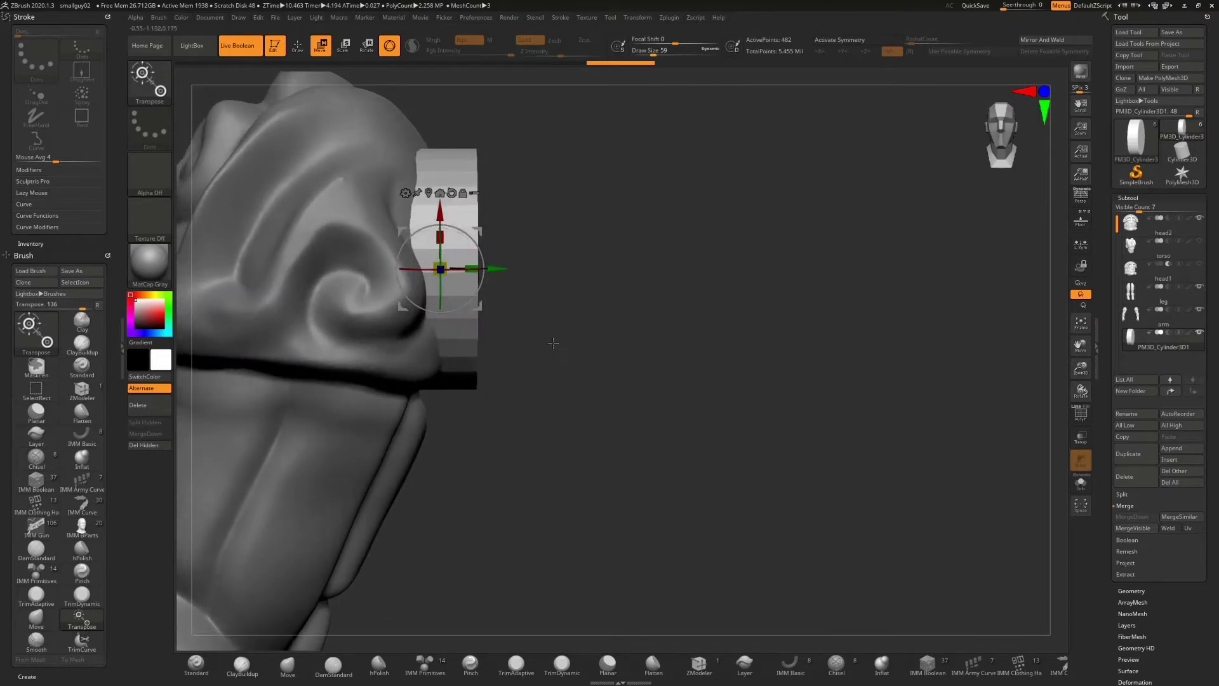
drag(501, 270, 487, 268)
drag(608, 269, 437, 195)
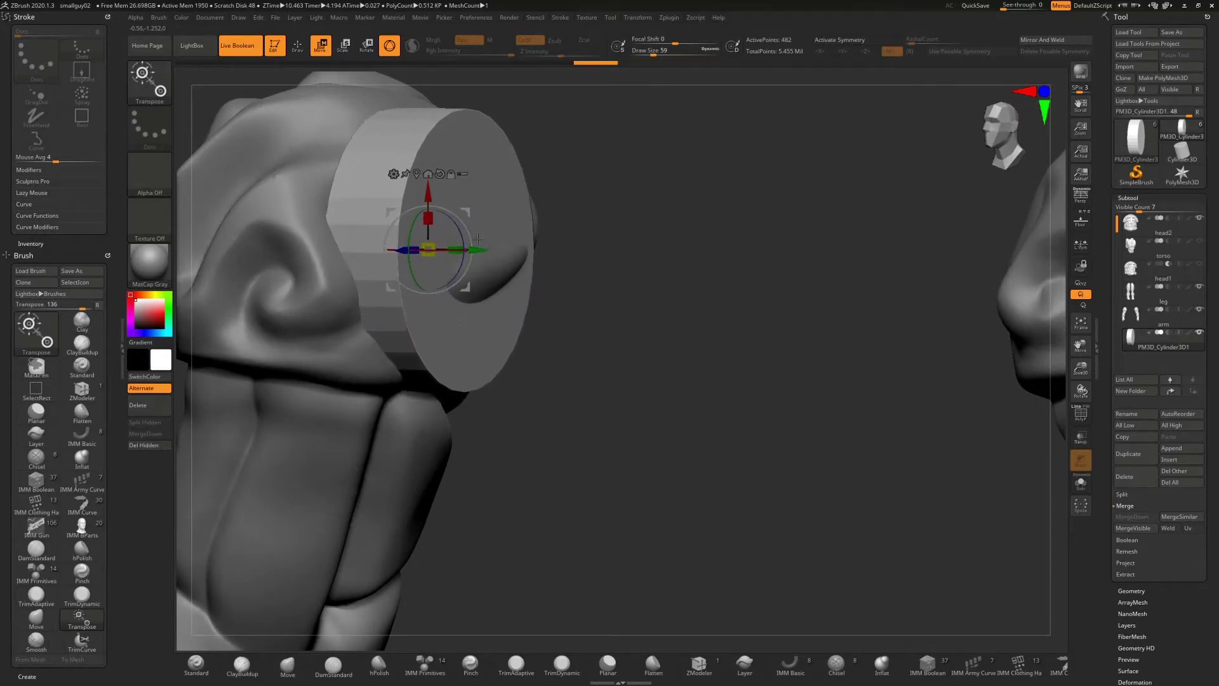
mouse_move(478, 238)
mouse_down()
mouse_move(623, 254)
mouse_move(612, 268)
mouse_move(483, 241)
mouse_up()
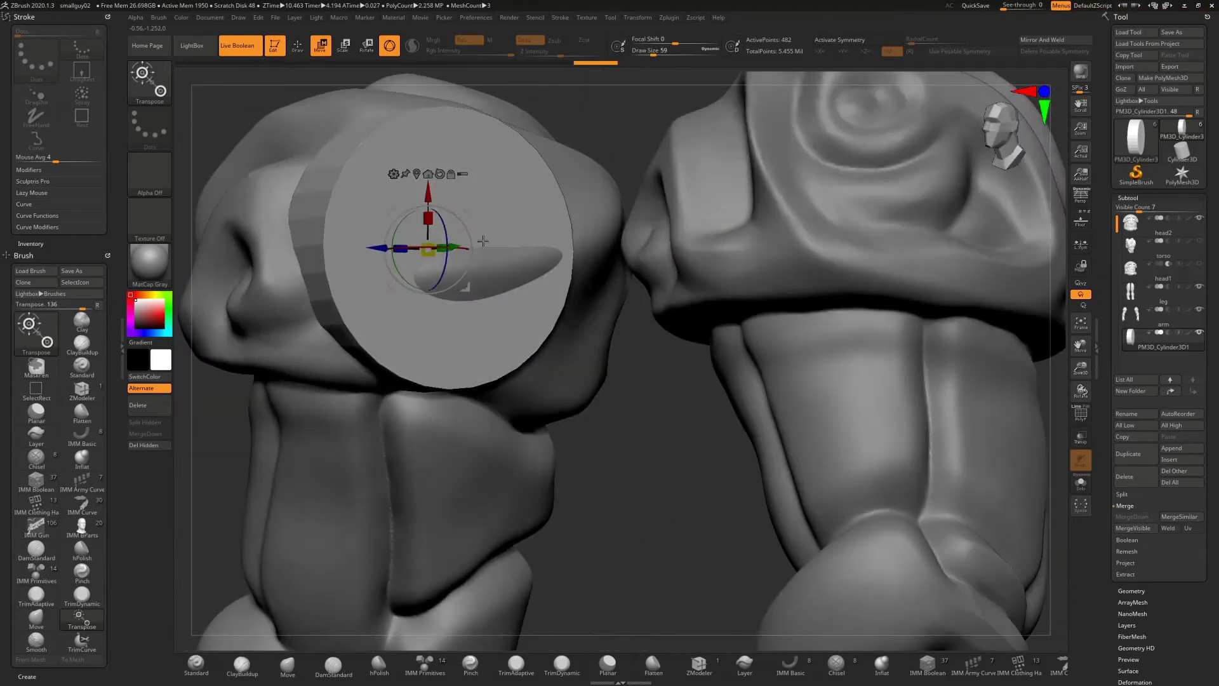
drag(376, 249, 422, 261)
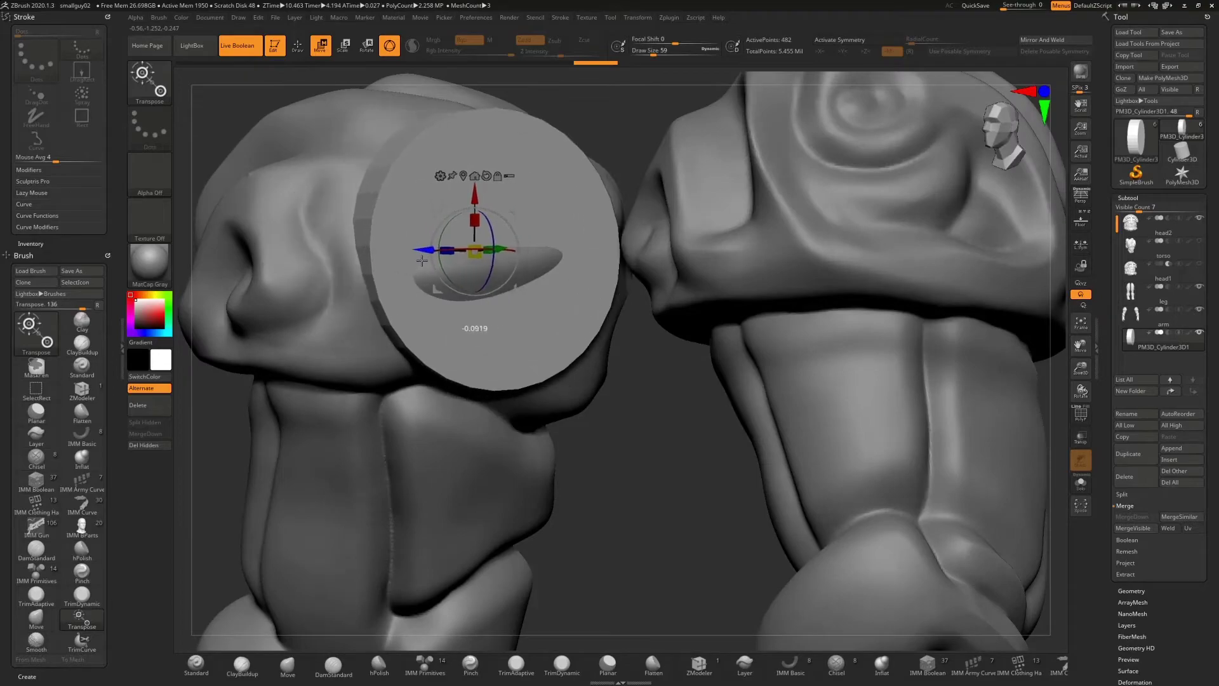
- On the arm subtool, push the bulge poking through the shoulder disc back inside with the Move brush
drag(614, 454, 924, 409)
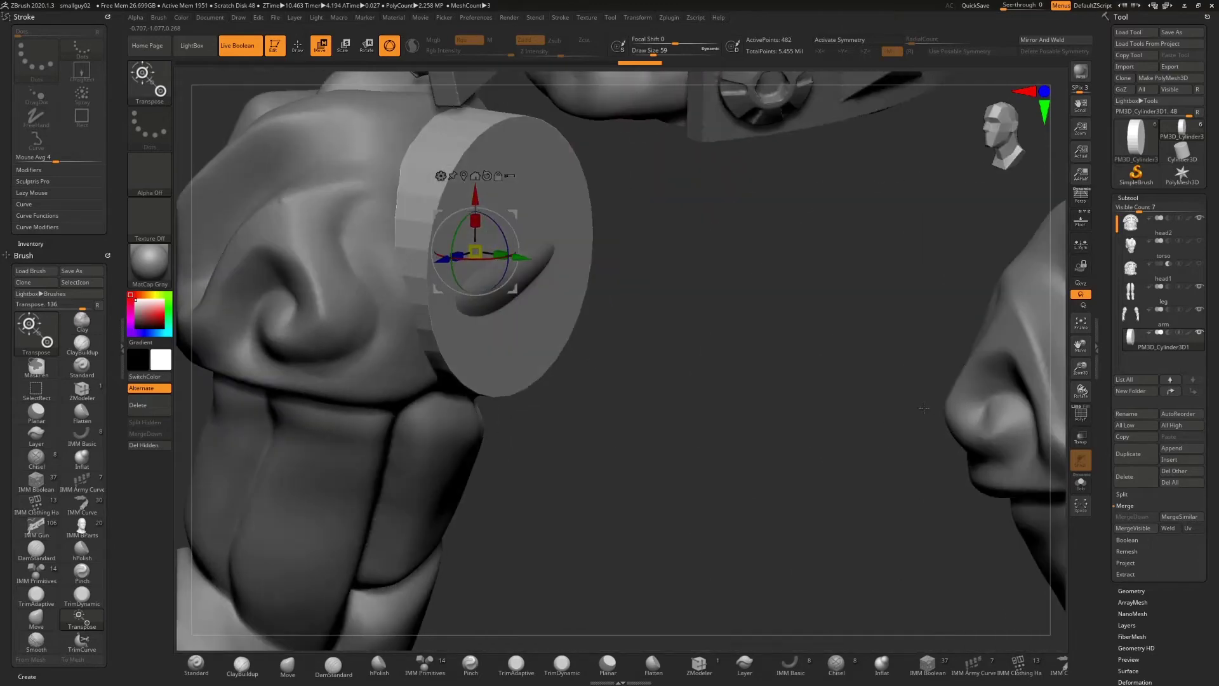
drag(1084, 367, 1009, 292)
drag(908, 273, 732, 247)
drag(1081, 368, 1090, 483)
click(1142, 311)
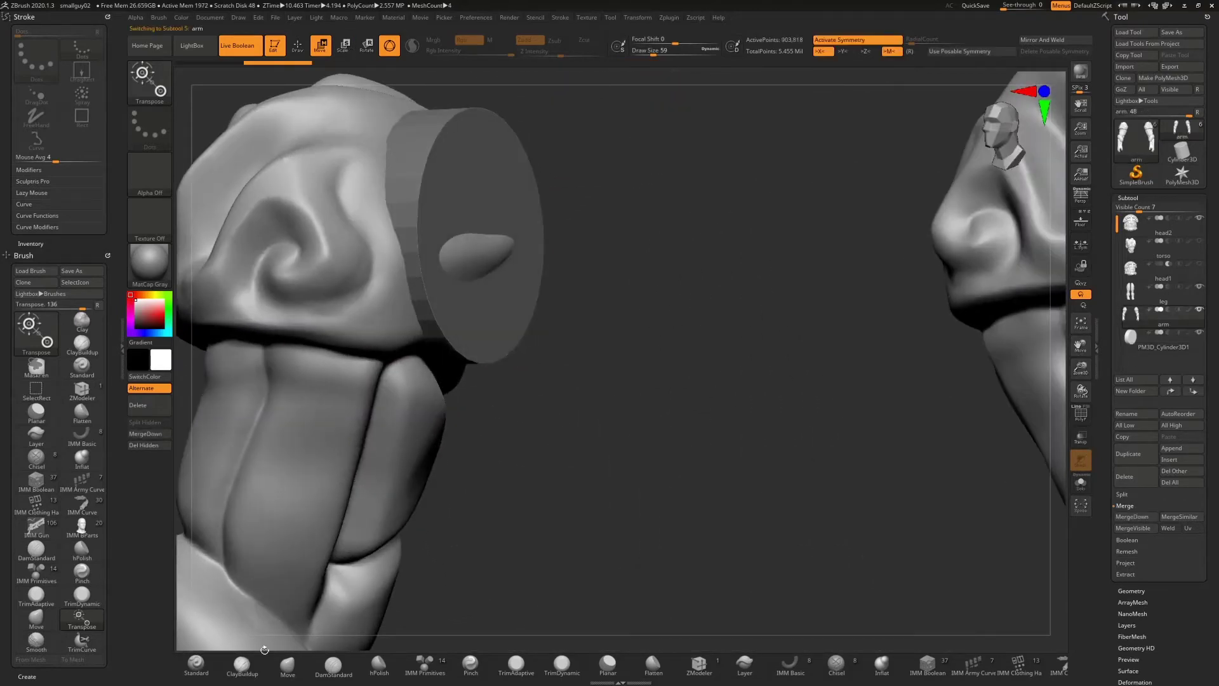
click(285, 668)
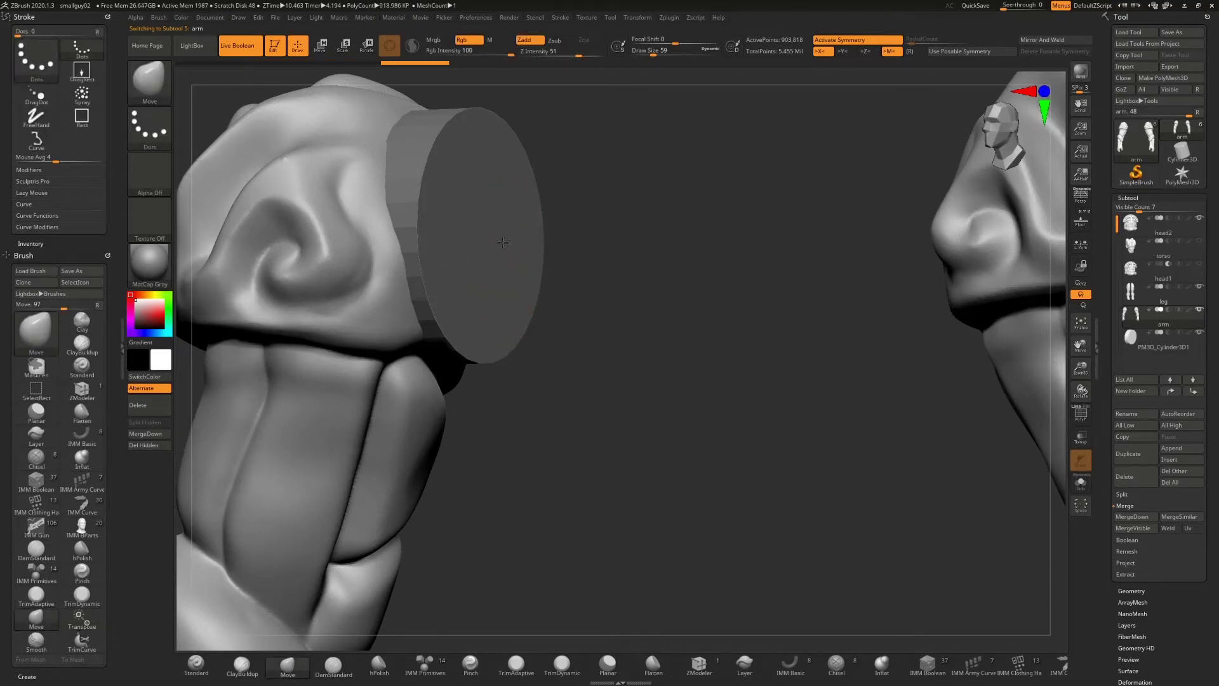
drag(595, 277, 1016, 344)
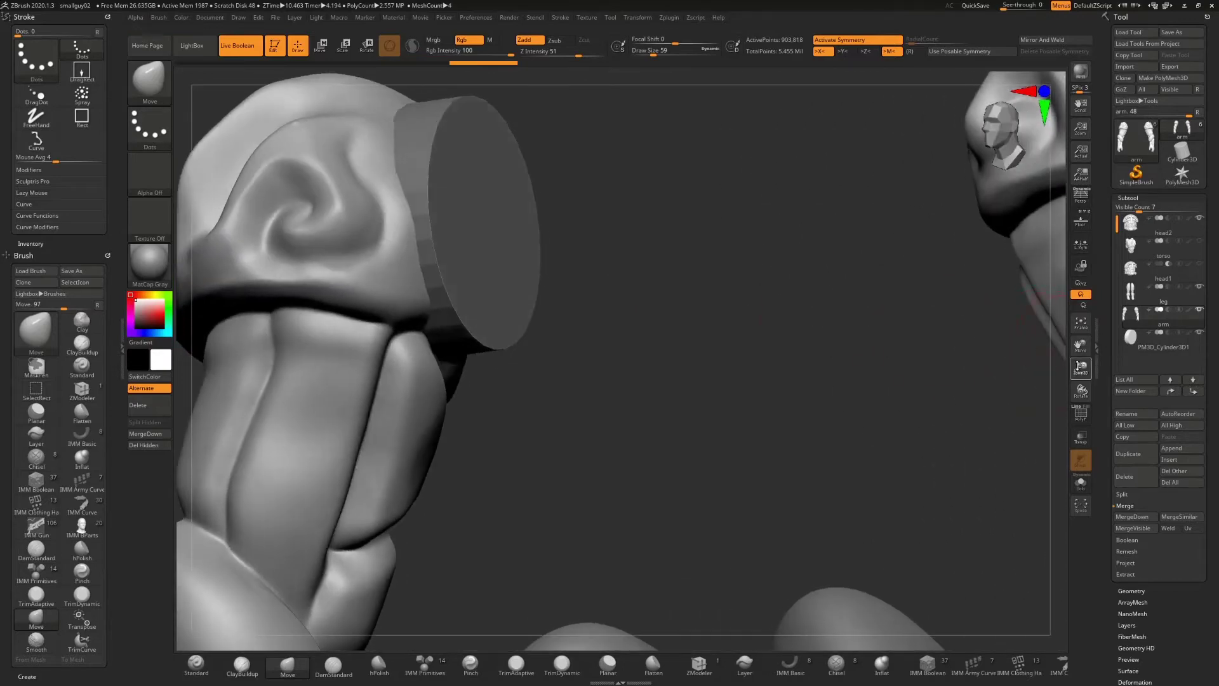
- Mirror and weld the arm subtool and the shoulder disc so both sides of the figure match
drag(1078, 366, 1056, 295)
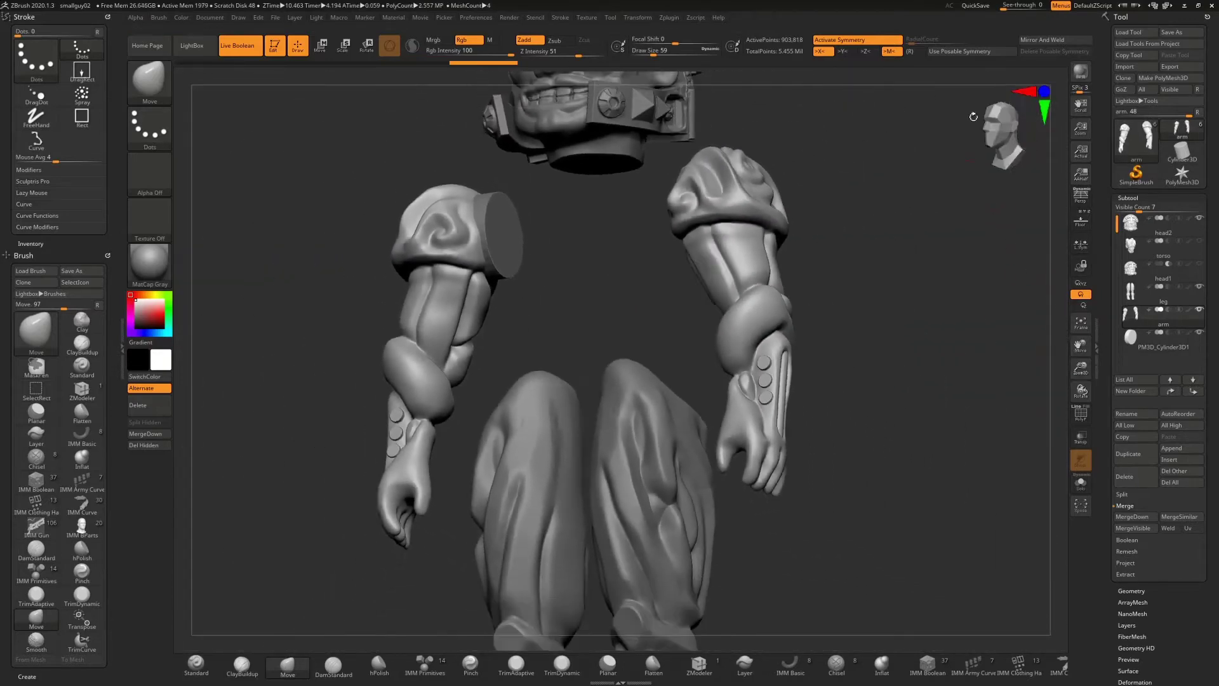
click(1073, 40)
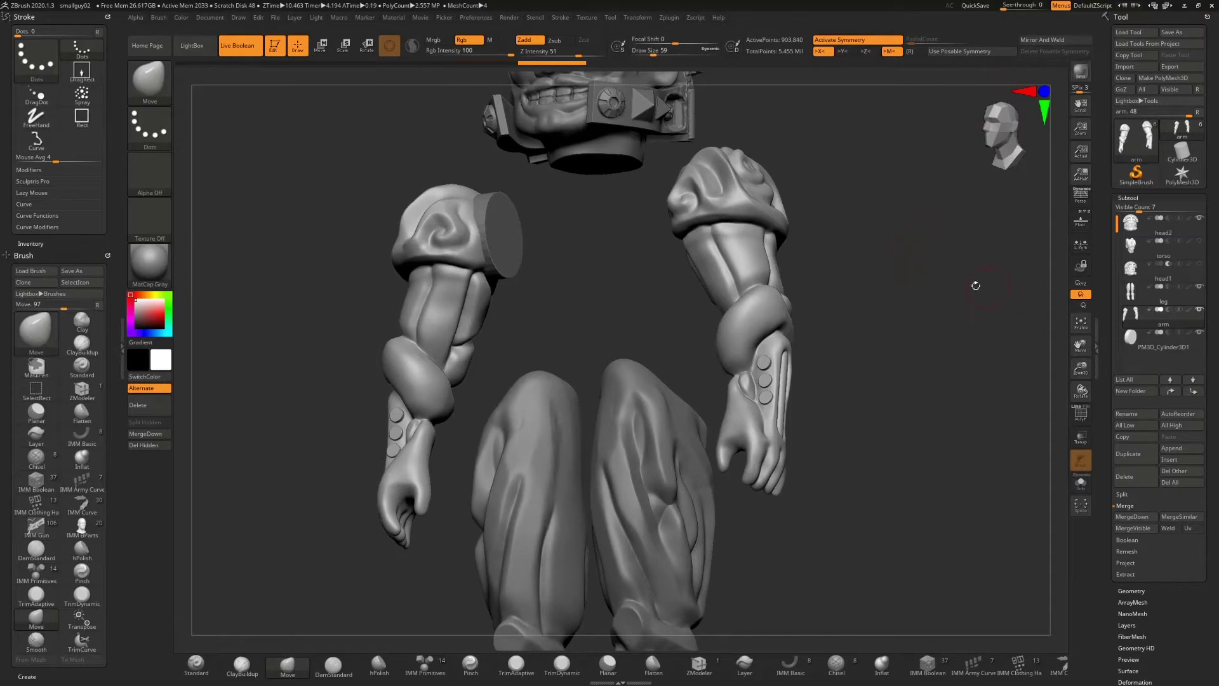
shift+drag(976, 286, 959, 294)
click(1132, 341)
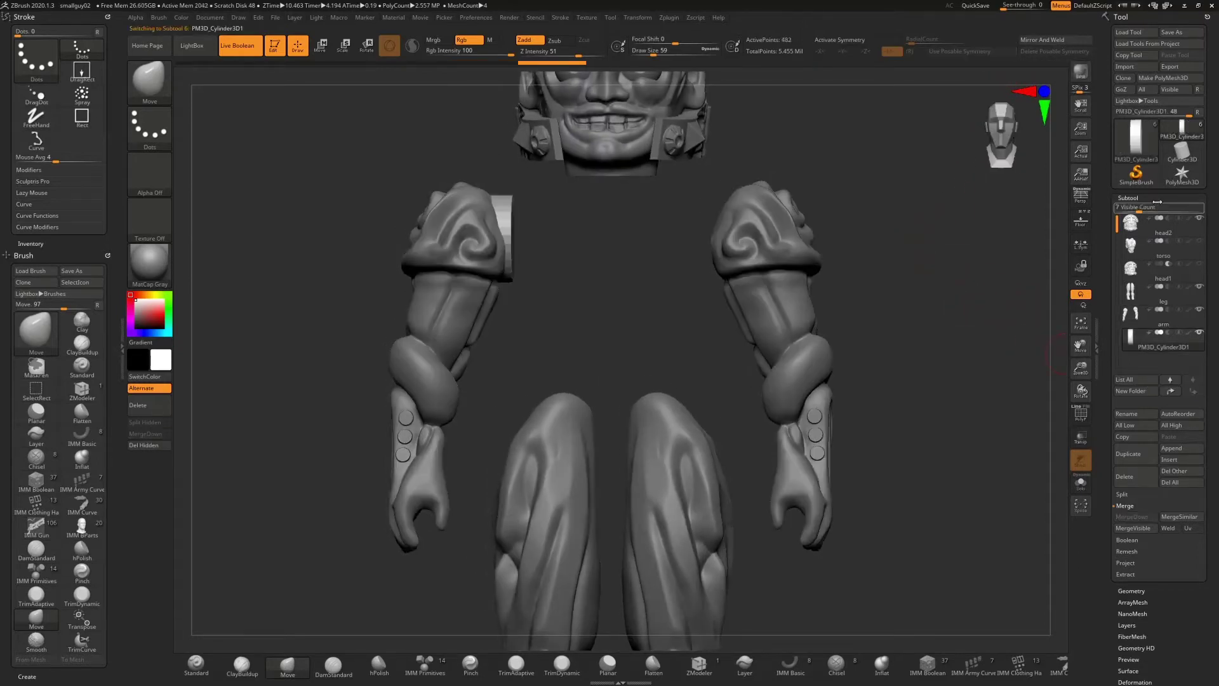
click(1053, 41)
shift+drag(857, 204, 862, 218)
- Merge the disc subtool down into the arm subtool and remesh the combined arms with DynaMesh
click(1145, 323)
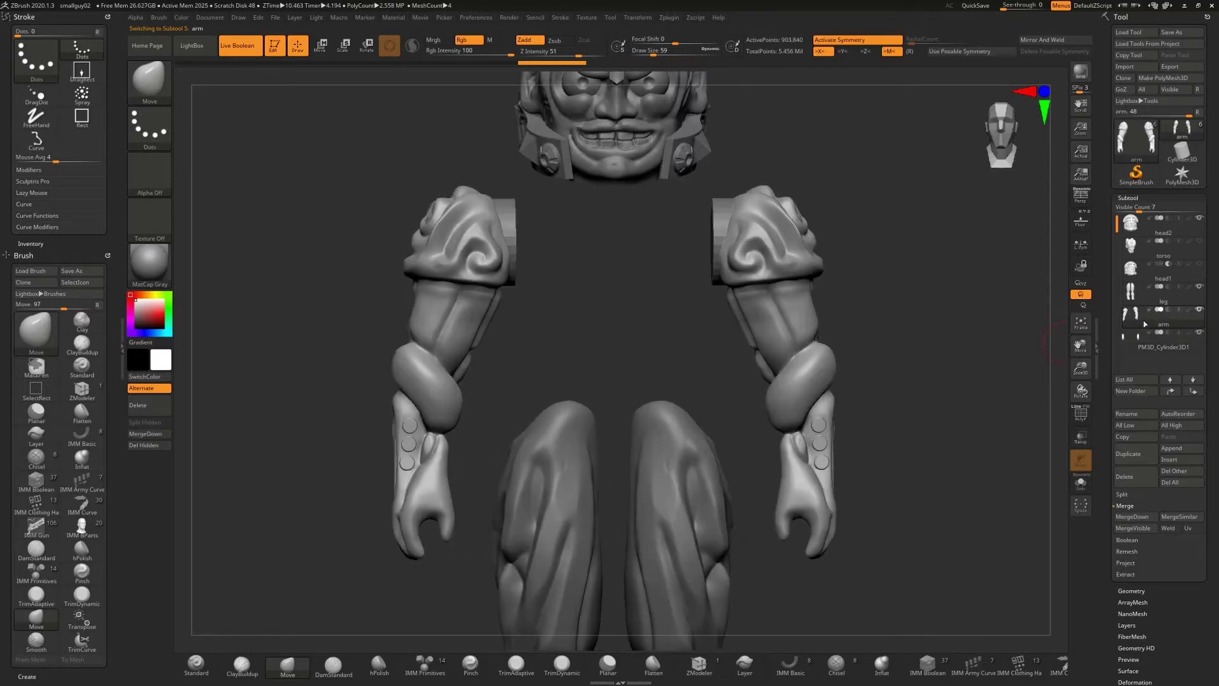
click(1130, 519)
click(1048, 541)
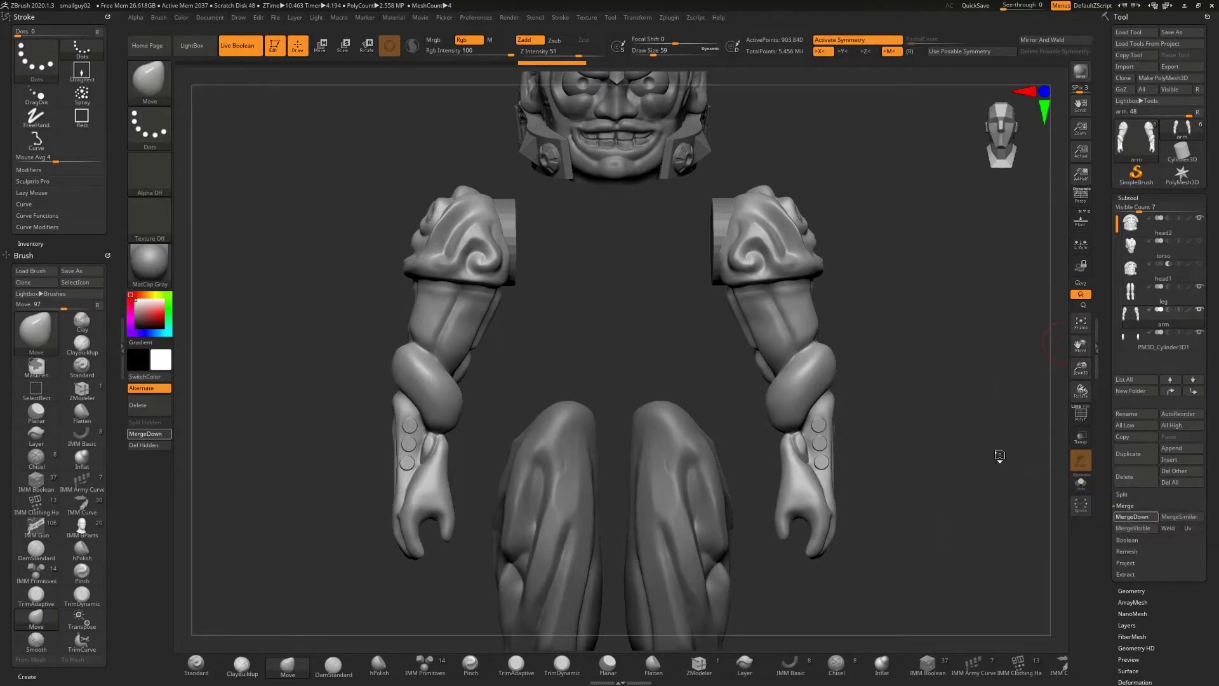
mouse_move(894, 283)
ctrl+mouse_down()
mouse_move(1016, 500)
mouse_move(965, 472)
ctrl+mouse_up()
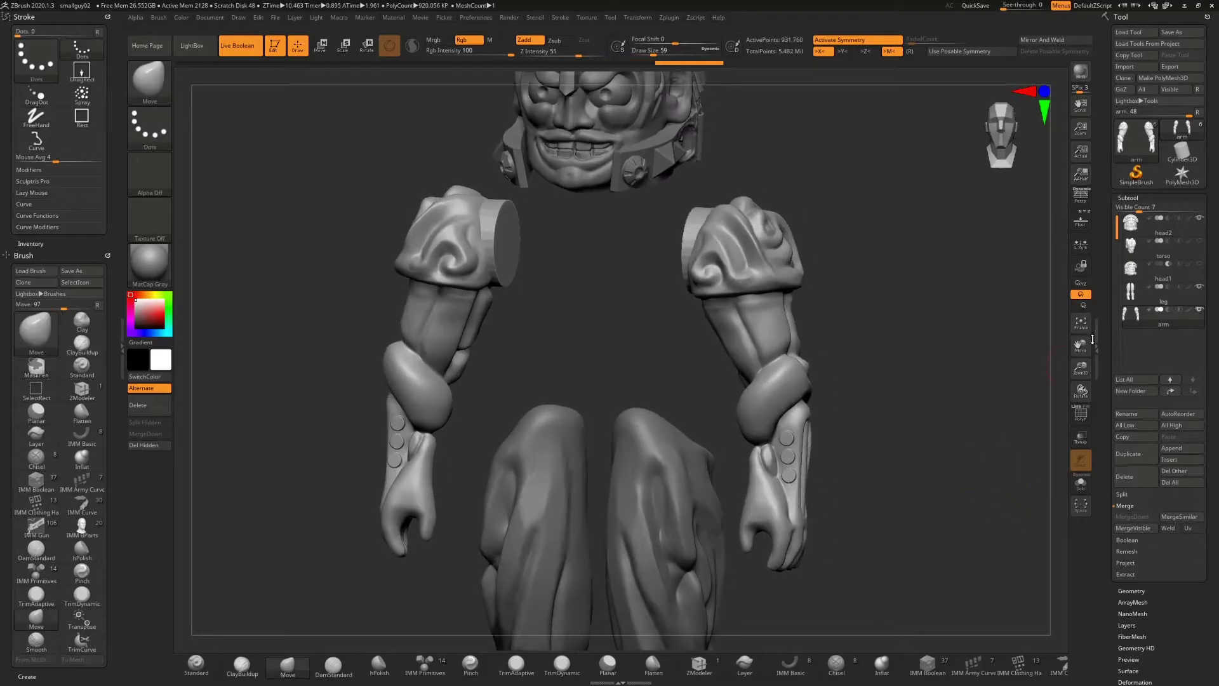
drag(1083, 370, 1041, 327)
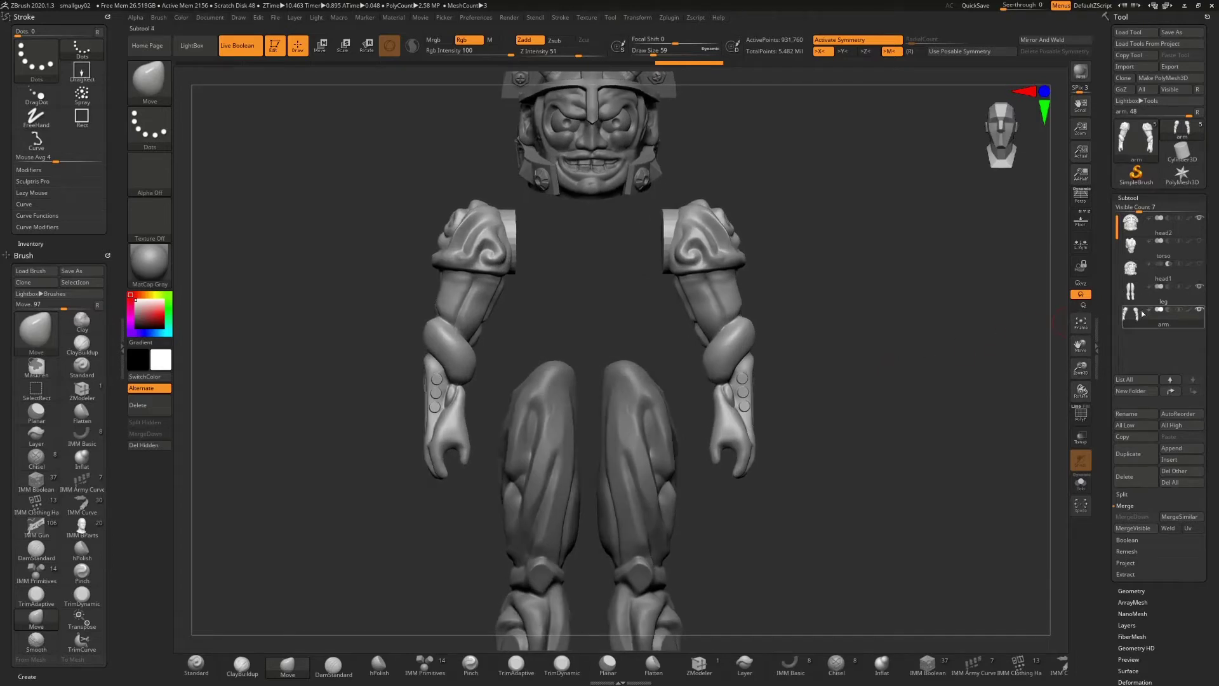
- Duplicate the arm subtool, place the original above the leg subtool as a subtraction, and show the torso with the sockets cut
mouse_move(1140, 321)
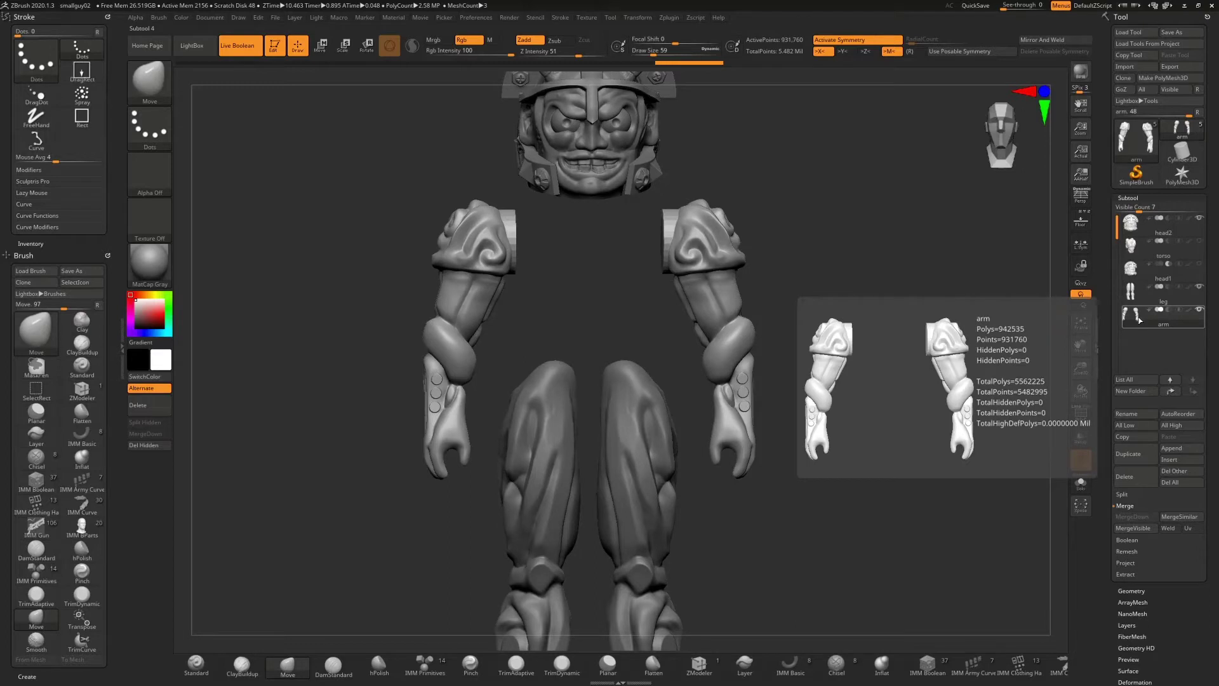
click(1134, 453)
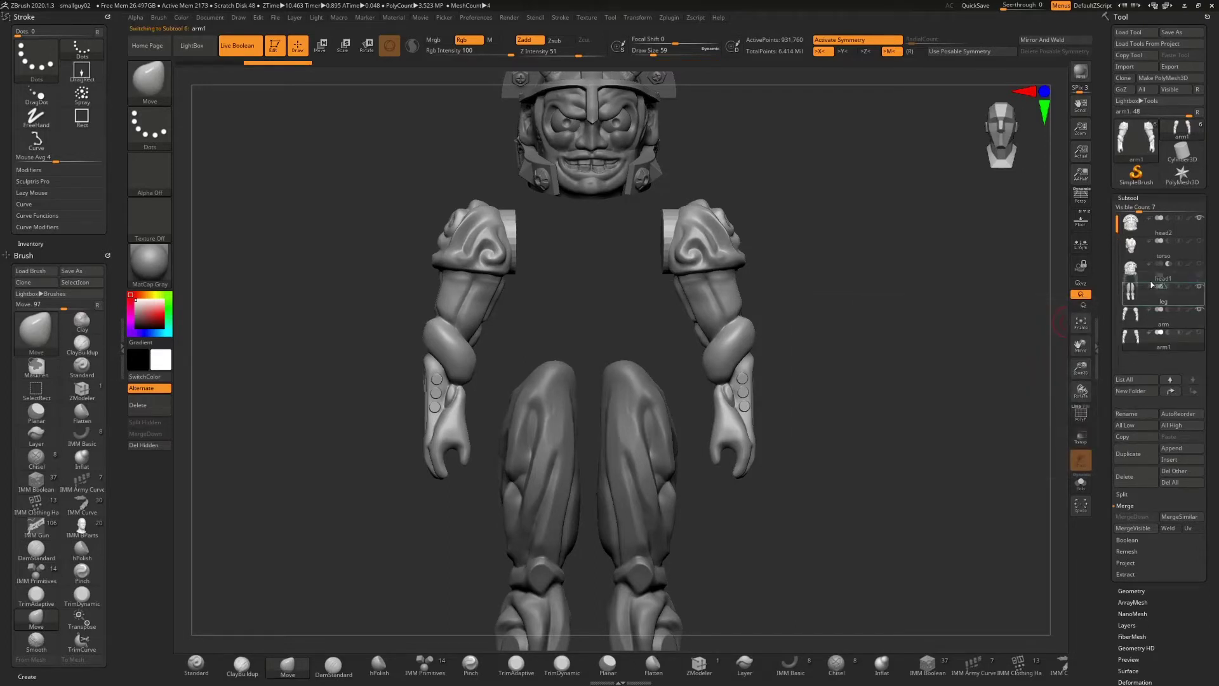
drag(1143, 315, 1167, 289)
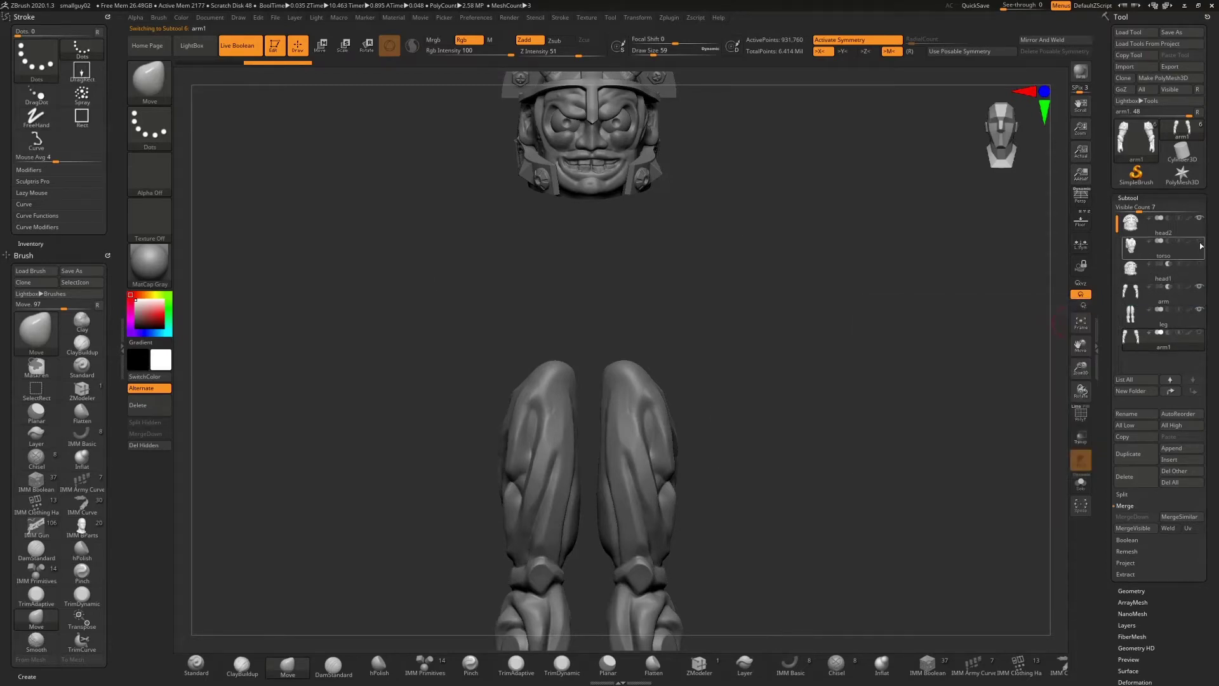
drag(827, 276, 963, 261)
mouse_move(1129, 340)
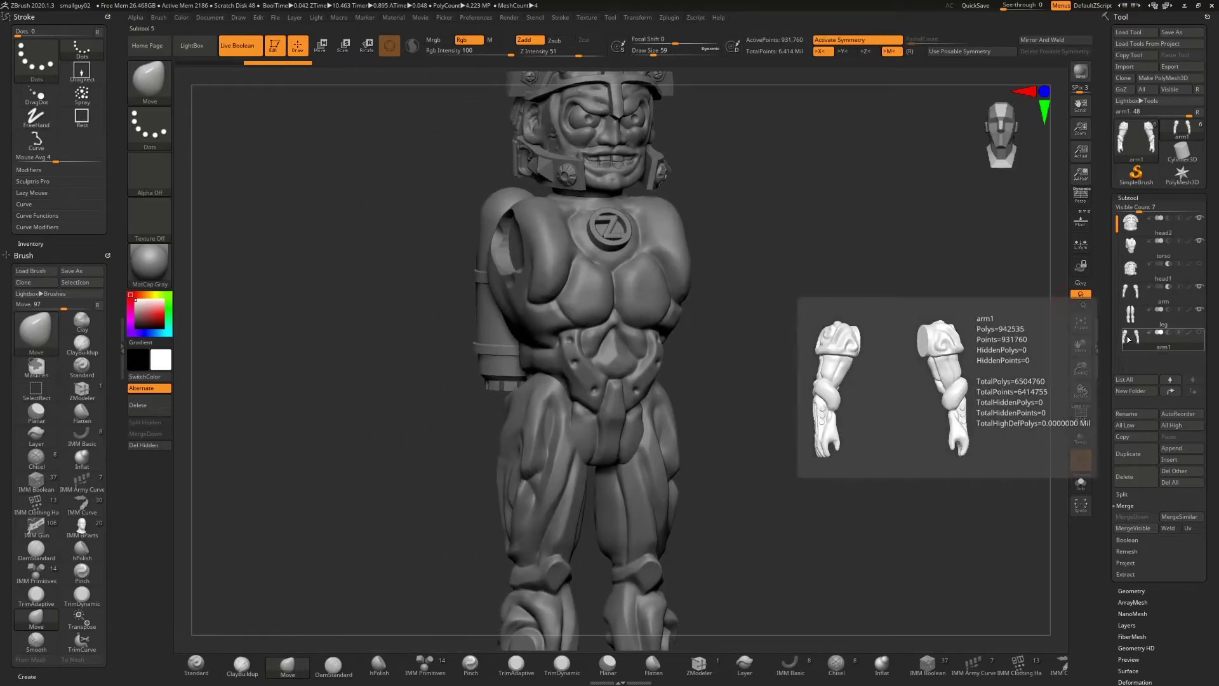
drag(723, 290, 939, 348)
- Try moving the duplicate arms outward from the torso while toggling their Boolean subtraction
key(w)
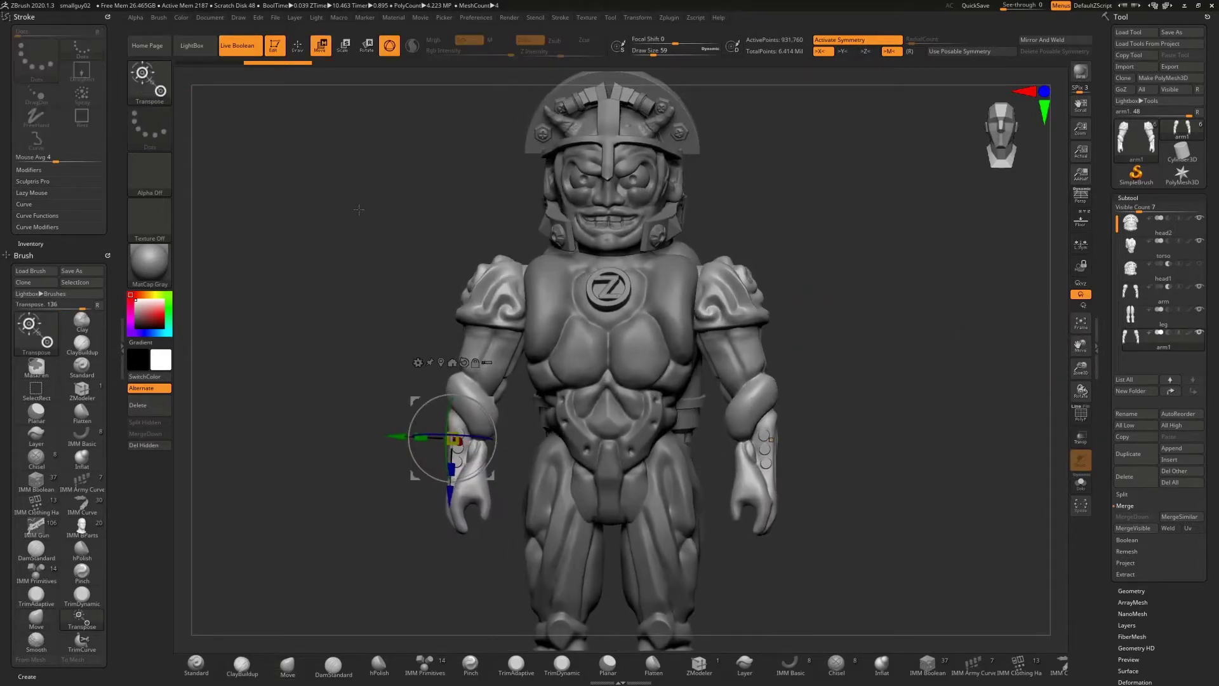
click(1168, 336)
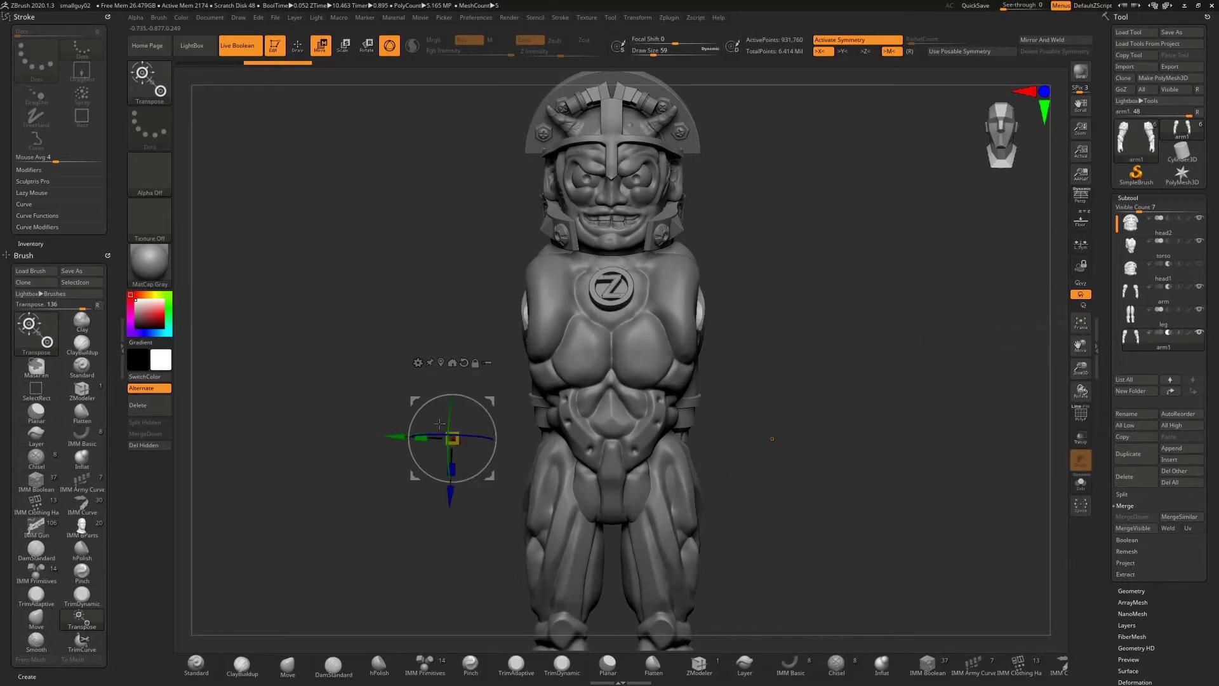
drag(337, 430, 438, 468)
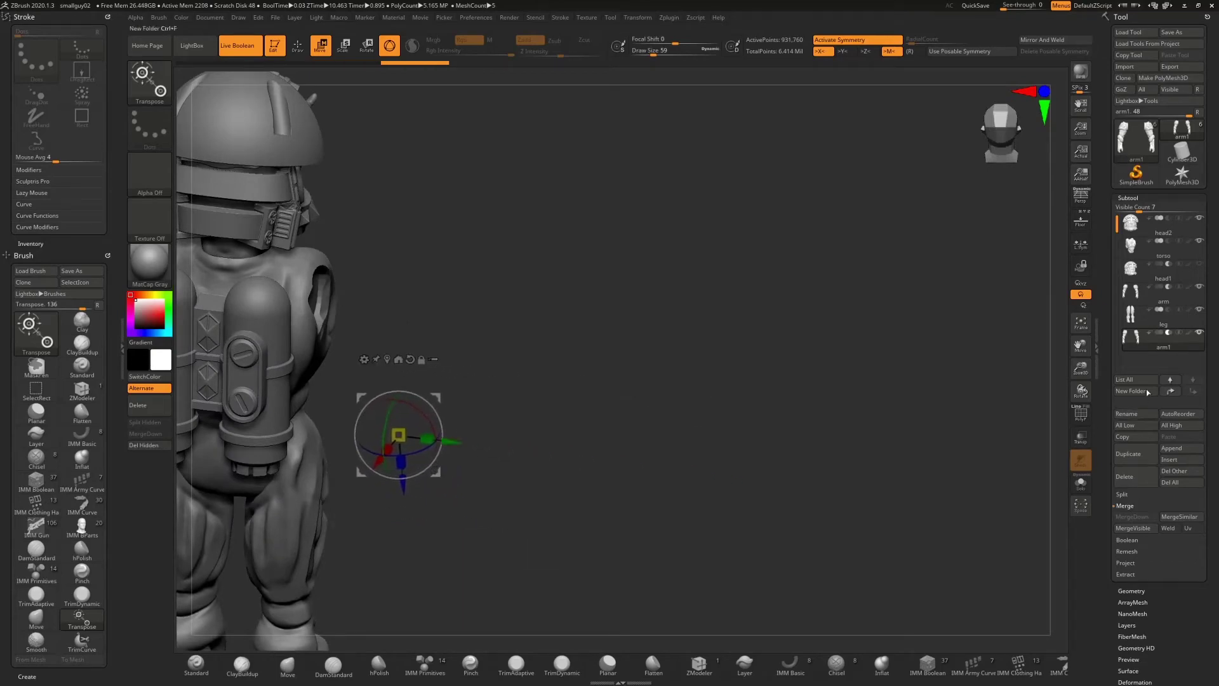
click(1160, 334)
drag(508, 406, 312, 430)
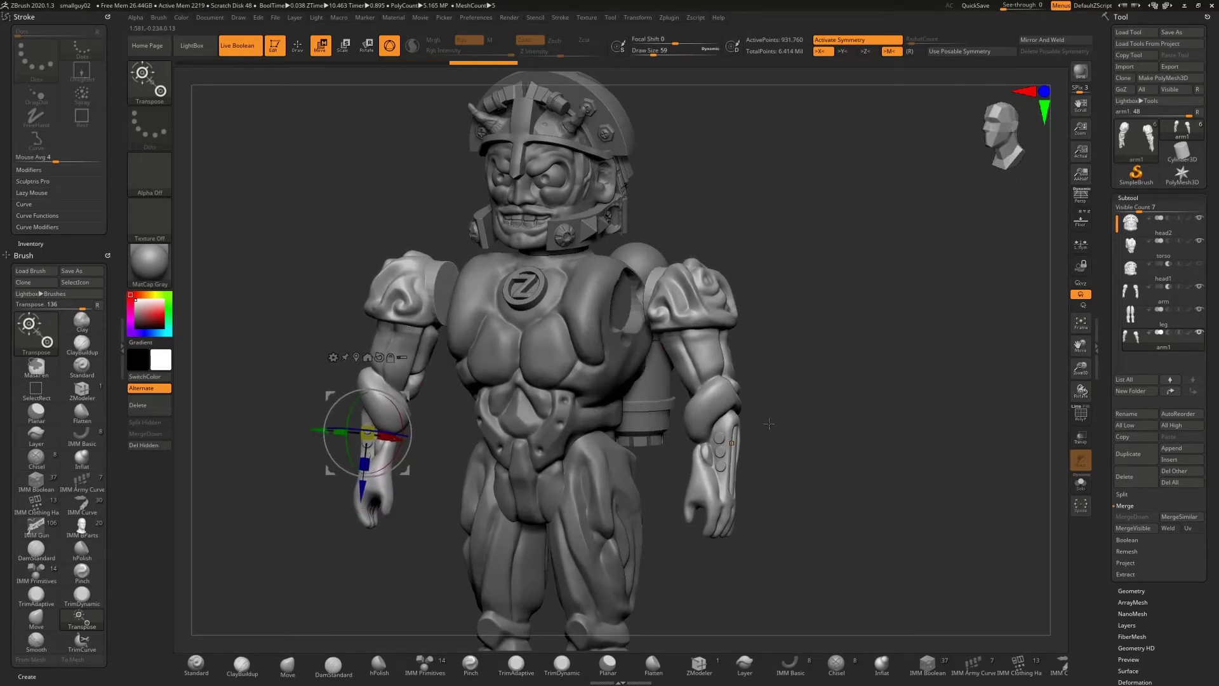
key(ctrl+z)
key(ctrl+z)
key(ctrl+z)
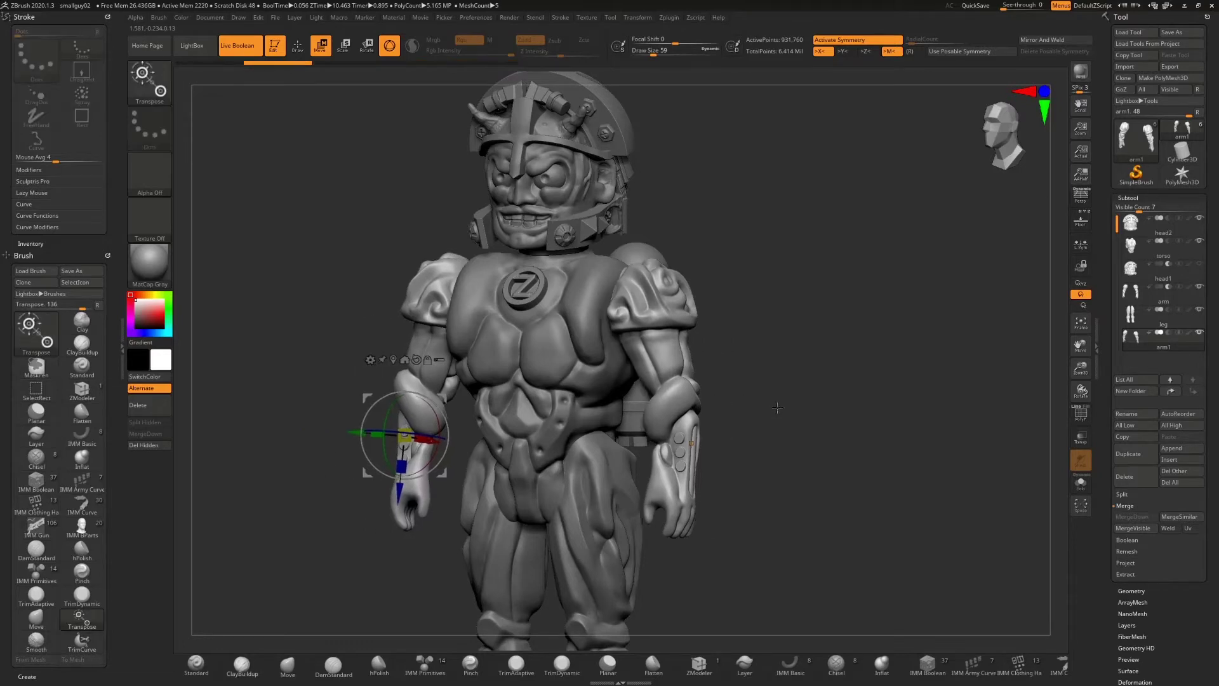
- Shift the original arm subtool slightly outward from the torso and switch it from subtractive back to additive
click(1176, 300)
drag(767, 320, 854, 327)
mouse_move(346, 436)
mouse_down()
mouse_move(324, 439)
mouse_move(338, 438)
mouse_up()
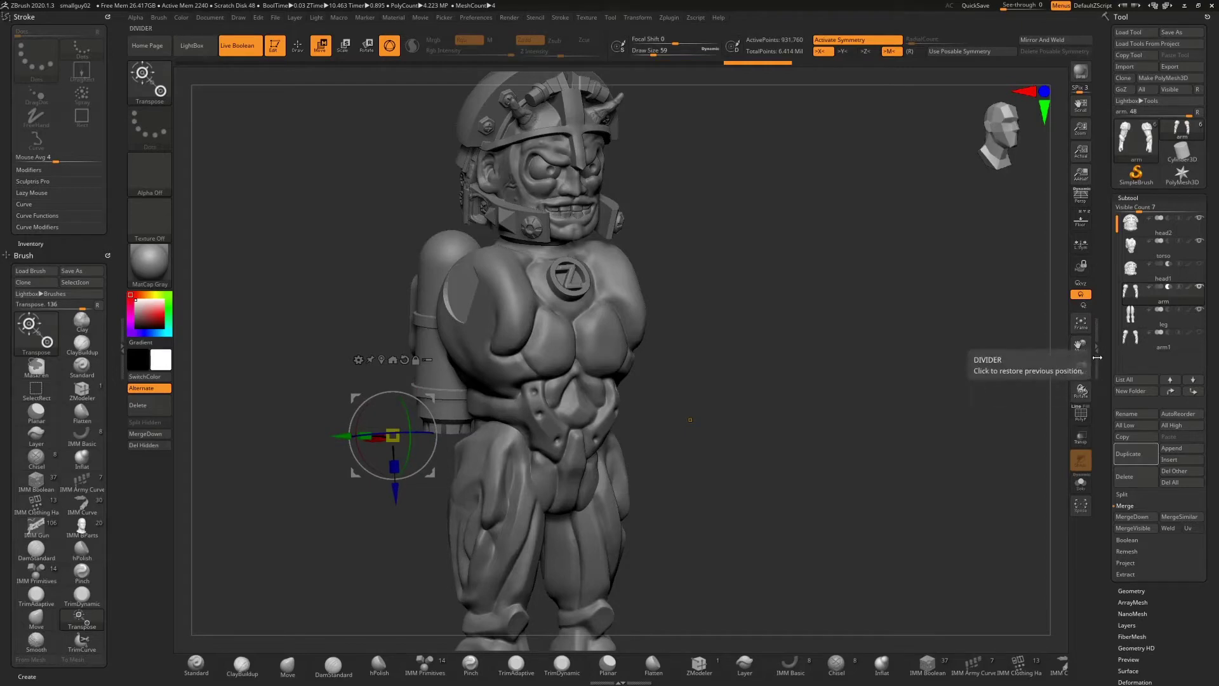
mouse_move(1143, 337)
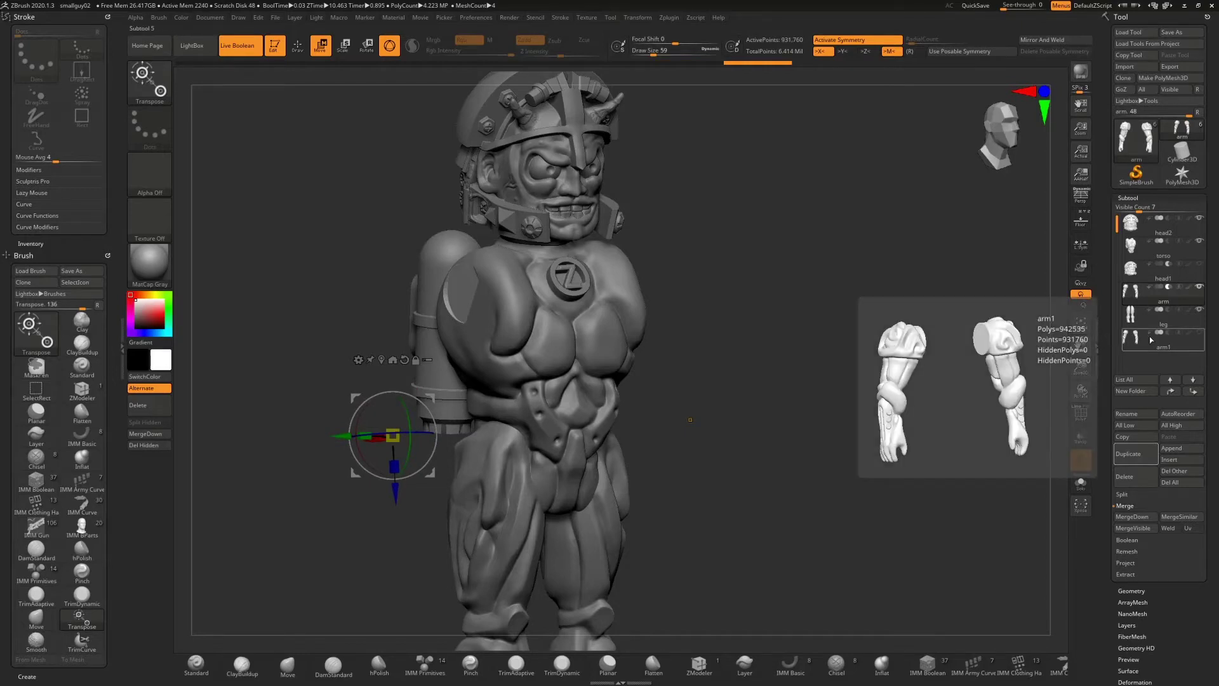
click(1159, 287)
drag(947, 332, 847, 337)
drag(341, 441, 340, 438)
- Examine how the arms and their shoulder discs sit against the torso from the back and the front
drag(240, 371, 458, 432)
click(457, 432)
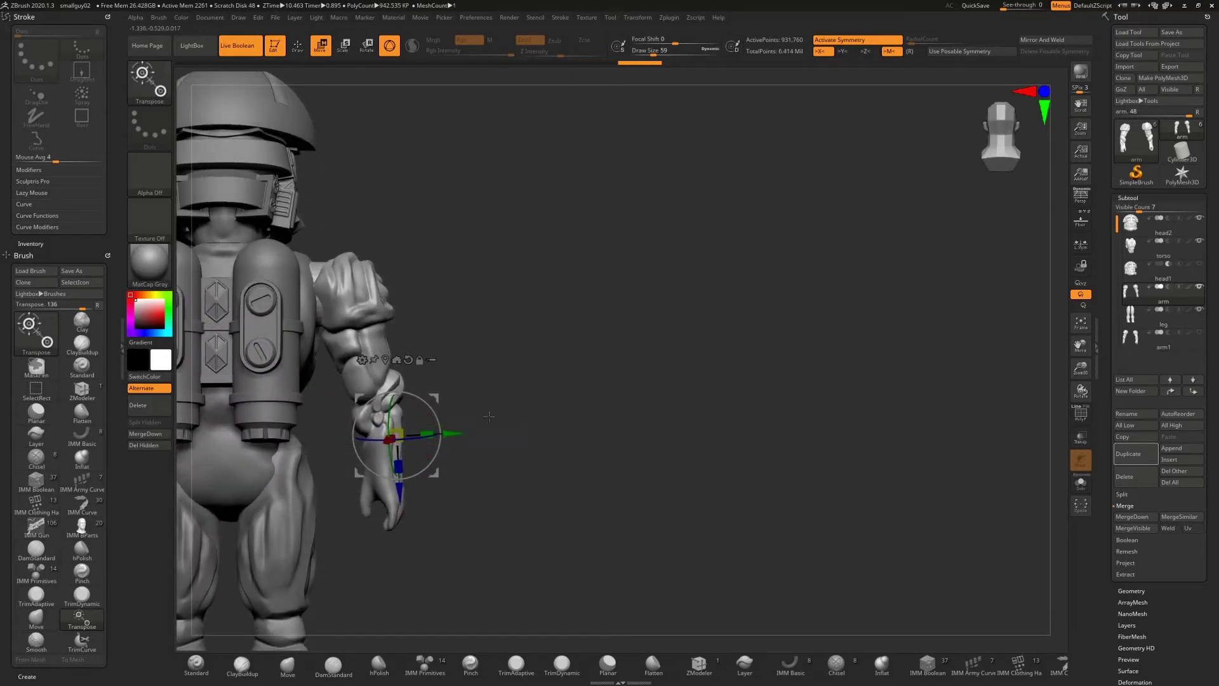
drag(565, 413, 439, 400)
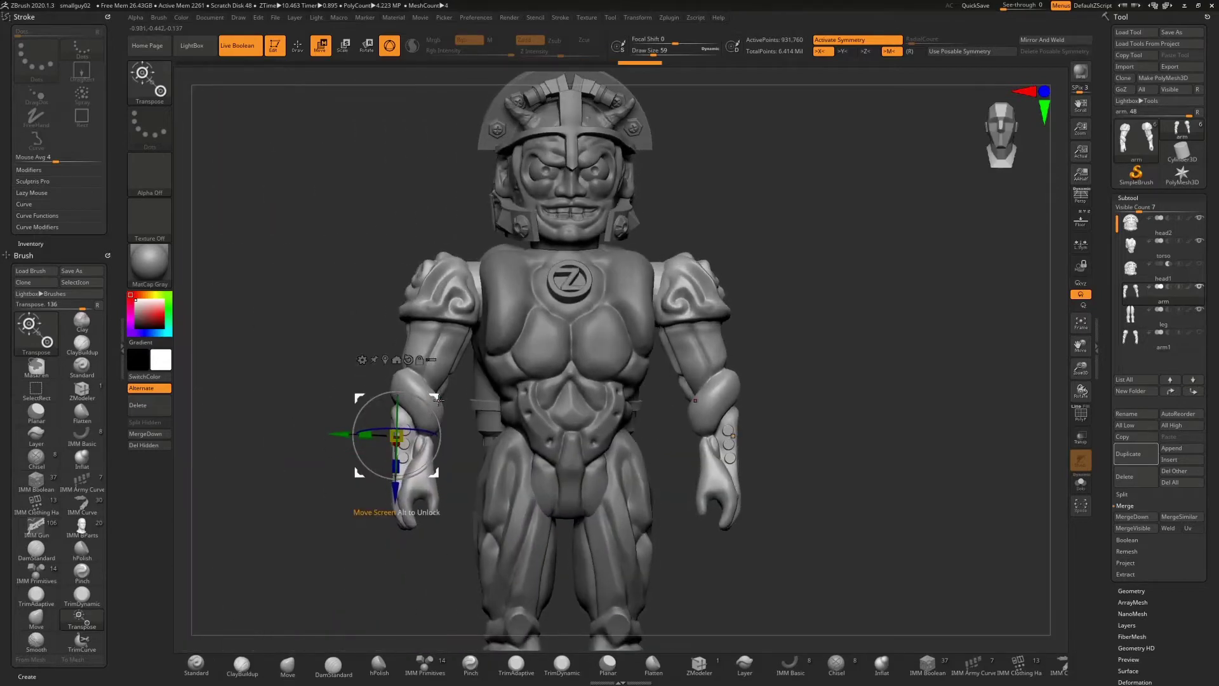
alt+drag(321, 335, 336, 395)
drag(1087, 374, 731, 377)
drag(846, 467, 822, 484)
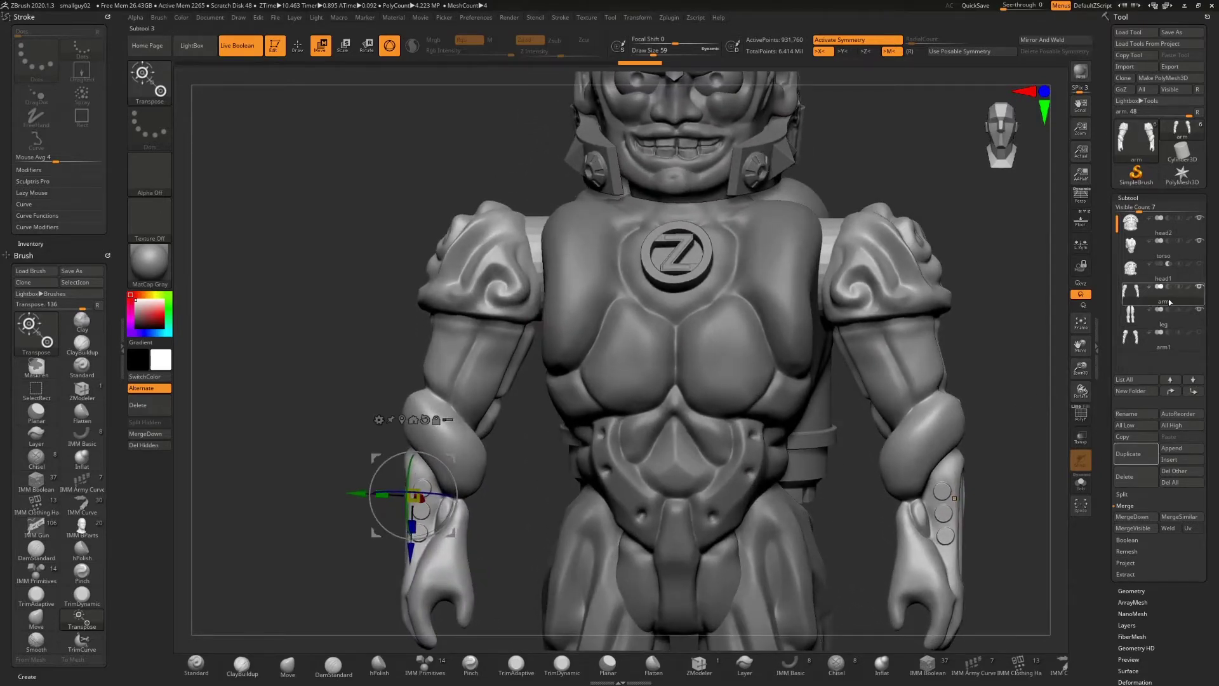
mouse_move(1201, 287)
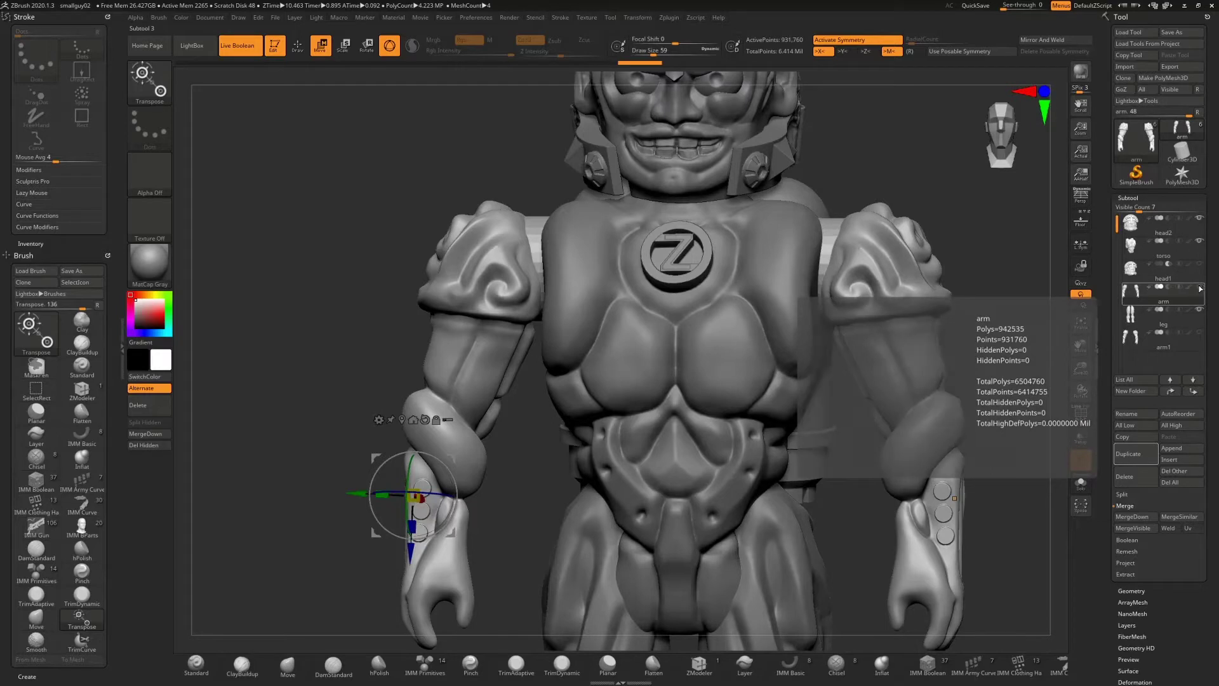
mouse_move(1195, 315)
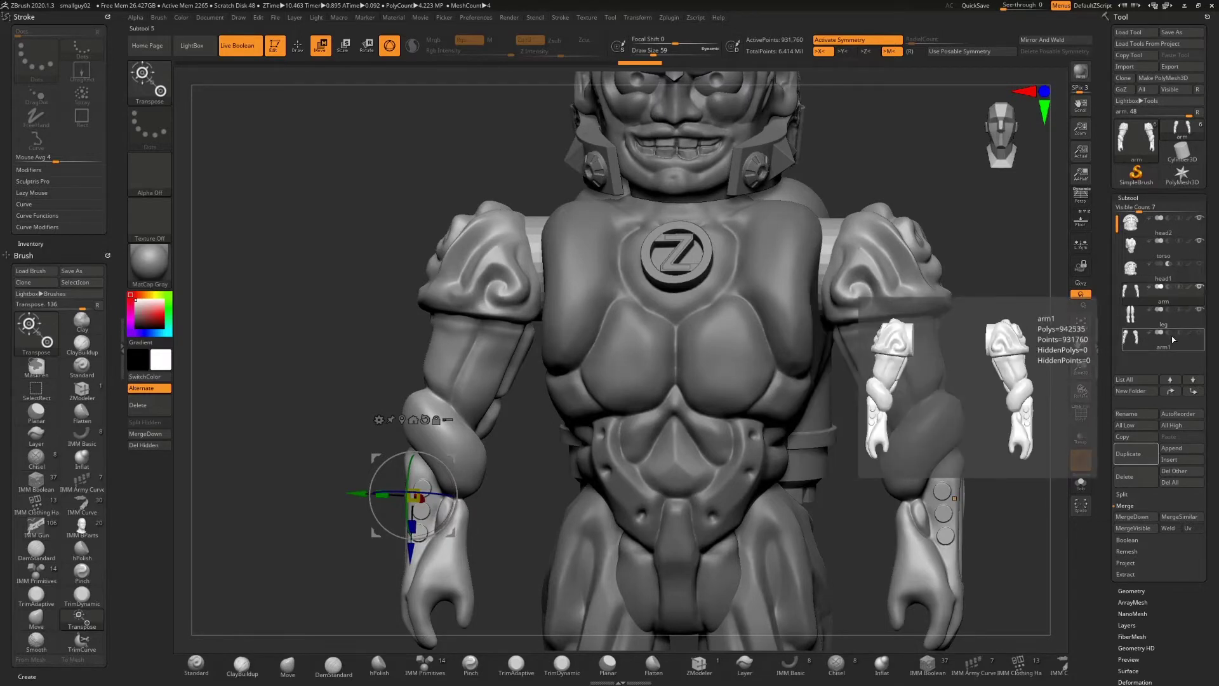
- Hide the torso and cut the arm subtool vertically with TrimCurve at the inner end of the figure's right shoulder disc
click(1161, 301)
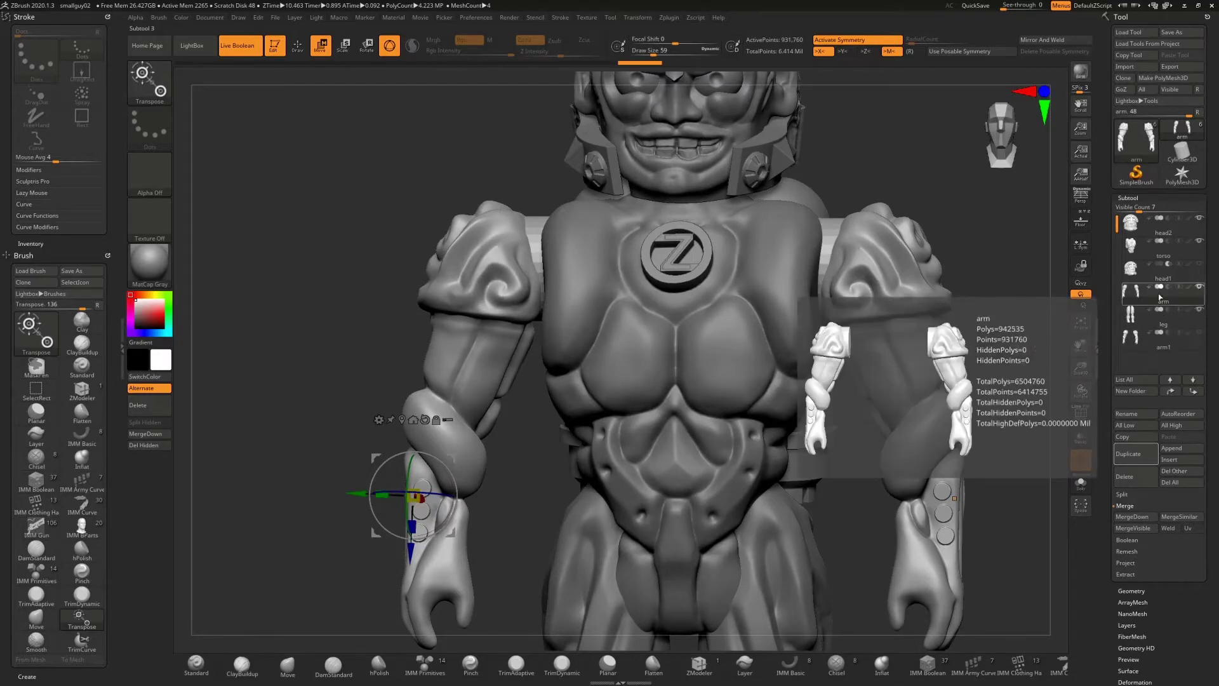
click(1199, 241)
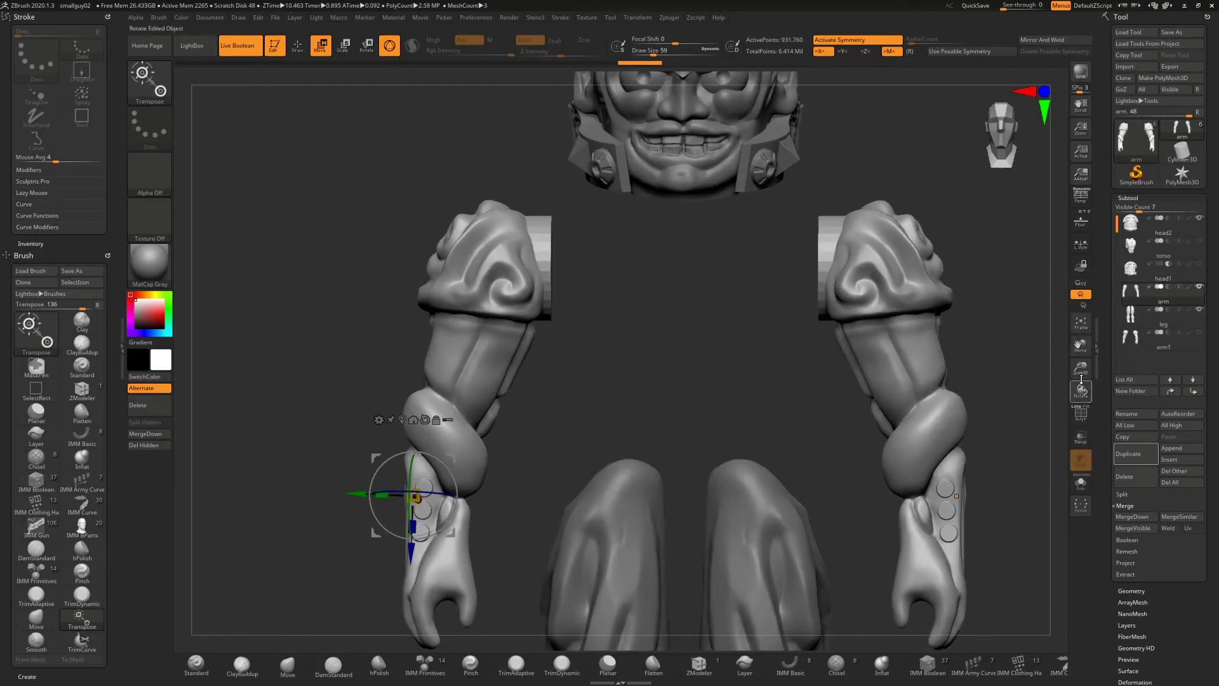
alt+drag(669, 324, 634, 398)
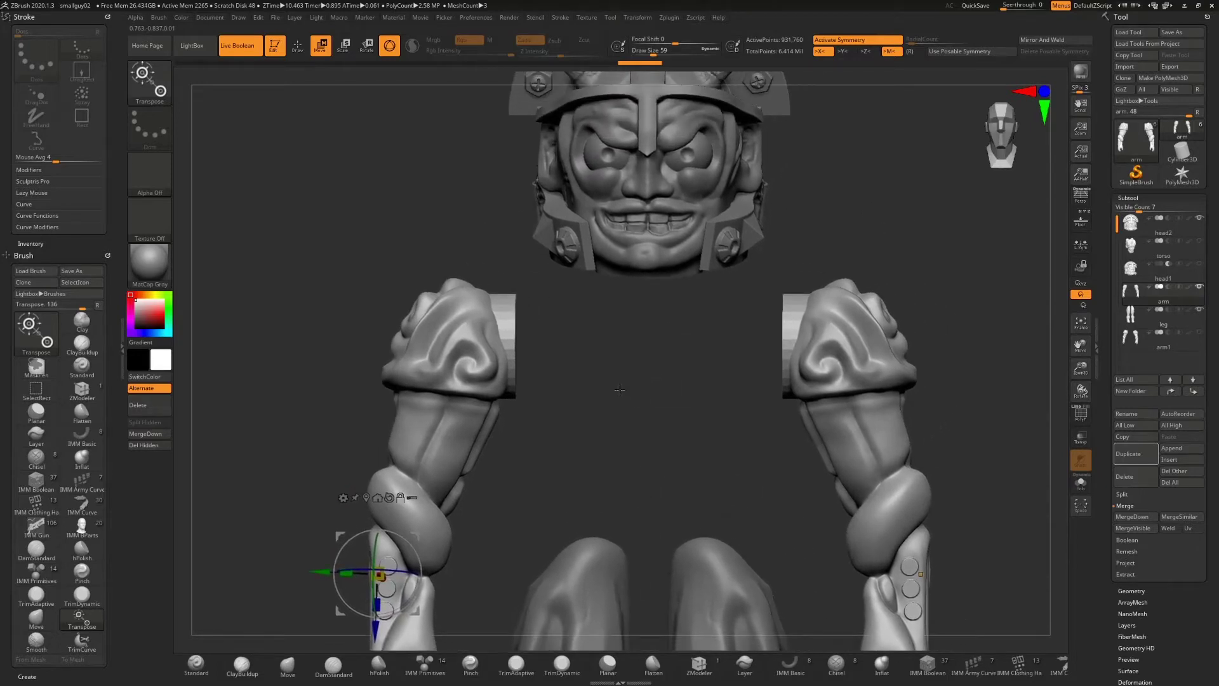
key(ctrl+shift)
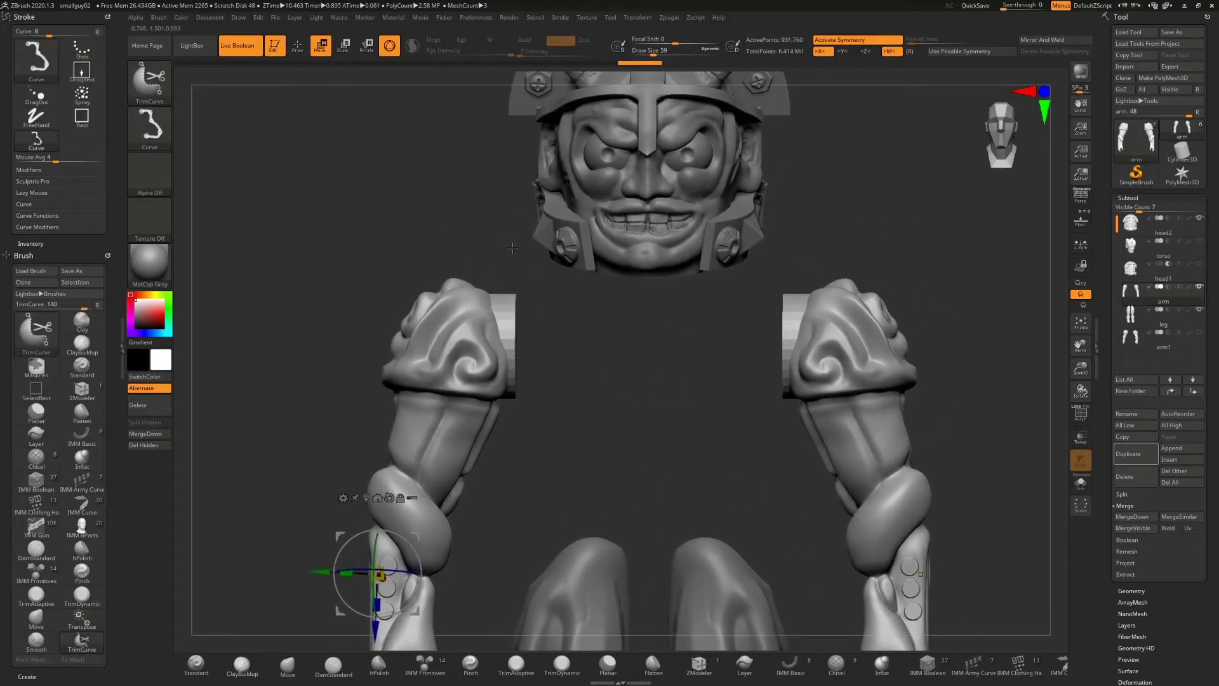
ctrl+shift+drag(513, 247, 506, 443)
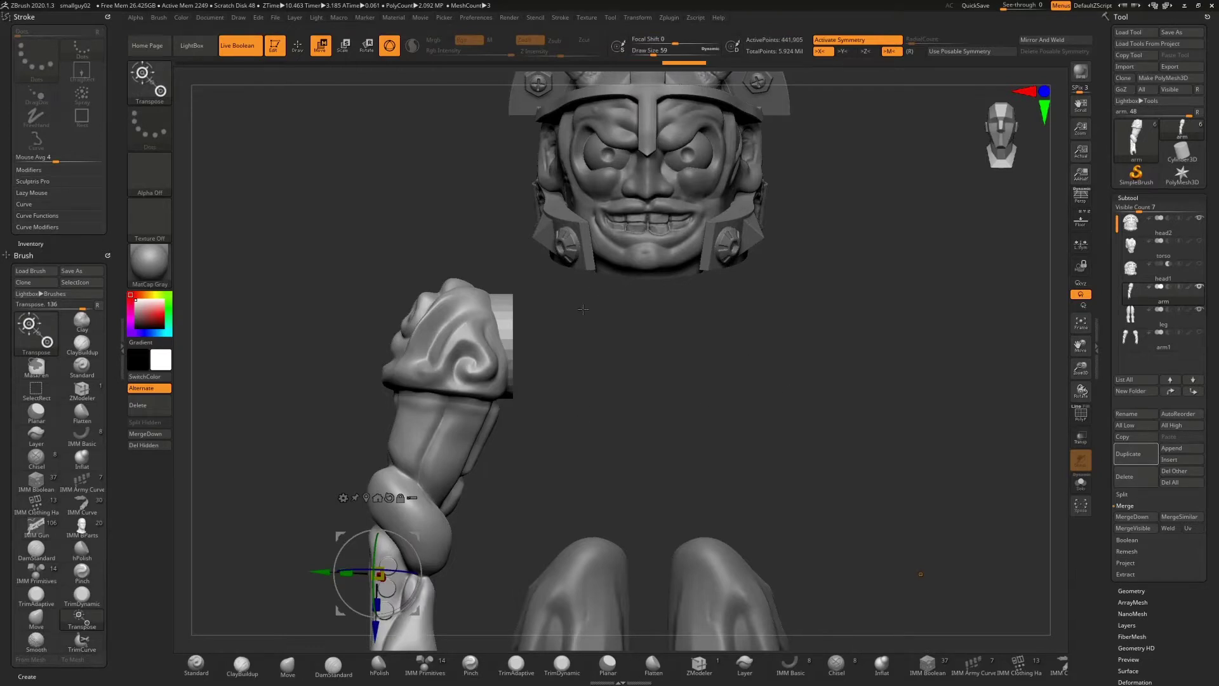
- Trim another thin slice off the right shoulder disc's end with TrimCurve, and mirror and weld the arm to the opposite side
drag(1081, 367, 1051, 397)
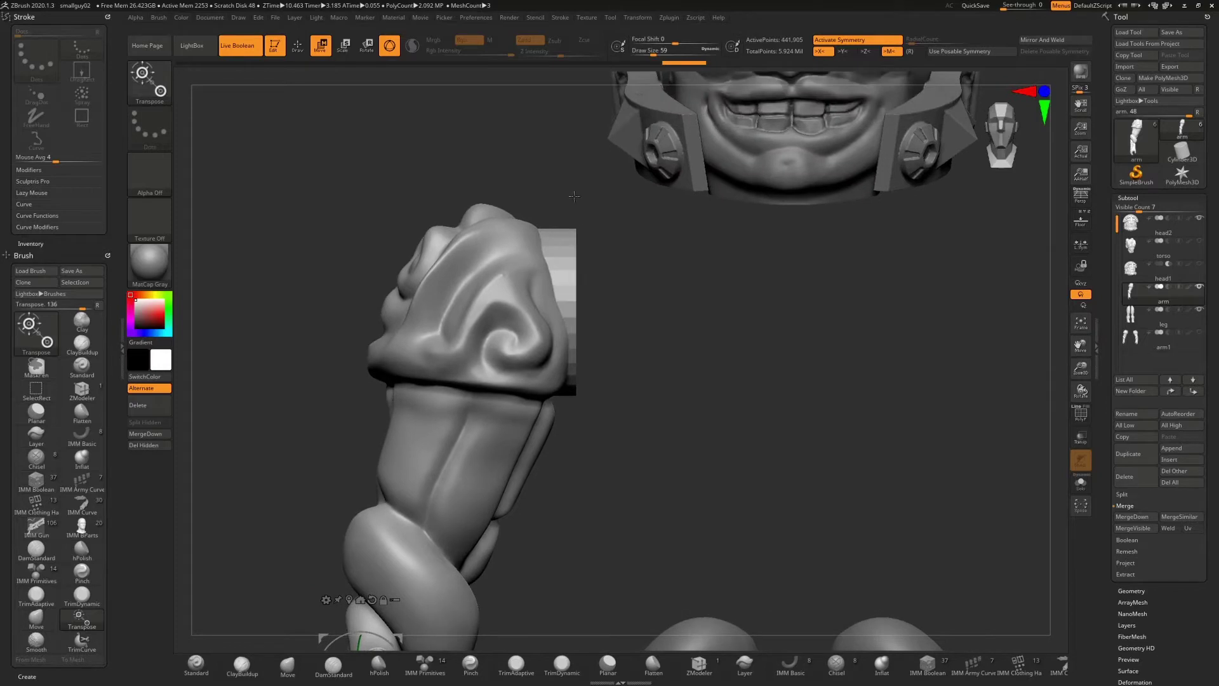
key(ctrl+shift)
ctrl+shift+drag(577, 256, 572, 459)
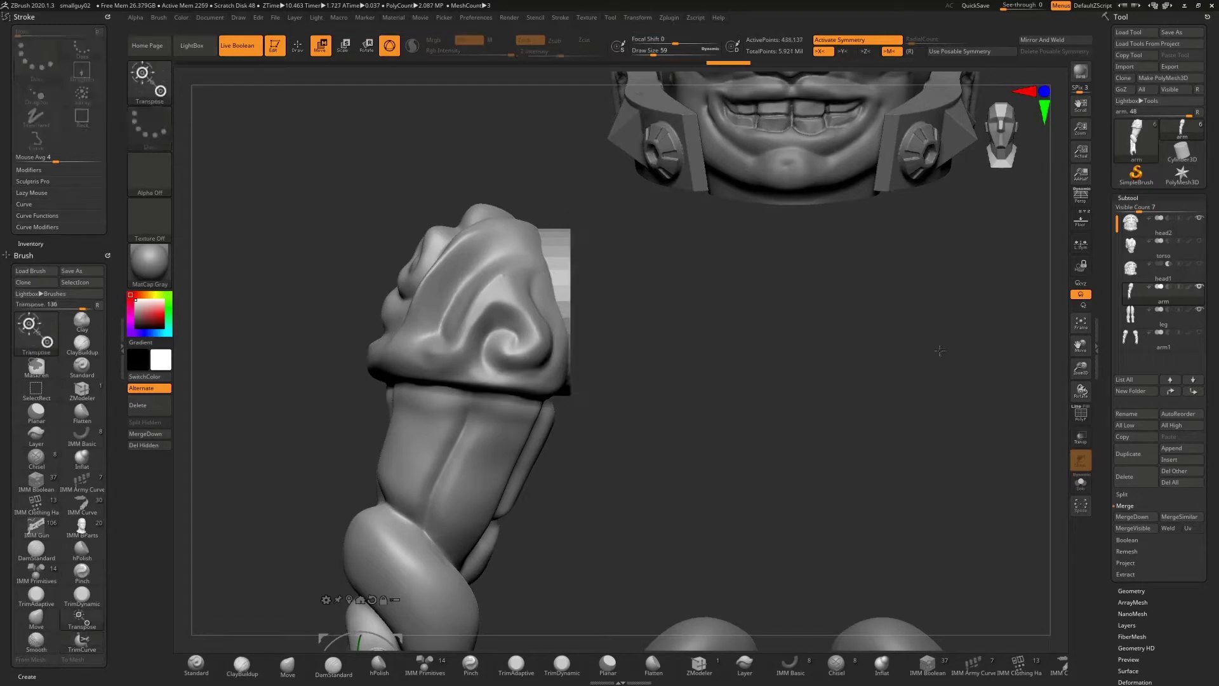
click(1046, 40)
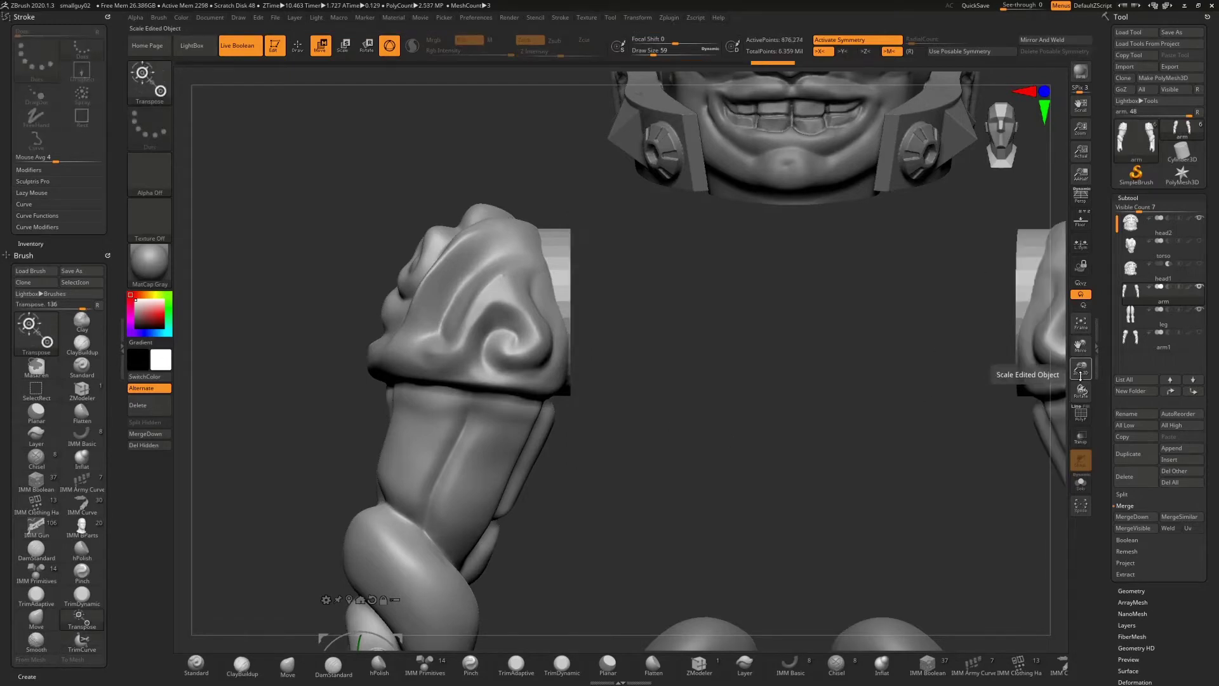
- Make the torso the active, visible subtool and switch the arm subtool to subtractive so its shoulder discs cut the torso
drag(1080, 371, 1062, 353)
alt+drag(886, 470, 876, 352)
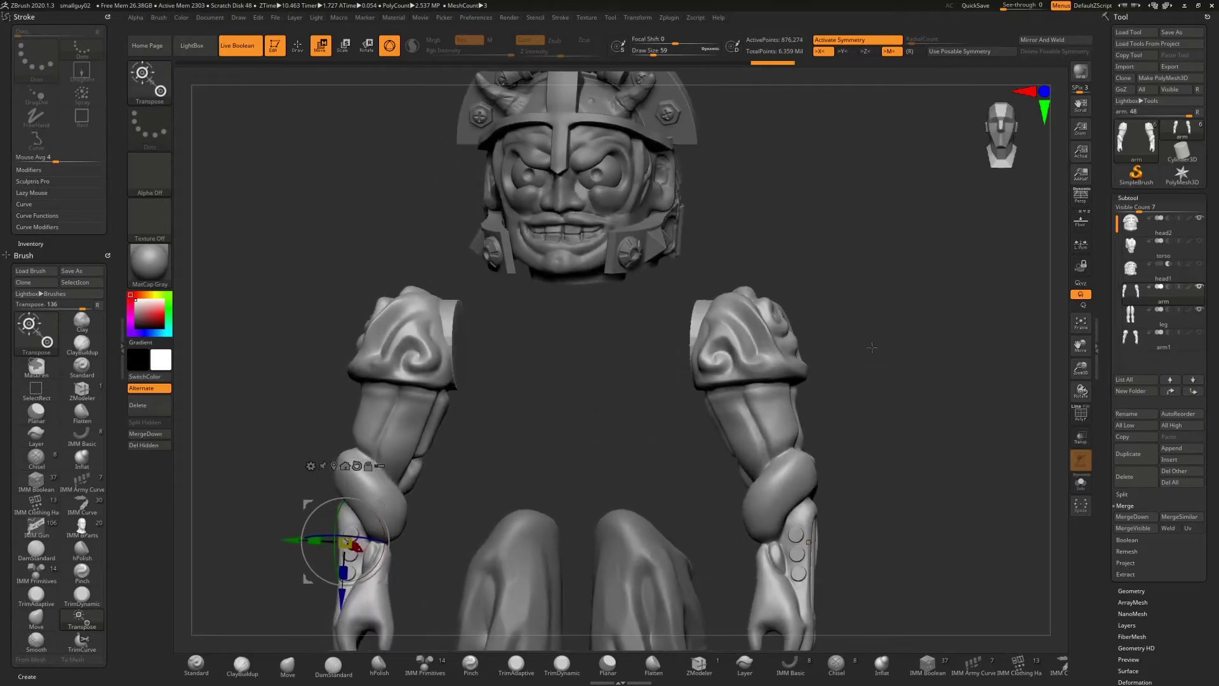
click(1139, 249)
mouse_move(839, 273)
mouse_down()
mouse_move(850, 276)
mouse_move(841, 284)
mouse_move(911, 282)
mouse_move(822, 273)
mouse_move(841, 274)
mouse_up()
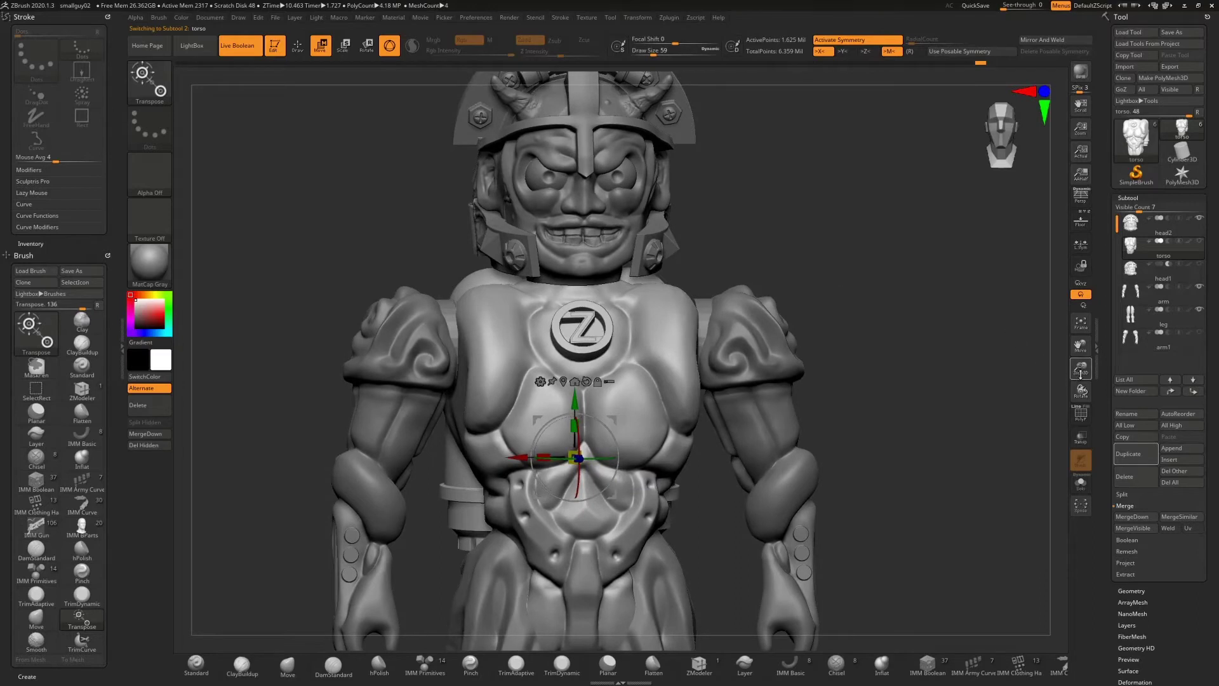
click(1169, 287)
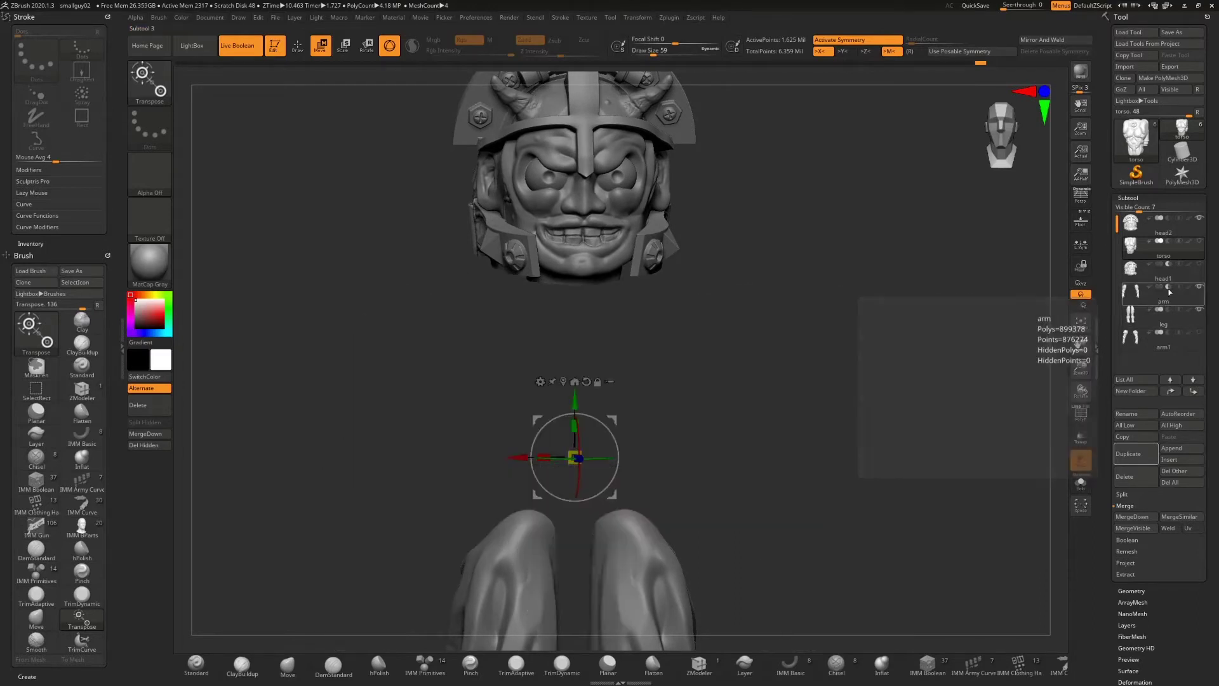
click(1194, 250)
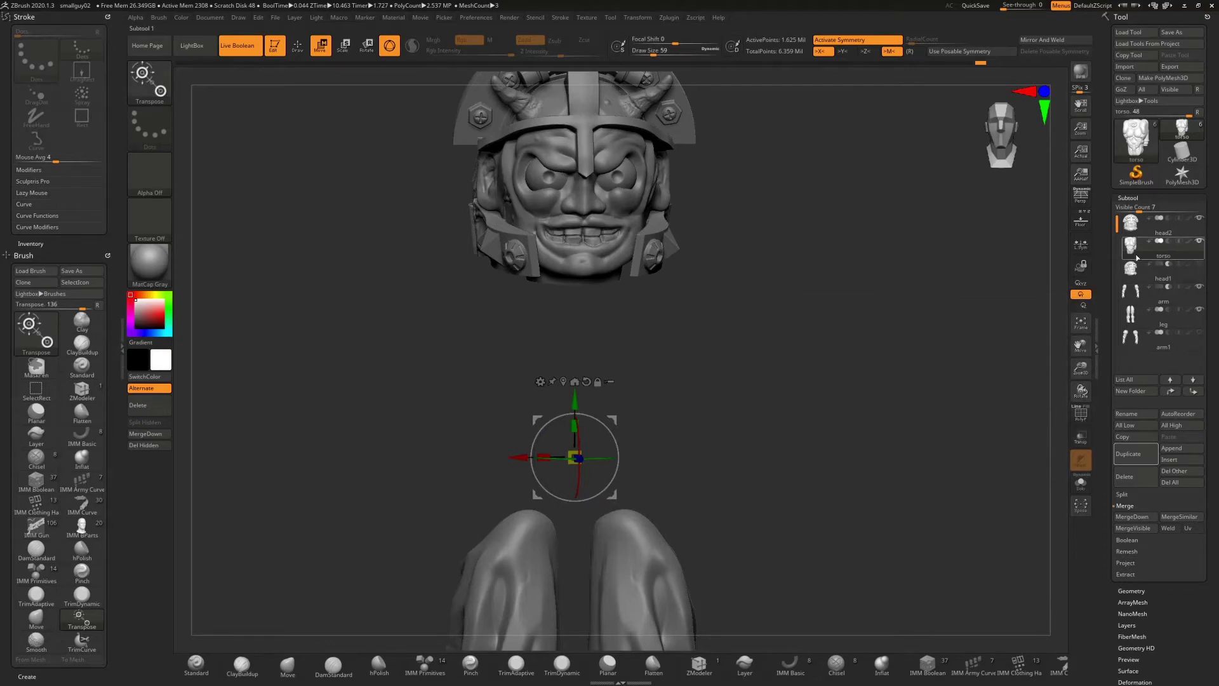
mouse_move(1140, 257)
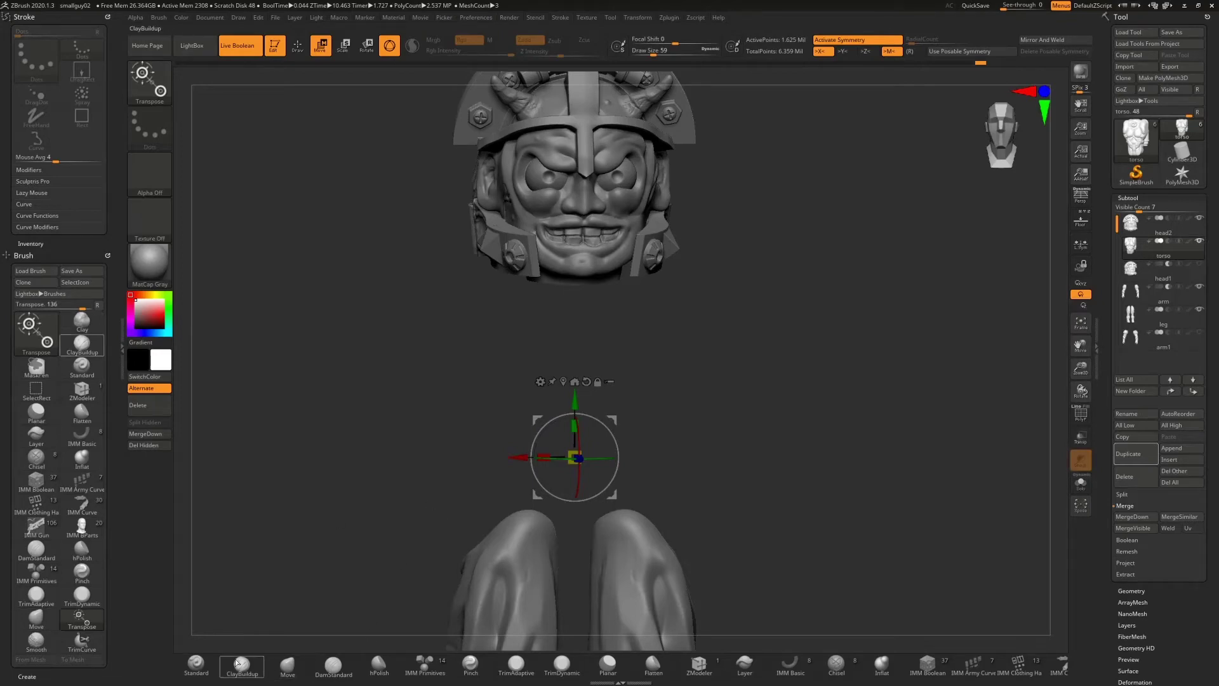
- Build up the torso surface along the lower front rim of the right shoulder socket with the Standard brush and smooth it
click(196, 663)
drag(799, 381, 847, 387)
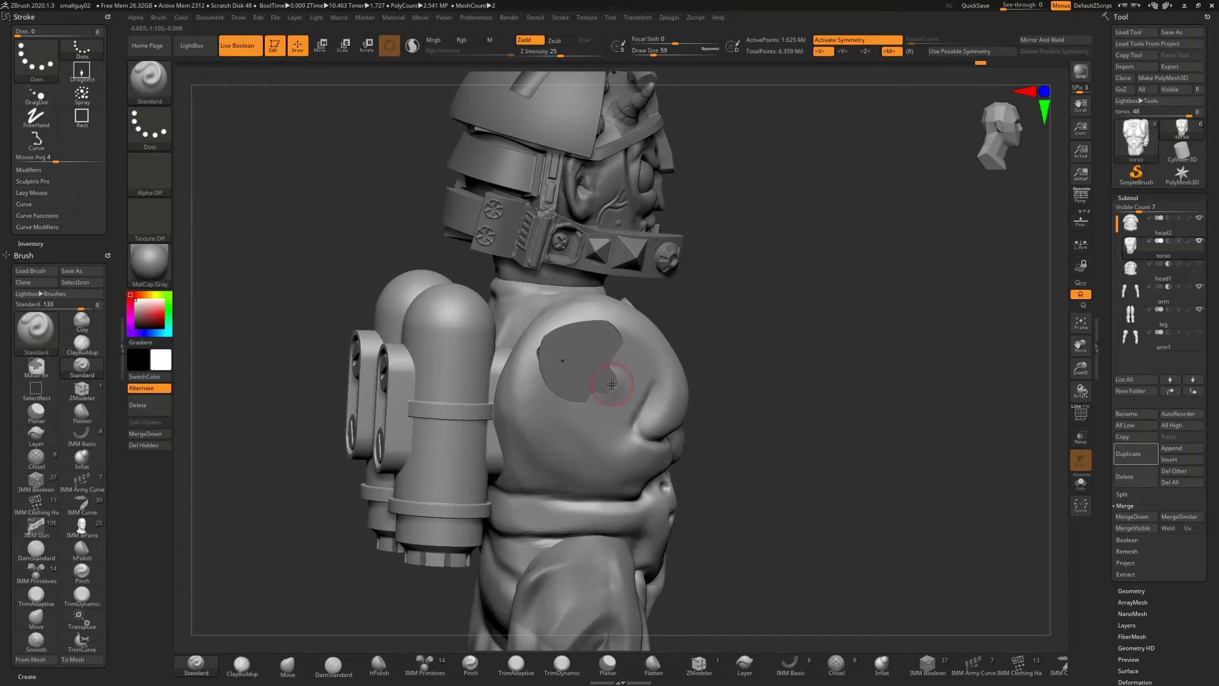
drag(723, 309, 616, 361)
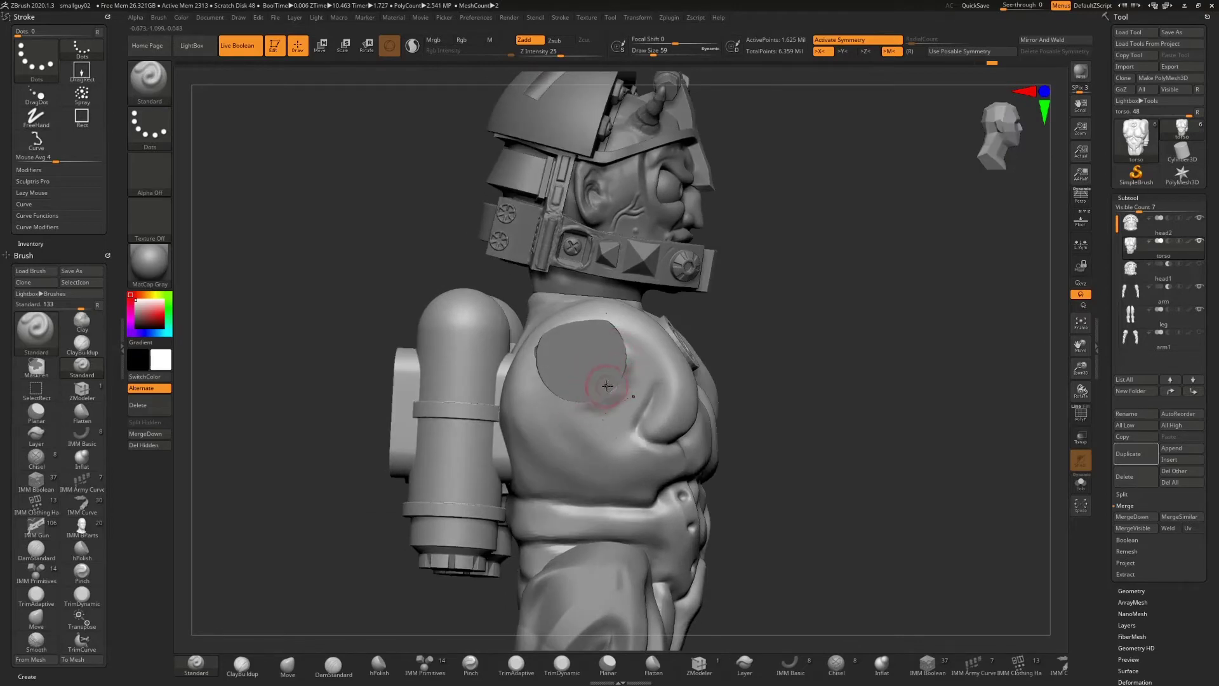
key(shift)
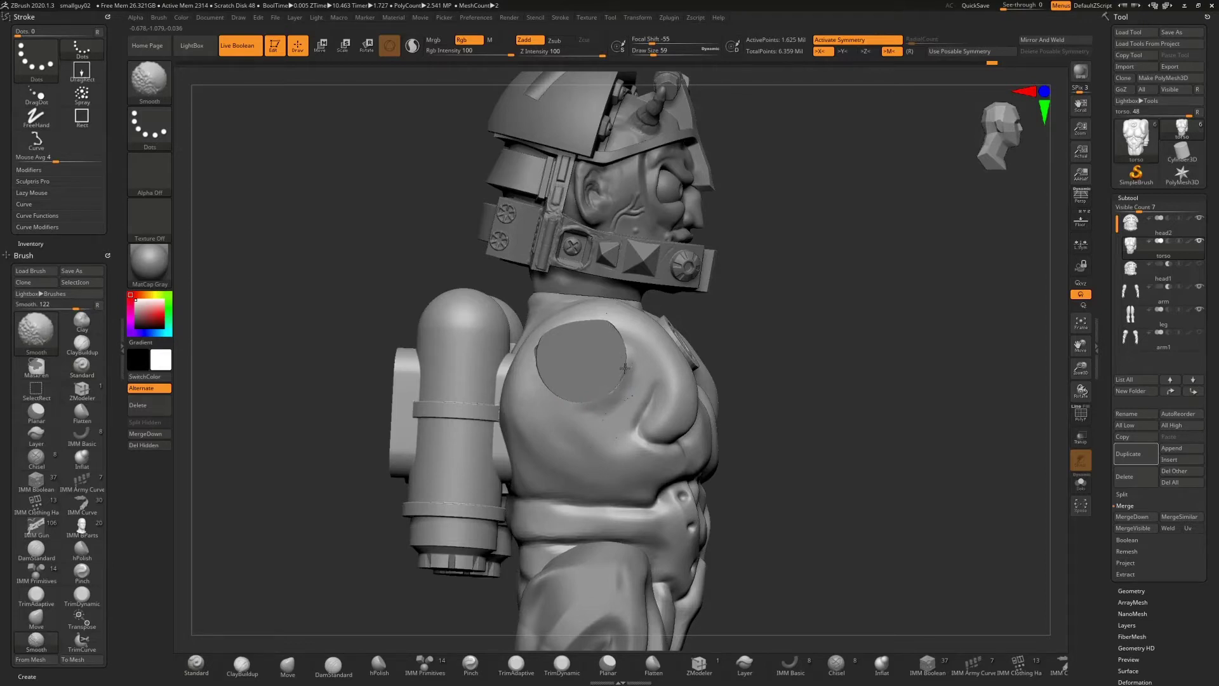
drag(703, 323, 765, 325)
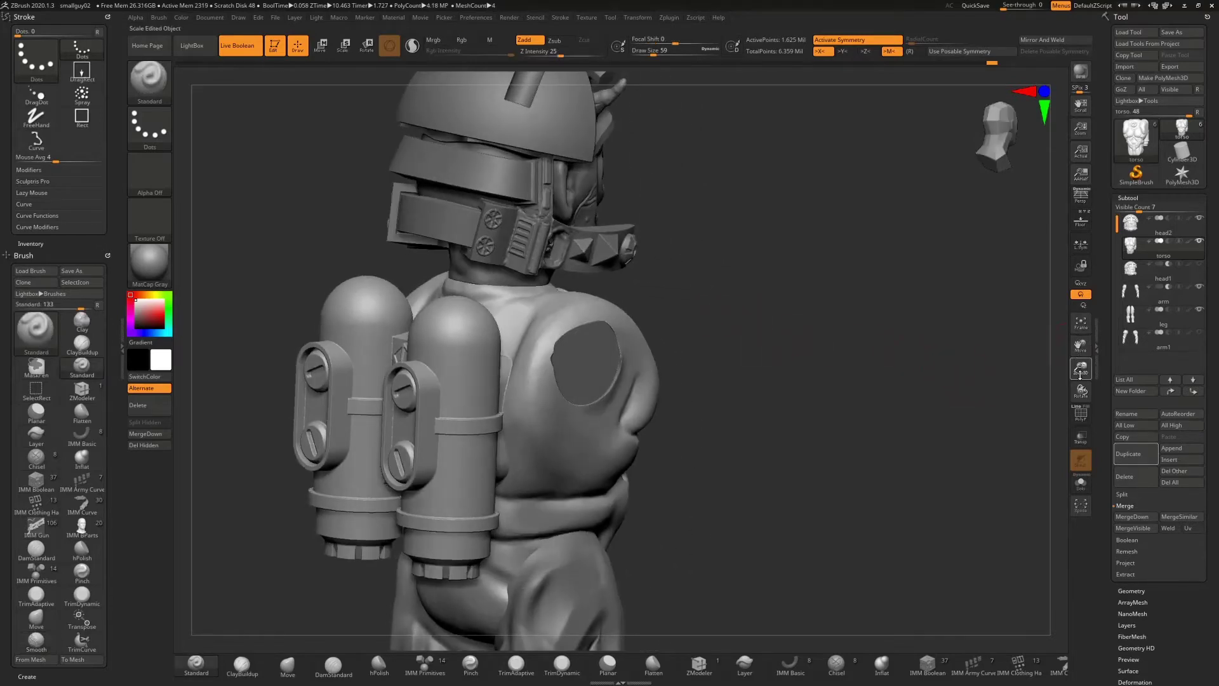
- Build up the torso surface along the upper rear rim of the shoulder socket with the Standard brush to round the opening
drag(1080, 370, 1057, 436)
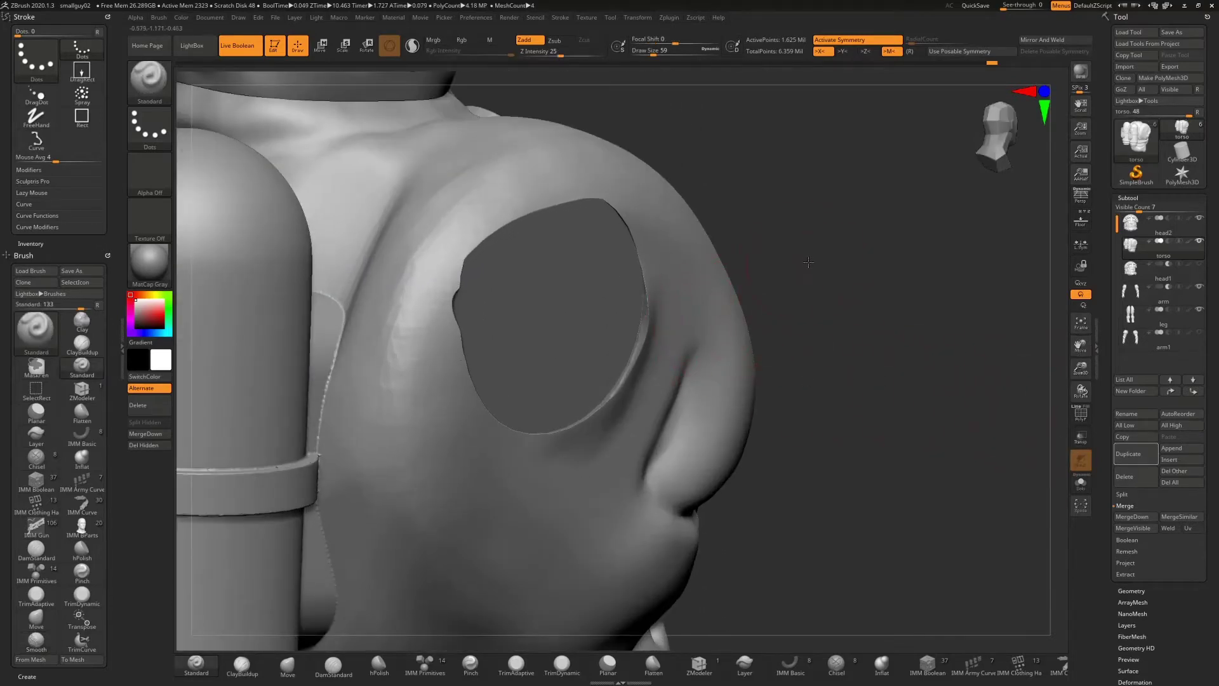
drag(808, 262, 819, 269)
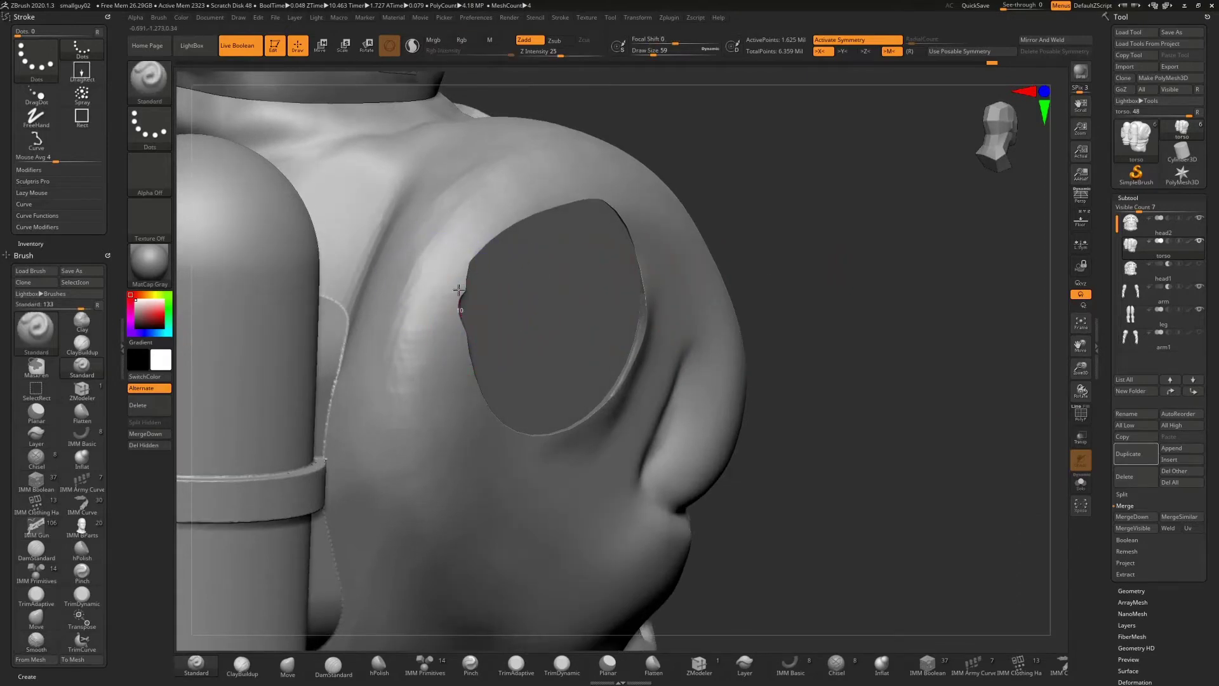
mouse_move(459, 290)
mouse_down()
mouse_move(495, 218)
mouse_move(575, 195)
mouse_move(493, 254)
mouse_move(487, 311)
mouse_up()
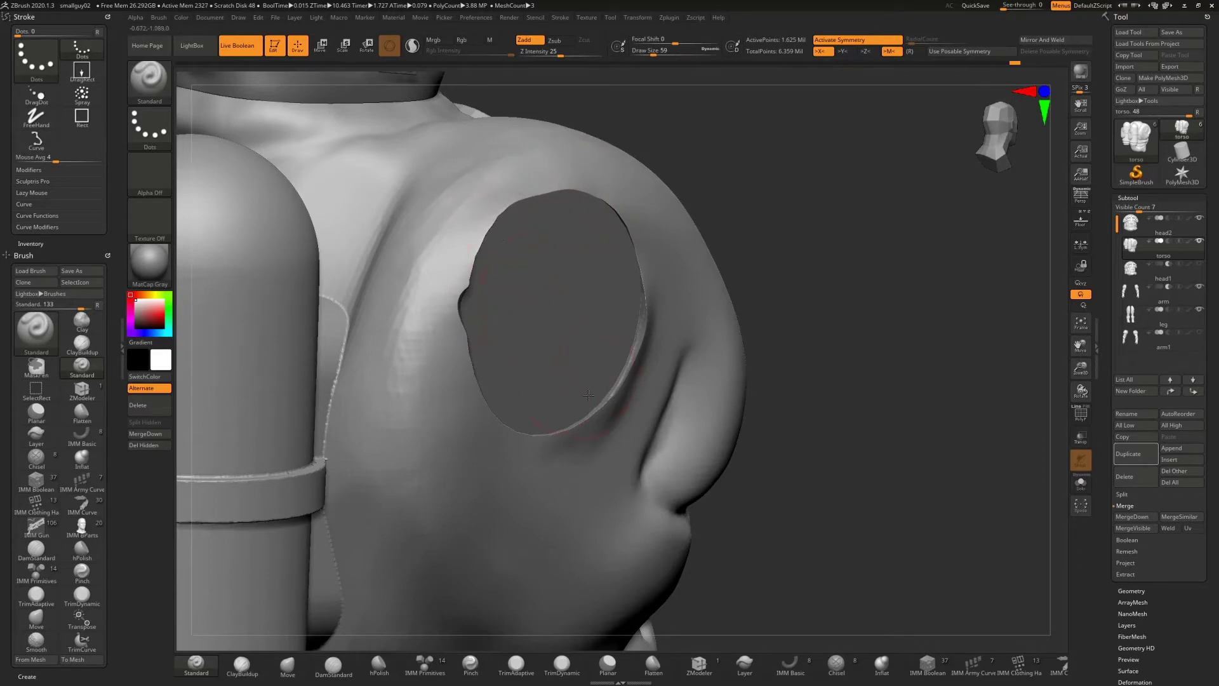
mouse_move(829, 197)
mouse_down()
mouse_move(852, 220)
mouse_move(828, 225)
mouse_up()
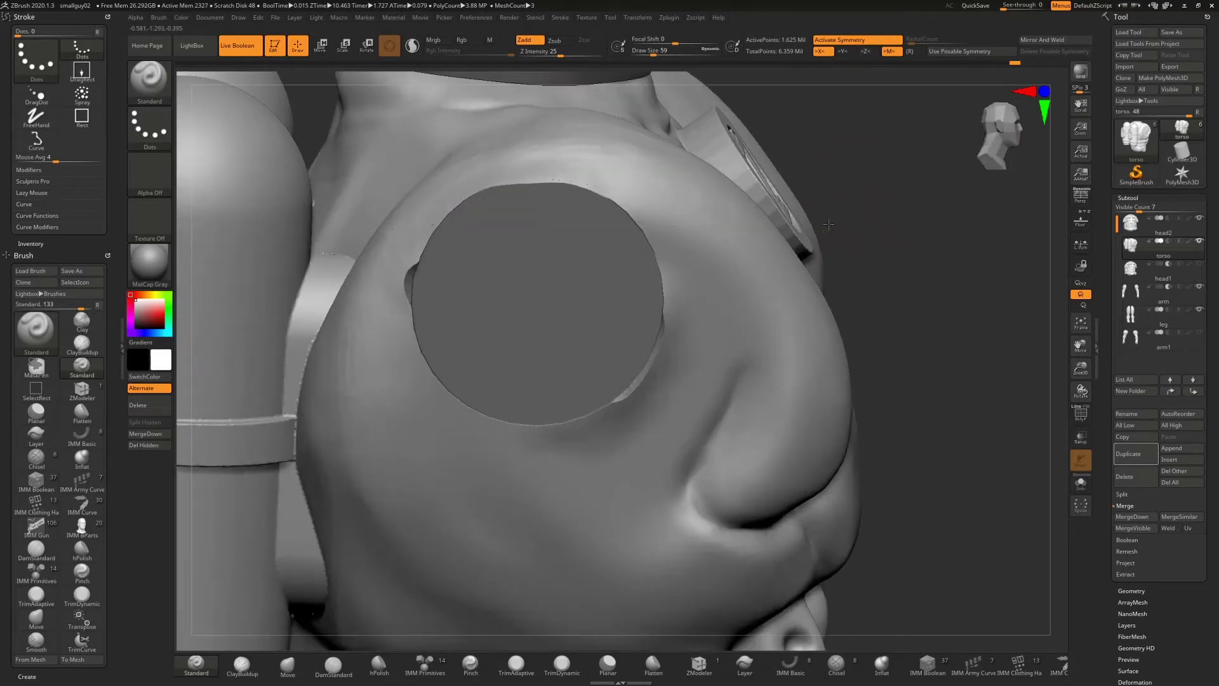
- Fill the chest crease in front of the shoulder socket with Standard brush strokes and soften it with Smooth
drag(736, 415, 702, 483)
mouse_move(735, 381)
mouse_down()
mouse_move(705, 483)
mouse_move(684, 481)
mouse_move(693, 492)
mouse_up()
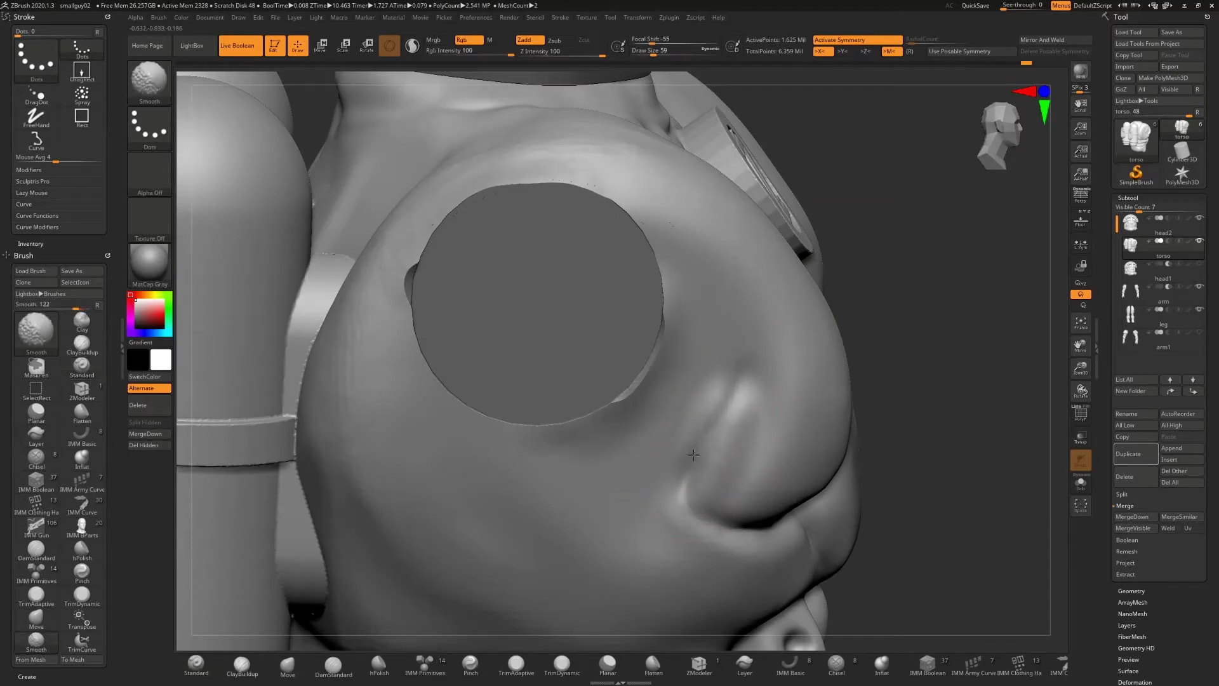
mouse_move(680, 490)
mouse_down()
mouse_move(667, 477)
mouse_move(718, 406)
mouse_move(709, 433)
mouse_up()
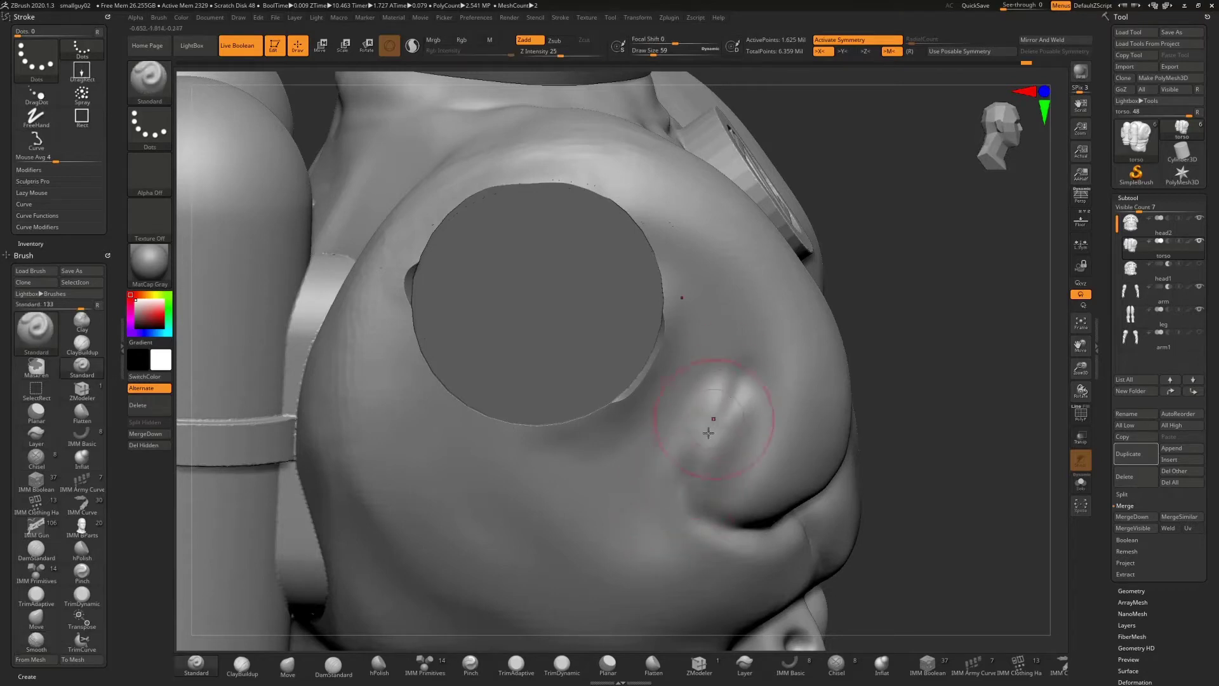
mouse_move(665, 505)
mouse_down()
mouse_move(718, 388)
mouse_move(725, 395)
mouse_up()
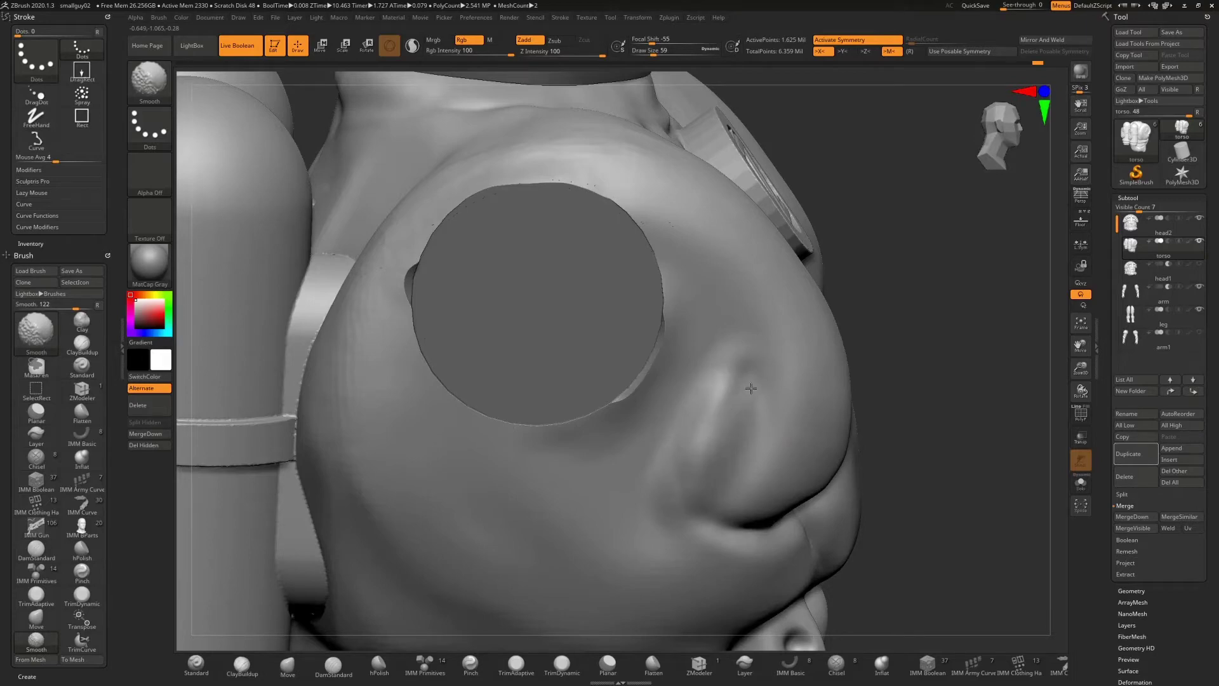
- Reshape the filled fold between the shoulder socket and the chest muscle with the Move brush
mouse_move(797, 333)
right_down()
mouse_move(811, 349)
mouse_move(787, 387)
right_up()
click(288, 664)
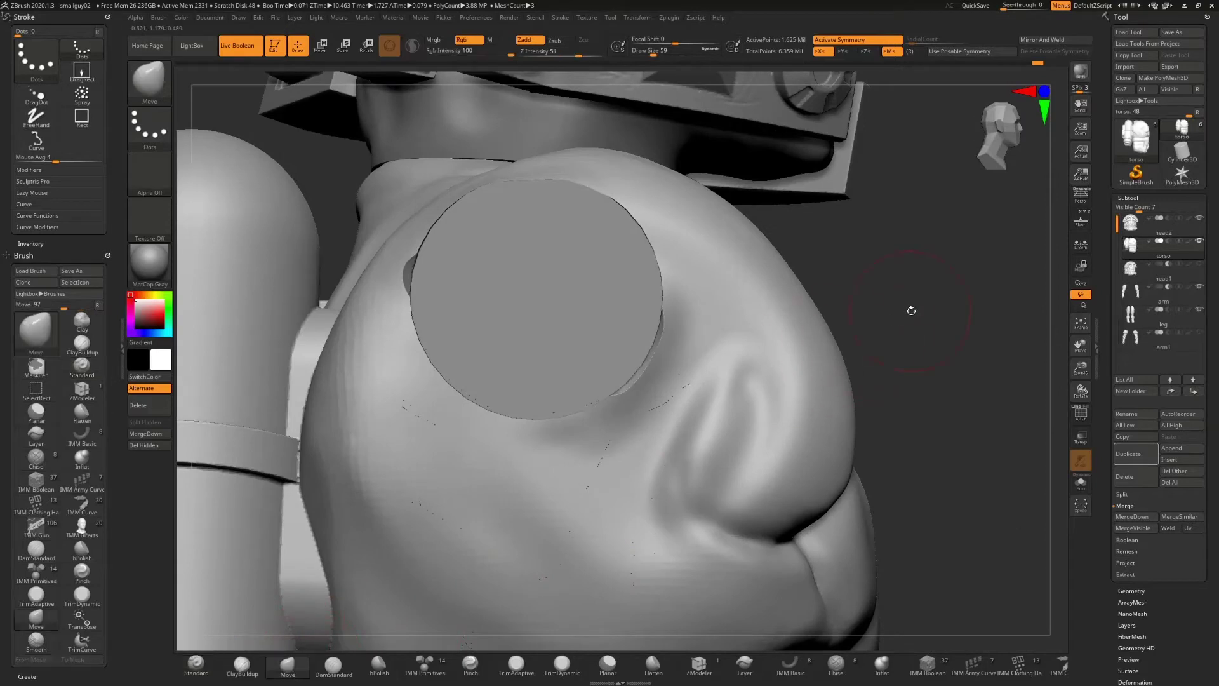
right_drag(911, 310, 885, 337)
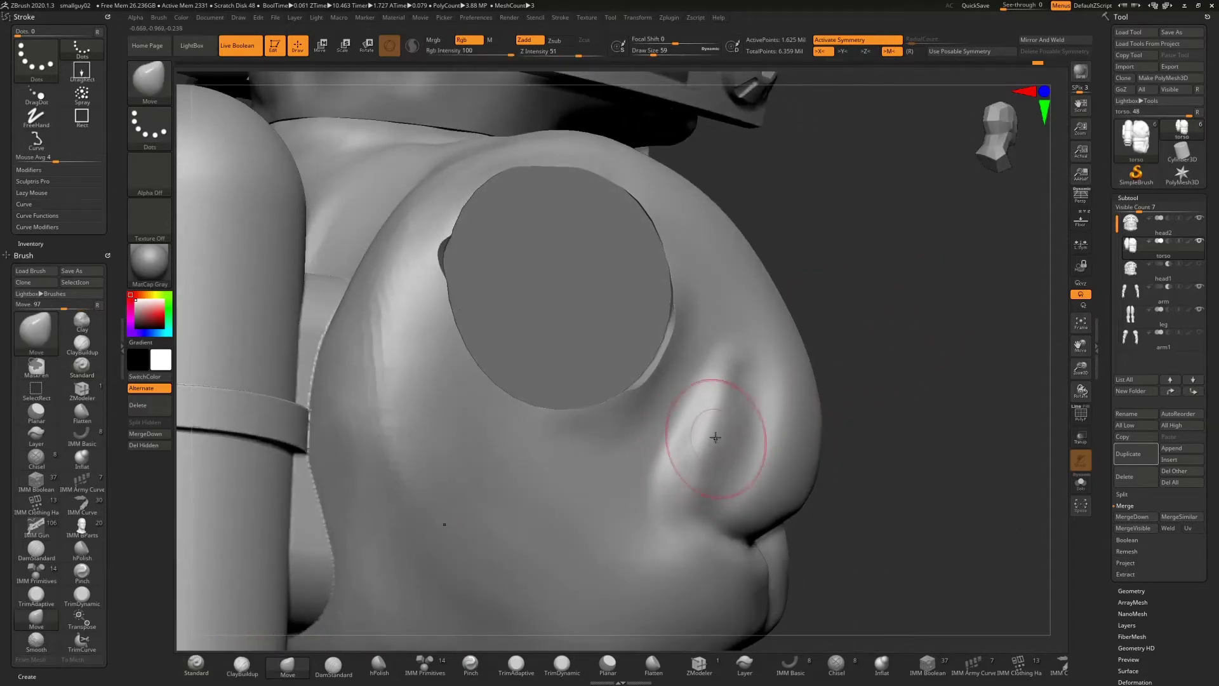
drag(713, 414, 688, 478)
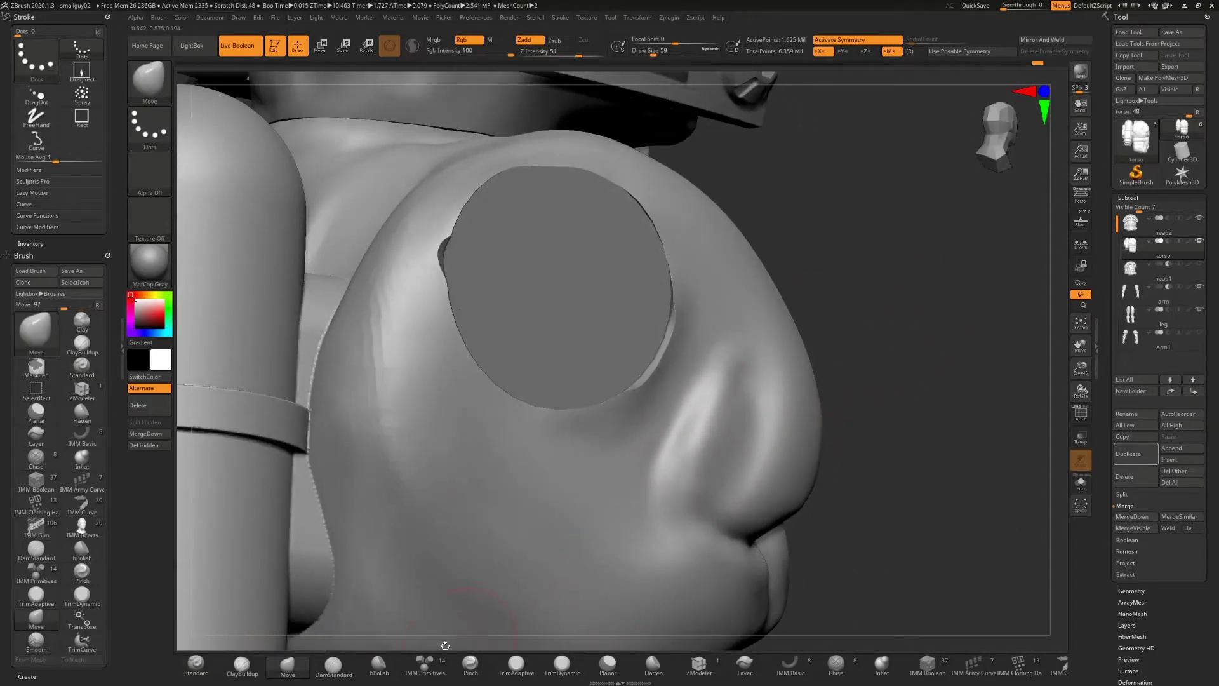
- Flatten the fold in front of the shoulder socket and the nearby surface with the hPolish brush
click(379, 663)
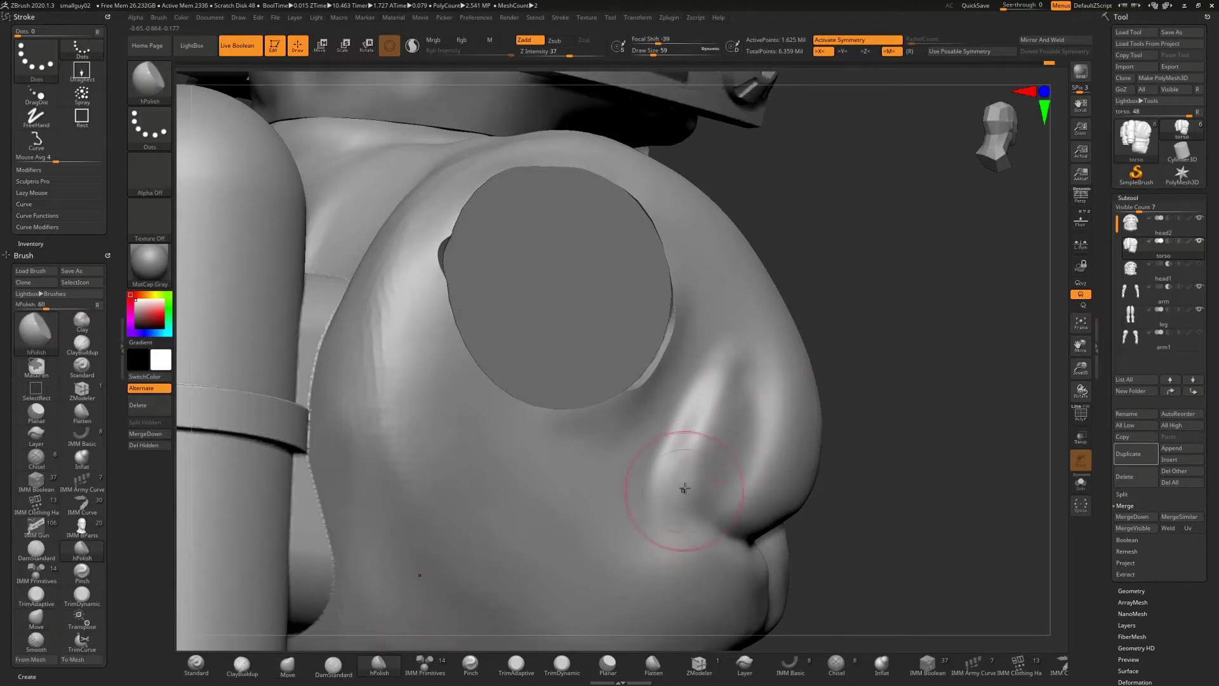
mouse_move(715, 413)
mouse_down()
mouse_move(716, 381)
mouse_move(702, 436)
mouse_move(672, 467)
mouse_move(713, 438)
mouse_up()
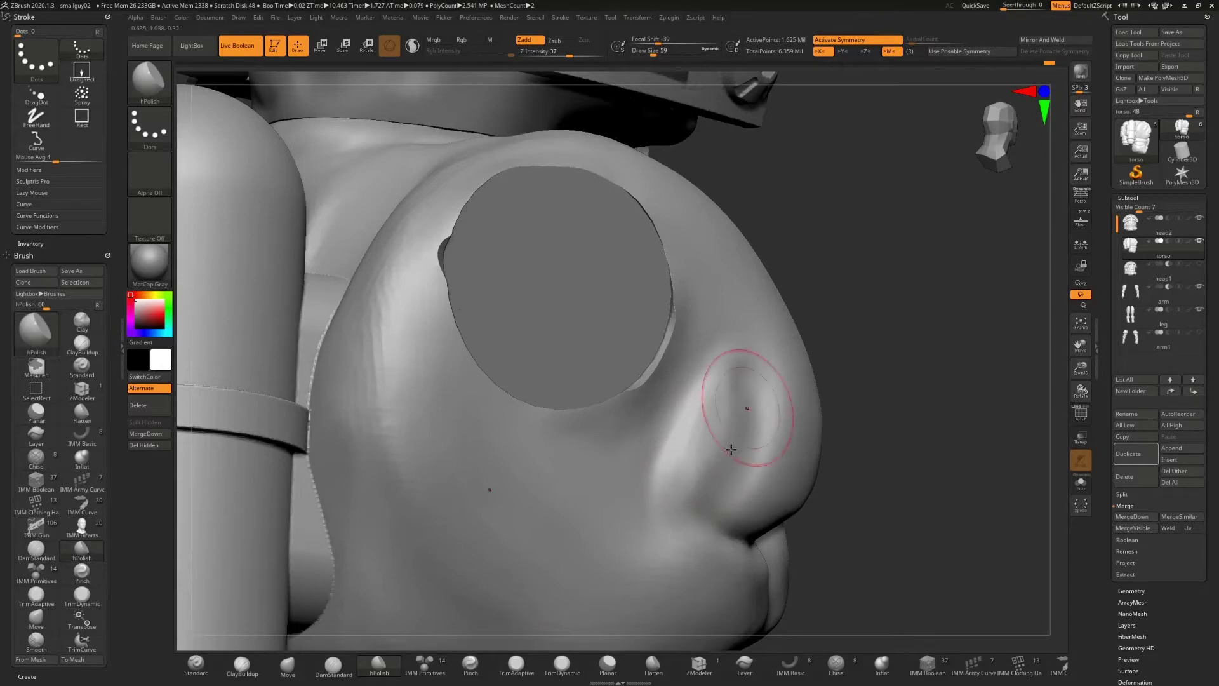
drag(832, 448, 697, 480)
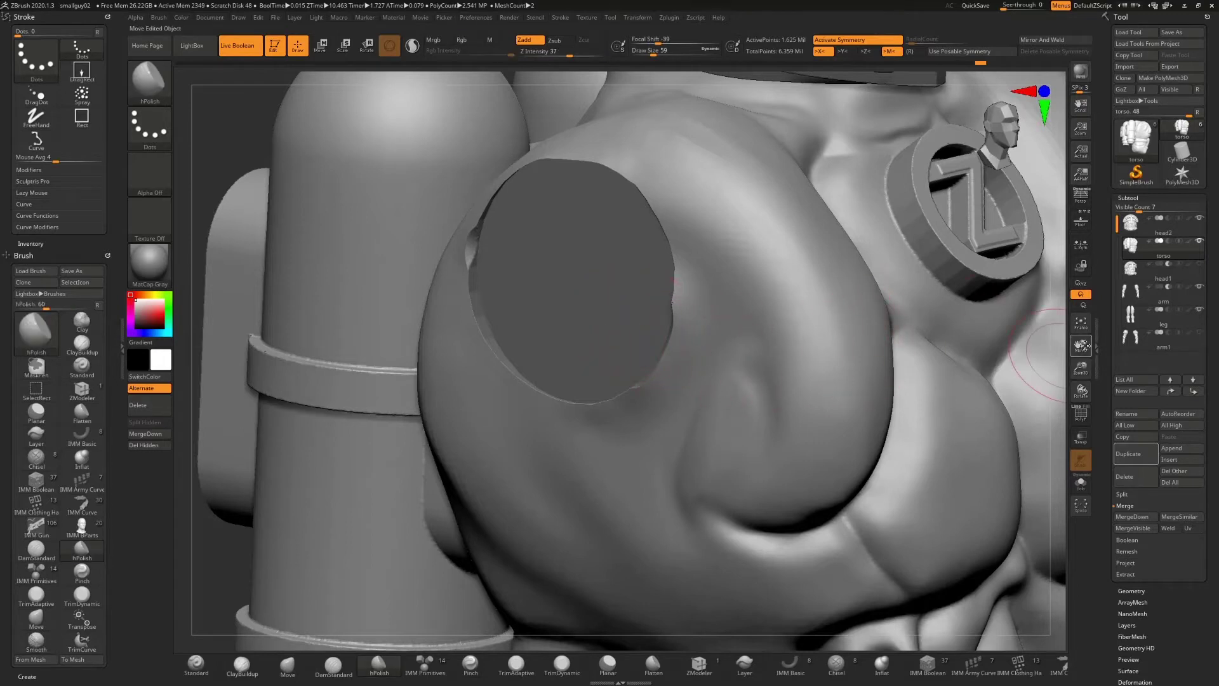
drag(1082, 388, 656, 366)
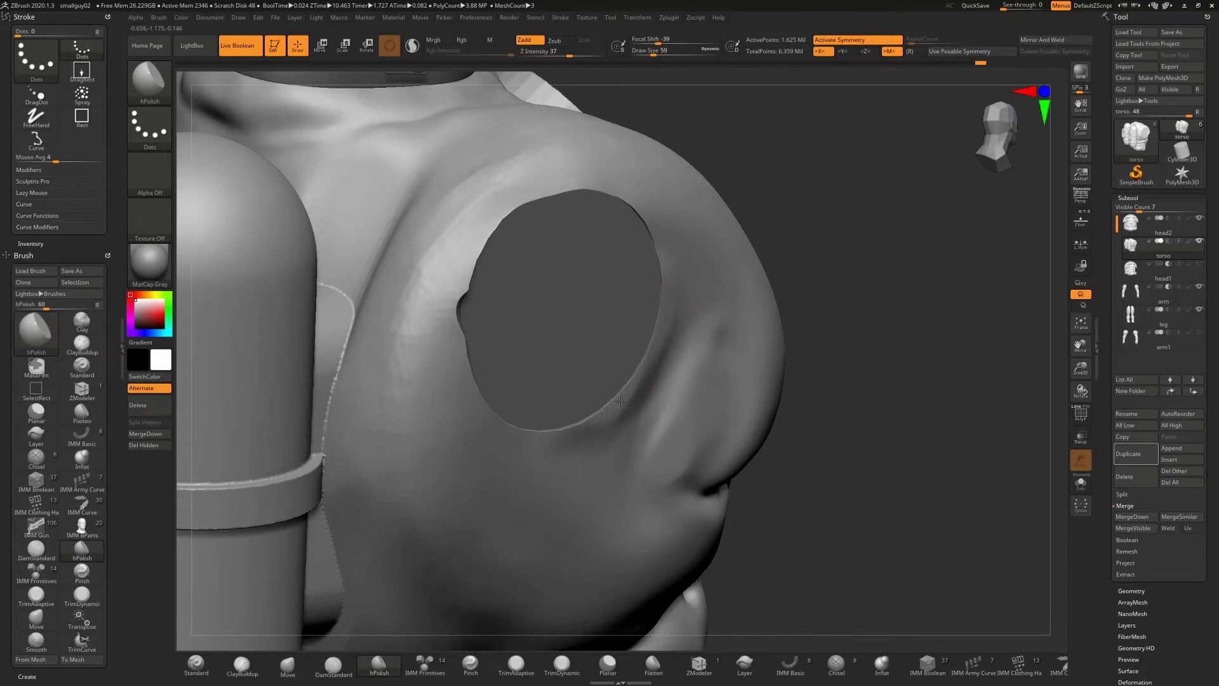
drag(858, 282, 506, 465)
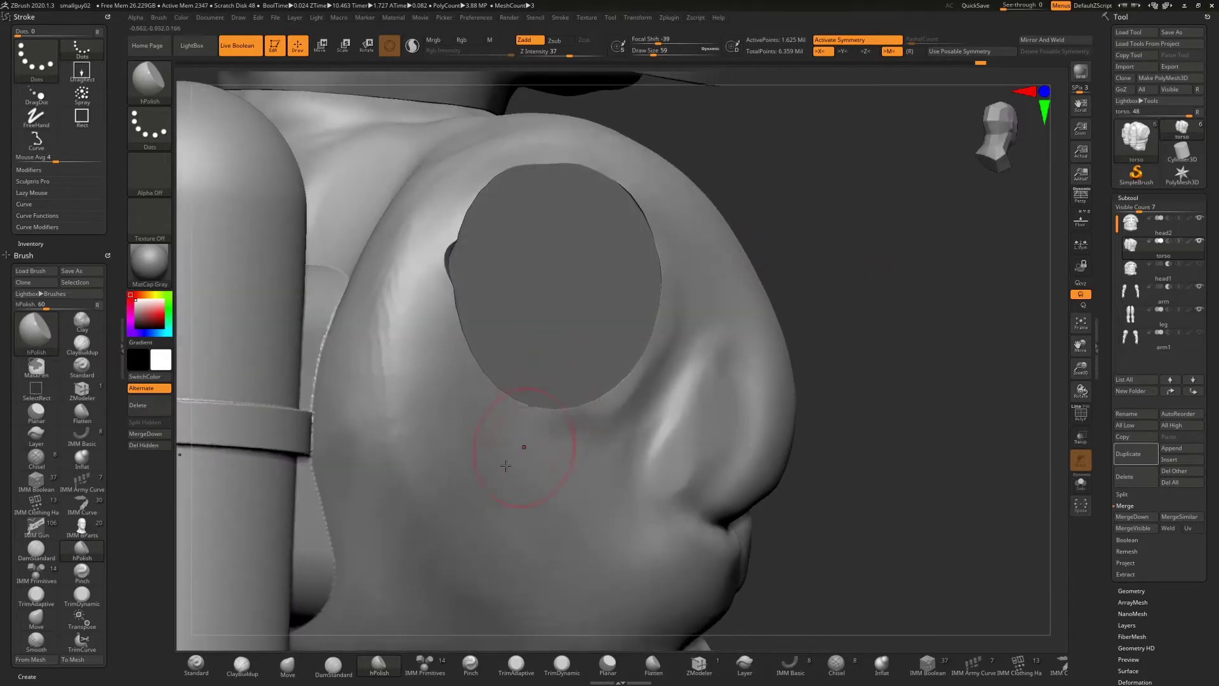
- Try polishing the lower front rim of the shoulder socket with hPolish, and undo the strokes
mouse_move(574, 414)
mouse_down()
mouse_move(659, 381)
mouse_move(625, 396)
mouse_move(623, 384)
mouse_up()
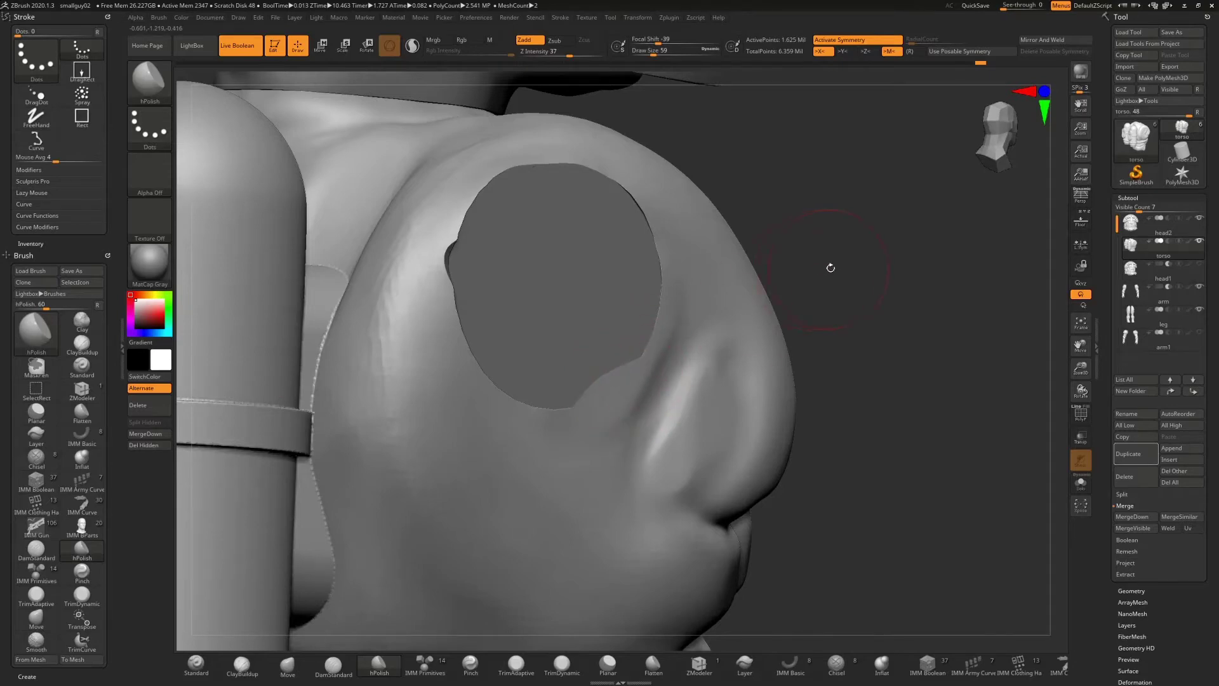
drag(831, 267, 624, 375)
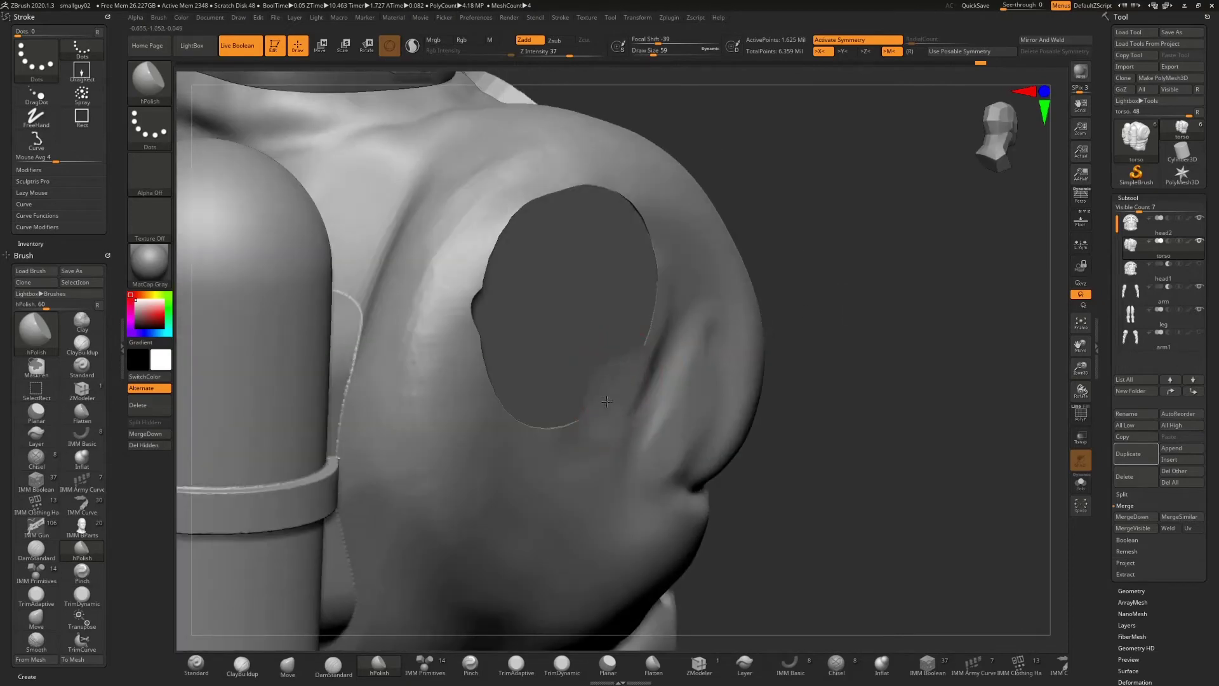
mouse_move(694, 367)
right_down()
mouse_move(745, 266)
mouse_move(730, 267)
mouse_move(761, 283)
right_up()
key(ctrl)
key(ctrl+z)
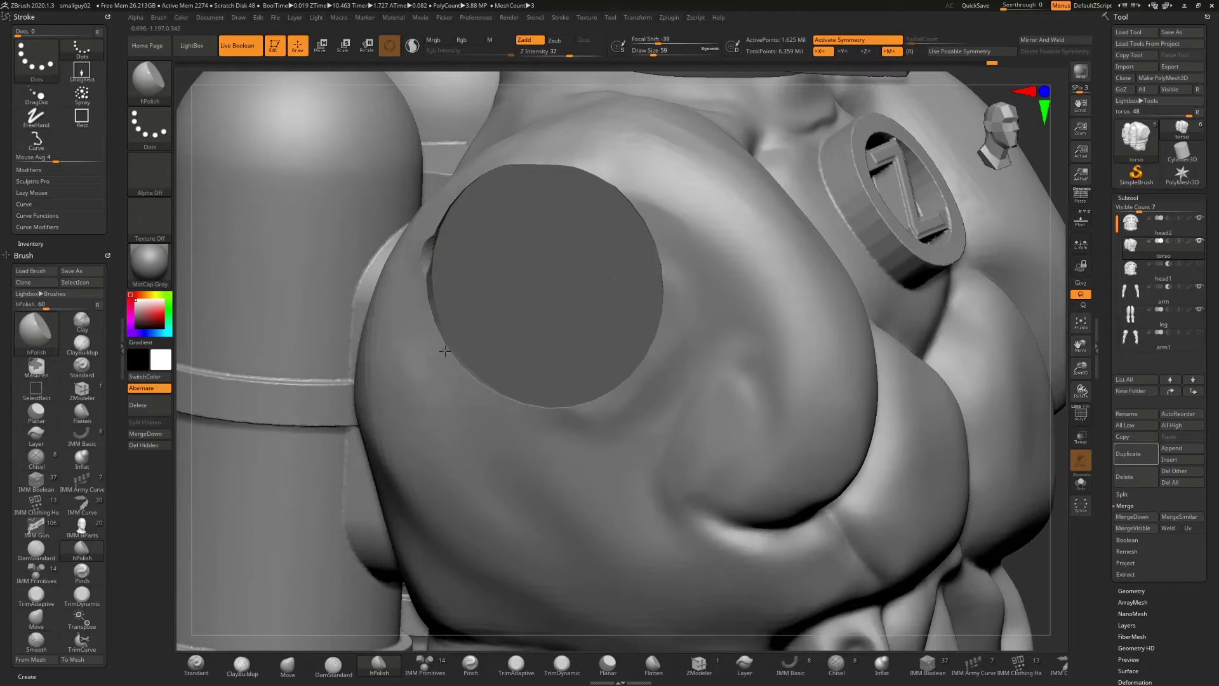
- Polish the torso along the lower and rear rim of the shoulder socket with hPolish, closing the rear notch, and smooth it
drag(445, 350, 512, 403)
drag(427, 291, 430, 247)
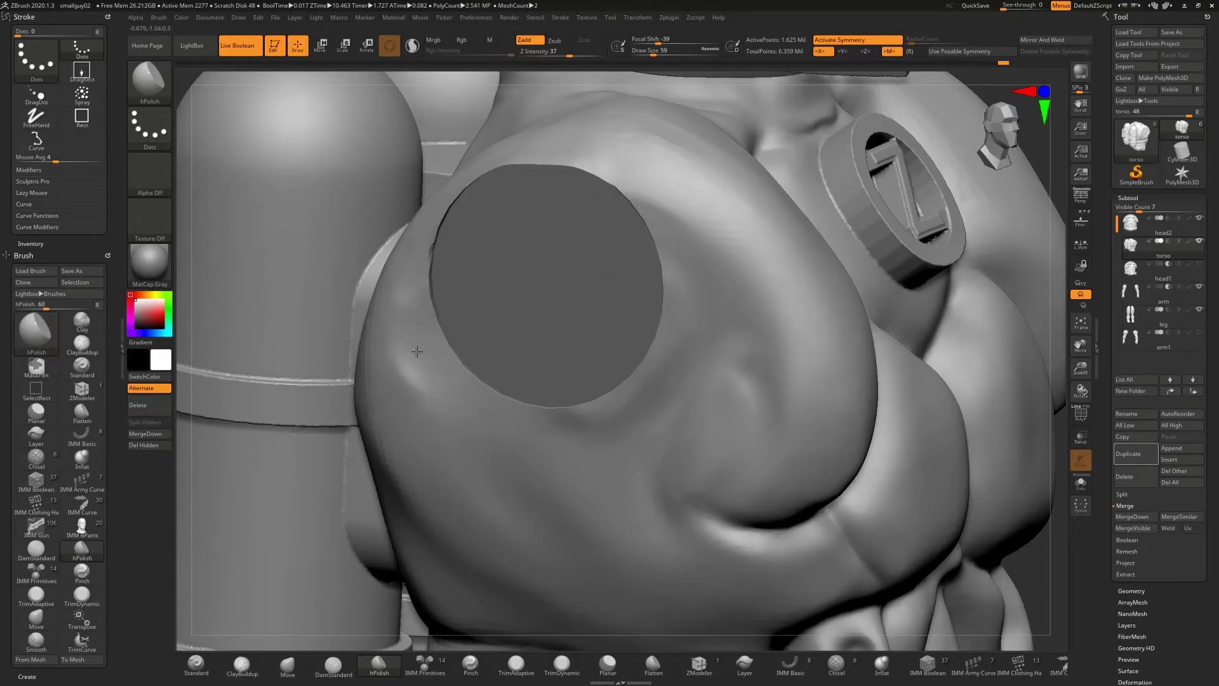
key(shift)
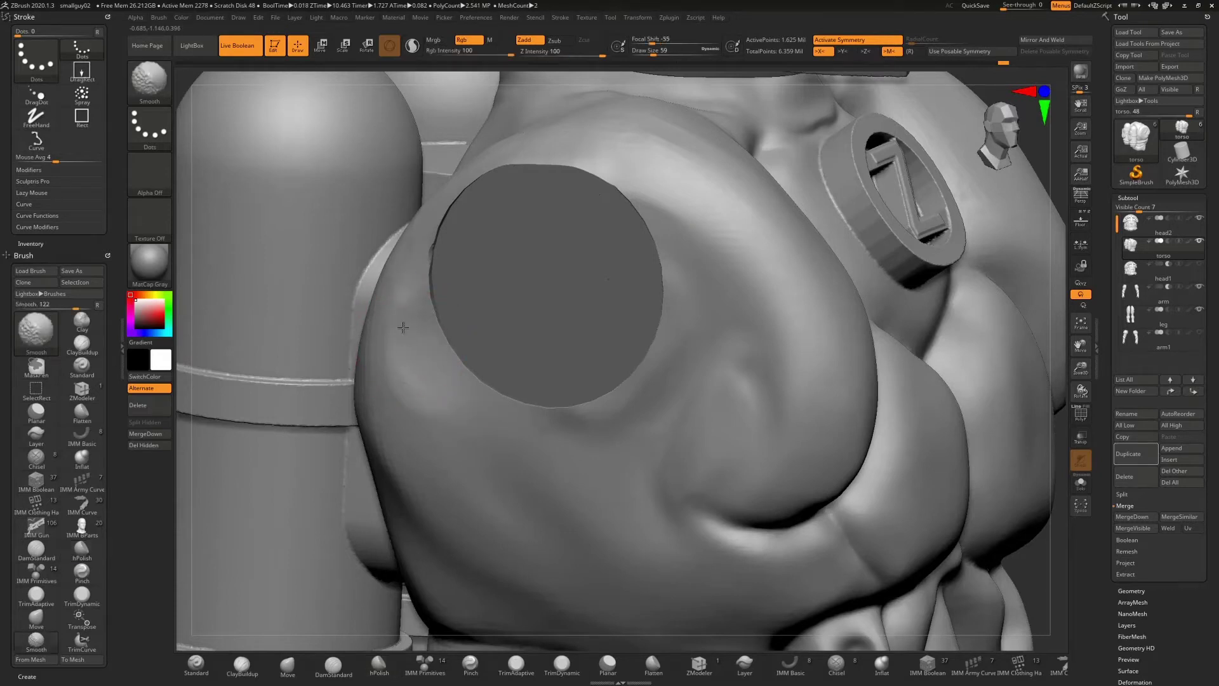
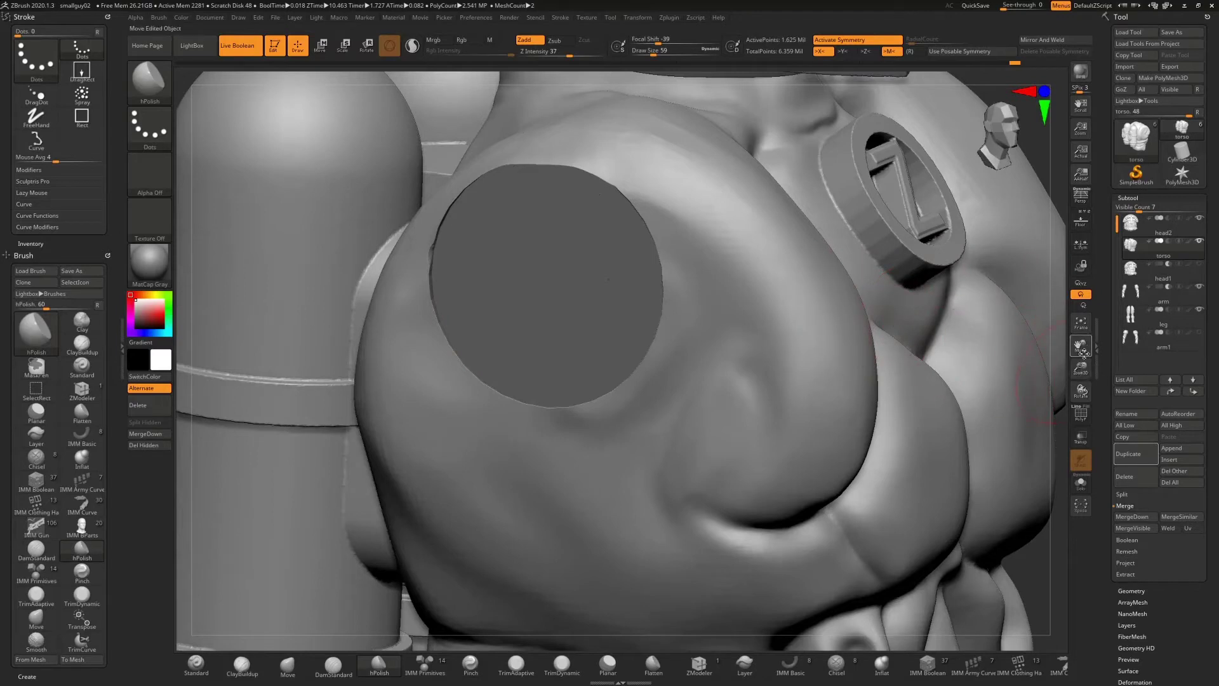
- Smooth the torso surface behind and below the shoulder socket's rear rim for an even transition into the back
drag(1083, 392, 1095, 394)
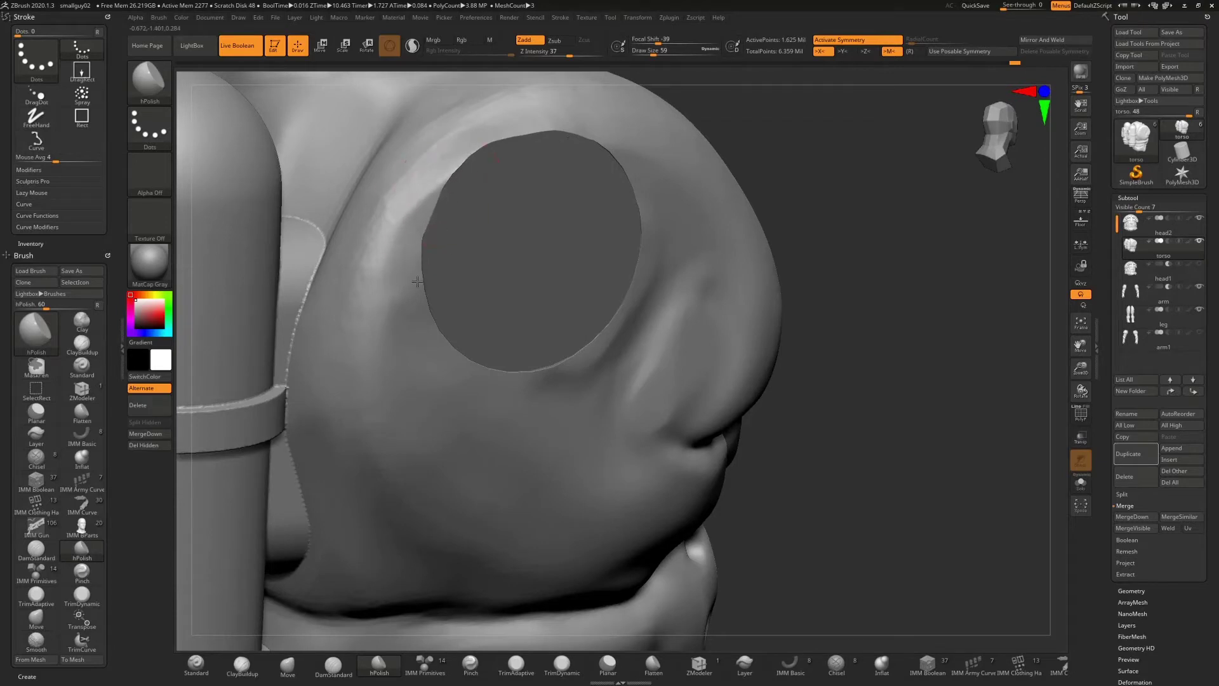
key(shift)
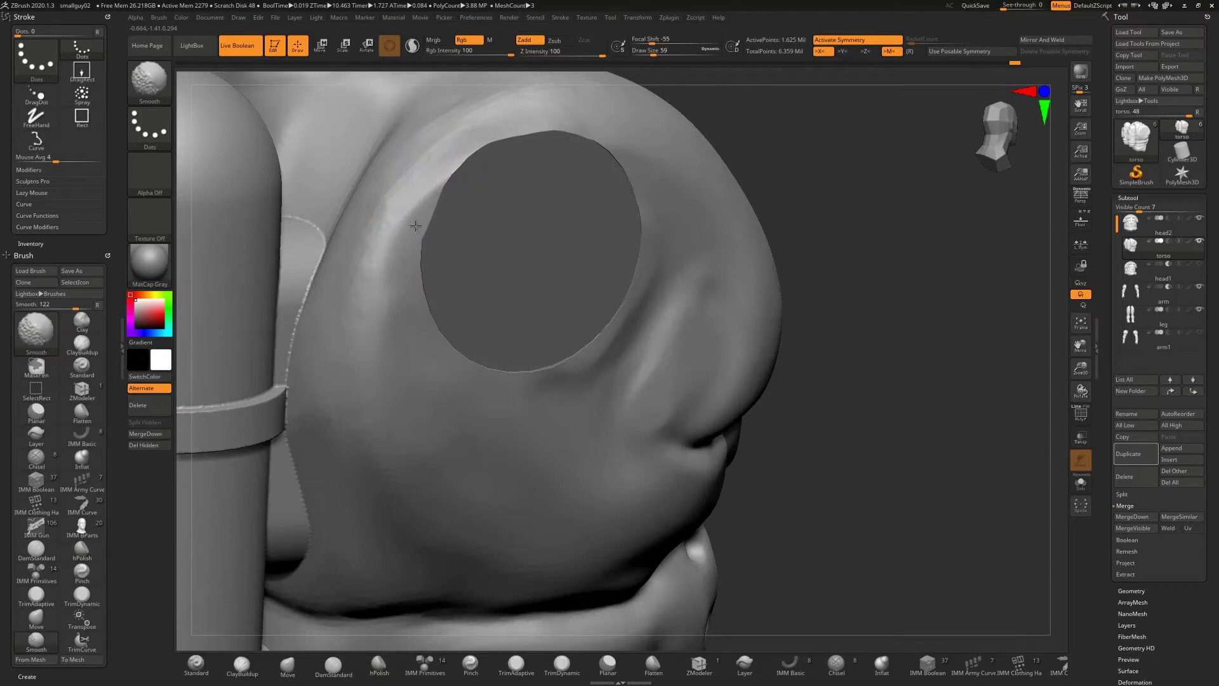
shift+drag(431, 244, 413, 373)
shift+drag(435, 199, 434, 380)
mouse_move(421, 299)
shift+mouse_down()
mouse_move(435, 186)
mouse_move(472, 150)
shift+mouse_up()
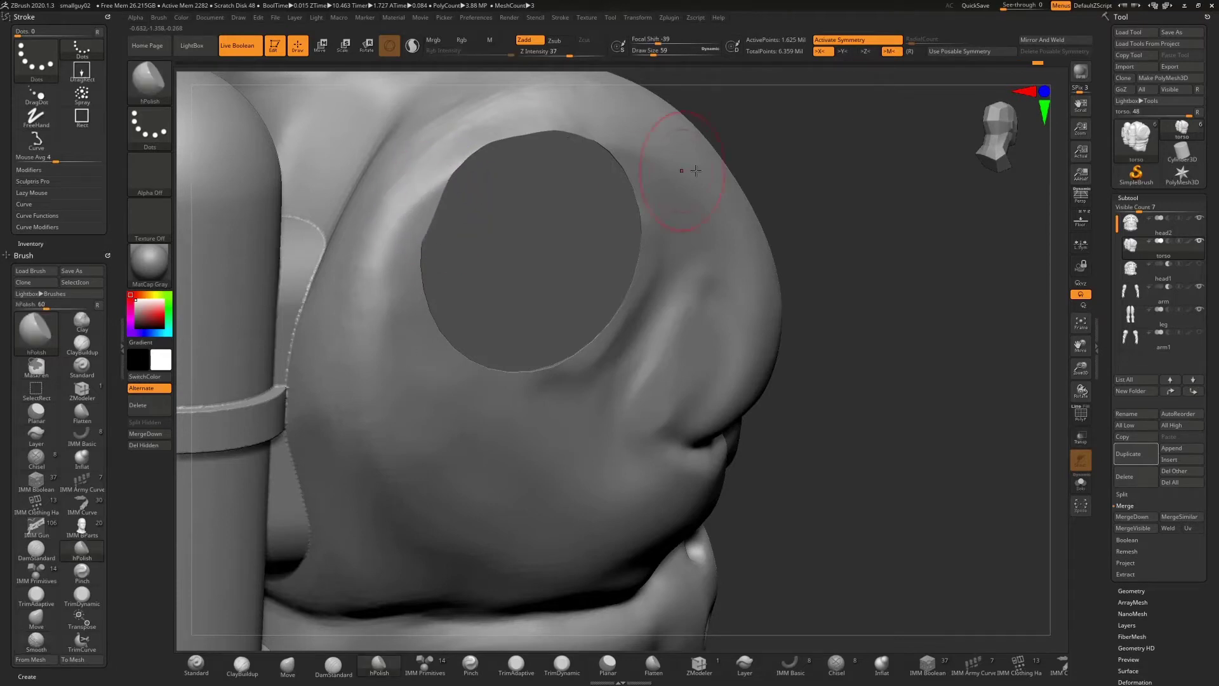
drag(840, 176, 875, 193)
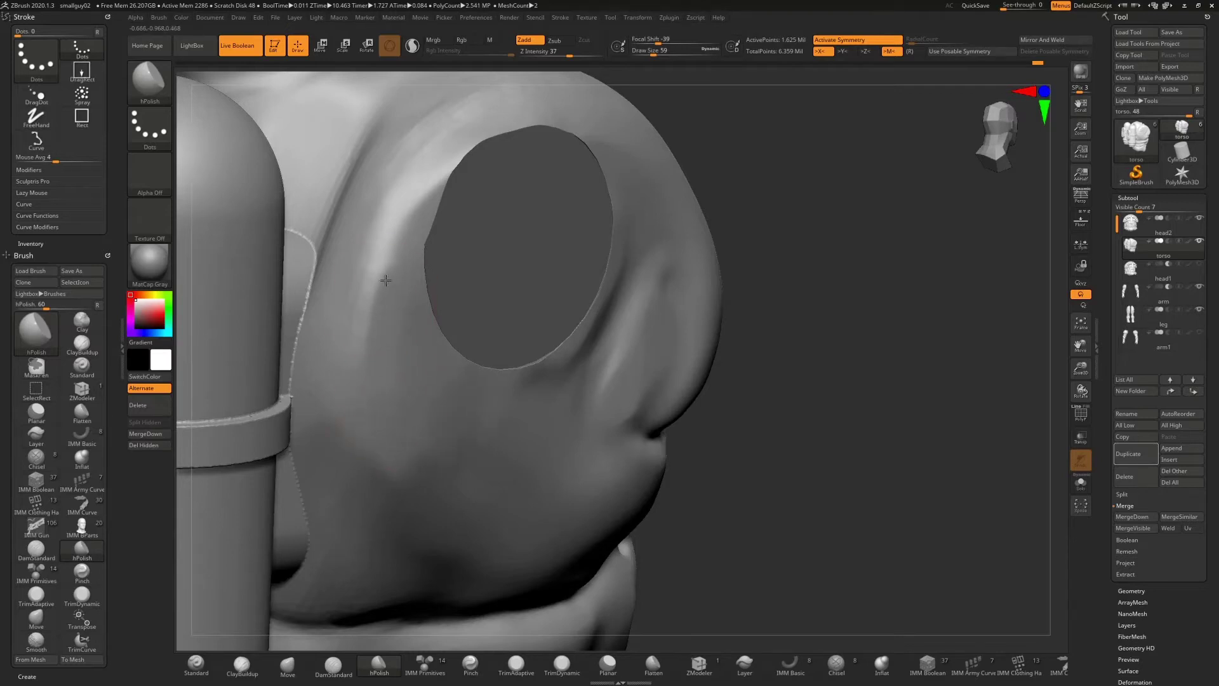
key(shift)
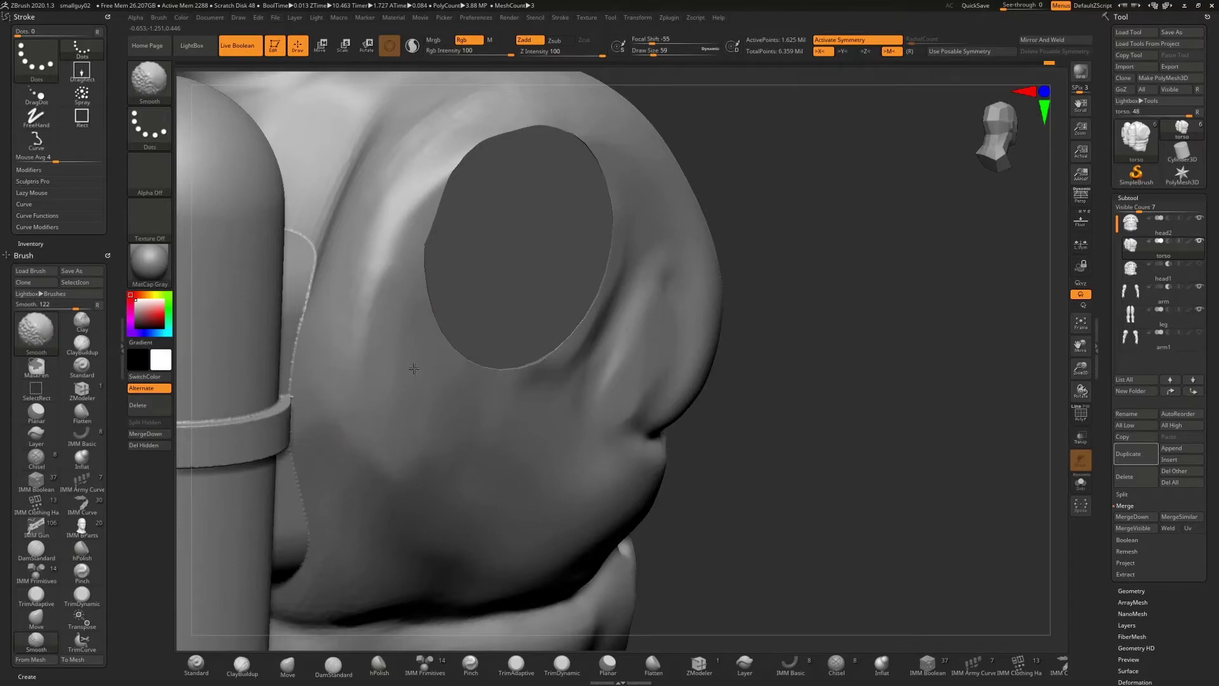
- Polish the torso below the shoulder socket and along the front fold with hPolish, and smooth the uneven patches
shift+drag(386, 322, 406, 371)
mouse_move(730, 238)
mouse_down()
mouse_move(768, 215)
mouse_move(700, 236)
mouse_up()
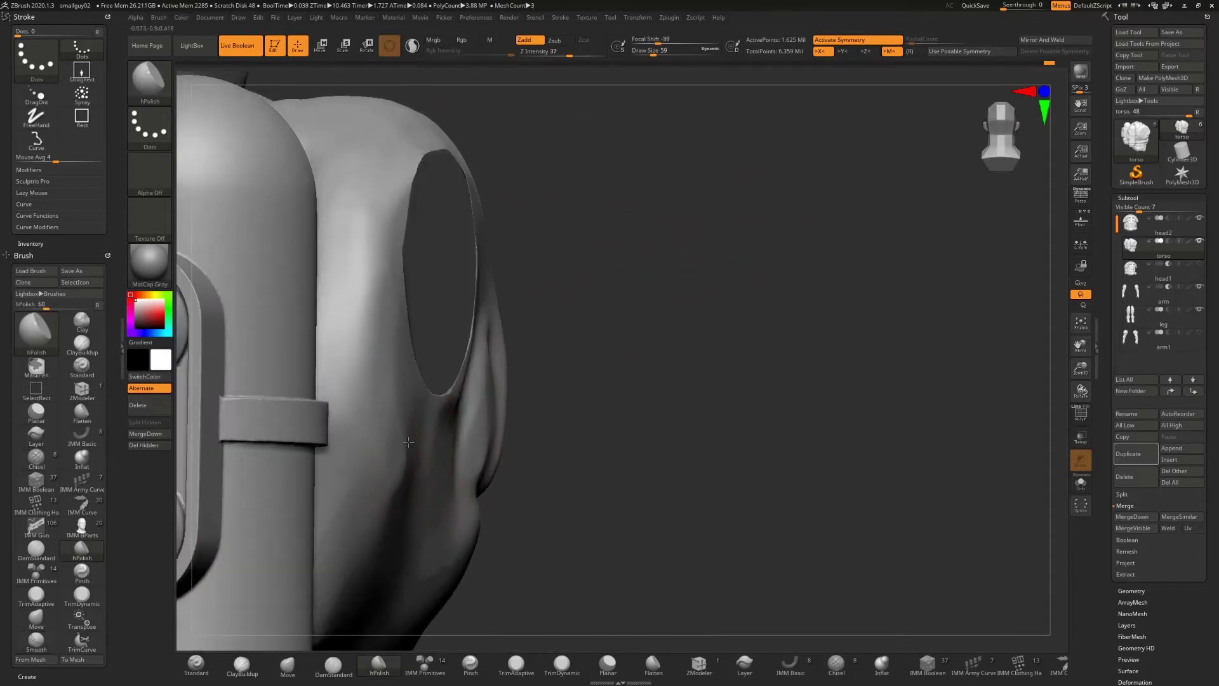
mouse_move(399, 428)
mouse_down()
mouse_move(397, 415)
mouse_move(410, 438)
mouse_up()
drag(468, 406, 481, 387)
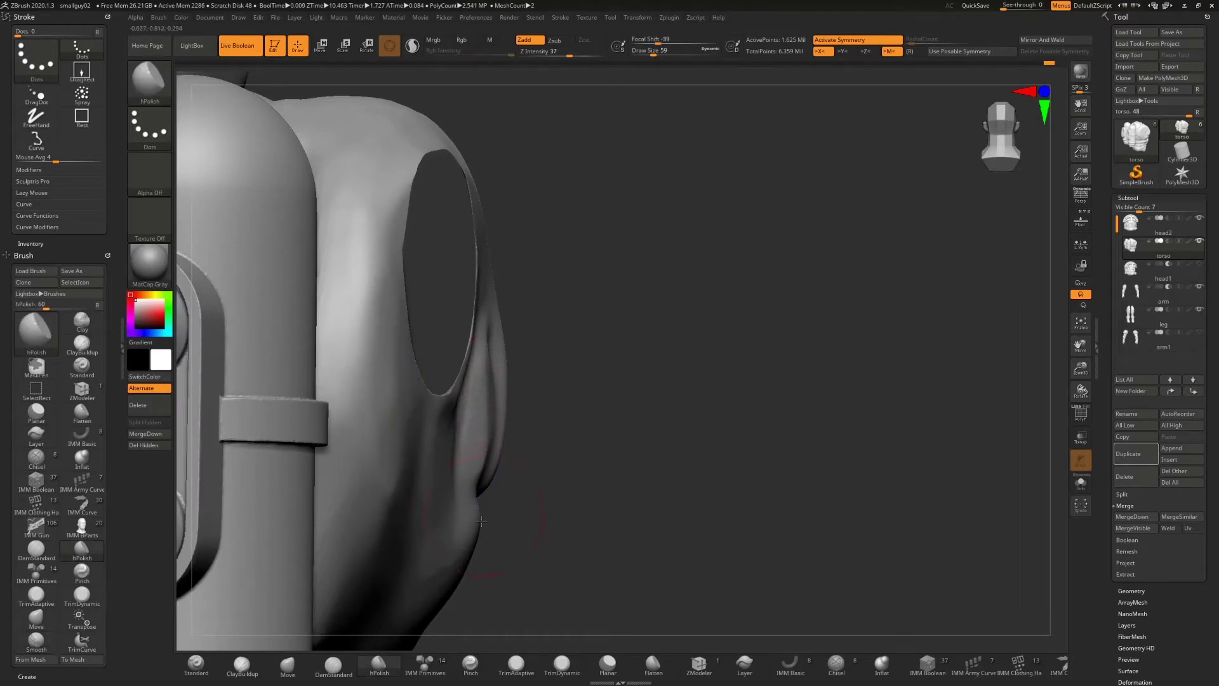
drag(581, 482, 511, 501)
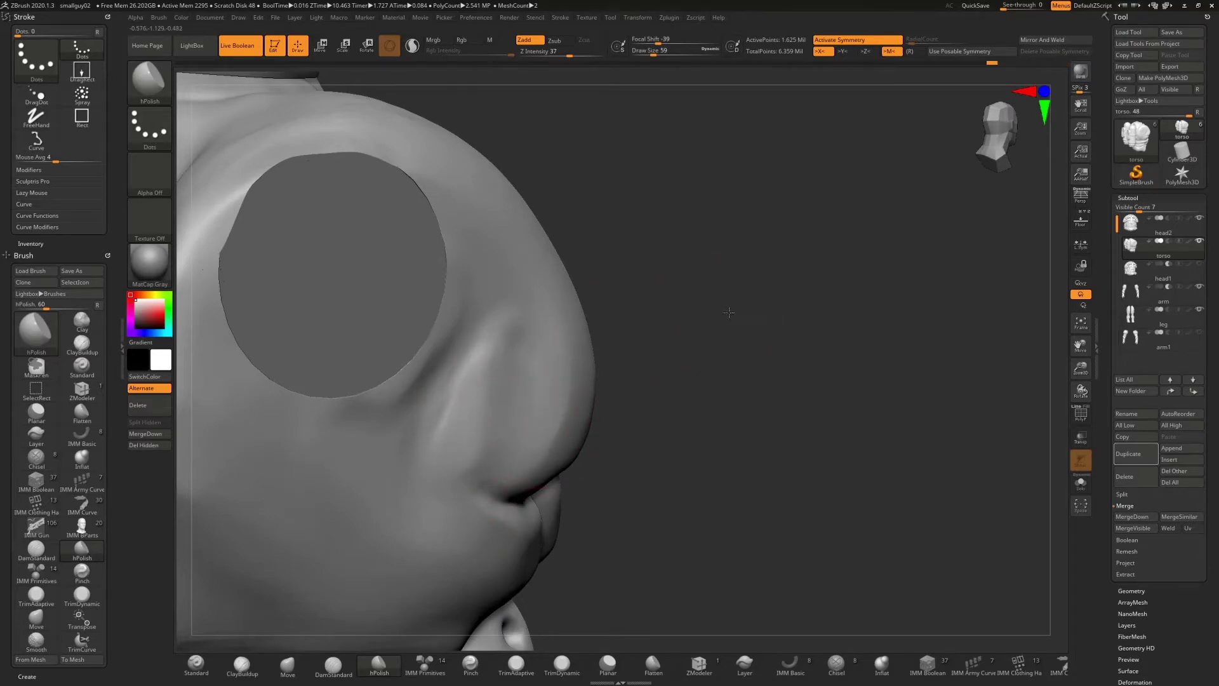
drag(729, 312, 577, 319)
mouse_move(516, 424)
shift+mouse_down()
mouse_move(572, 331)
mouse_move(522, 406)
mouse_move(528, 423)
shift+mouse_up()
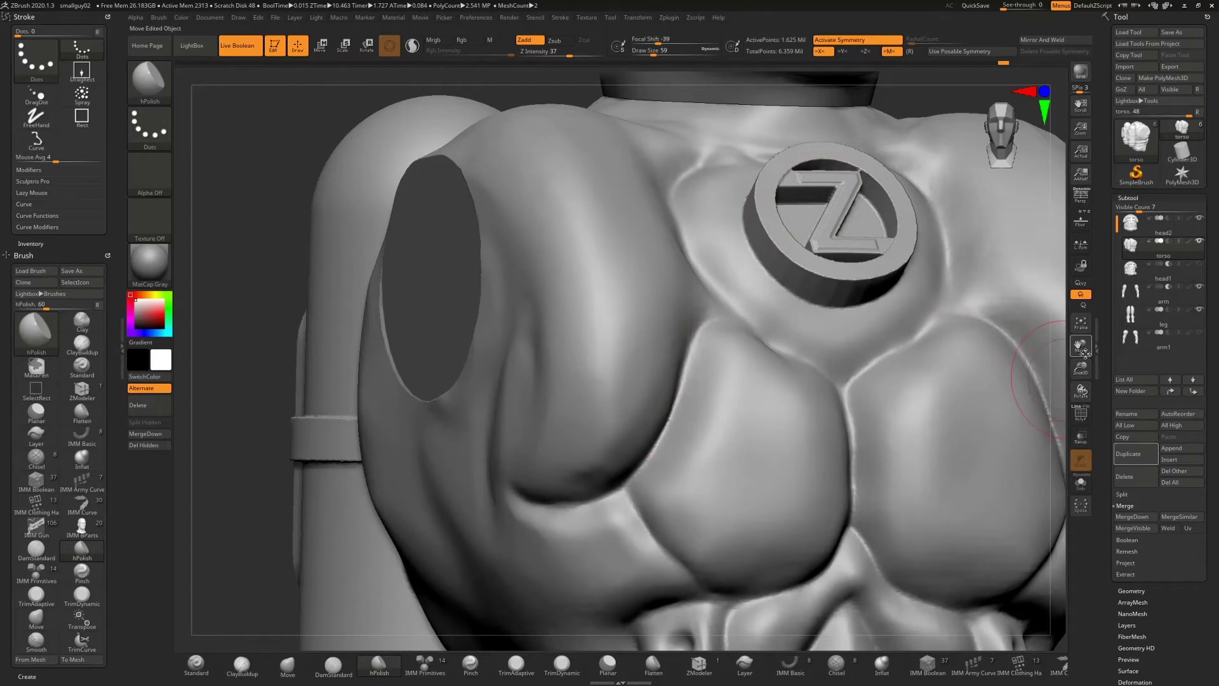
- Flatten the torso surface along the shoulder socket's rear rim with the hPolish brush
drag(1081, 389, 940, 402)
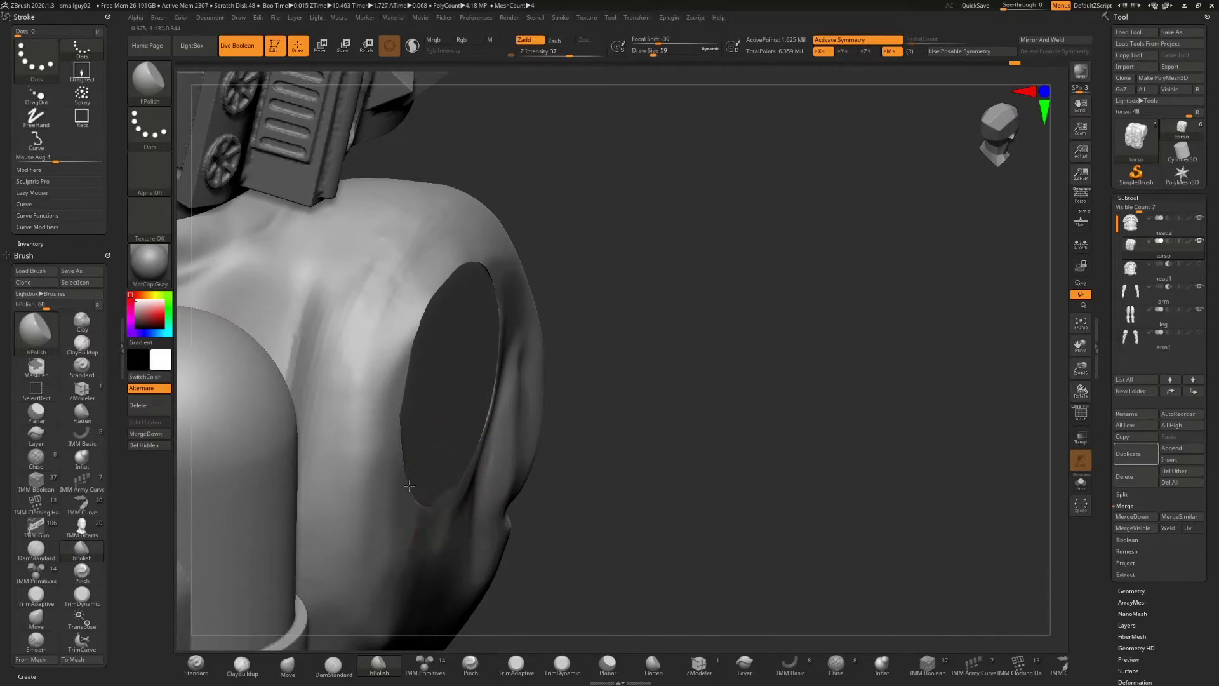
drag(694, 326, 524, 336)
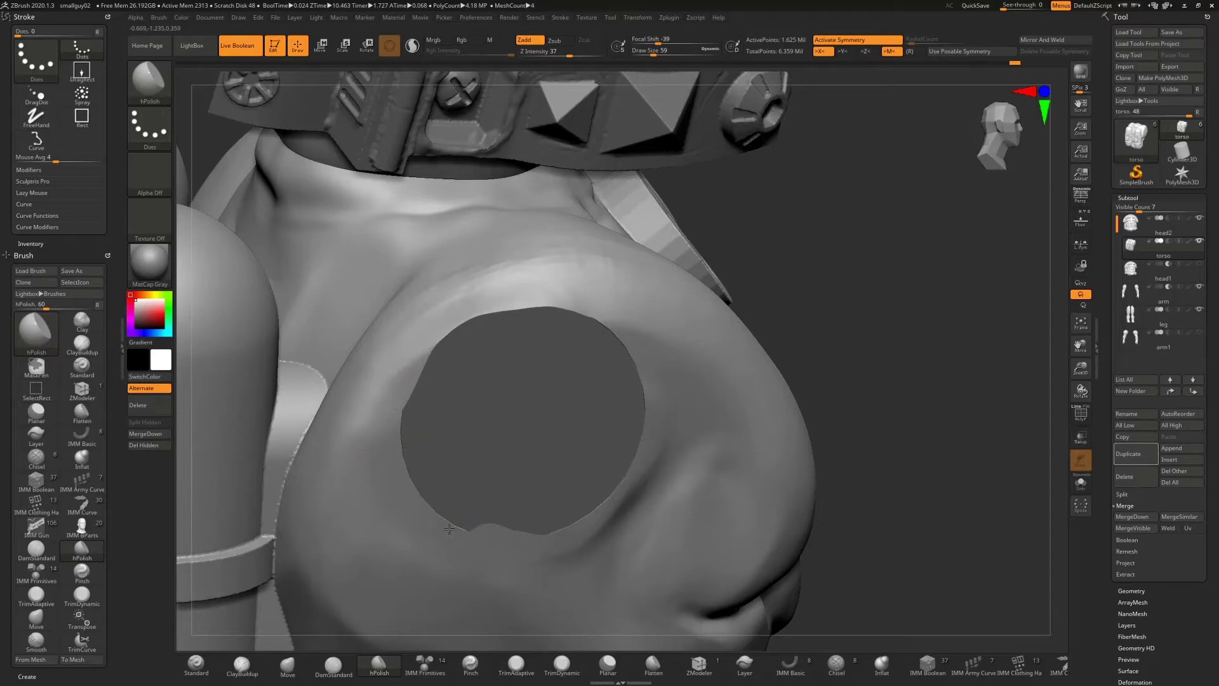
mouse_move(808, 253)
mouse_down()
mouse_move(746, 240)
mouse_move(793, 235)
mouse_move(673, 340)
mouse_move(647, 411)
mouse_move(585, 326)
mouse_move(533, 317)
mouse_up()
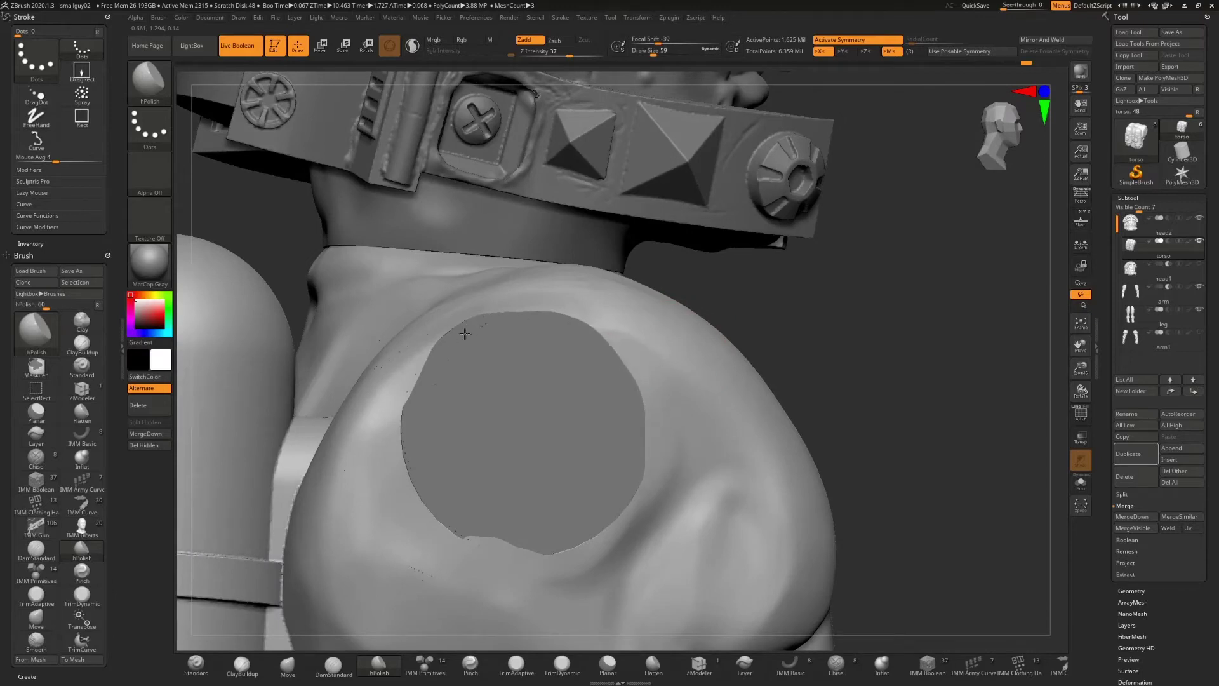
mouse_move(433, 359)
mouse_down()
mouse_move(405, 406)
mouse_move(409, 457)
mouse_move(456, 524)
mouse_up()
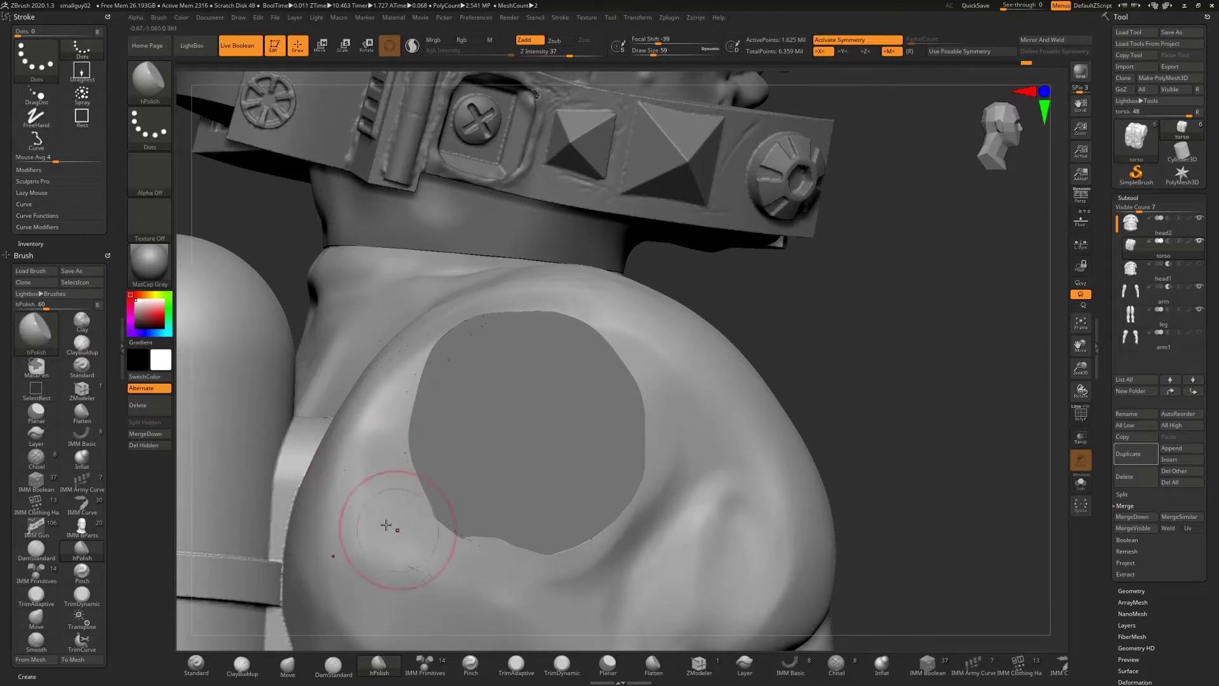
- Polish the upper rear rim of the shoulder socket with hPolish, and smooth the torso along its lower edge
drag(856, 290, 558, 327)
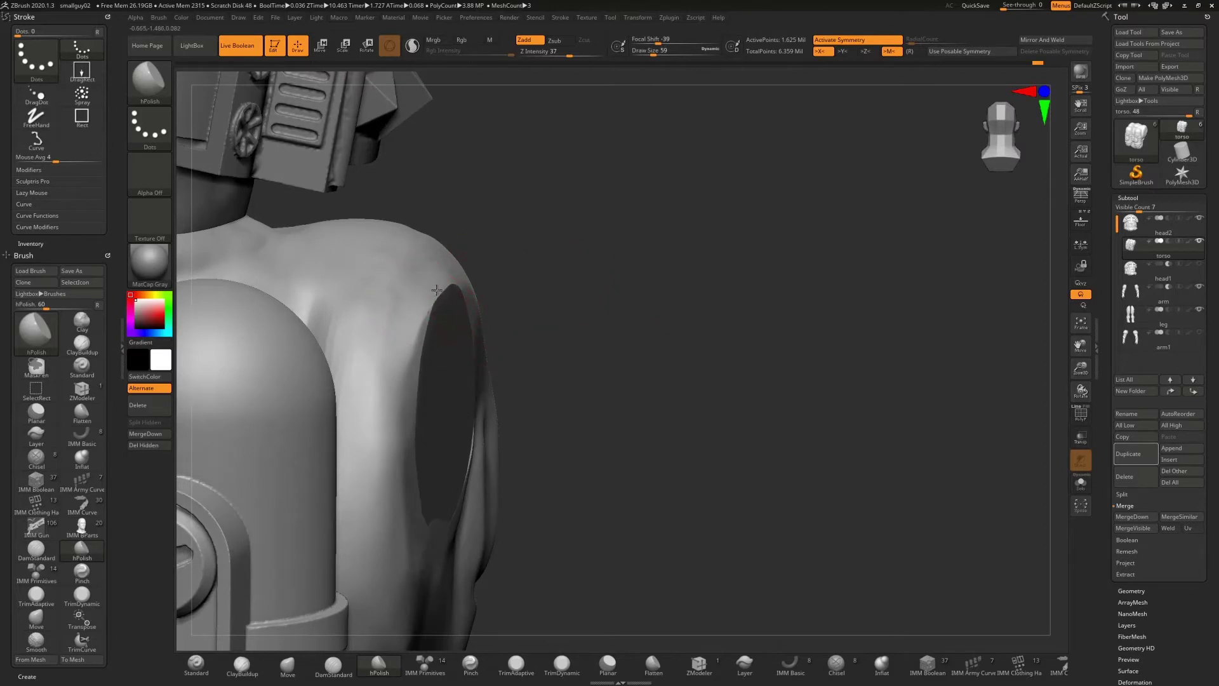
drag(425, 307, 457, 281)
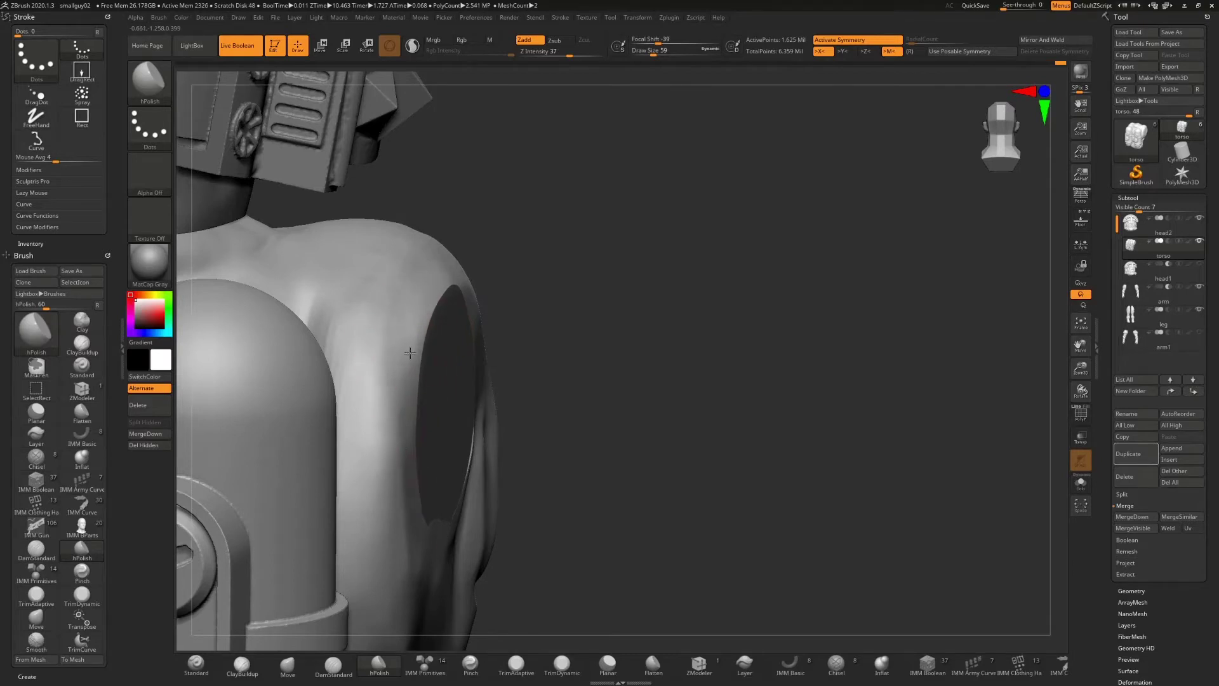
shift+drag(459, 473, 462, 508)
mouse_move(696, 261)
mouse_down()
mouse_move(559, 285)
mouse_move(532, 356)
mouse_move(596, 406)
mouse_move(603, 523)
mouse_up()
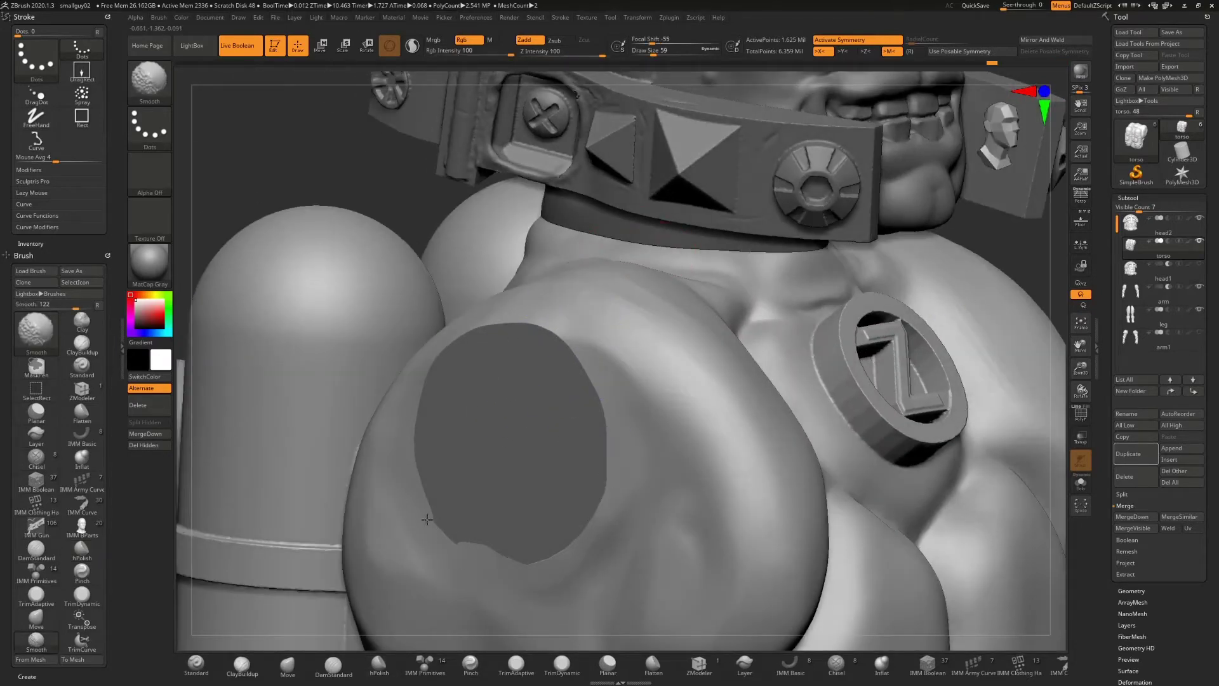
mouse_move(557, 570)
shift+mouse_down()
mouse_move(442, 538)
mouse_move(481, 573)
shift+mouse_up()
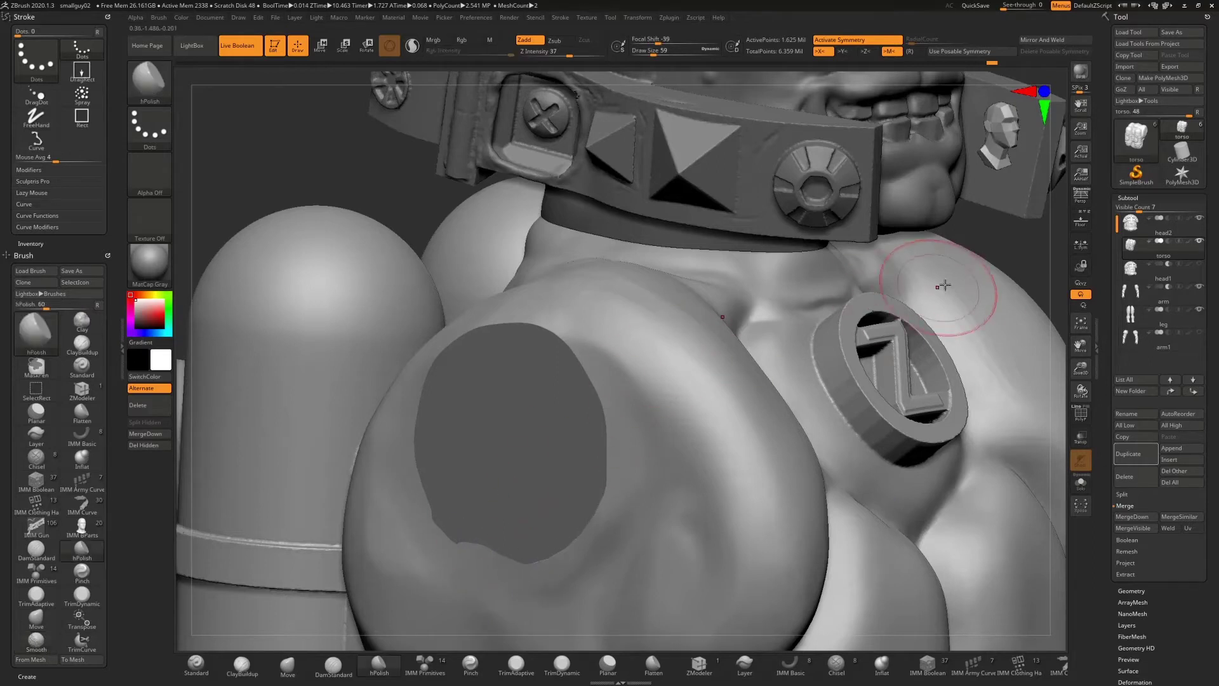
- Make the arms visible again and check from front and back how they fit the torso's shoulder sockets
mouse_move(988, 237)
mouse_down()
mouse_move(1008, 236)
mouse_move(857, 318)
mouse_move(666, 444)
mouse_move(585, 517)
mouse_up()
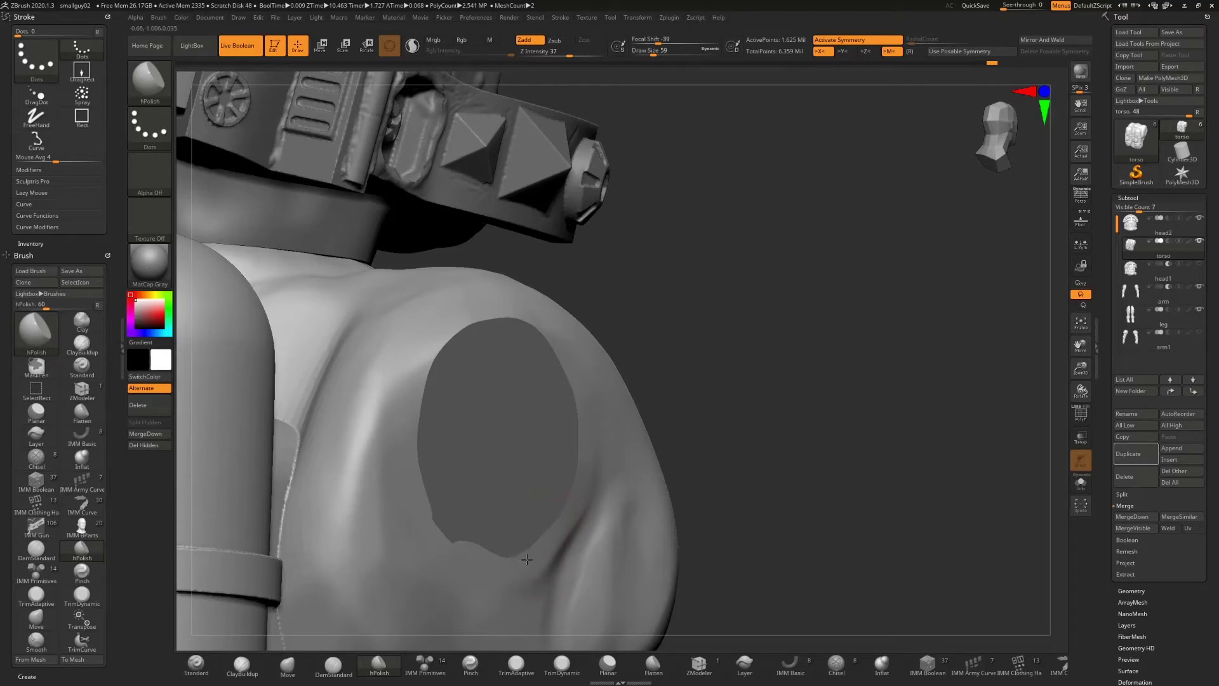
drag(768, 347, 701, 348)
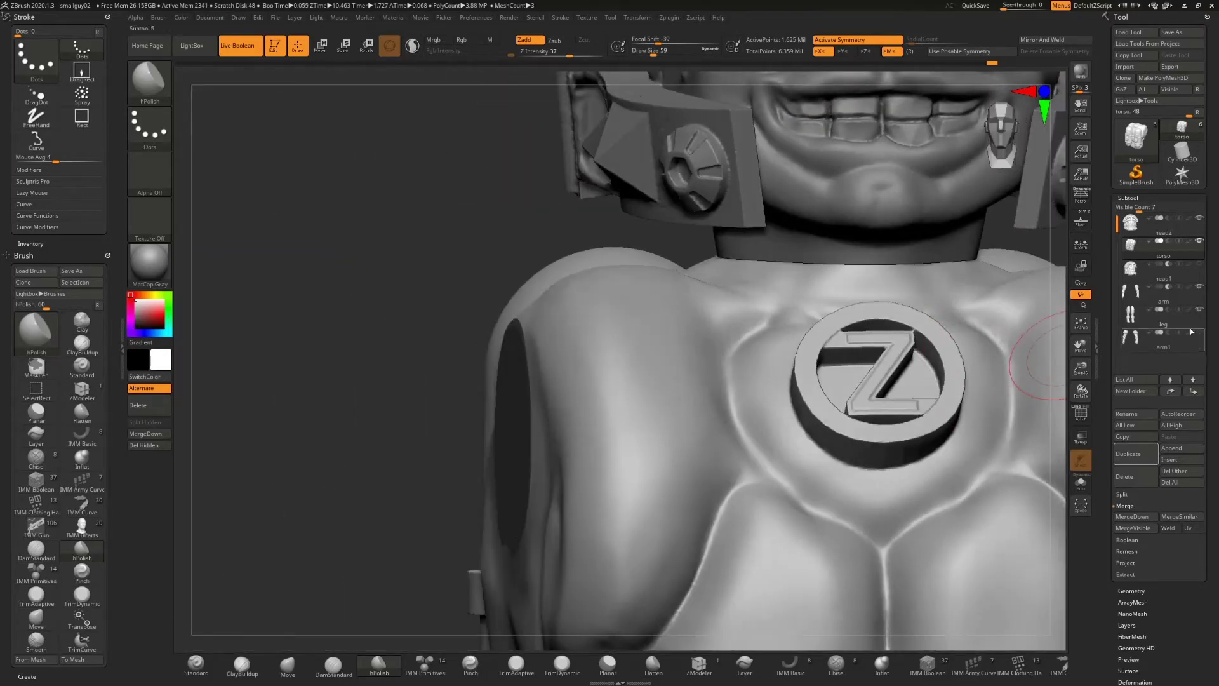
click(1162, 288)
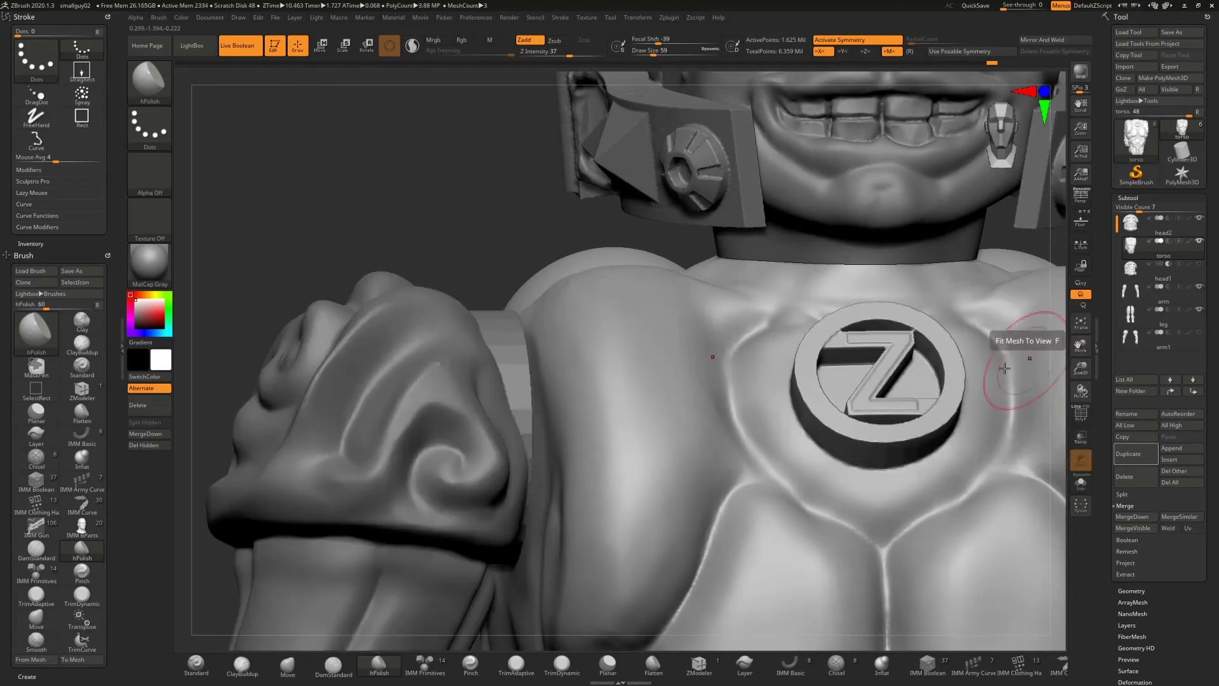
mouse_move(521, 215)
mouse_down()
mouse_move(547, 283)
mouse_move(576, 230)
mouse_move(585, 273)
mouse_up()
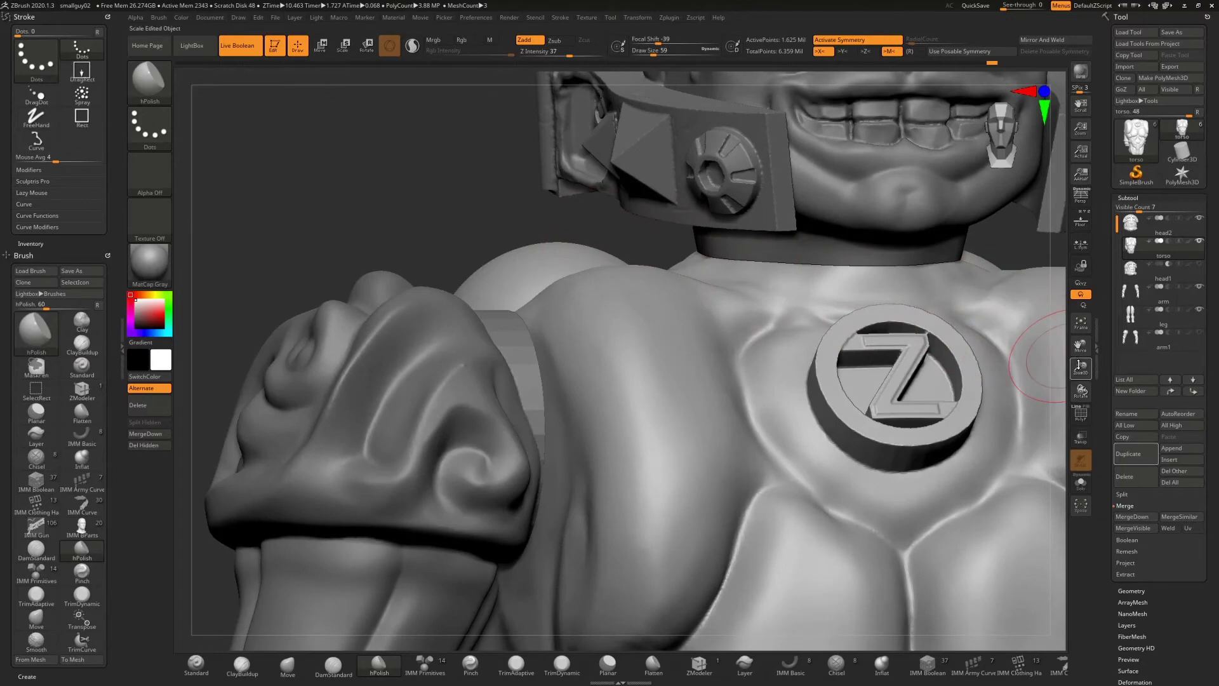
drag(1080, 368, 1081, 407)
drag(866, 331, 926, 248)
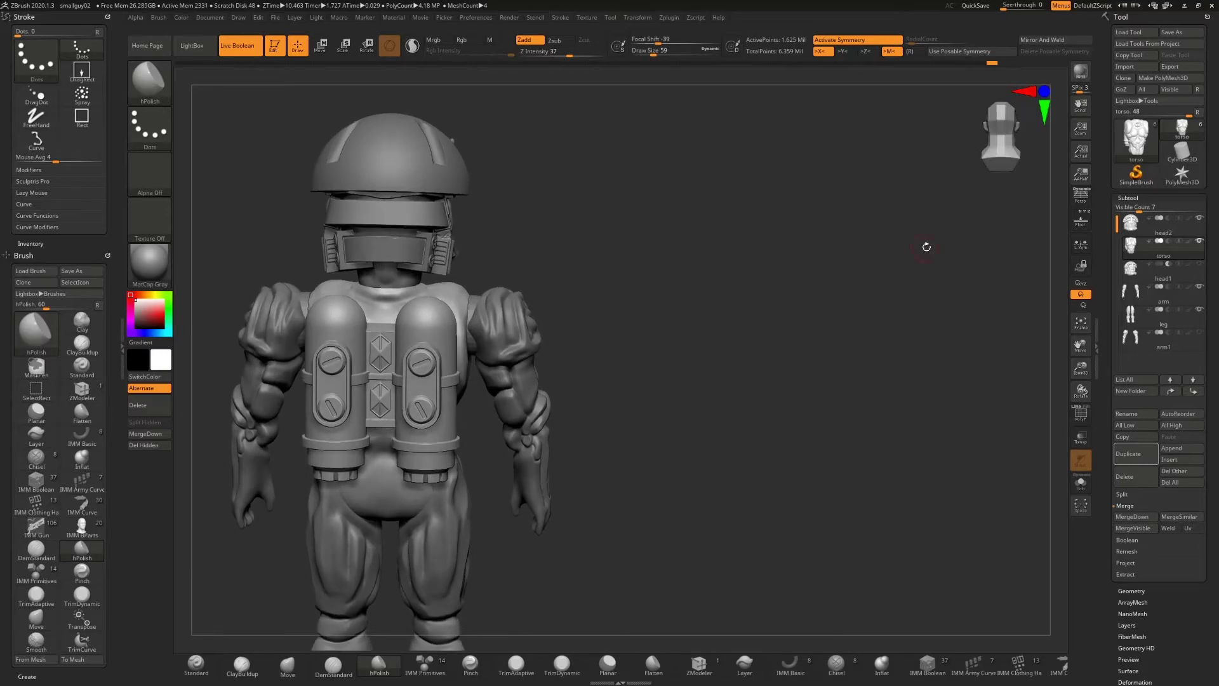
- Isolate the arm subtool and smooth the transition between the shoulder armor and its faceted joint collar
click(1136, 296)
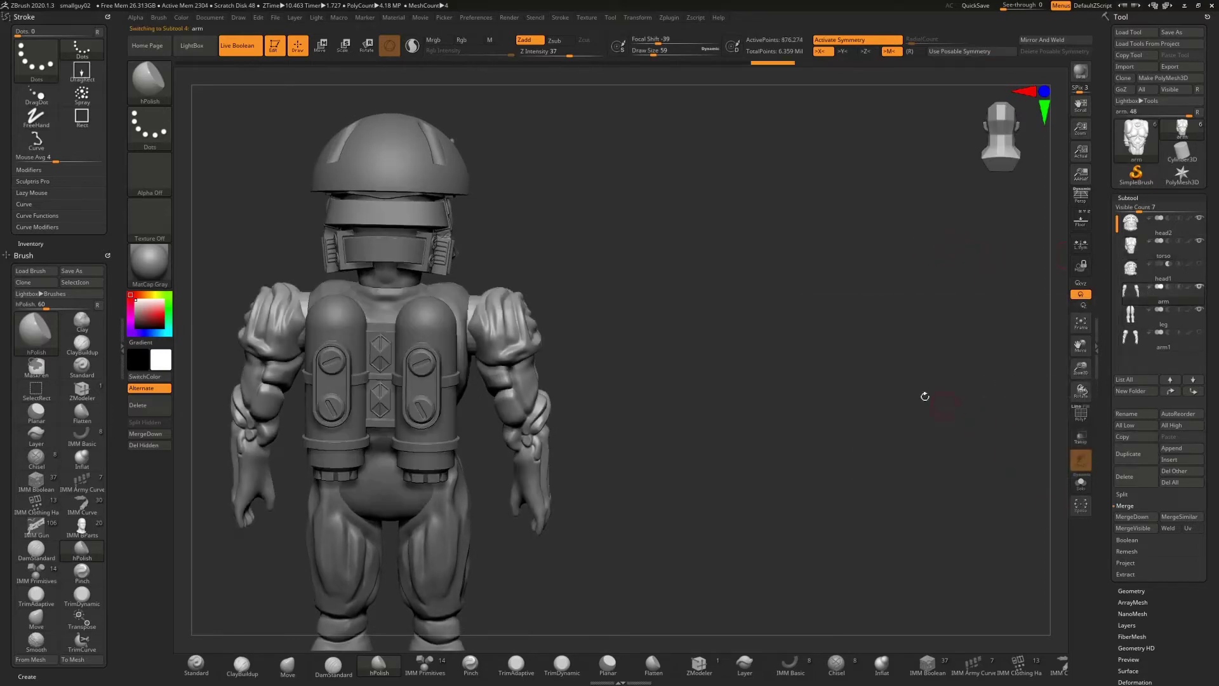
click(1080, 483)
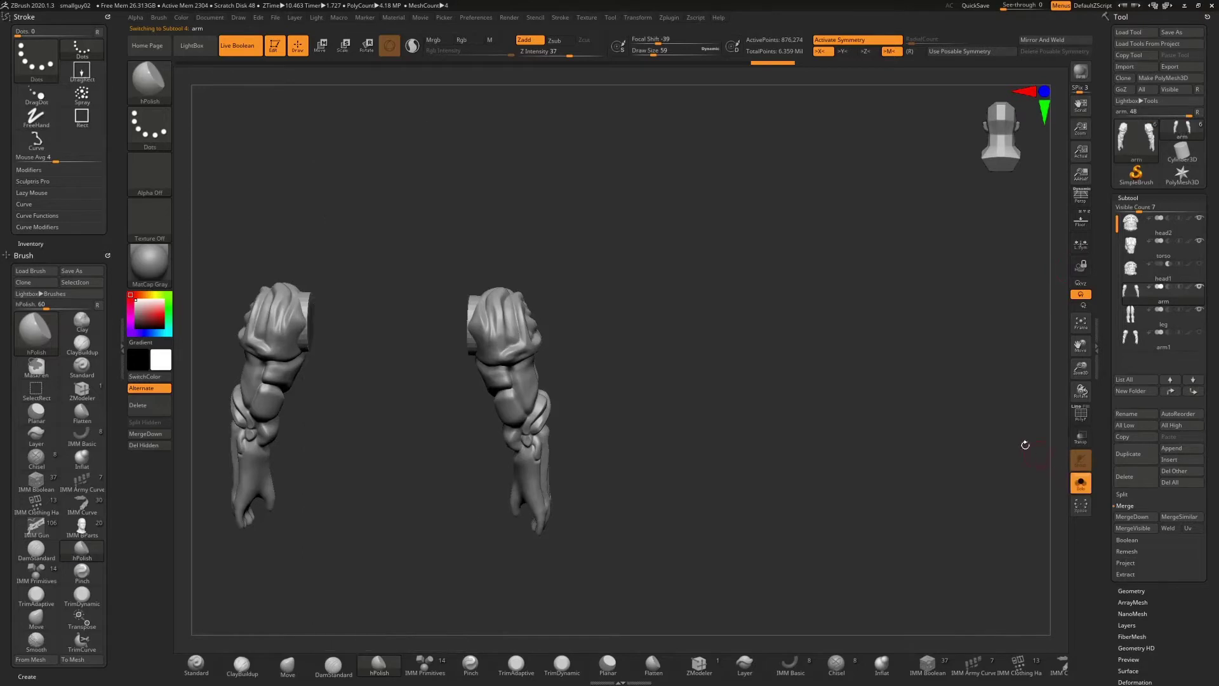
drag(1081, 368, 1074, 427)
drag(776, 277, 626, 375)
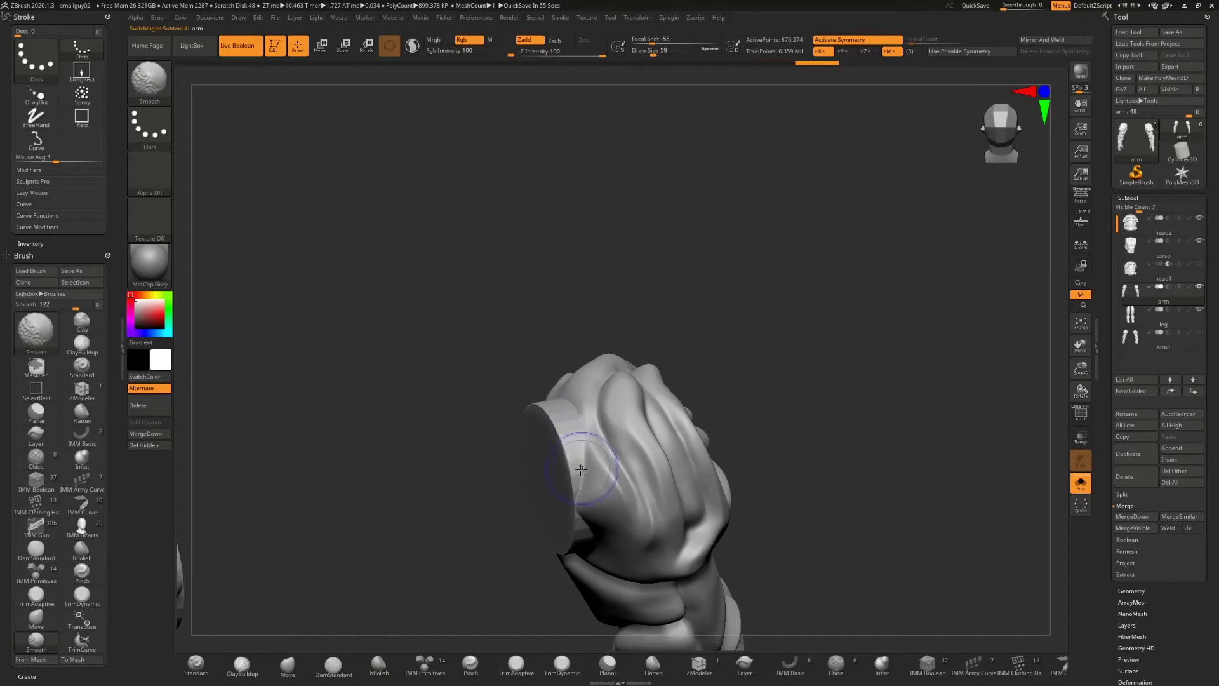
shift+drag(578, 432, 574, 515)
mouse_move(699, 272)
mouse_down()
mouse_move(743, 264)
mouse_move(729, 348)
mouse_up()
mouse_move(539, 515)
shift+mouse_down()
mouse_move(508, 535)
mouse_move(531, 528)
shift+mouse_up()
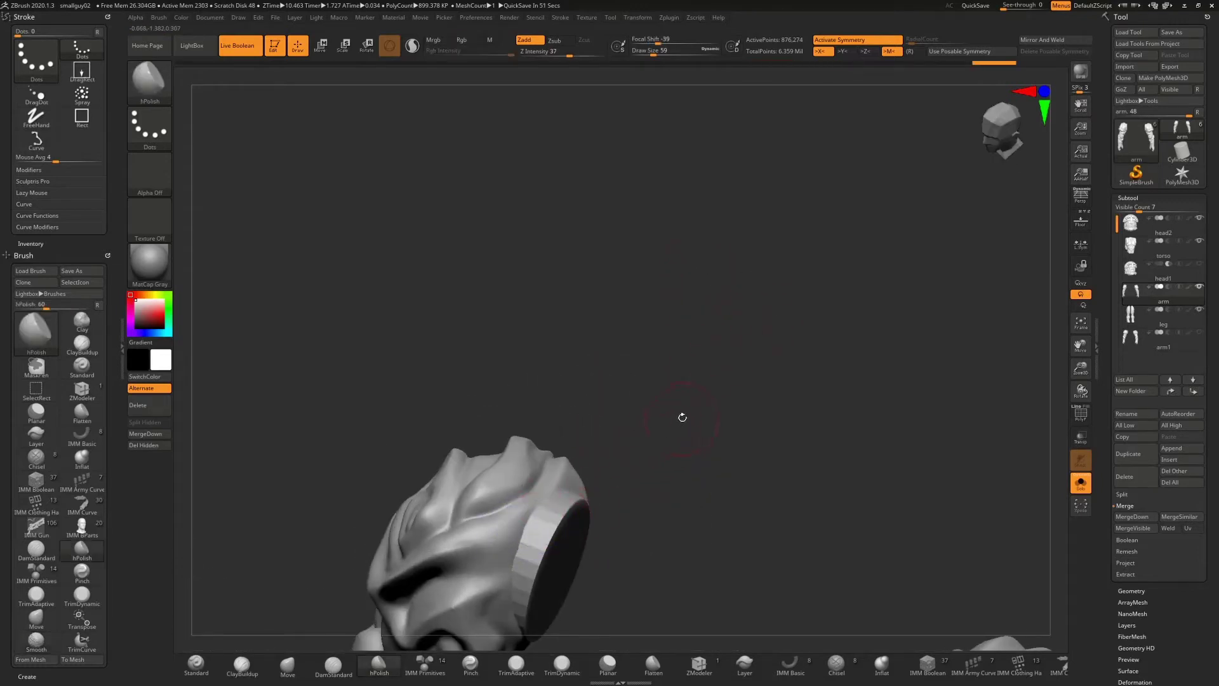
- Set the brush draw size to 35 and smooth away the facets on the front of the arm's joint collar
key(s)
drag(678, 417, 676, 417)
shift+drag(528, 511, 533, 534)
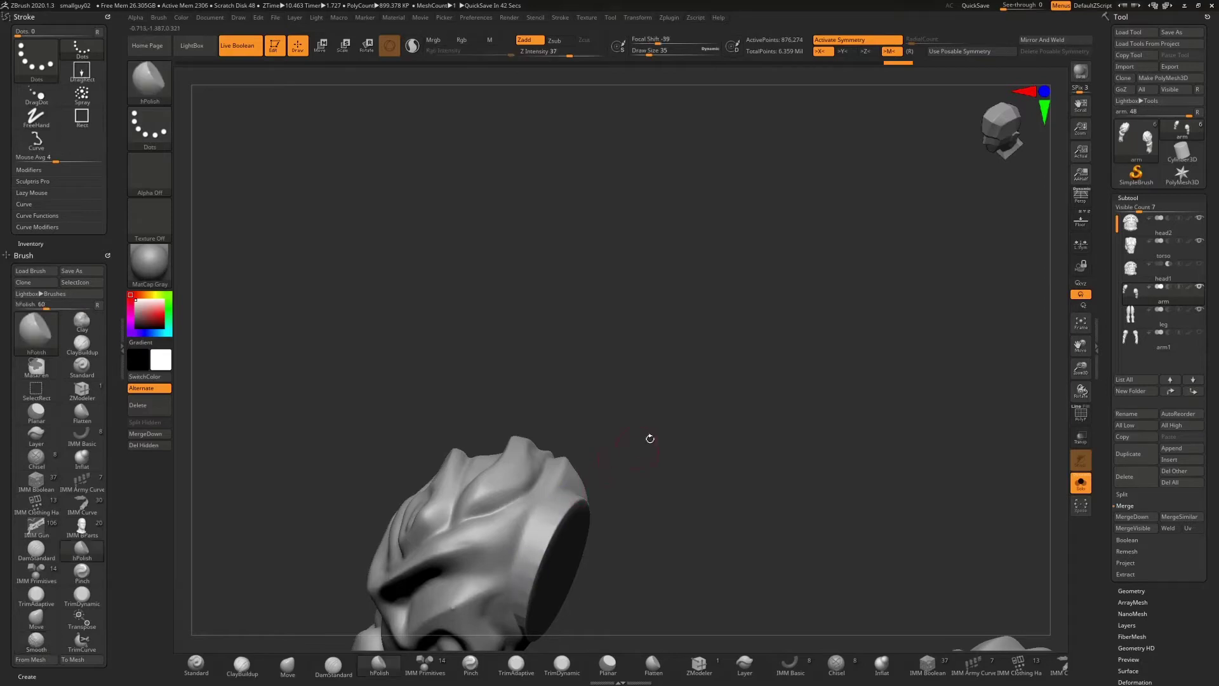
mouse_move(651, 445)
mouse_down()
mouse_move(664, 264)
mouse_move(675, 354)
mouse_move(672, 327)
mouse_up()
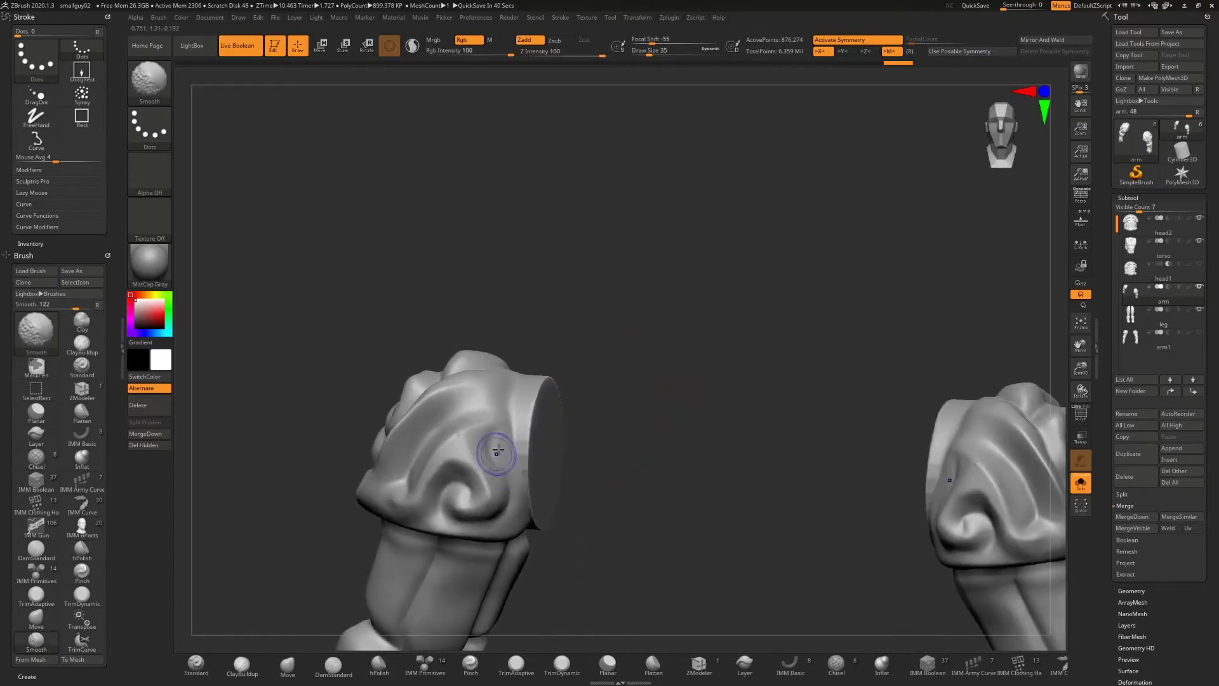
key(shift)
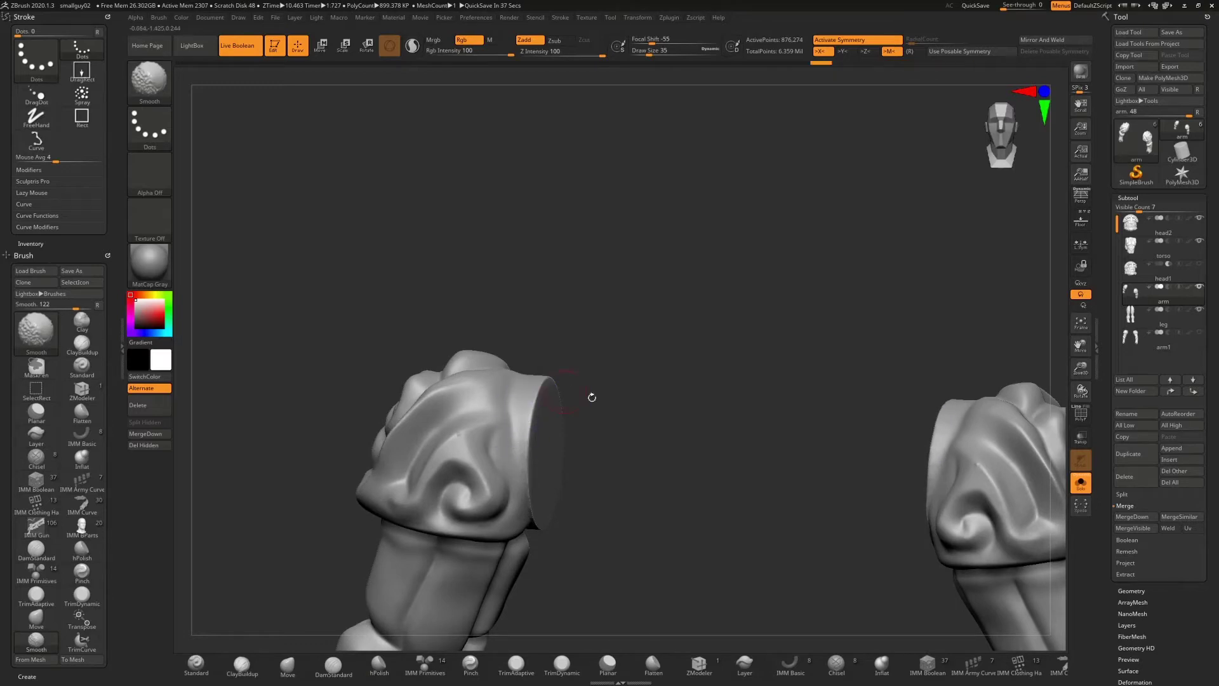
- Smooth the underside of the arm's joint collar around the flat shoulder face
drag(590, 394, 567, 431)
drag(613, 467, 509, 479)
key(shift)
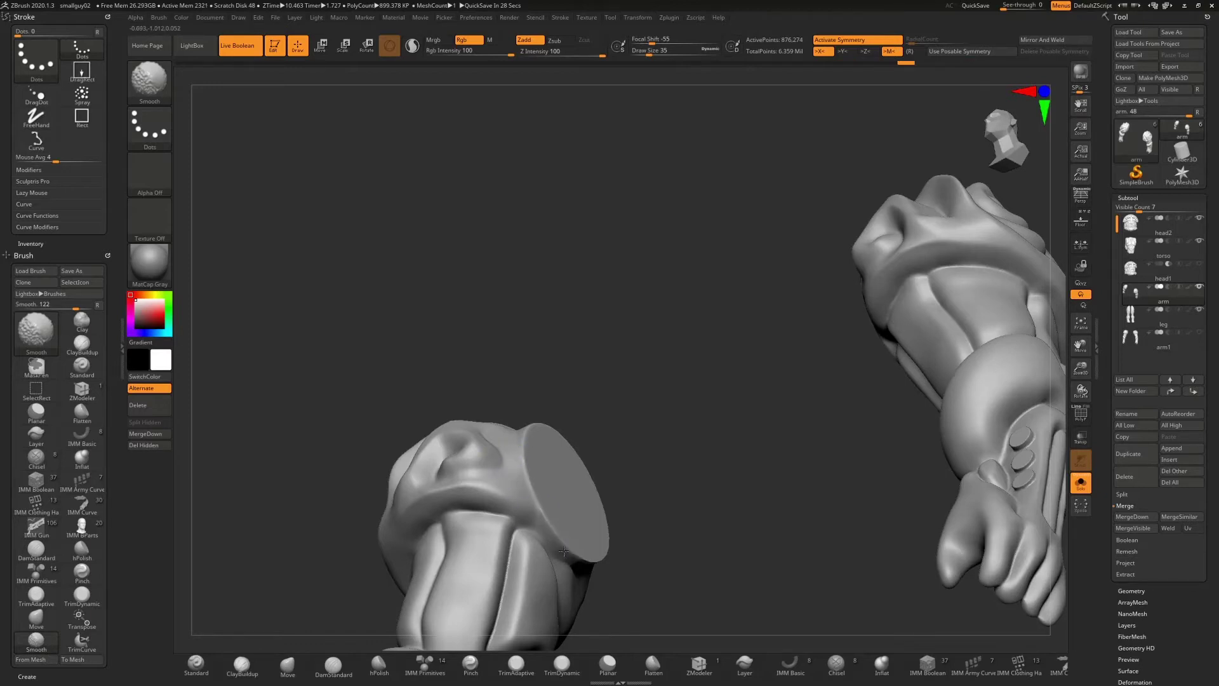
drag(699, 444, 591, 471)
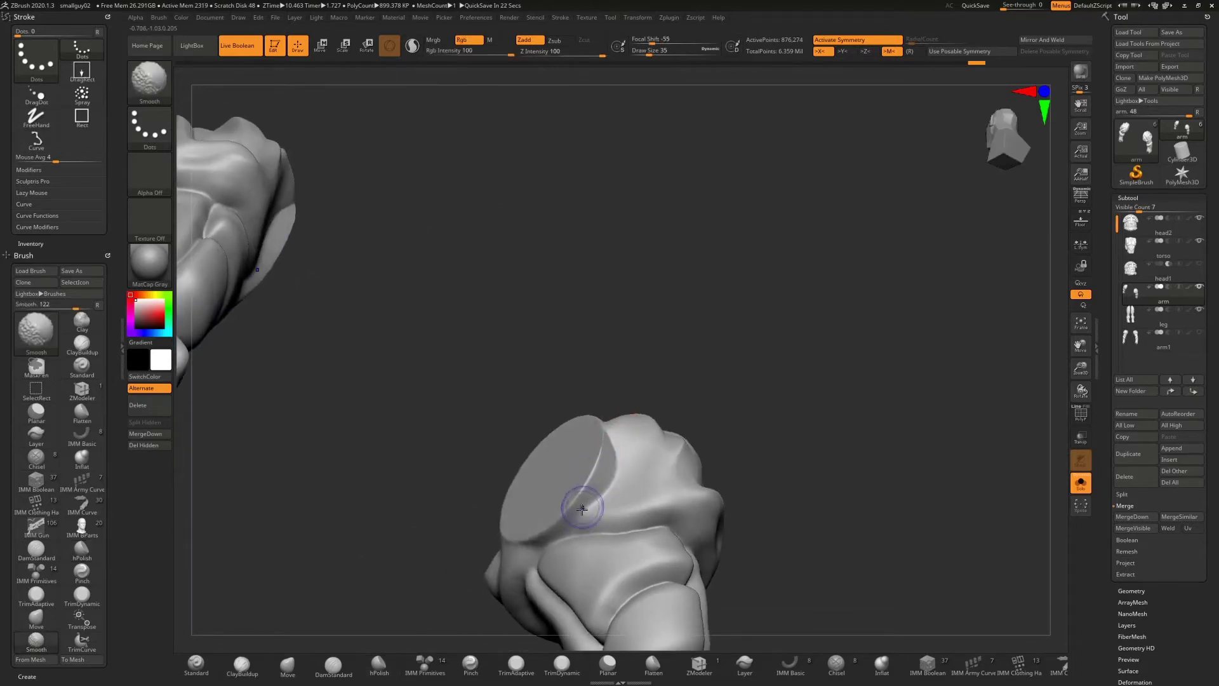
shift+drag(582, 509, 607, 428)
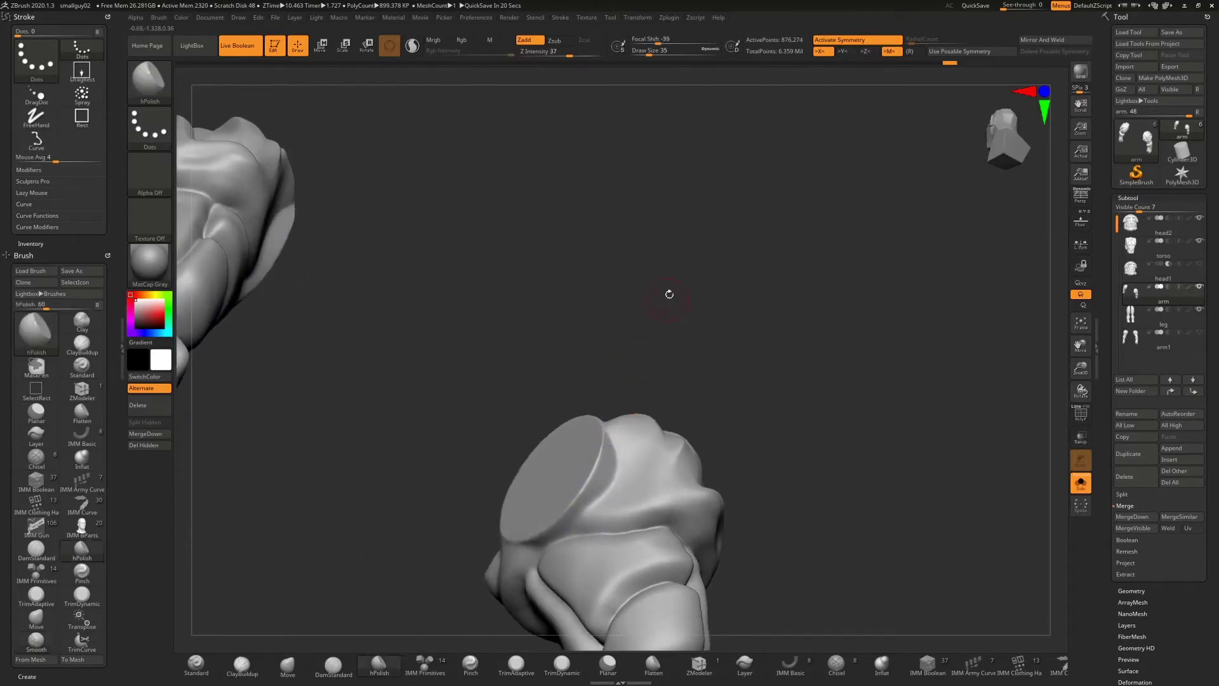
- Smooth the back and top of the arm's joint collar into the shoulder armor
drag(669, 294, 607, 478)
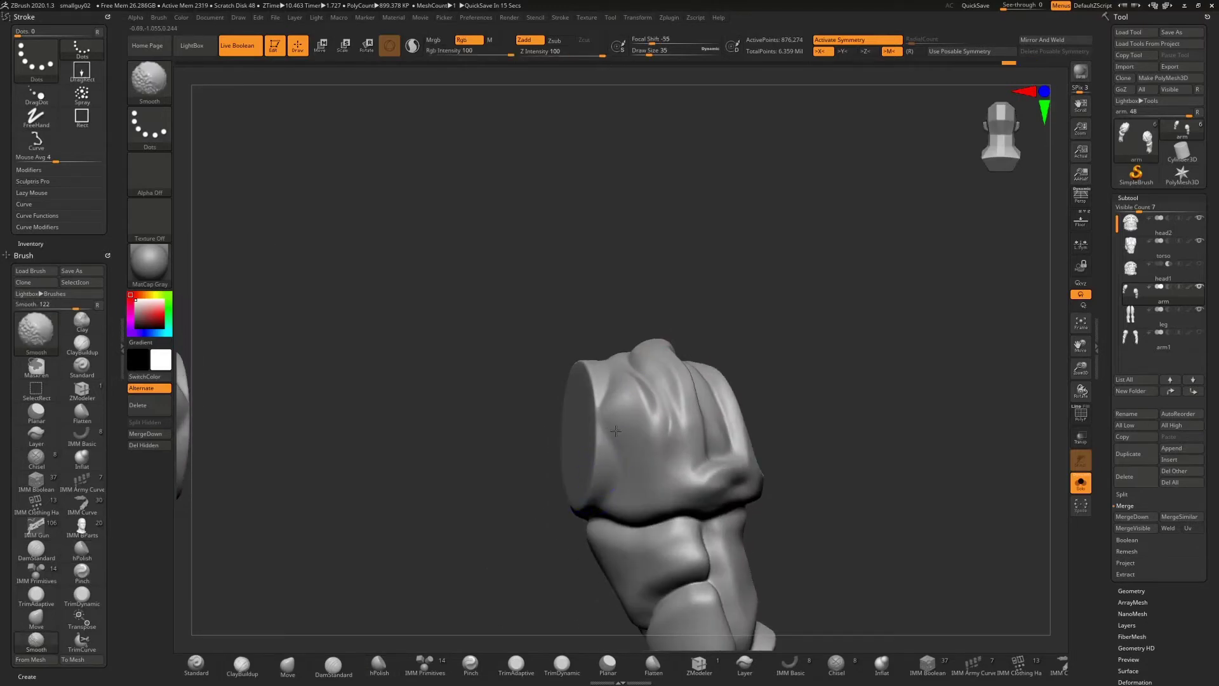
drag(602, 368, 596, 391)
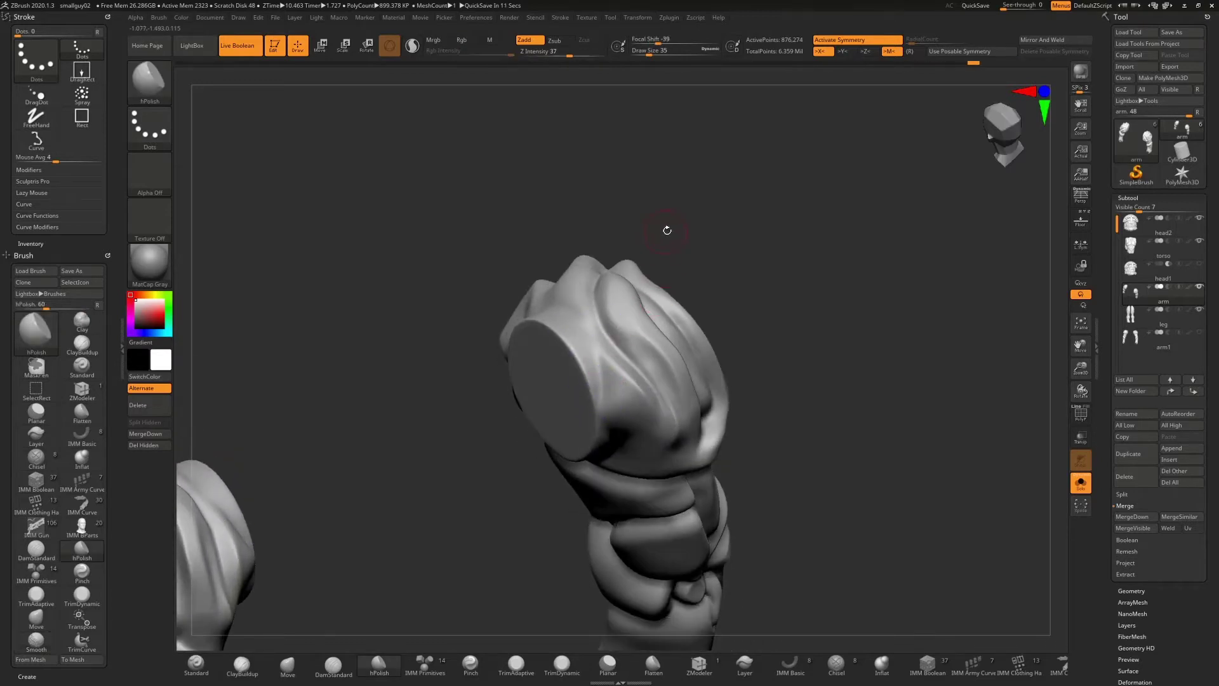
drag(667, 229, 711, 228)
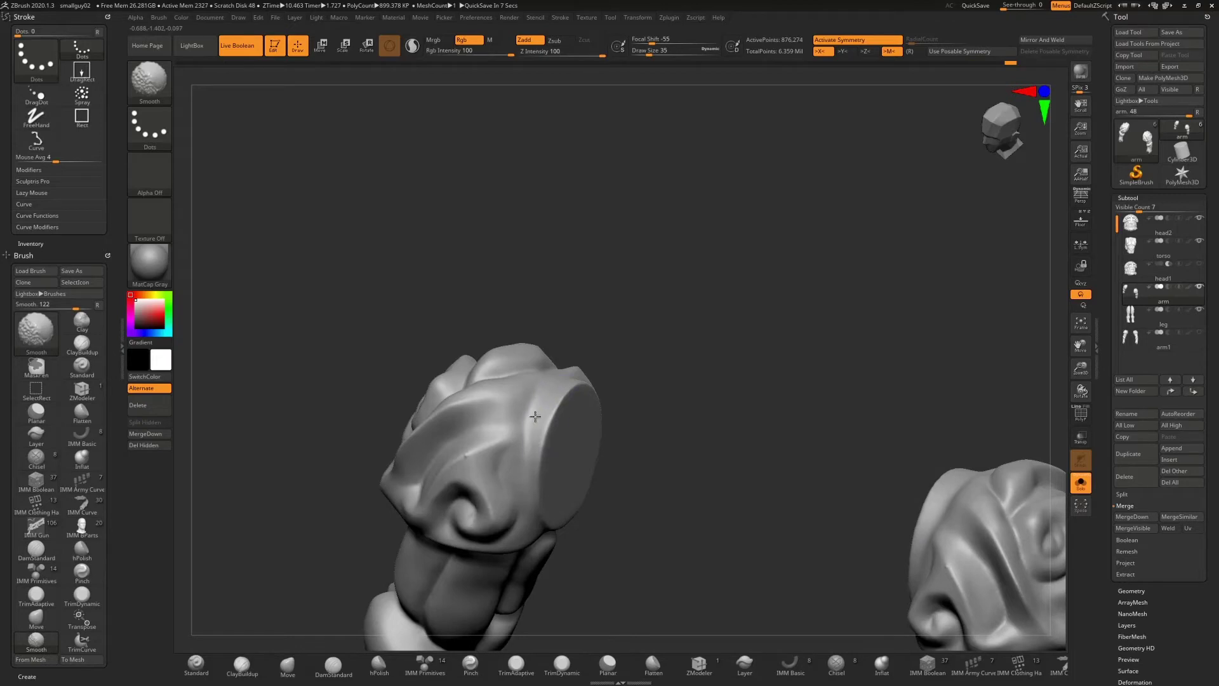
drag(705, 332, 716, 300)
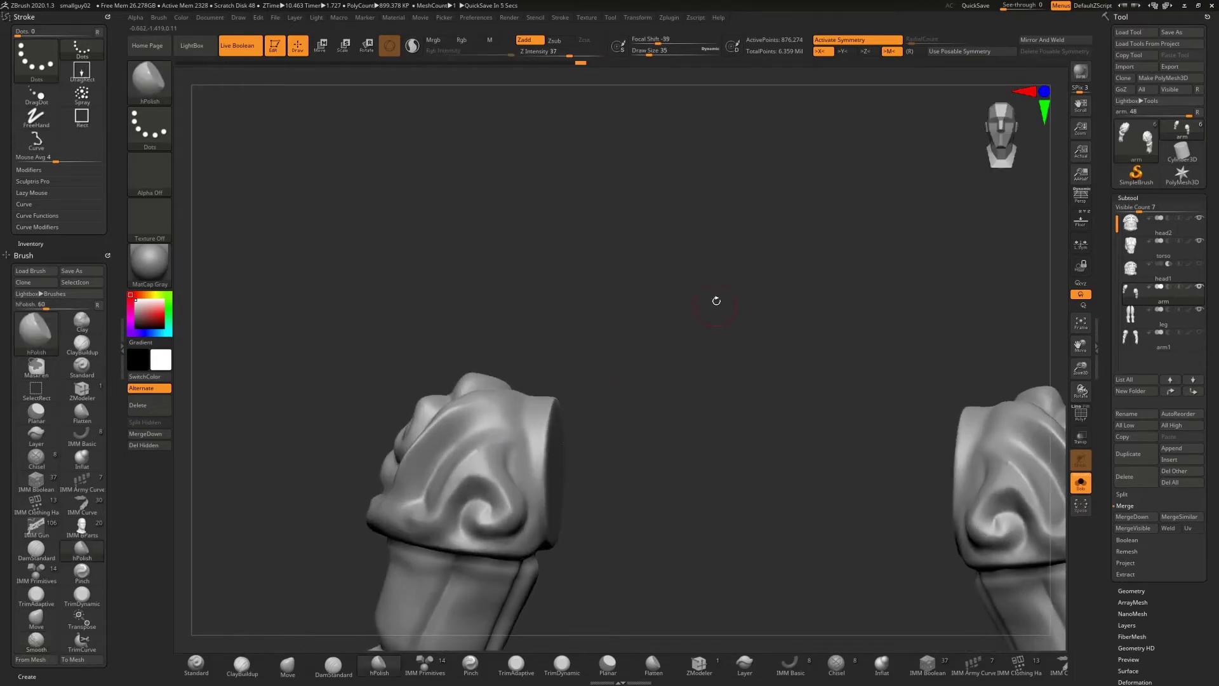
- End the arm isolation and review the whole figure with the arms seated in the torso
click(1081, 483)
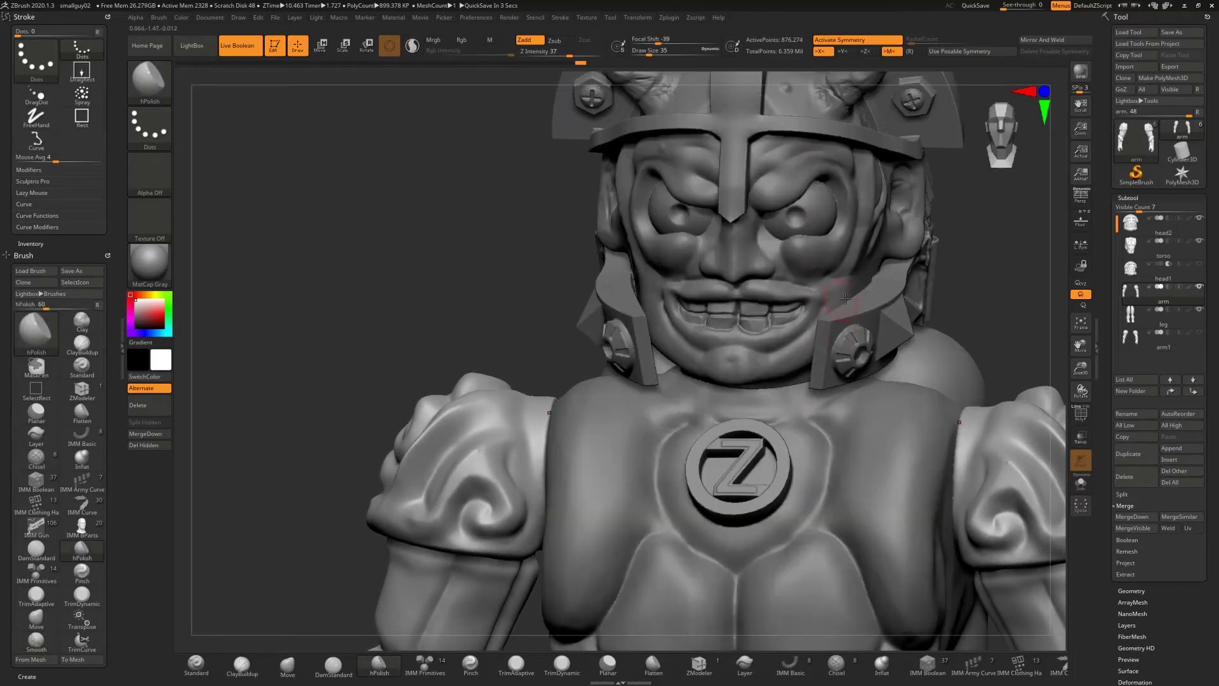
drag(956, 295, 966, 280)
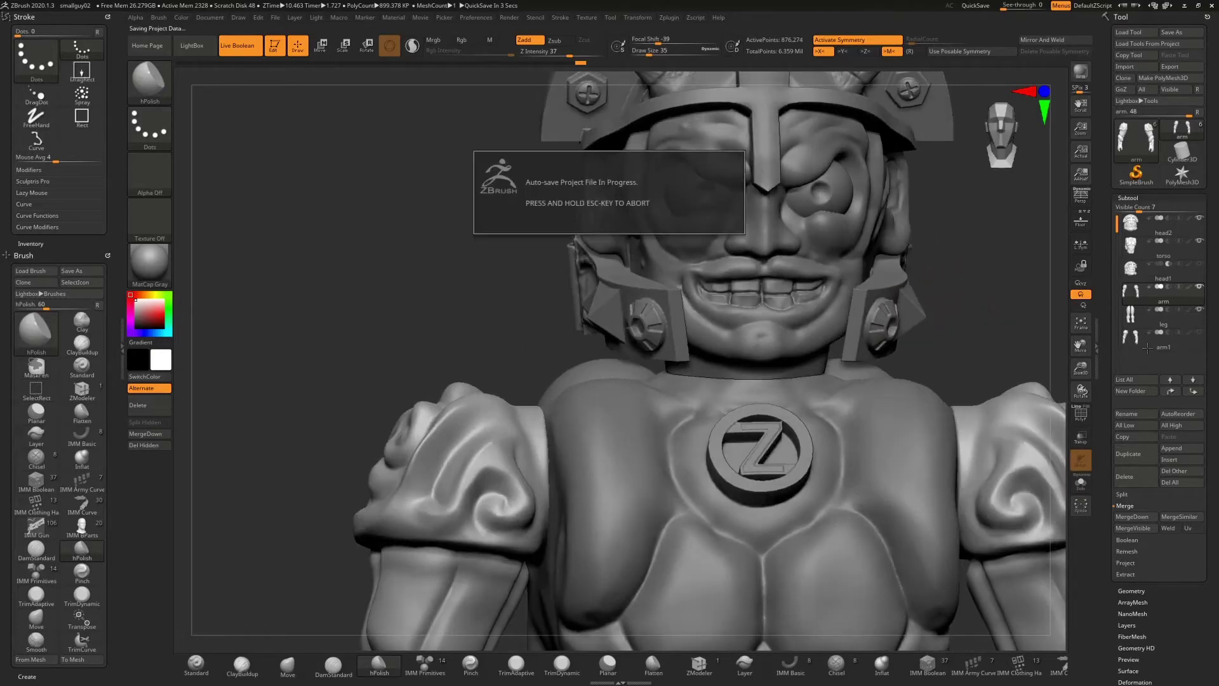
drag(1081, 369, 1079, 281)
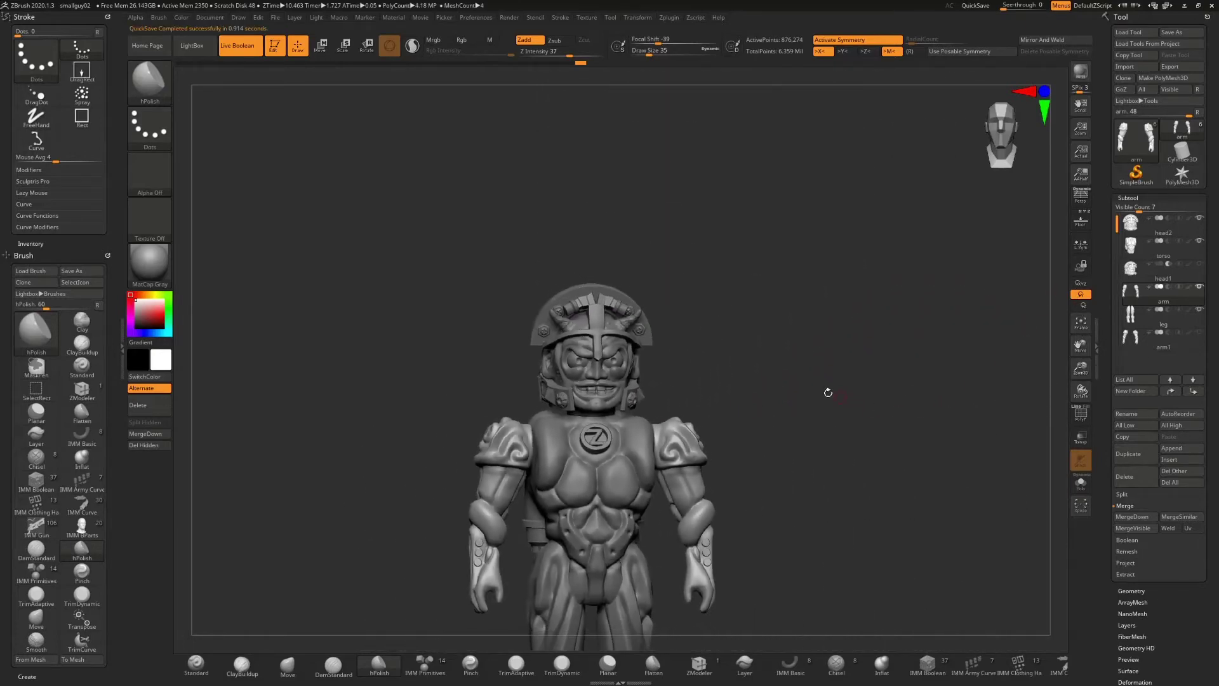
alt+drag(827, 391, 958, 339)
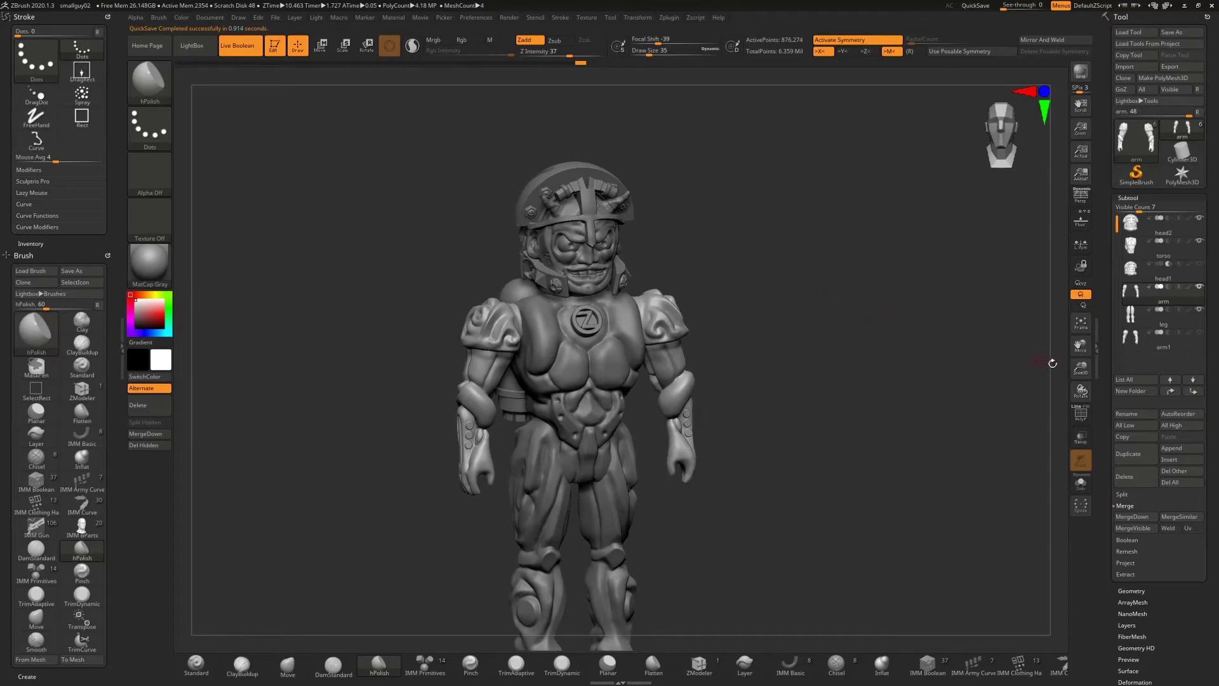
- Delete the arm1 subtool, confirming the permanent removal
drag(804, 217, 835, 273)
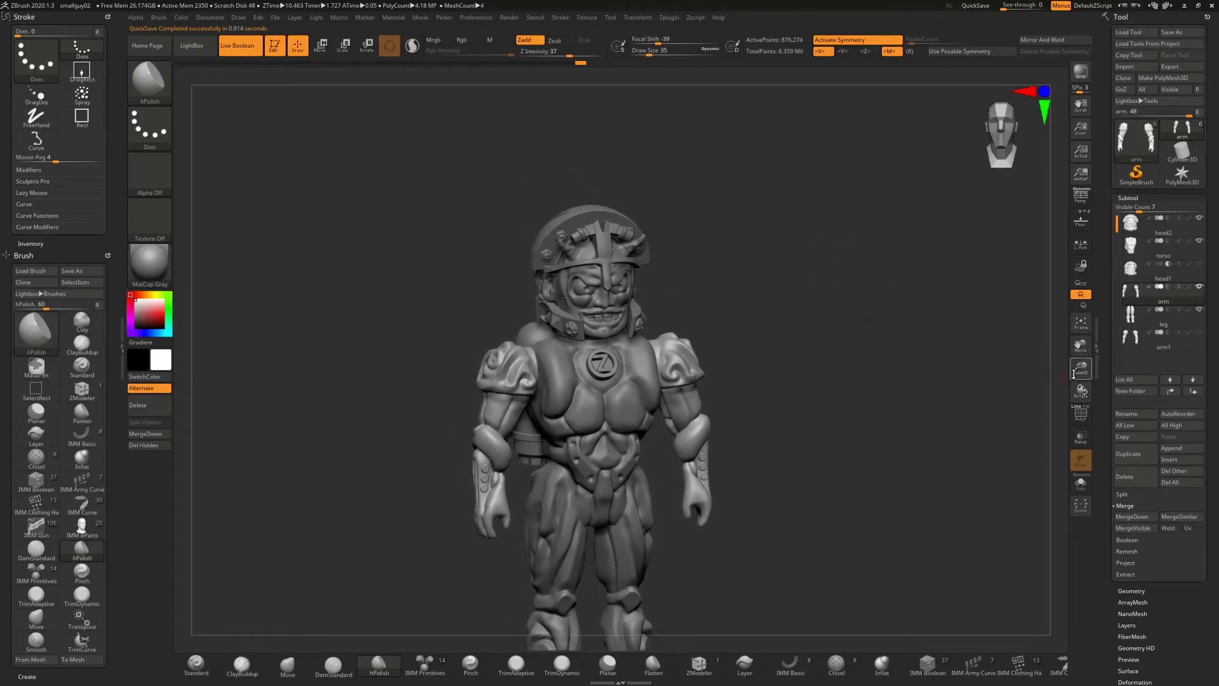
drag(1079, 368, 1079, 416)
mouse_move(953, 327)
mouse_down()
mouse_move(945, 311)
mouse_move(970, 311)
mouse_up()
click(1143, 337)
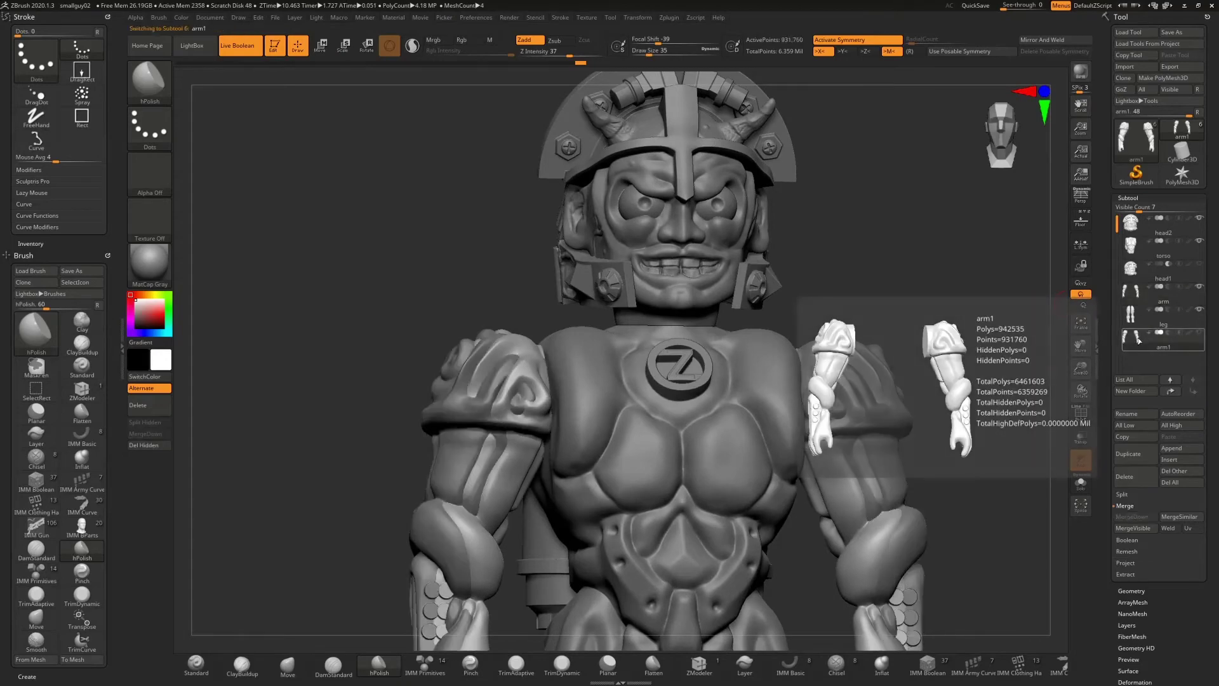
mouse_move(1141, 344)
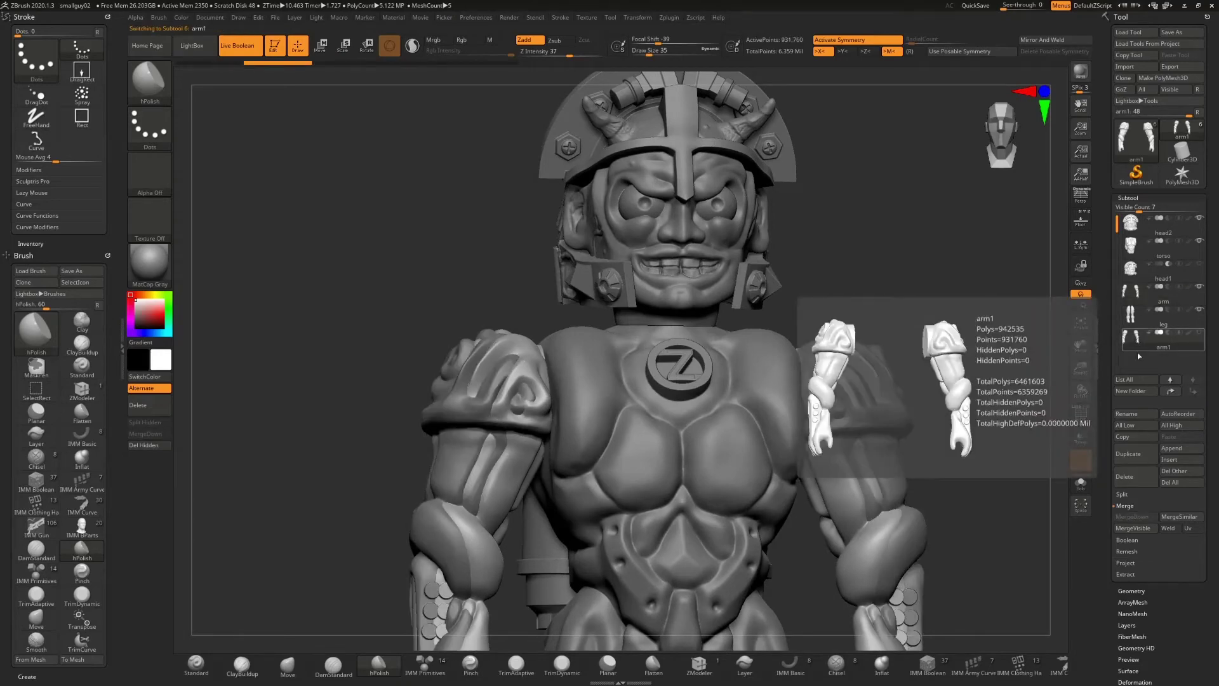
click(1145, 479)
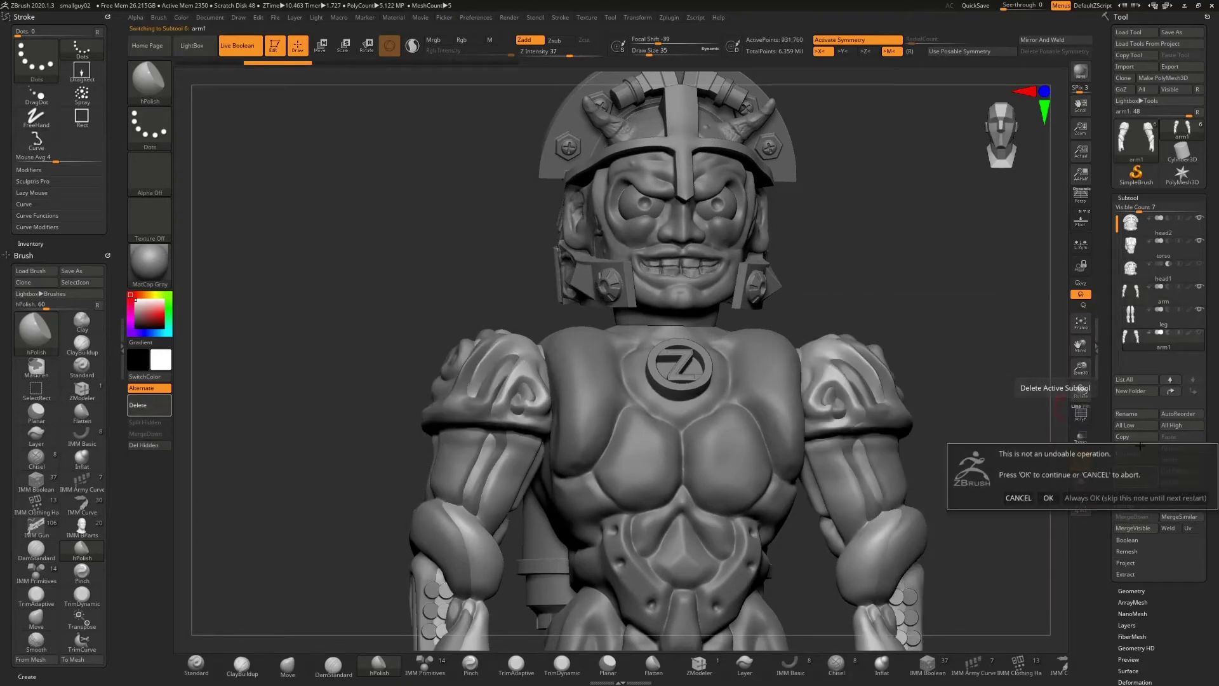
click(1048, 498)
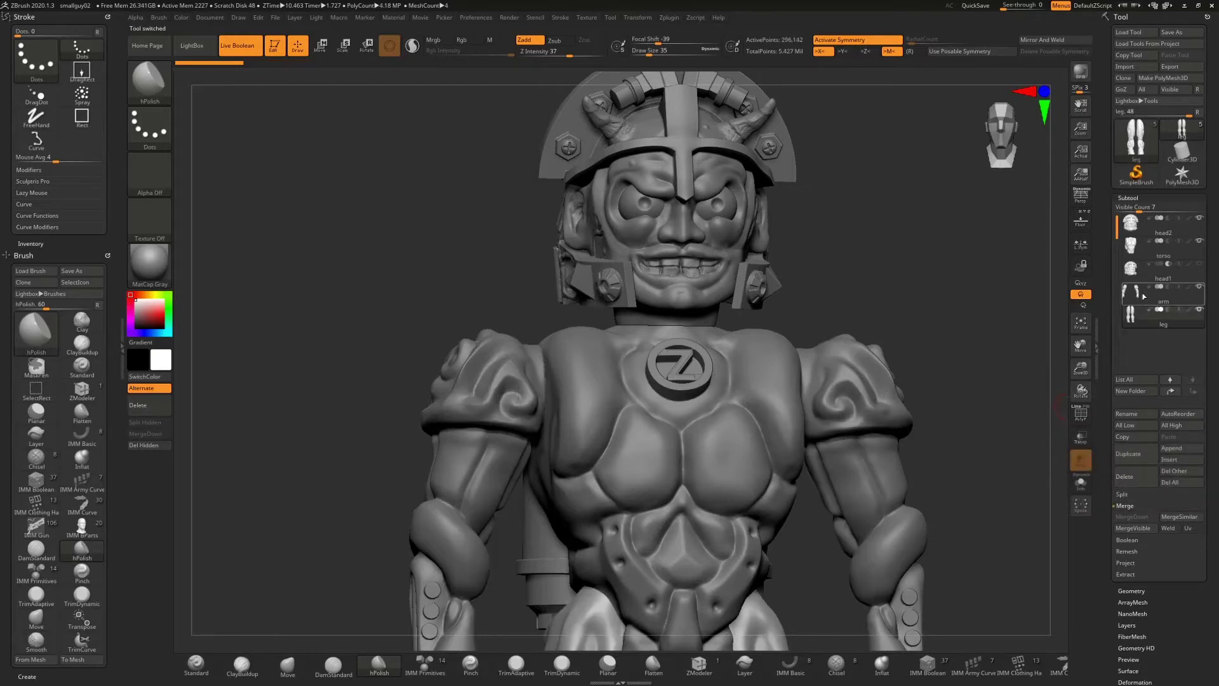
- Set the arm subtool to subtraction to examine the shoulder sockets it cuts in the torso, and return it to addition
click(1143, 296)
drag(921, 308, 900, 356)
click(1168, 292)
drag(844, 408, 788, 413)
click(1177, 288)
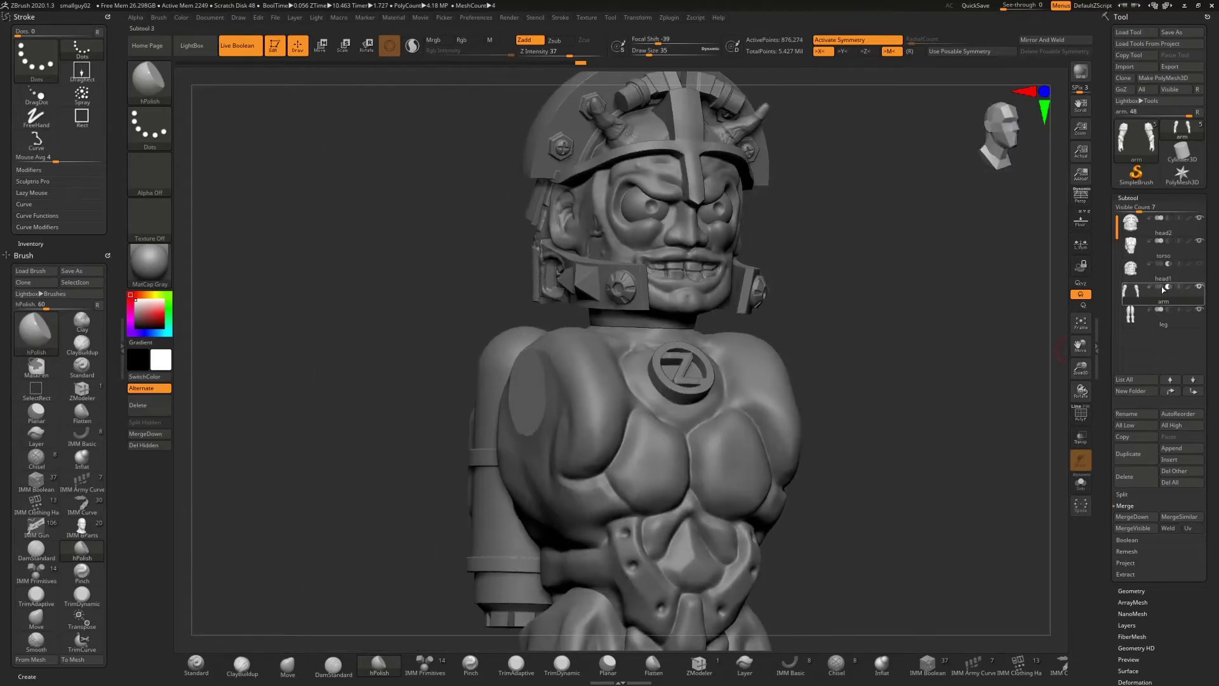
click(1161, 287)
drag(945, 325, 920, 337)
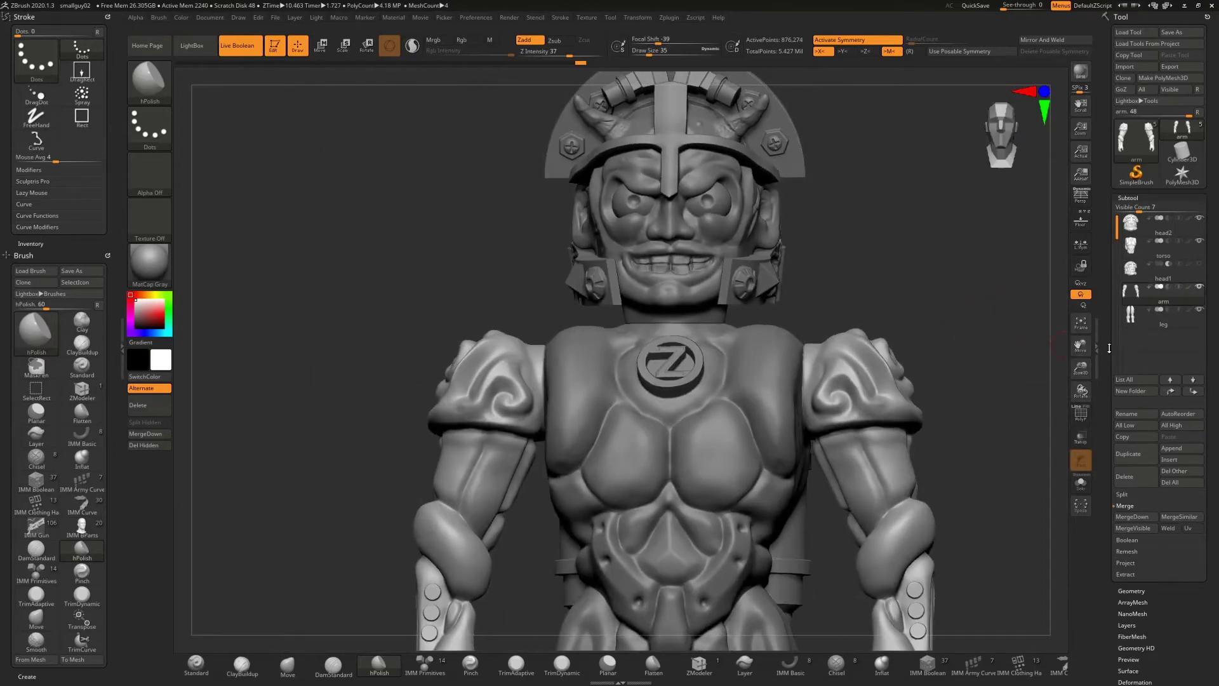
- Isolate the leg subtool and show the colored body reference behind the thighs and hips in front view
drag(1081, 370, 974, 359)
alt+drag(885, 392, 872, 299)
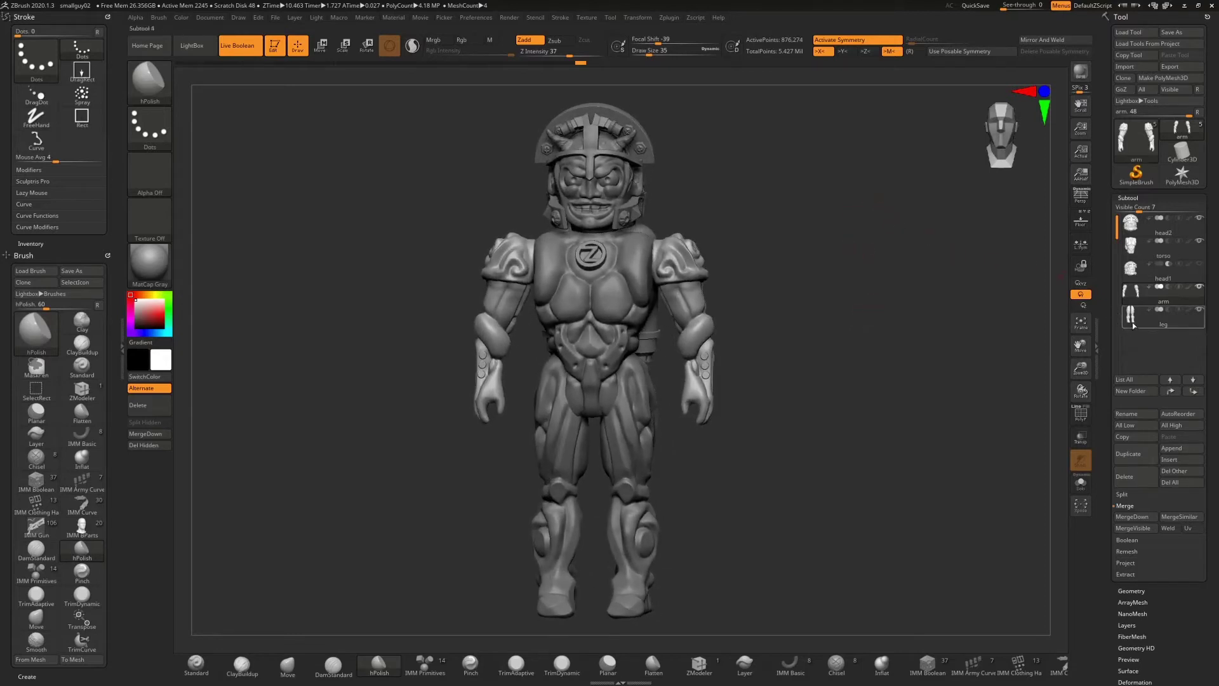
click(1152, 319)
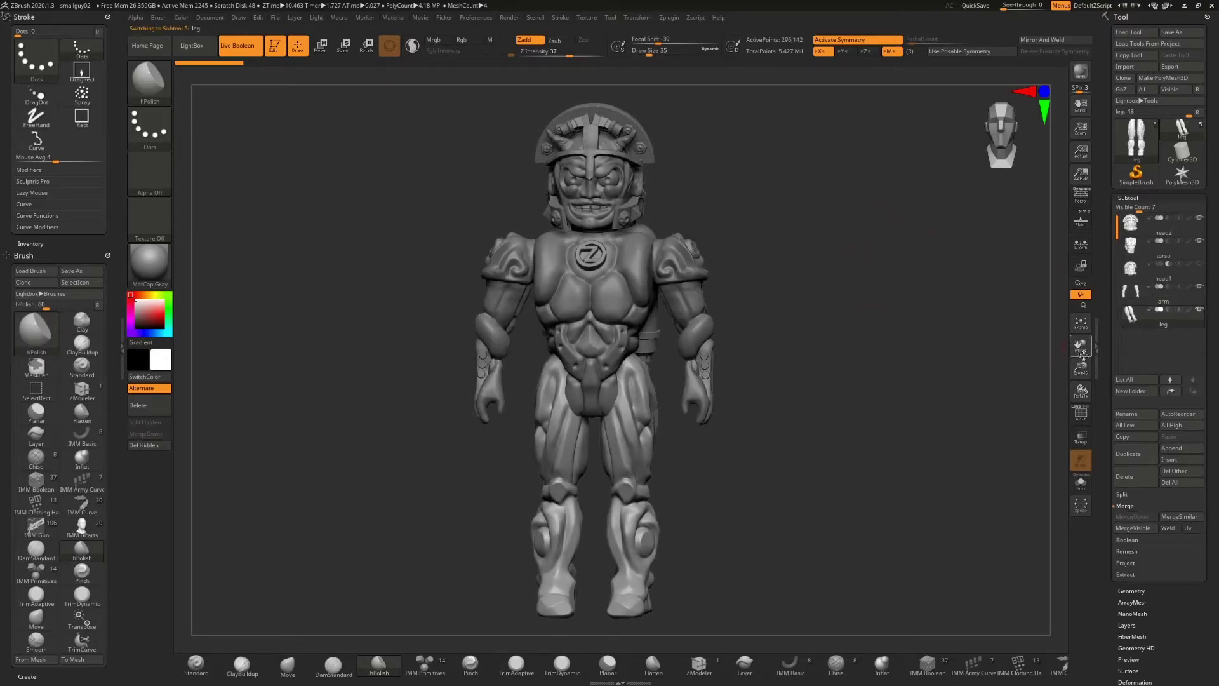
drag(1080, 368, 1067, 380)
alt+drag(889, 324, 883, 262)
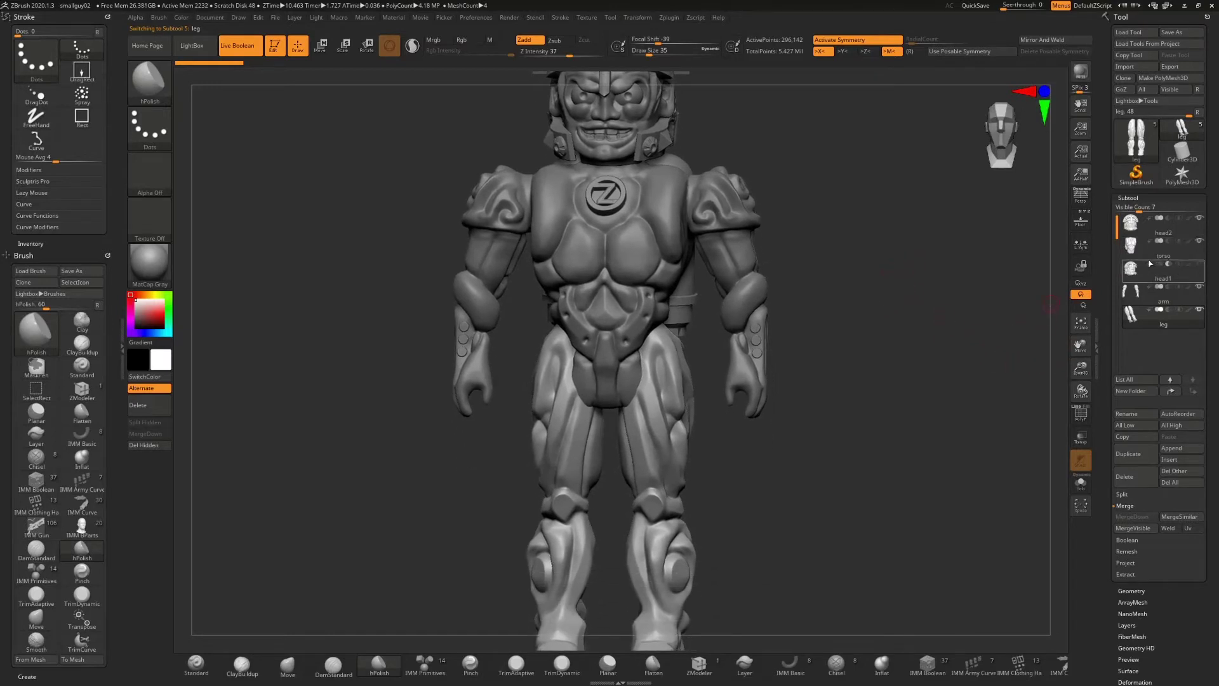
click(1086, 482)
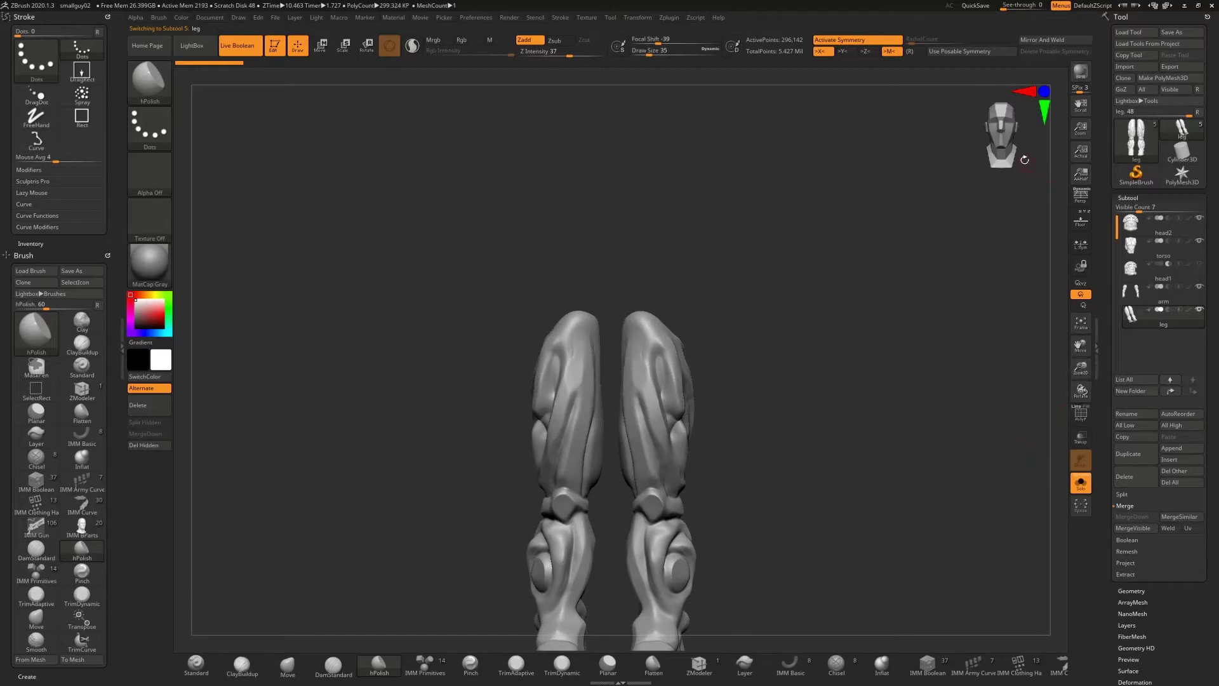
drag(1025, 160, 1013, 131)
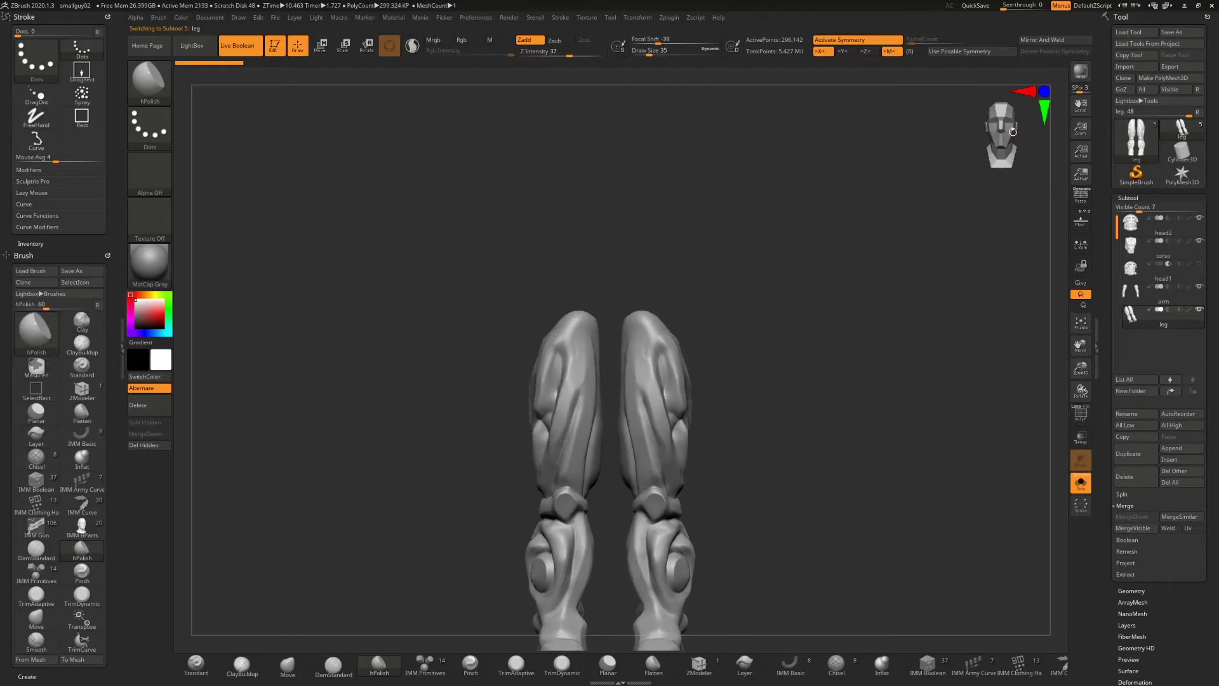
click(1080, 221)
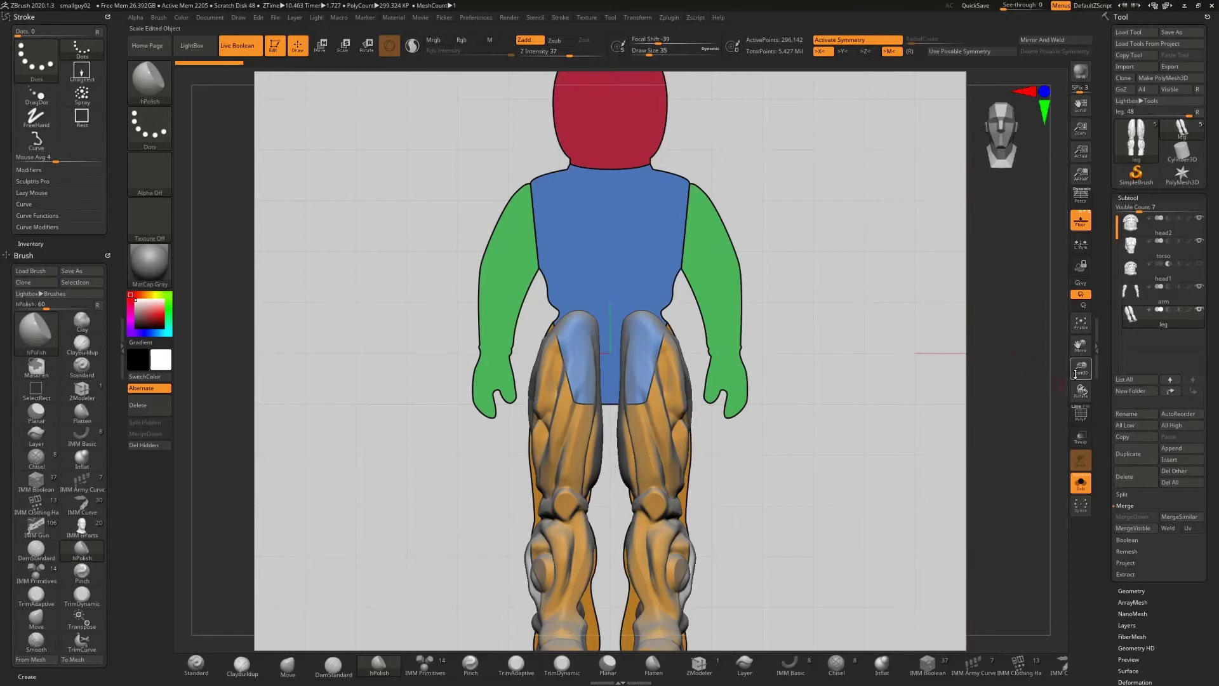
drag(1081, 369, 1081, 396)
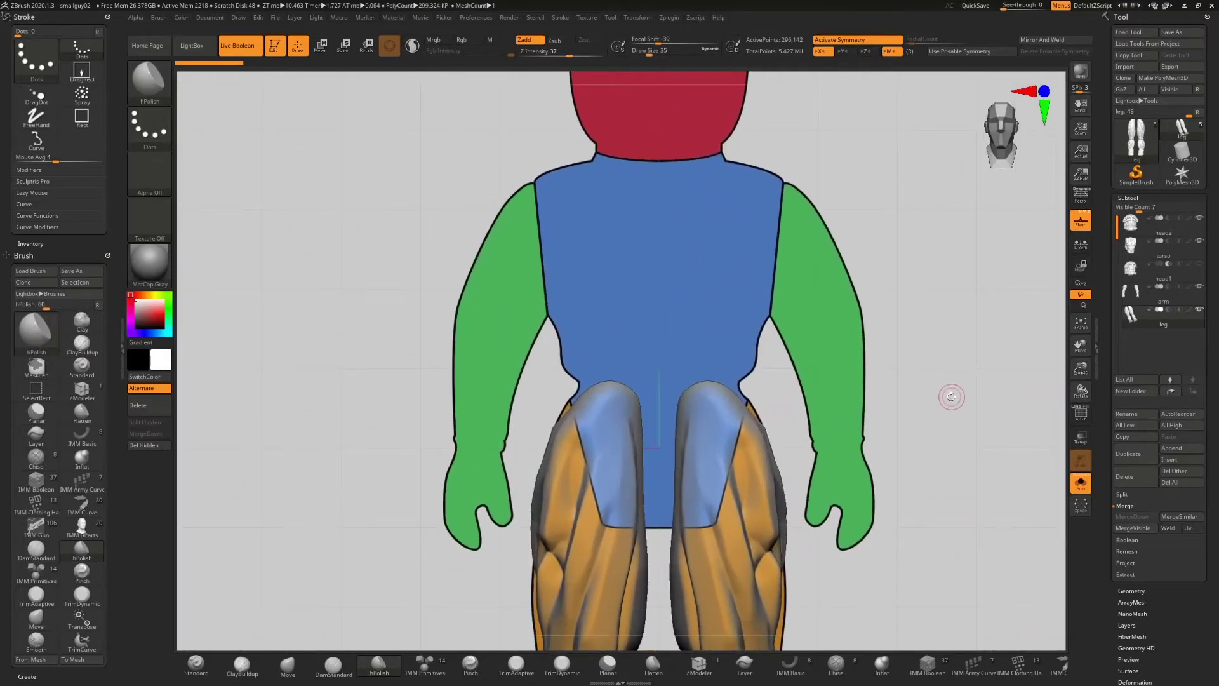
alt+drag(946, 402, 908, 265)
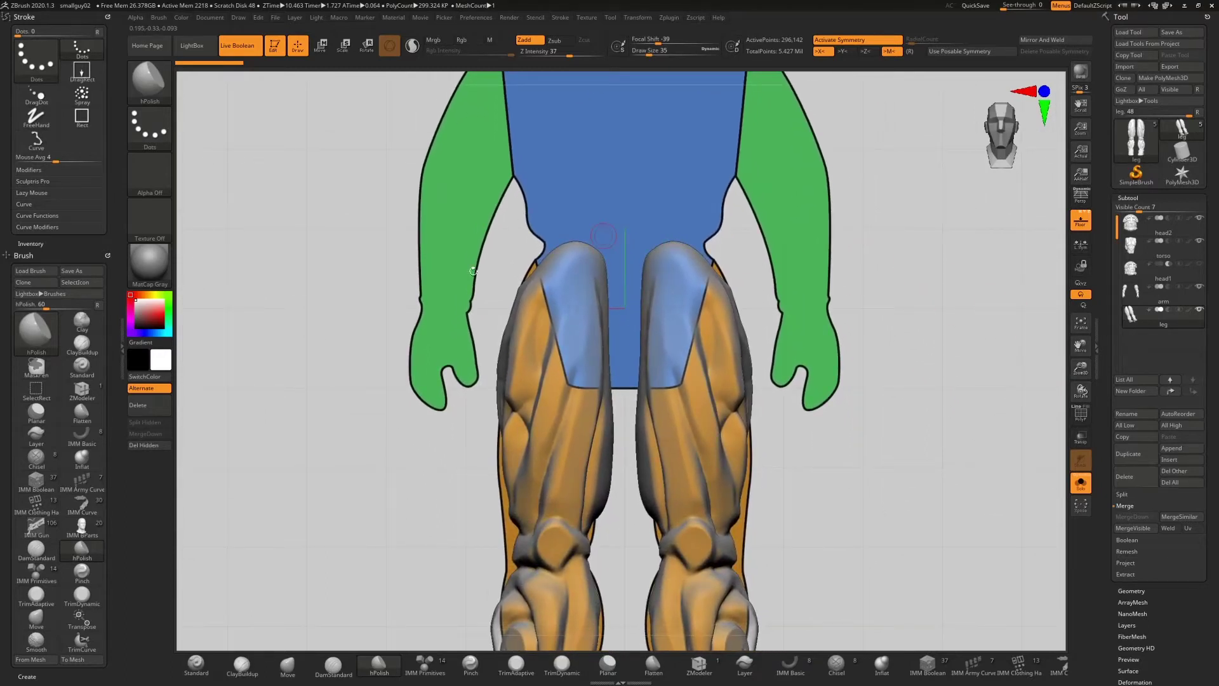
- Set the Move brush draw size to 104 and reshape the outer tops of both thighs against the hip reference
click(288, 665)
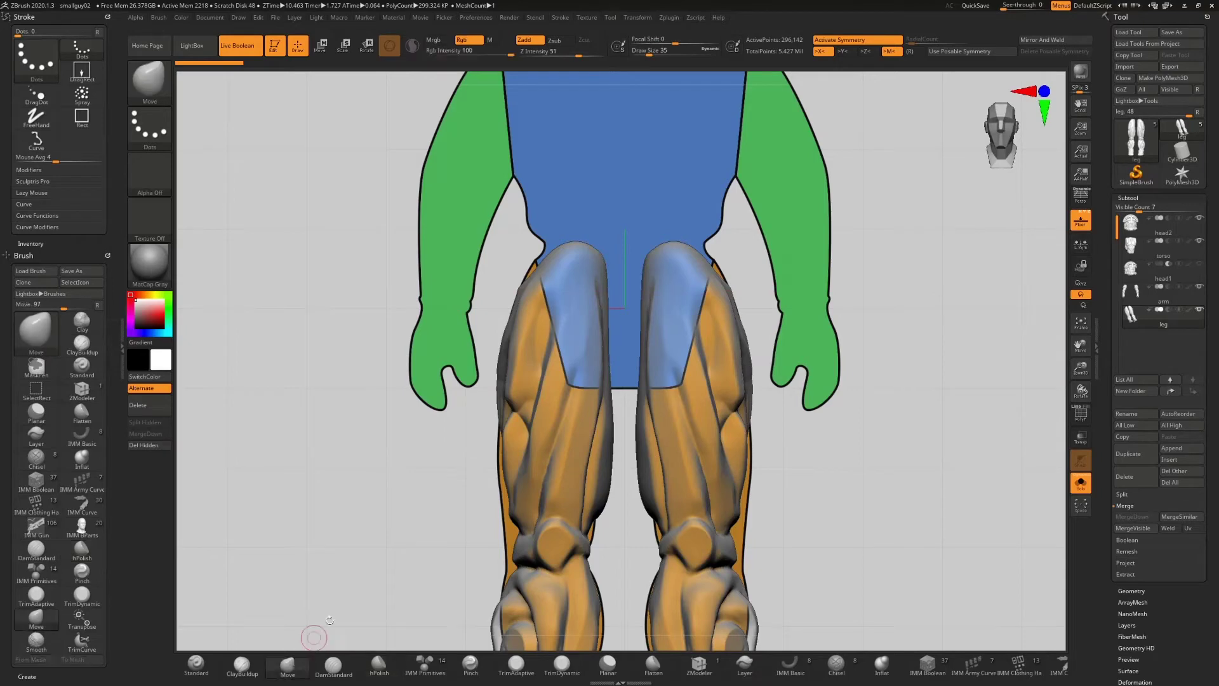
key(s)
drag(478, 356, 493, 360)
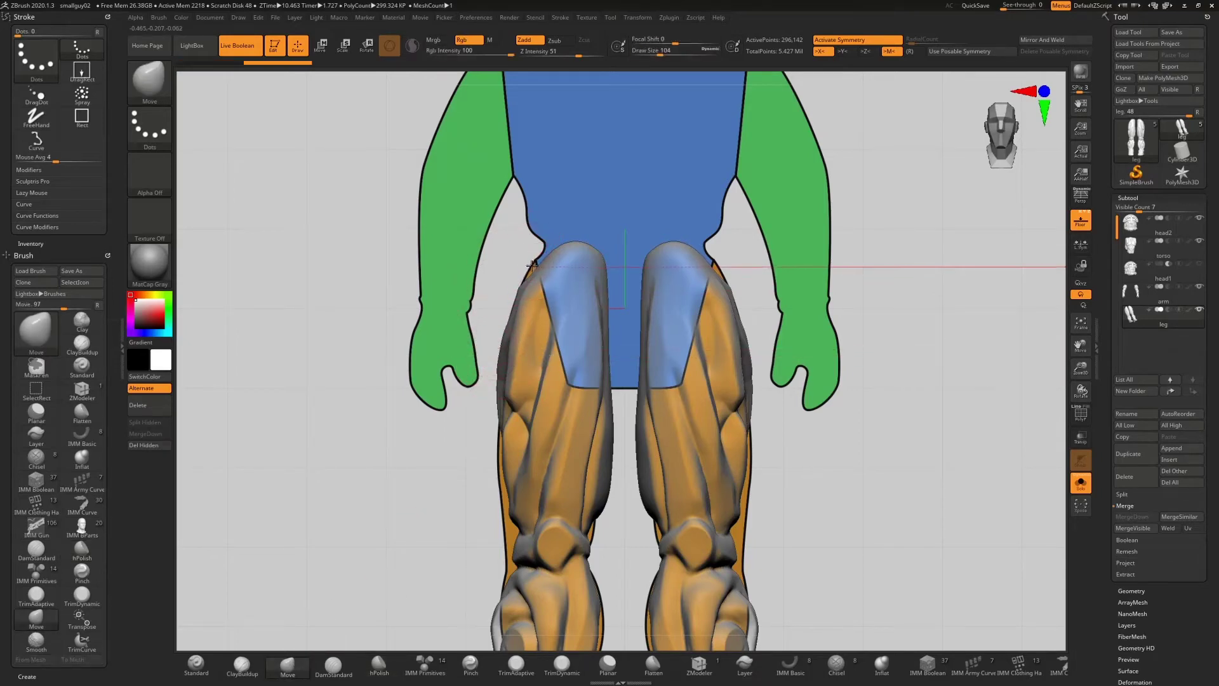
mouse_move(532, 266)
mouse_down()
mouse_move(502, 261)
mouse_move(545, 267)
mouse_move(510, 252)
mouse_move(523, 240)
mouse_up()
drag(501, 216, 551, 214)
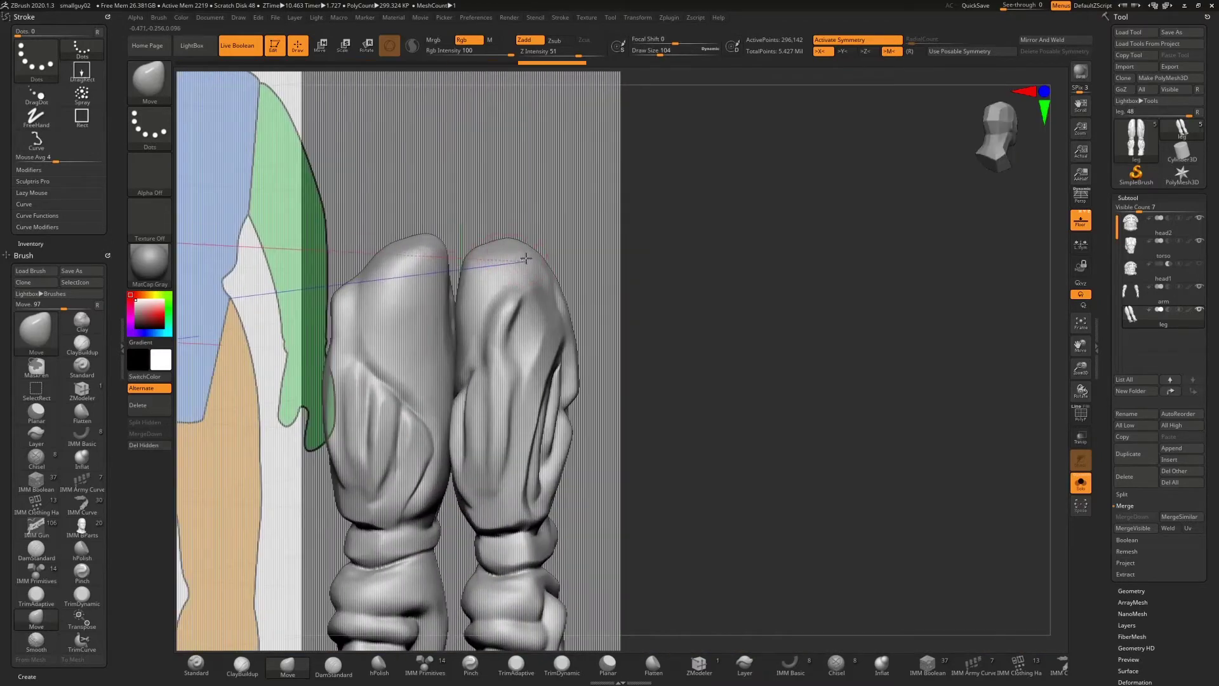
mouse_move(526, 258)
mouse_down()
mouse_move(501, 241)
mouse_move(539, 218)
mouse_move(501, 219)
mouse_move(535, 239)
mouse_move(478, 267)
mouse_up()
- Refine the rounded thigh tops from the side, front and back with the Move brush
drag(702, 276, 680, 264)
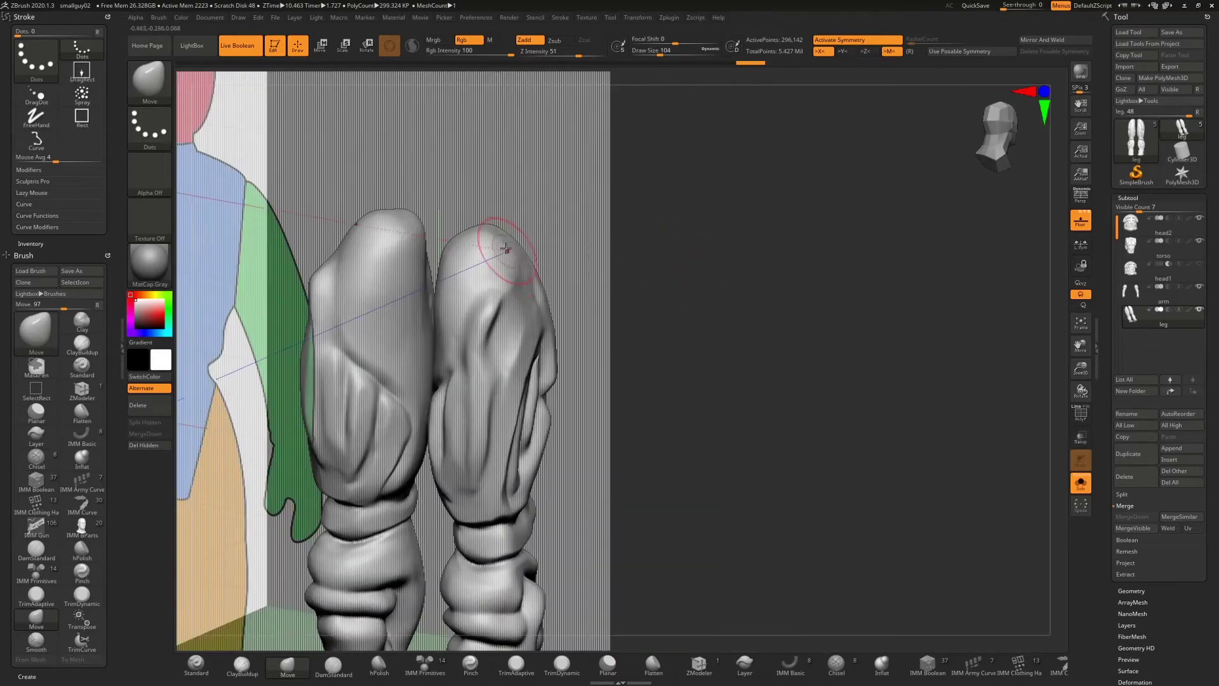
drag(501, 236, 515, 240)
mouse_move(689, 254)
mouse_down()
mouse_move(582, 231)
mouse_move(526, 253)
mouse_move(651, 237)
mouse_move(531, 188)
mouse_up()
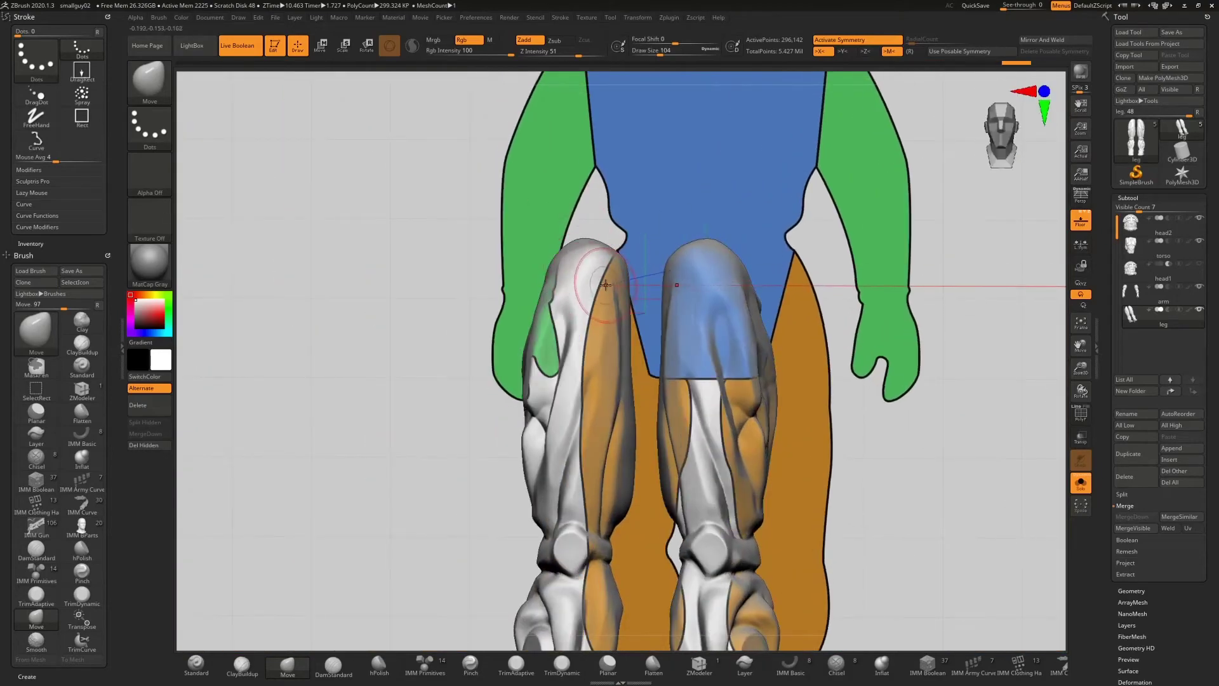
drag(632, 226, 690, 248)
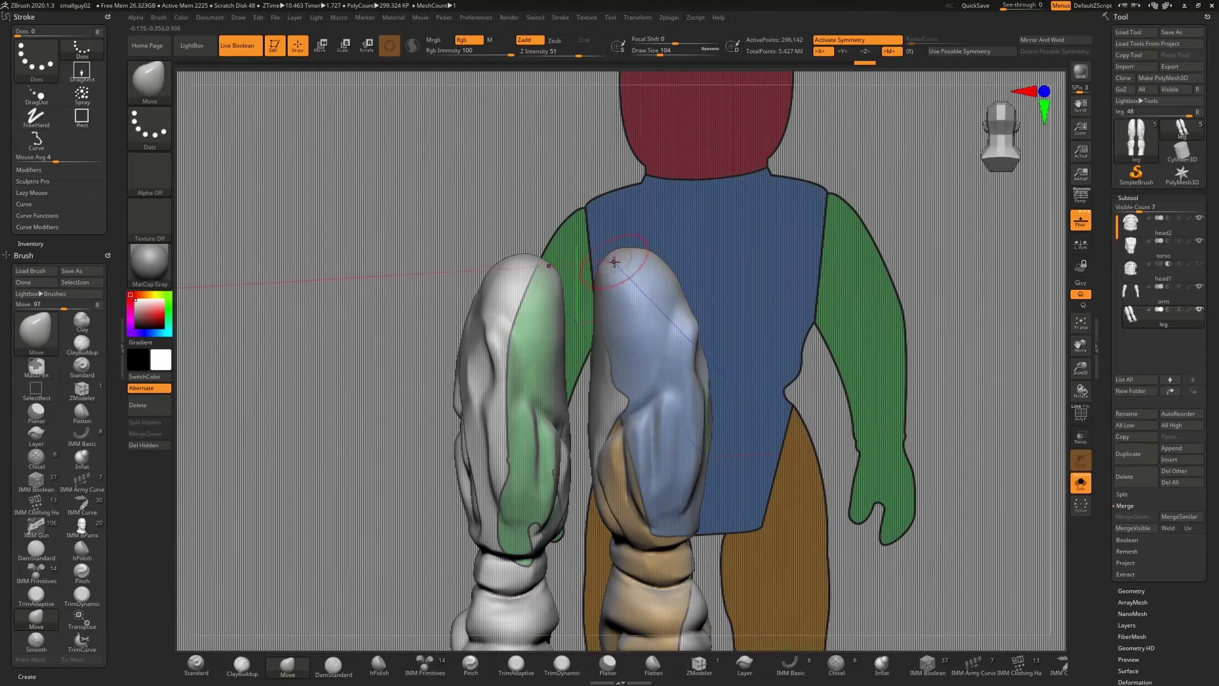
mouse_move(678, 303)
mouse_down()
mouse_move(697, 261)
mouse_move(680, 250)
mouse_move(715, 221)
mouse_move(665, 220)
mouse_up()
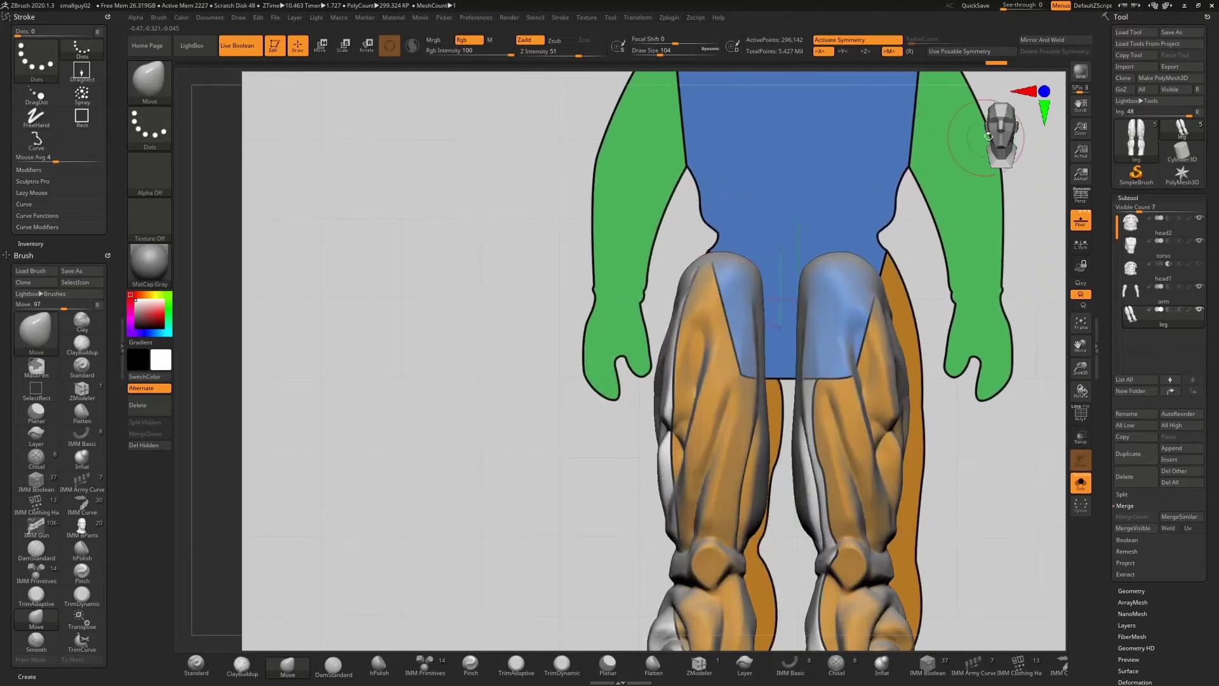
- Try to trim the upper inner thigh along the reference torso's slanted hip edge with TrimCurve
click(988, 136)
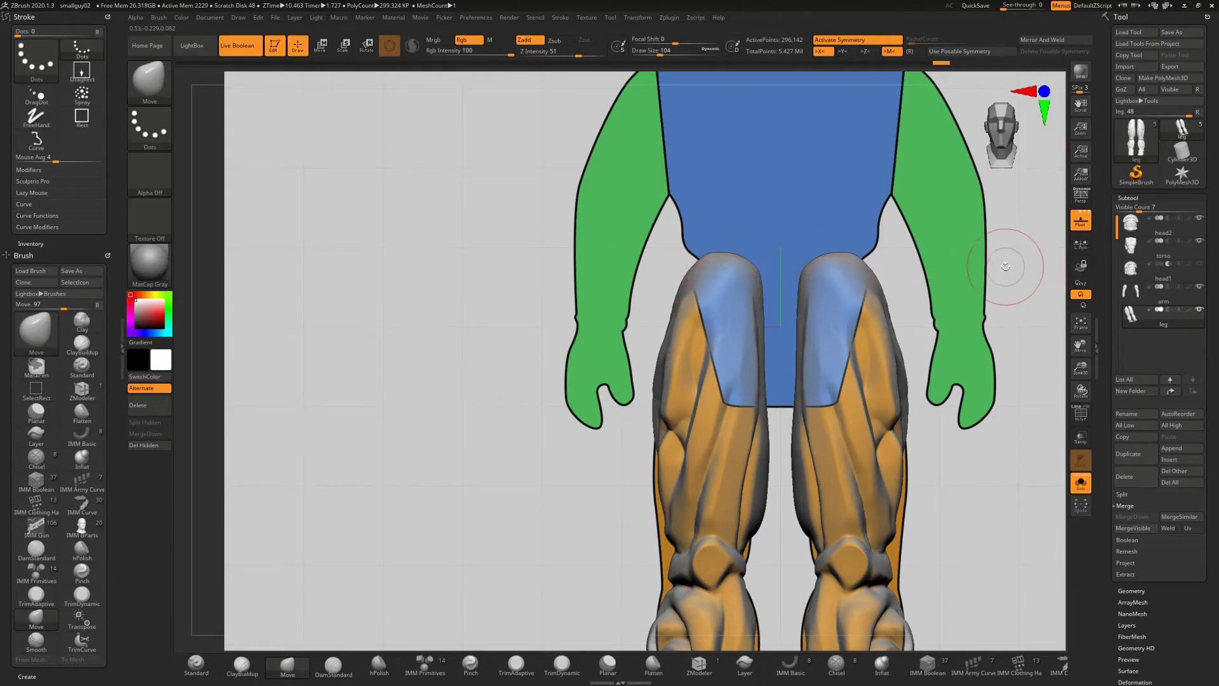
mouse_move(1081, 346)
mouse_down()
mouse_move(966, 313)
mouse_move(844, 246)
mouse_up()
key(ctrl)
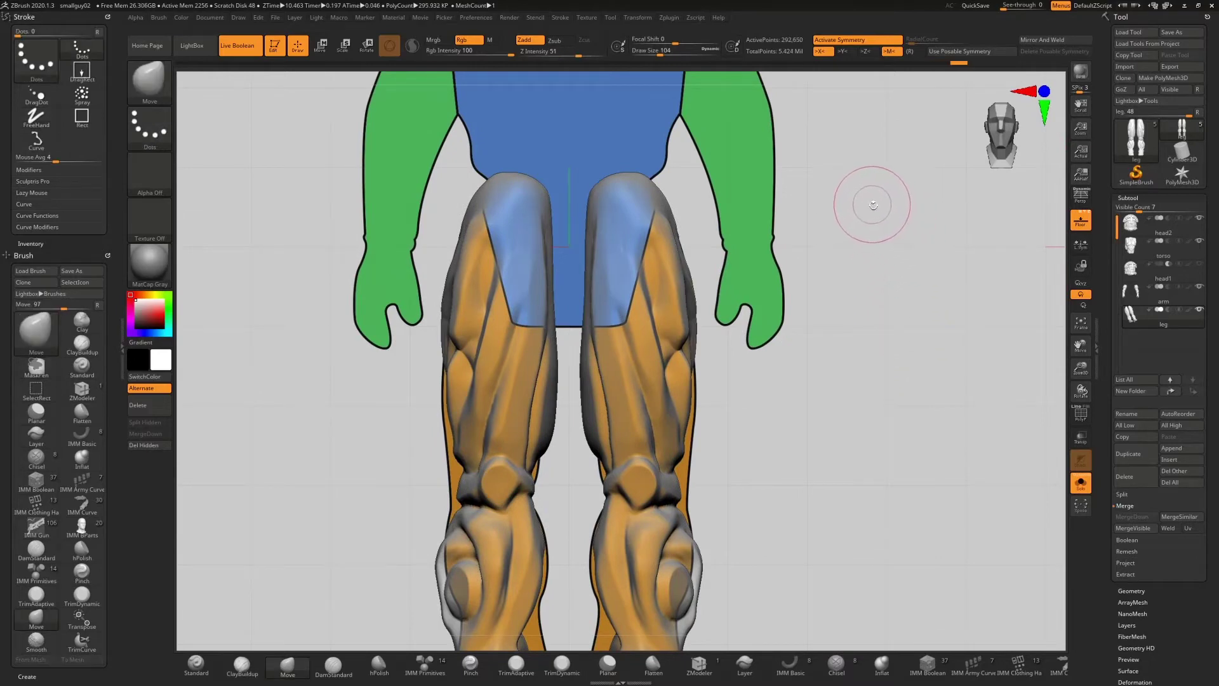
alt+drag(873, 204, 860, 305)
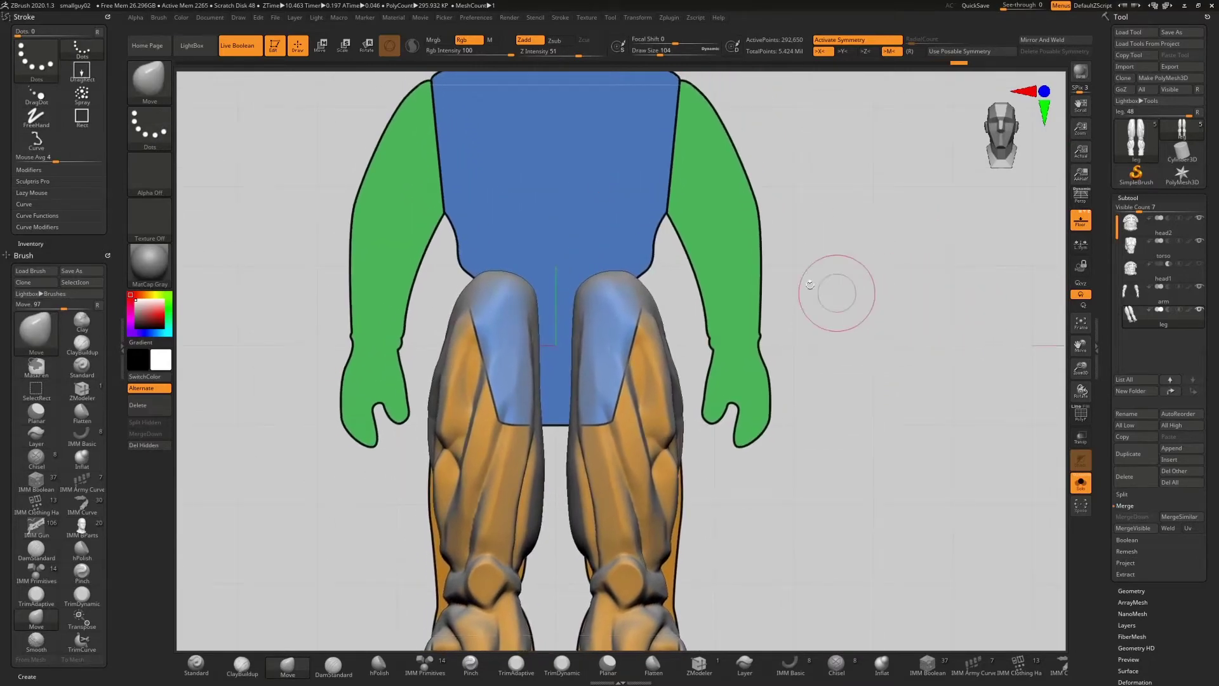
key(ctrl+shift)
key(ctrl+shift)
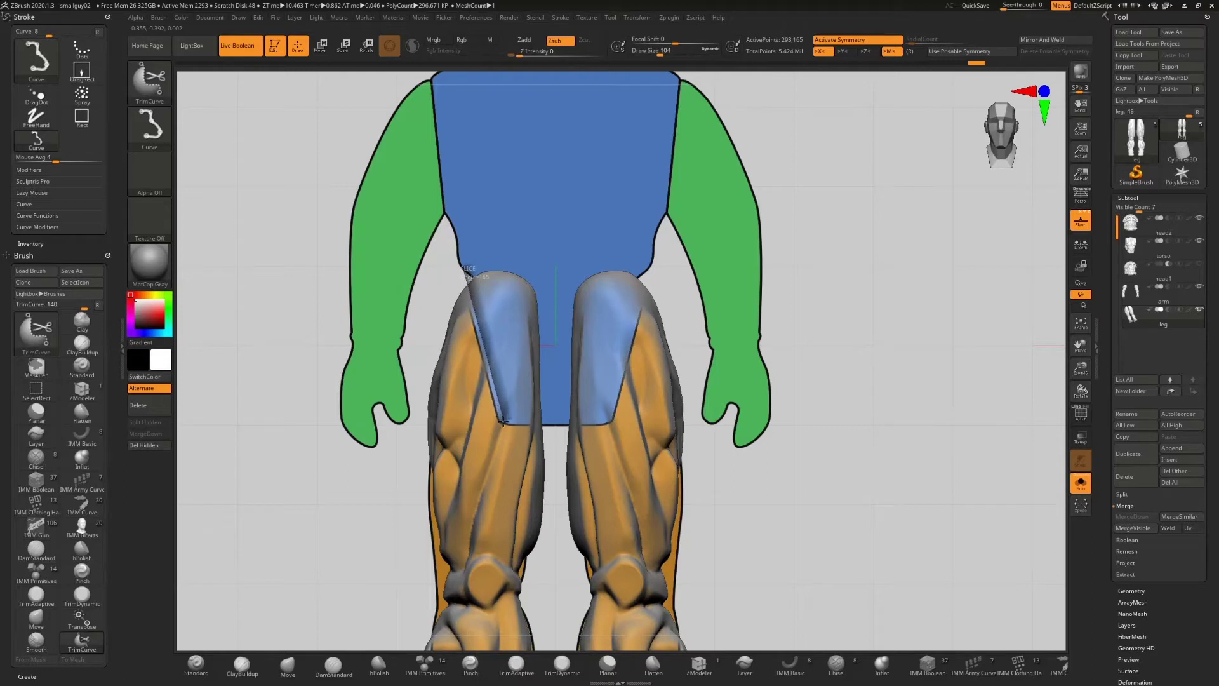
ctrl+shift+drag(502, 422, 518, 423)
drag(520, 421, 527, 419)
key(b)
key(m)
key(v)
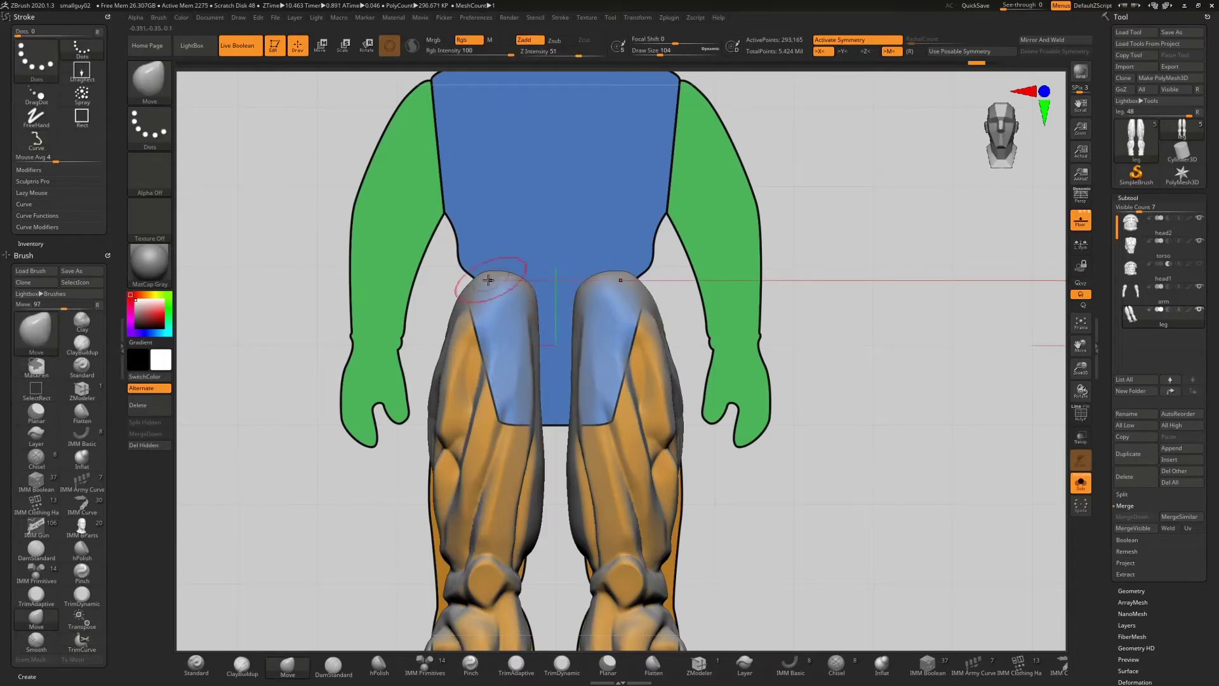
- Try another TrimCurve cut down the hip edge and across the crotch line, and undo the cut
key(ctrl+shift)
ctrl+shift+drag(468, 272, 509, 417)
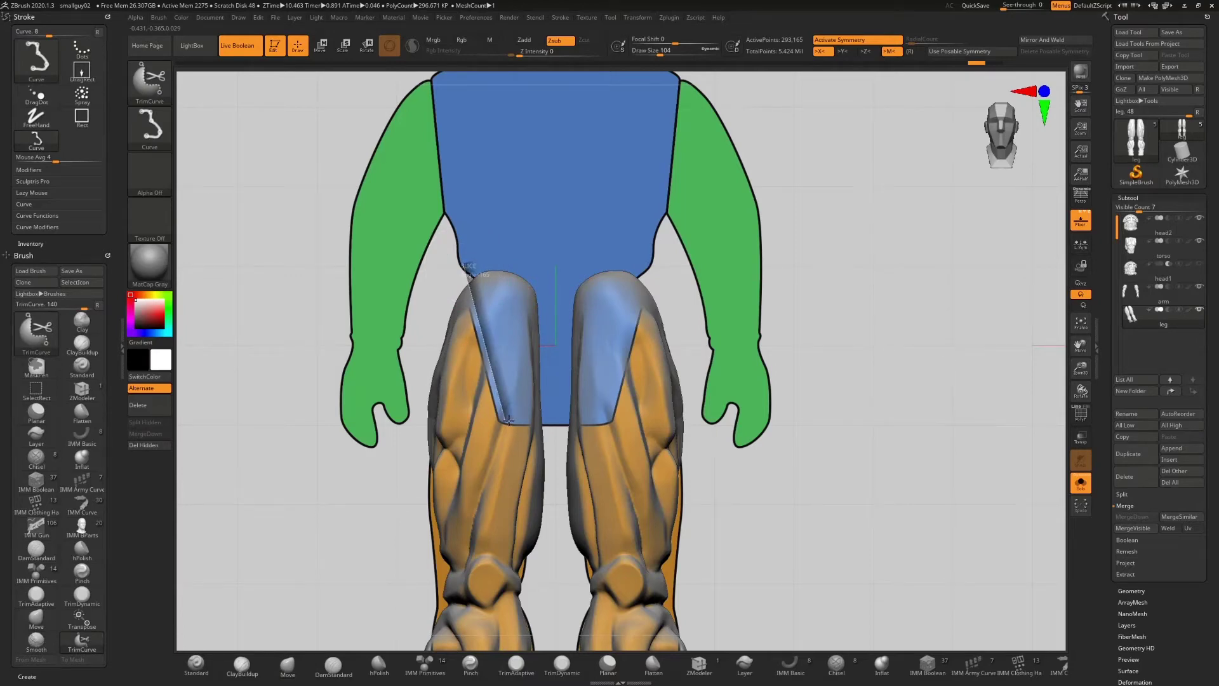
ctrl+shift+drag(535, 415, 553, 415)
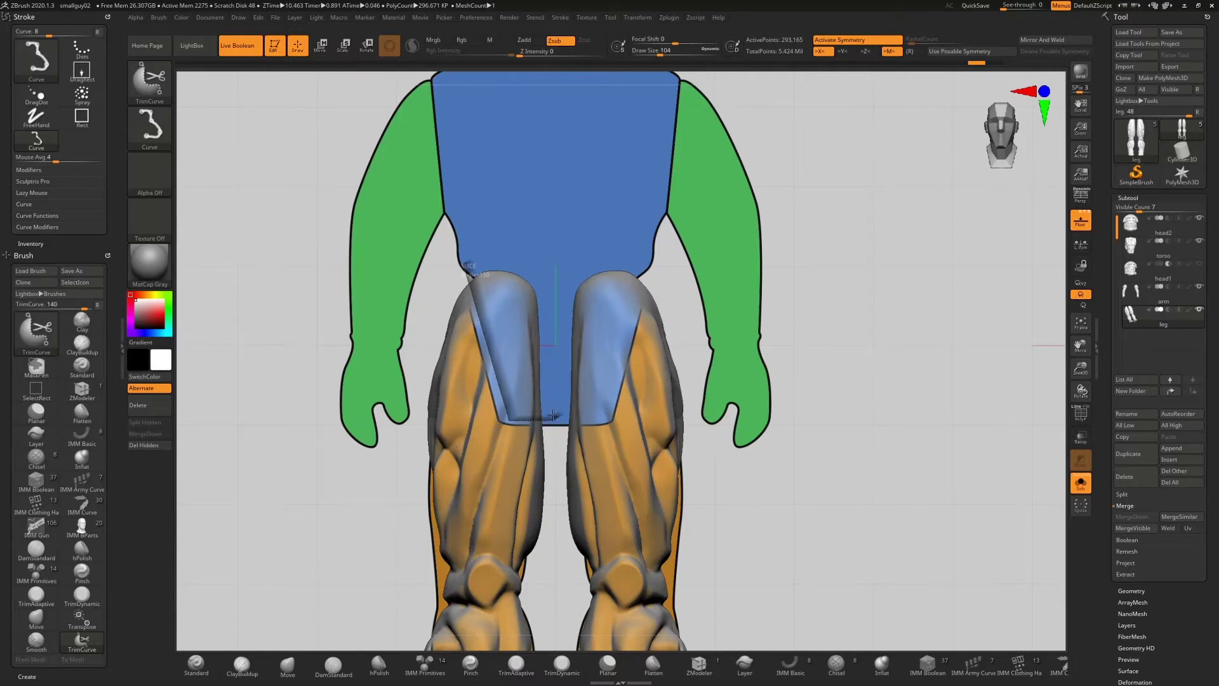
ctrl+shift+drag(553, 414, 544, 414)
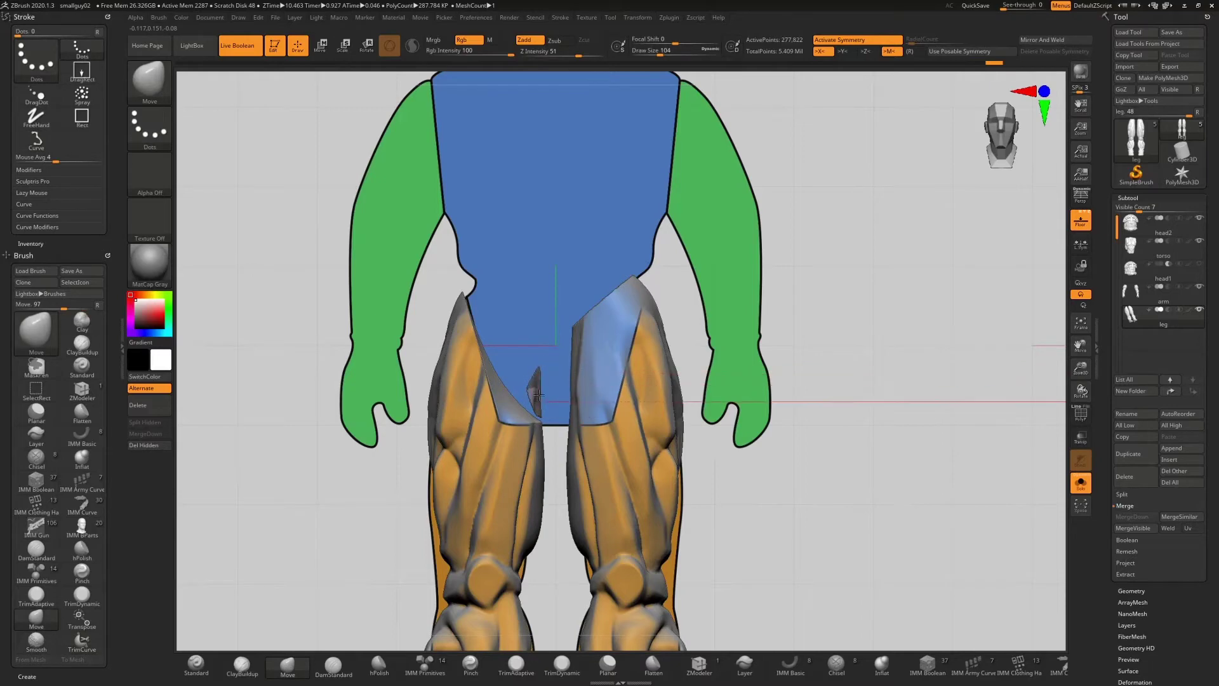
mouse_move(523, 345)
mouse_down()
mouse_move(505, 360)
mouse_move(520, 342)
mouse_up()
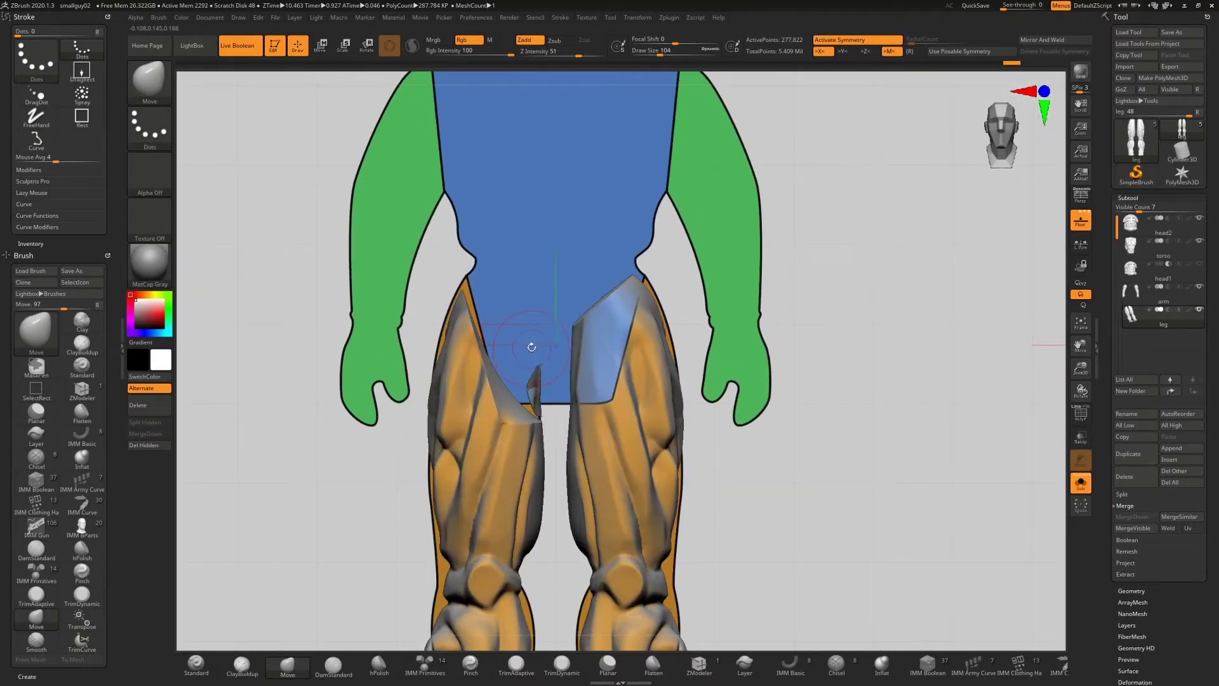
key(ctrl+z)
key(ctrl+z)
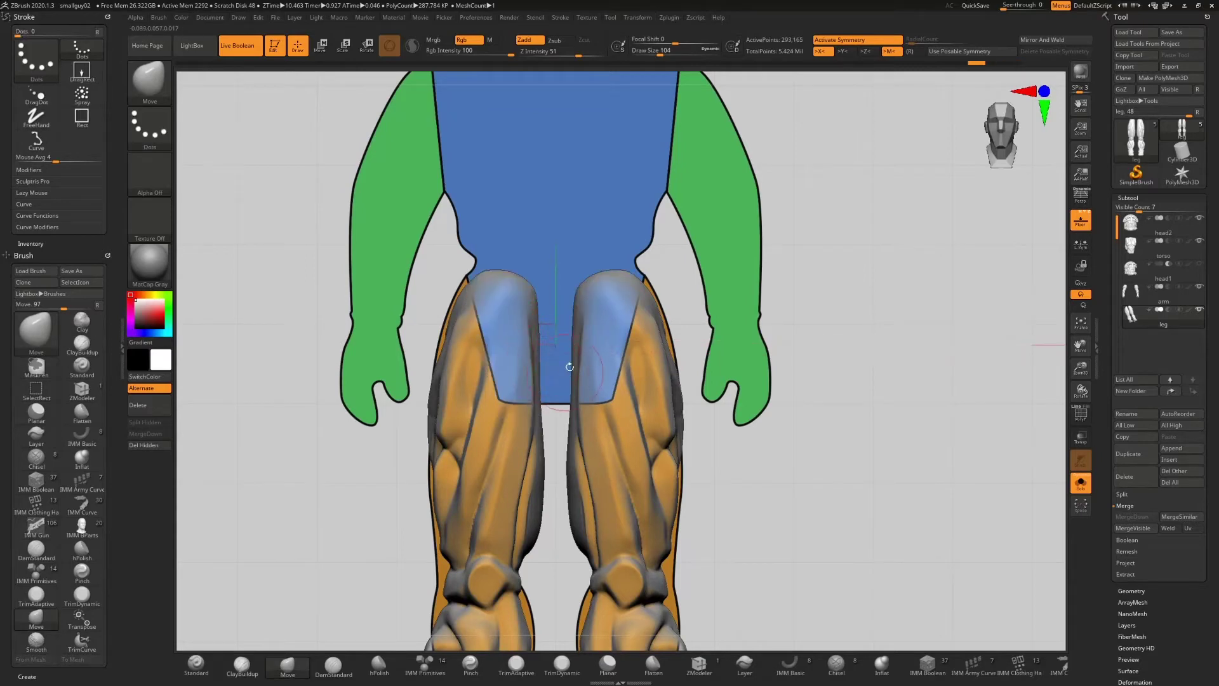
- Return to the front view and retry the TrimCurve cut from the outer hip around the upper thigh
click(1001, 122)
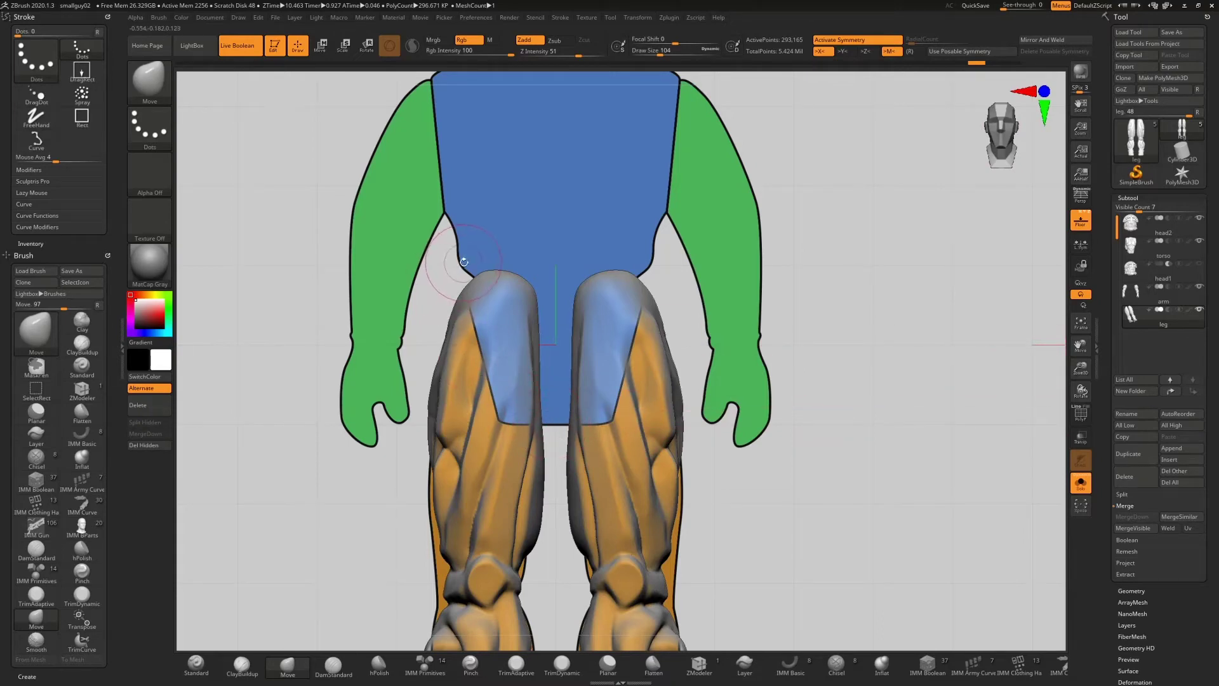
key(ctrl)
key(ctrl+shift)
mouse_move(461, 262)
ctrl+shift+mouse_down()
mouse_move(501, 428)
mouse_move(499, 420)
mouse_move(617, 413)
mouse_move(604, 413)
mouse_move(641, 290)
mouse_move(609, 375)
ctrl+shift+mouse_up()
- Insert a Cube3D as a new subtool directly below the leg subtool
mouse_move(1162, 323)
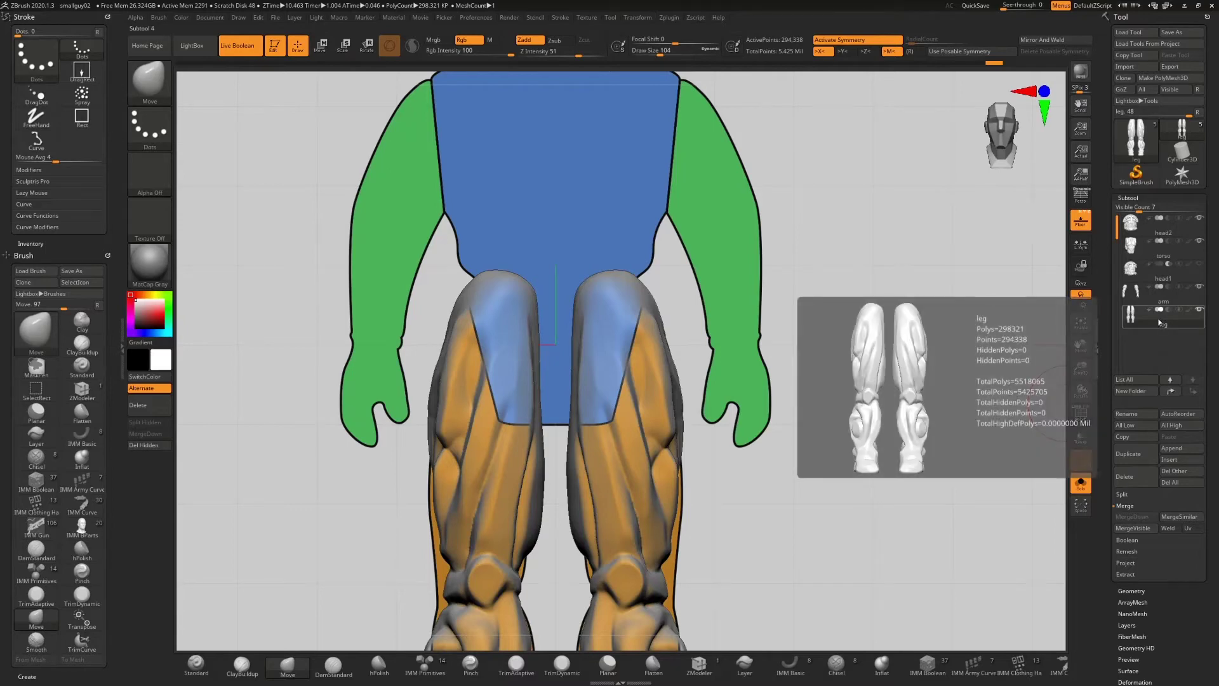
click(1182, 460)
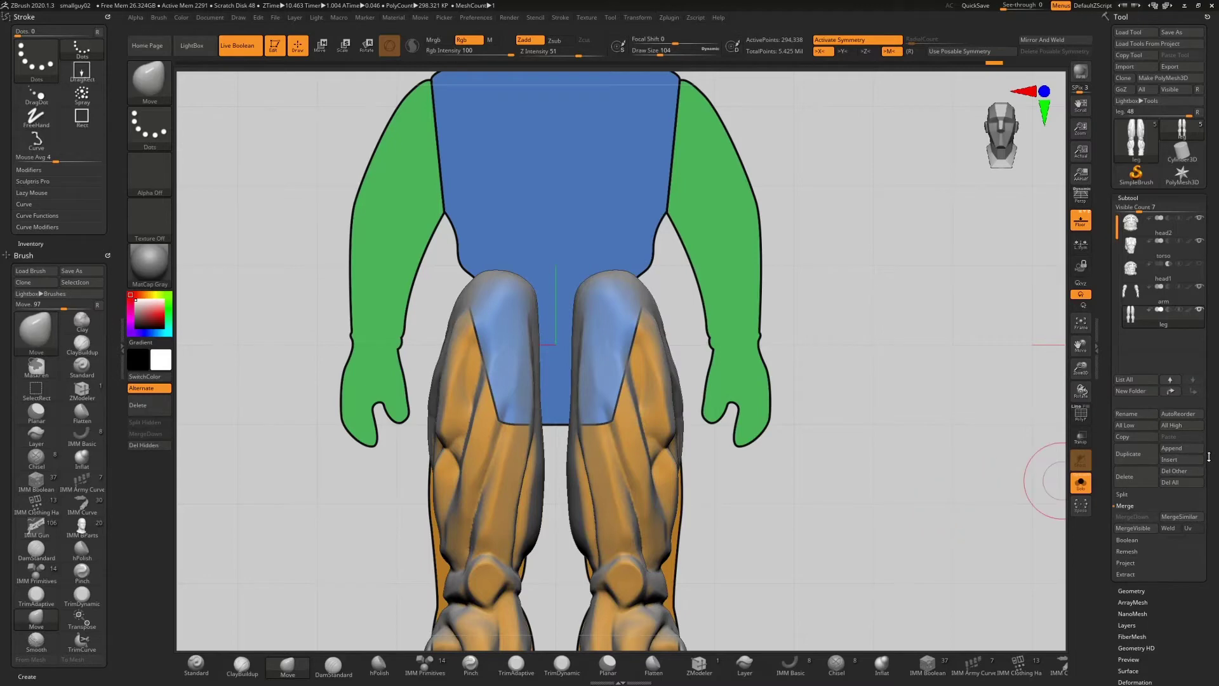
click(1182, 460)
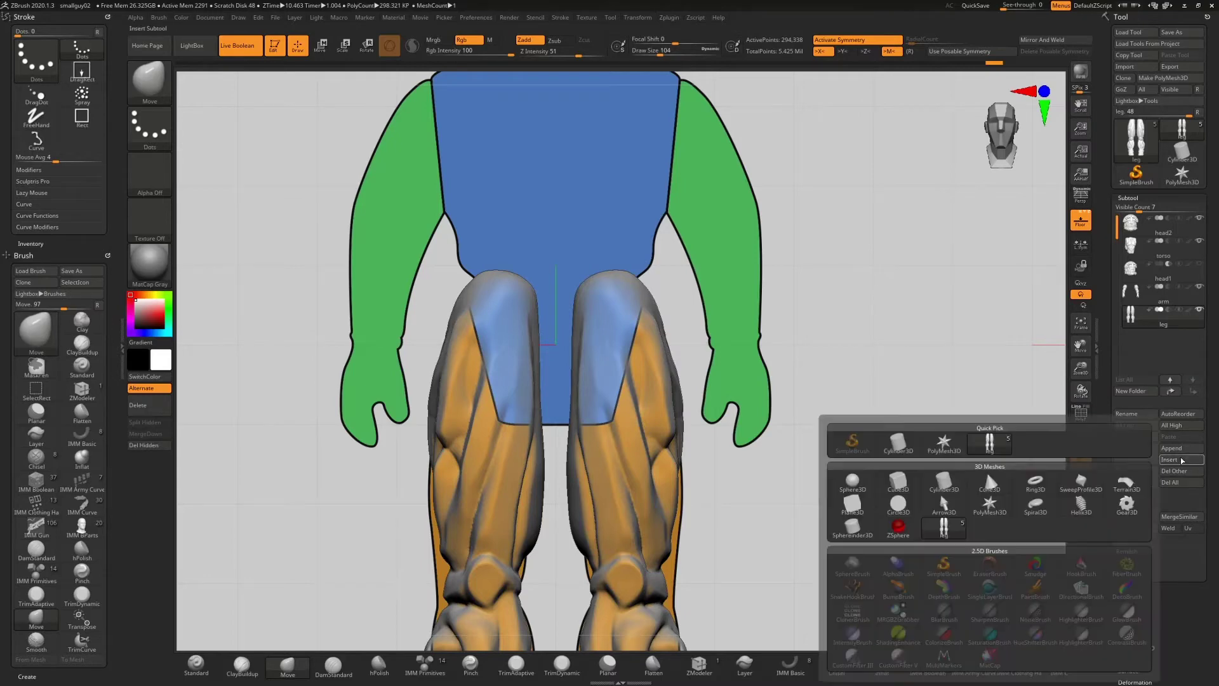
click(898, 482)
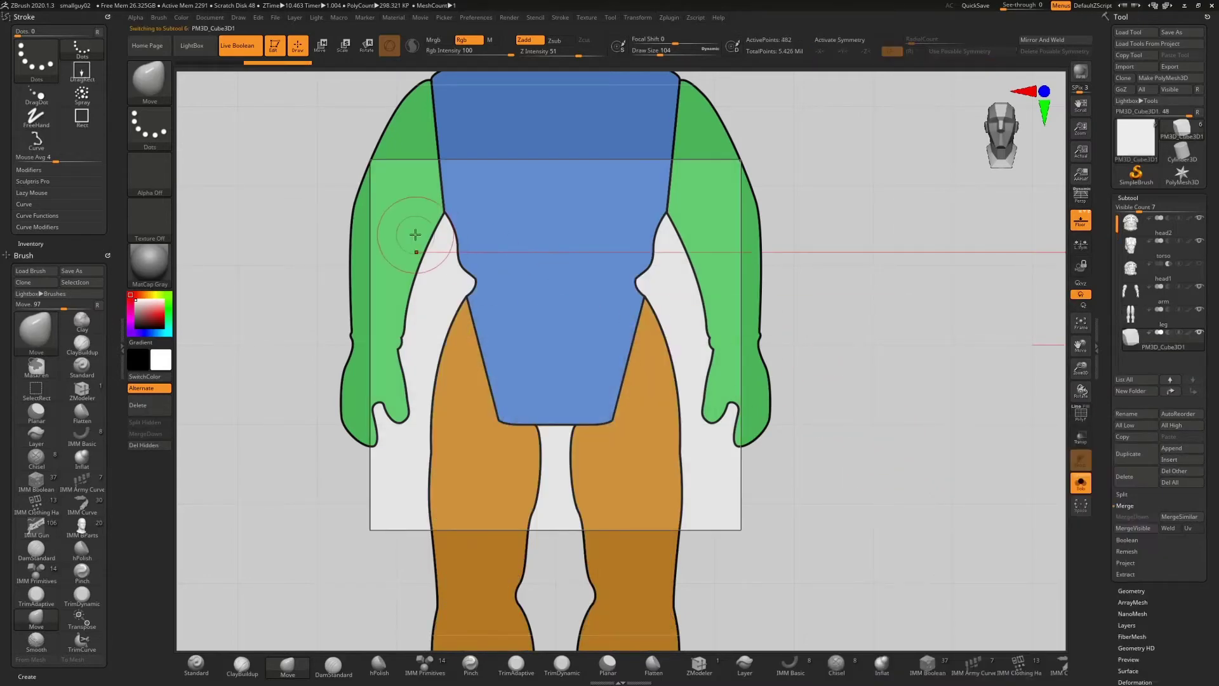
- Scale the cube down to the width of the torso's crotch flap, lower it to the crotch line and stretch it upward
click(320, 44)
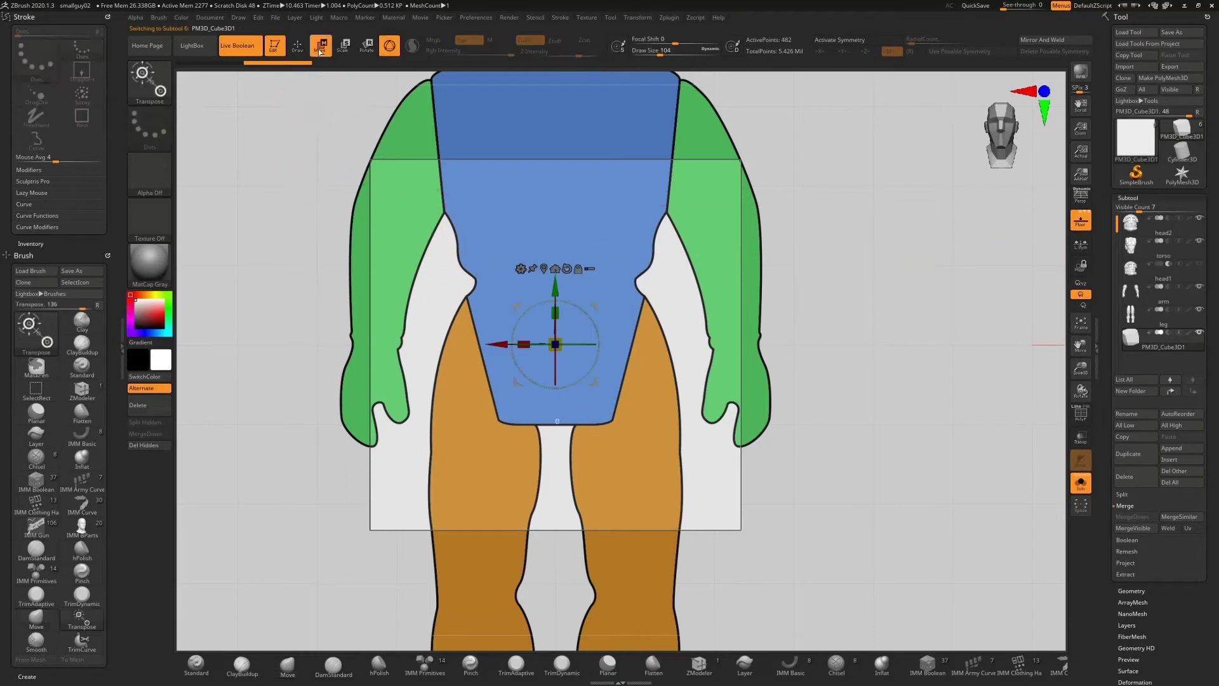
drag(557, 354, 414, 417)
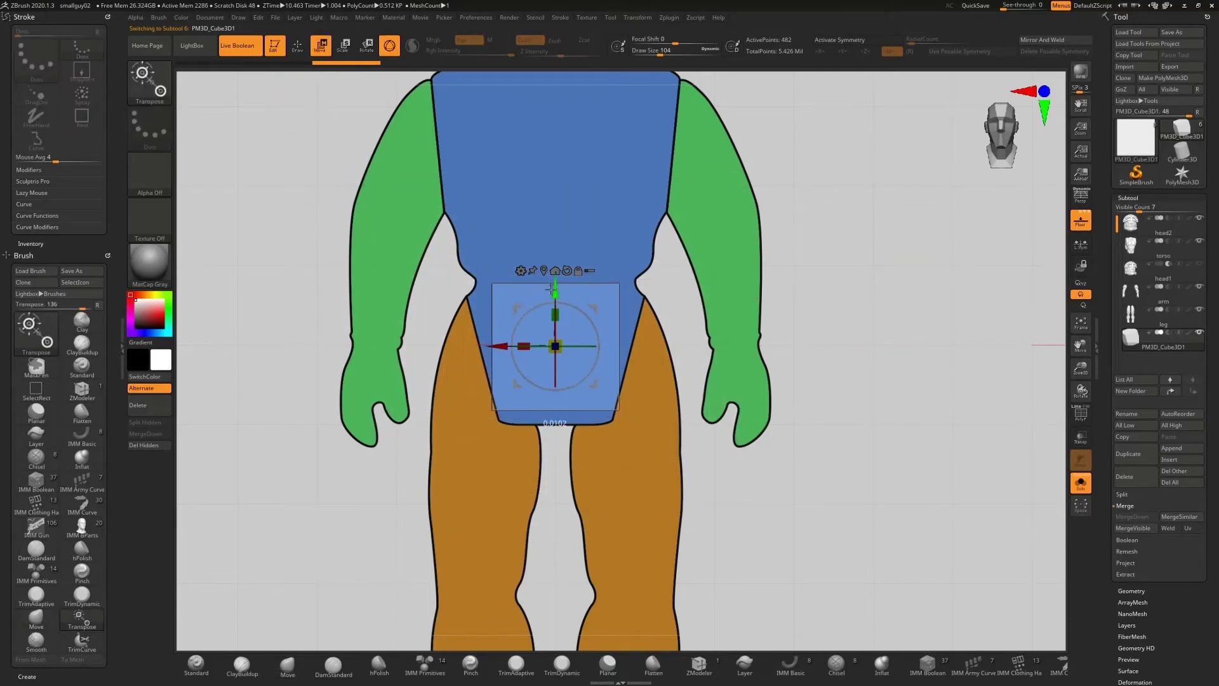
drag(555, 285, 552, 303)
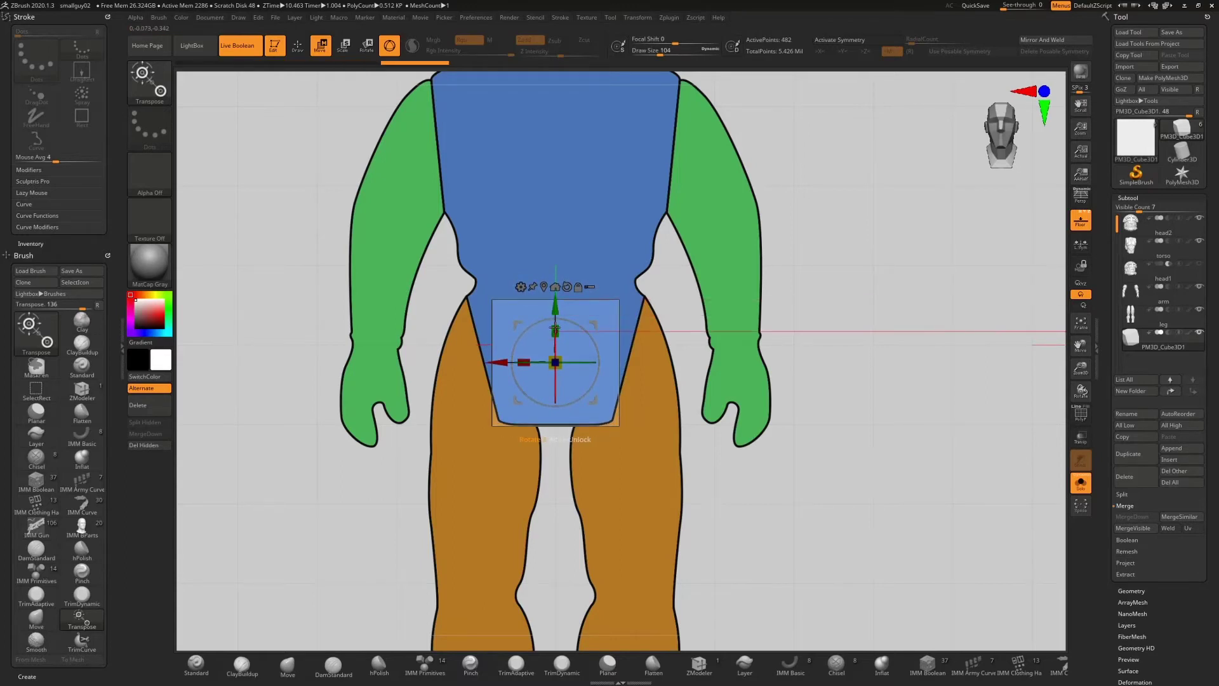
drag(554, 329, 554, 272)
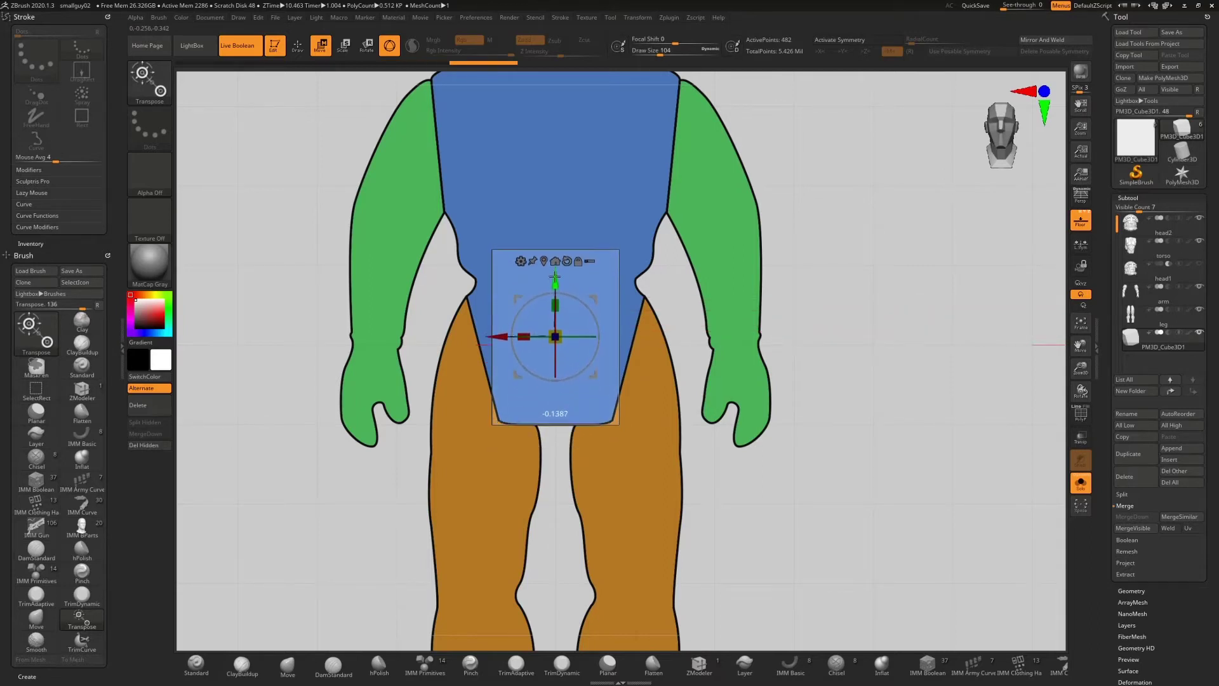
- Try to narrow the cube's lower part with its top masked, undo the change and return to the front view
drag(860, 324, 877, 338)
drag(686, 246, 672, 231)
key(ctrl)
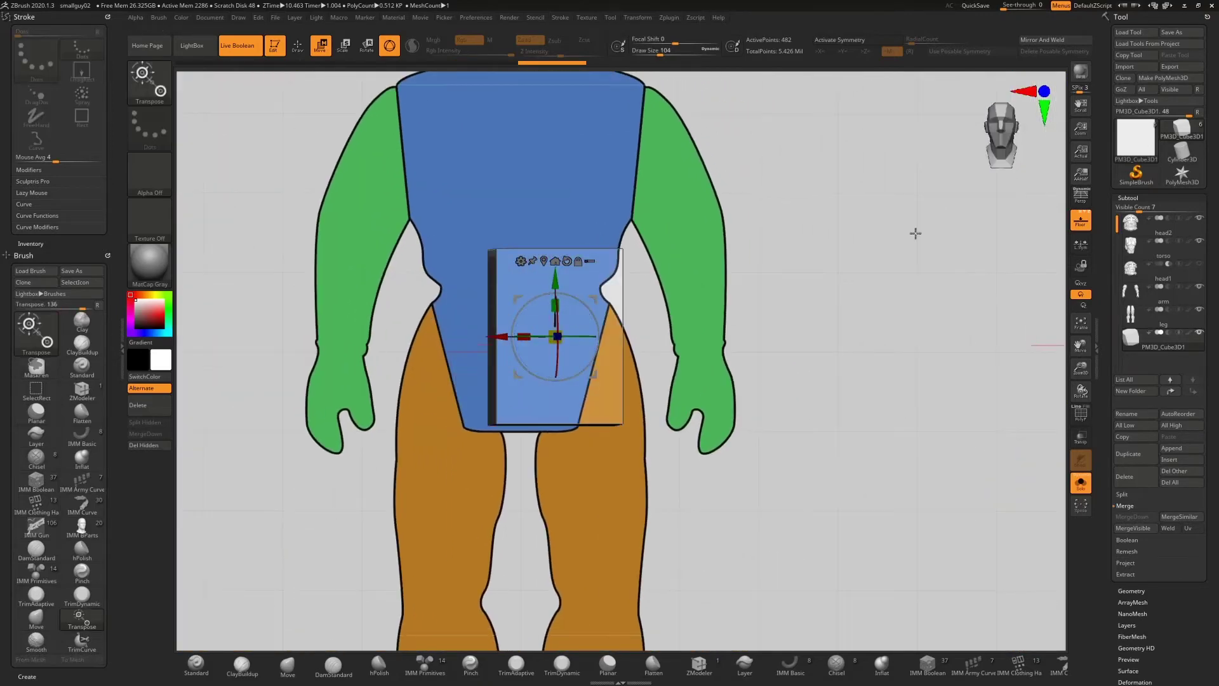
shift+drag(983, 137, 971, 139)
mouse_move(758, 175)
ctrl+mouse_down()
mouse_move(435, 287)
mouse_move(316, 269)
ctrl+mouse_up()
drag(819, 308, 822, 314)
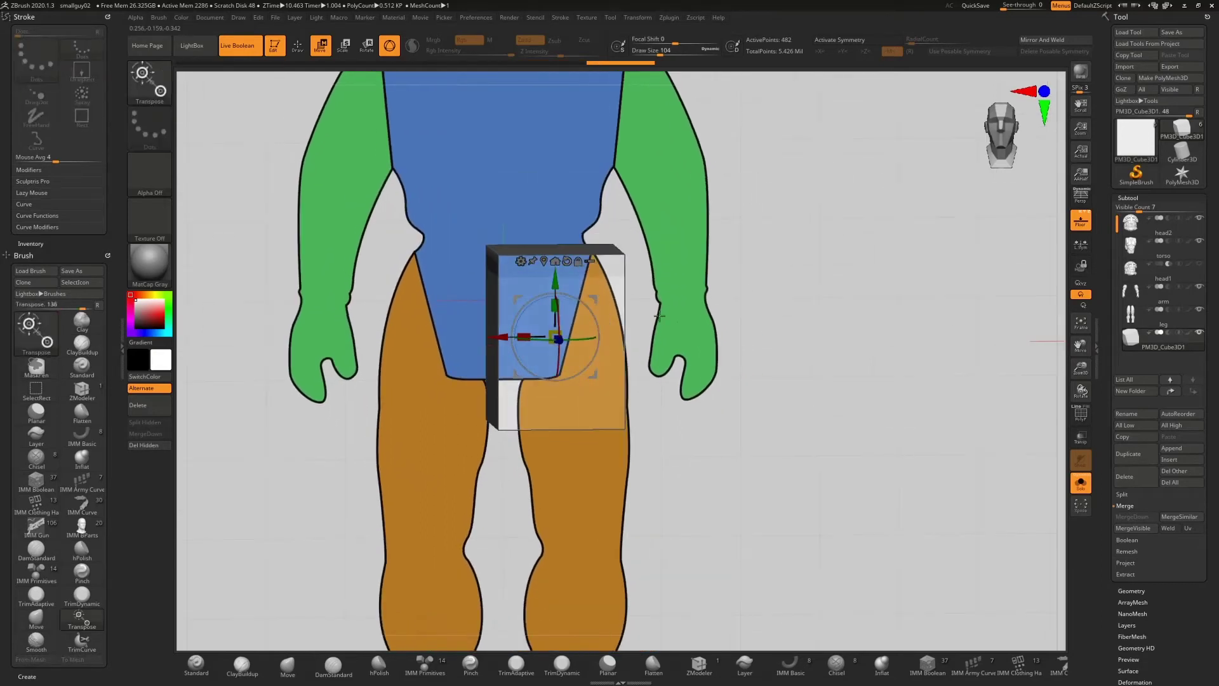
drag(566, 329, 553, 333)
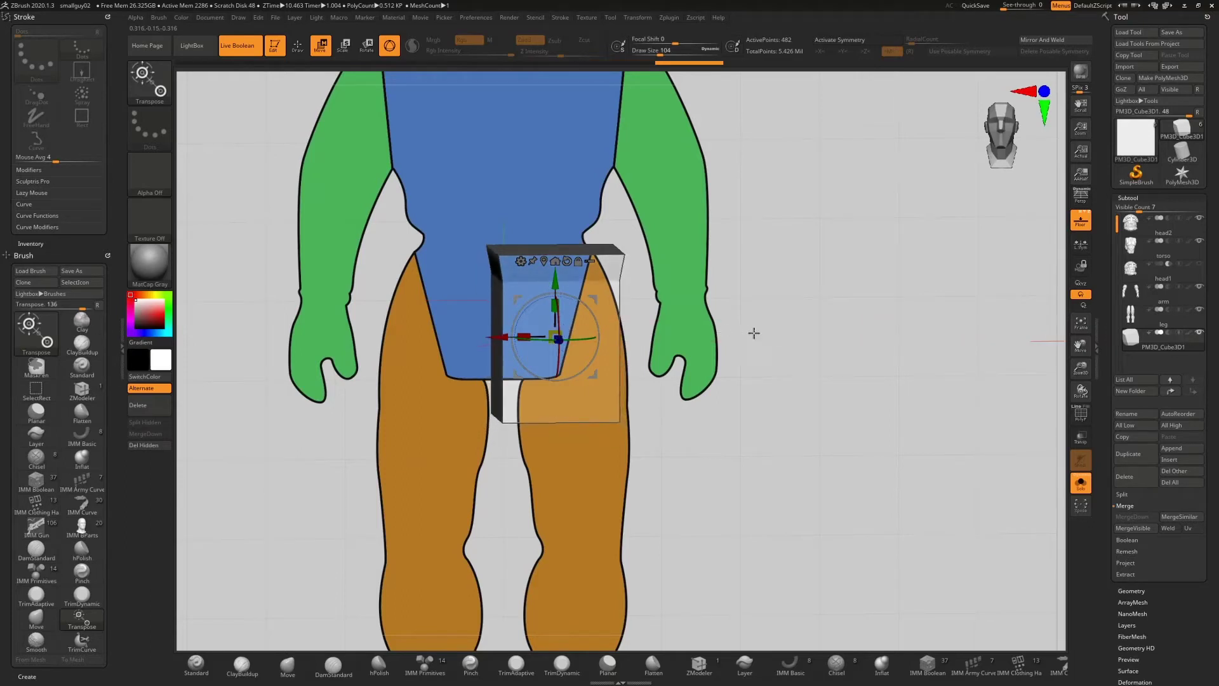
key(ctrl+z)
drag(757, 353, 753, 343)
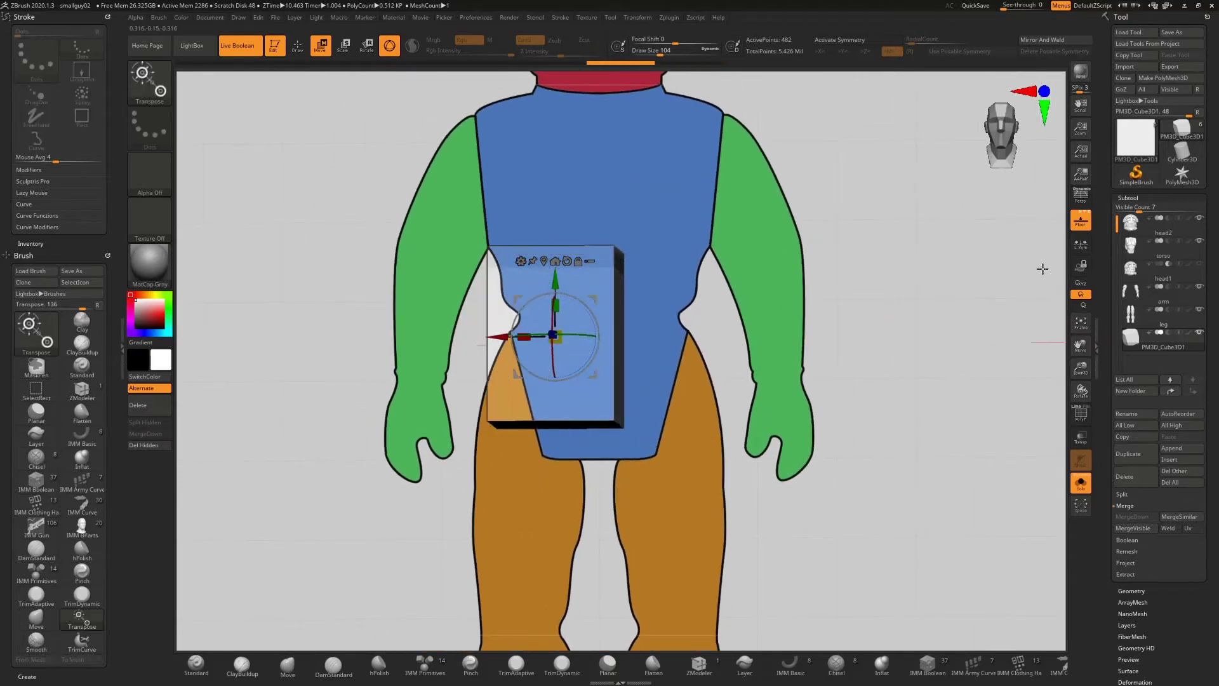
click(1009, 141)
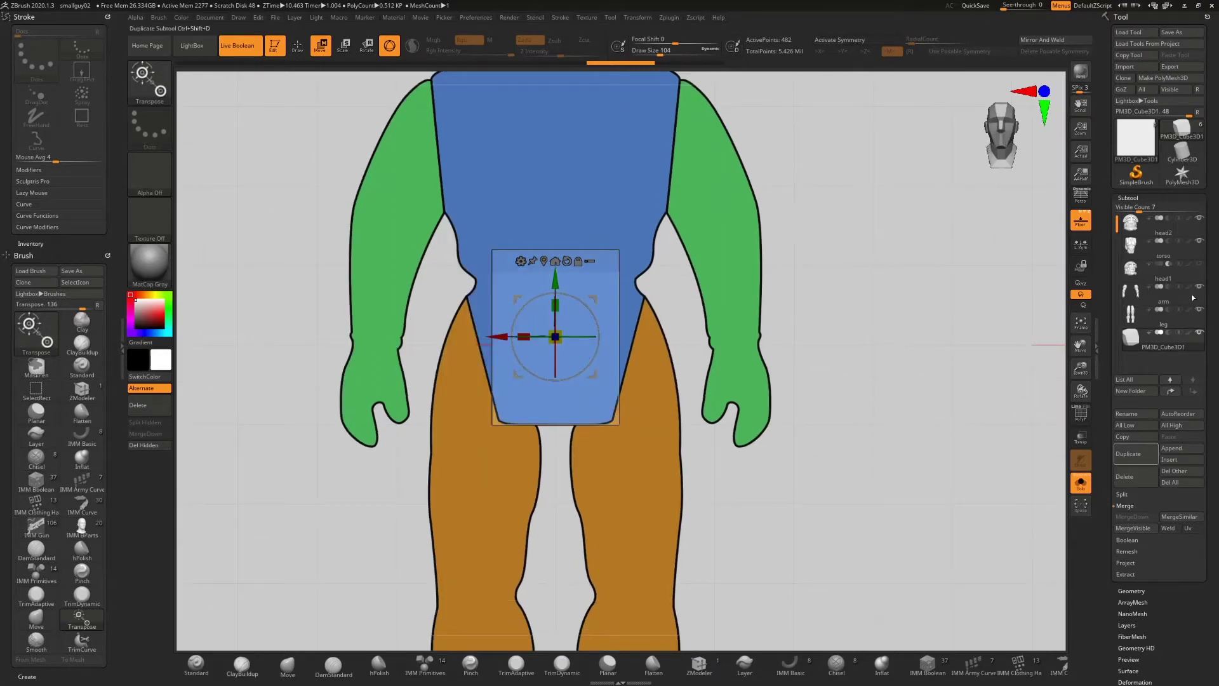
- Reinitialize the cube as a QCube with X, Y and Z resolution 1
click(1136, 198)
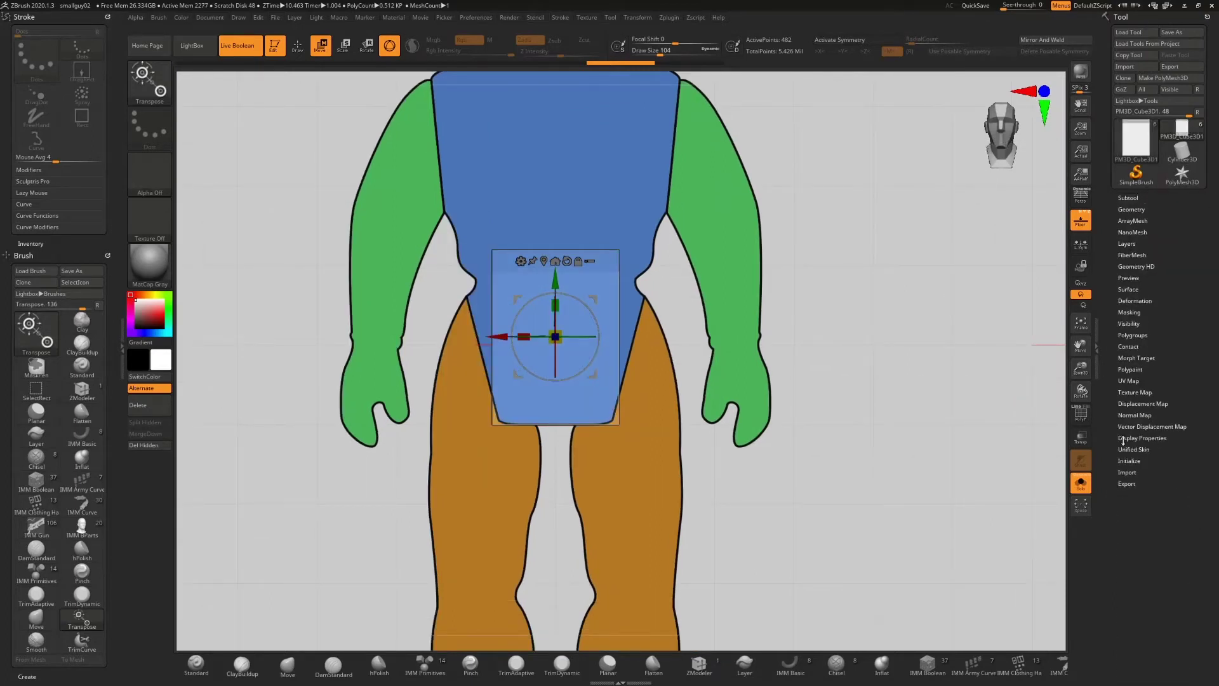
click(1132, 461)
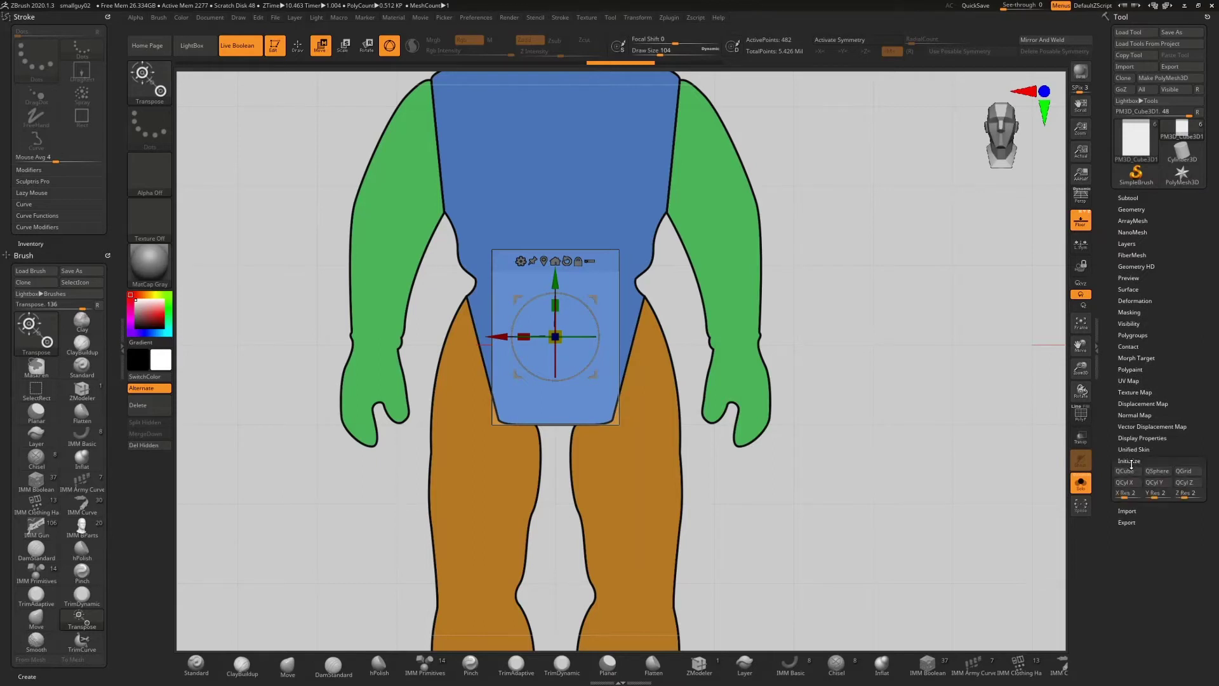
click(1127, 494)
text(1)
mouse_move(1155, 495)
mouse_down()
mouse_move(1145, 496)
mouse_move(1184, 494)
mouse_move(1172, 494)
mouse_up()
click(1125, 471)
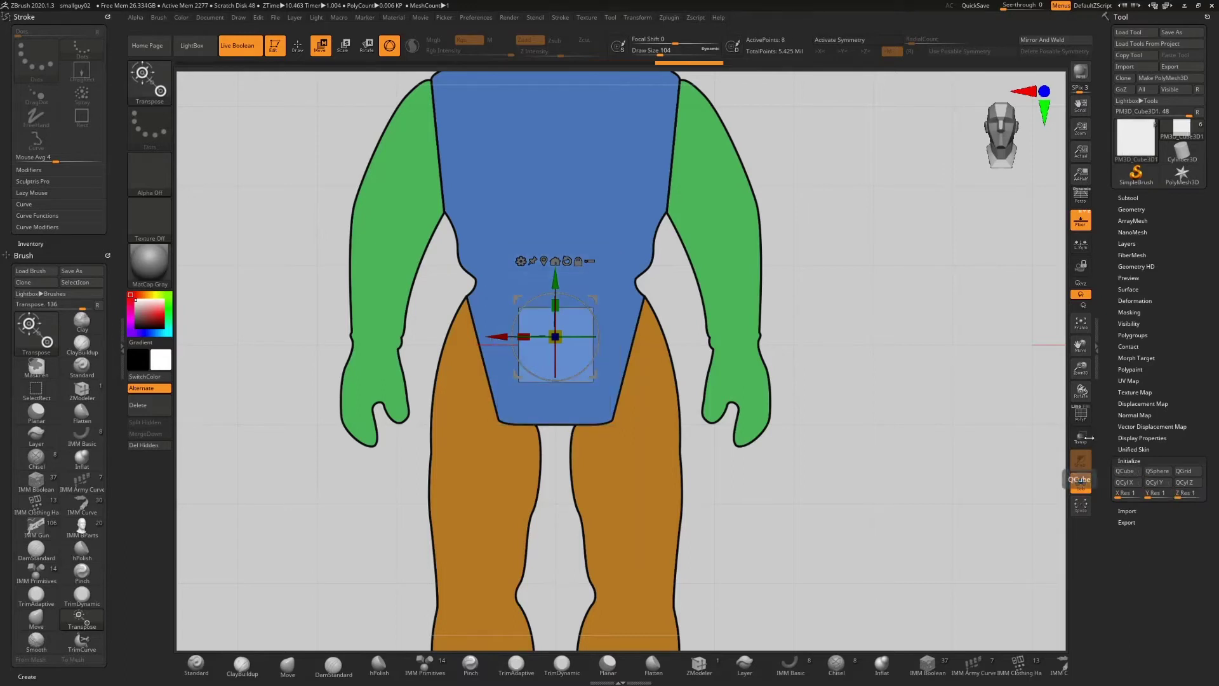
- Scale the QCube up to the width of the torso's crotch flap and lower it to the crotch line
click(1133, 197)
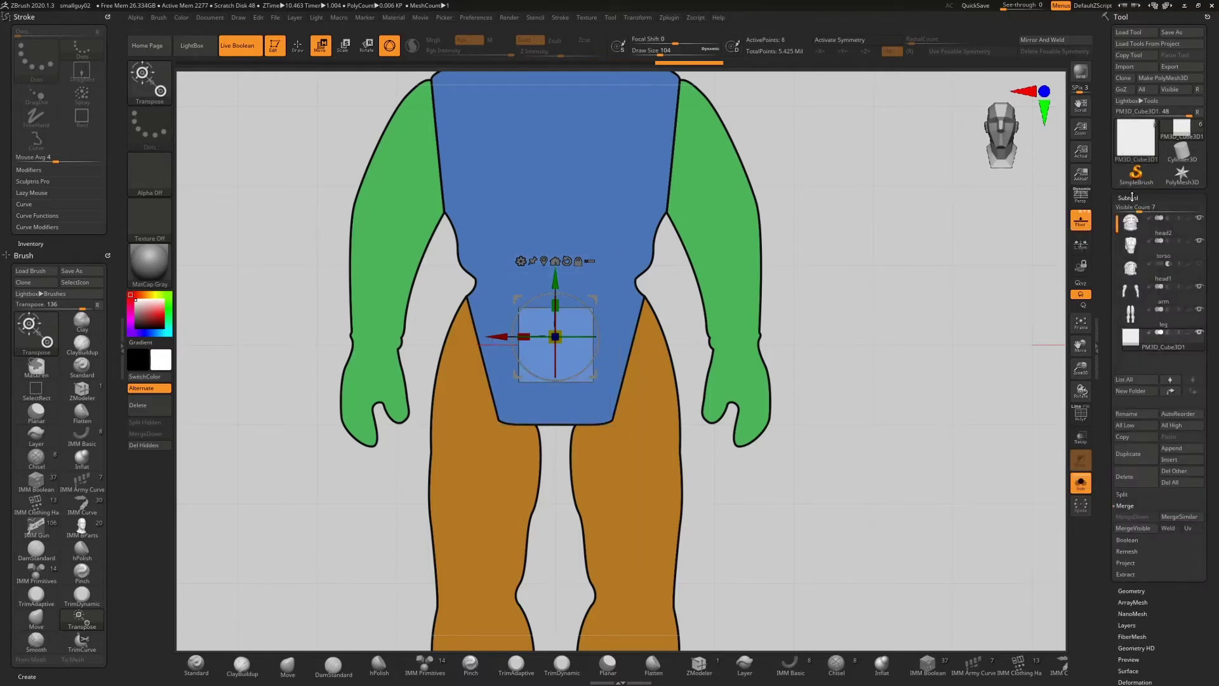
drag(555, 314, 489, 382)
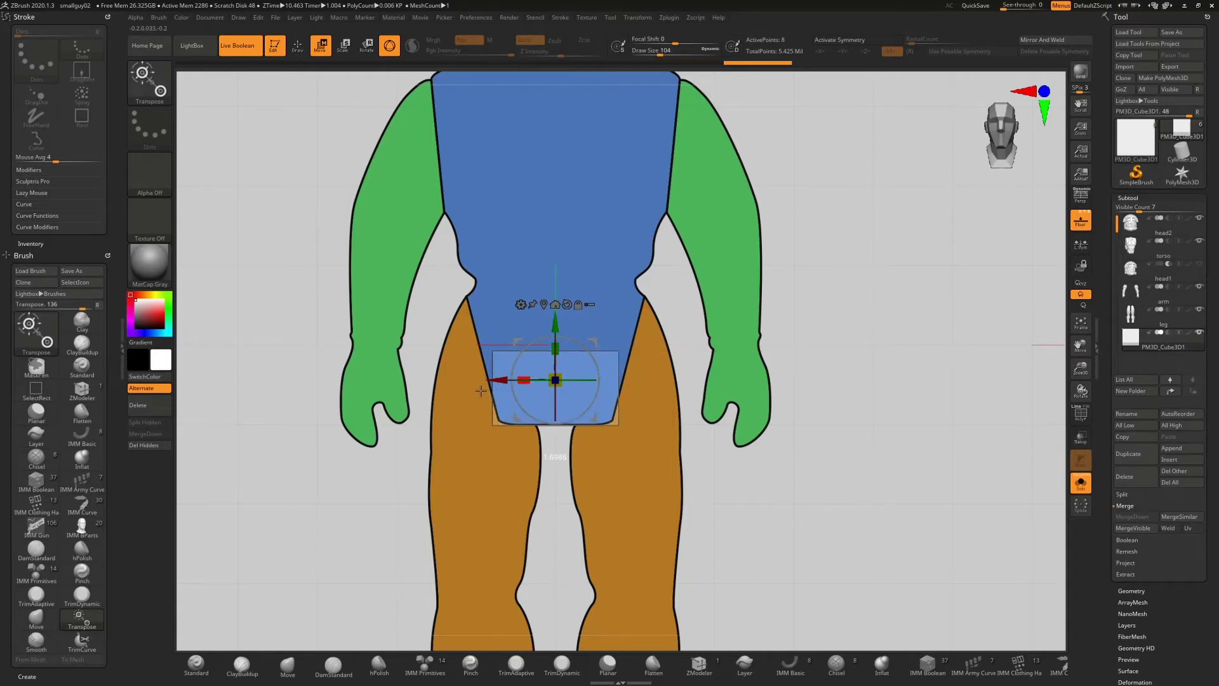
drag(553, 319, 553, 327)
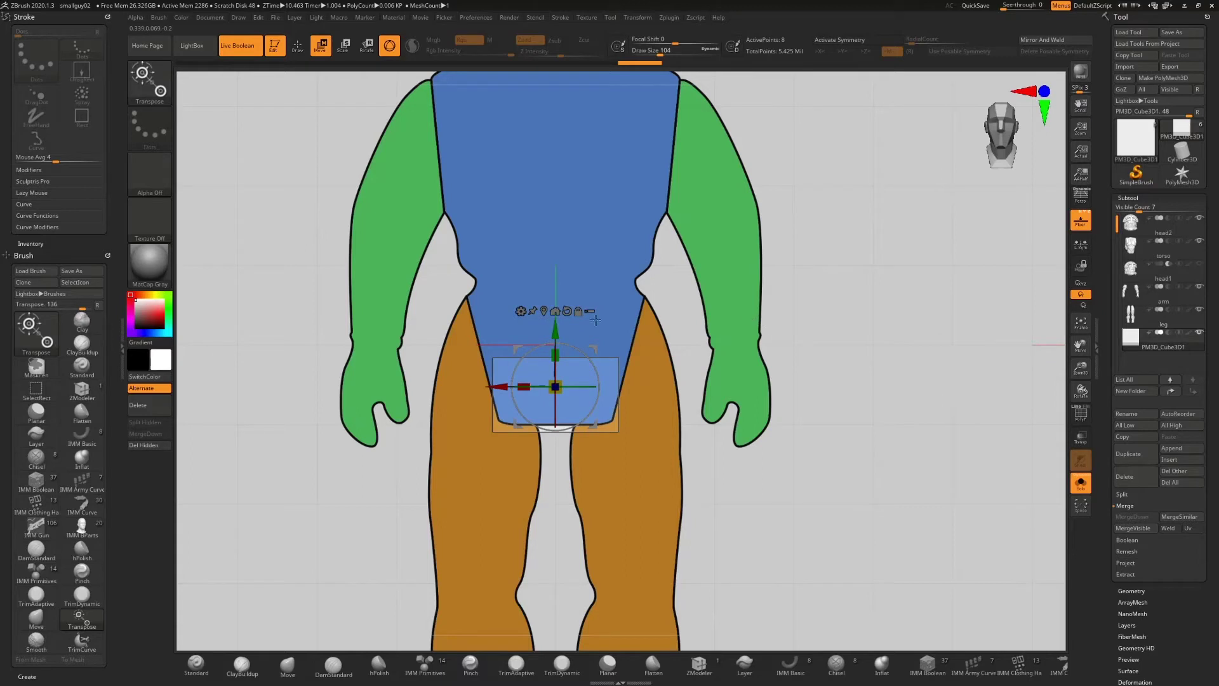
- Mask the box's top to align its bottom with the crotch line, and invert the mask to raise the top to hip level
key(ctrl+shift)
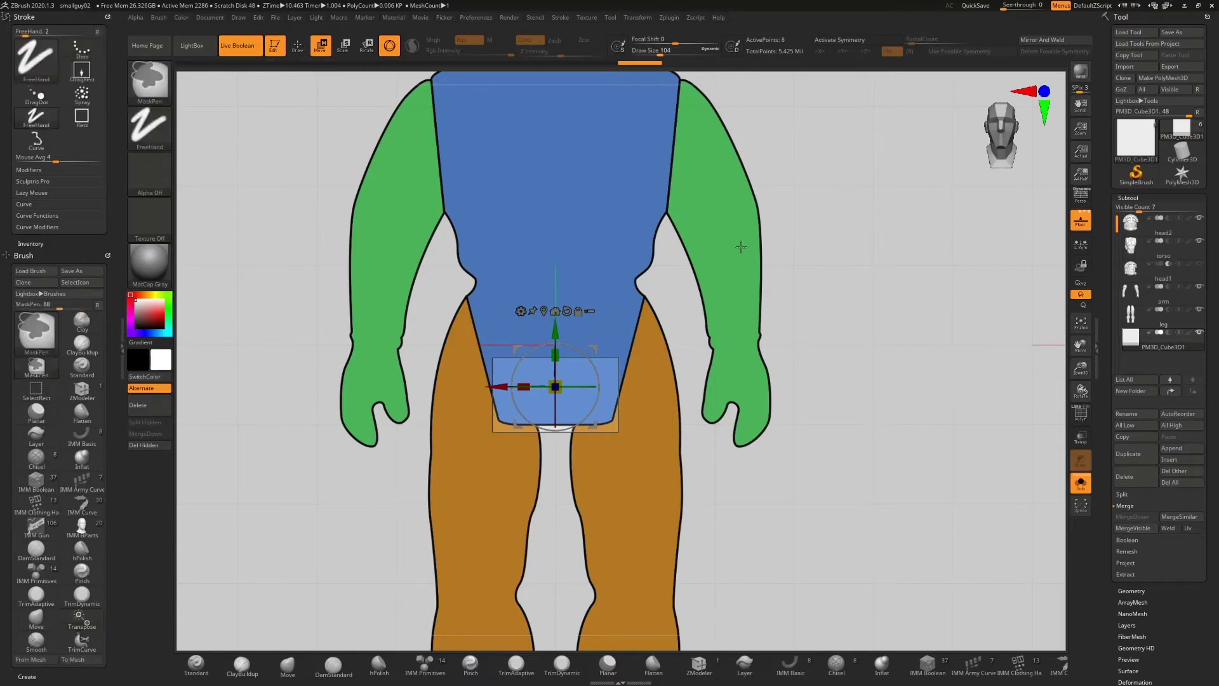
mouse_move(756, 264)
ctrl+shift+mouse_down()
mouse_move(354, 367)
mouse_move(545, 245)
mouse_move(652, 246)
mouse_move(579, 341)
mouse_move(607, 348)
ctrl+shift+mouse_up()
mouse_move(719, 278)
ctrl+shift+mouse_down()
mouse_move(420, 402)
mouse_move(499, 367)
ctrl+shift+mouse_up()
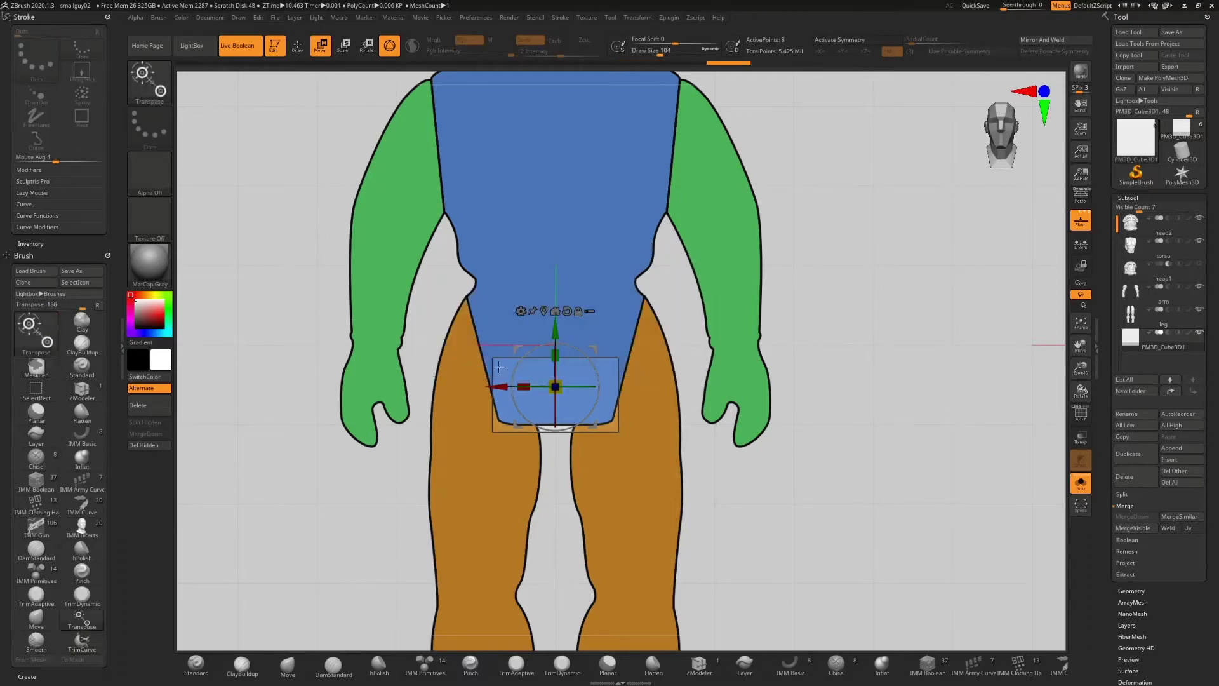
mouse_move(559, 323)
mouse_down()
mouse_move(556, 293)
mouse_move(555, 323)
mouse_up()
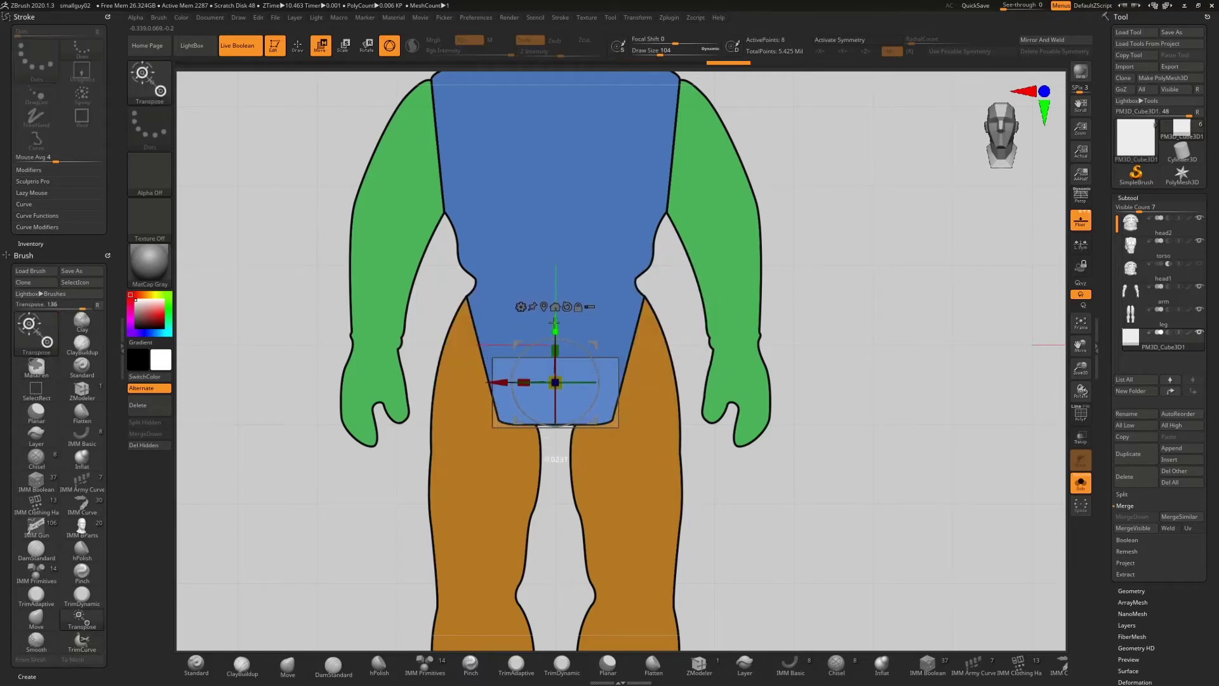
key(ctrl)
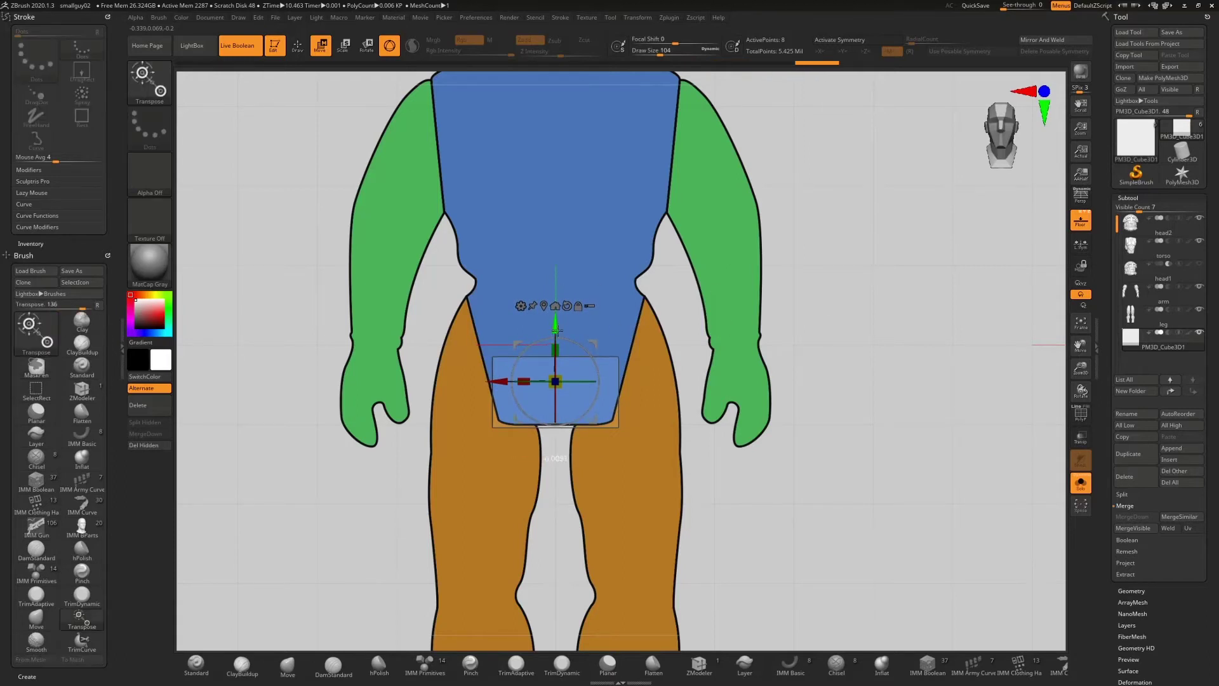
drag(550, 329, 548, 252)
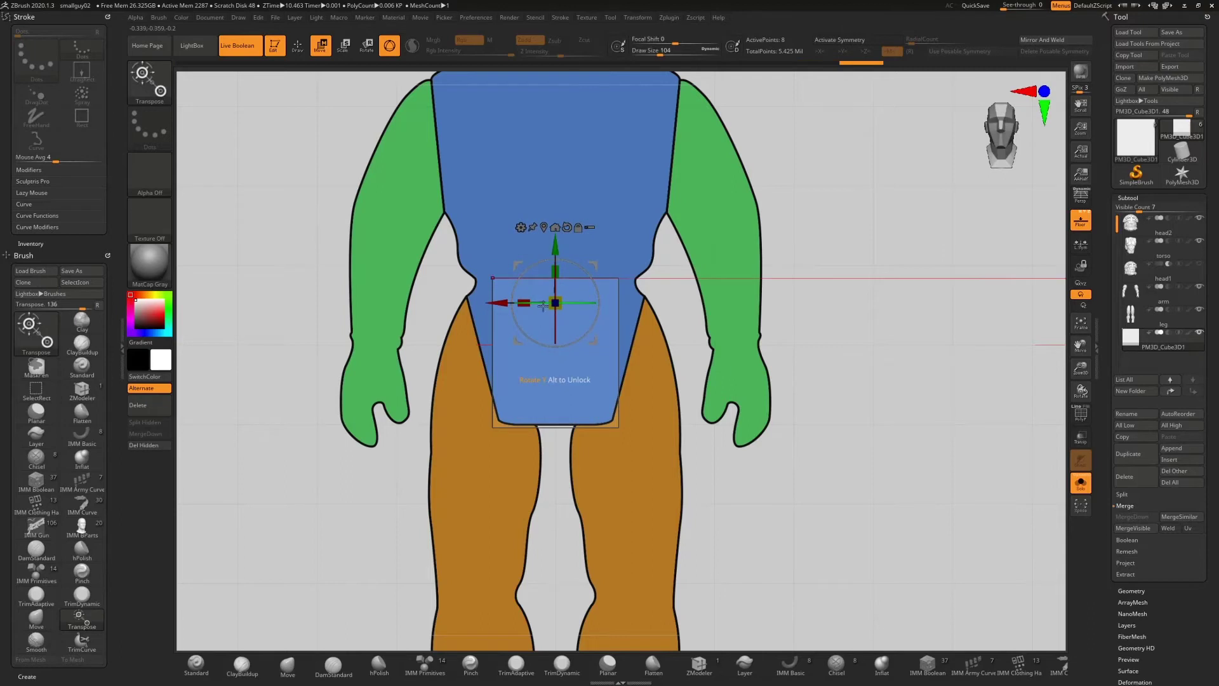
- Taper the cube subtool over the hips so its upper edge is wider than its lower edge
mouse_move(529, 300)
mouse_down()
mouse_move(485, 306)
mouse_move(564, 298)
mouse_move(532, 299)
mouse_up()
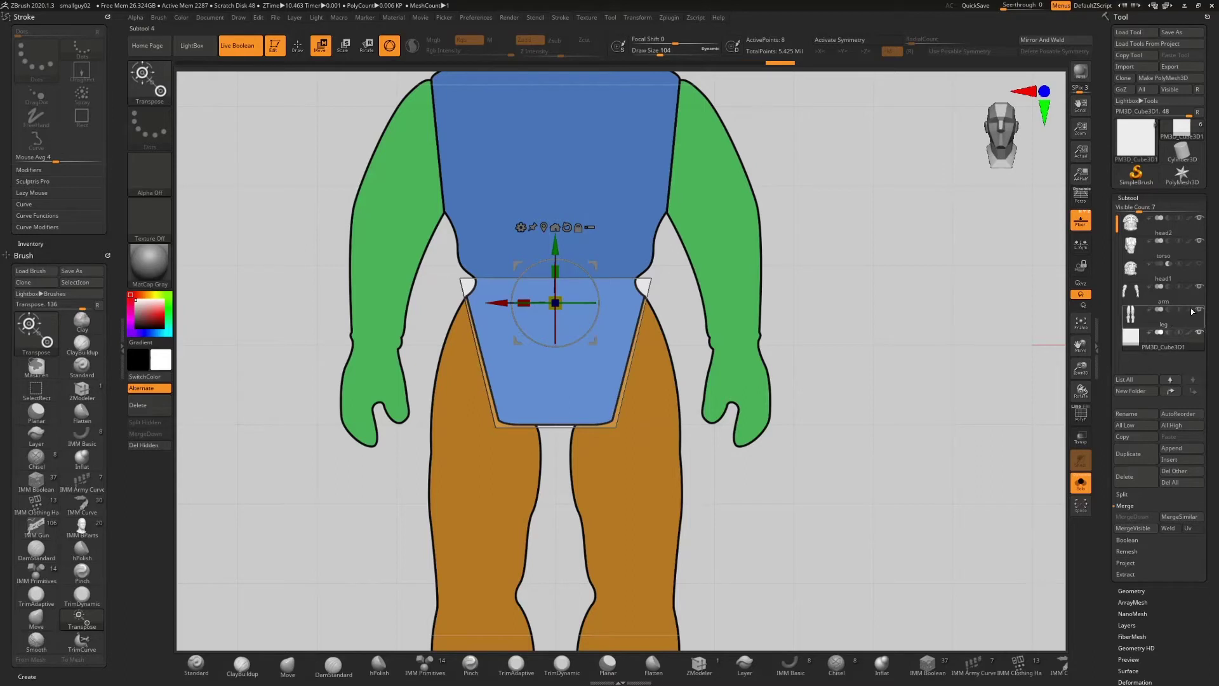
mouse_move(1199, 312)
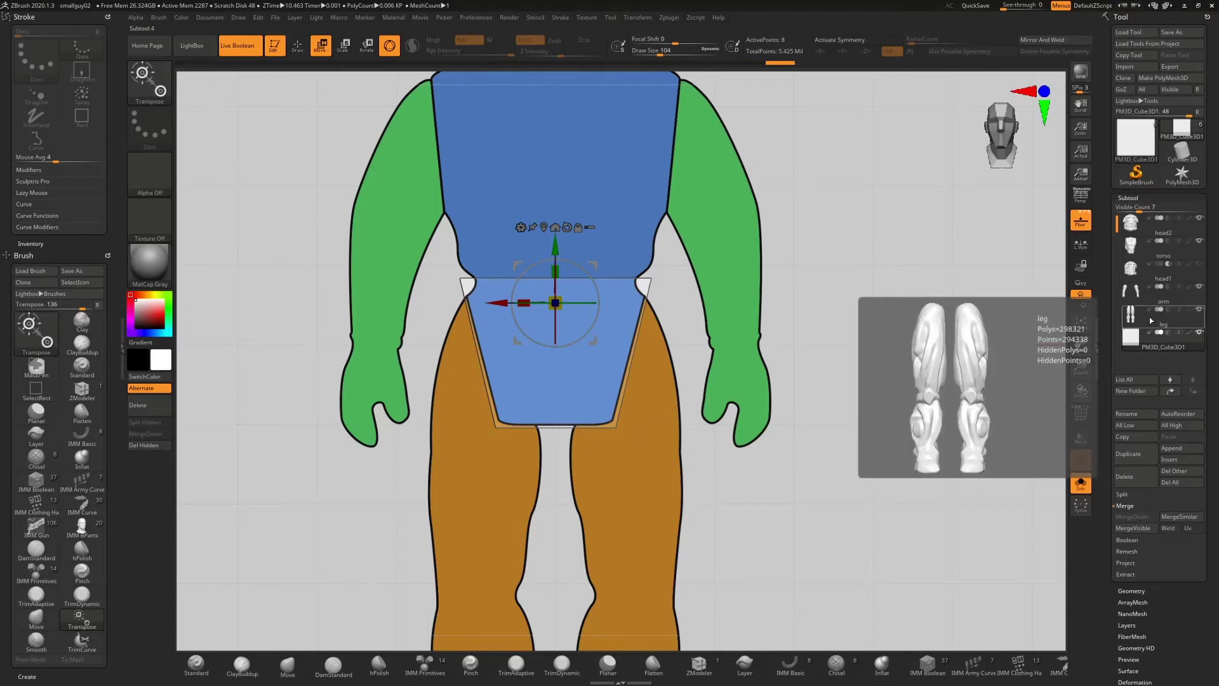
click(1143, 320)
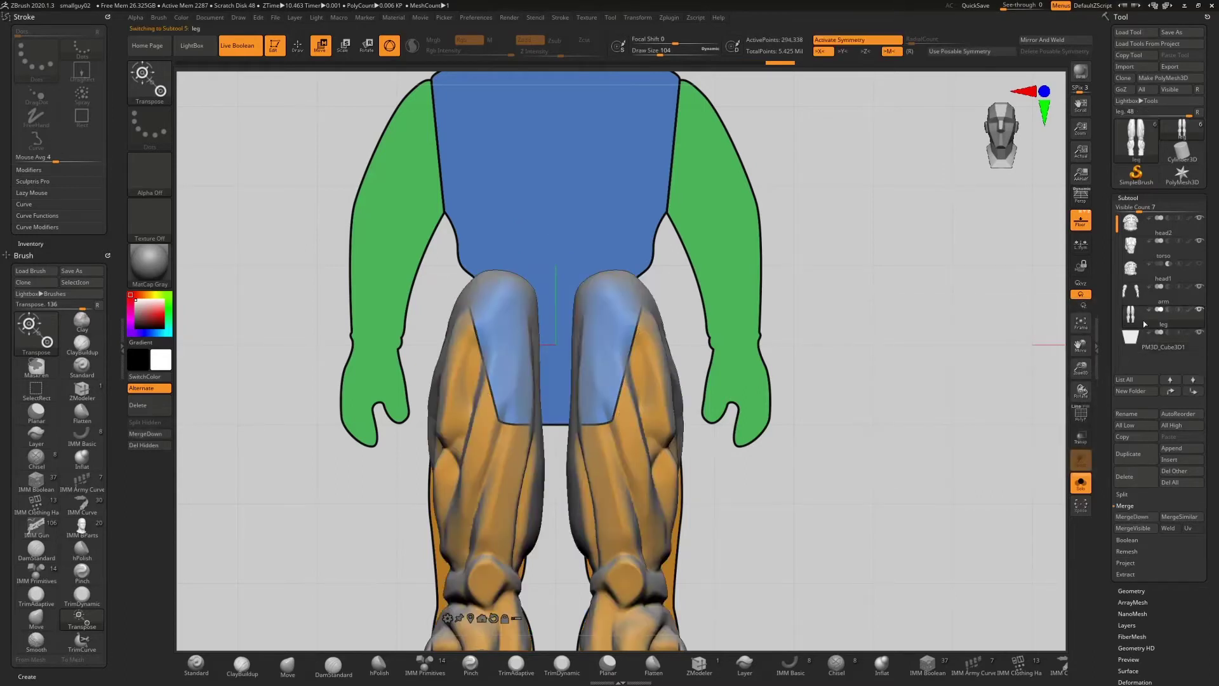
mouse_move(1196, 337)
click(1192, 345)
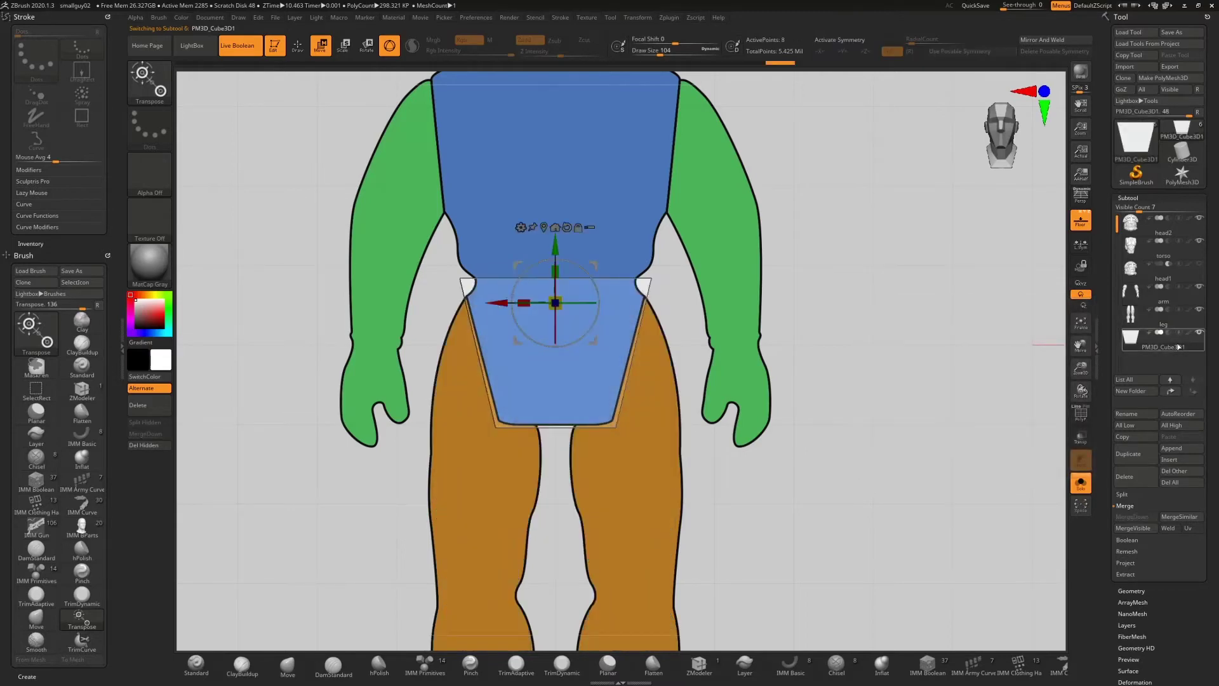
- Turn off the floor reference image and hide the arm, torso and head2 subtools to isolate the legs and cube
click(1077, 229)
mouse_move(1198, 313)
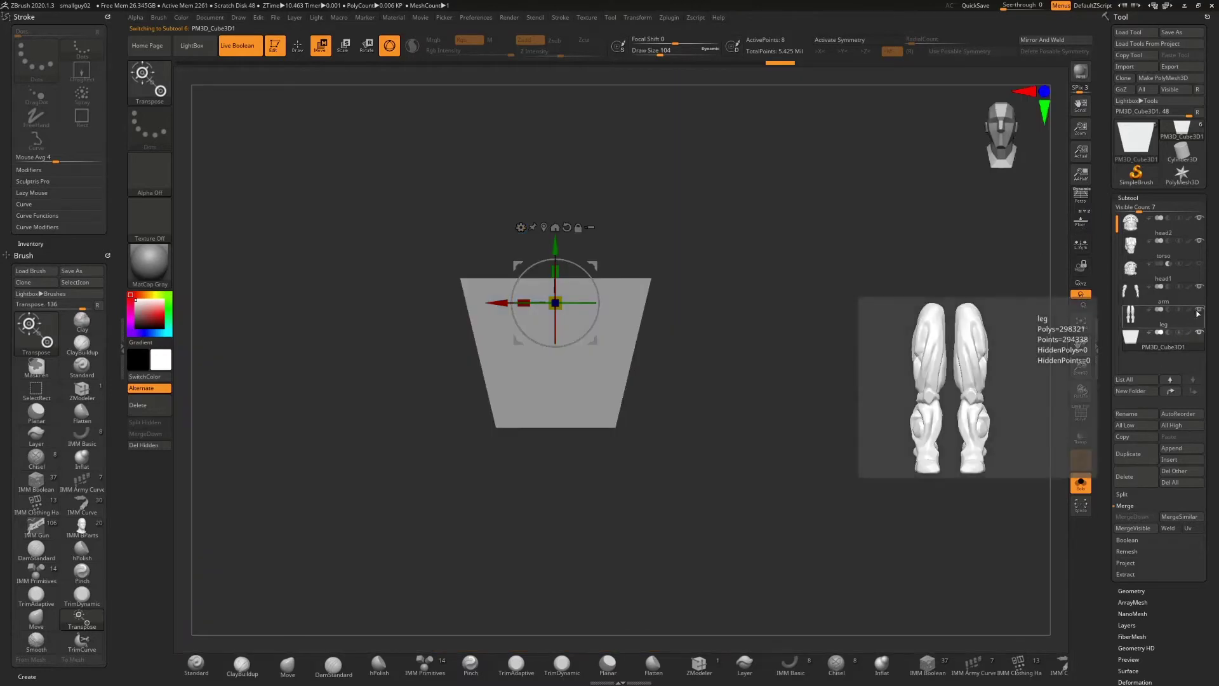
click(1142, 322)
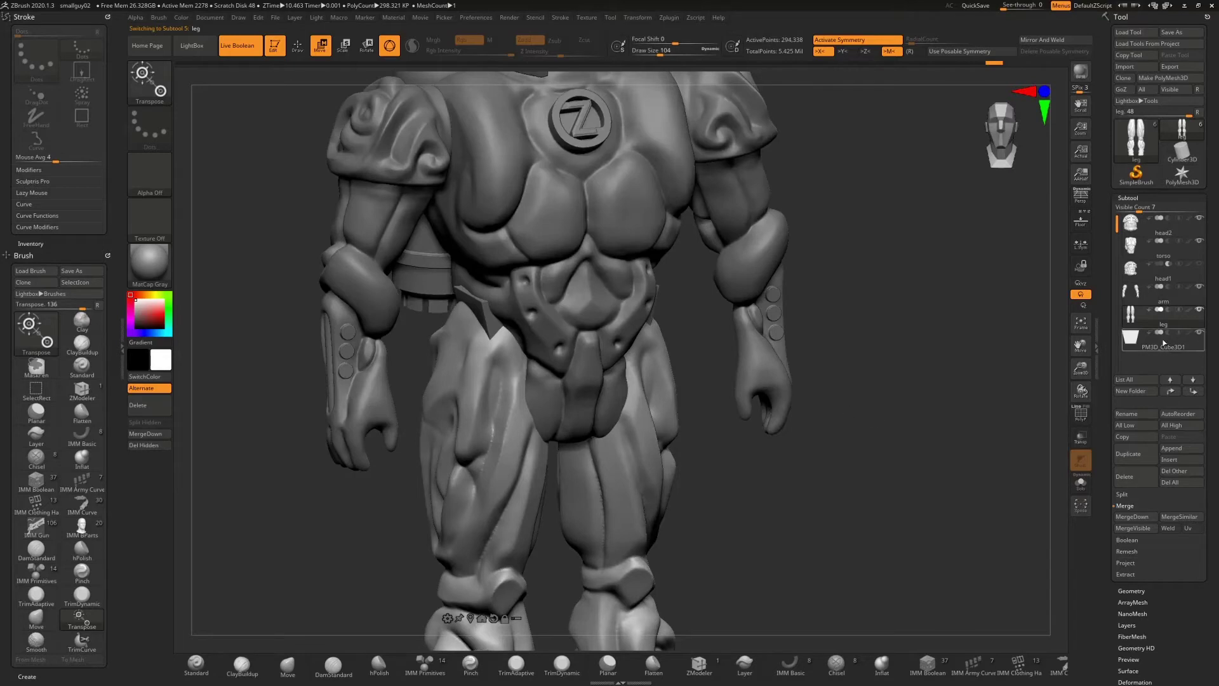
click(1199, 287)
click(1200, 242)
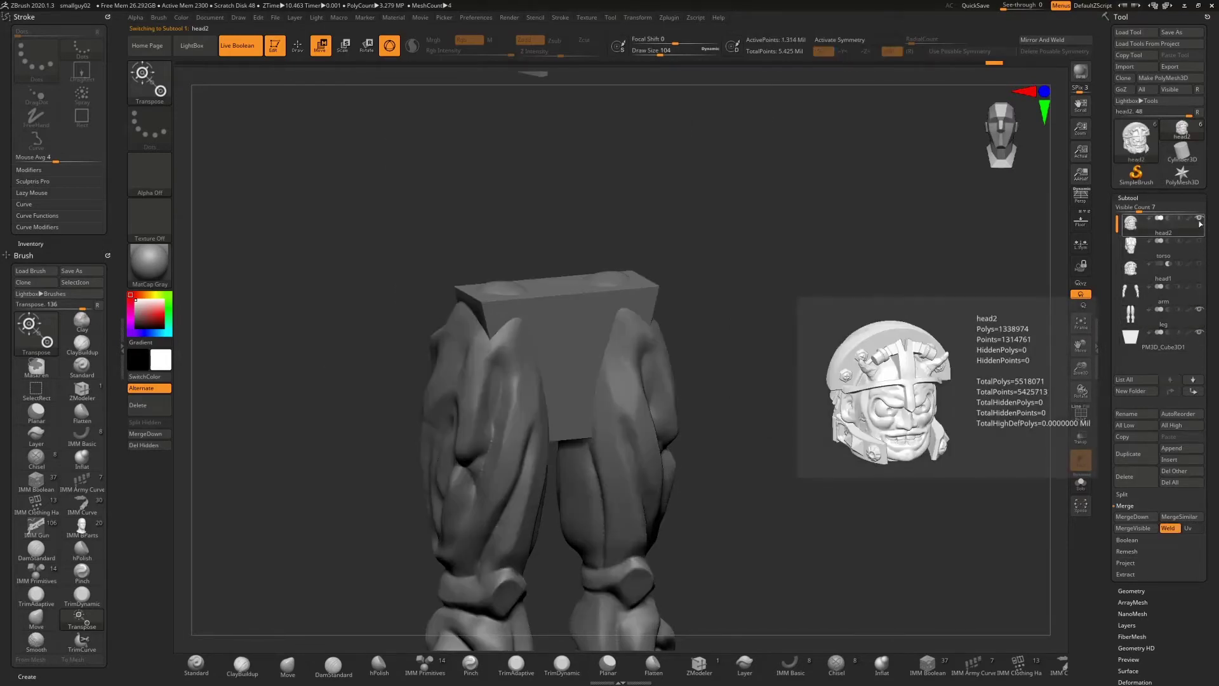
drag(819, 353, 1049, 338)
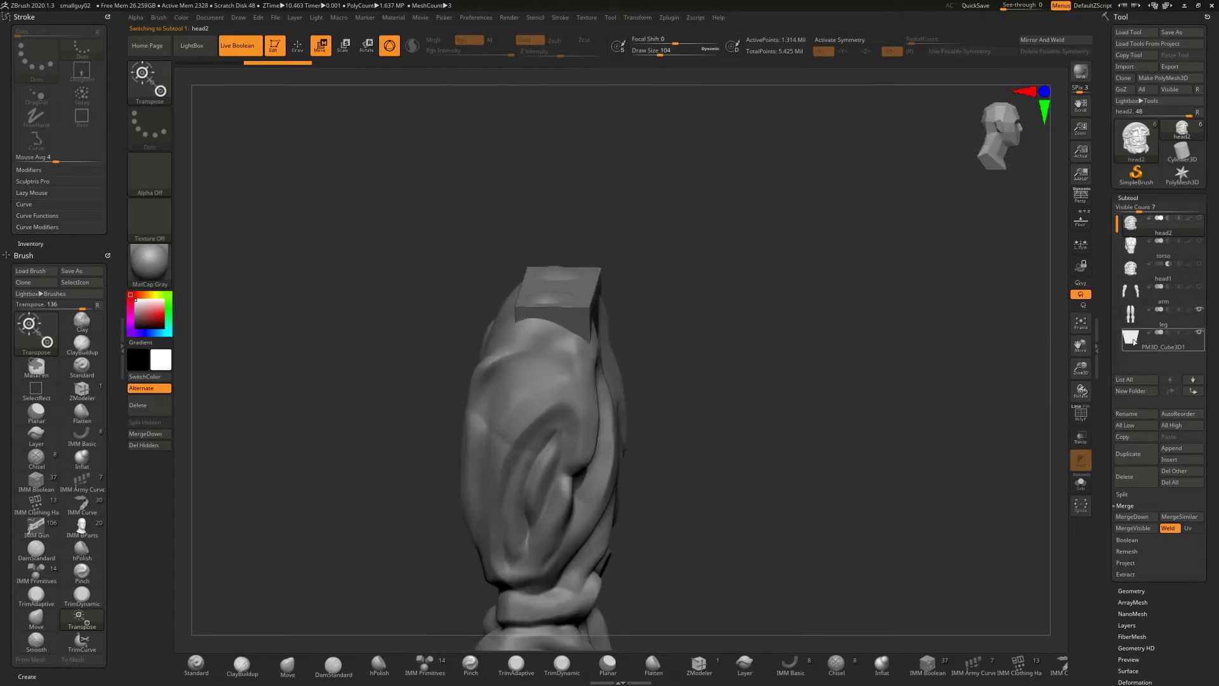
- Scale the cube deeper along Z through both legs and narrow it along X
click(1135, 341)
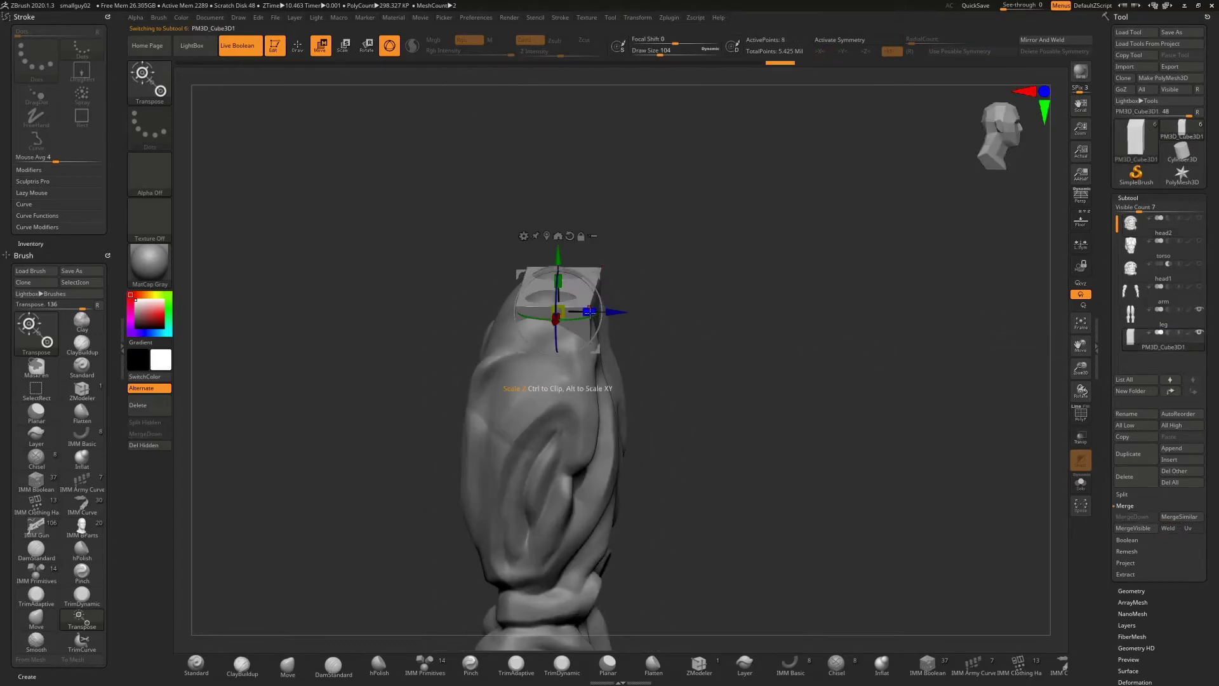
drag(589, 312, 874, 337)
drag(986, 374, 952, 363)
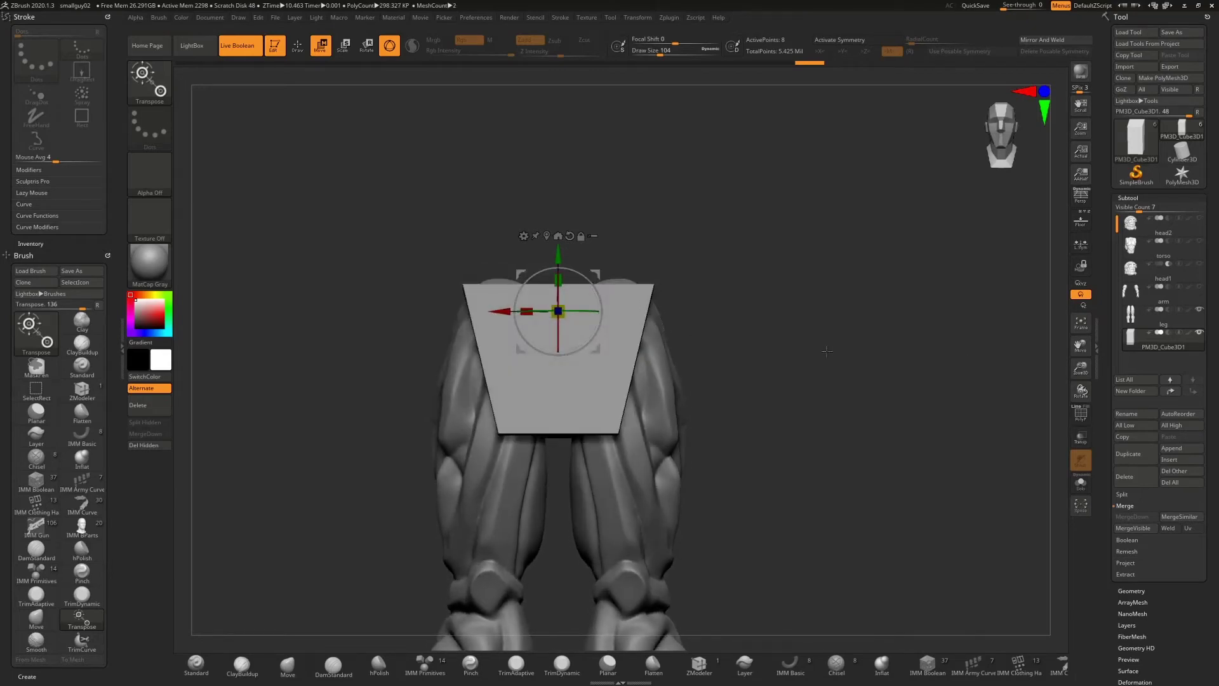
drag(522, 322, 559, 324)
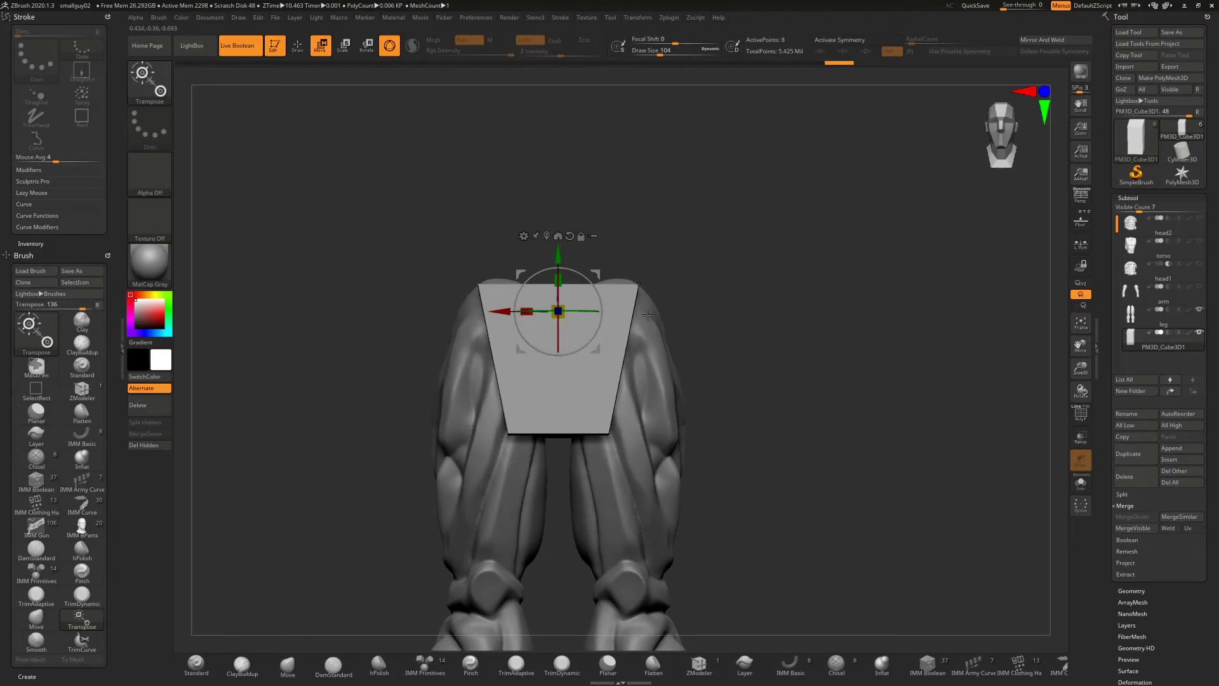
- Stretch the cube slightly taller and move it up to cover the inner tops of the thighs
drag(725, 337, 783, 333)
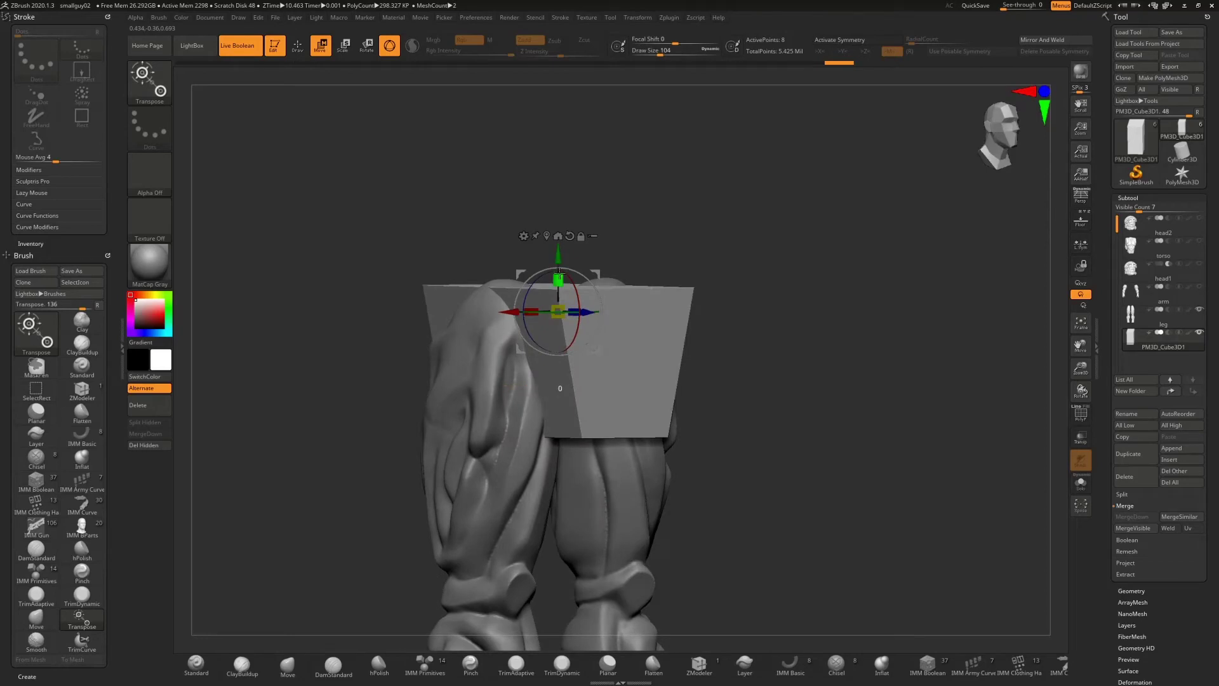
drag(559, 273, 558, 265)
drag(559, 254, 559, 246)
drag(879, 267, 835, 277)
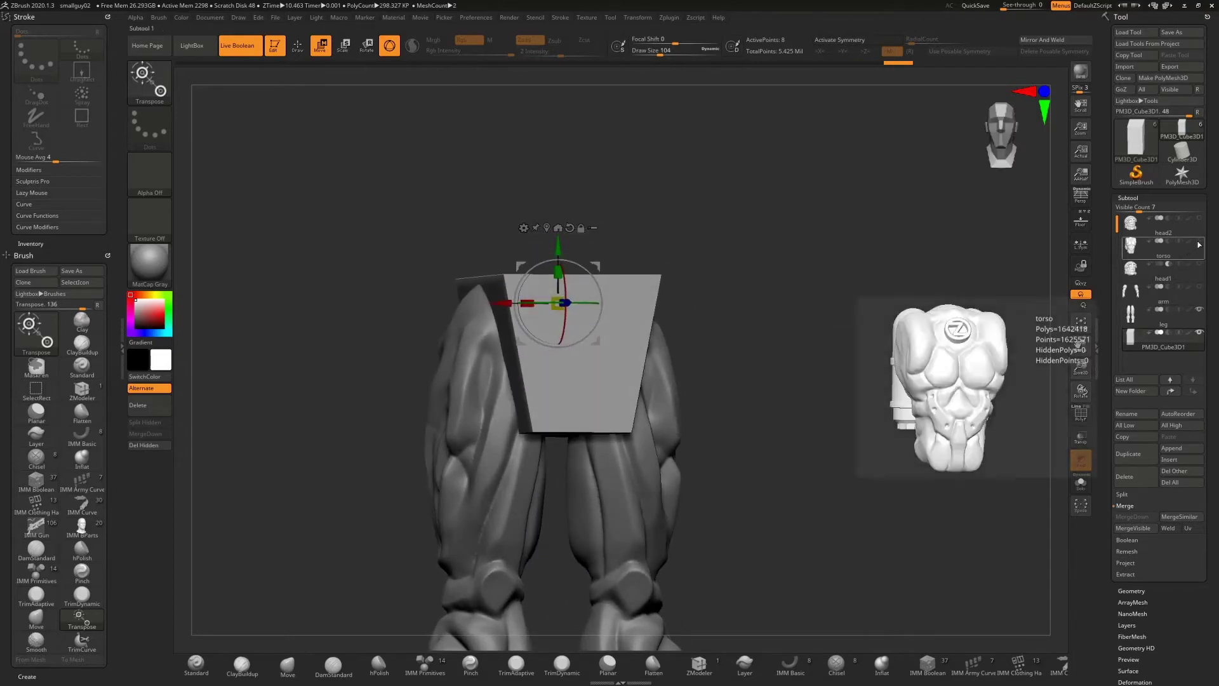
- Show the torso to check how the cube fits around the pelvis, and hide it again
click(1199, 241)
drag(856, 290, 854, 294)
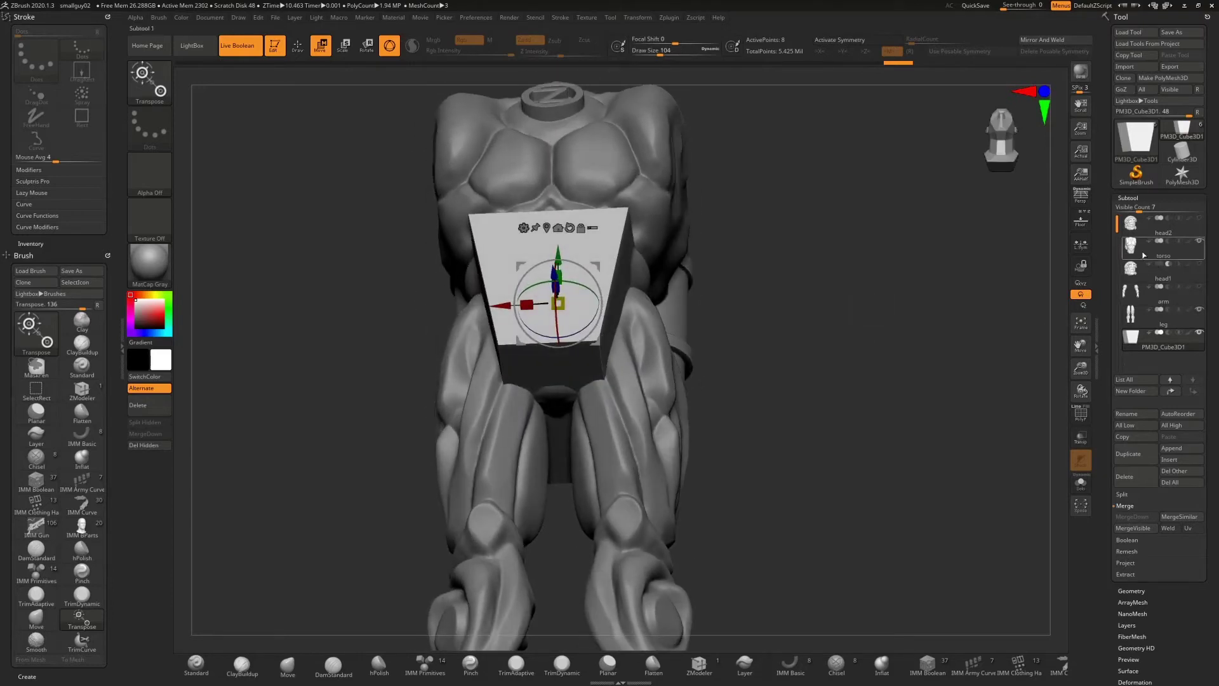
mouse_move(1143, 254)
click(1201, 241)
drag(874, 287, 928, 340)
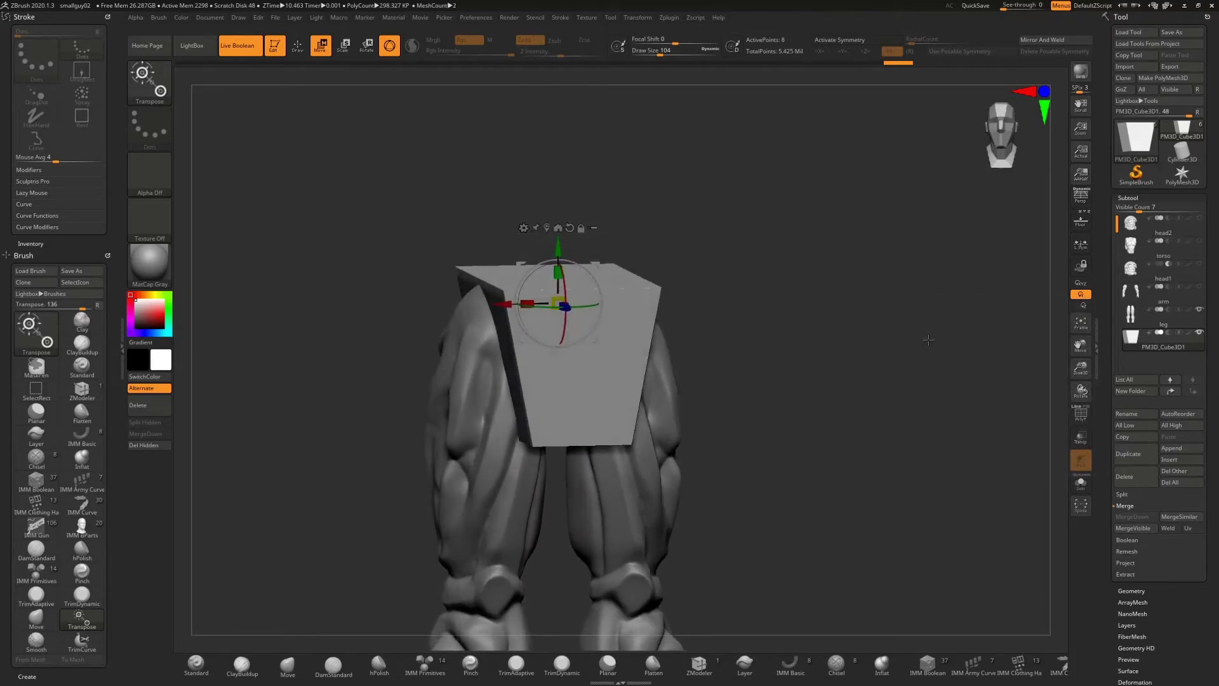
- Set the cube subtool to Boolean subtraction to cut the inner thighs, and select the leg subtool
click(1169, 333)
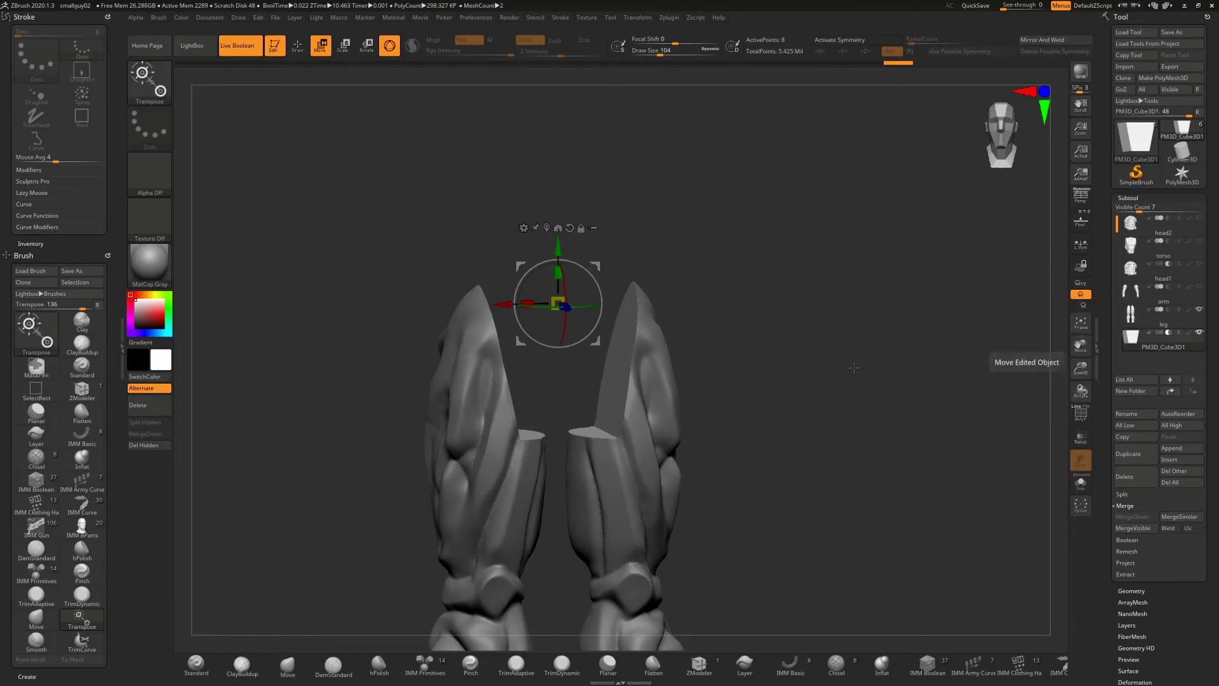
click(1136, 335)
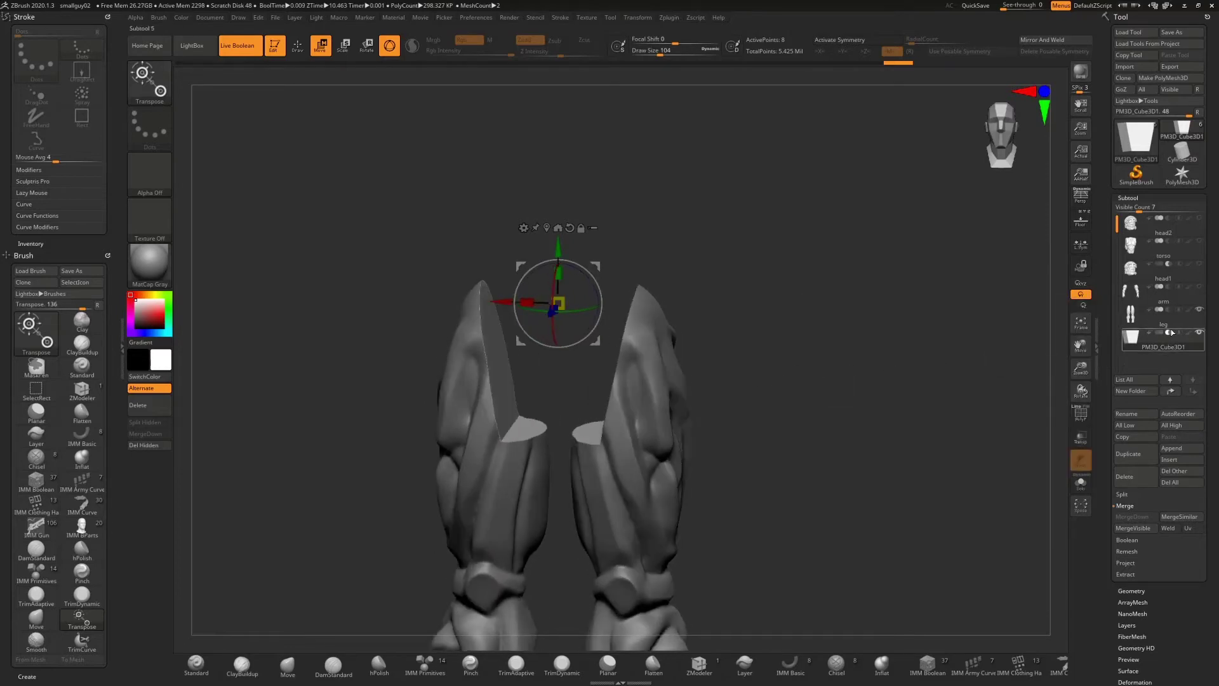
mouse_move(1170, 337)
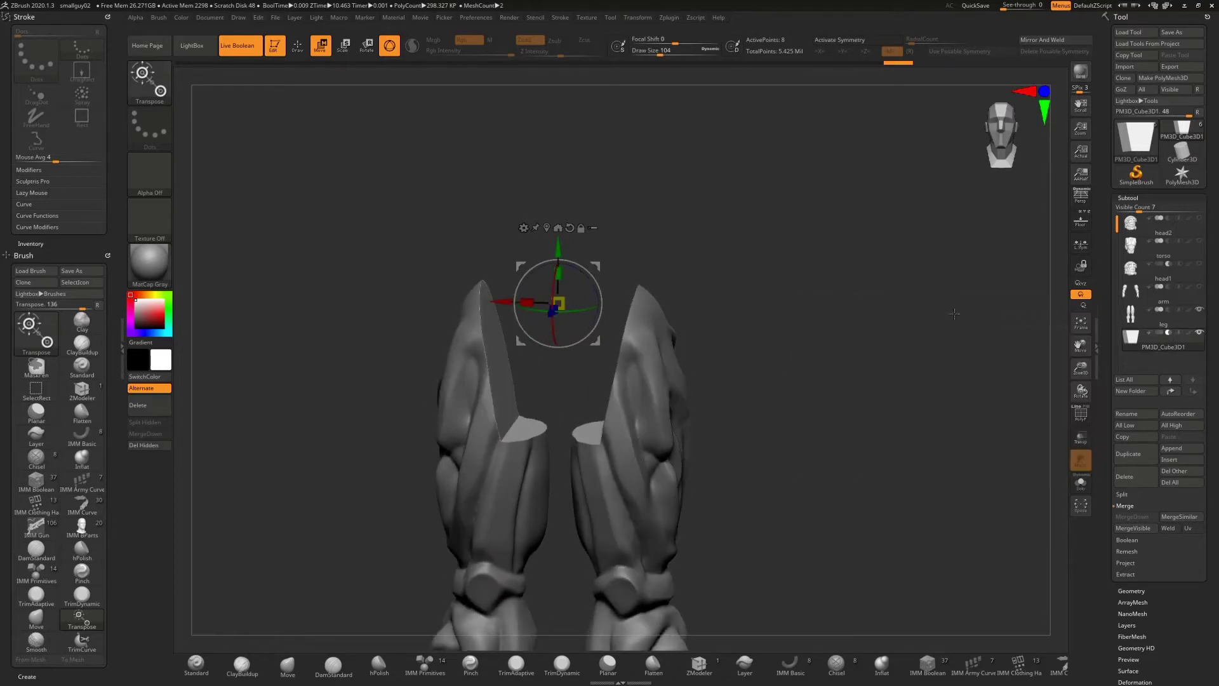
click(1143, 316)
mouse_move(810, 315)
mouse_down()
mouse_move(792, 363)
mouse_move(812, 333)
mouse_move(801, 326)
mouse_up()
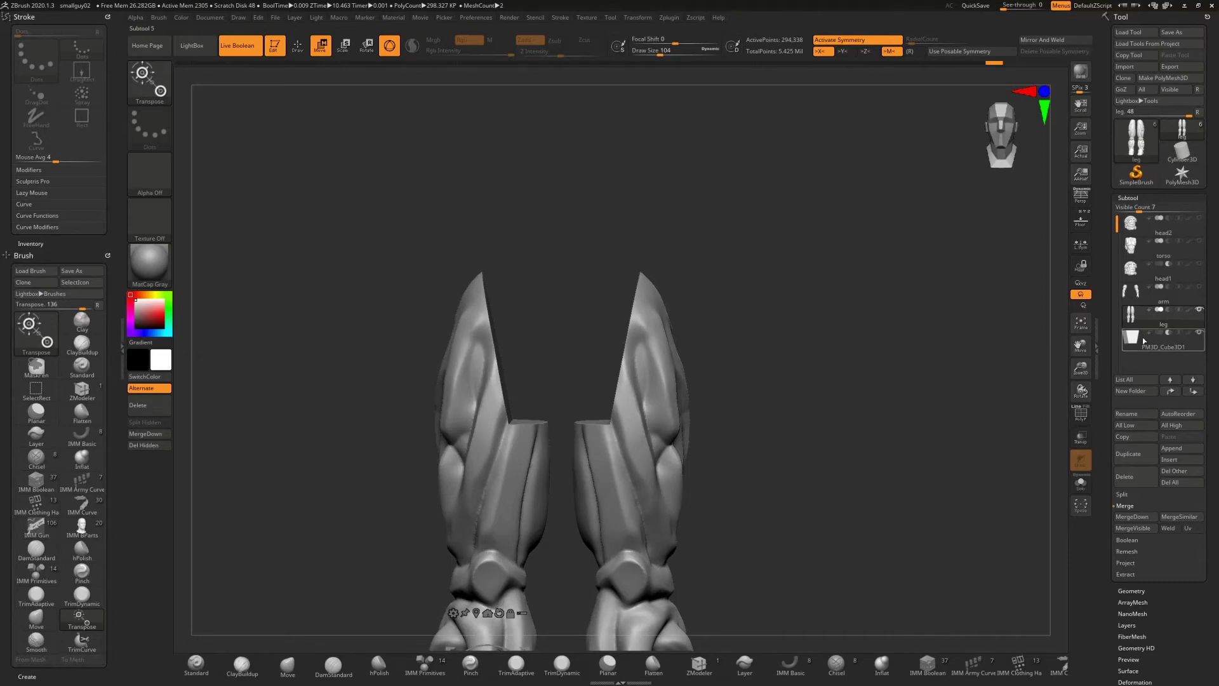
mouse_move(1144, 342)
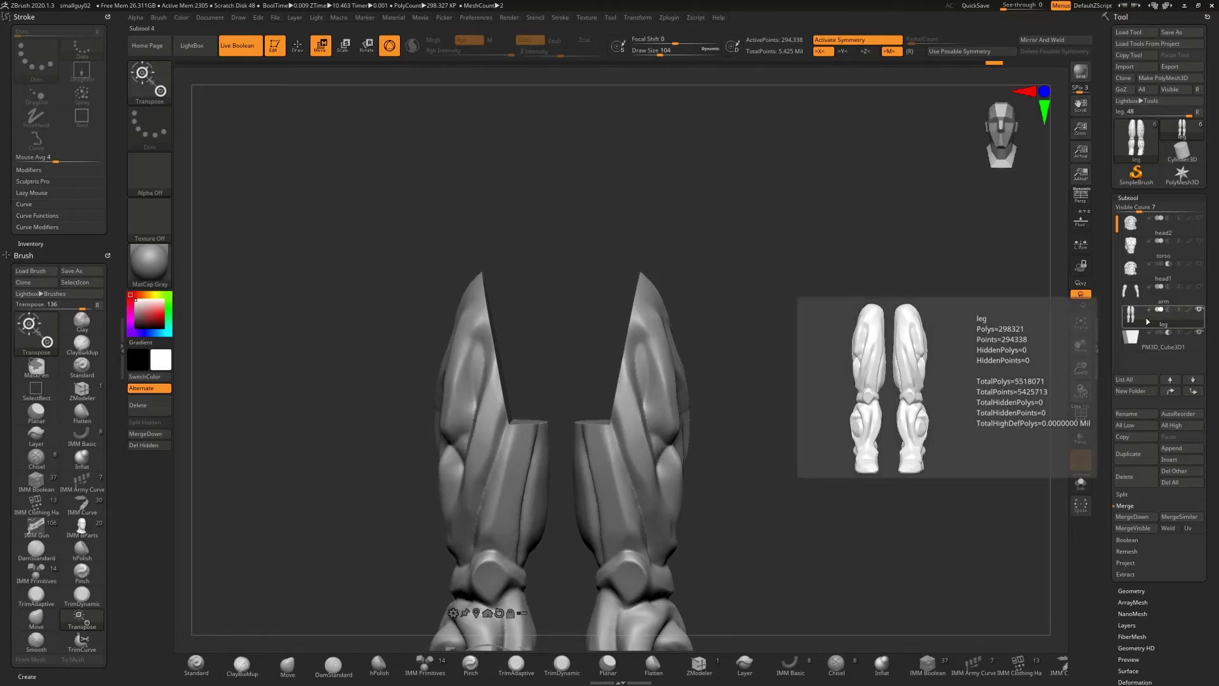
- Merge the leg subtool down with the subtractive cube and update the DynaMesh to apply the cut
click(1134, 517)
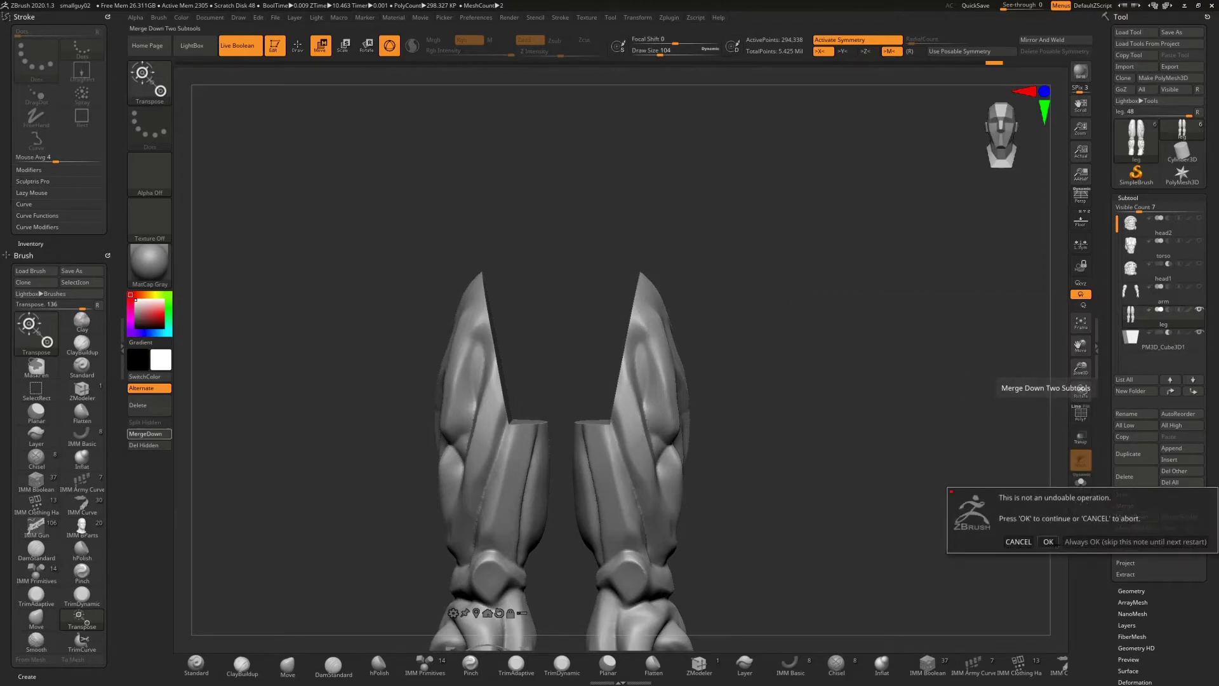
click(1048, 541)
ctrl+drag(816, 363, 927, 580)
mouse_move(876, 521)
mouse_down()
mouse_move(852, 520)
mouse_move(892, 523)
mouse_move(866, 525)
mouse_up()
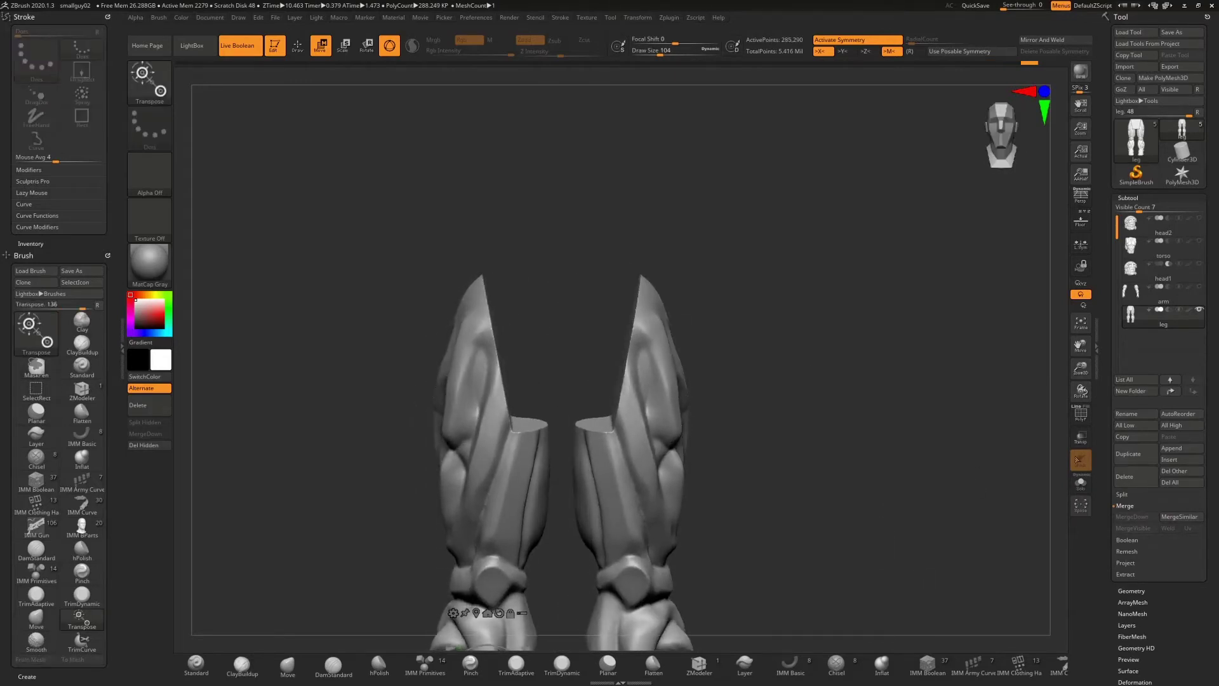
- Show the torso and set the leg subtool to Boolean subtraction to preview the leg cut in the pelvis
click(1200, 241)
drag(768, 311, 737, 309)
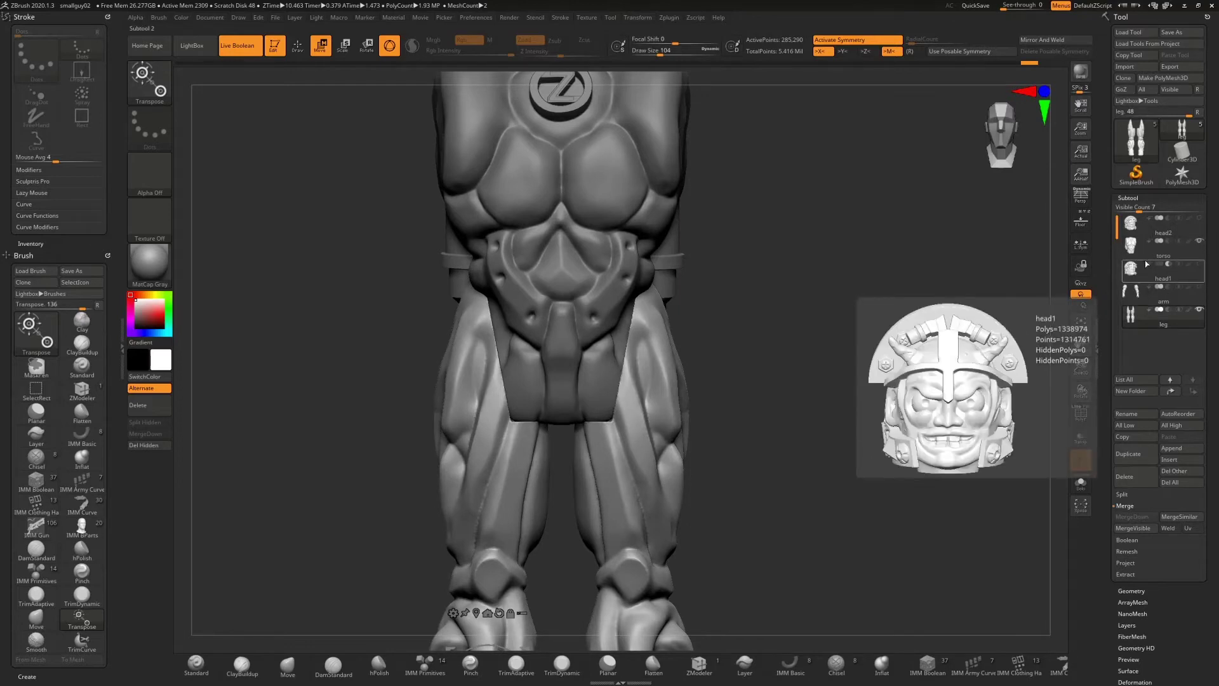
mouse_move(1146, 257)
click(1169, 310)
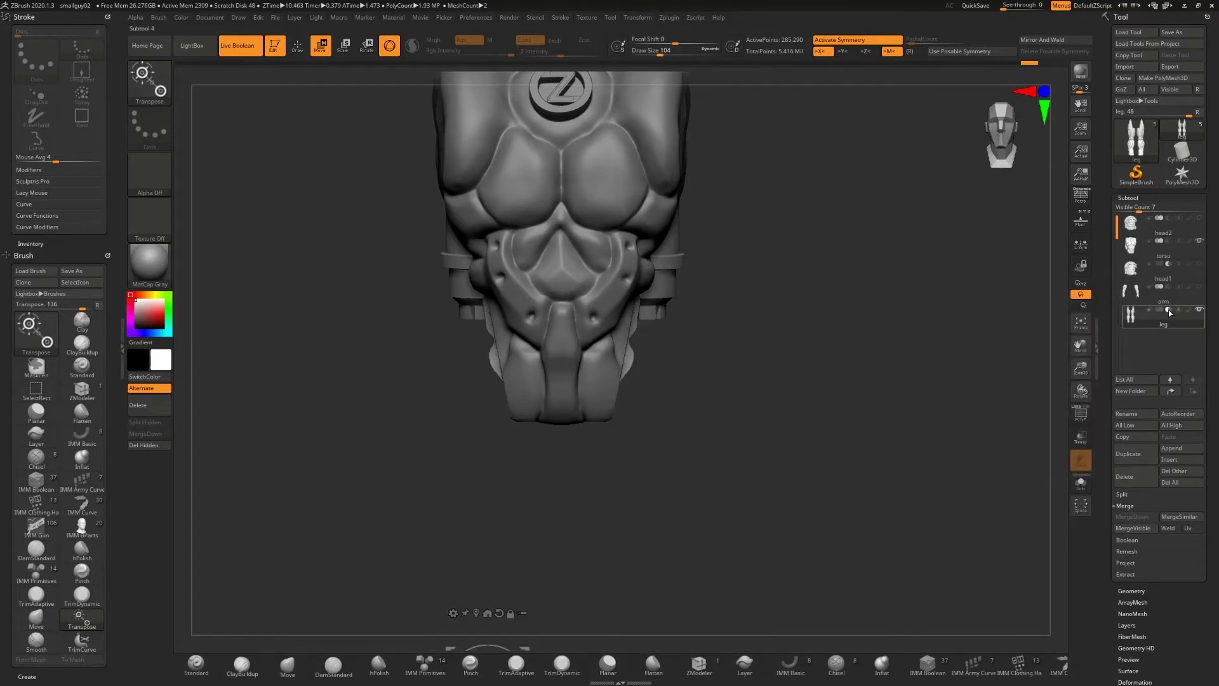
mouse_move(726, 386)
mouse_down()
mouse_move(702, 357)
mouse_move(750, 386)
mouse_up()
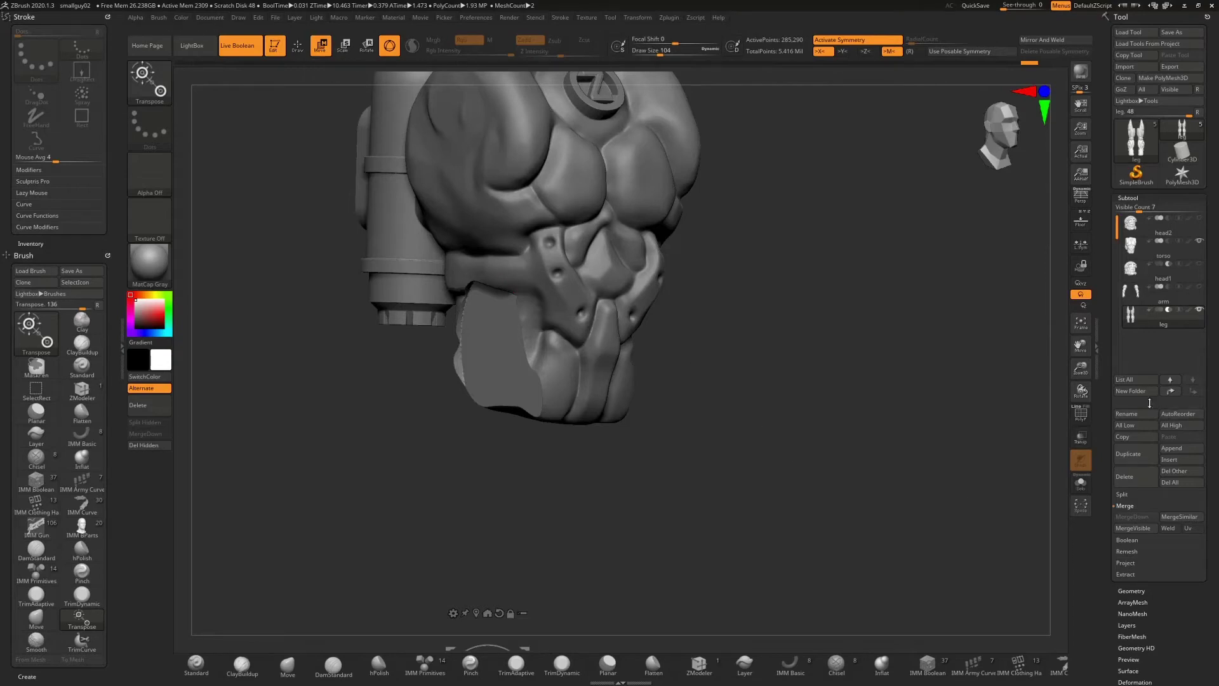
drag(1086, 378, 1078, 349)
alt+drag(704, 490, 709, 267)
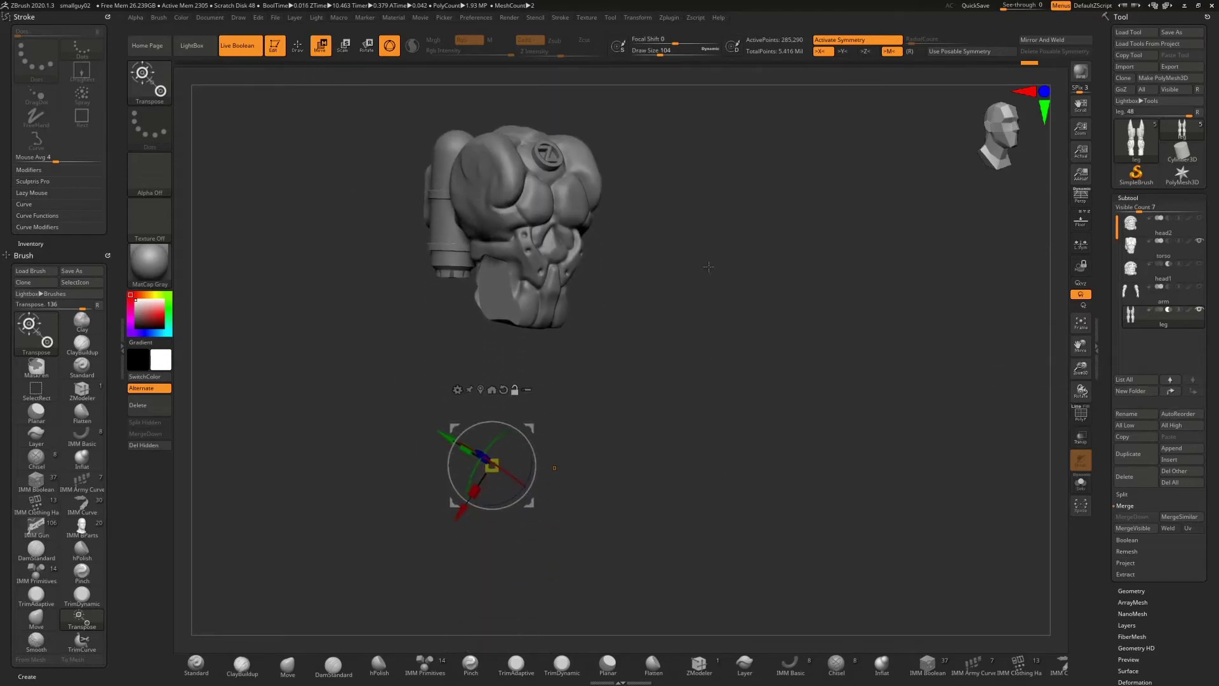
- Reset the leg subtool's gizmo orientation, center the gizmo on the mesh and move the legs slightly down
click(503, 390)
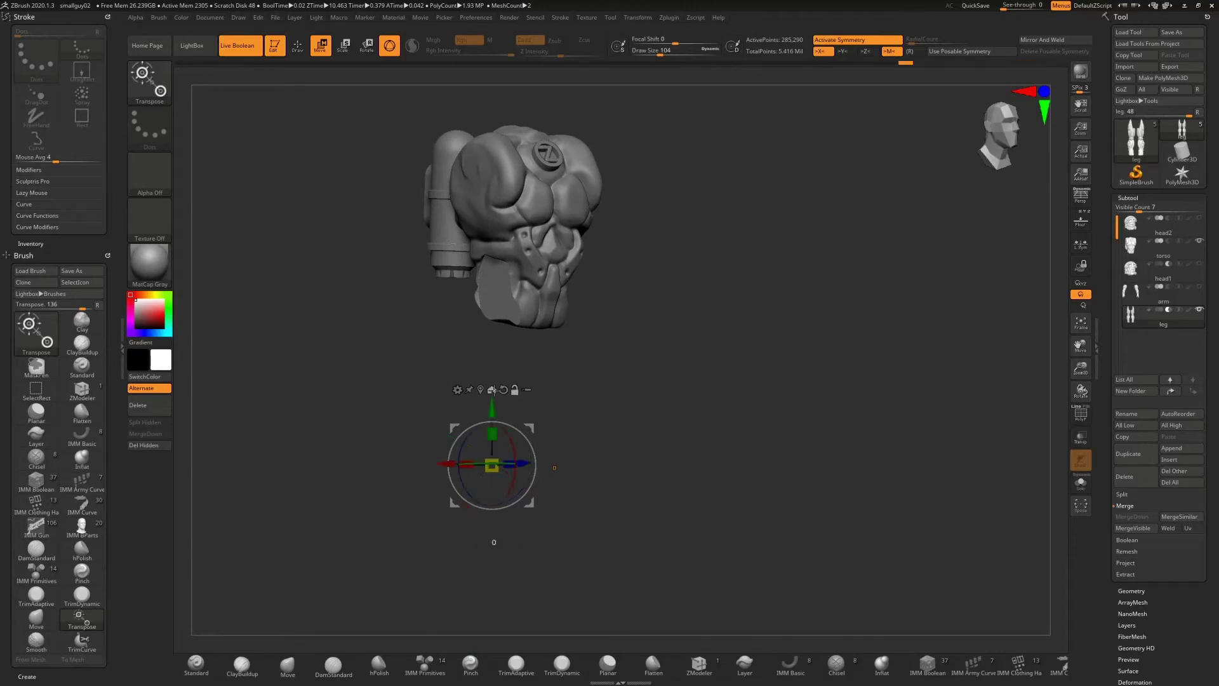
click(491, 389)
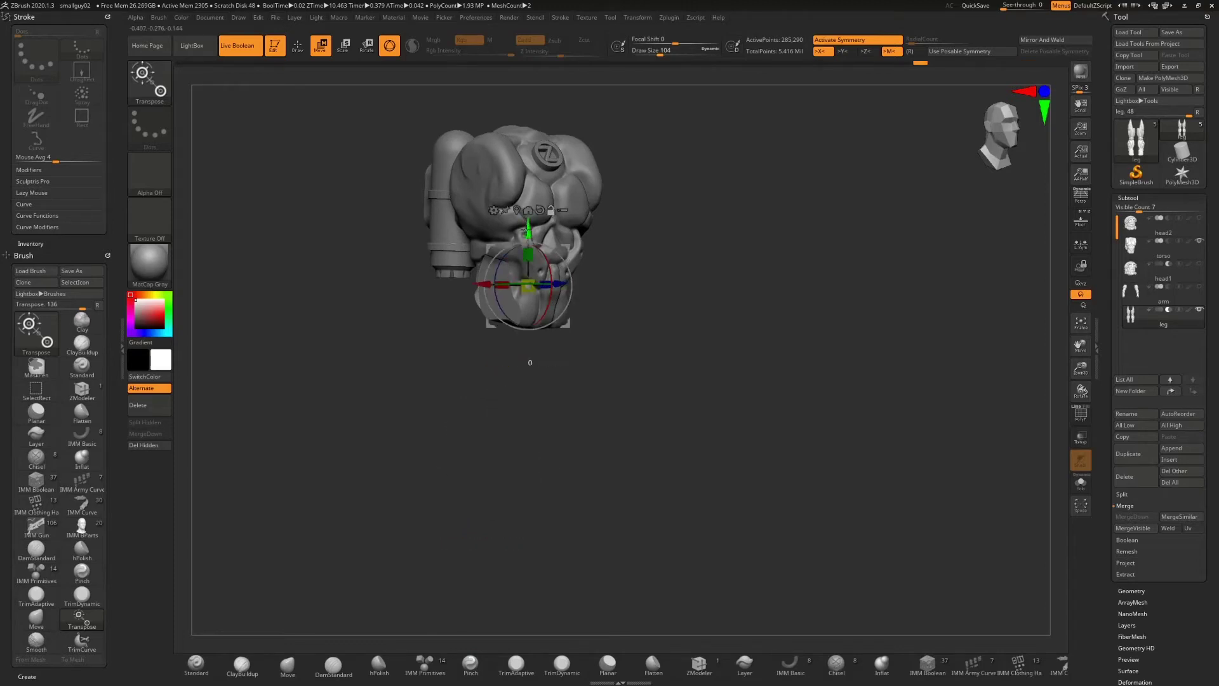
drag(526, 230, 527, 272)
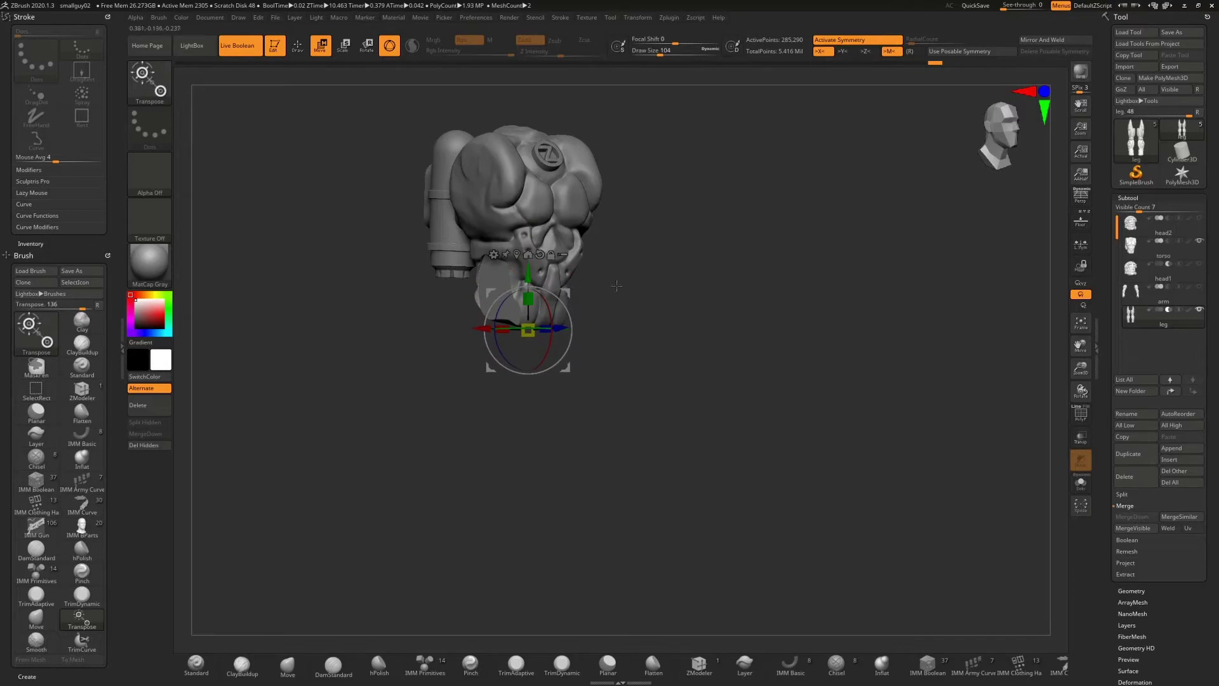
drag(529, 278, 530, 287)
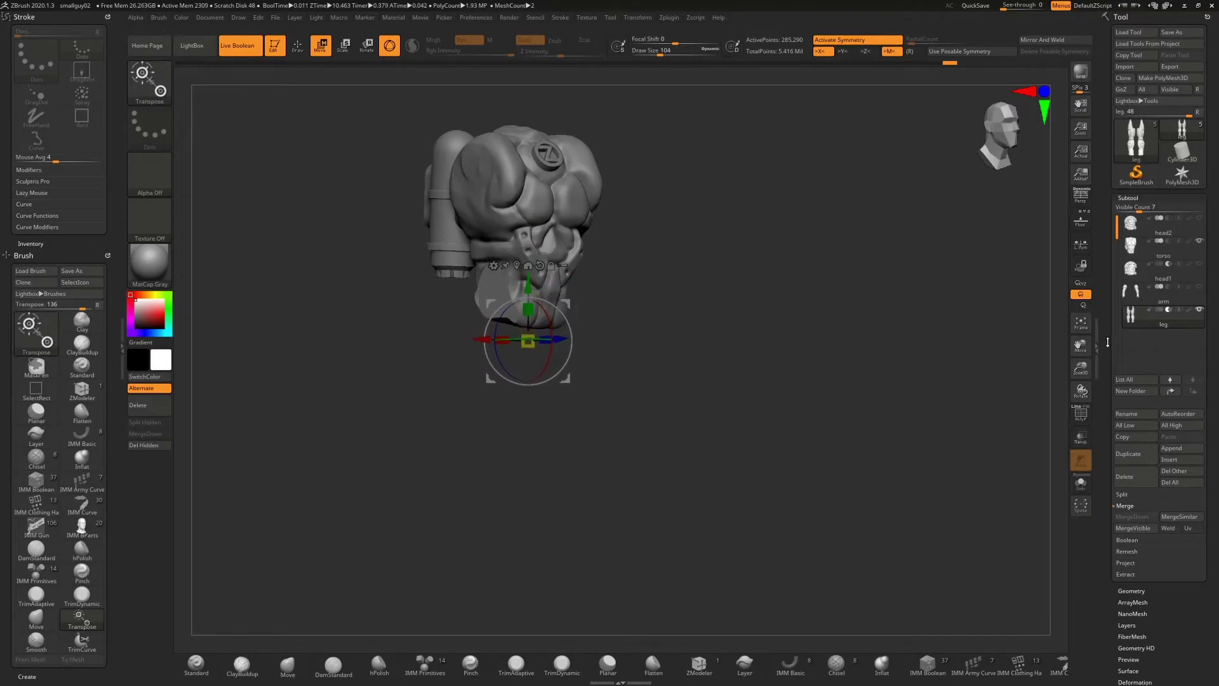
drag(1085, 368, 1081, 408)
shift+drag(712, 362, 767, 350)
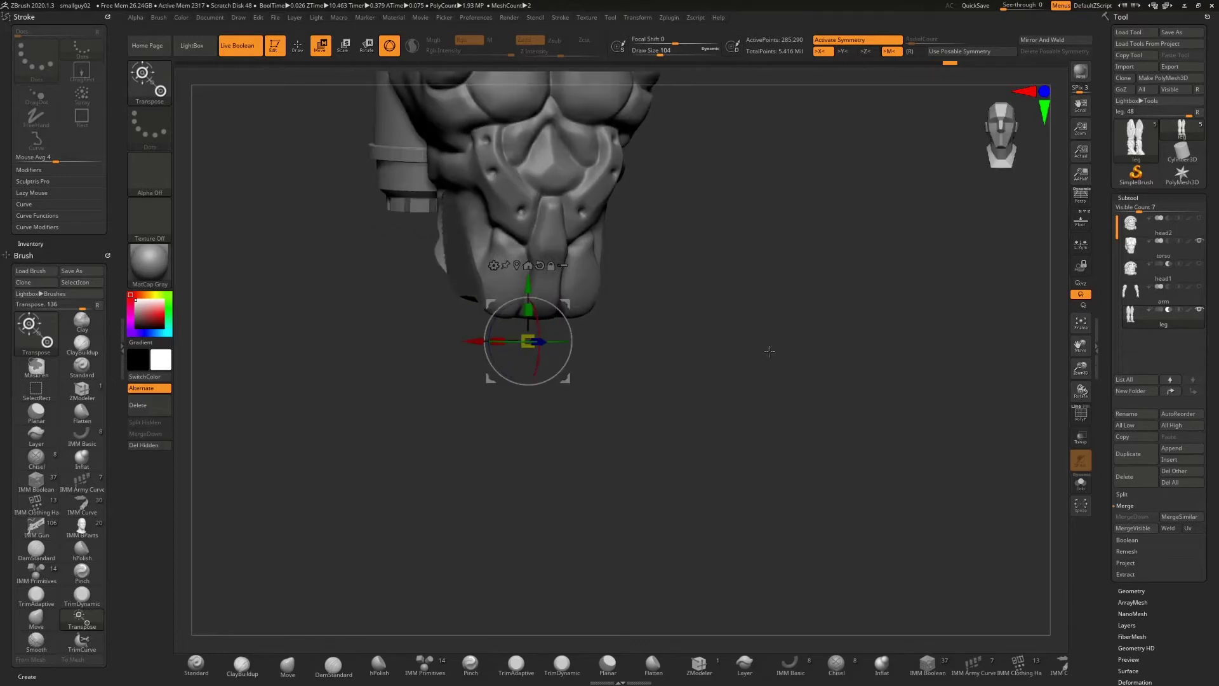
- Set the leg subtool back to Boolean addition and inspect how the cut thighs meet the pelvis
click(1159, 312)
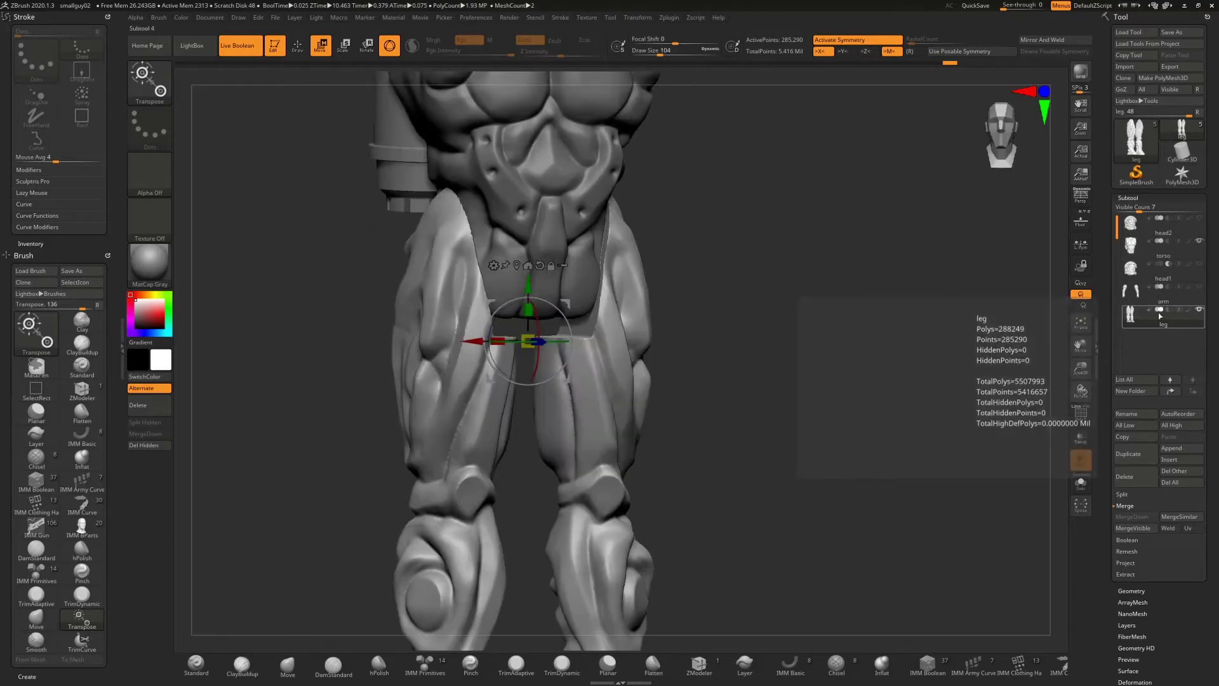
alt+drag(786, 312, 806, 381)
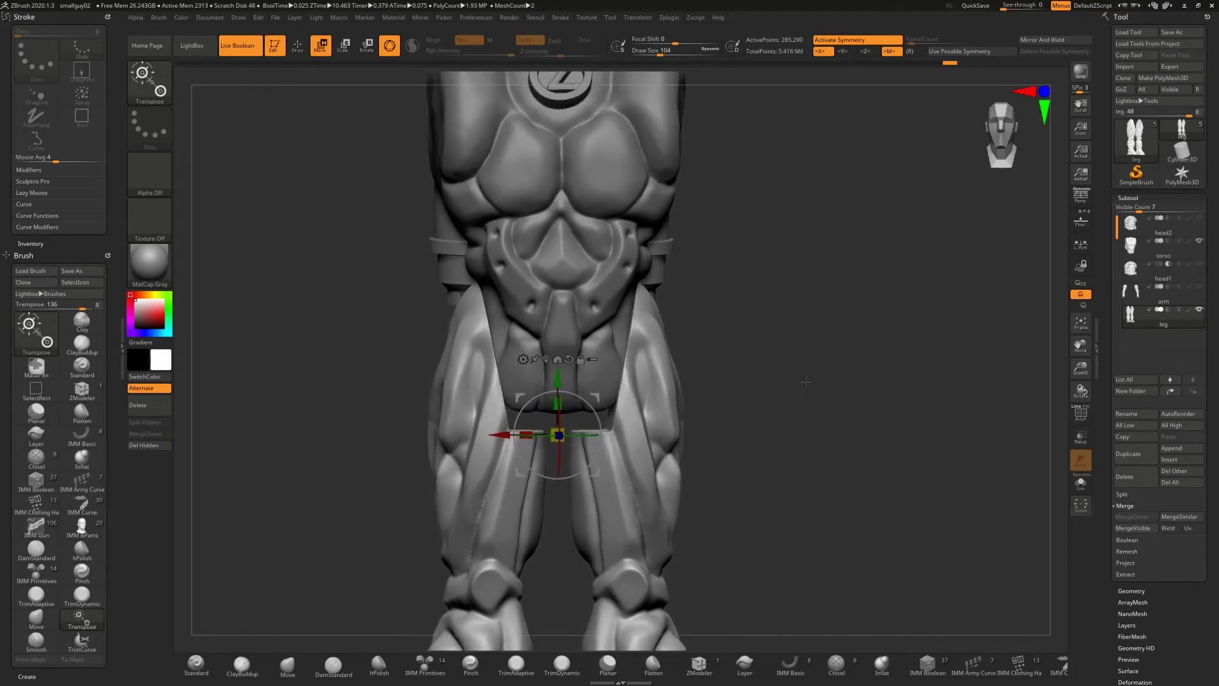
key(f)
alt+drag(924, 379, 932, 459)
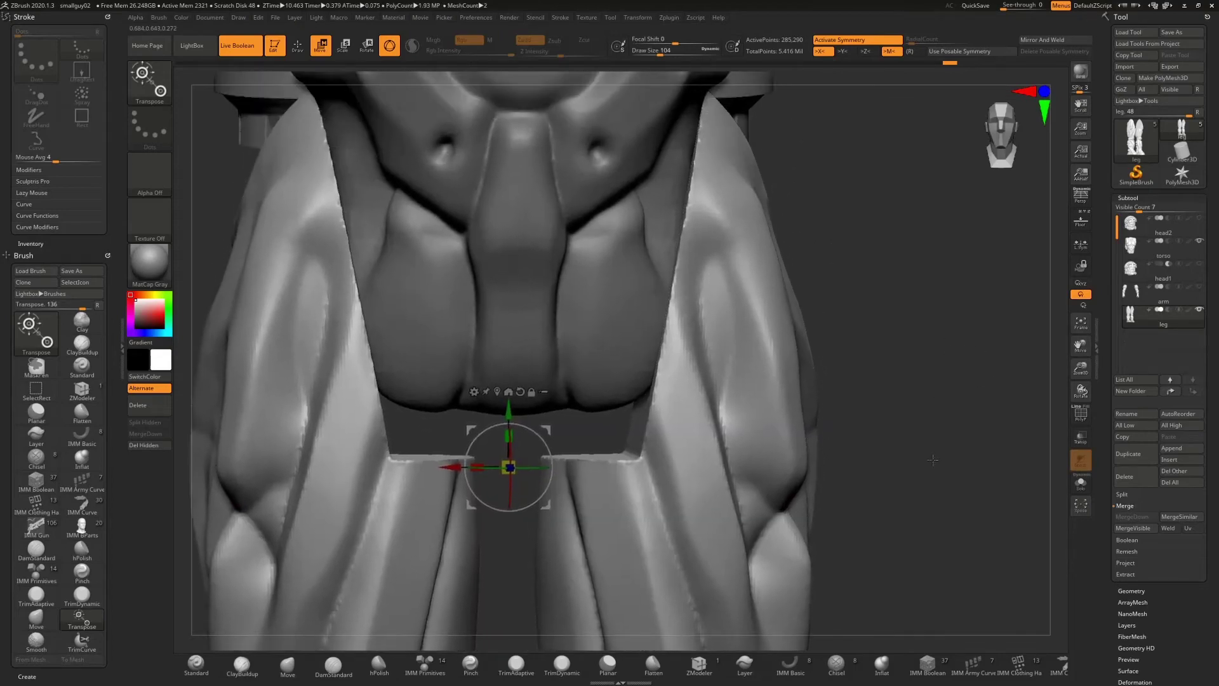
drag(1081, 365, 1045, 349)
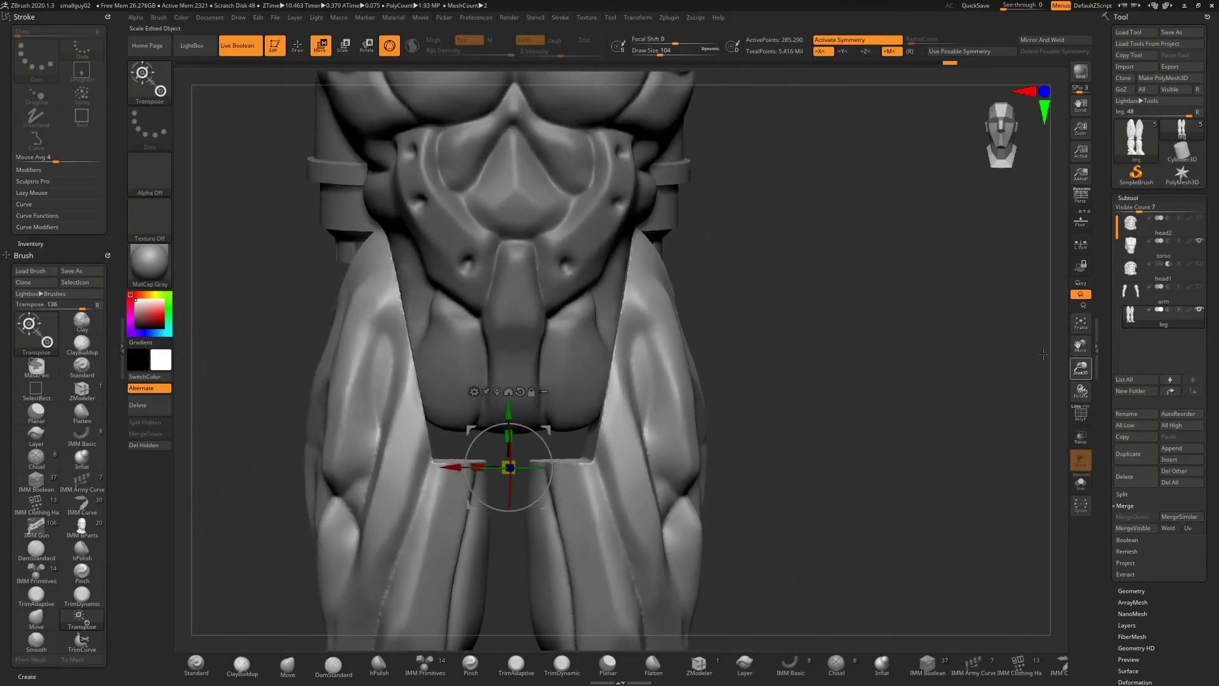
- Check the leg fit against the pelvis from the side and move the legs slightly down
mouse_move(808, 349)
mouse_down()
mouse_move(861, 346)
mouse_move(807, 350)
mouse_up()
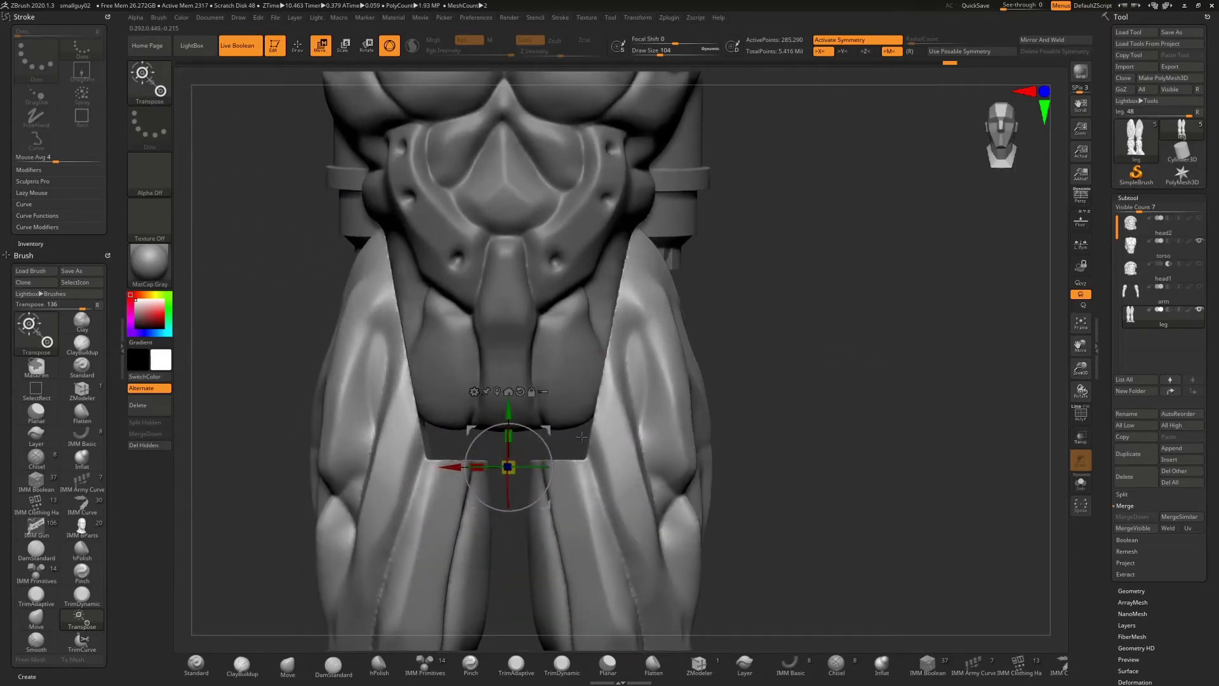
drag(638, 239, 635, 367)
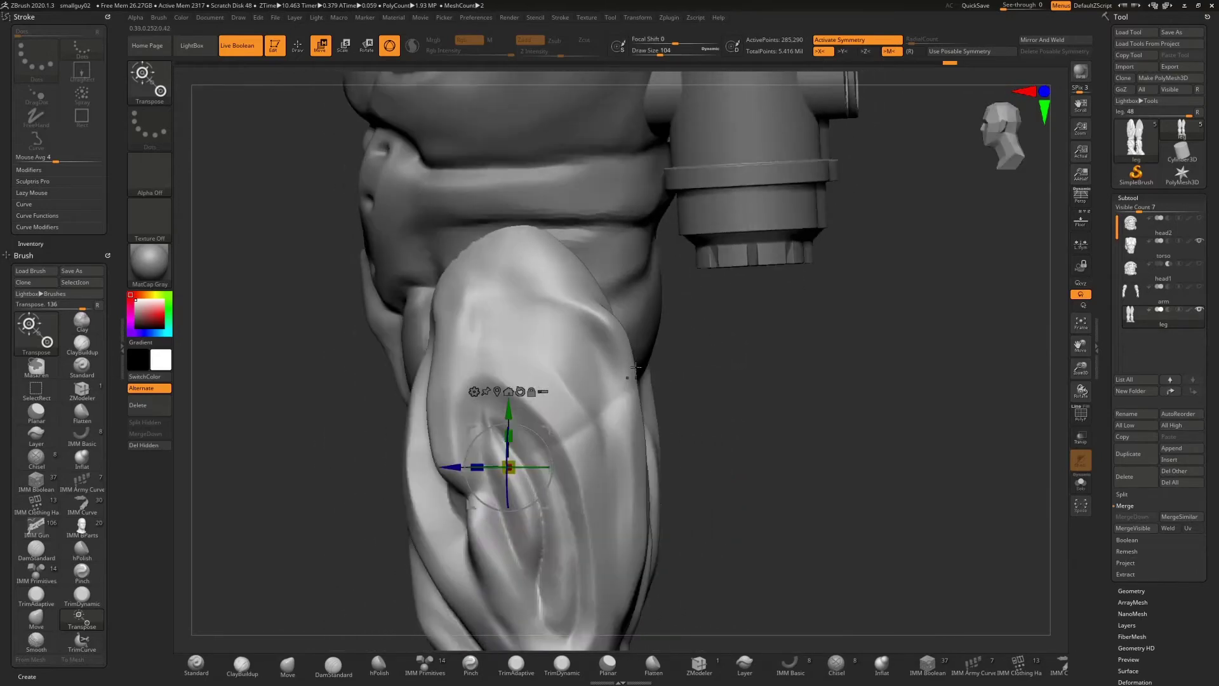
drag(513, 406, 508, 417)
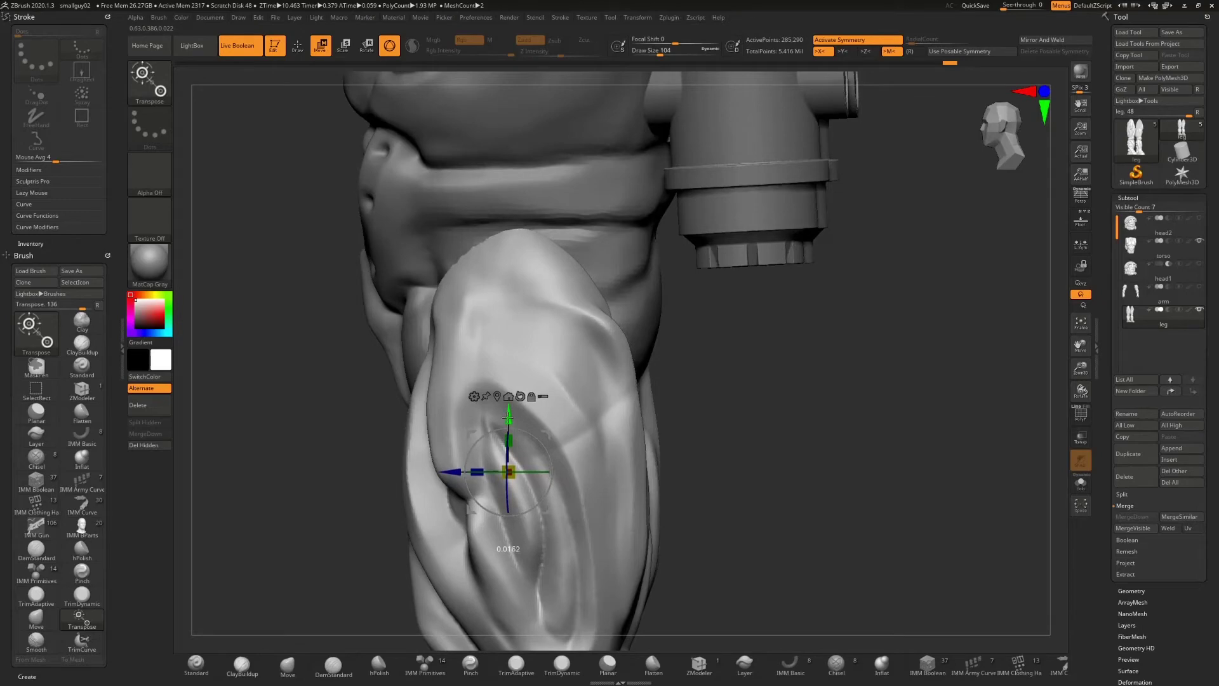
- Pull the front of the torso's crotch down to the leg cut using the Move brush at draw size 257
drag(686, 373, 864, 385)
click(1136, 253)
drag(857, 340, 813, 353)
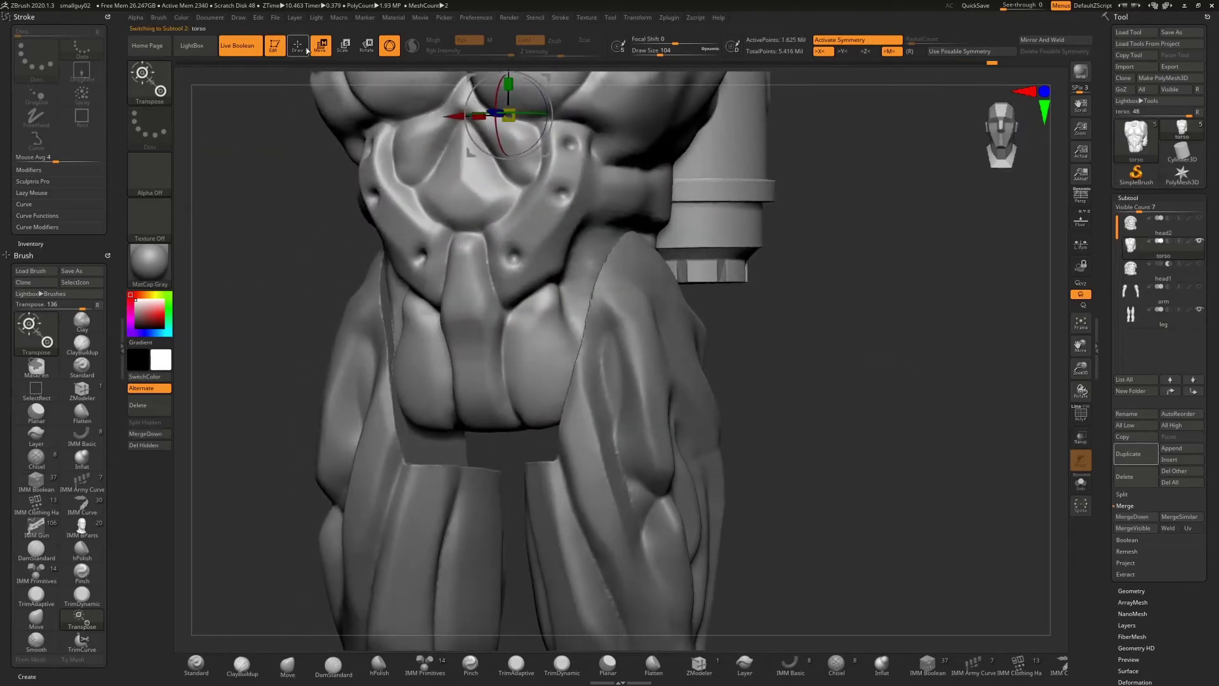
click(306, 49)
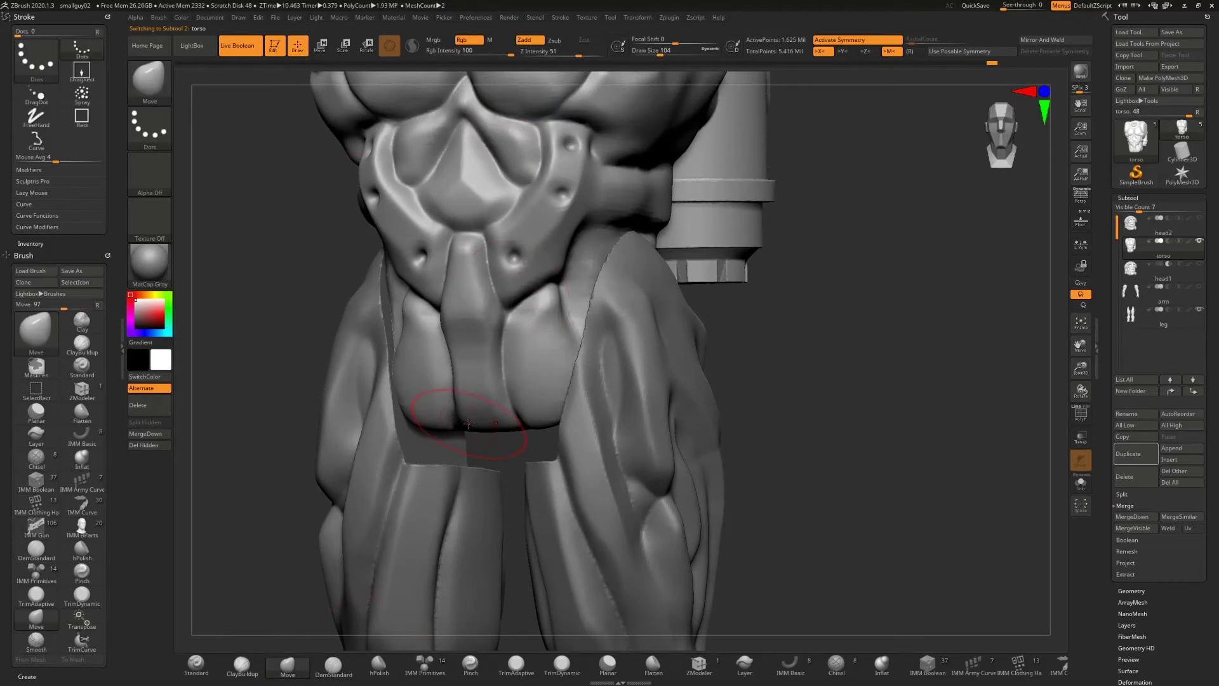
key(s)
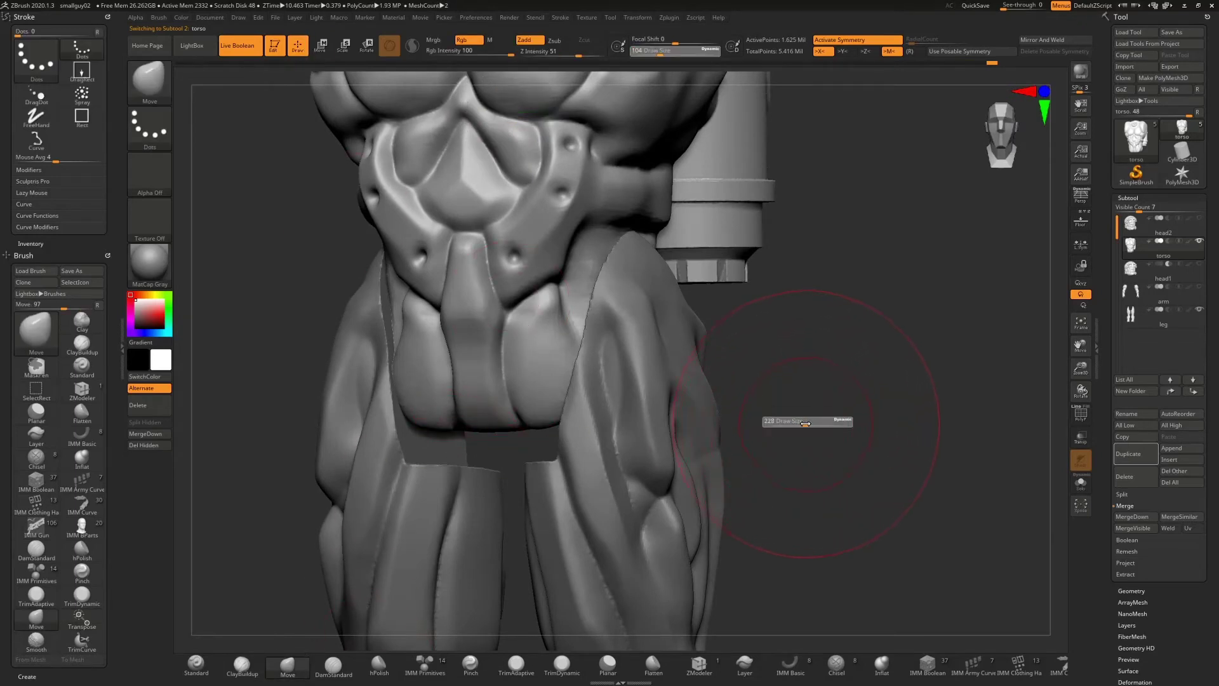
drag(805, 423, 813, 423)
drag(492, 426, 477, 426)
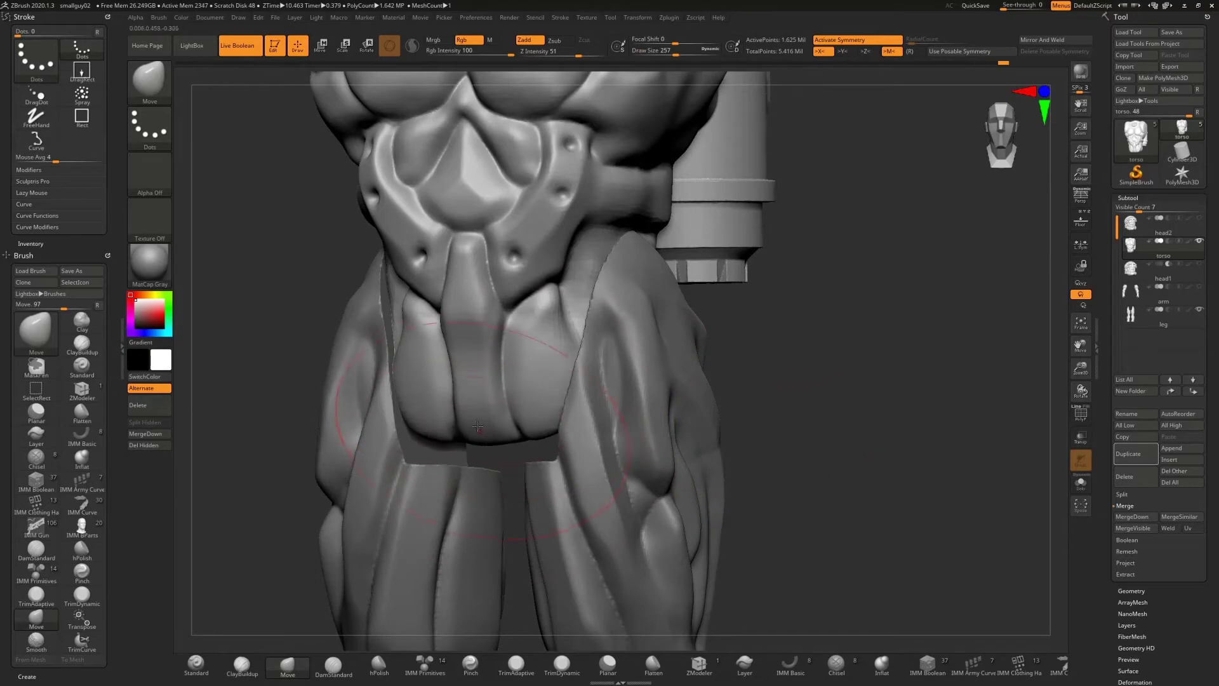
right_drag(604, 454, 758, 467)
drag(452, 438, 438, 487)
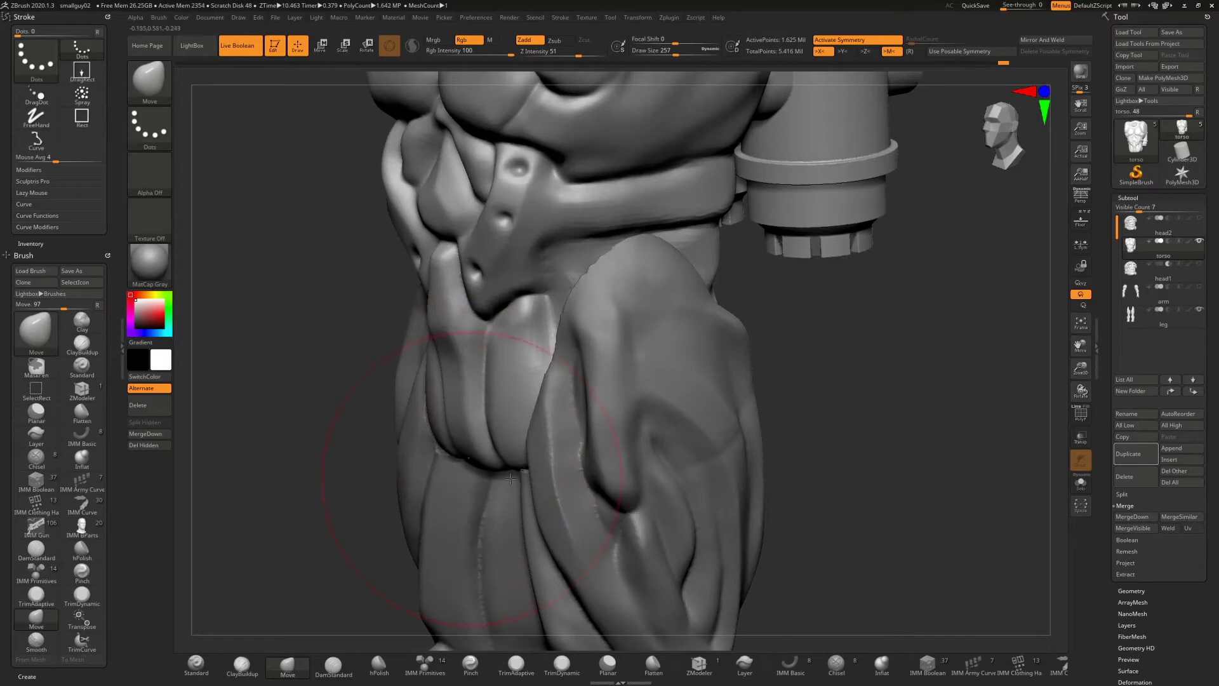
right_drag(879, 466, 694, 456)
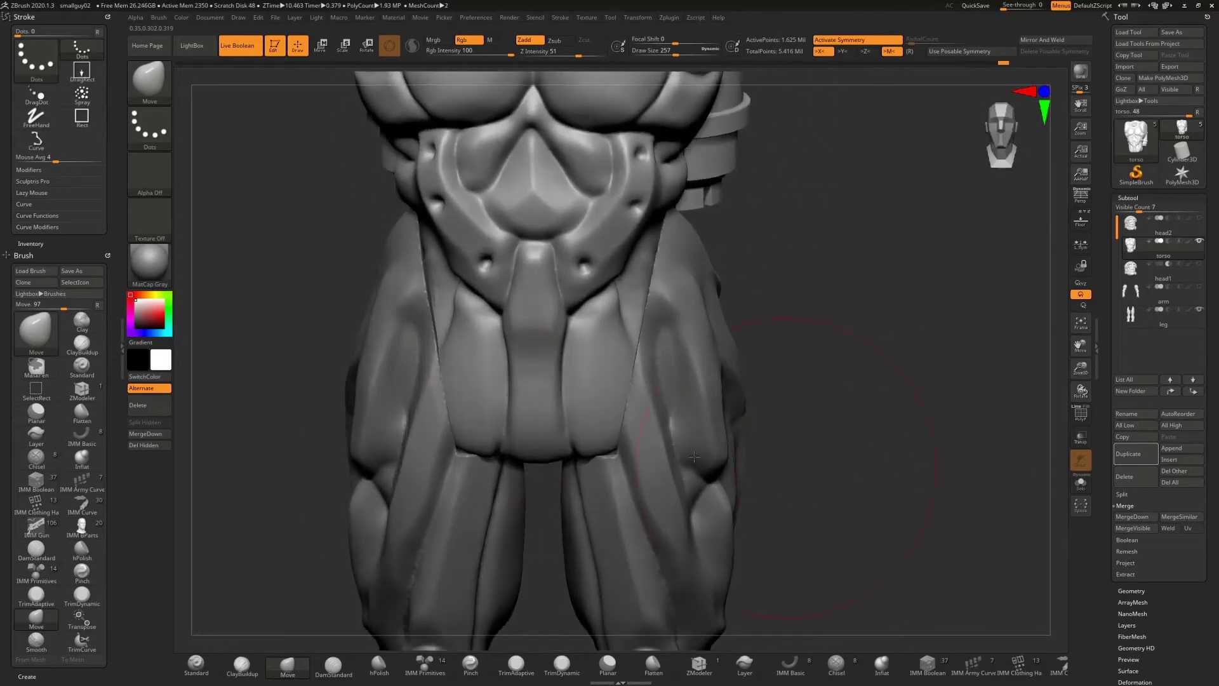
drag(510, 437, 513, 427)
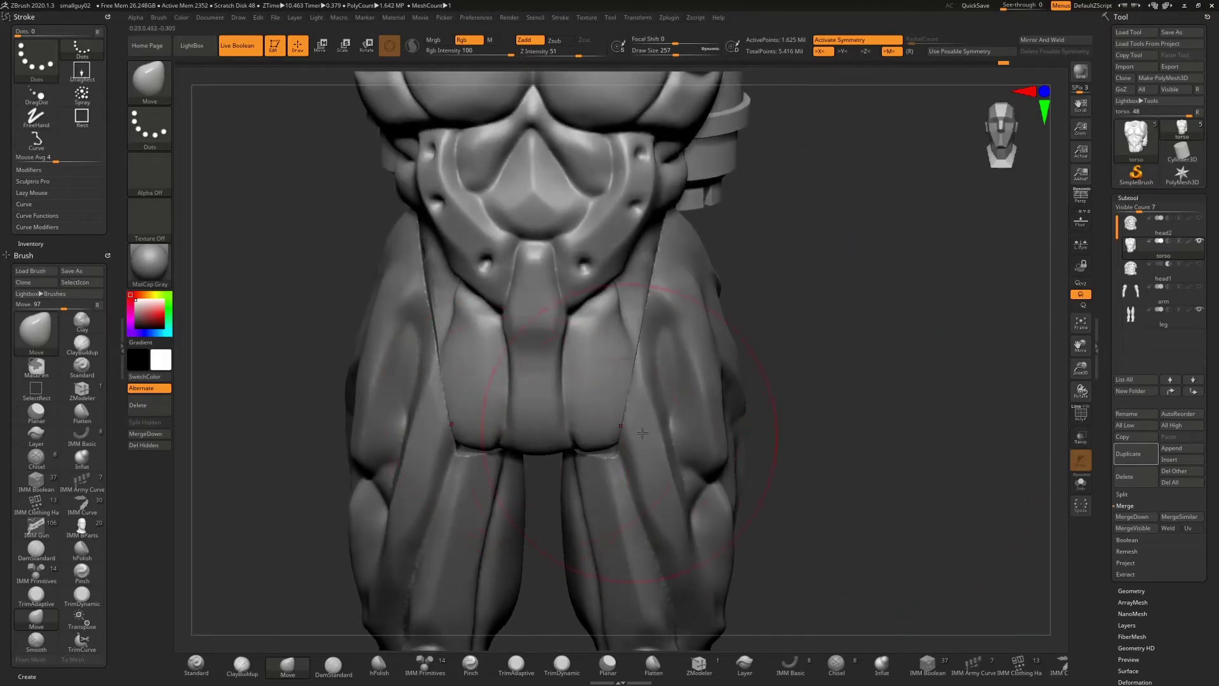
- Pull the rear and sides of the pelvis down and outward with the Move brush to fill the gap between the thighs
right_drag(643, 432, 472, 402)
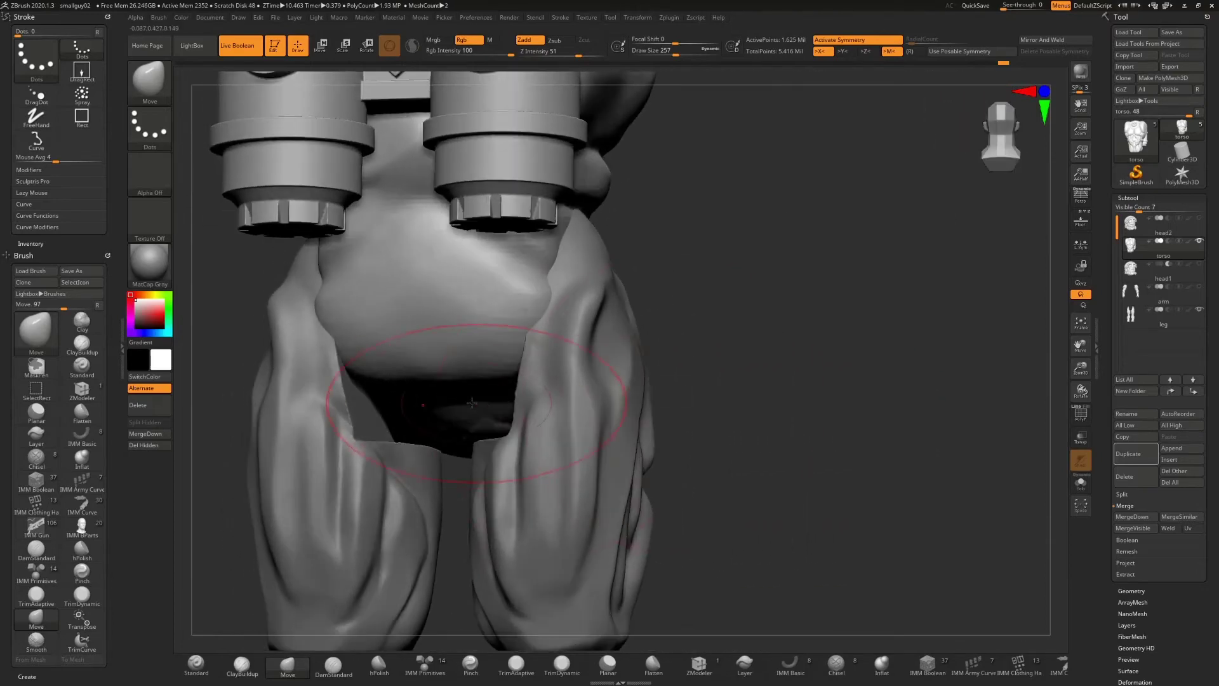
drag(445, 368, 428, 387)
drag(482, 343, 518, 368)
mouse_move(518, 368)
right_down()
mouse_move(722, 423)
mouse_move(635, 427)
right_up()
drag(371, 410, 357, 433)
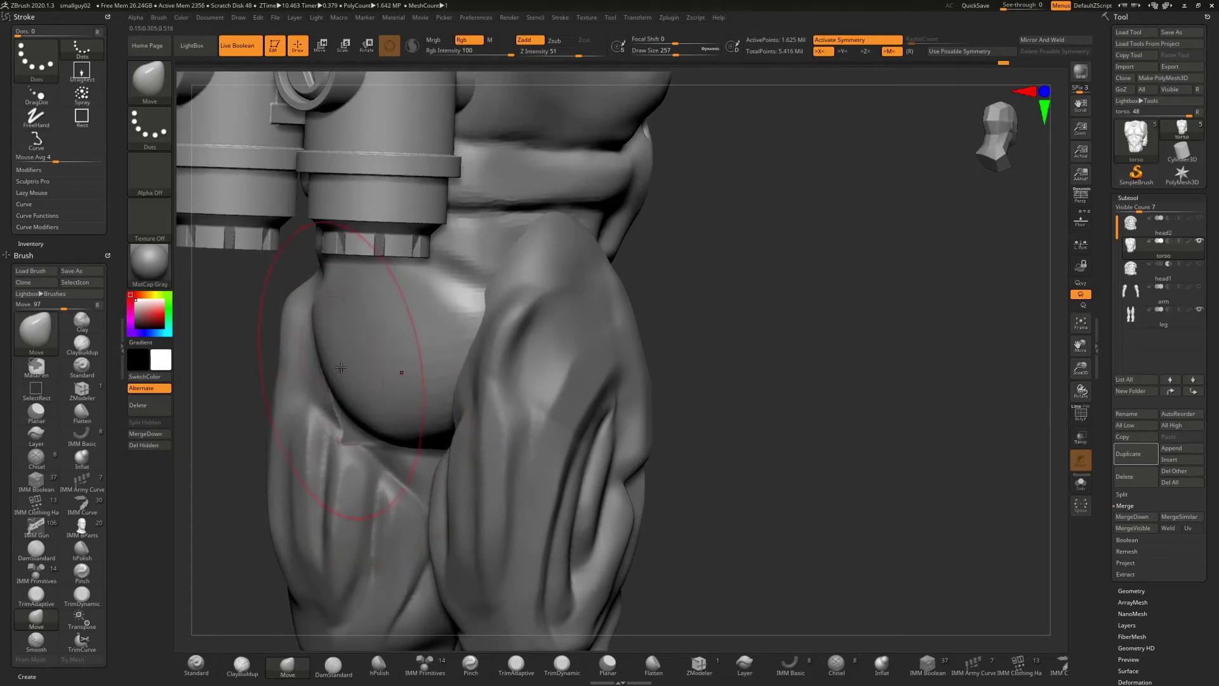
drag(403, 367, 351, 370)
drag(692, 370, 740, 355)
drag(386, 431, 447, 424)
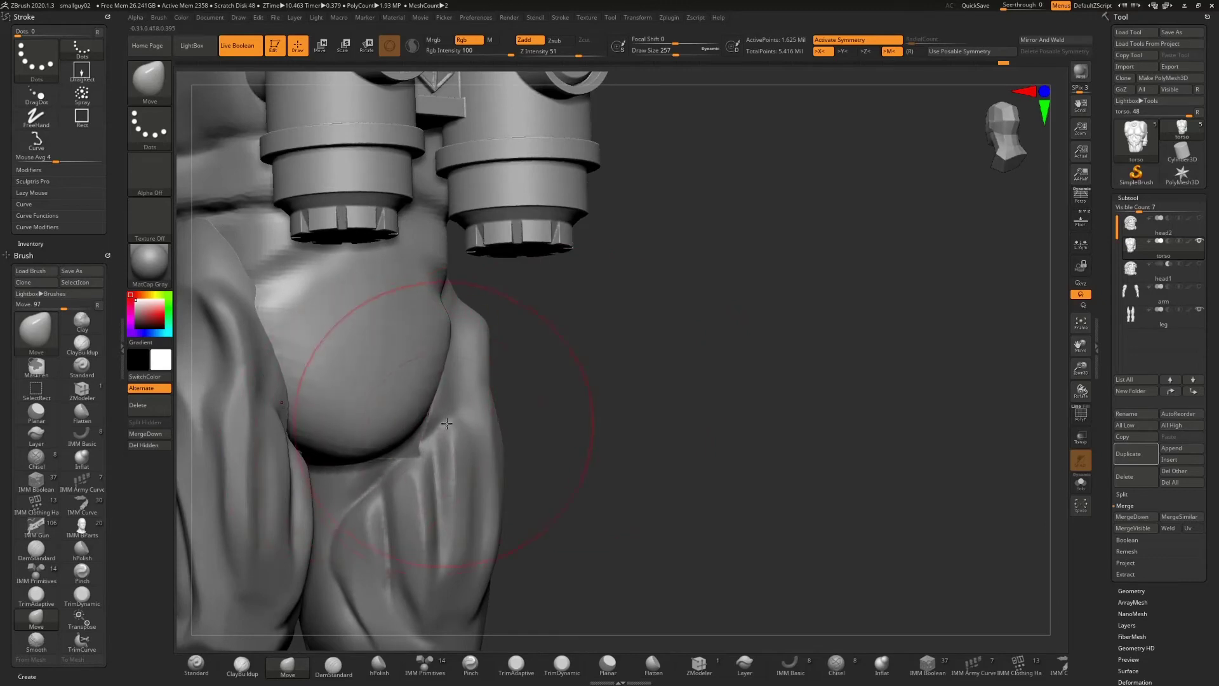
- Refine the pelvis's lower rear edge along the leg cut with the Move brush at draw size 56, smoothing where needed
key(s)
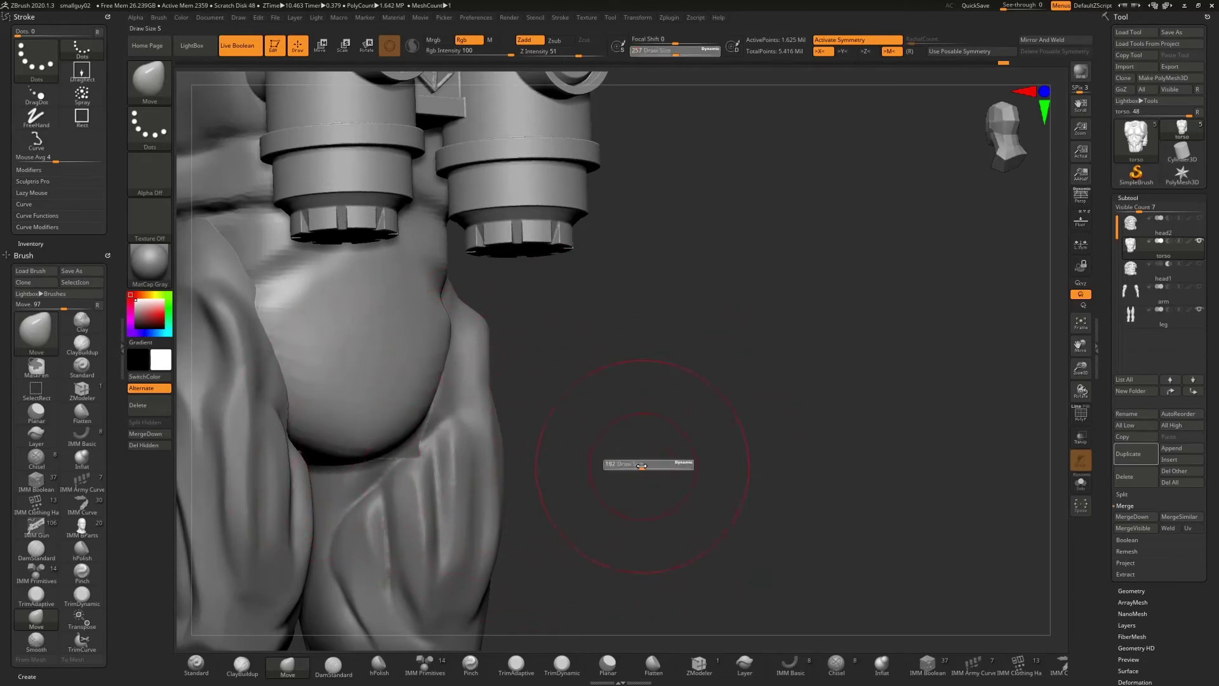
mouse_move(629, 467)
mouse_down()
mouse_move(596, 463)
mouse_move(635, 462)
mouse_move(590, 445)
mouse_up()
key(s)
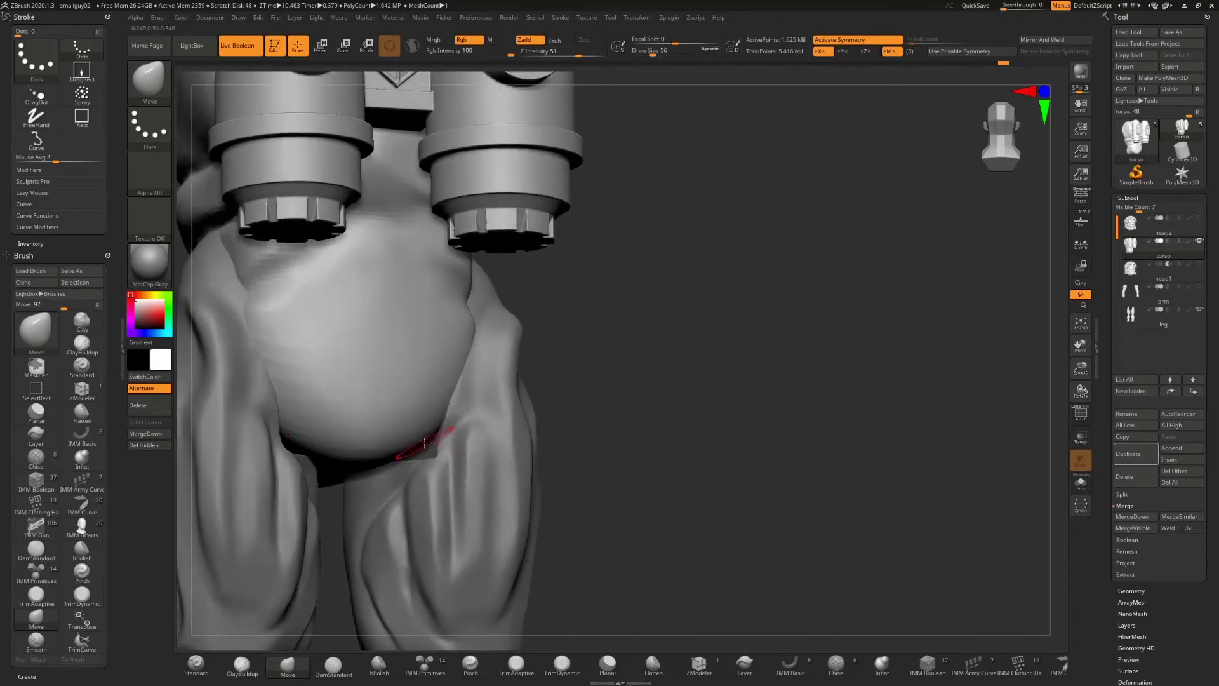
key(shift)
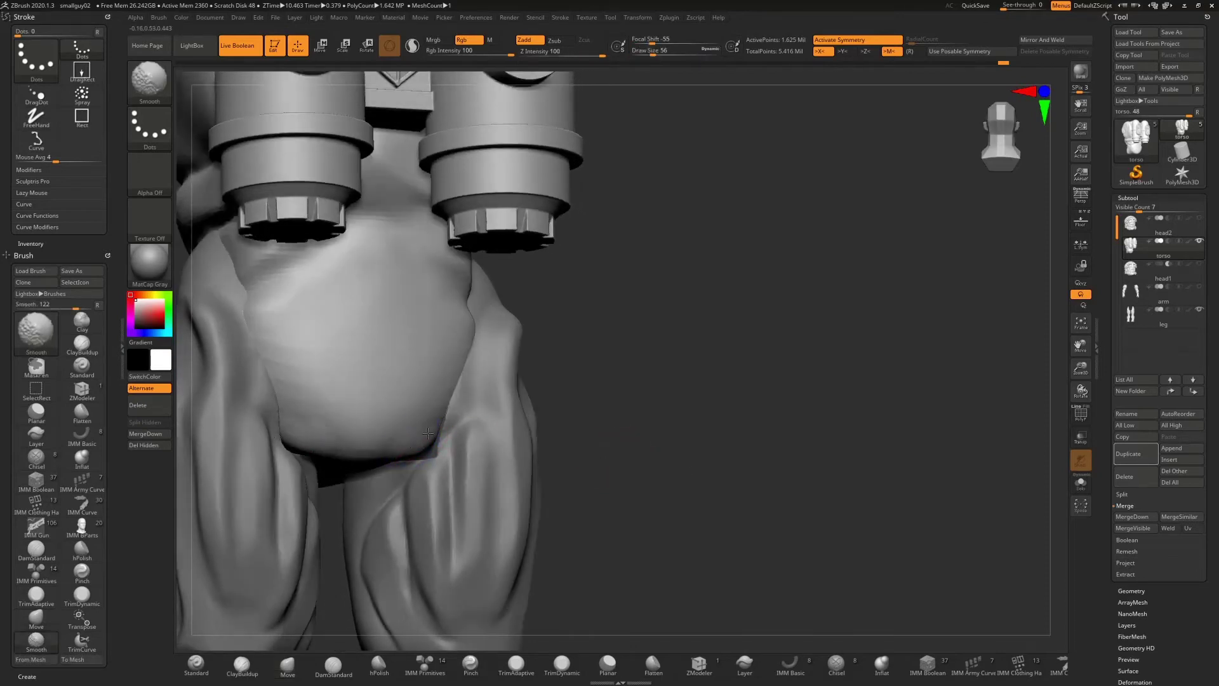
right_drag(363, 450, 424, 475)
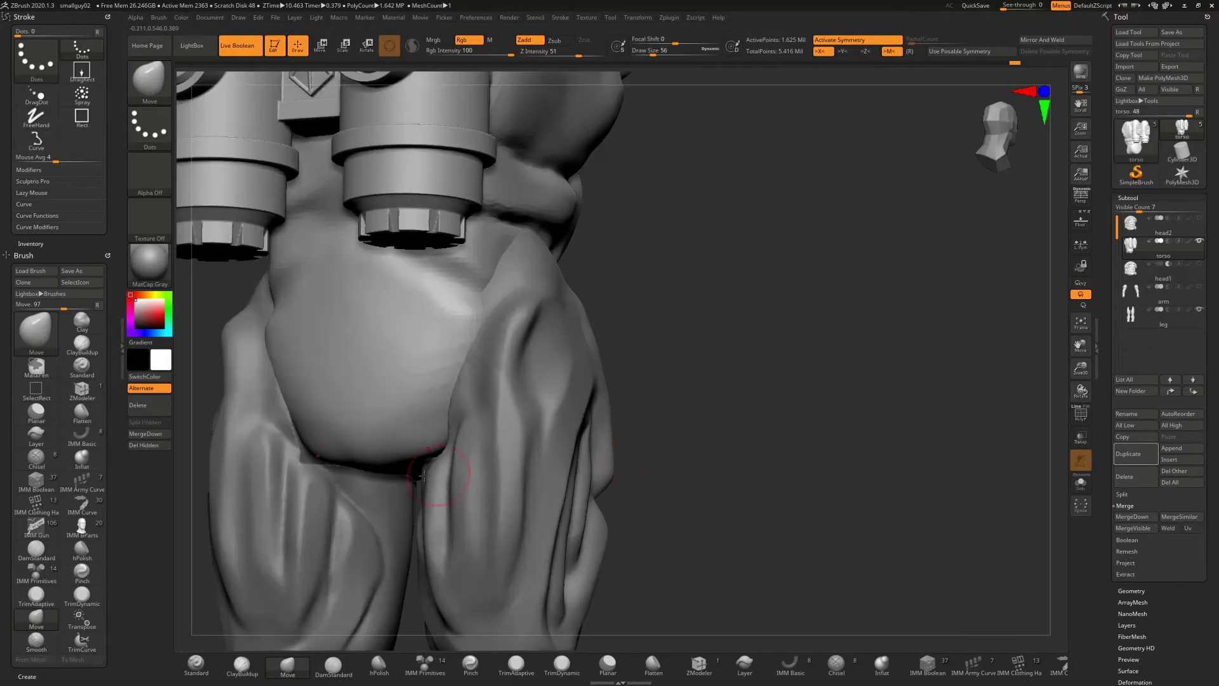
mouse_move(314, 453)
mouse_down()
mouse_move(303, 458)
mouse_move(294, 432)
mouse_move(303, 450)
mouse_move(372, 454)
mouse_up()
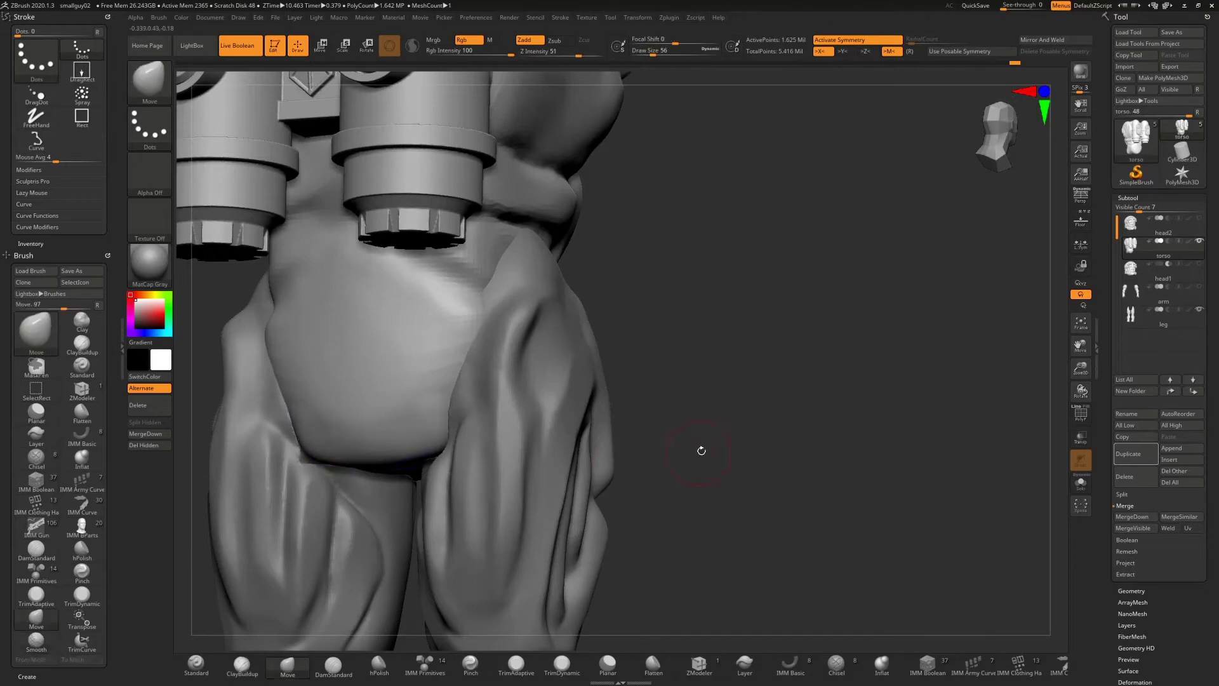
- Isolate the torso in Solo mode and view its lower end from the front
mouse_move(702, 449)
mouse_down()
mouse_move(728, 430)
mouse_move(731, 406)
mouse_move(678, 447)
mouse_move(718, 416)
mouse_move(636, 439)
mouse_move(794, 424)
mouse_move(759, 448)
mouse_up()
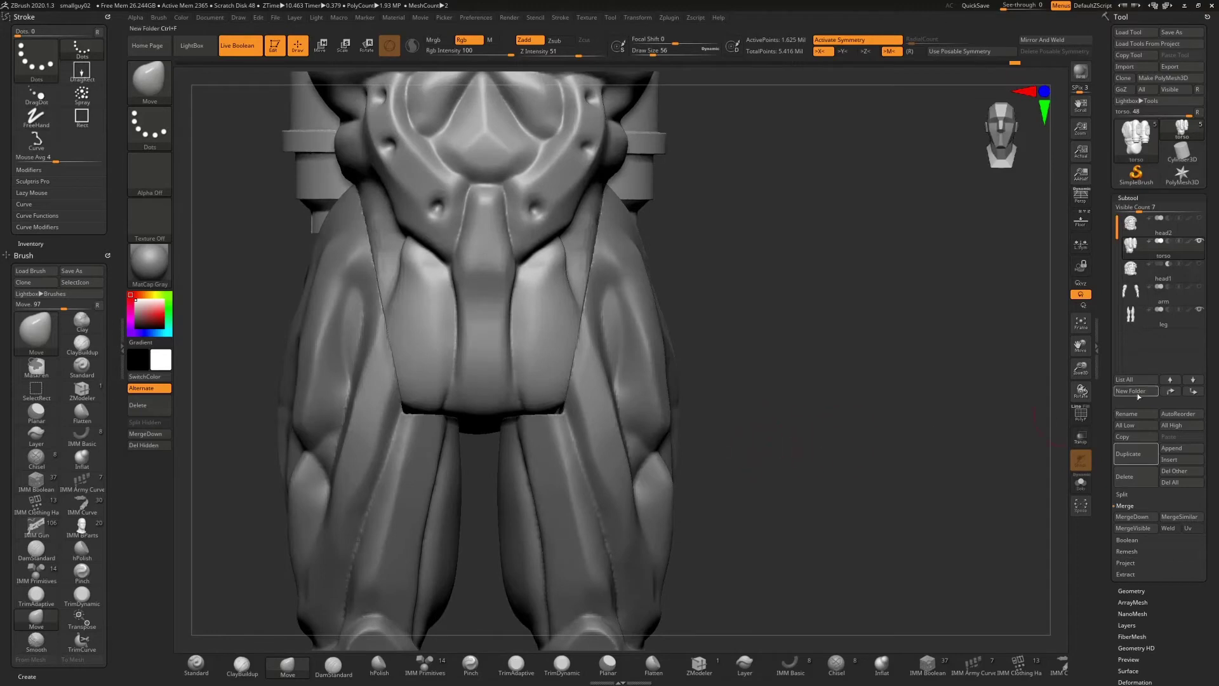
click(1080, 484)
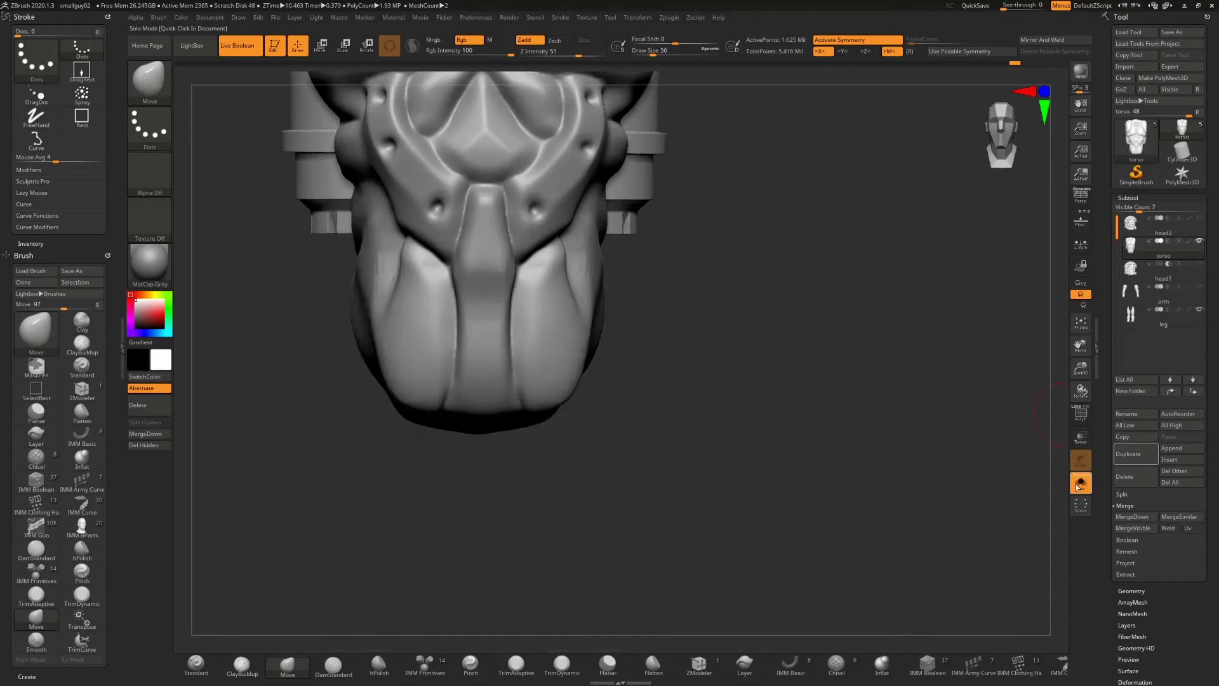
click(1002, 138)
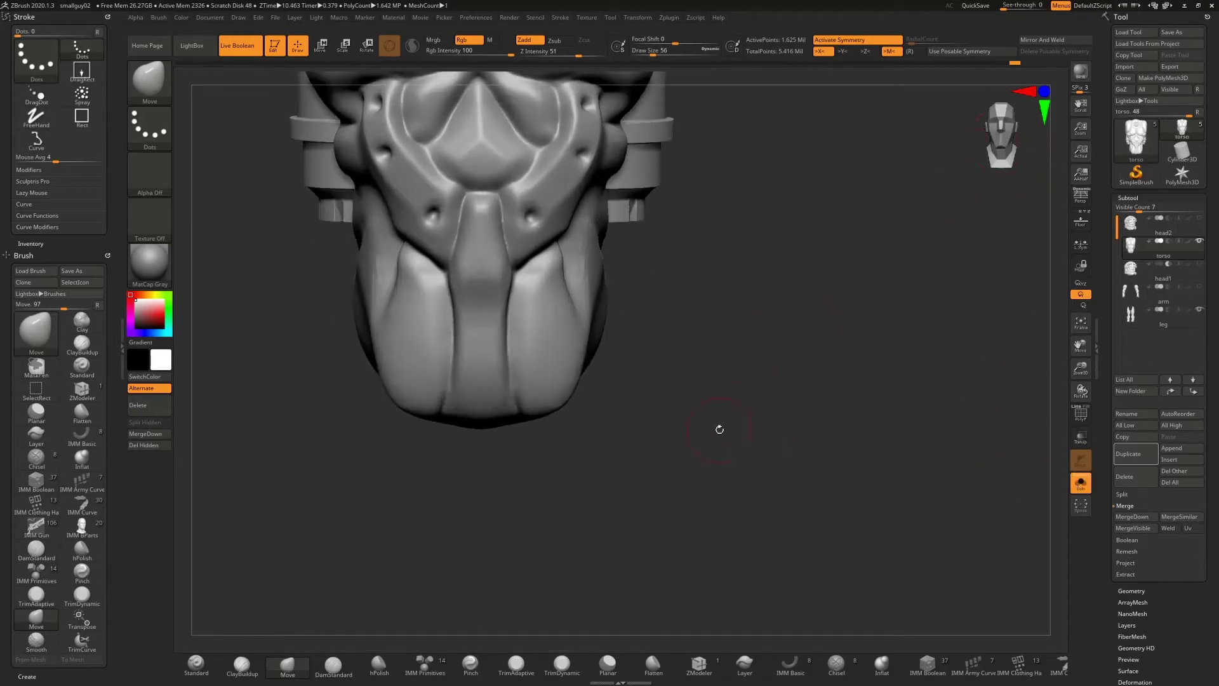
- Try to cut the torso's rounded underside flat with the SliceRect brush
key(ctrl+shift)
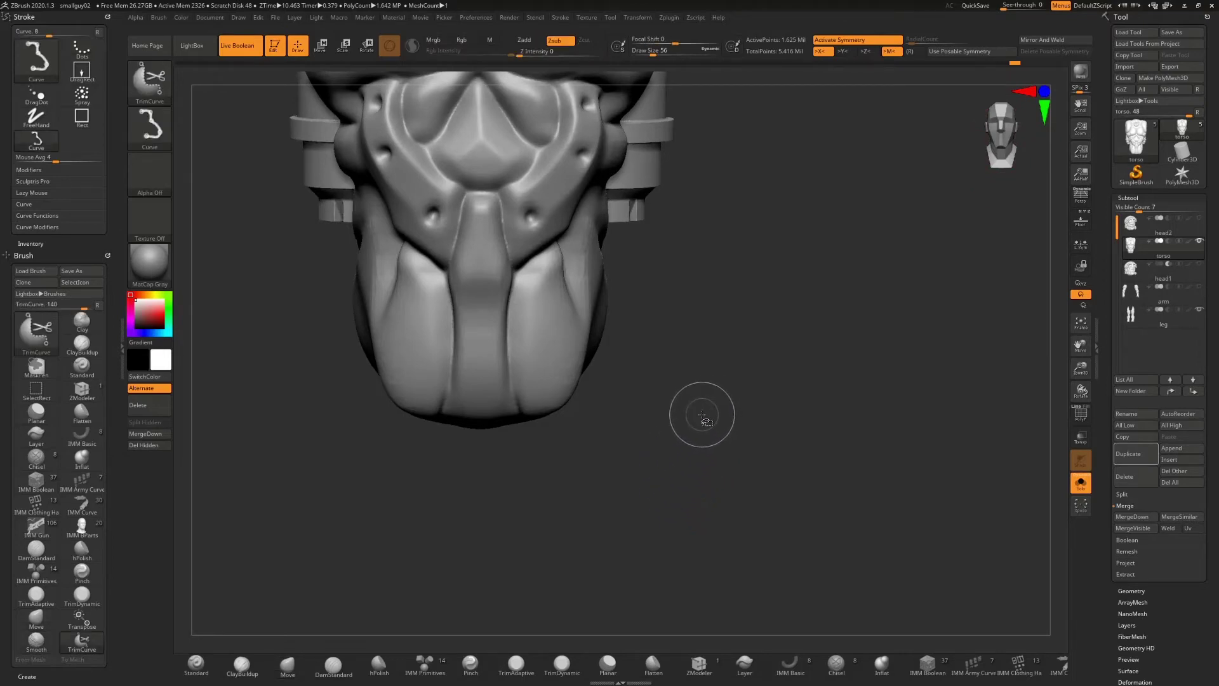
click(150, 89)
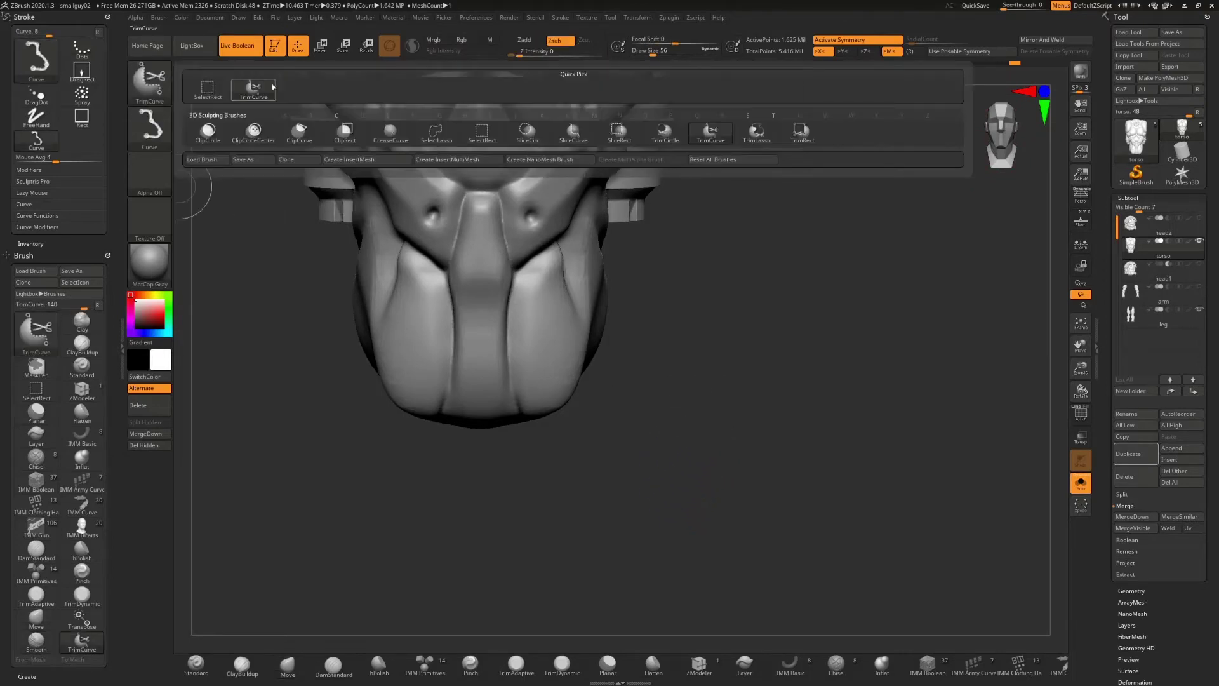
click(623, 136)
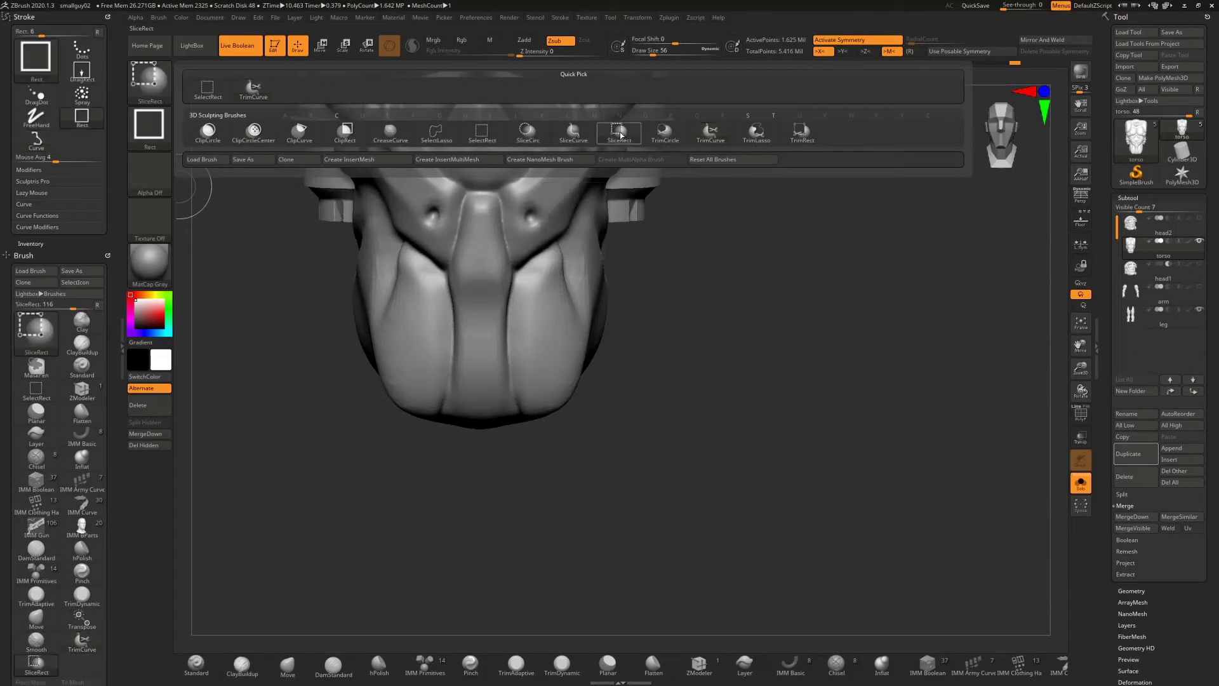
drag(664, 544, 327, 409)
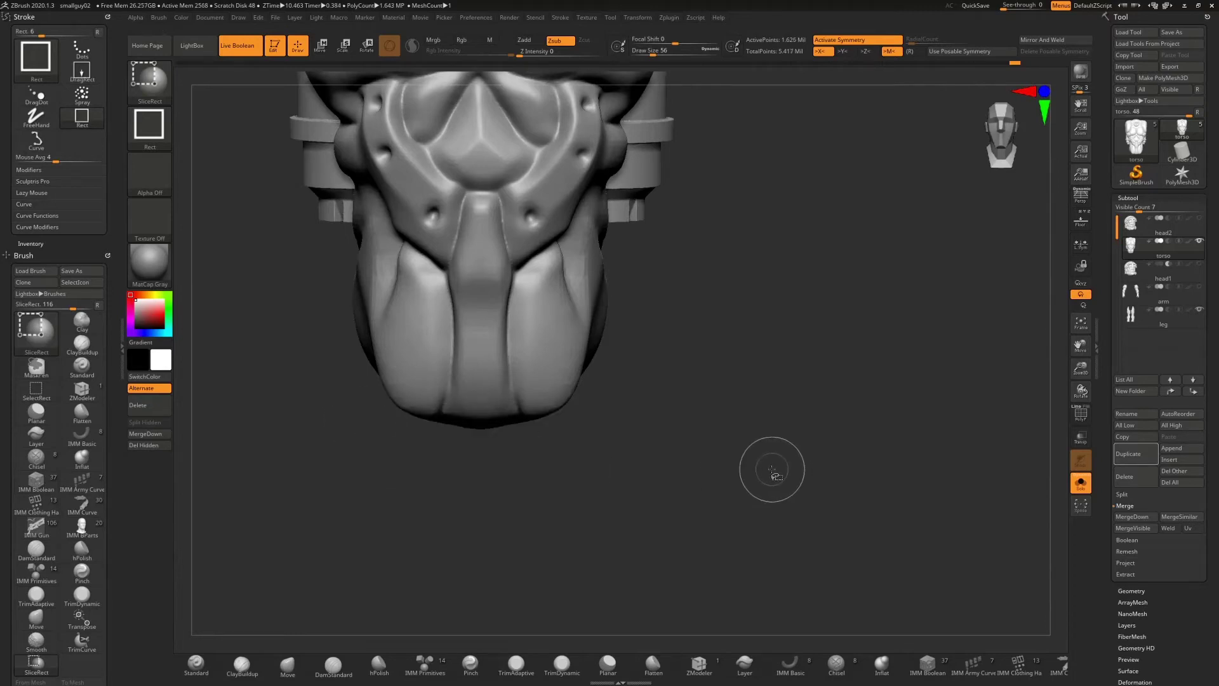
mouse_move(321, 499)
ctrl+shift+mouse_down()
mouse_move(490, 436)
mouse_move(682, 407)
ctrl+shift+mouse_up()
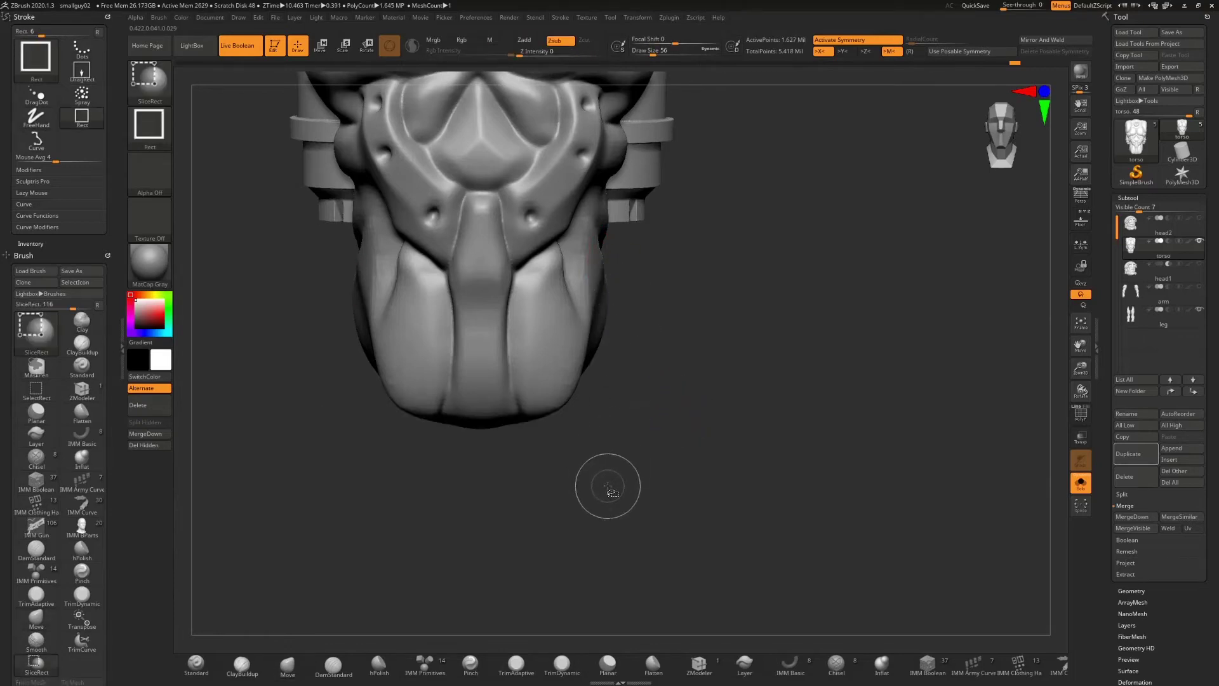
ctrl+shift+drag(642, 508, 346, 411)
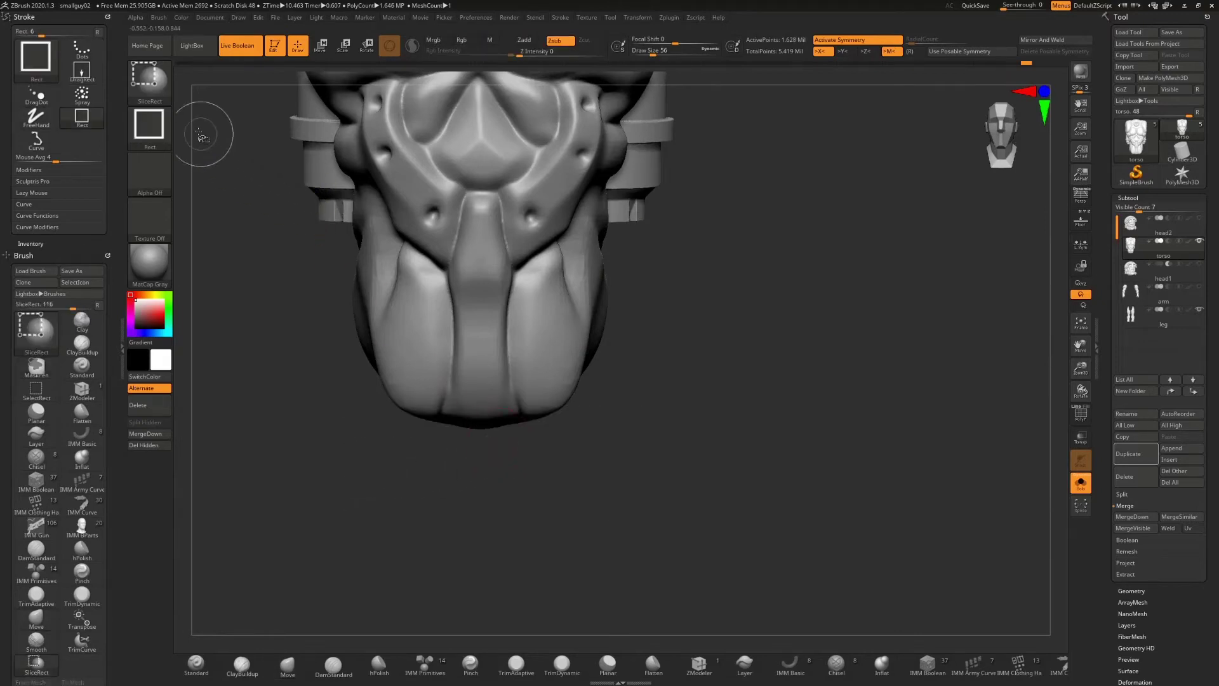
- Trim the torso's rounded underside flat with the TrimRect brush and check the cut from below
click(155, 97)
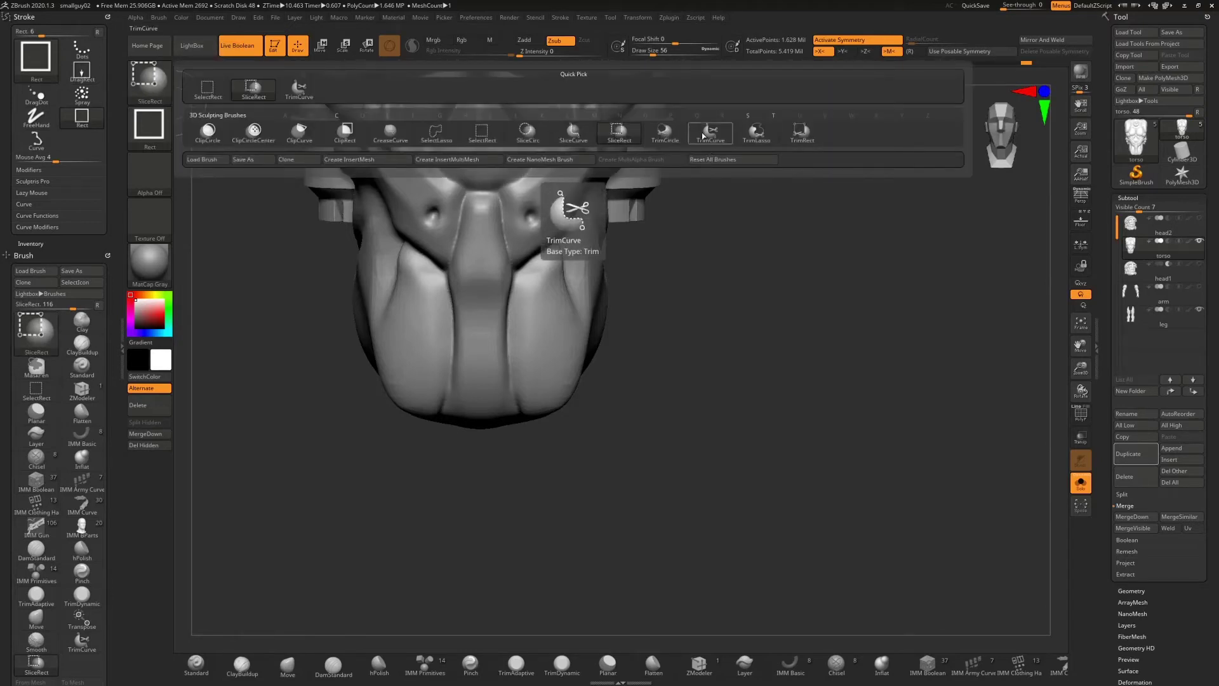
click(802, 132)
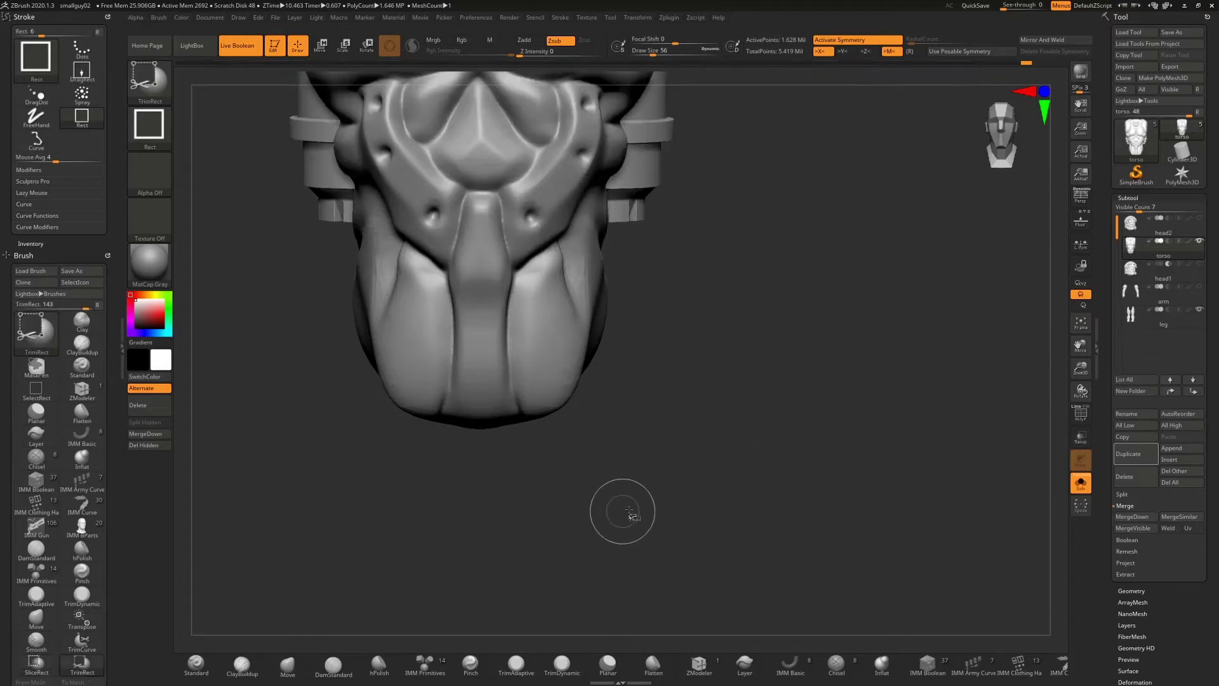
ctrl+shift+drag(646, 505, 315, 409)
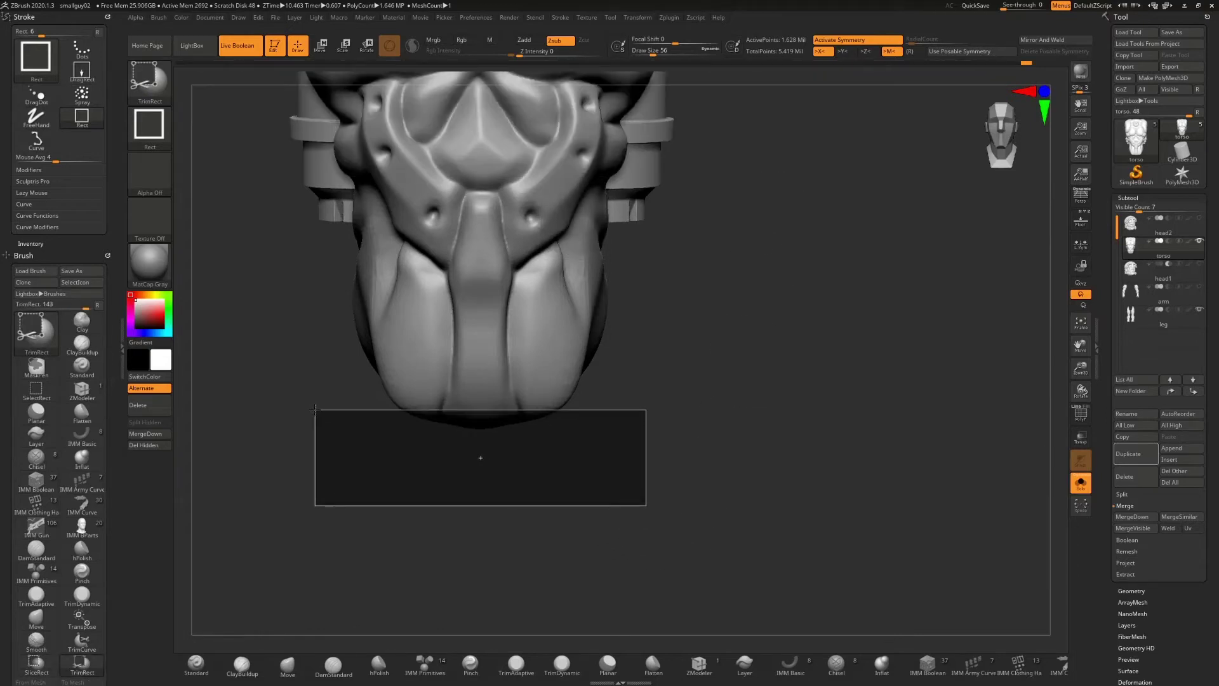
ctrl+shift+drag(550, 465, 548, 465)
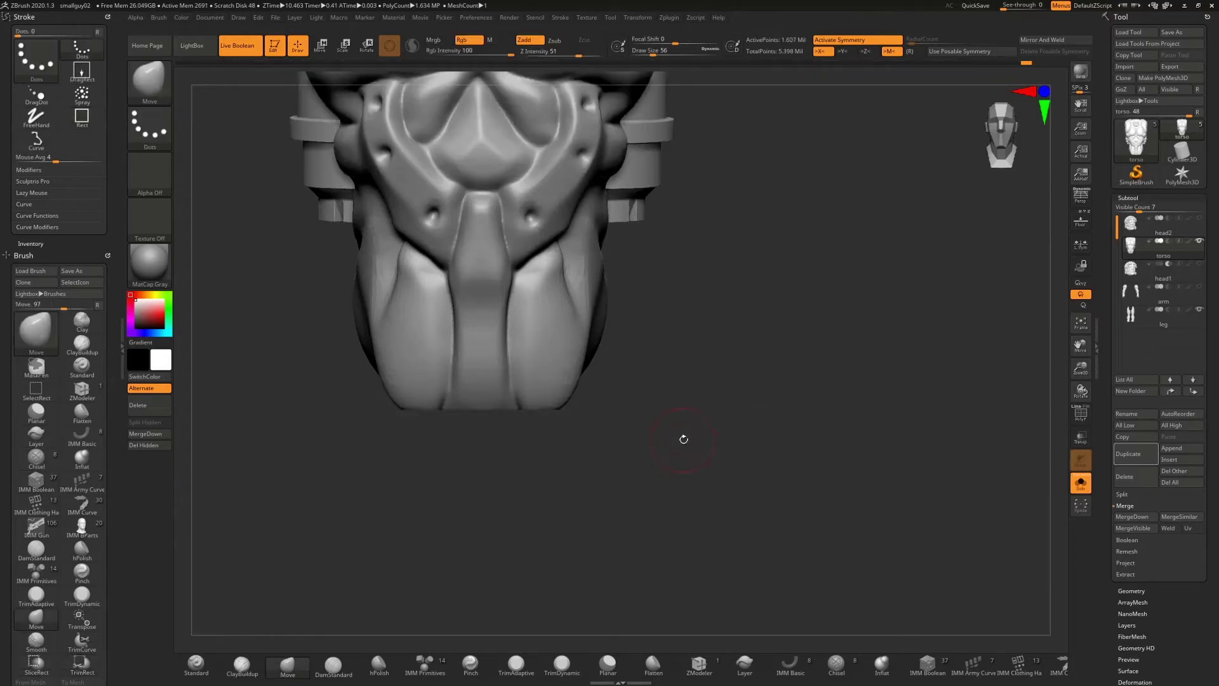
mouse_move(682, 438)
mouse_down()
mouse_move(698, 381)
mouse_move(722, 375)
mouse_move(733, 398)
mouse_move(917, 343)
mouse_up()
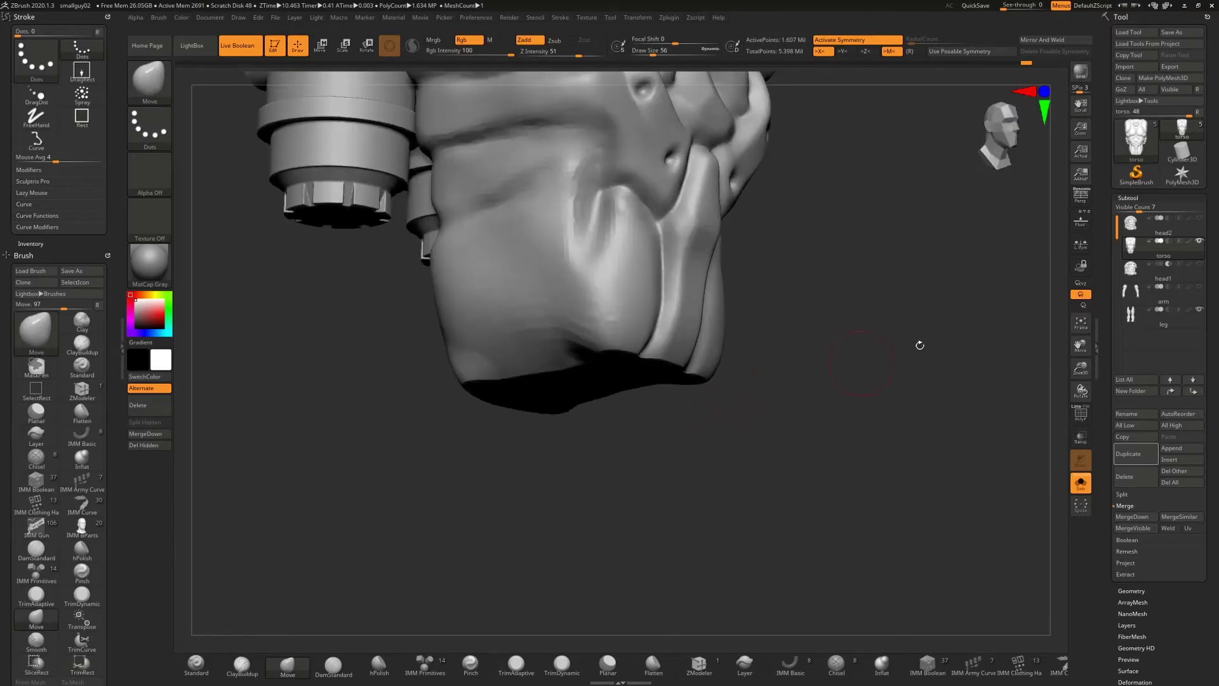
- Show the legs again and set the leg subtool to Boolean subtraction to preview their cut in the torso
click(1193, 313)
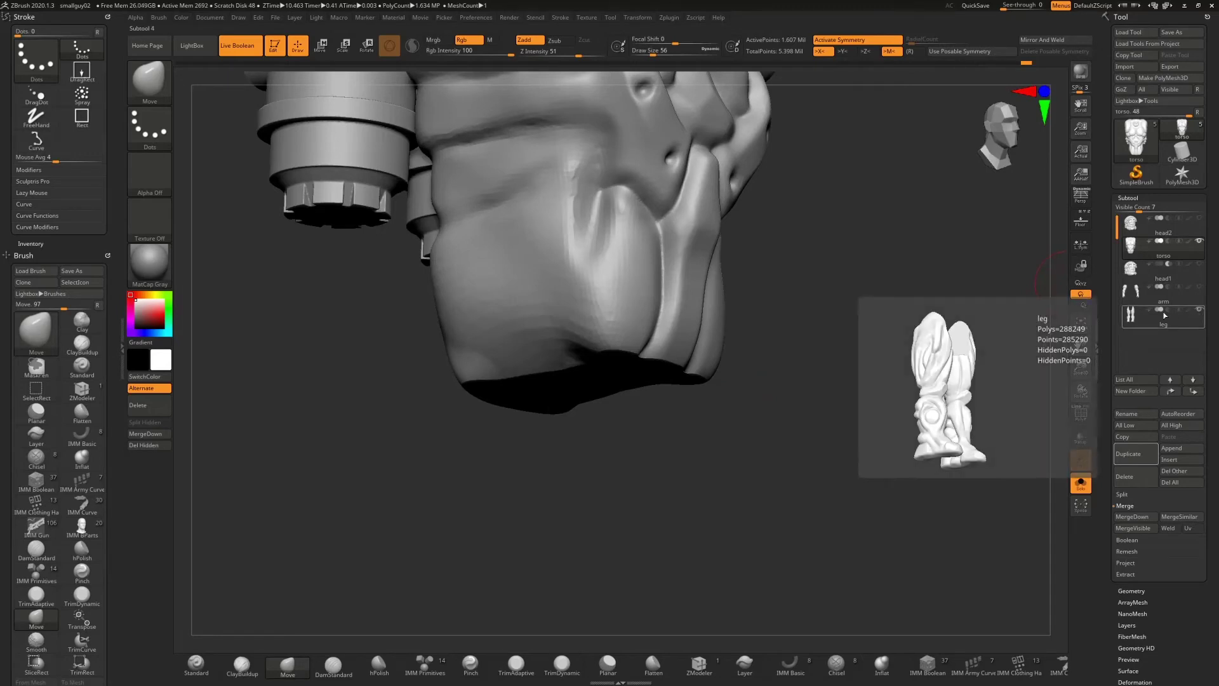
click(1080, 484)
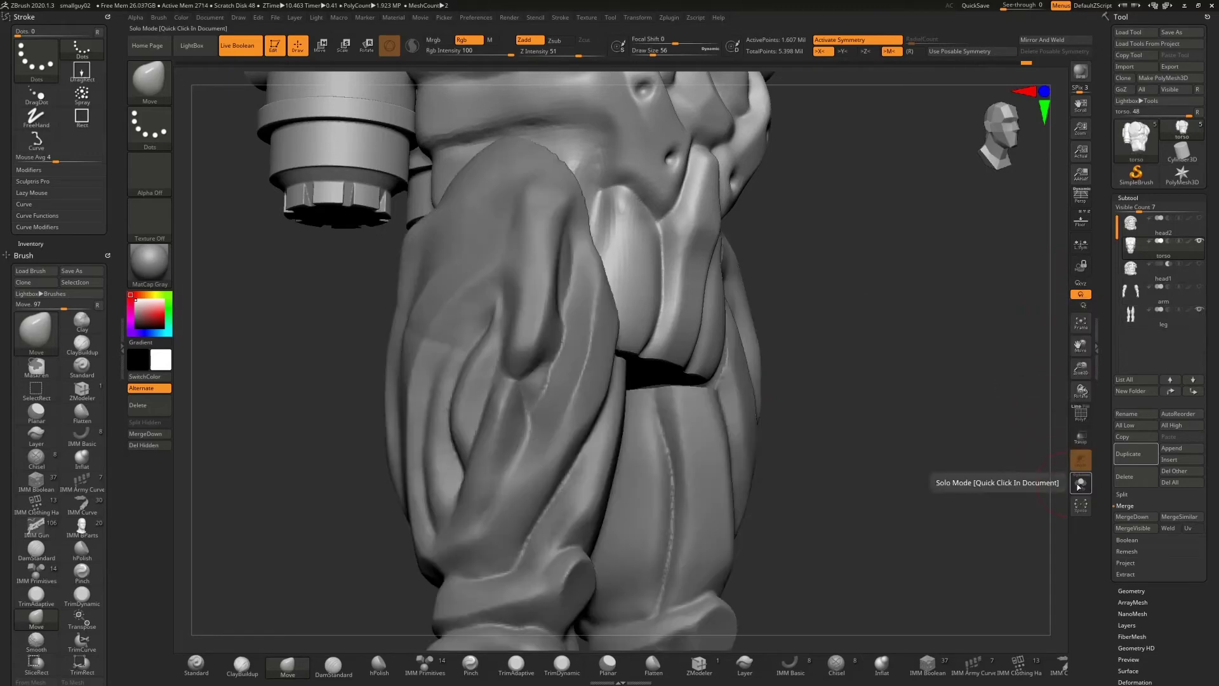
click(1167, 309)
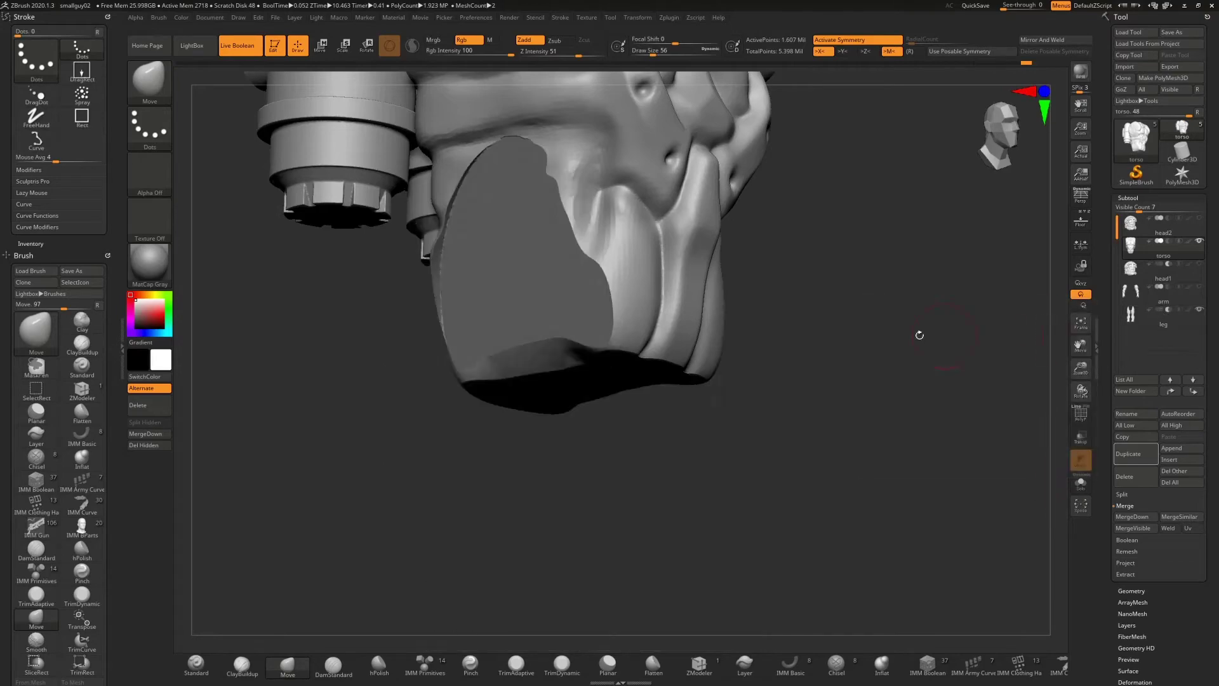
- Smooth the front edge of the leg cut on the side of the pelvis
drag(920, 335, 818, 284)
drag(789, 326, 832, 374)
alt+drag(832, 374, 770, 422)
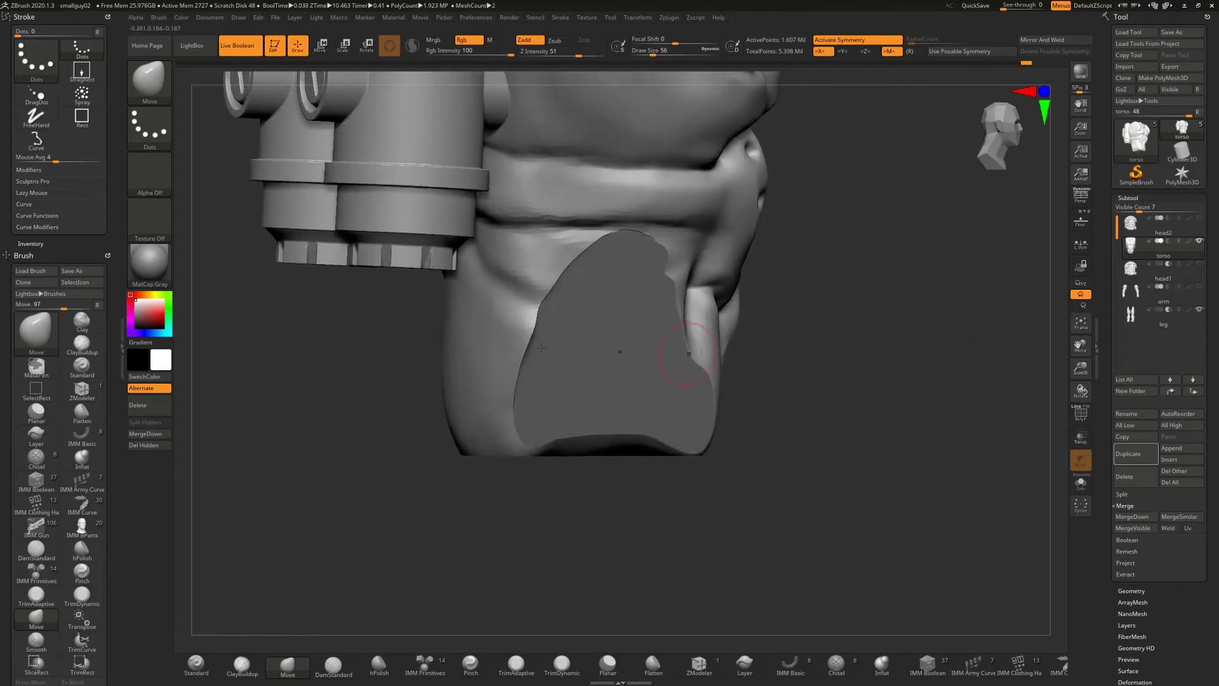
key(shift)
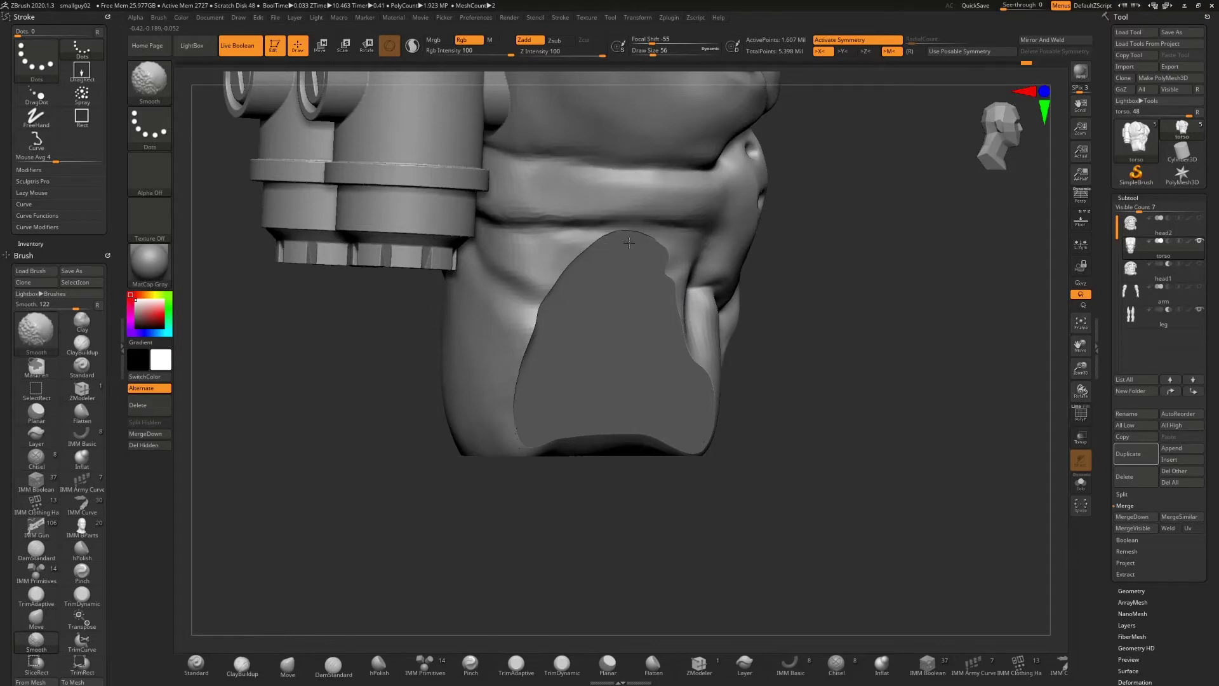
drag(756, 353, 922, 378)
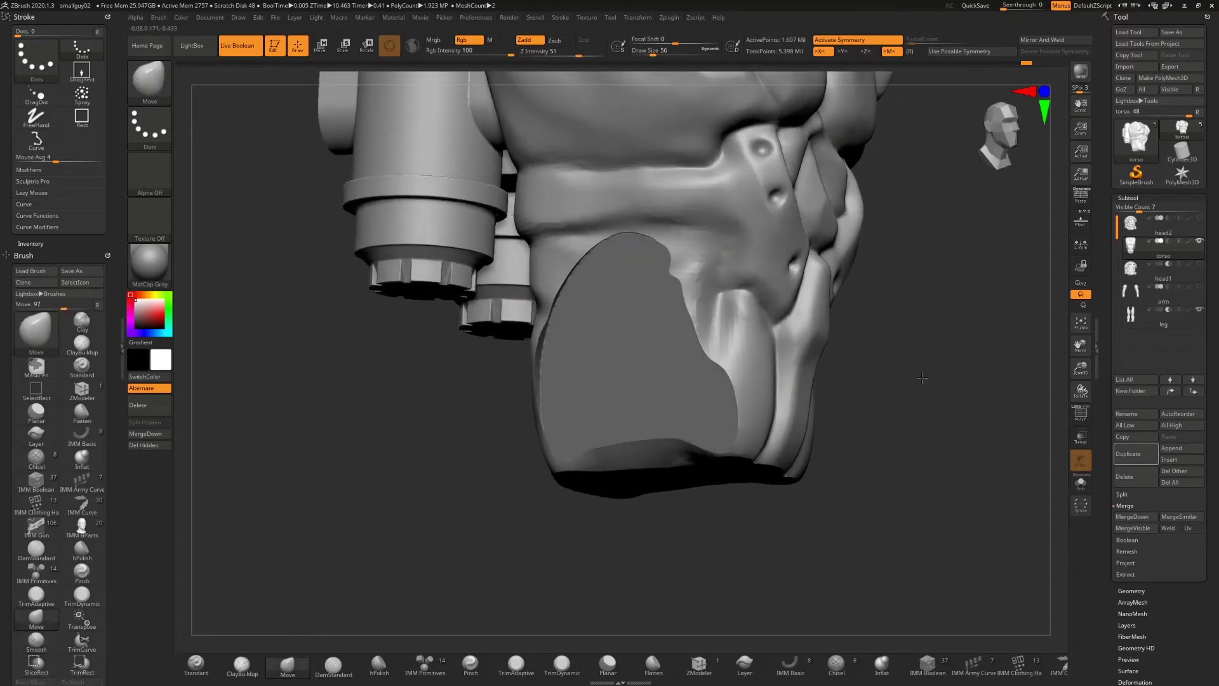
drag(496, 550, 438, 559)
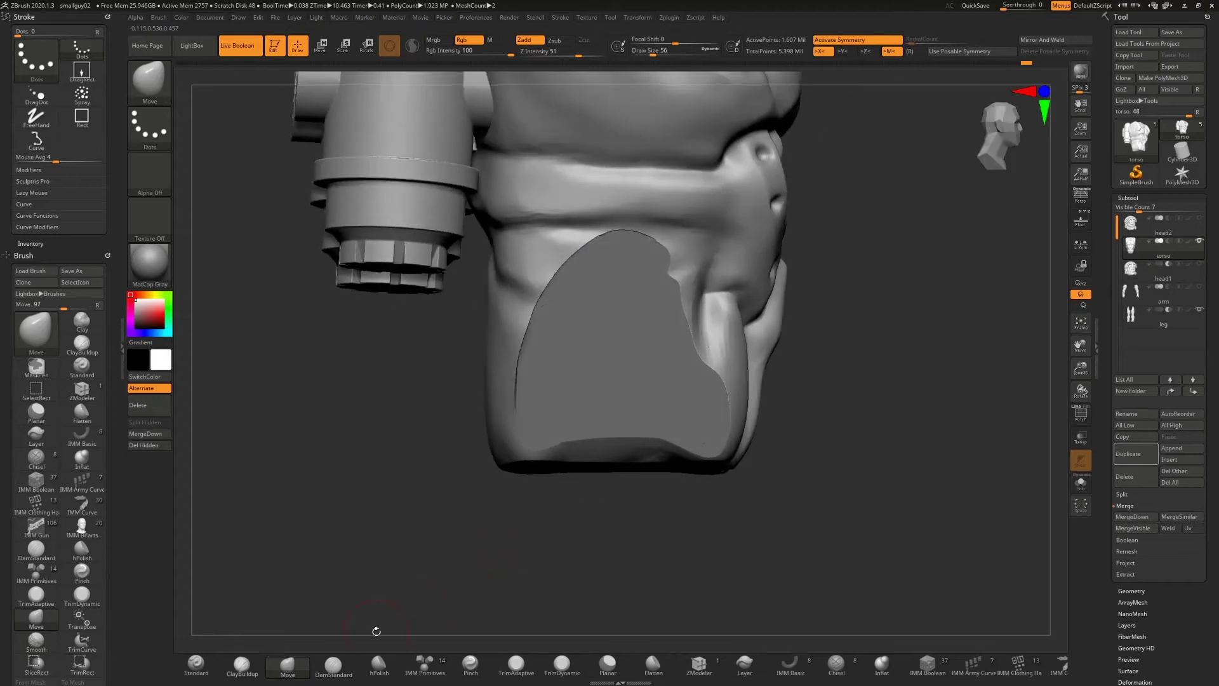
- Polish the rear edge of the leg cut on the side of the pelvis with the hPolish brush
click(379, 664)
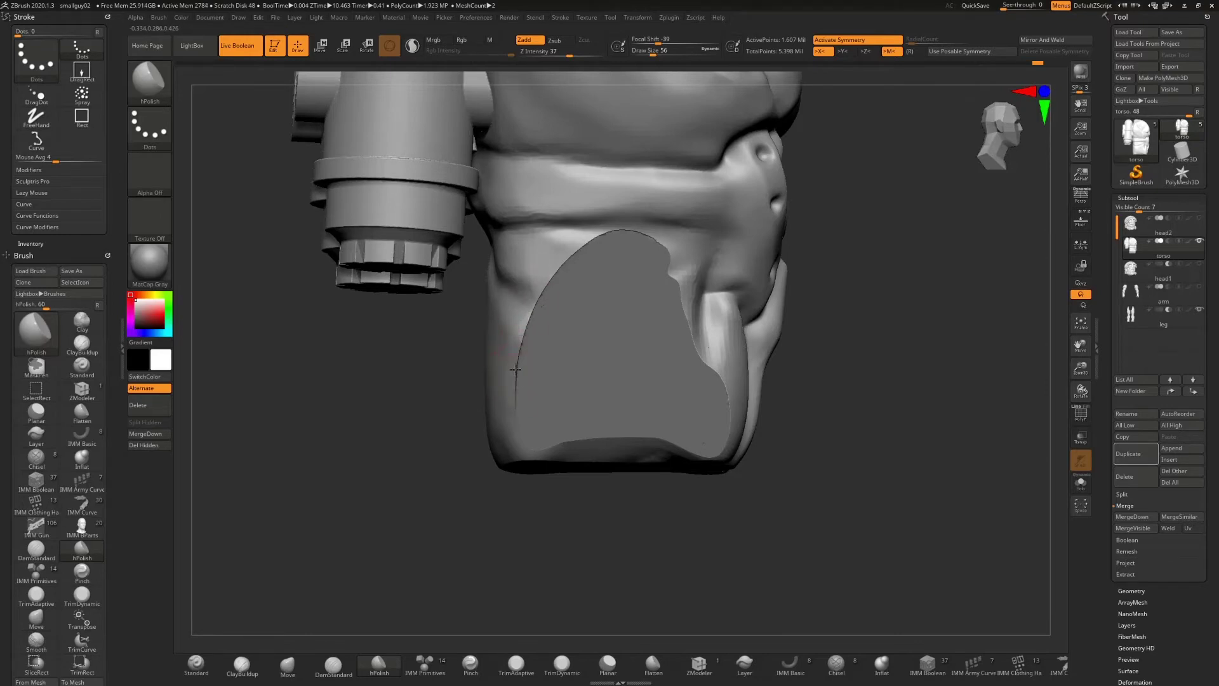
mouse_move(846, 308)
mouse_down()
mouse_move(867, 291)
mouse_move(504, 368)
mouse_up()
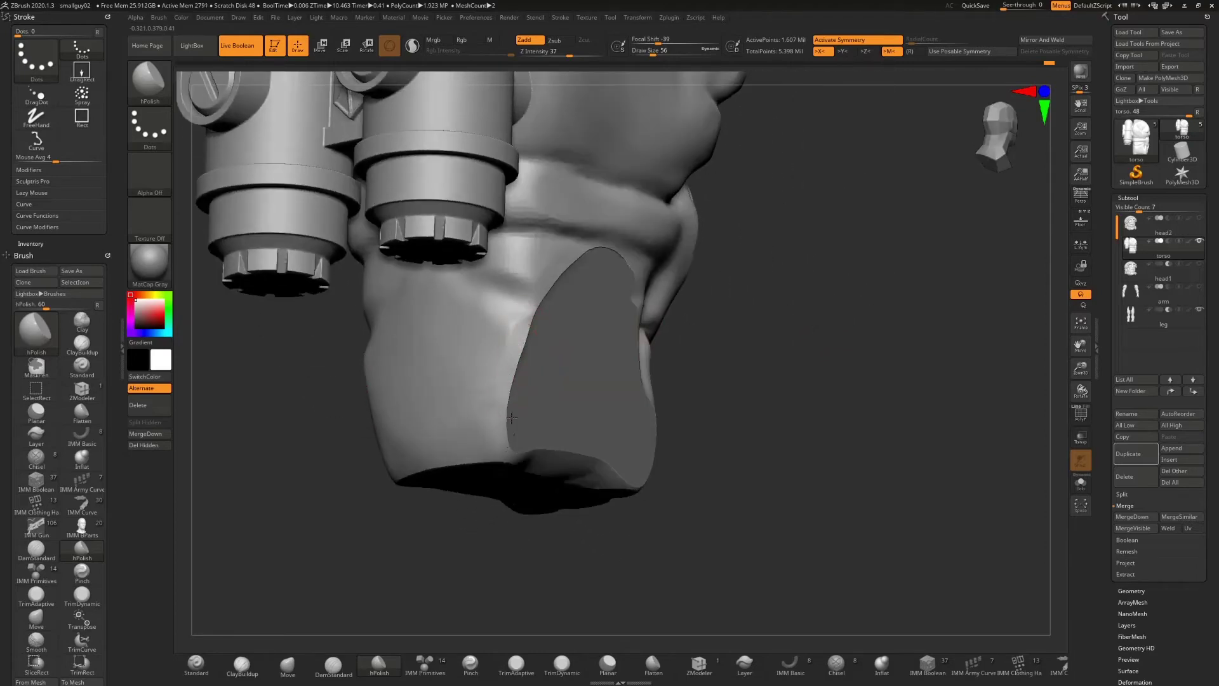
drag(523, 320, 516, 346)
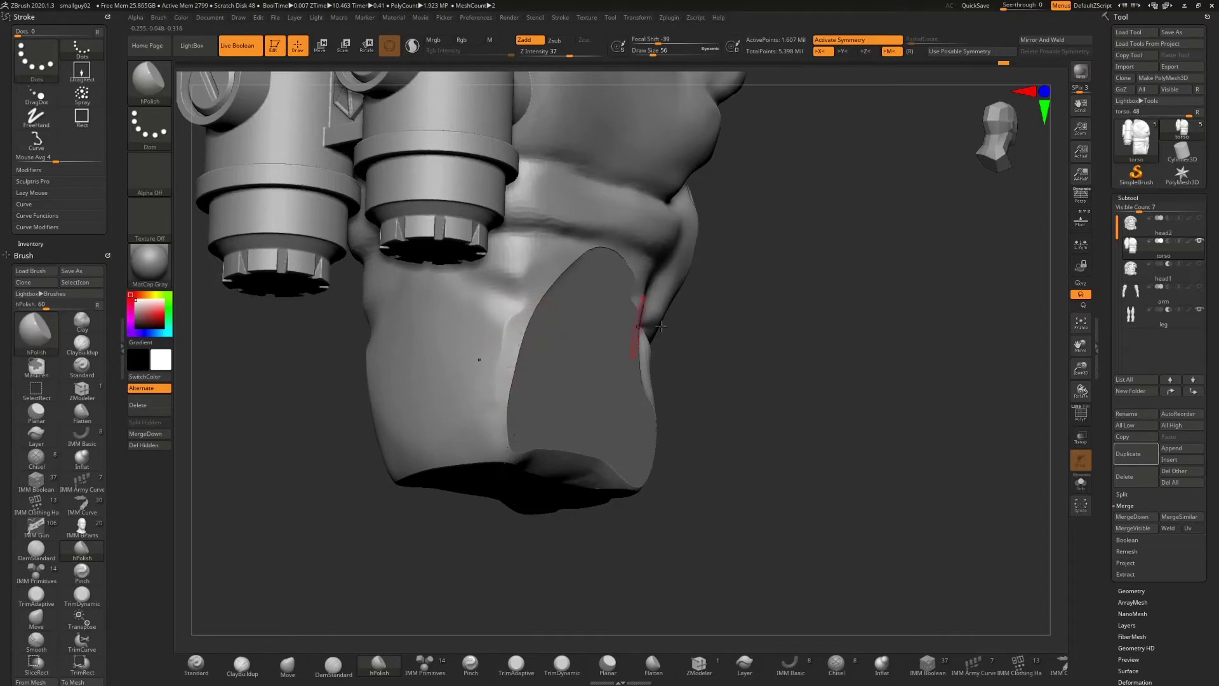
drag(661, 327, 522, 332)
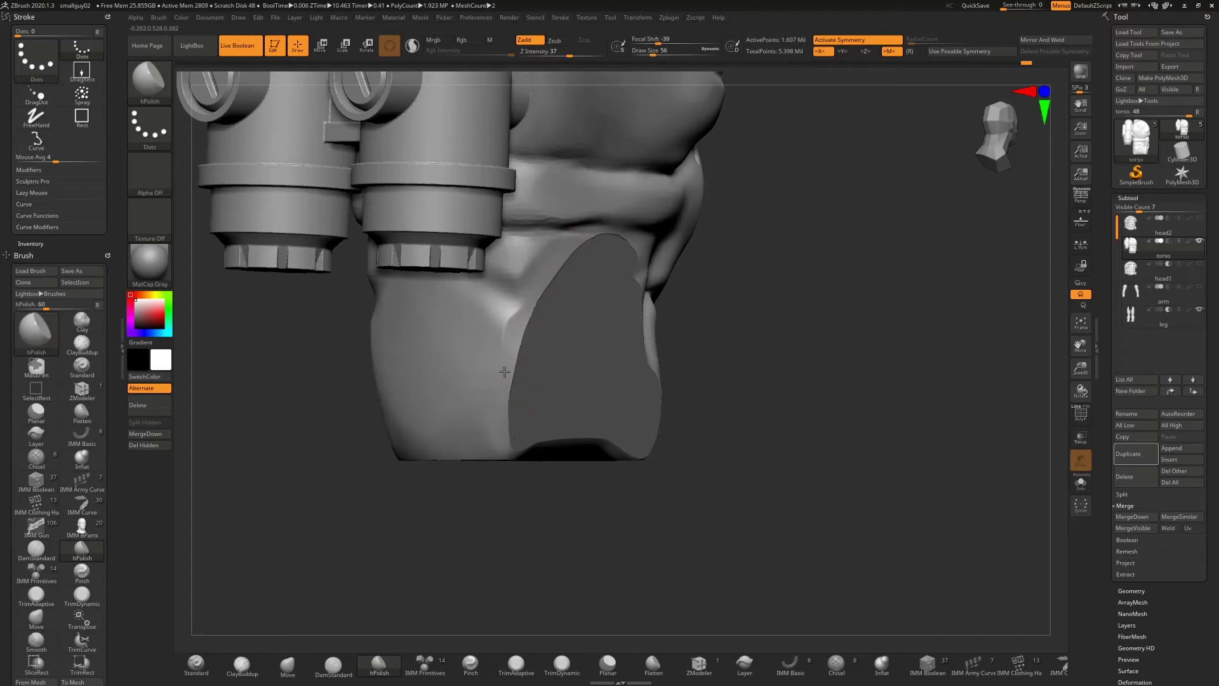
drag(760, 369, 513, 356)
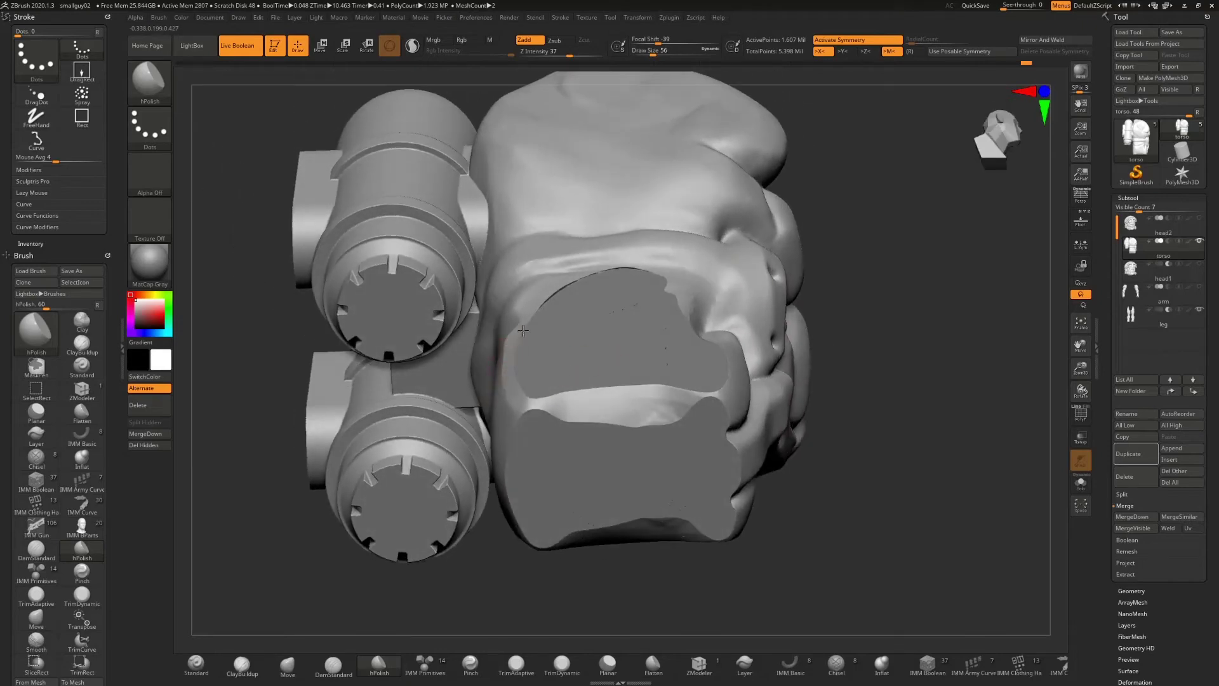
- Flatten the torso surface along the upper edge of the leg cut with hPolish strokes
mouse_move(882, 248)
mouse_down()
mouse_move(667, 273)
mouse_move(558, 272)
mouse_move(538, 257)
mouse_move(588, 235)
mouse_up()
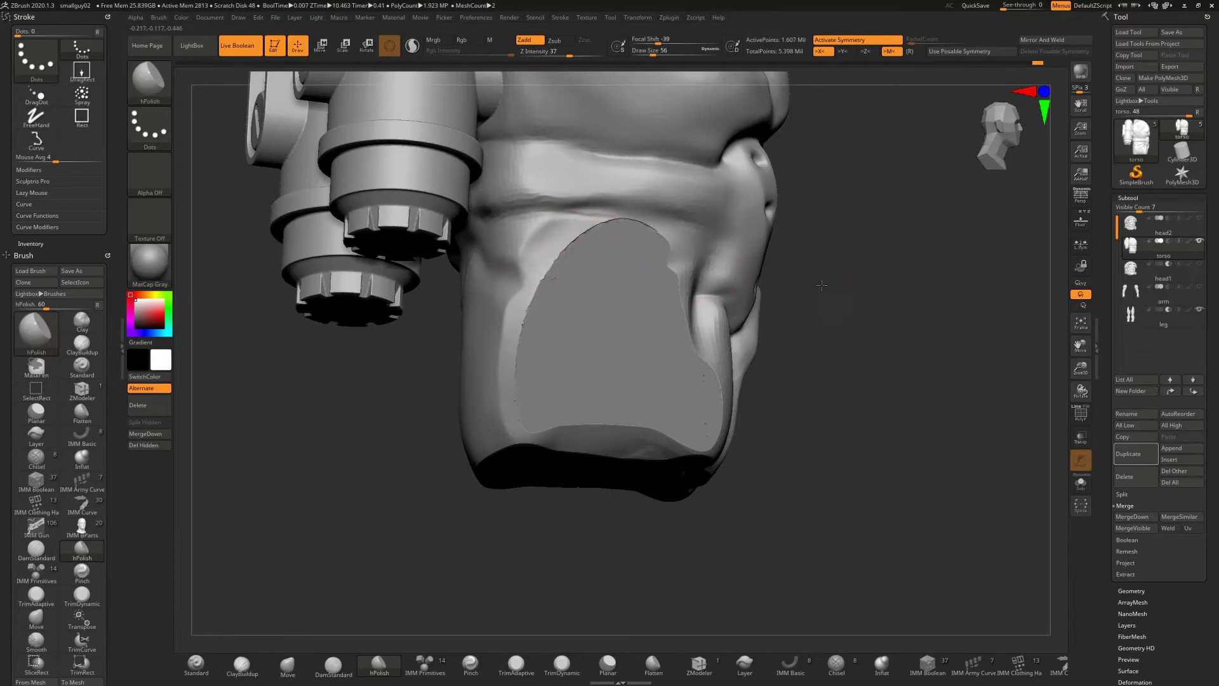
drag(821, 286, 599, 239)
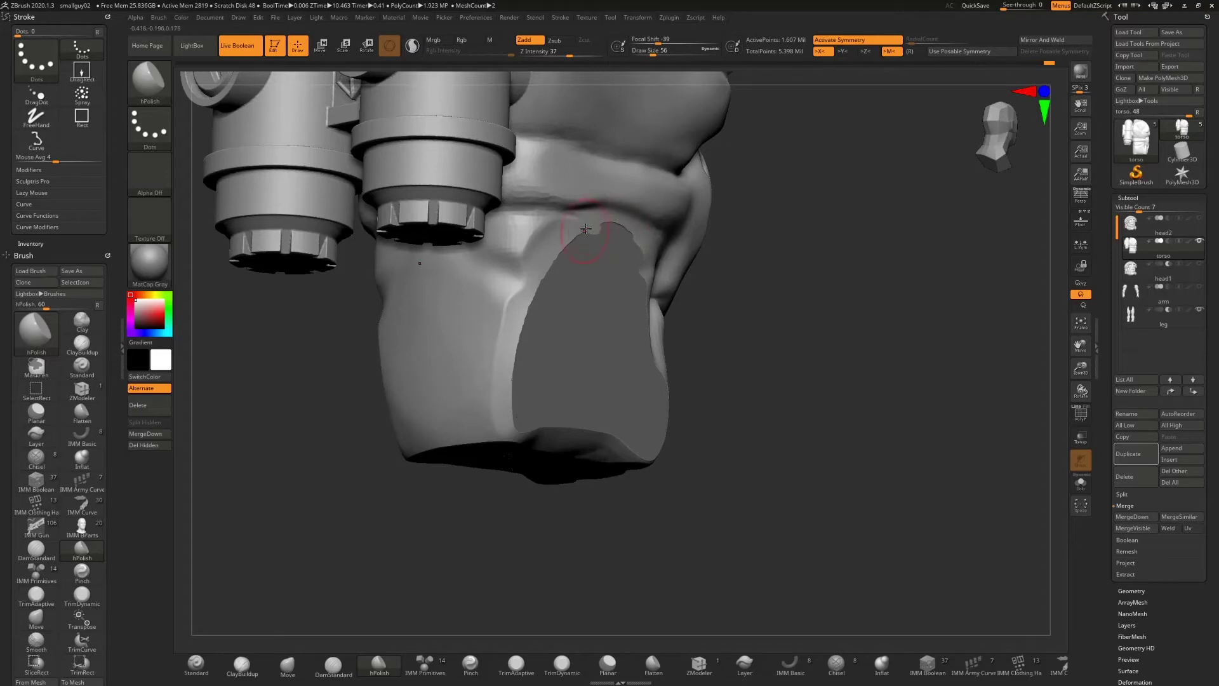
mouse_move(627, 213)
mouse_down()
mouse_move(616, 229)
mouse_move(628, 223)
mouse_move(732, 276)
mouse_move(572, 260)
mouse_up()
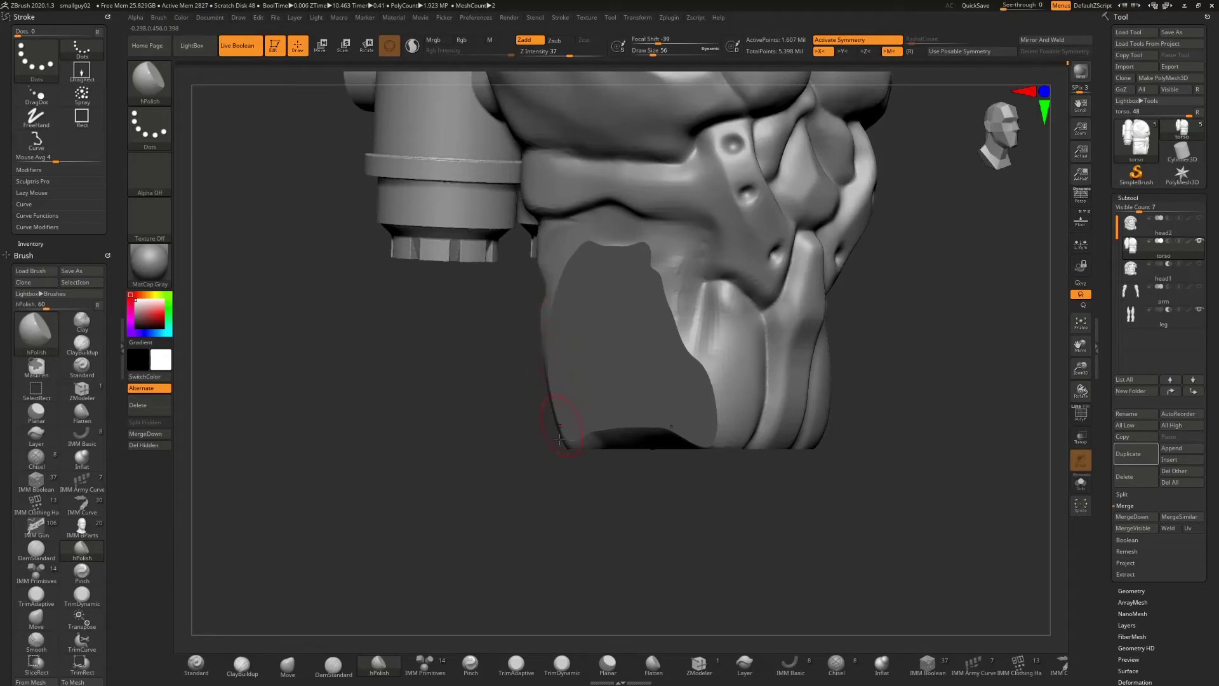
drag(559, 438, 683, 272)
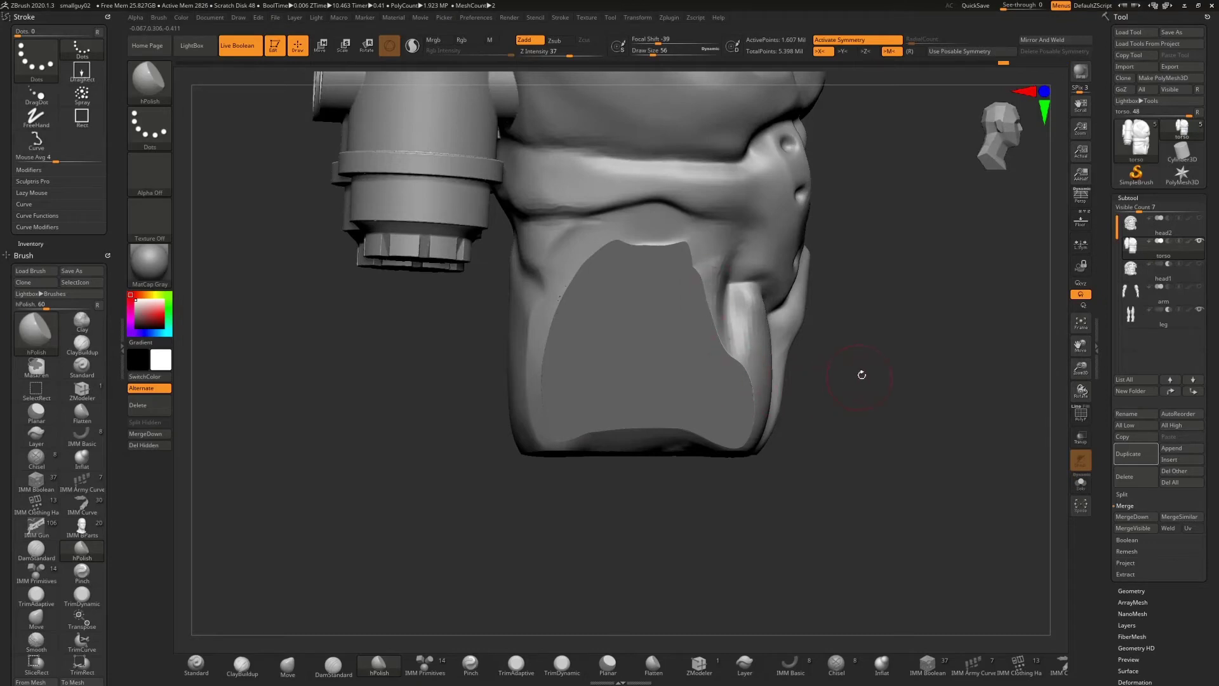
- Polish the front and lower edges of the leg cut on the pelvis with hPolish
drag(862, 375, 801, 359)
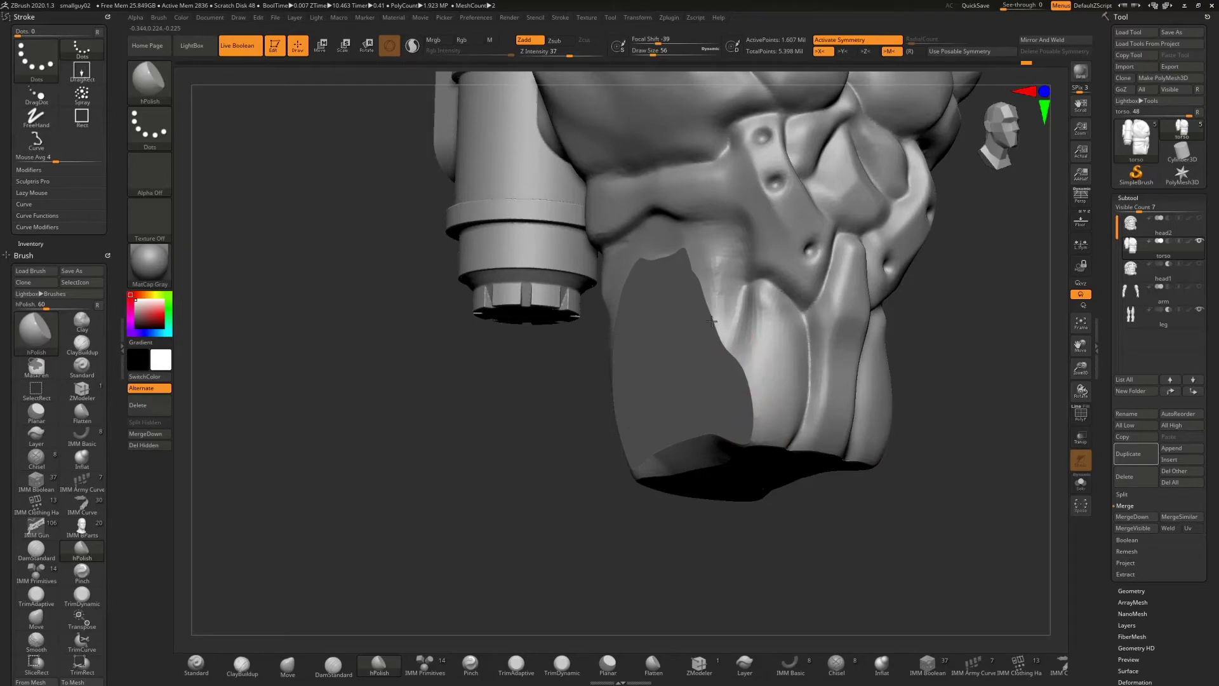
mouse_move(661, 540)
mouse_down()
mouse_move(722, 498)
mouse_move(703, 499)
mouse_move(677, 398)
mouse_up()
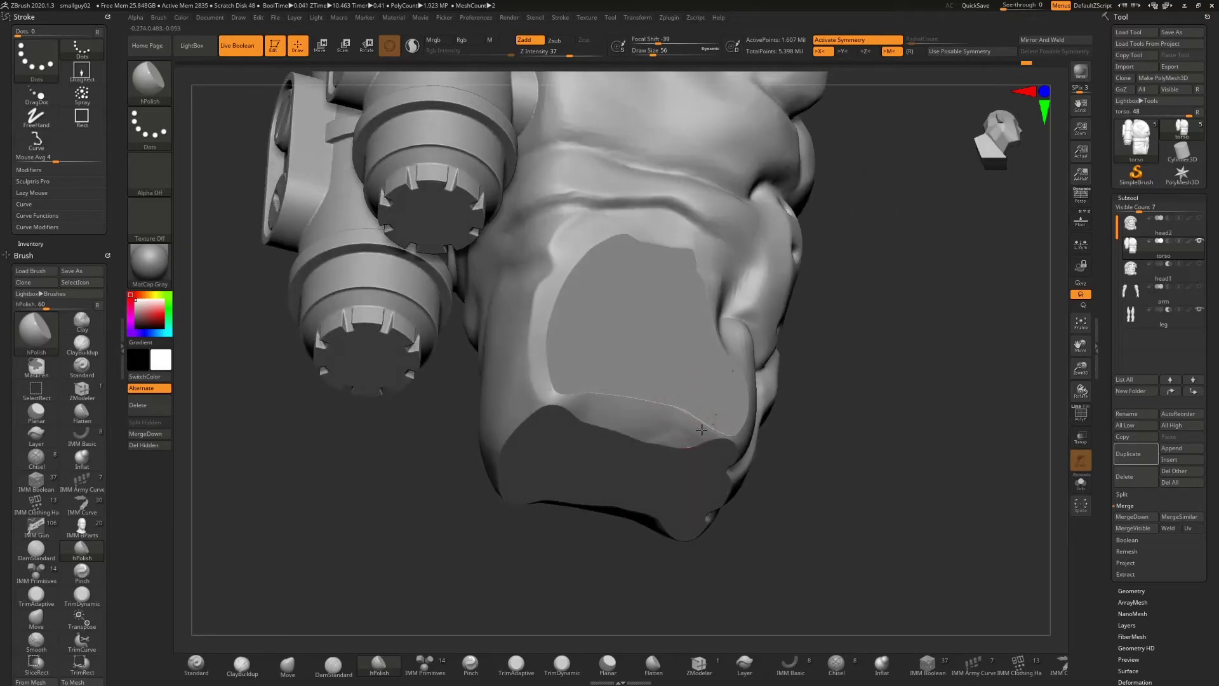
drag(860, 362, 801, 348)
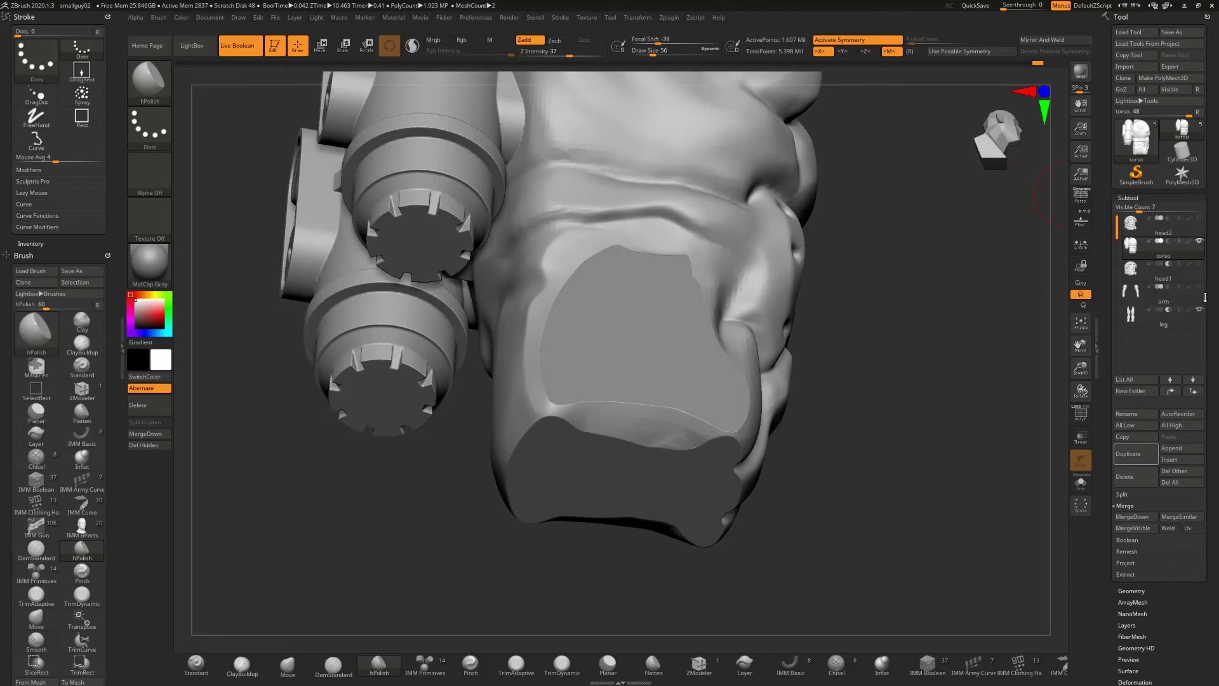
- Set the leg subtool back to additive mode and check from the front how the legs meet the torso
click(1162, 311)
mouse_move(991, 340)
mouse_down()
mouse_move(940, 400)
mouse_move(909, 392)
mouse_move(1002, 392)
mouse_move(926, 396)
mouse_up()
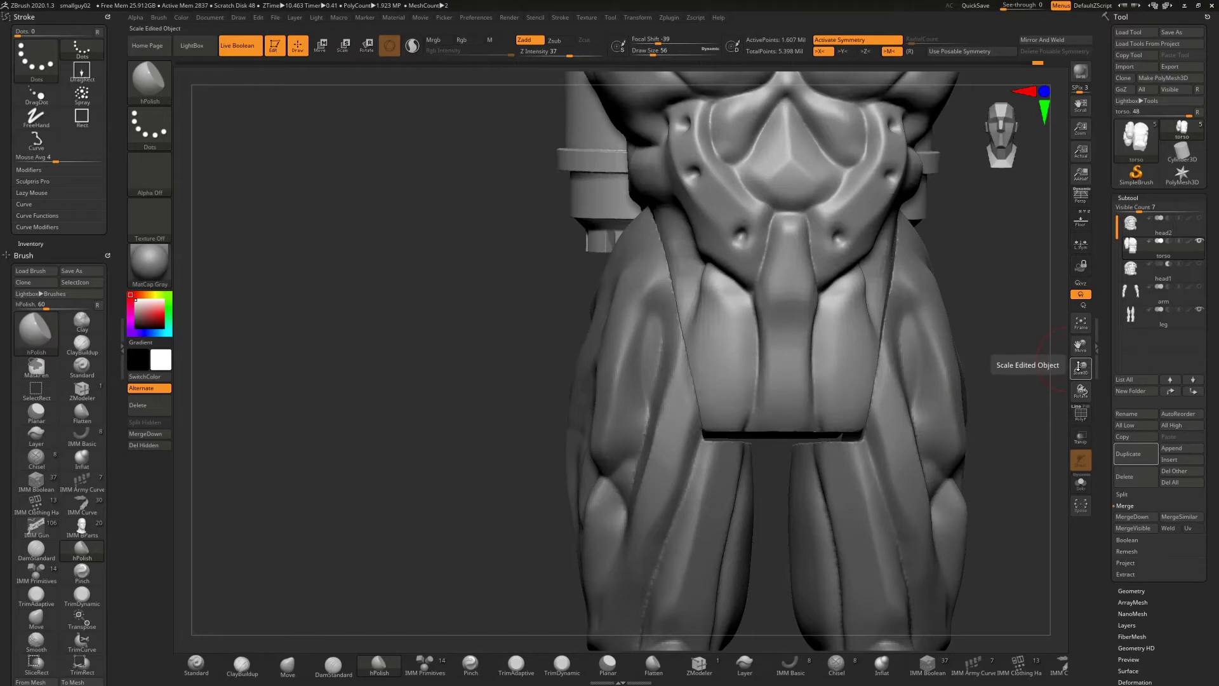
mouse_move(1148, 323)
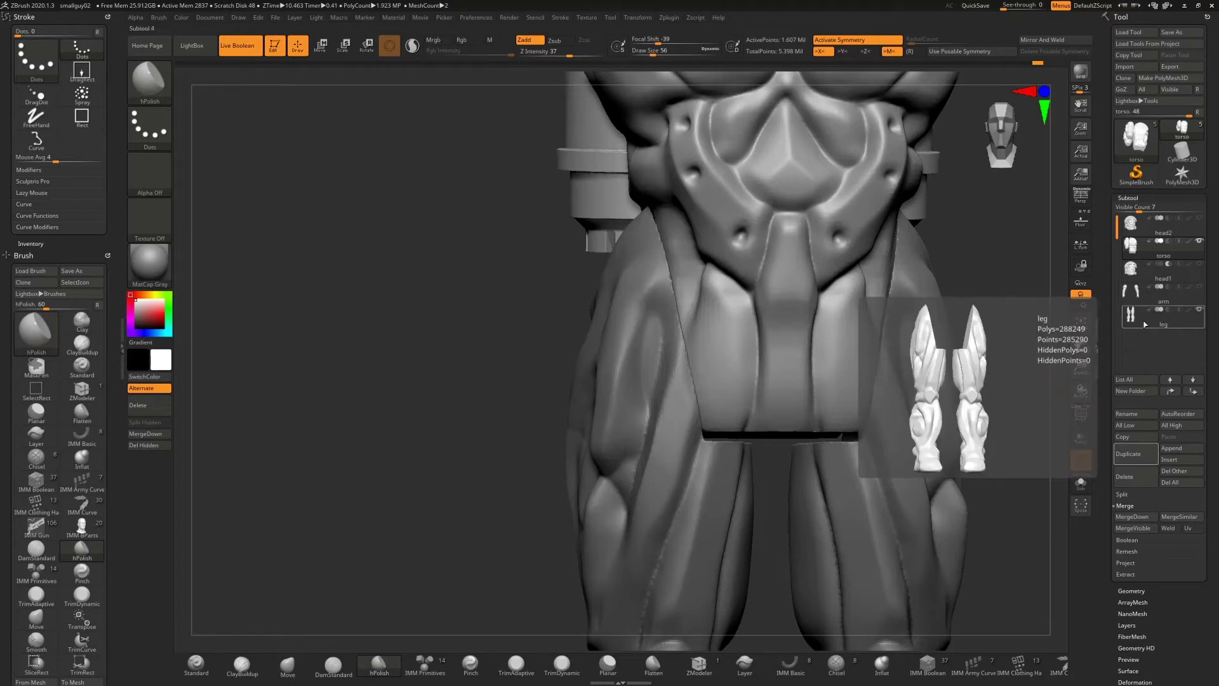
drag(981, 364, 1218, 350)
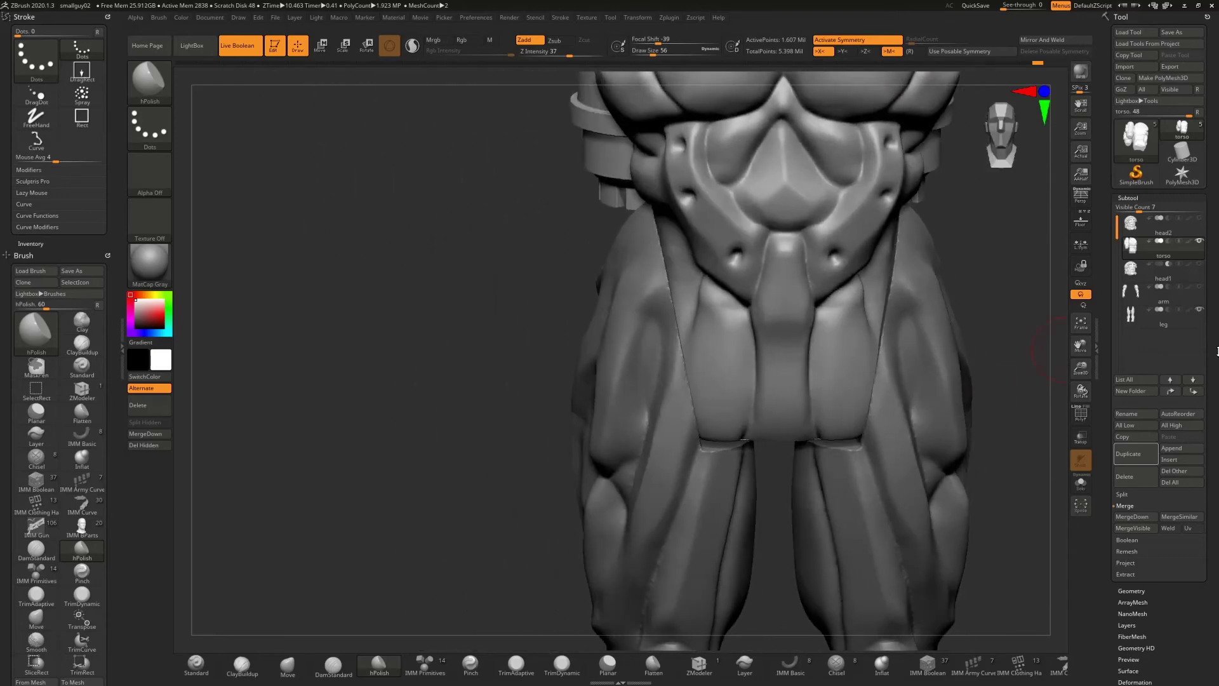
- Preview the leg subtraction again from the side, and return the leg subtool to additive mode
click(1170, 311)
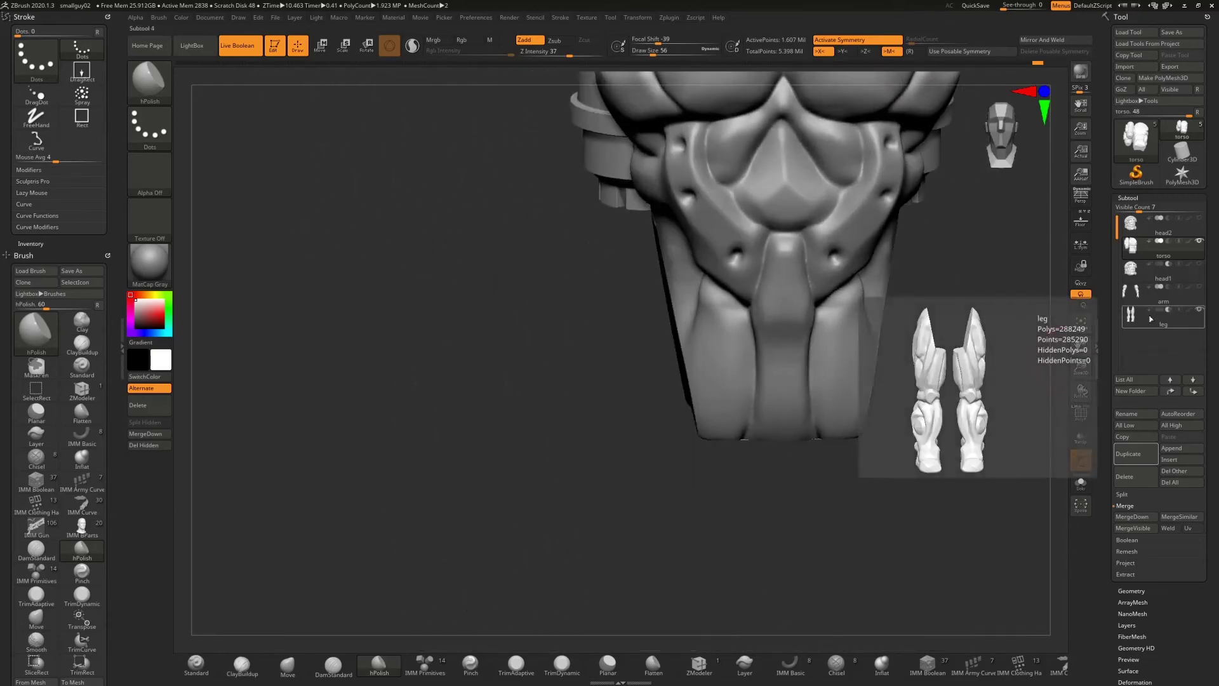
drag(925, 353, 966, 379)
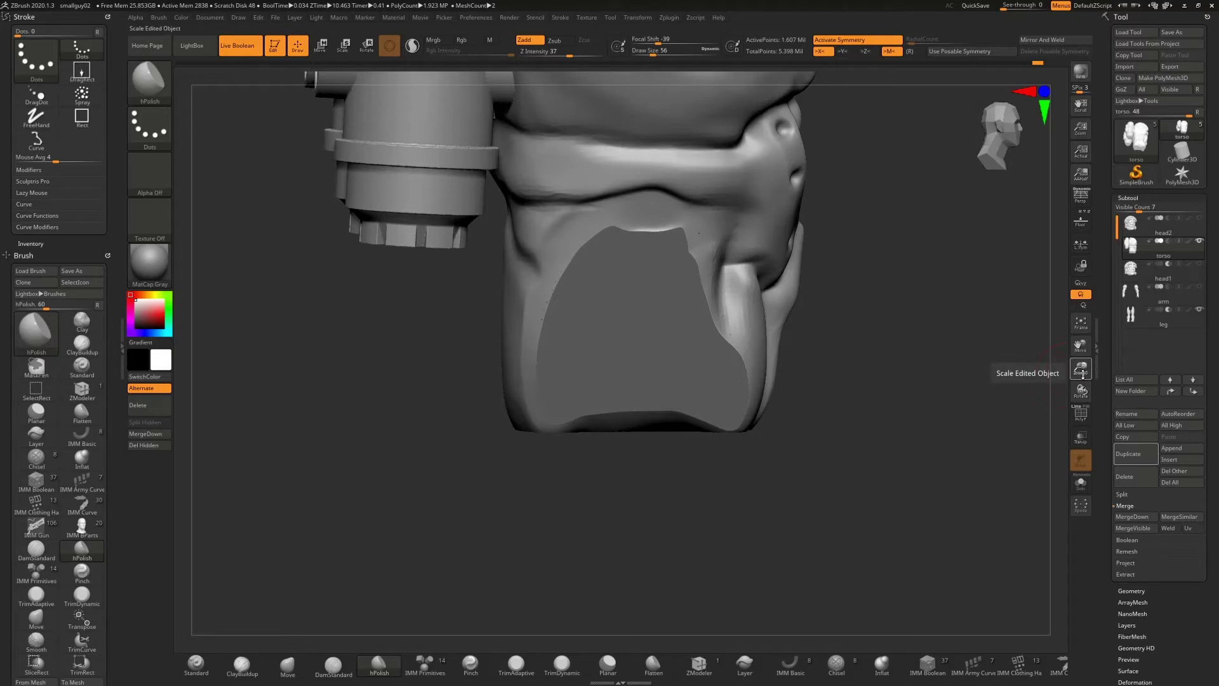
drag(946, 225, 935, 223)
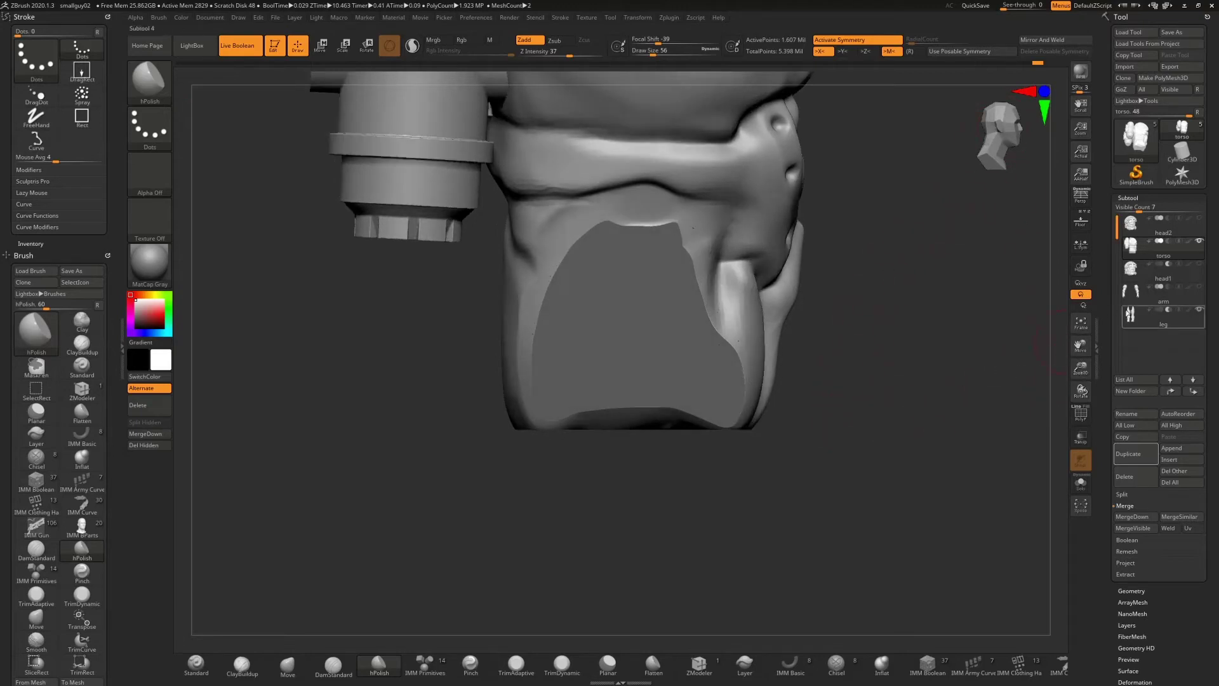
click(1160, 307)
drag(987, 336, 794, 359)
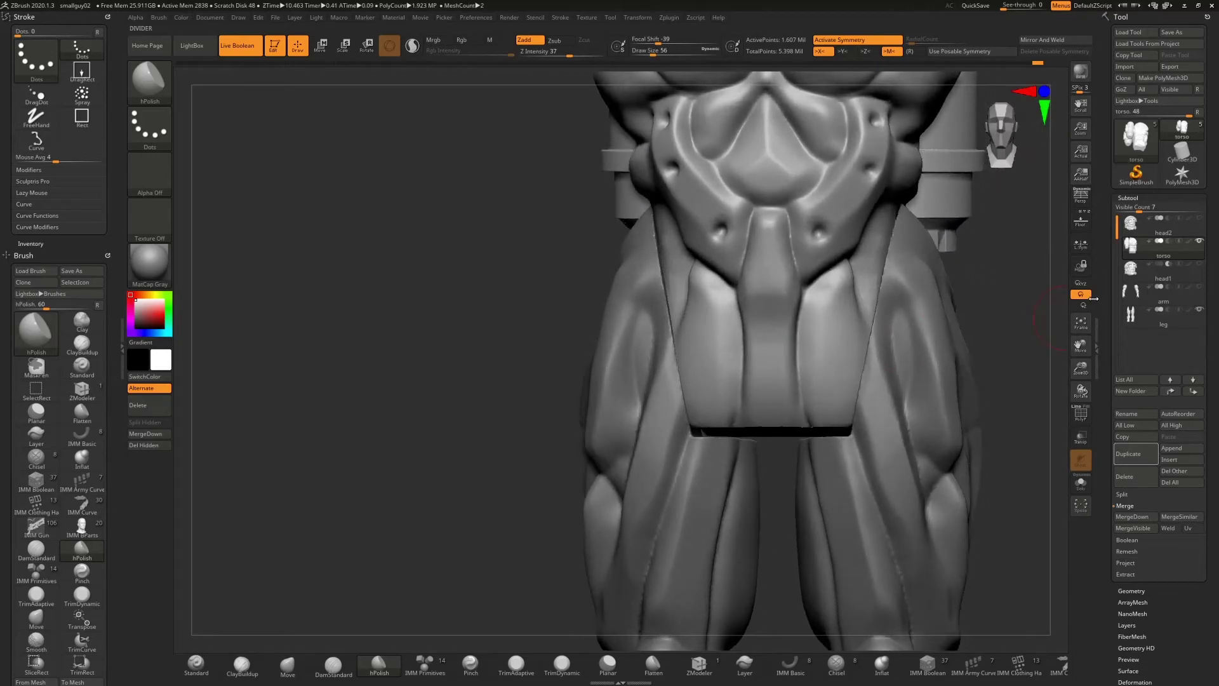
- Mask the lower end of the torso across the pelvis from the front view
click(1200, 242)
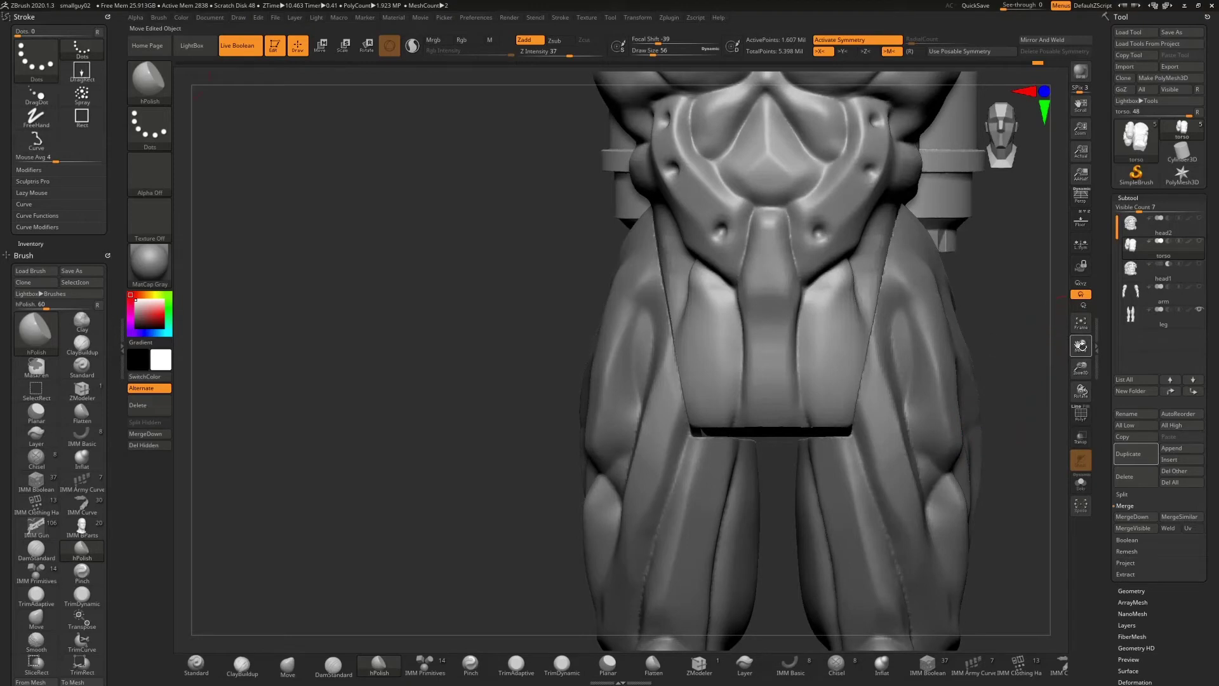
click(1002, 128)
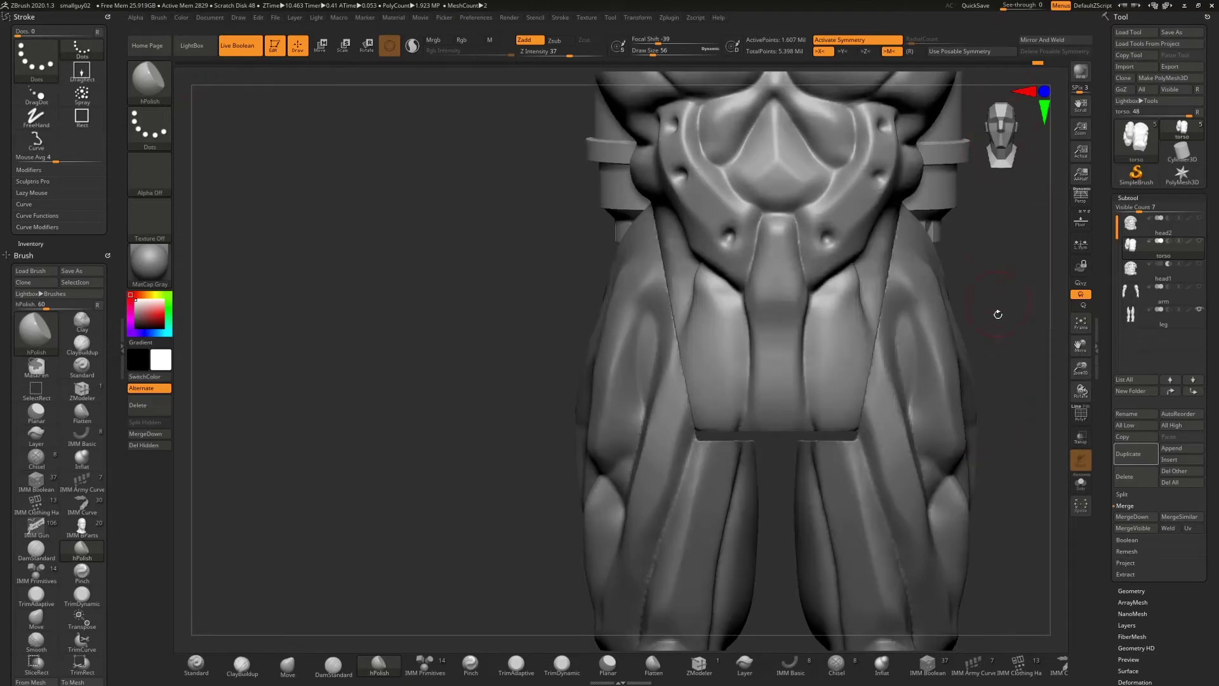
alt+drag(998, 314, 881, 321)
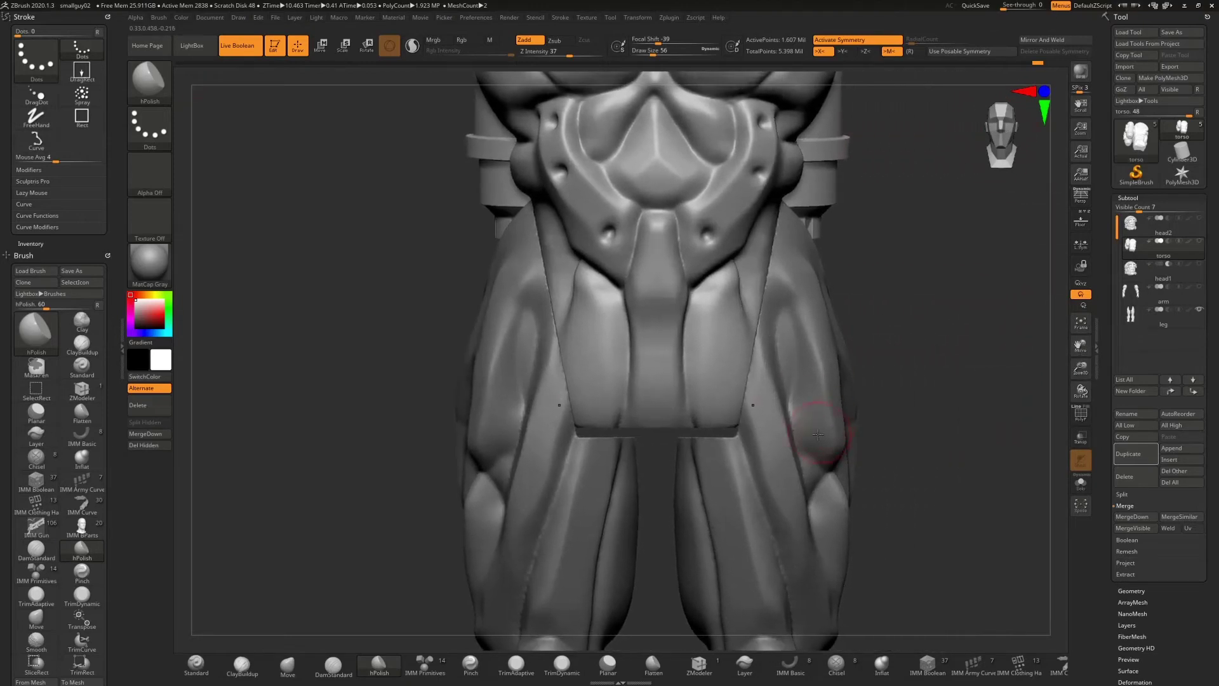
mouse_move(918, 504)
ctrl+mouse_down()
mouse_move(423, 321)
mouse_move(422, 354)
ctrl+mouse_up()
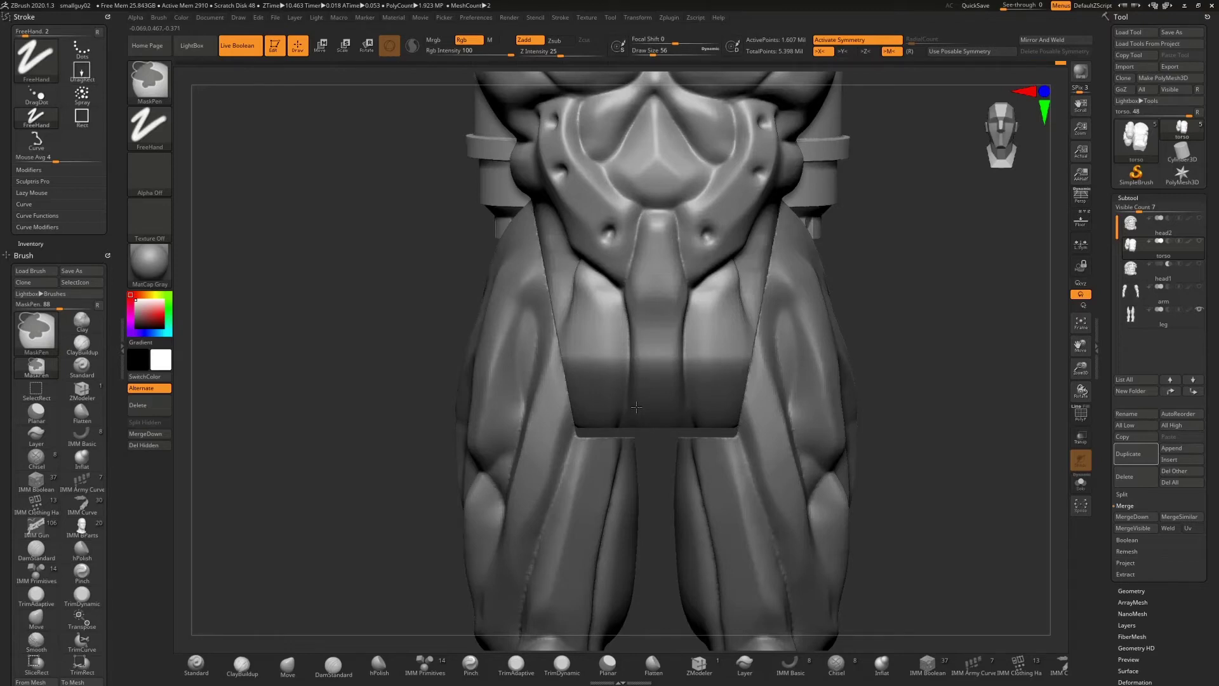
key(ctrl)
- Activate the Move gizmo and reposition it at the center of the torso's masked lower end
click(320, 53)
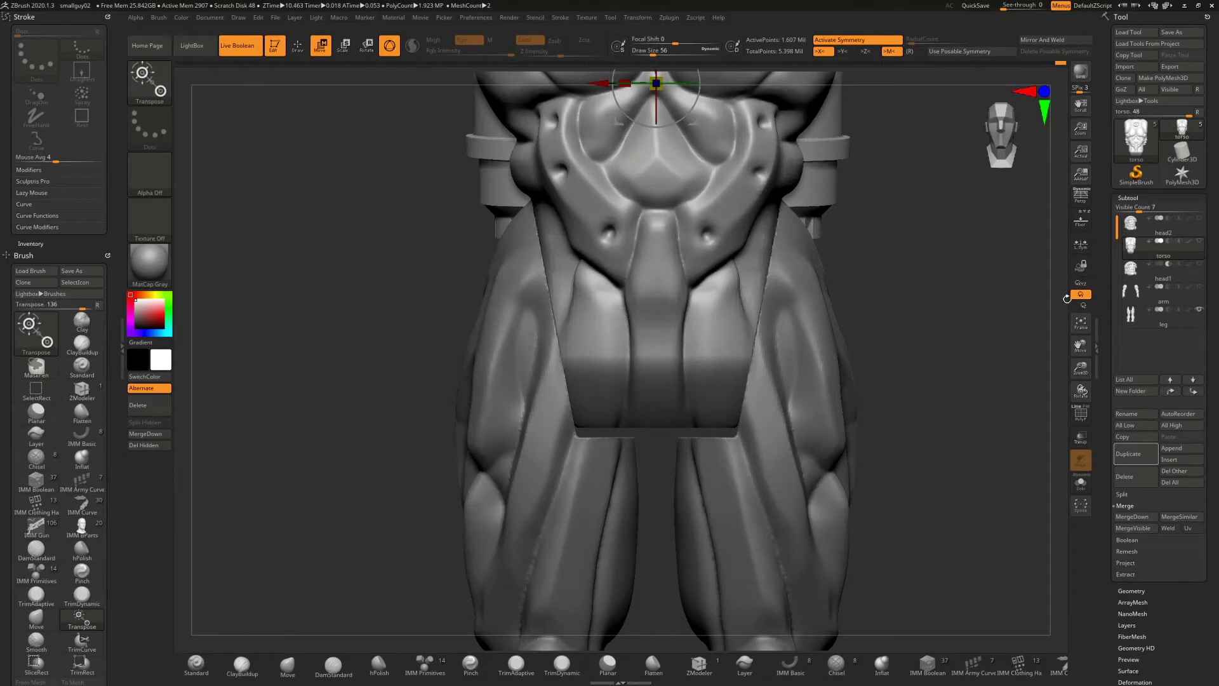
drag(1080, 346, 1081, 413)
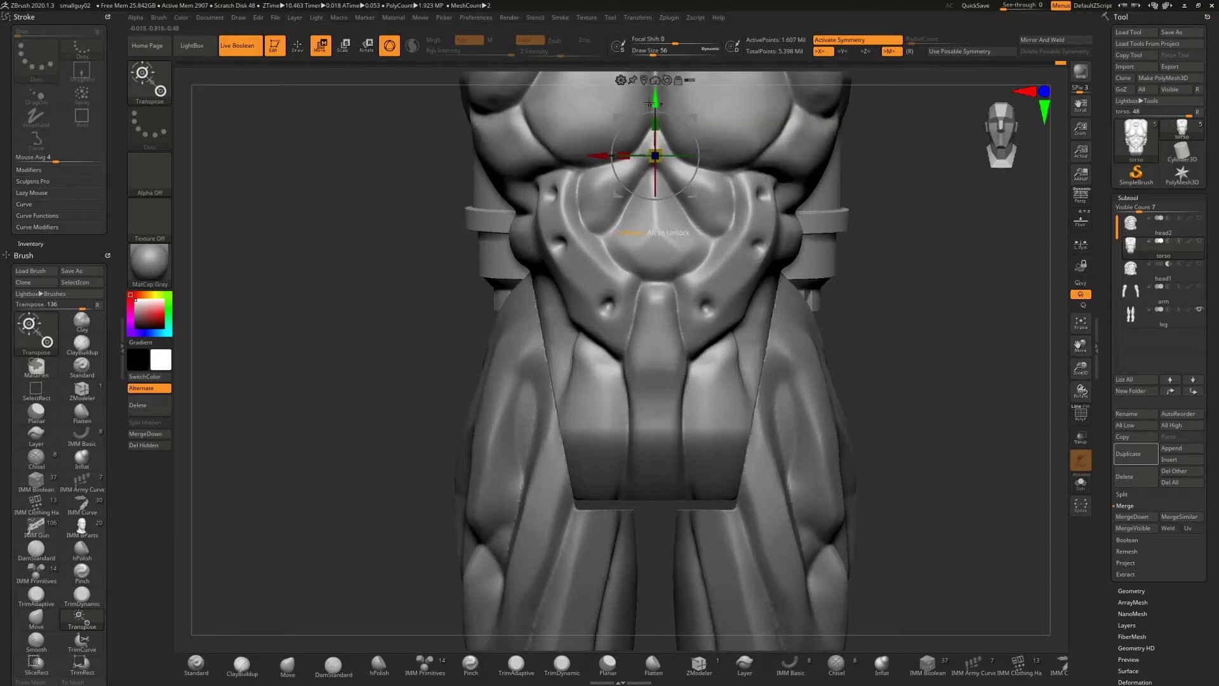
alt+drag(657, 97, 643, 398)
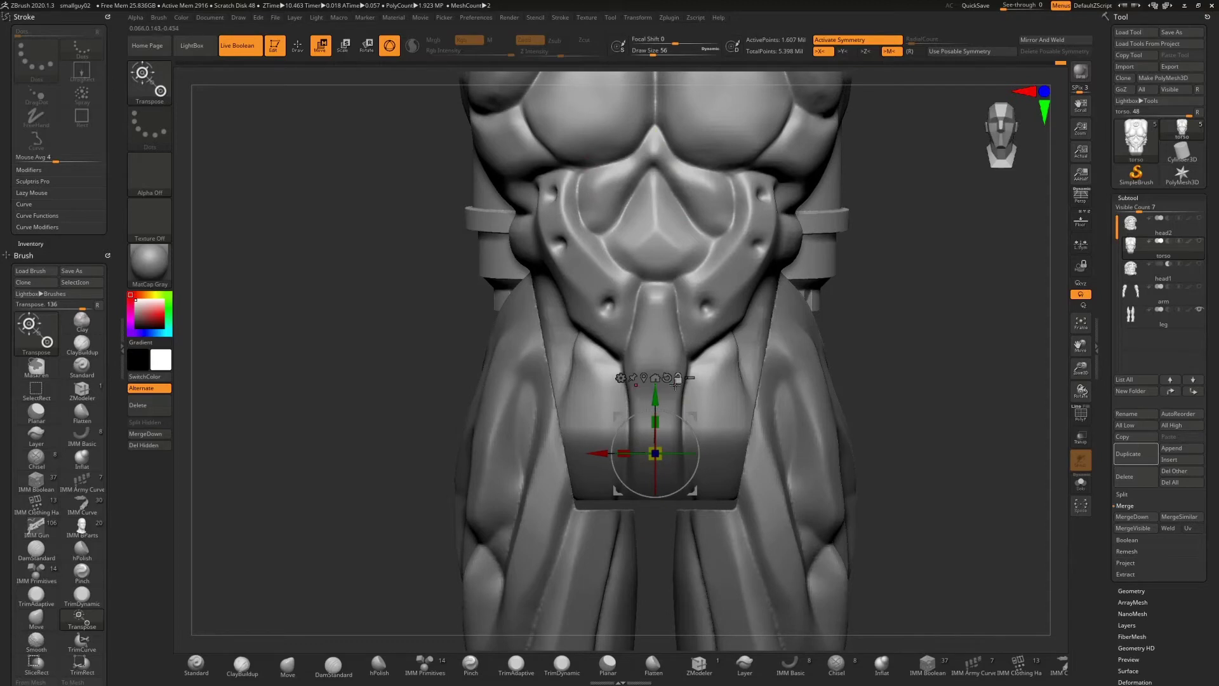
- Invert the mask and move the torso's lower end slightly upward with the gizmo
drag(655, 401, 655, 394)
key(ctrl+z)
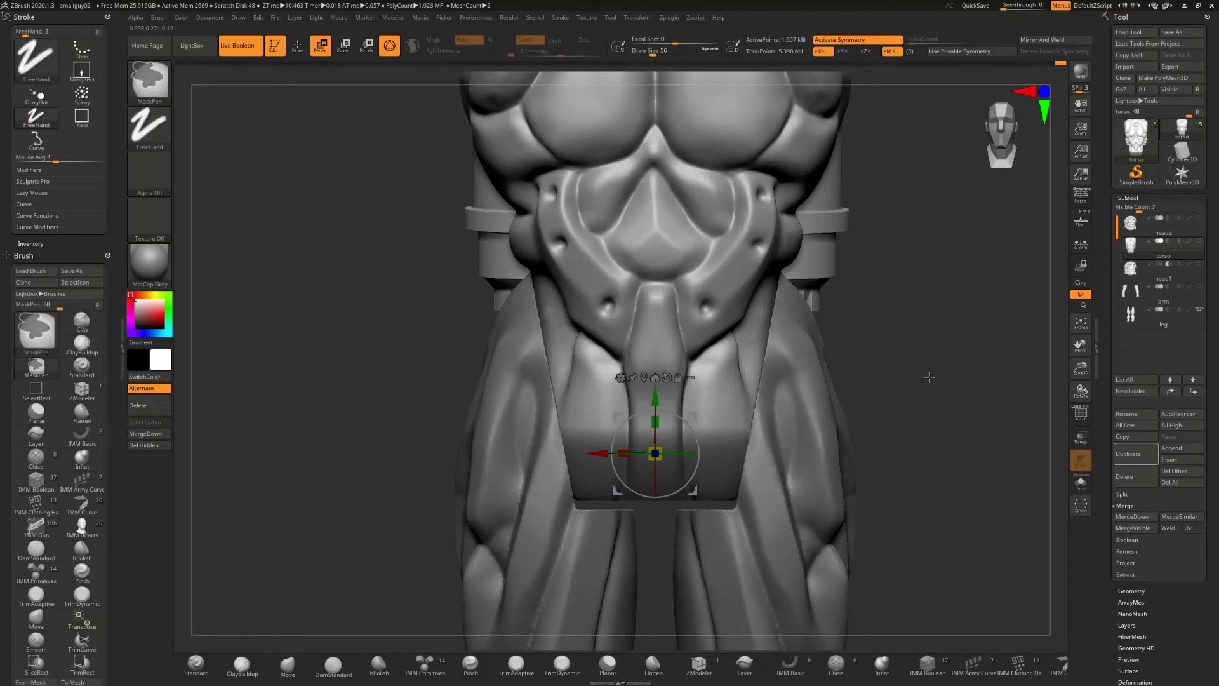
ctrl+click(774, 425)
mouse_move(654, 402)
mouse_down()
mouse_move(655, 389)
mouse_move(657, 399)
mouse_up()
drag(902, 389, 1031, 407)
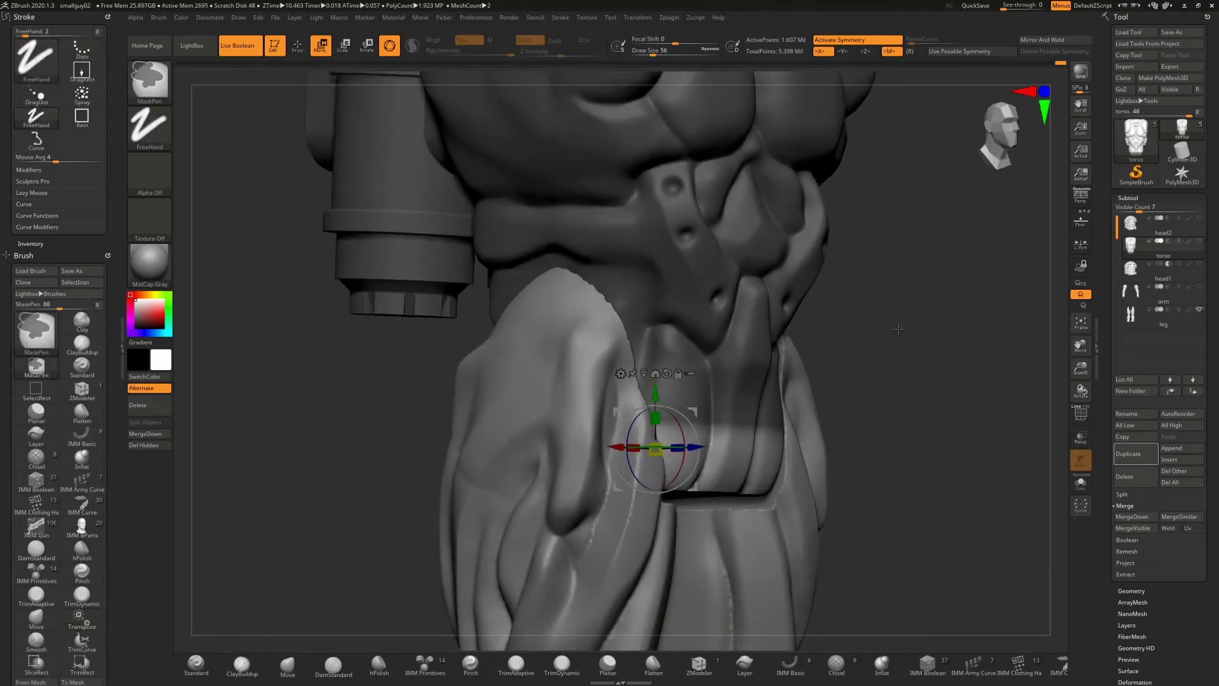
drag(982, 368, 978, 469)
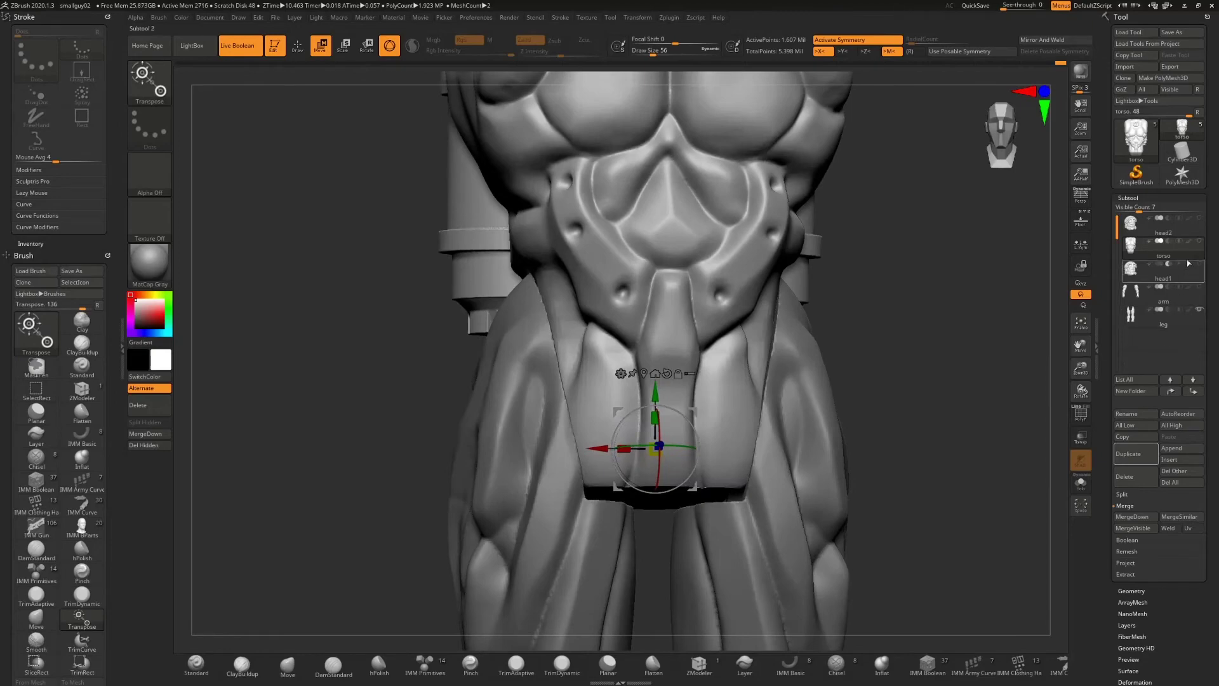
- Hide the leg subtool and view the torso's side and underside
click(1201, 309)
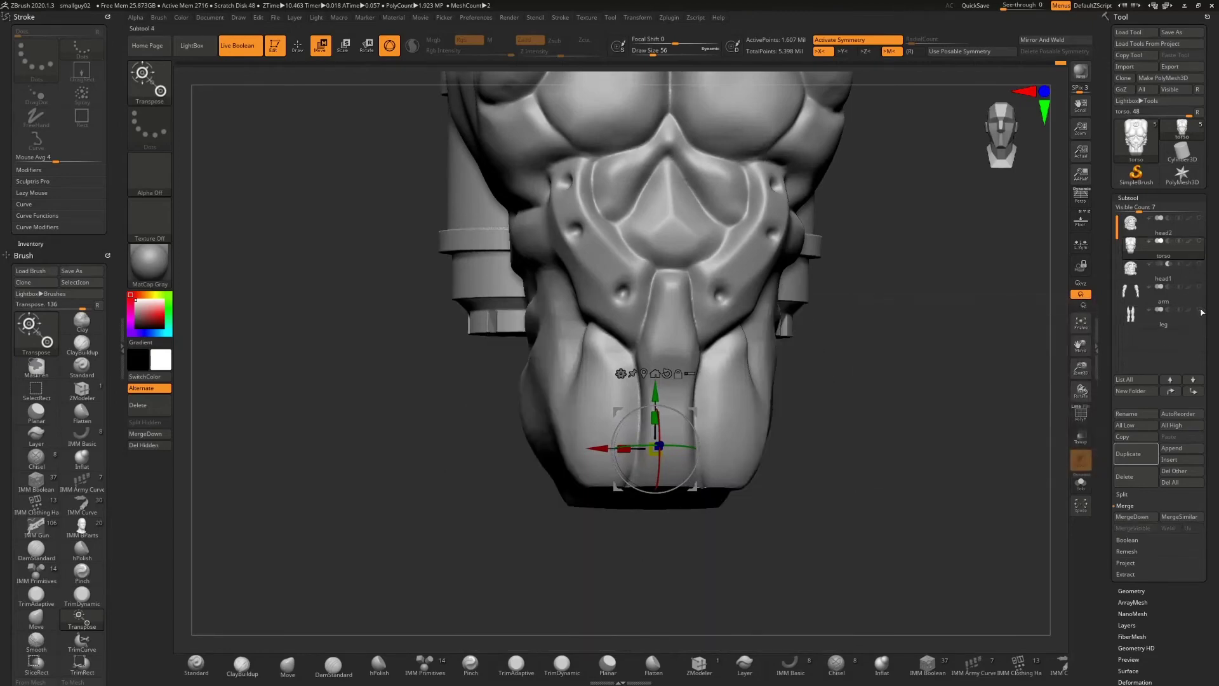
drag(890, 398, 918, 361)
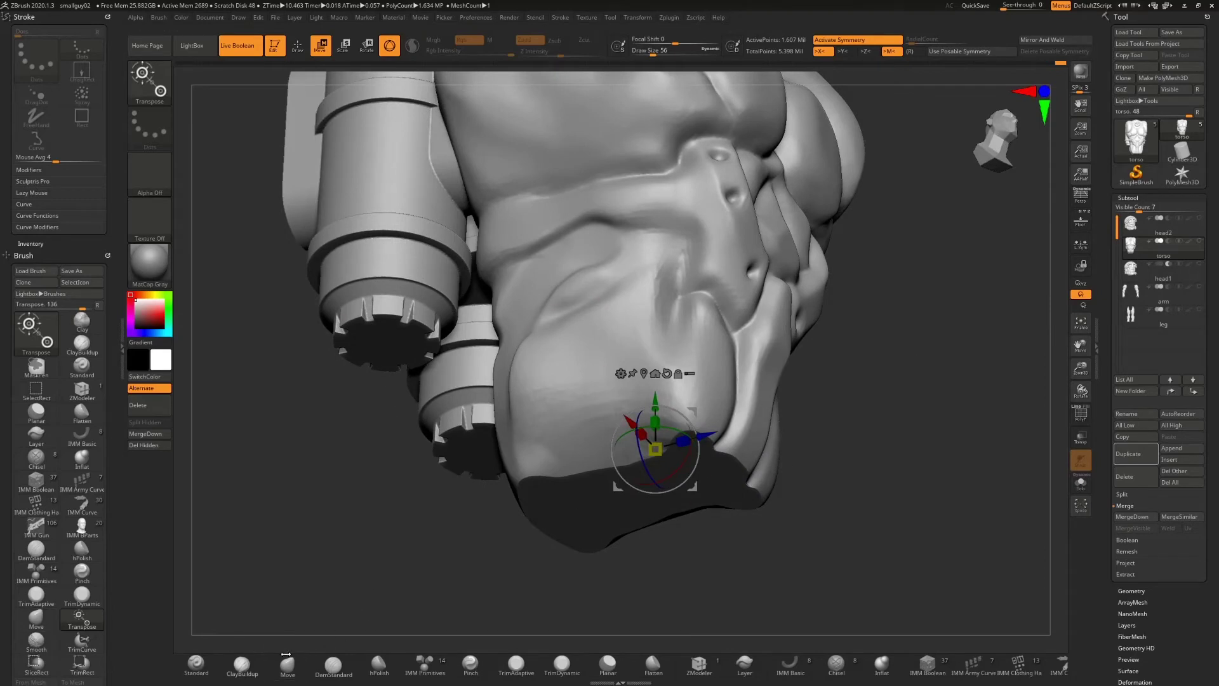
- Switch to the Move brush and smooth the cut edge around the torso's flat underside from the side and from below
click(289, 667)
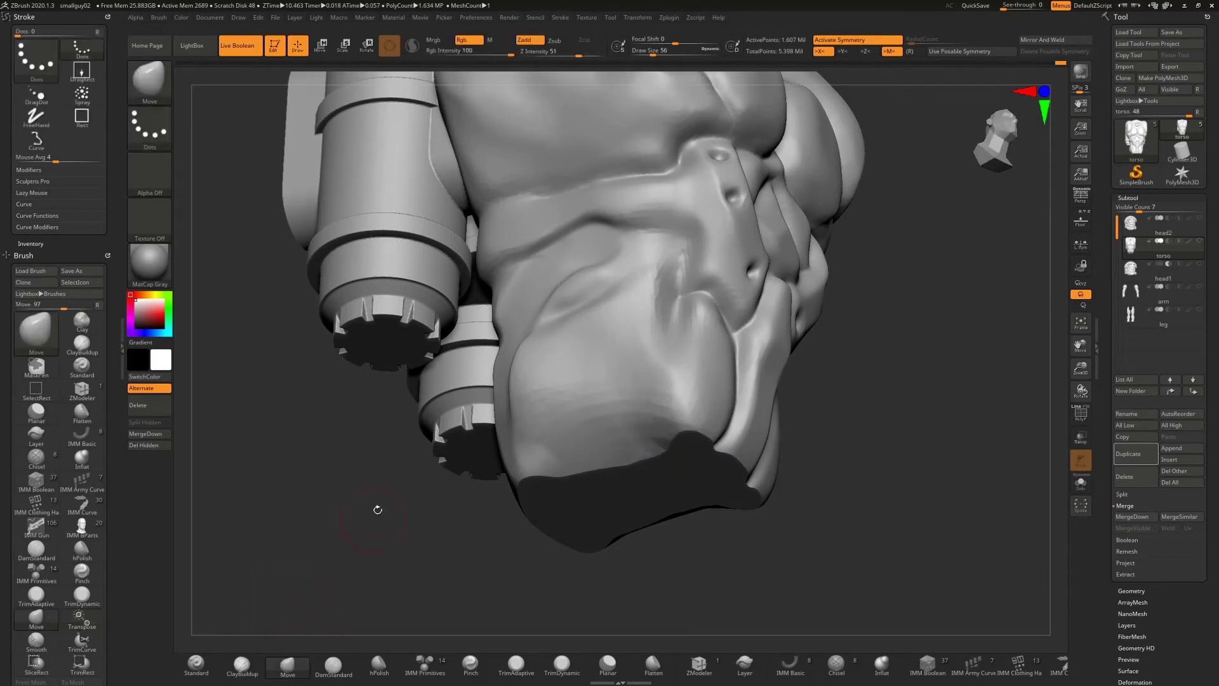
key(shift)
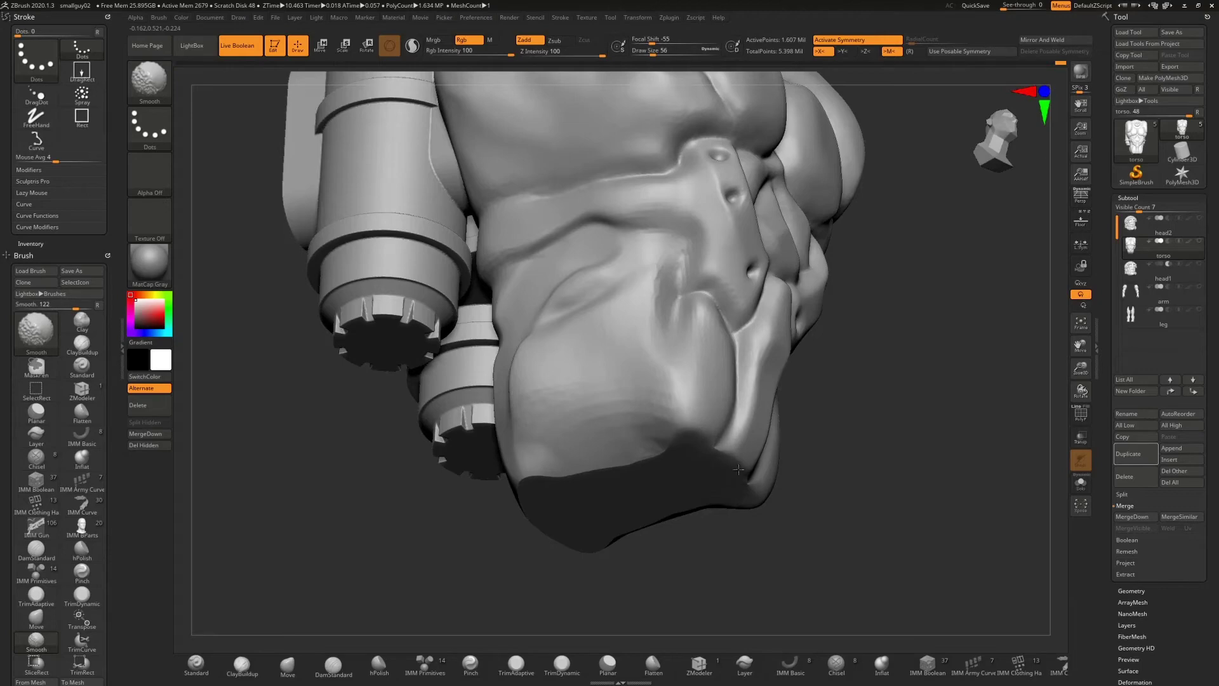
mouse_move(869, 391)
mouse_down()
mouse_move(878, 421)
mouse_move(827, 326)
mouse_move(806, 413)
mouse_up()
key(shift)
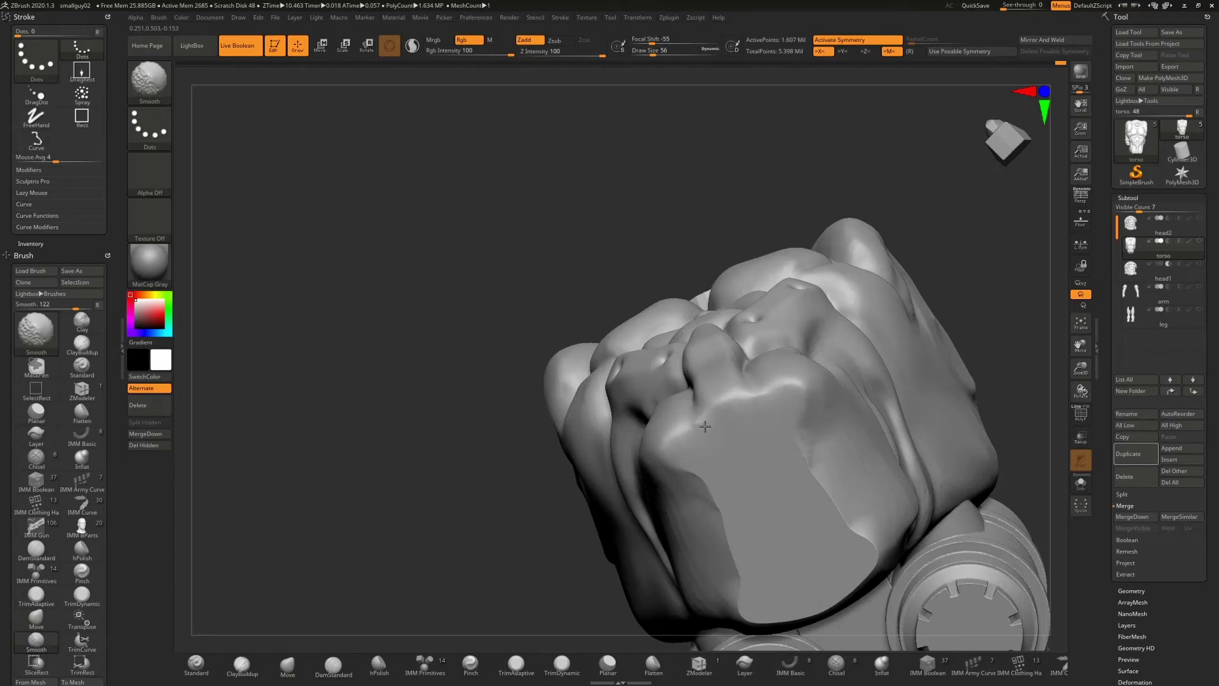
shift+drag(705, 426, 743, 428)
mouse_move(510, 501)
mouse_down()
mouse_move(555, 536)
mouse_move(585, 590)
mouse_move(576, 574)
mouse_up()
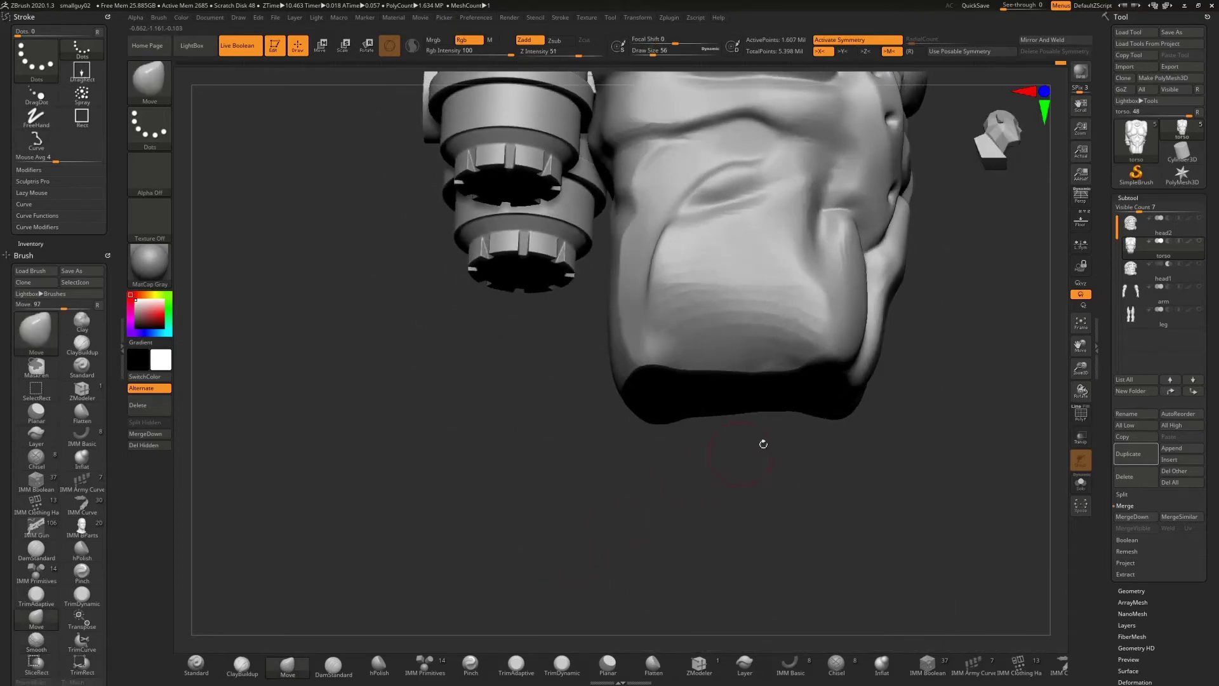
- Enlarge the brush to a draw size of 207 and smooth the pelvis's side surface and lower edge, front and back
mouse_move(763, 444)
mouse_down()
mouse_move(876, 407)
mouse_move(912, 353)
mouse_move(813, 390)
mouse_move(856, 380)
mouse_up()
key(s)
shift+drag(699, 429, 687, 398)
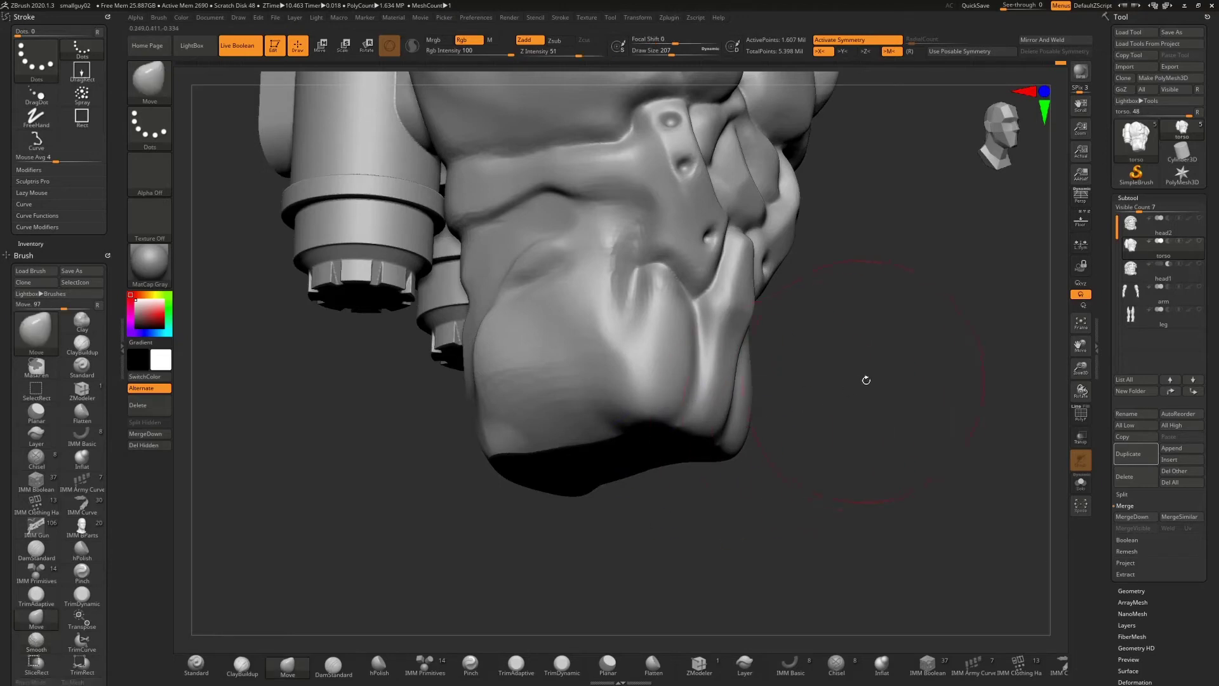
mouse_move(866, 379)
mouse_down()
mouse_move(683, 350)
mouse_move(527, 366)
mouse_up()
shift+drag(676, 390, 667, 386)
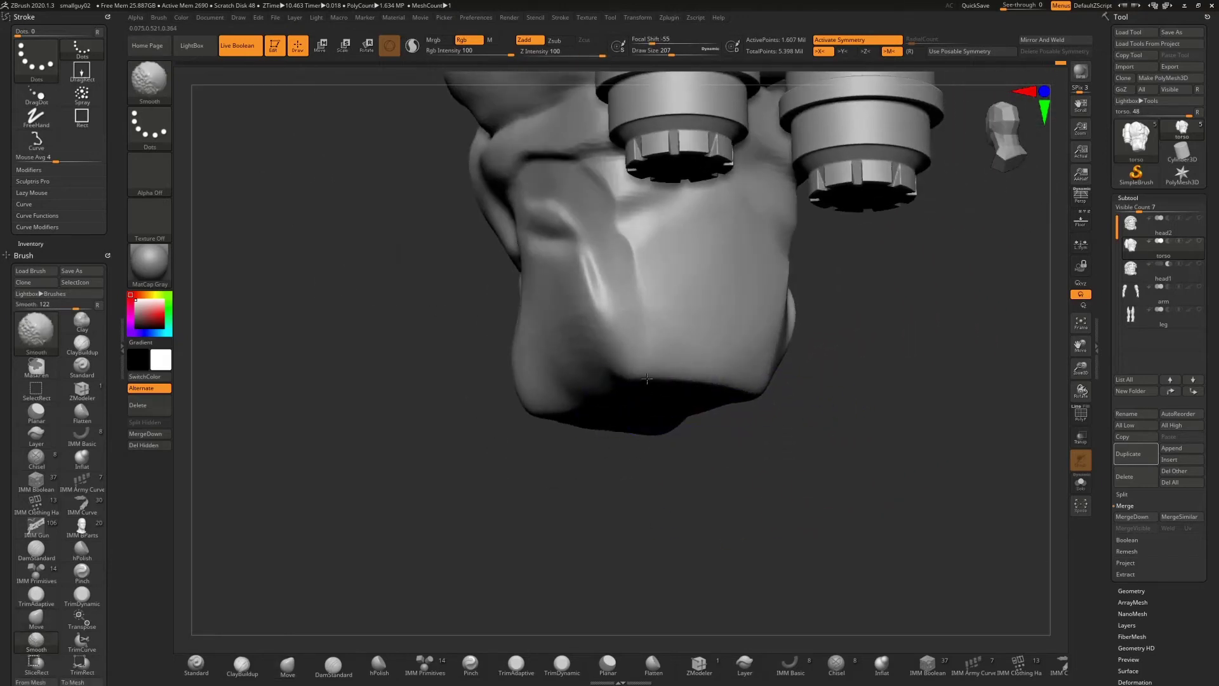
drag(768, 463, 702, 412)
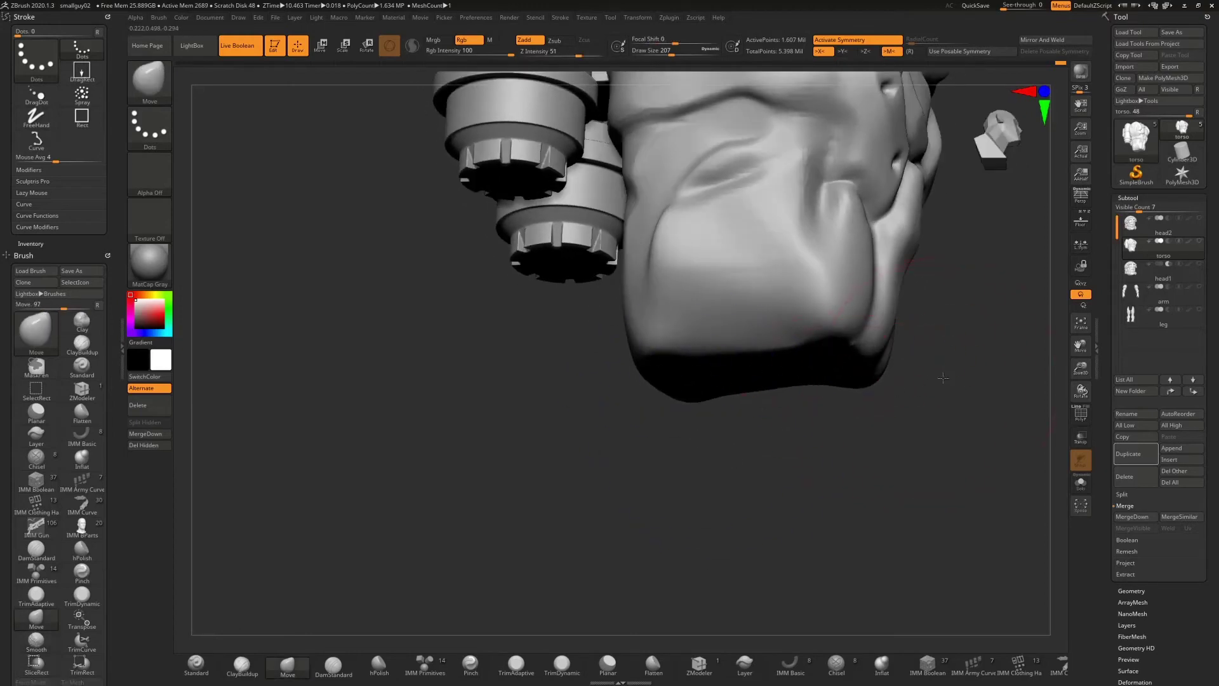
- Set the leg subtool to subtract and show it to check the Live Boolean leg cut in the pelvis
alt+drag(963, 375, 797, 416)
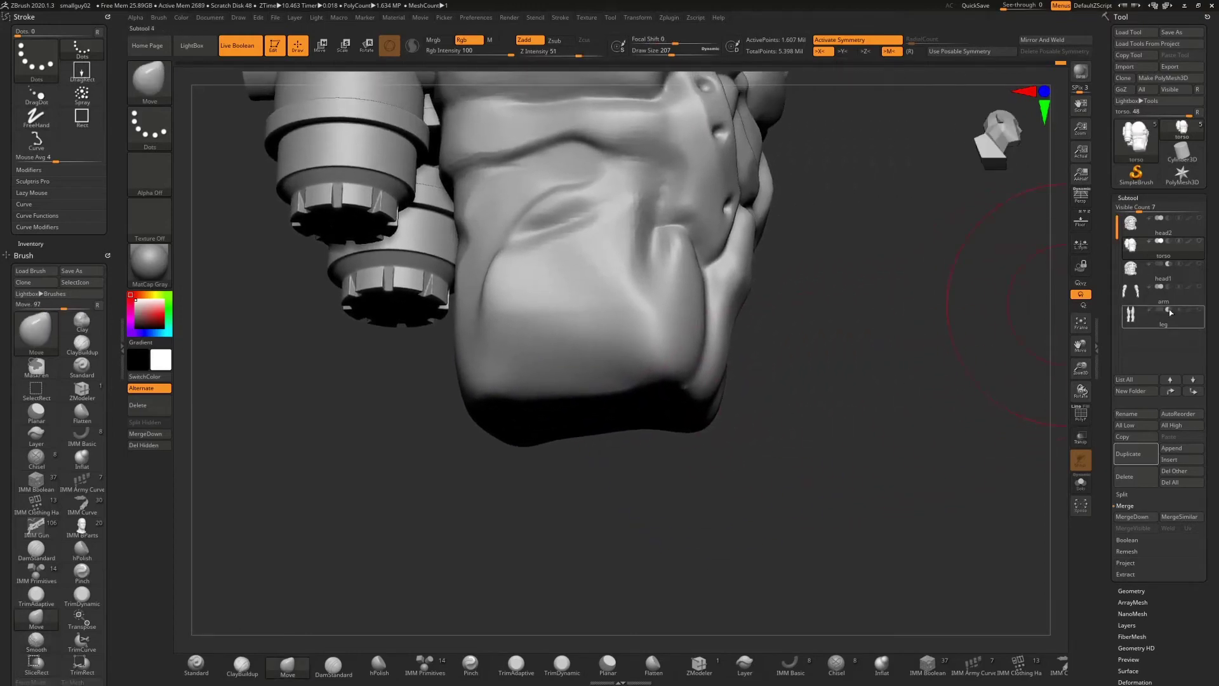
click(1174, 290)
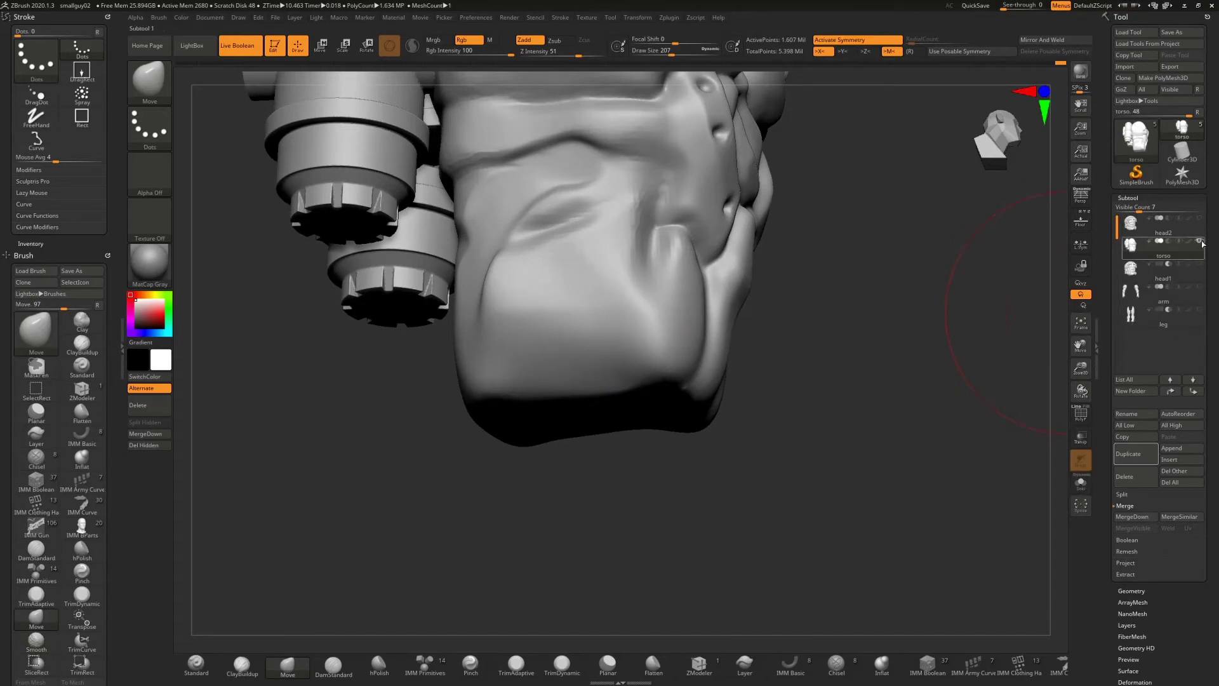
click(1200, 309)
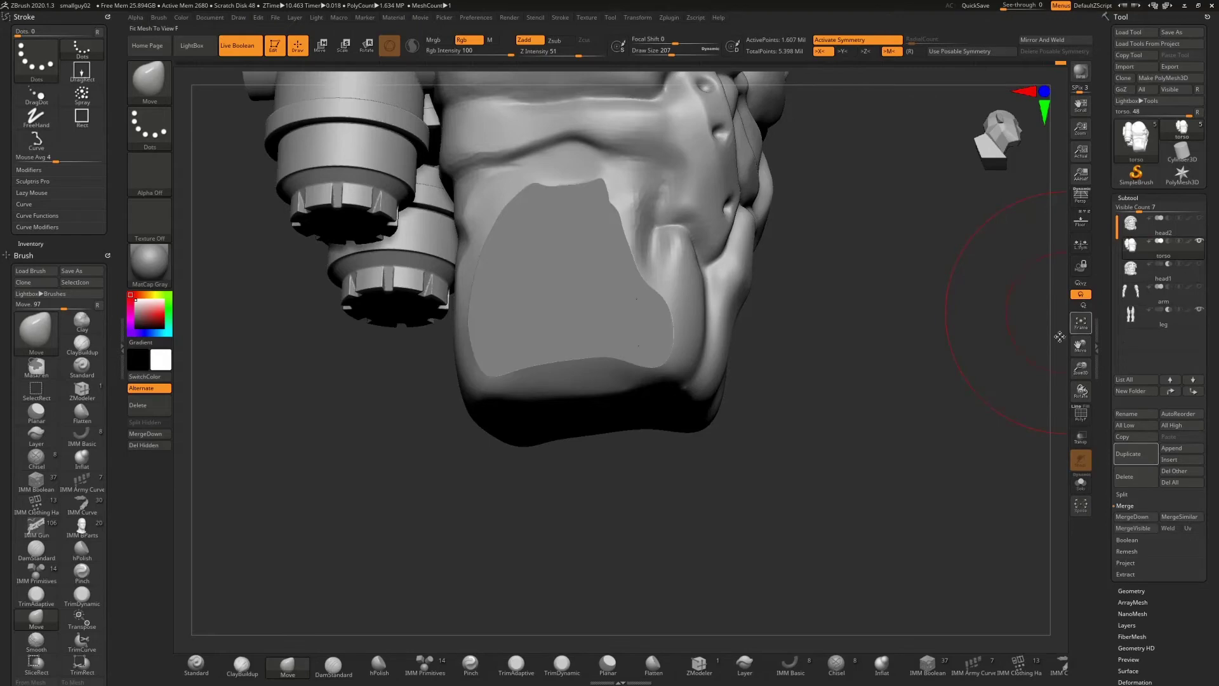
drag(1059, 337, 912, 375)
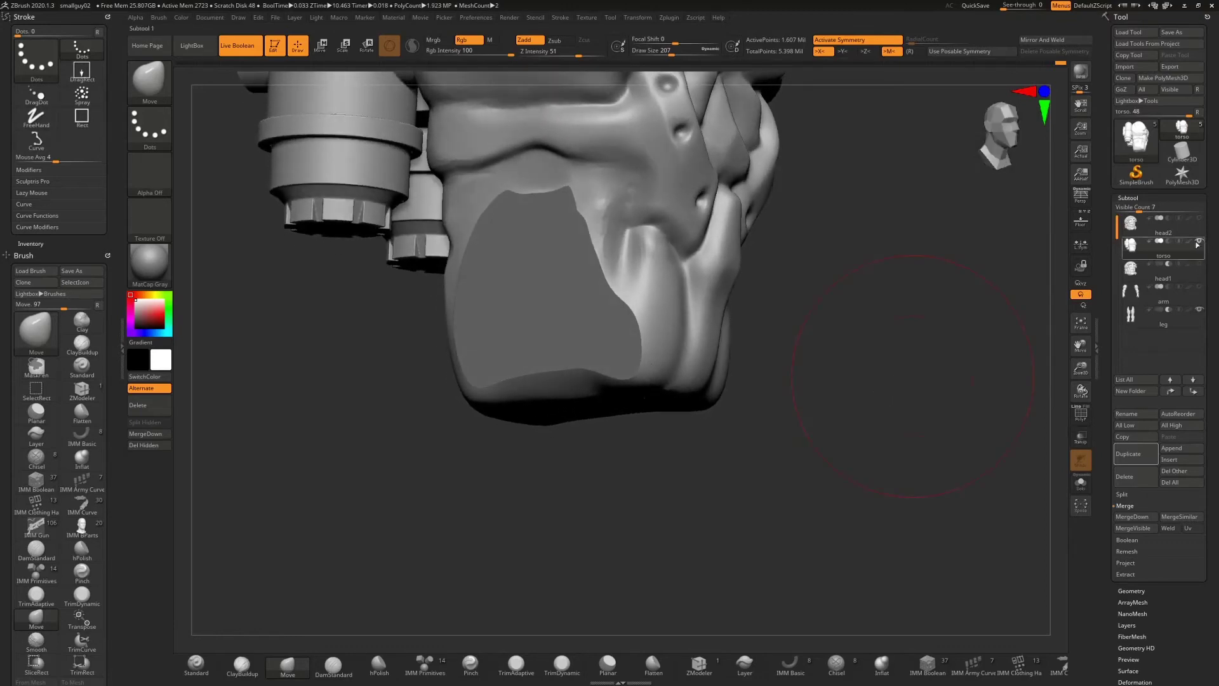
mouse_move(1197, 245)
mouse_move(1200, 311)
drag(1081, 370, 1031, 298)
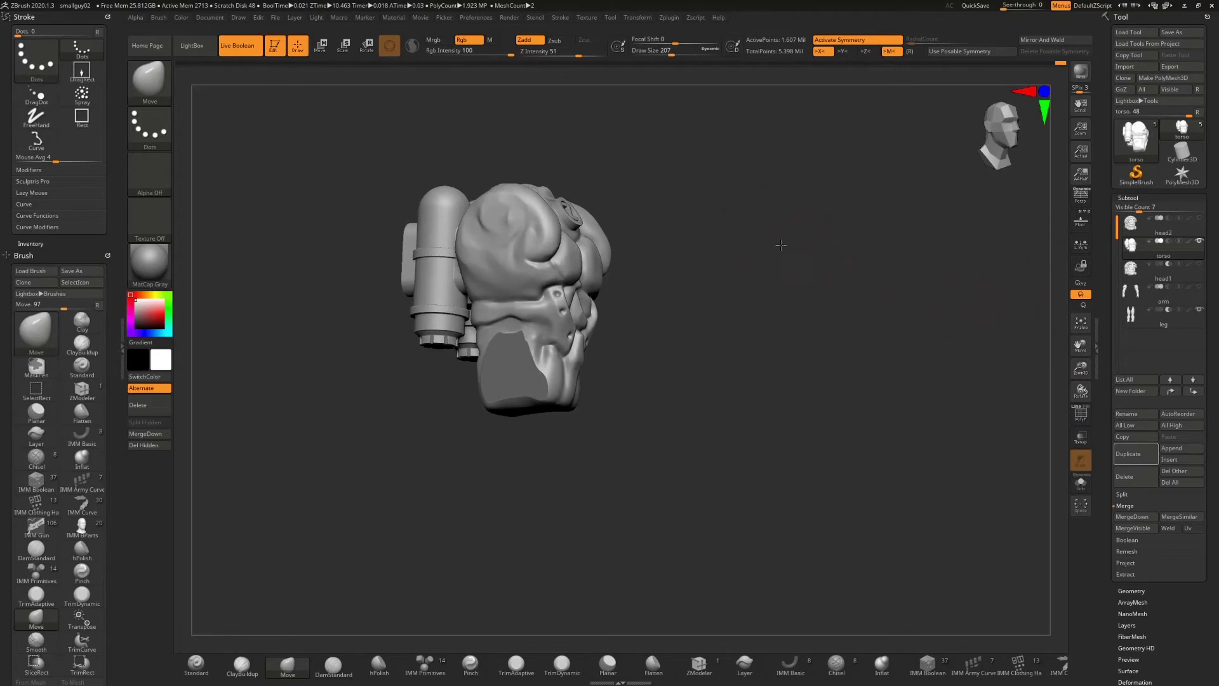
- Set the arm subtool to subtract and show the arm and head1 subtools to cut the torso's shoulders and neck
mouse_move(1199, 287)
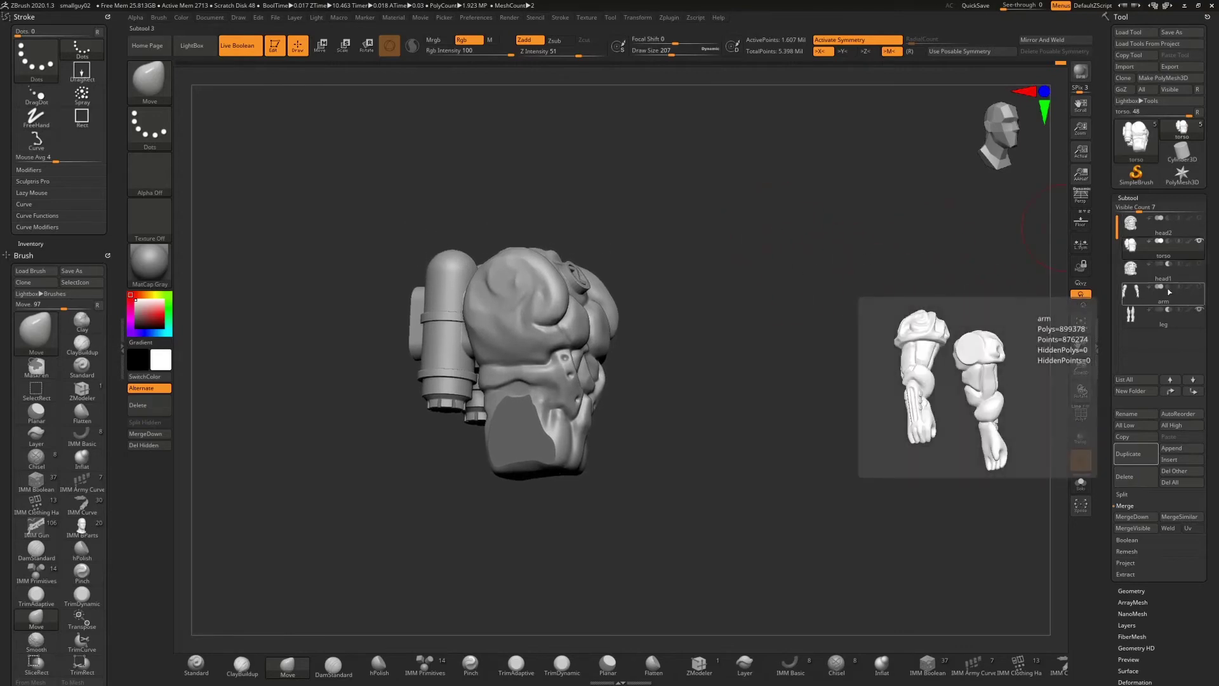
click(1204, 277)
drag(959, 275, 776, 303)
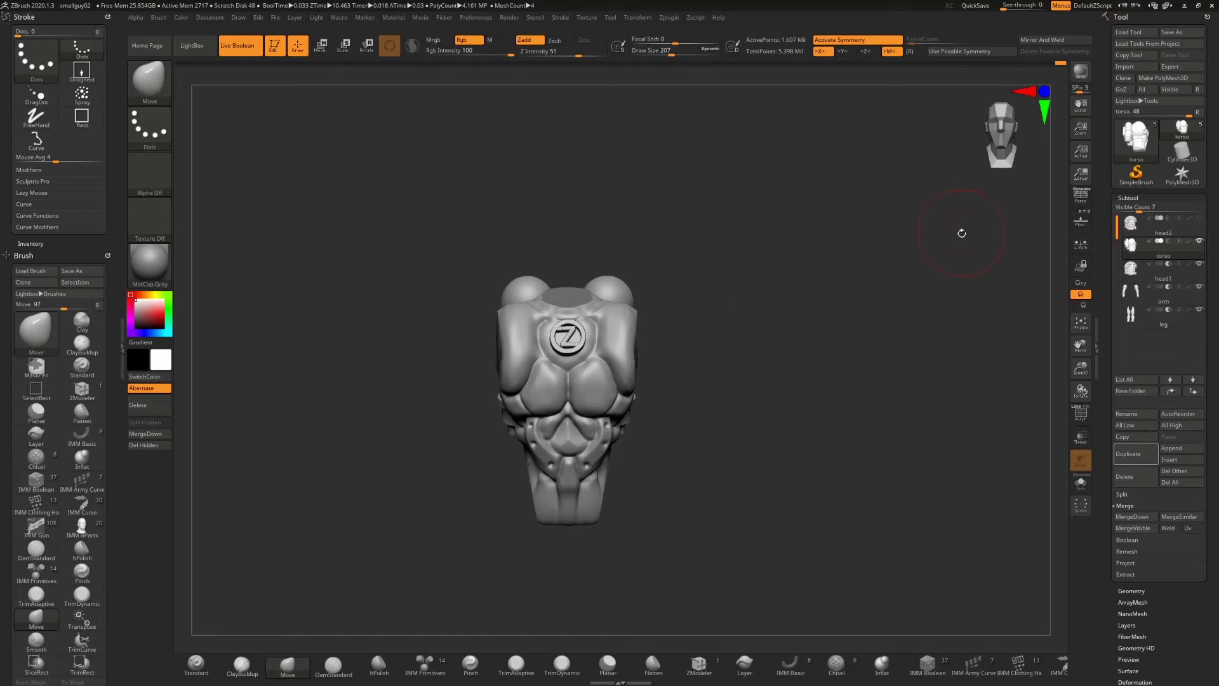
drag(821, 335, 830, 333)
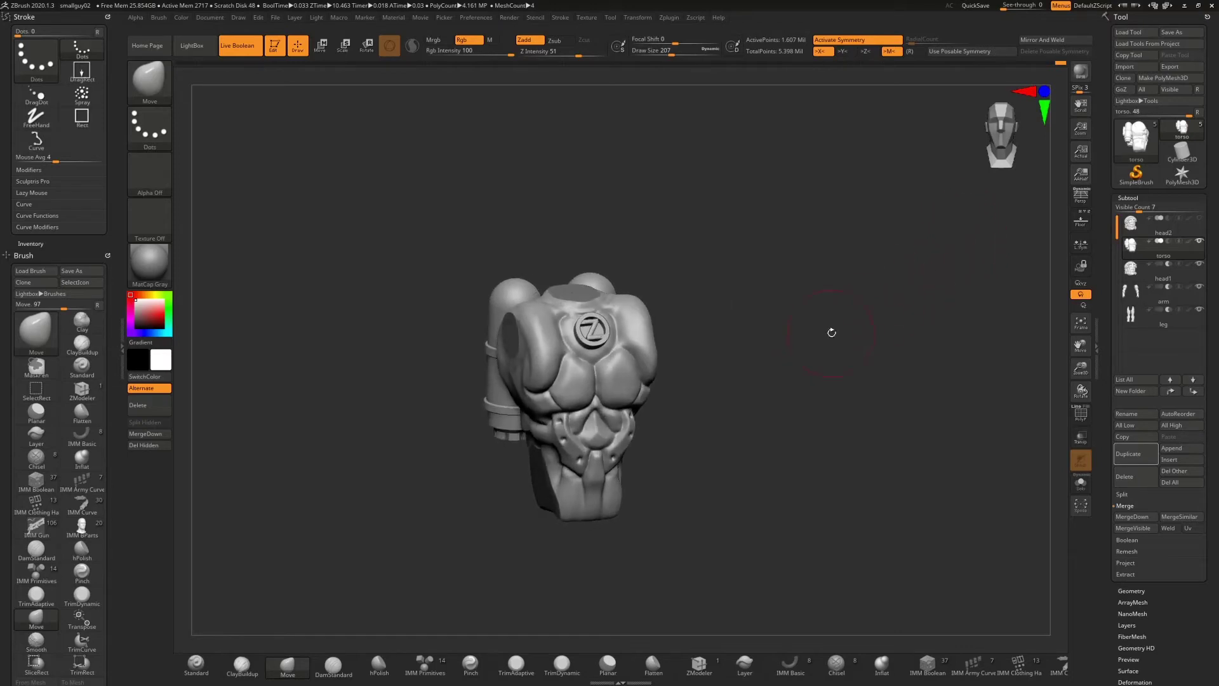
- Delete the head2 subtool
mouse_move(1142, 231)
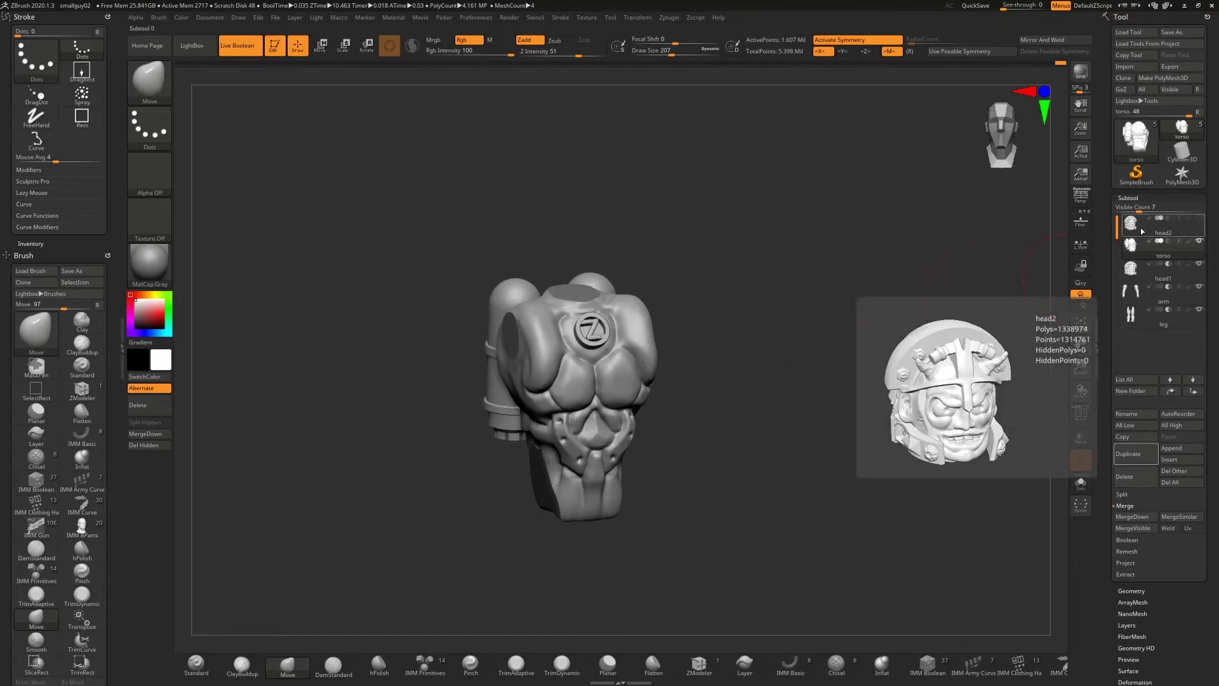
mouse_move(1147, 317)
click(1135, 231)
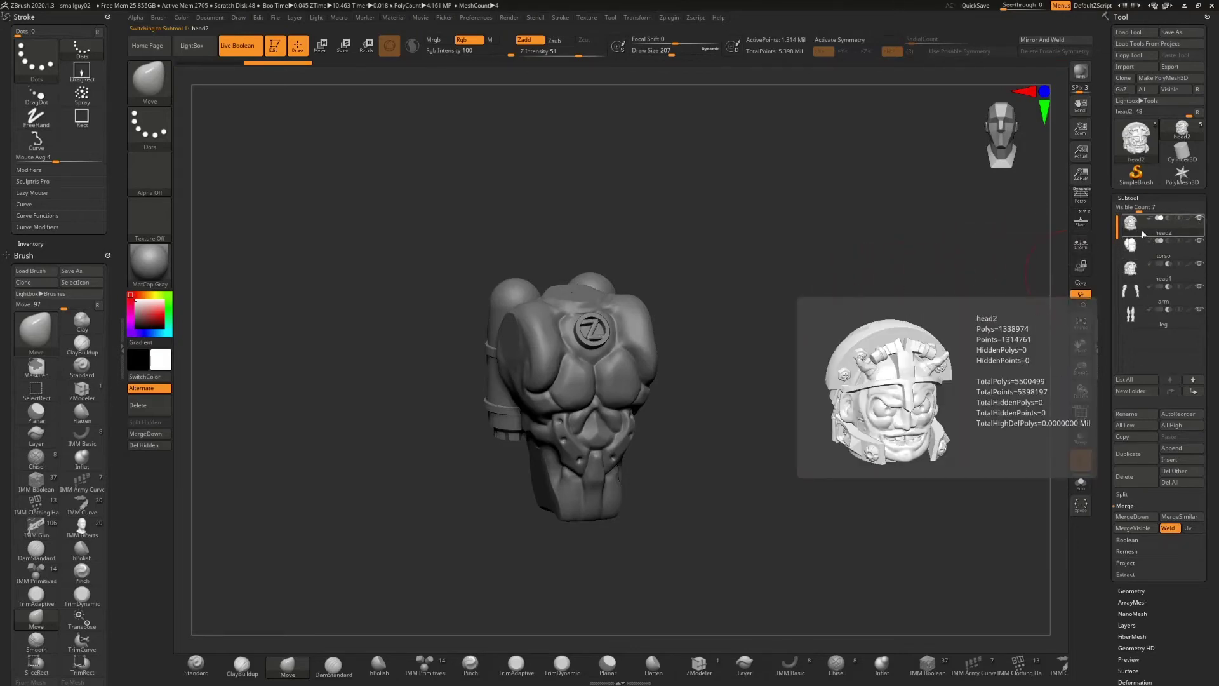
mouse_move(1143, 233)
click(1141, 470)
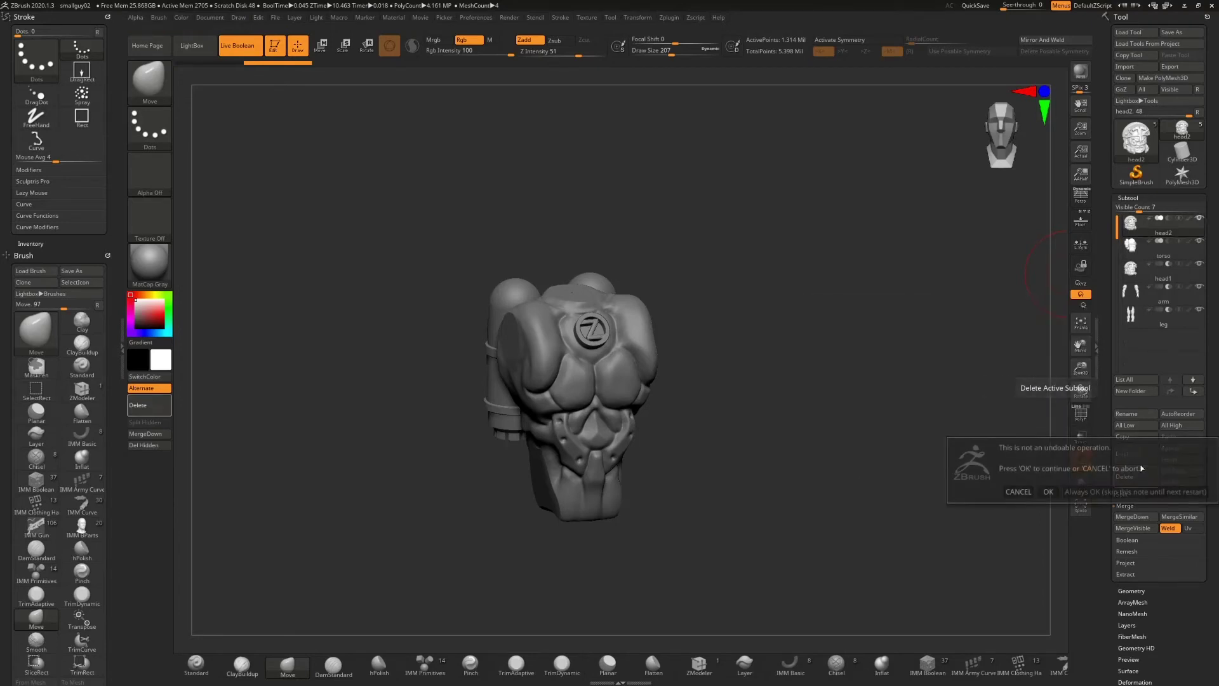
click(1049, 491)
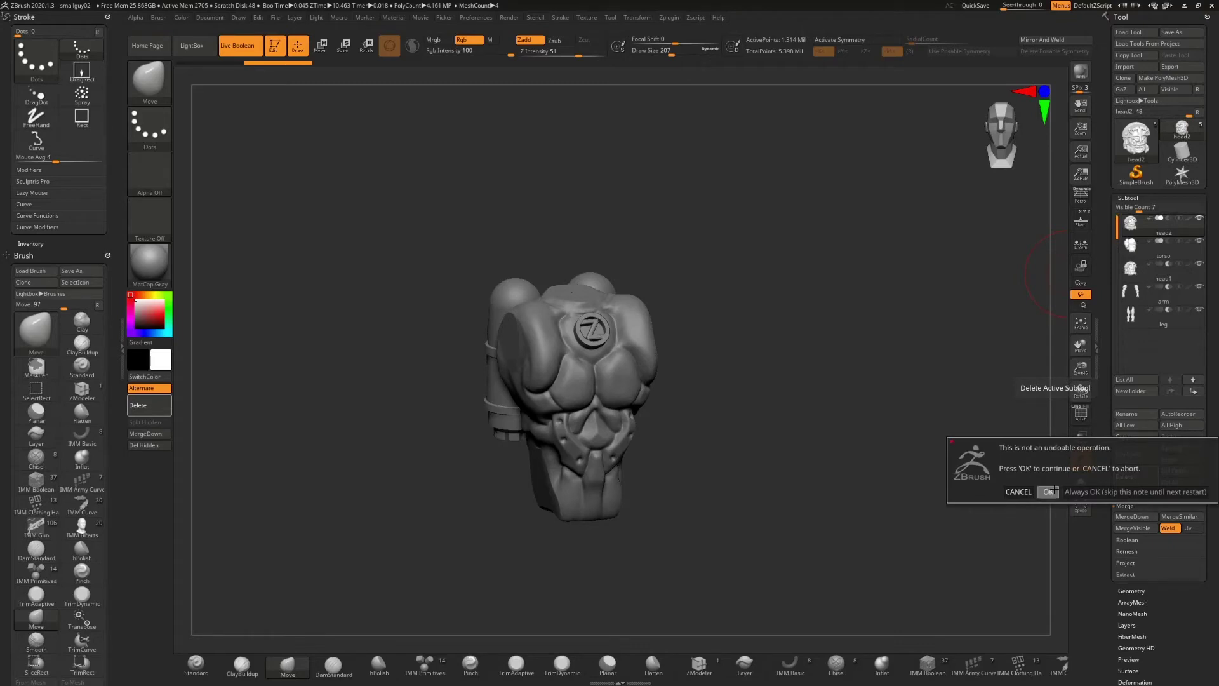
- Duplicate the head1, arm and leg subtools as additive copies
click(1147, 251)
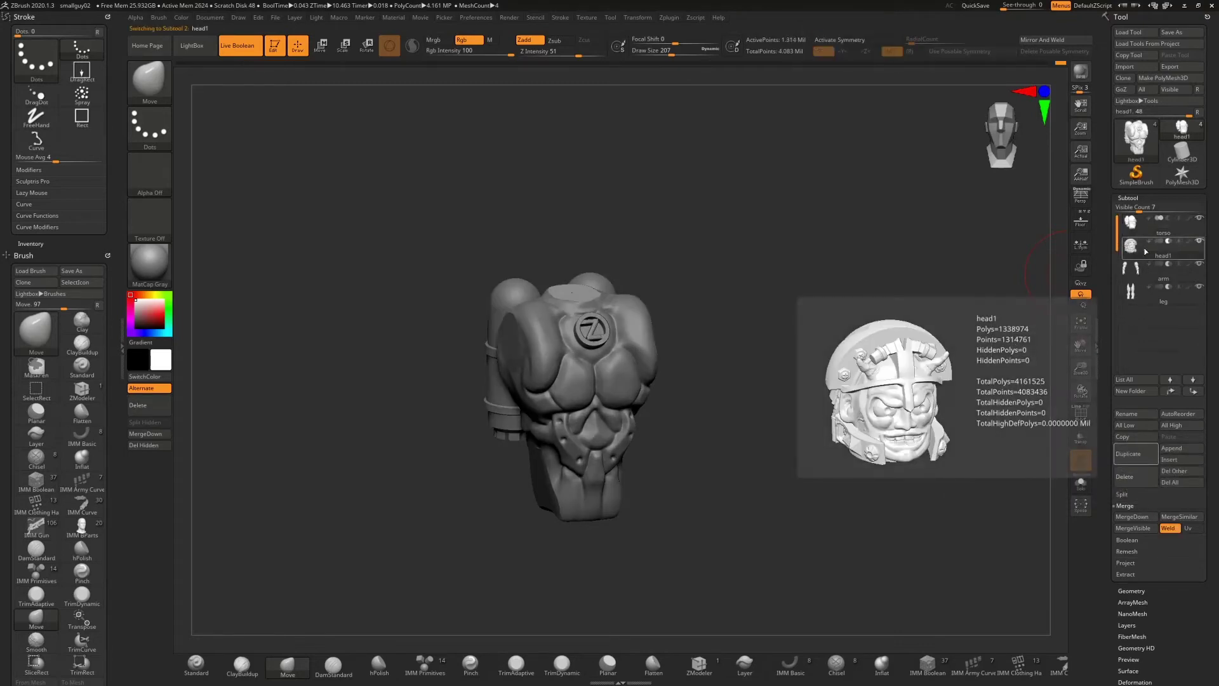
click(1137, 452)
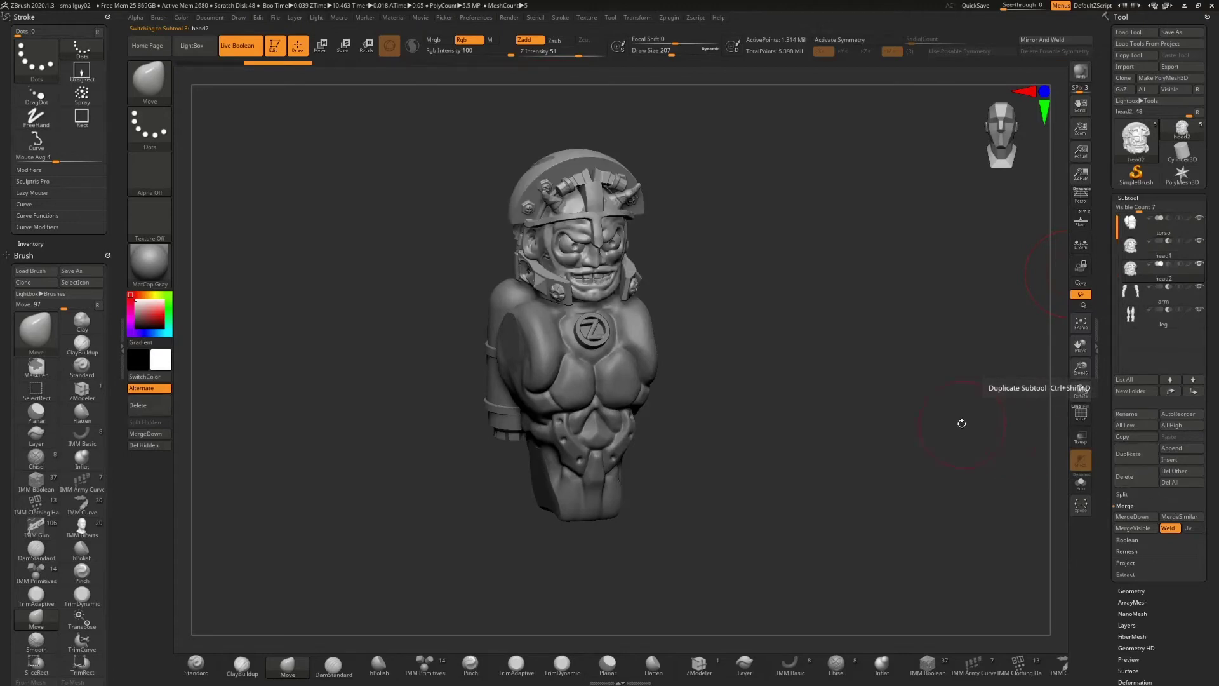
click(1149, 299)
click(1136, 452)
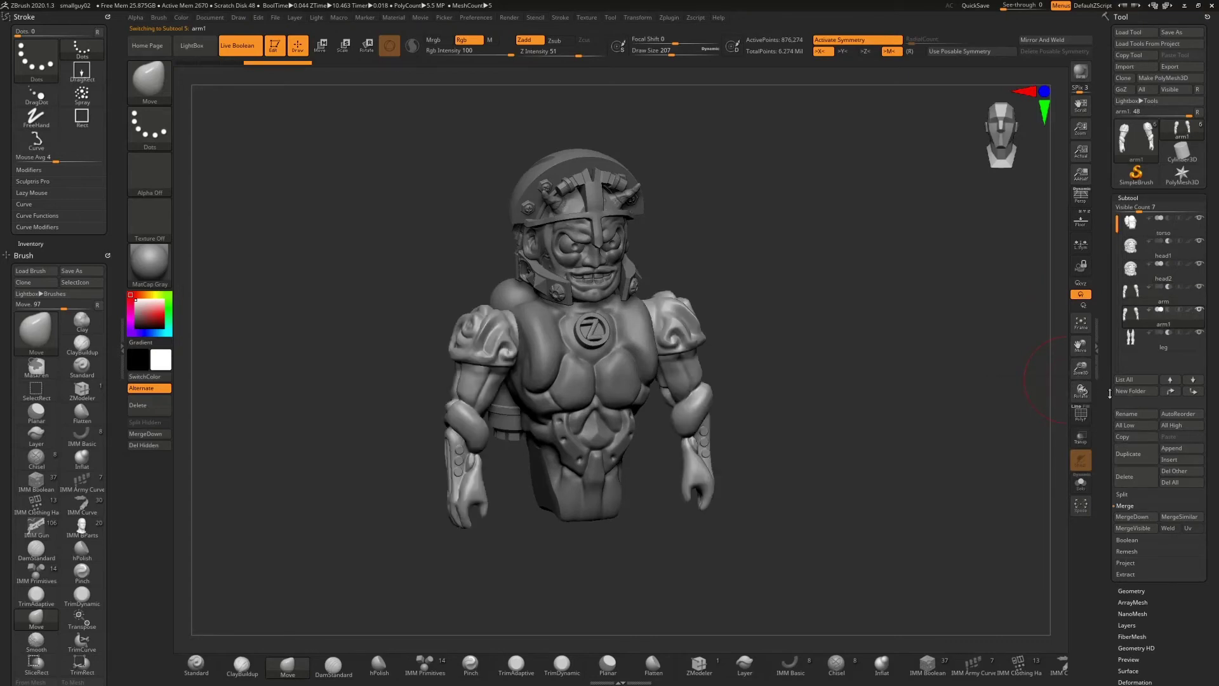
click(1141, 345)
click(1140, 454)
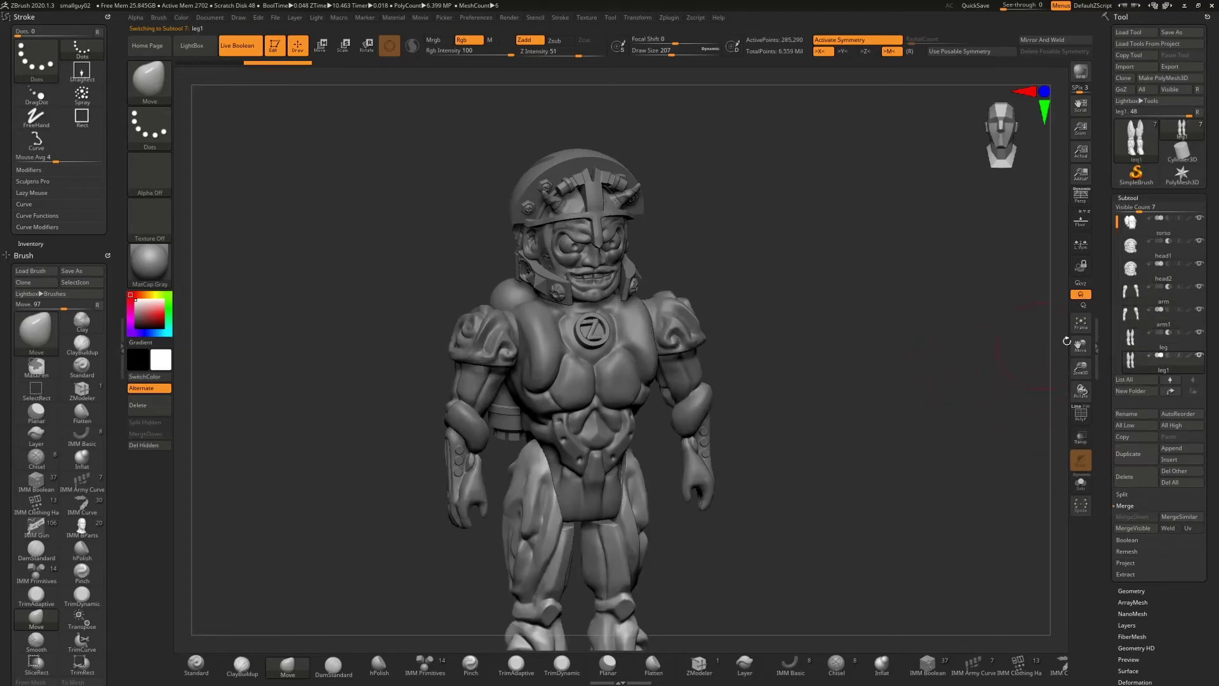
- Hide the subtractive head1, arm and leg subtools and select the torso subtool
click(1201, 290)
click(1199, 332)
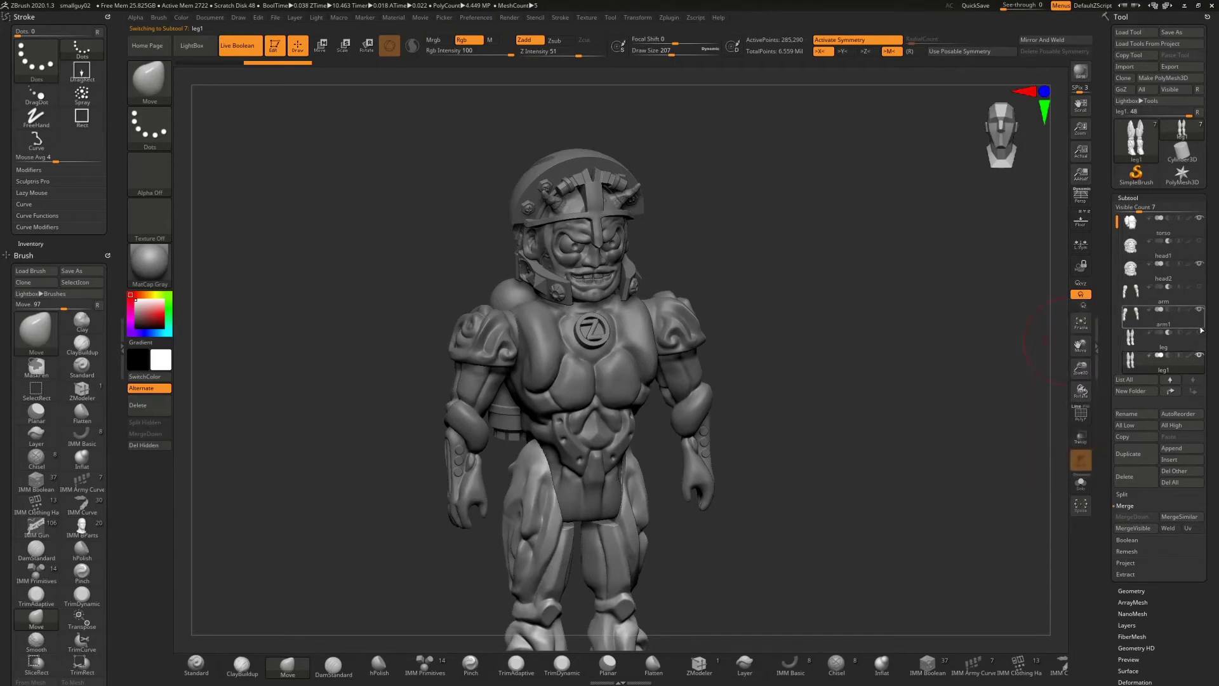
click(1191, 236)
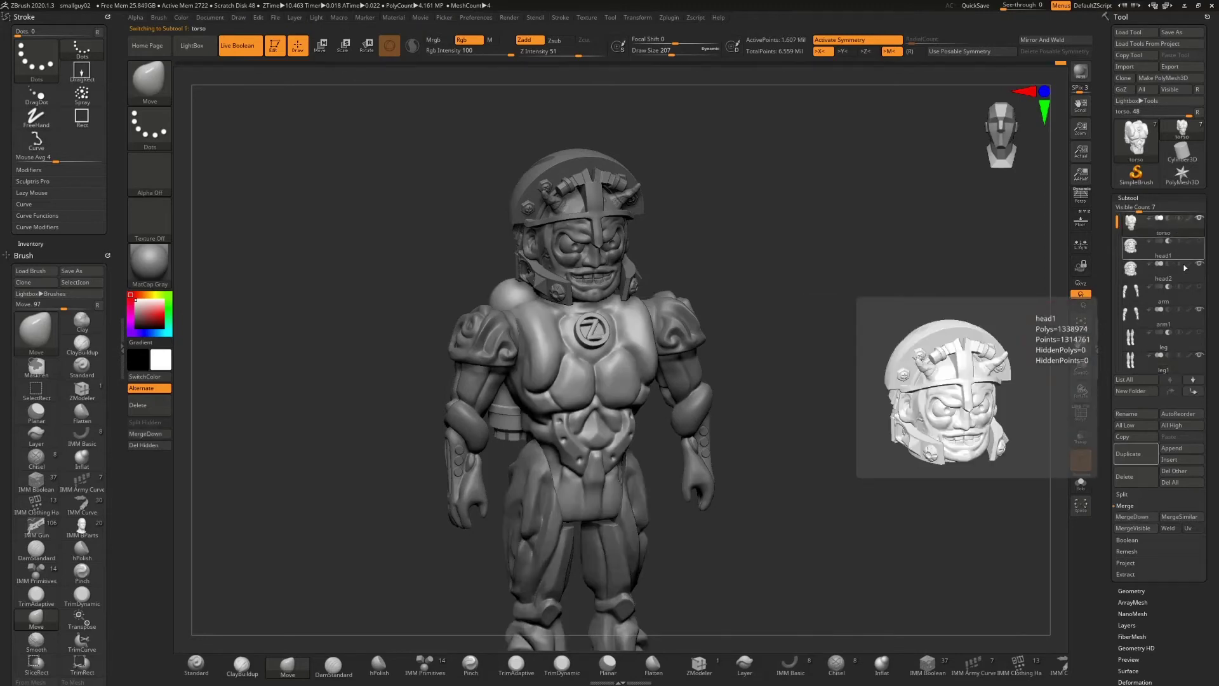
mouse_move(1183, 316)
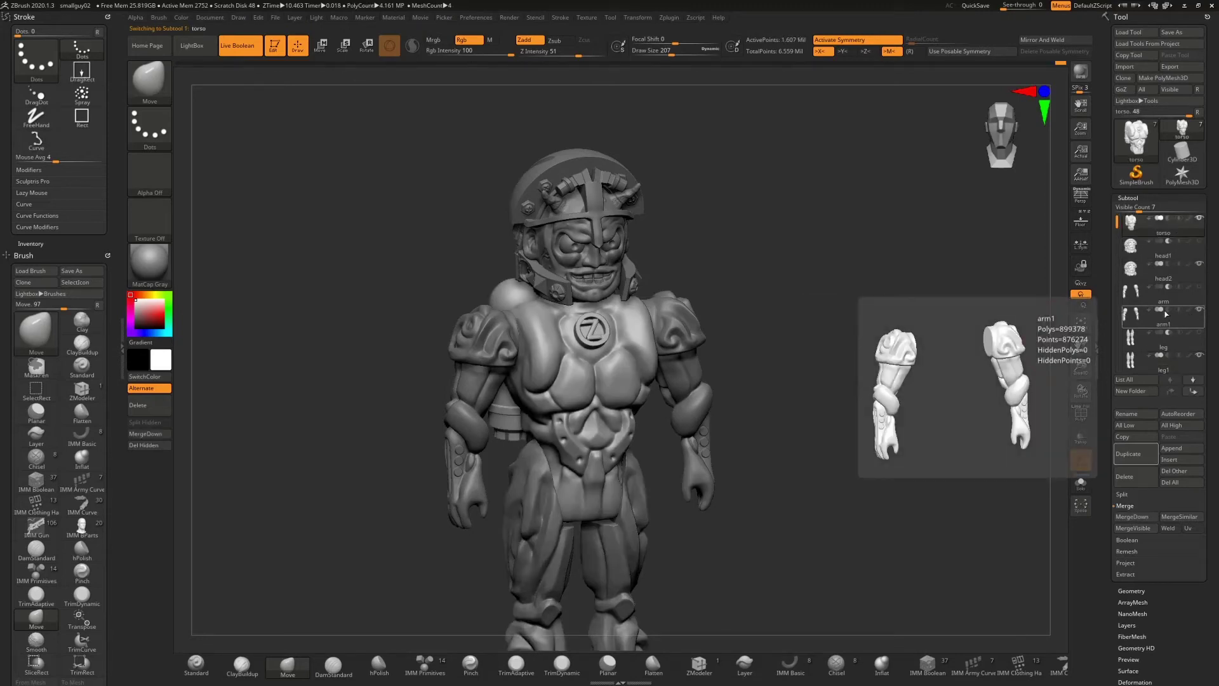
- Show the subtractive head1, arm and leg subtools and hide their additive duplicates to display only the cut torso
click(1200, 242)
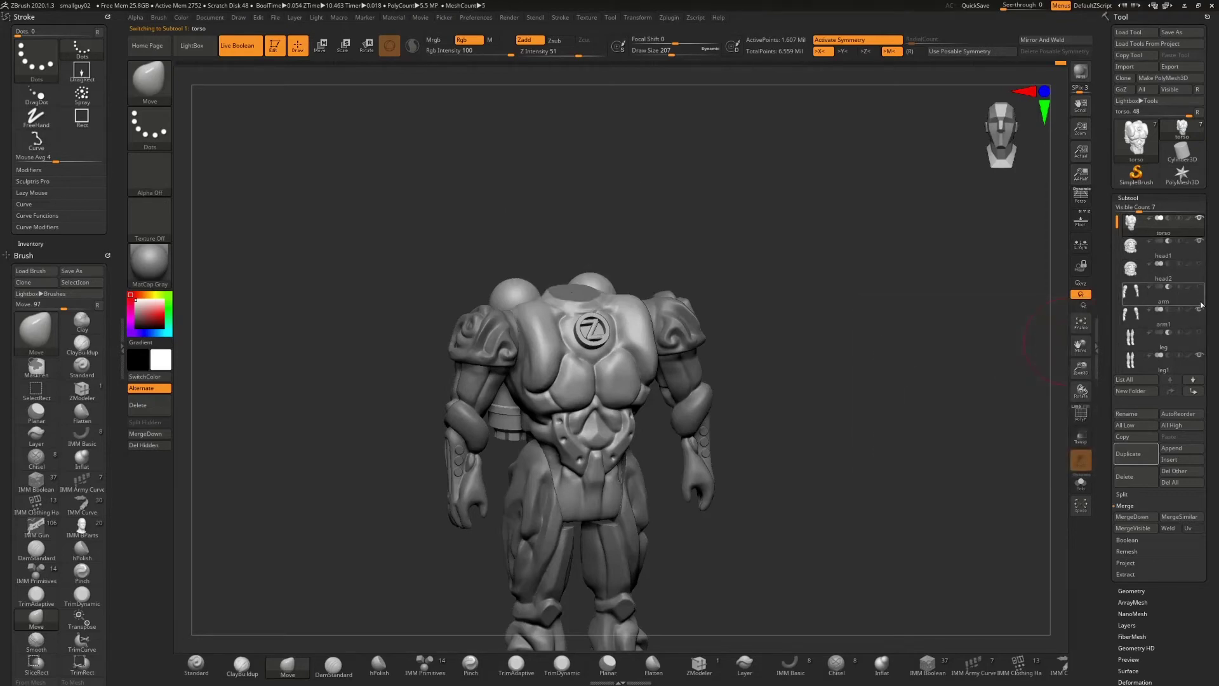
click(1200, 289)
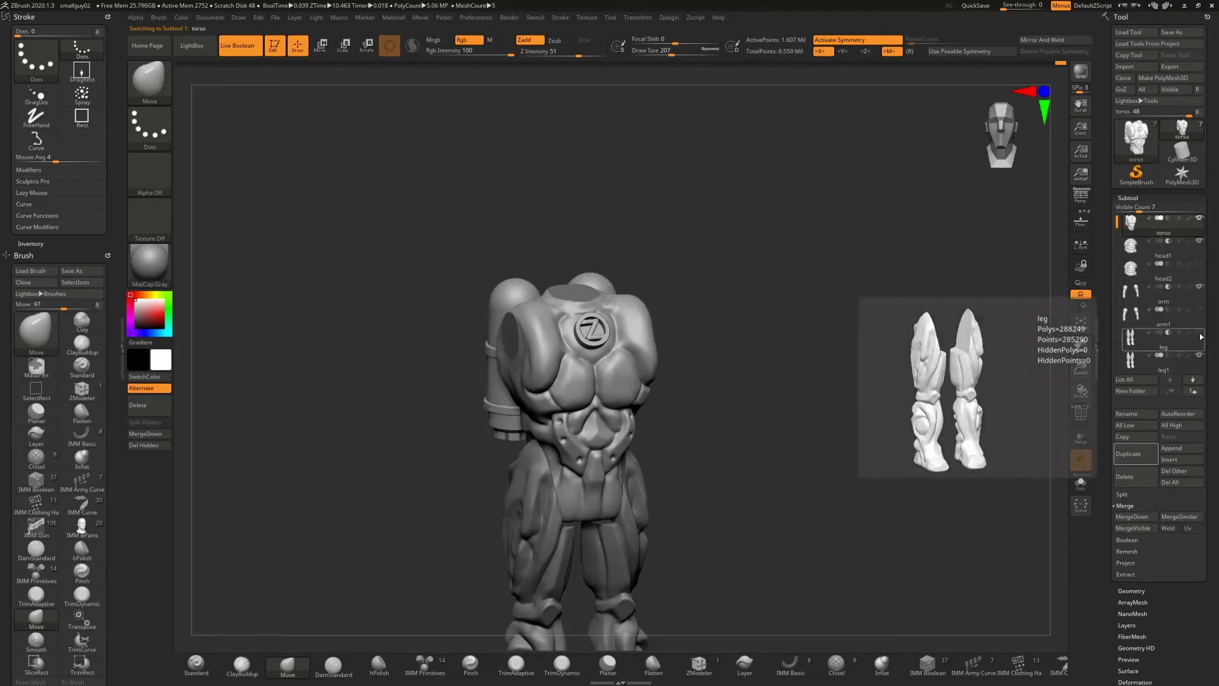
click(1199, 354)
mouse_move(812, 358)
mouse_down()
mouse_move(833, 332)
mouse_move(794, 356)
mouse_up()
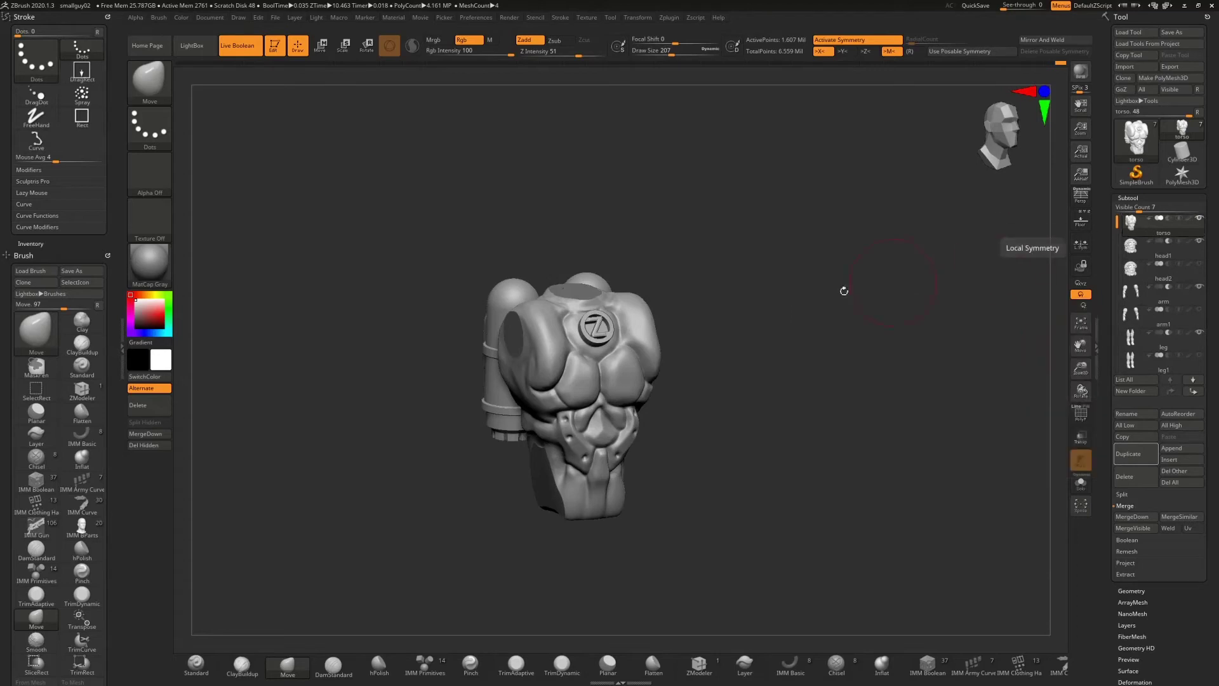
drag(1081, 369, 1082, 380)
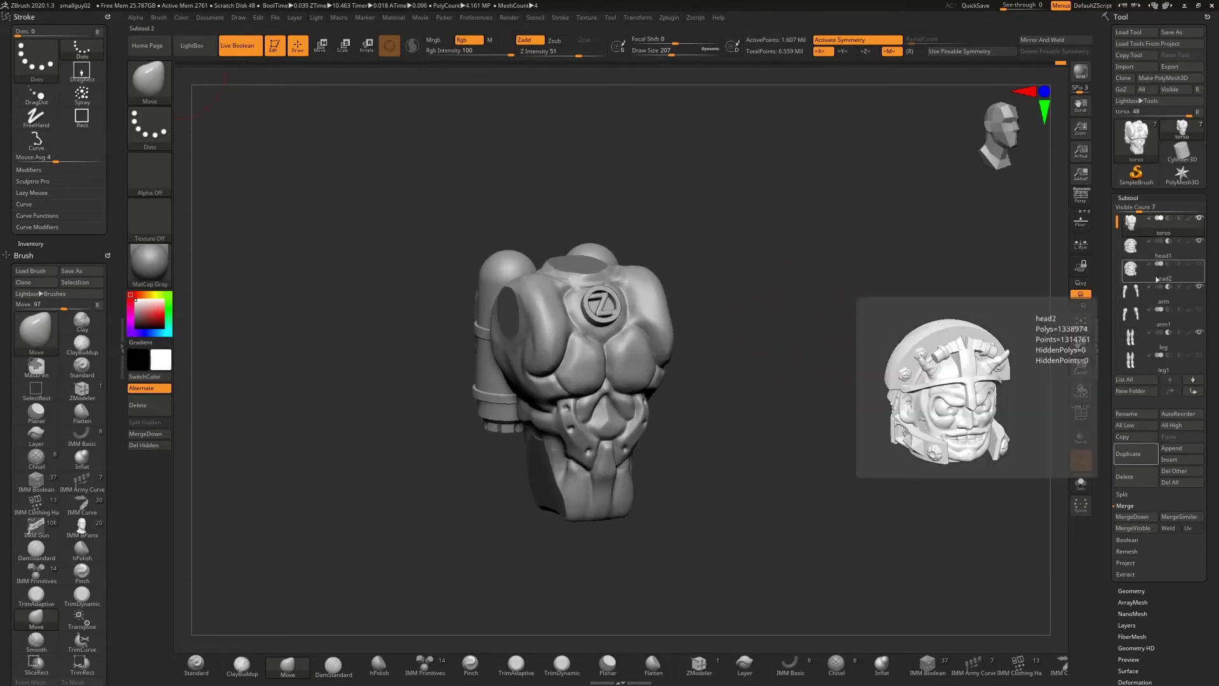
- Remesh the torso subtool with DynaMesh
mouse_move(1170, 246)
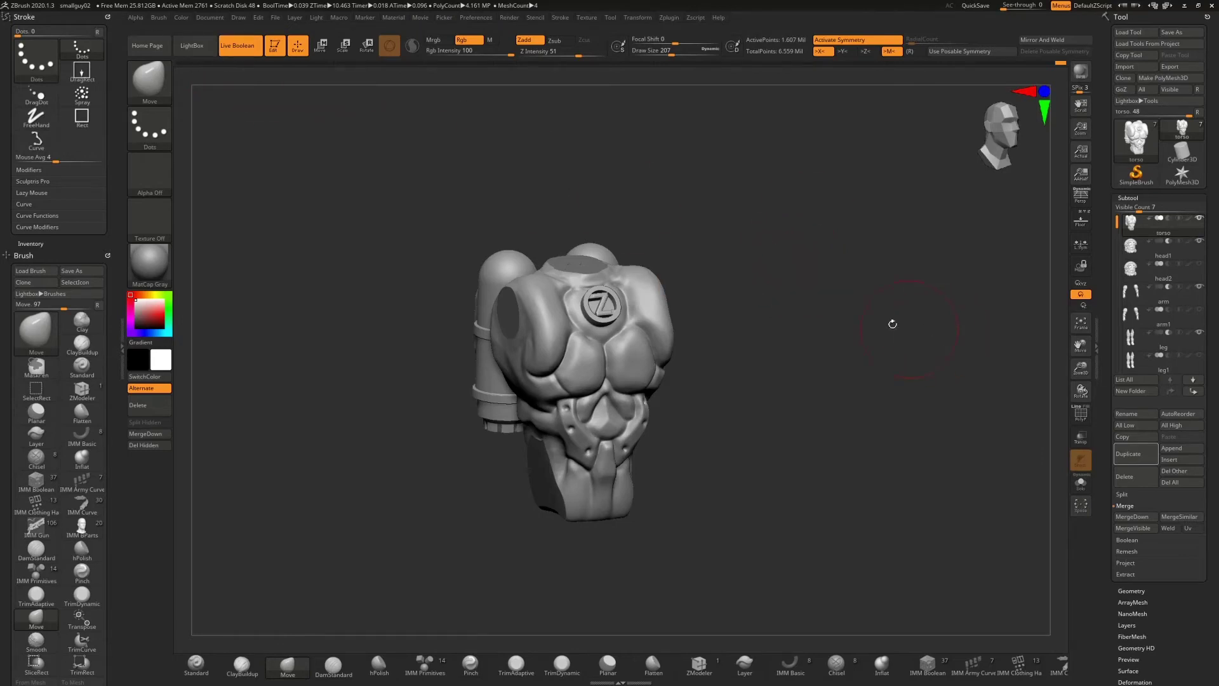
ctrl+drag(743, 243, 934, 468)
drag(1081, 369, 1112, 349)
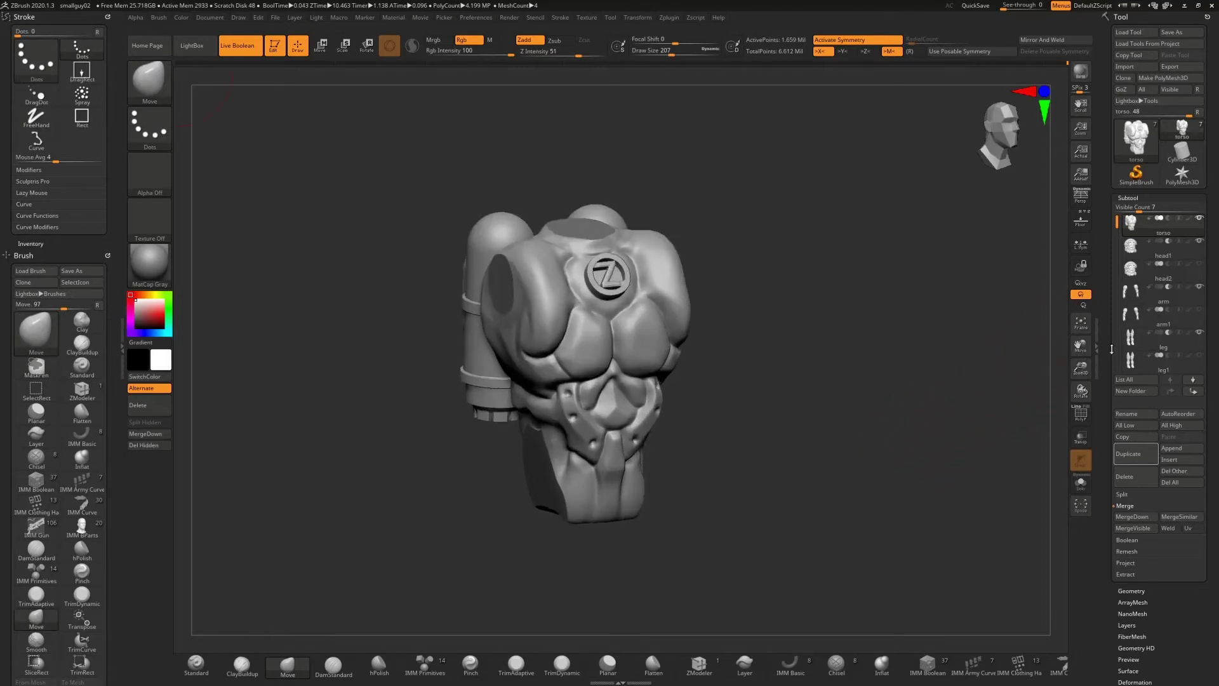
- Remesh the subtractive head1, arm and leg subtools with DynaMesh, one after another
click(1145, 254)
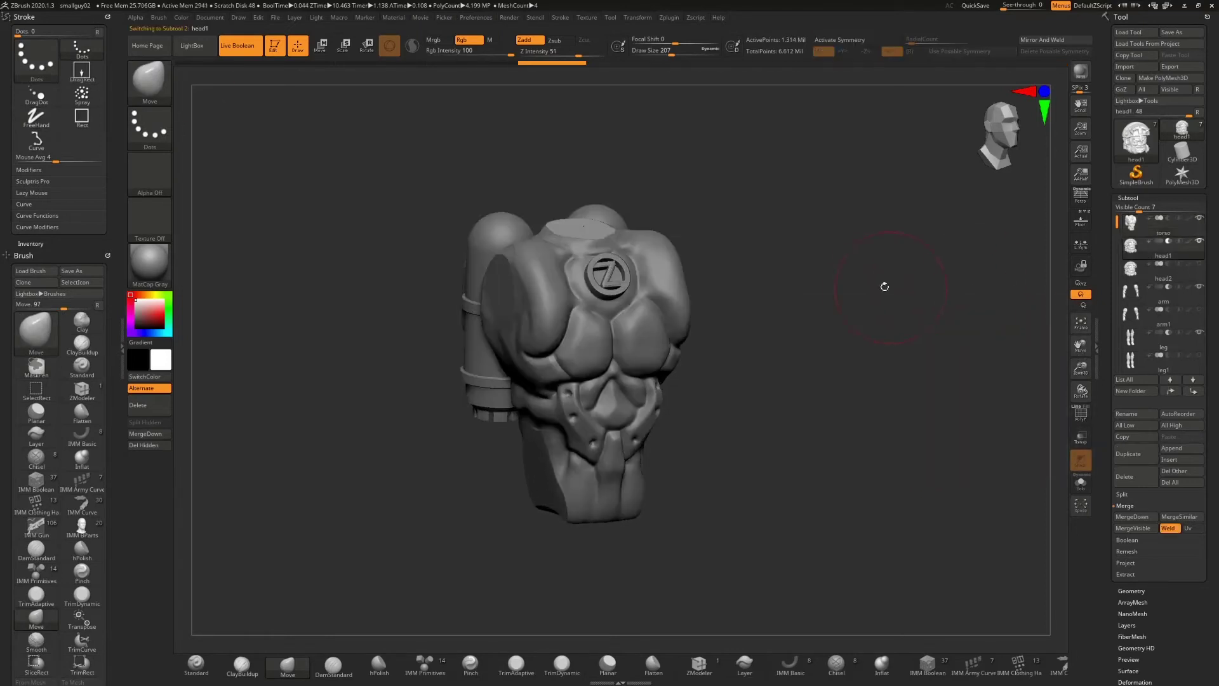
mouse_move(882, 285)
mouse_down()
mouse_move(883, 357)
mouse_move(845, 301)
mouse_up()
key(ctrl)
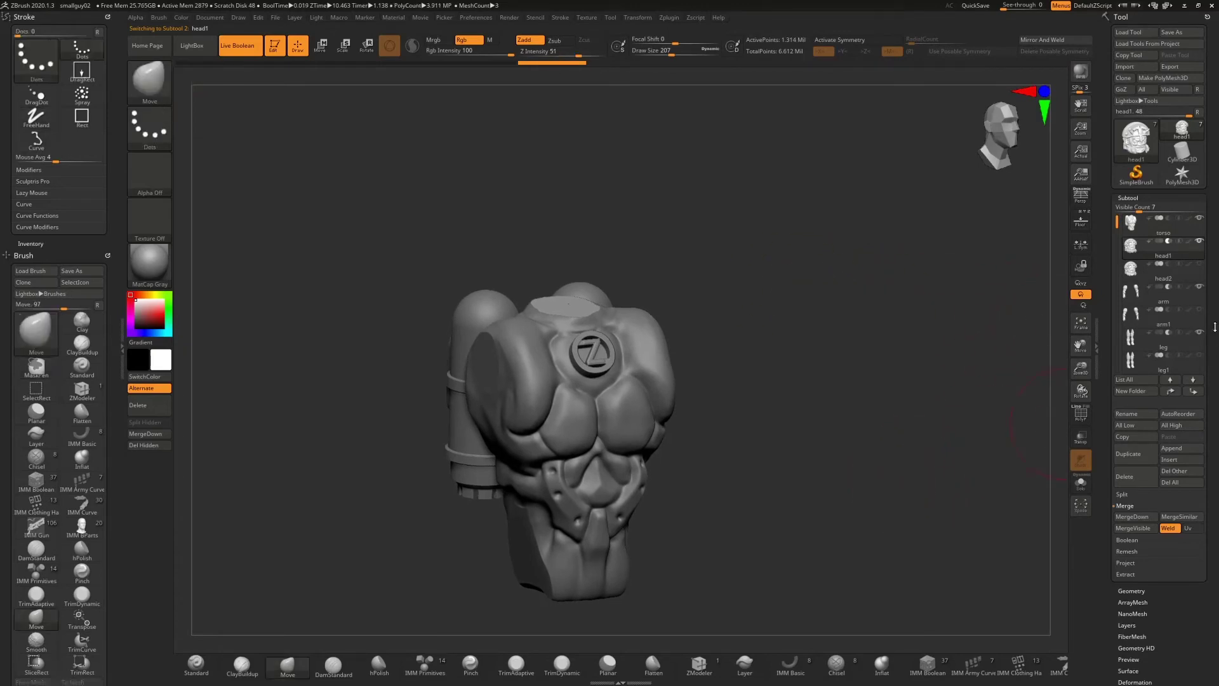
click(1158, 302)
key(ctrl)
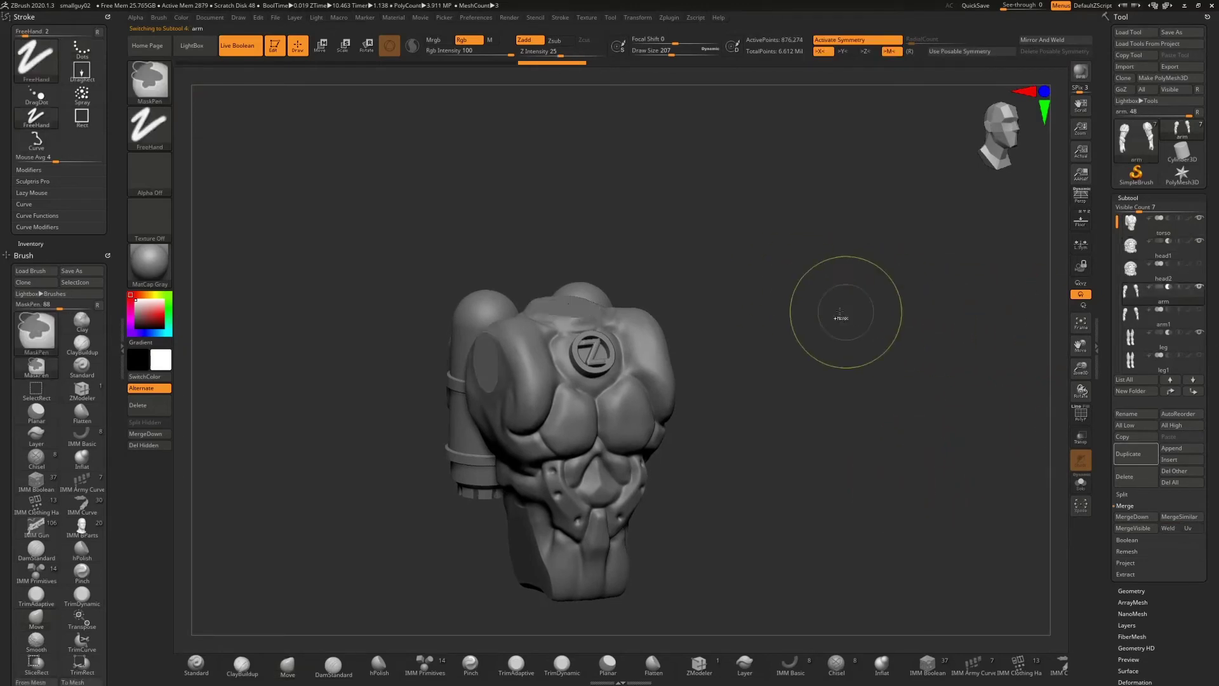
click(1144, 345)
key(ctrl)
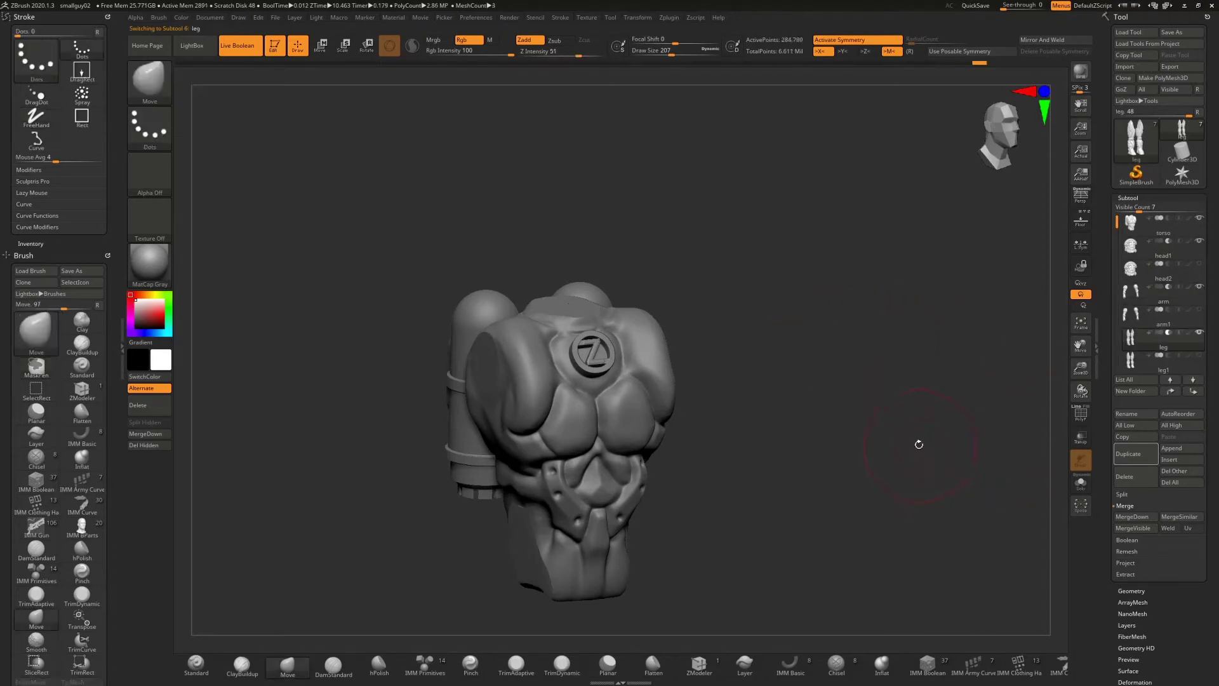
- Select the torso subtool, check its head, arm and leg cuts, and generate a Boolean mesh from the visible subtools
click(1147, 233)
drag(830, 273, 801, 281)
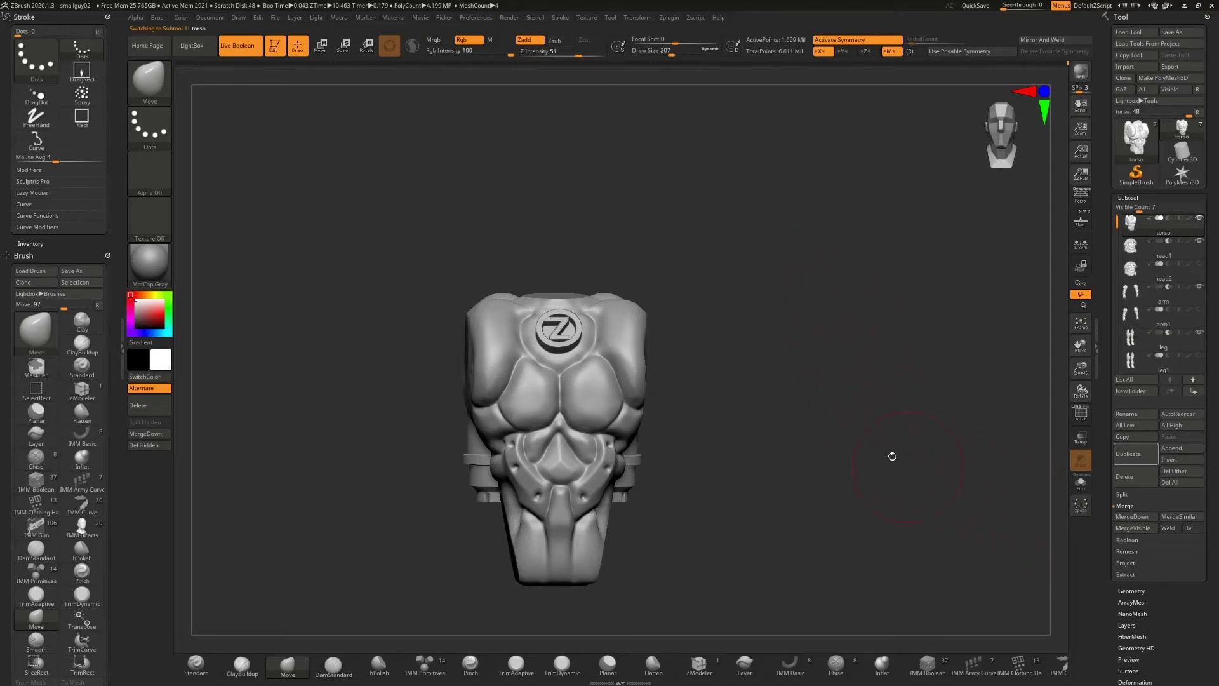
drag(860, 445, 784, 443)
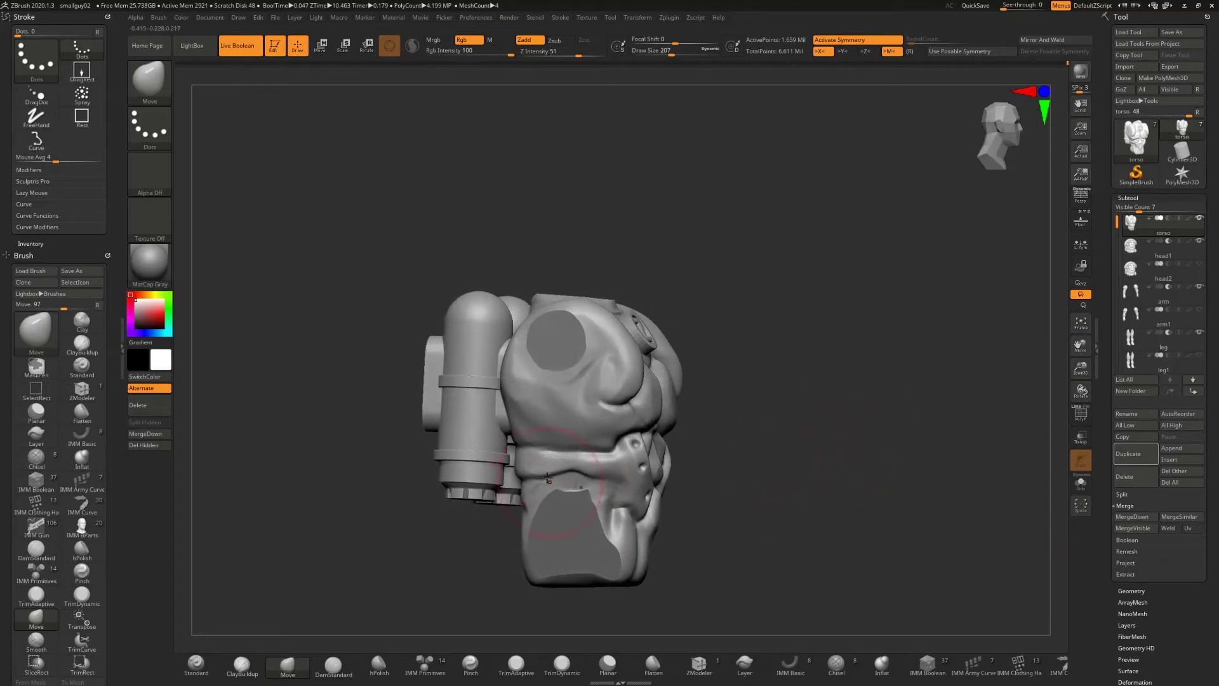
mouse_move(728, 349)
mouse_down()
mouse_move(735, 373)
mouse_move(724, 369)
mouse_up()
drag(795, 345, 731, 346)
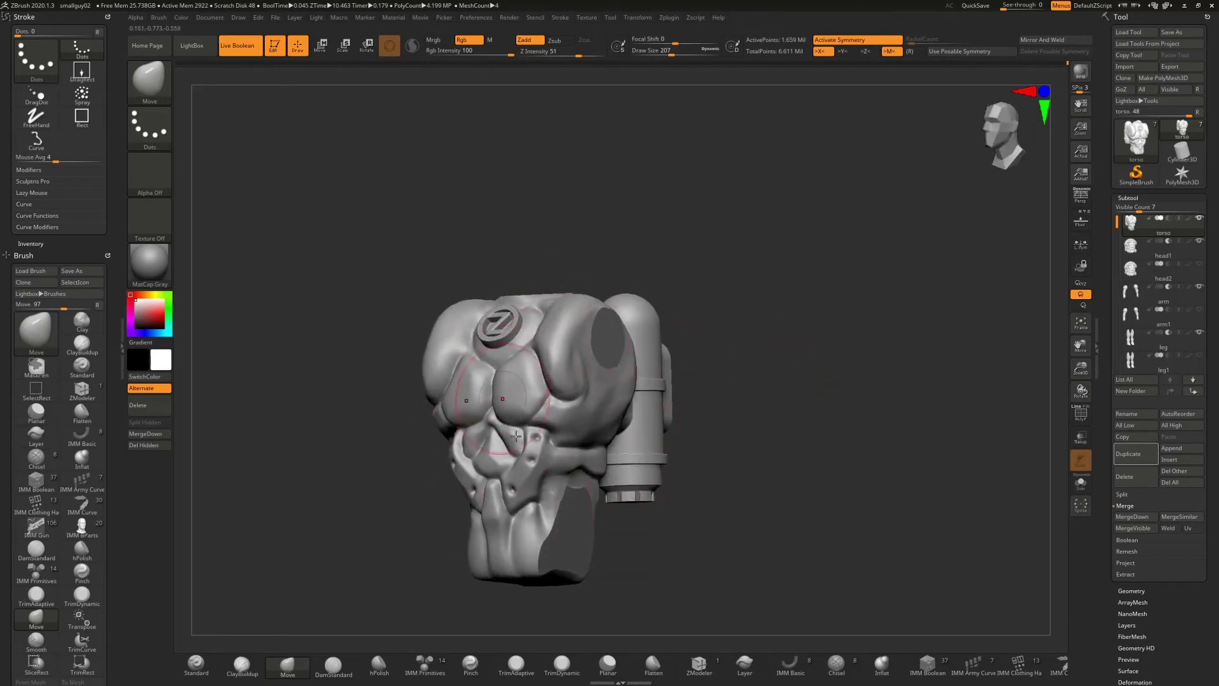
drag(738, 451, 790, 400)
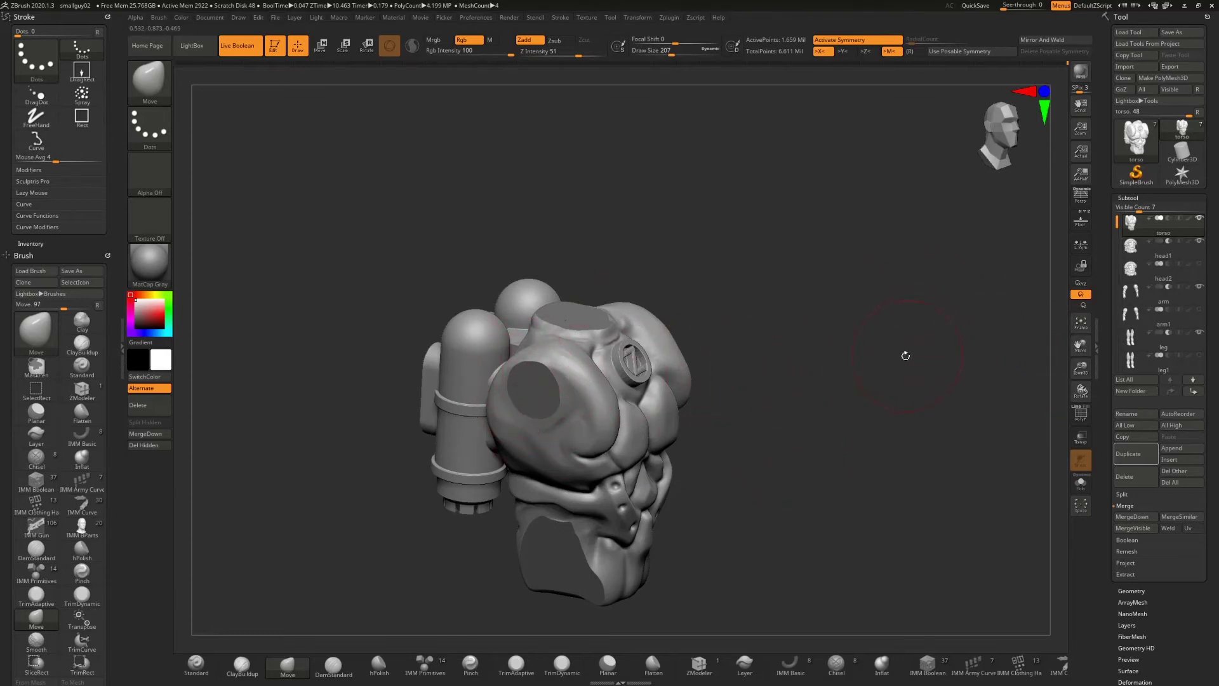
click(1127, 541)
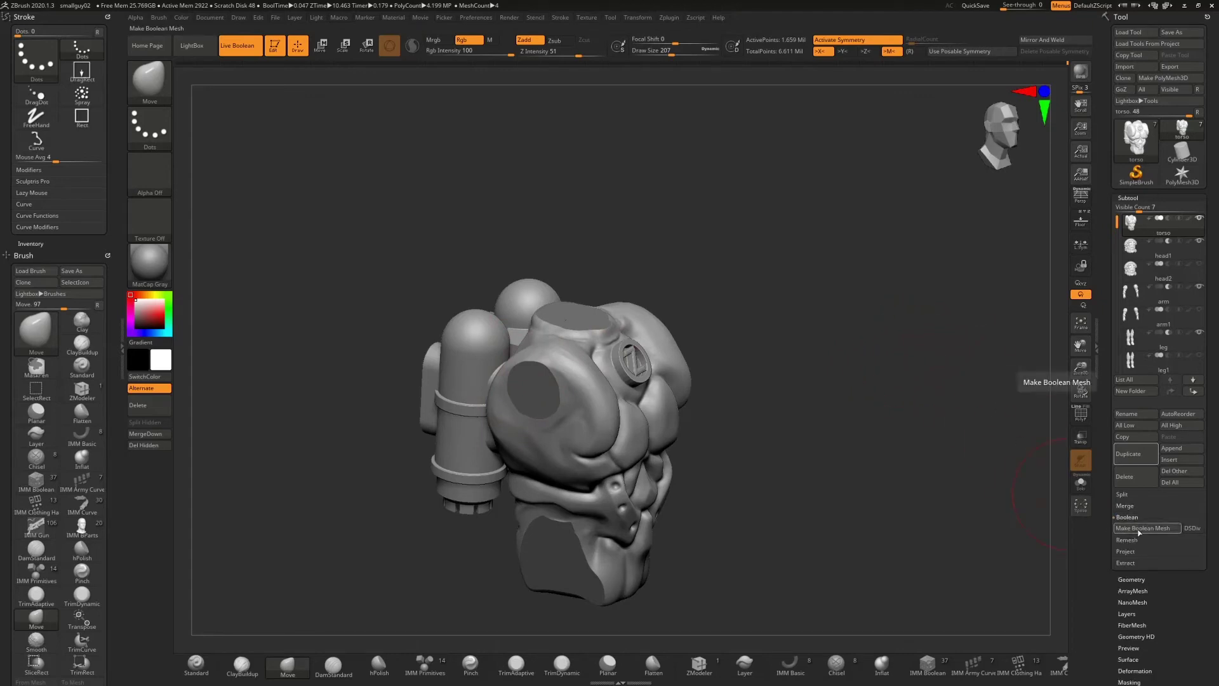
click(1139, 528)
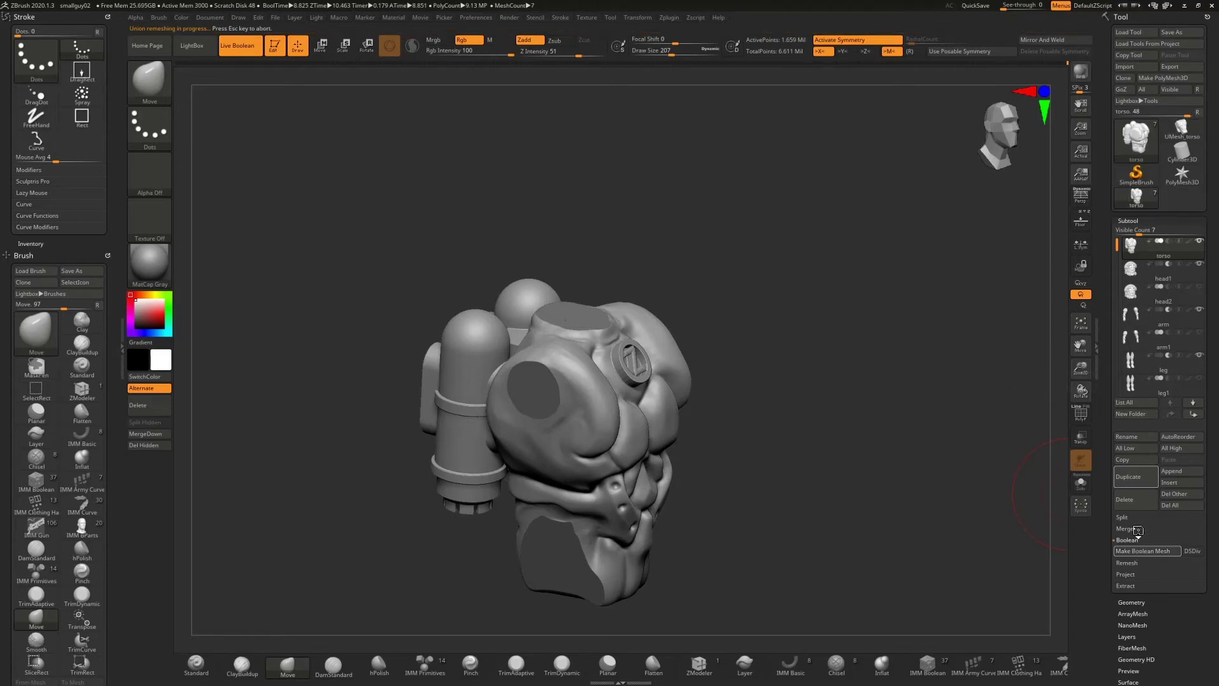
- Open the UMesh_torso tool and inspect the generated Boolean mesh
drag(874, 382, 807, 372)
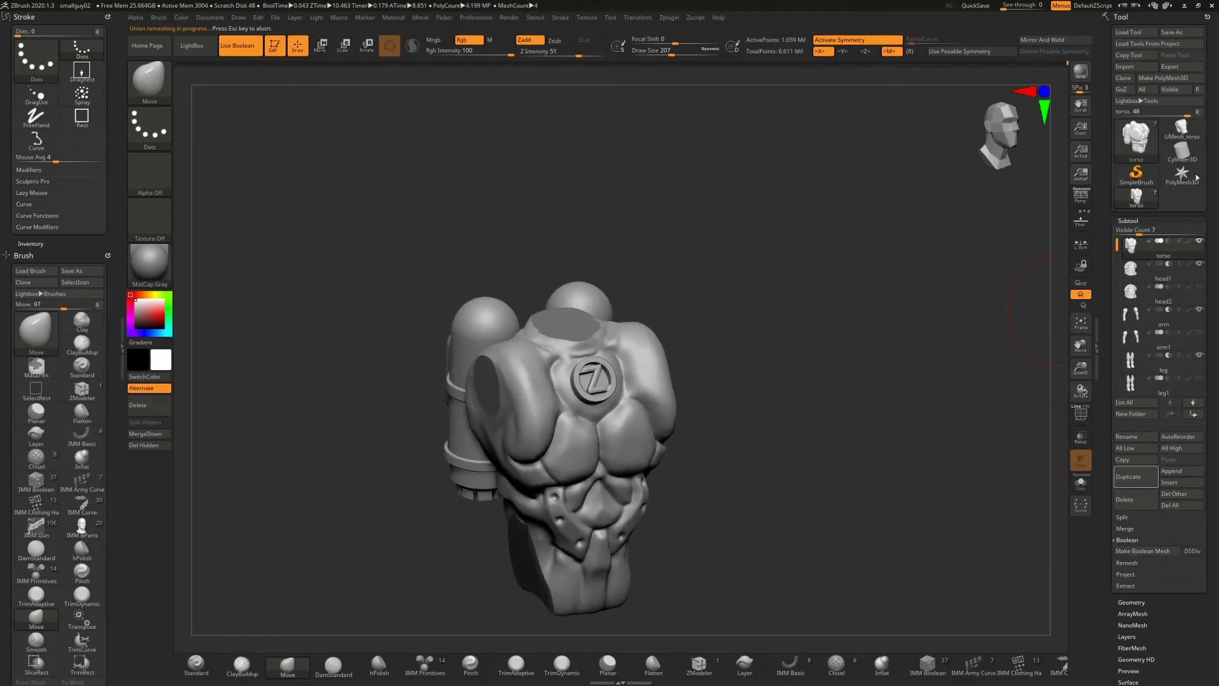
drag(899, 289, 877, 337)
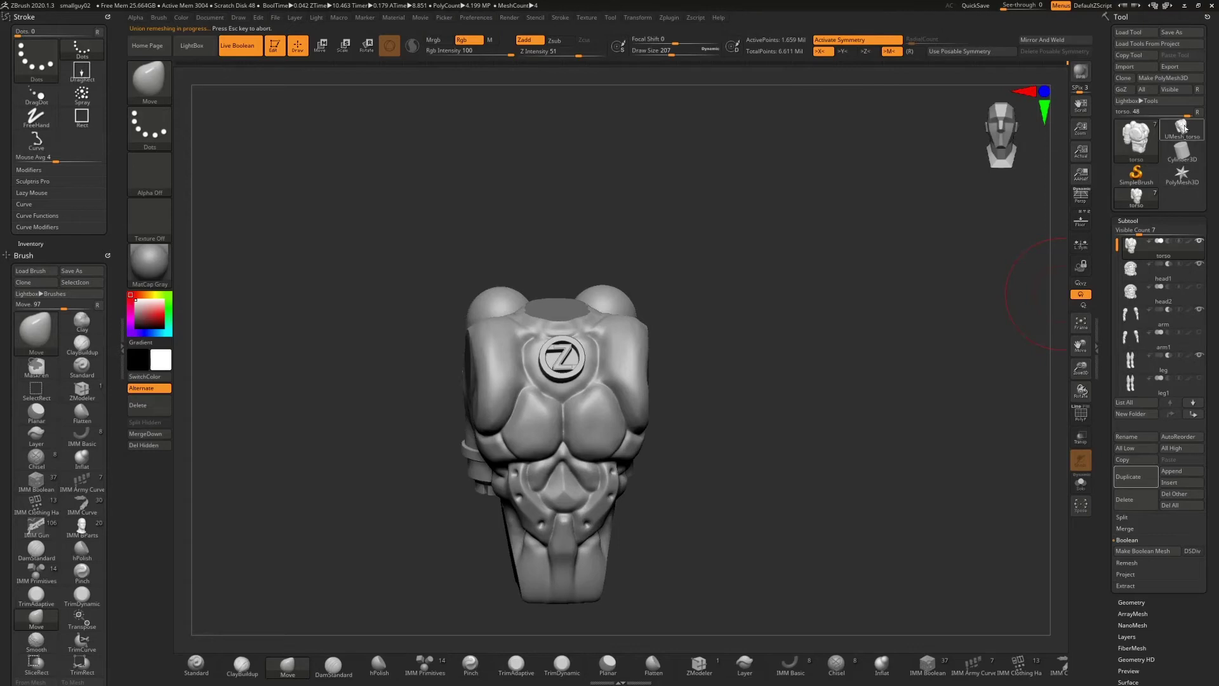
mouse_move(1160, 135)
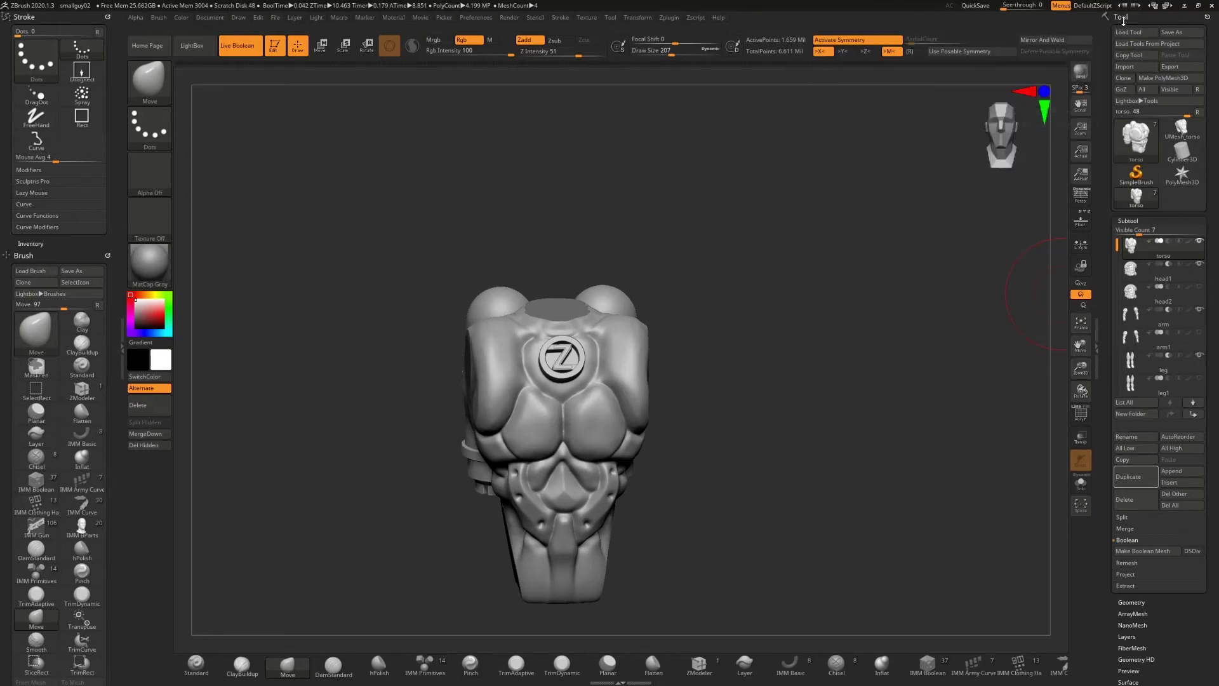
click(1183, 130)
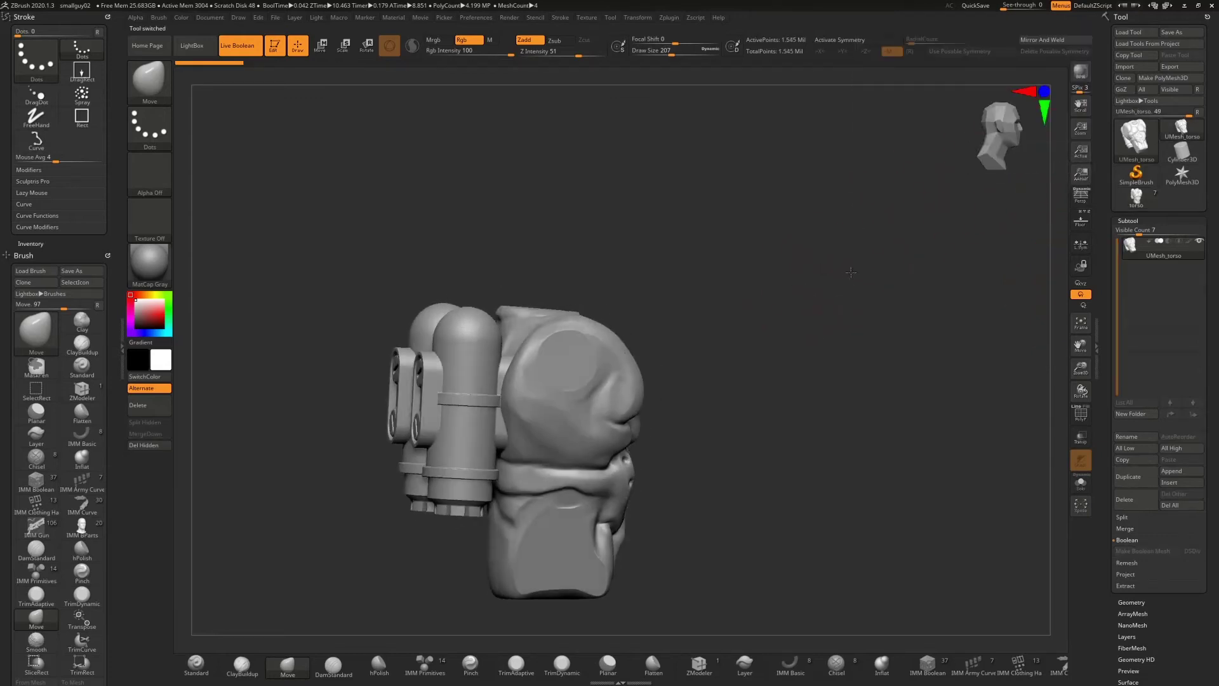
drag(851, 272, 814, 281)
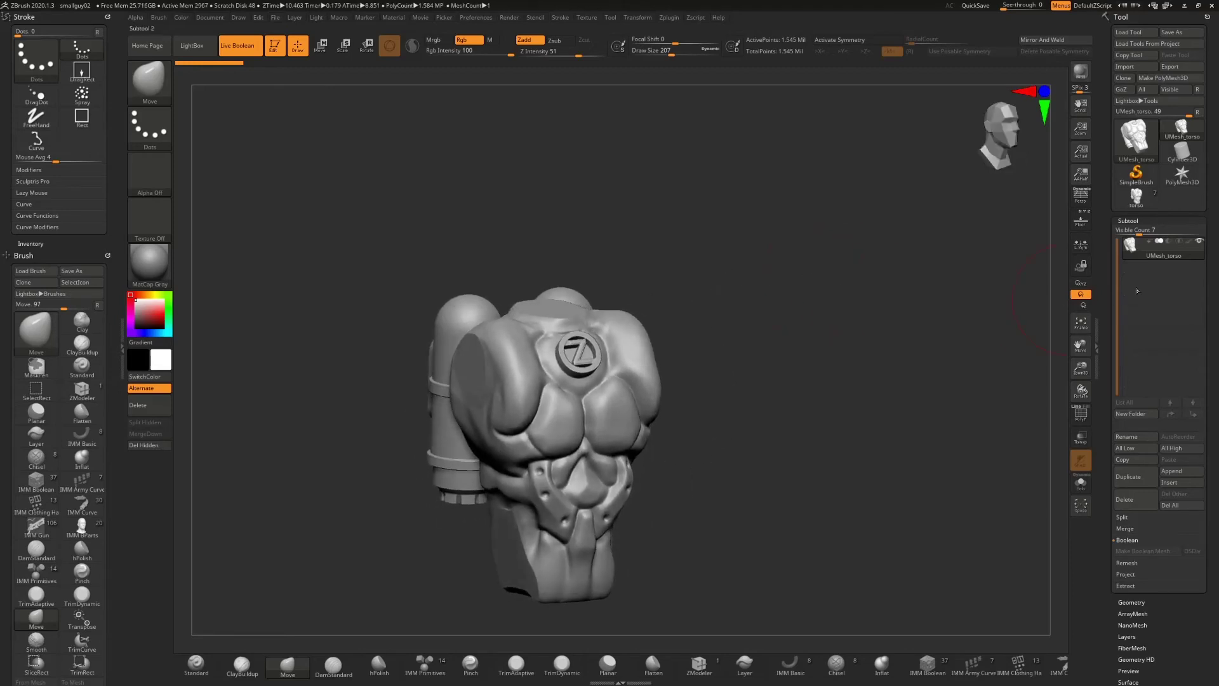
- Return to the original torso tool and show the additive head2, arm1 and leg1 subtools
mouse_move(1150, 252)
mouse_move(1140, 200)
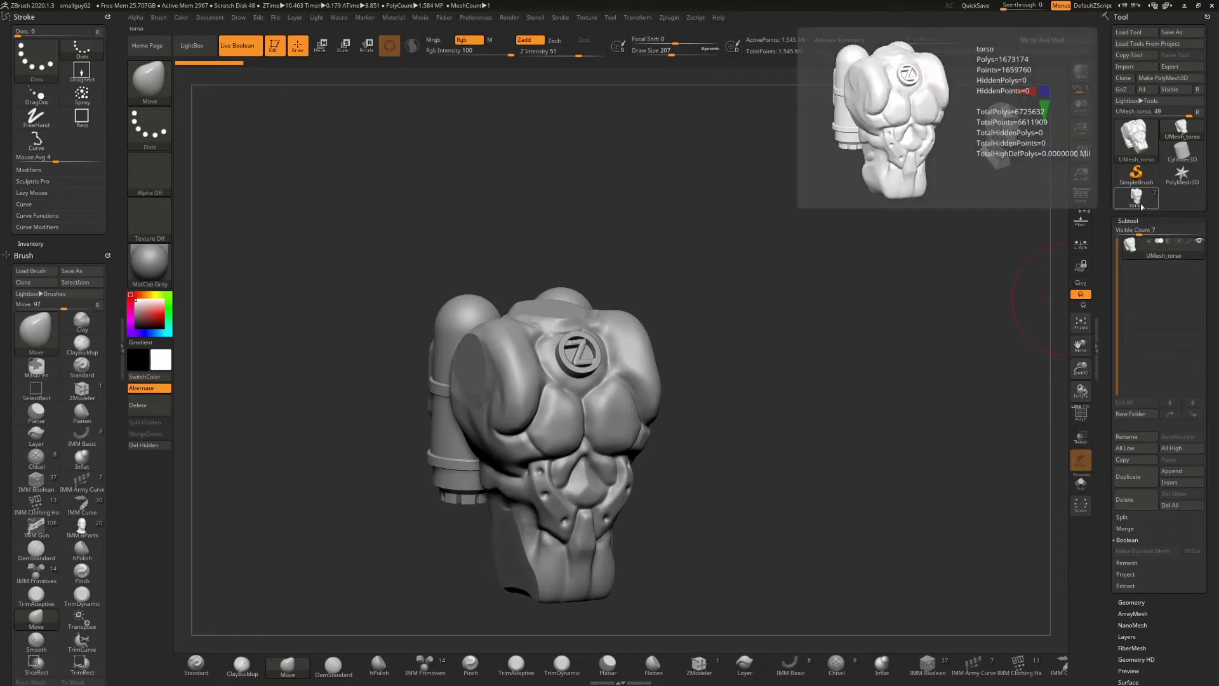
click(1137, 200)
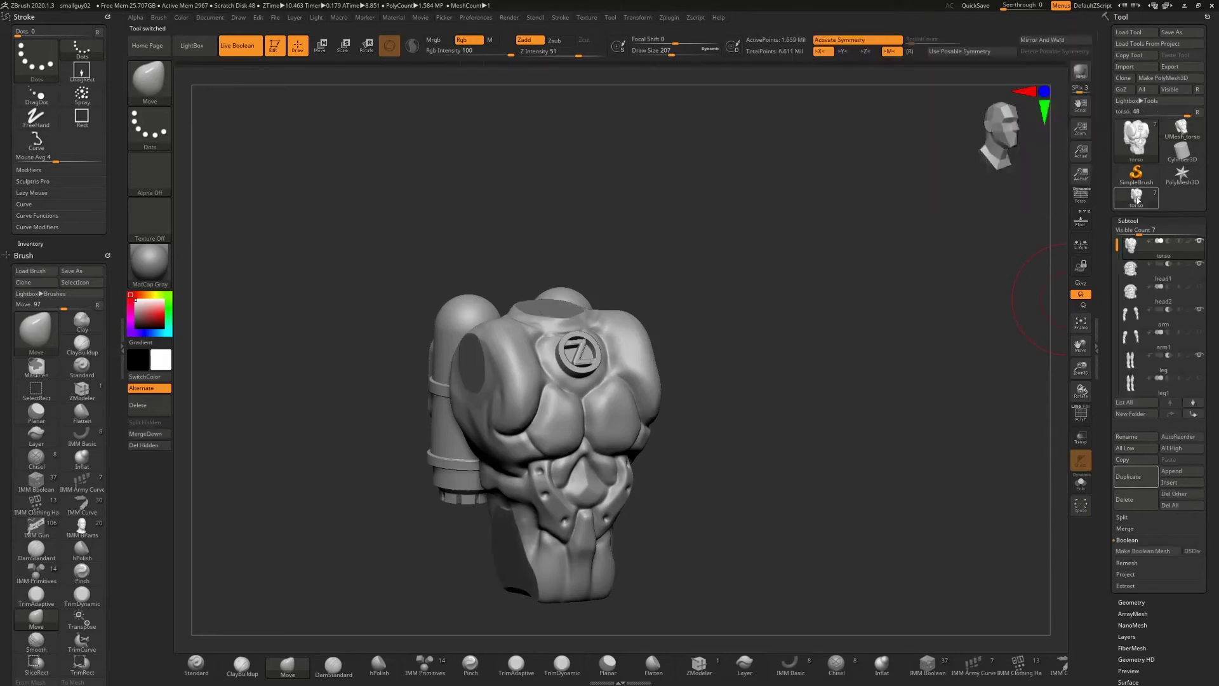
mouse_move(1138, 280)
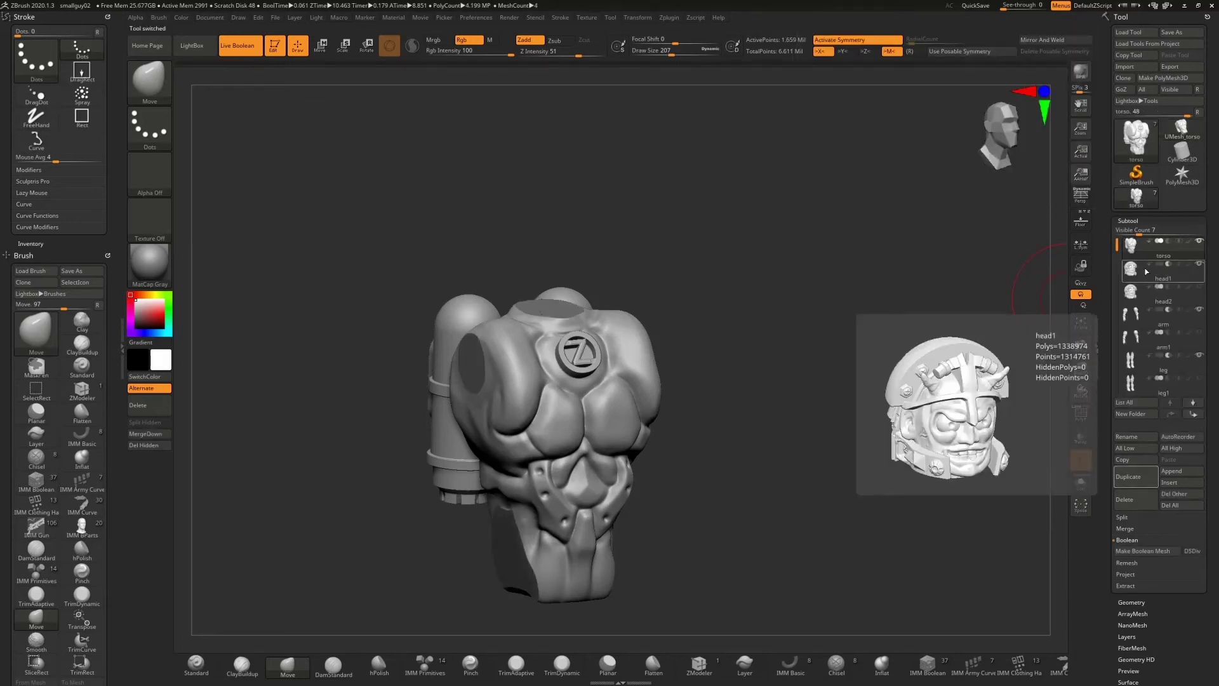
drag(880, 337, 882, 311)
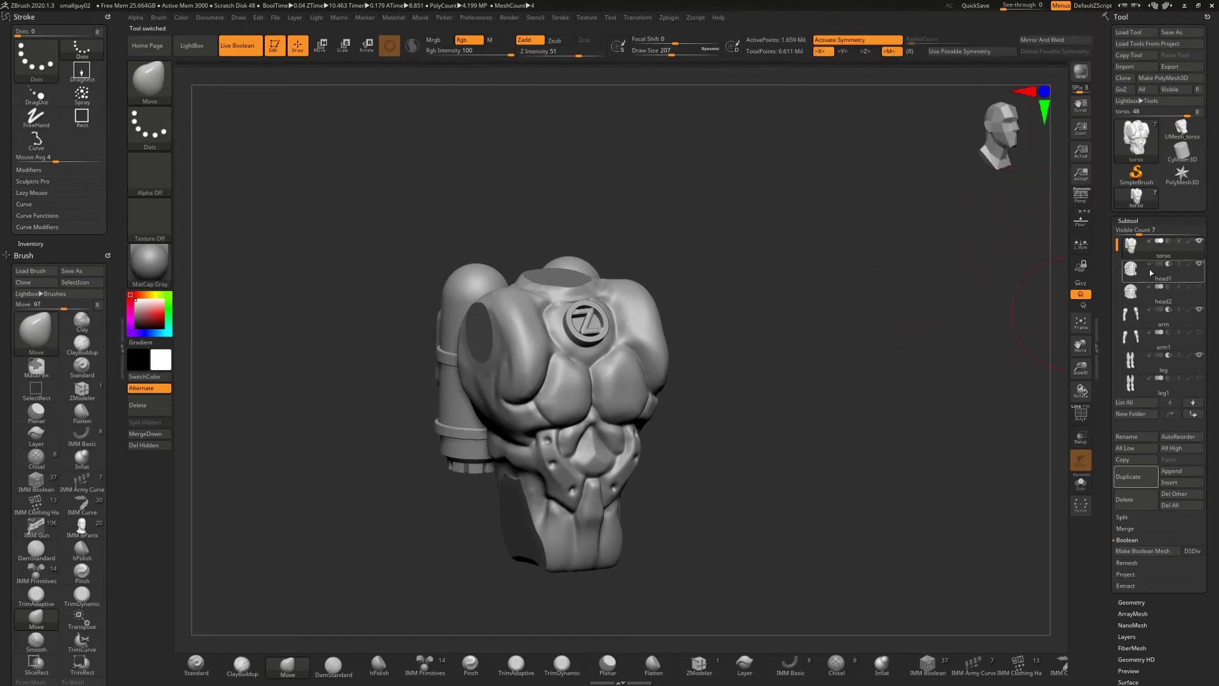
mouse_move(1152, 273)
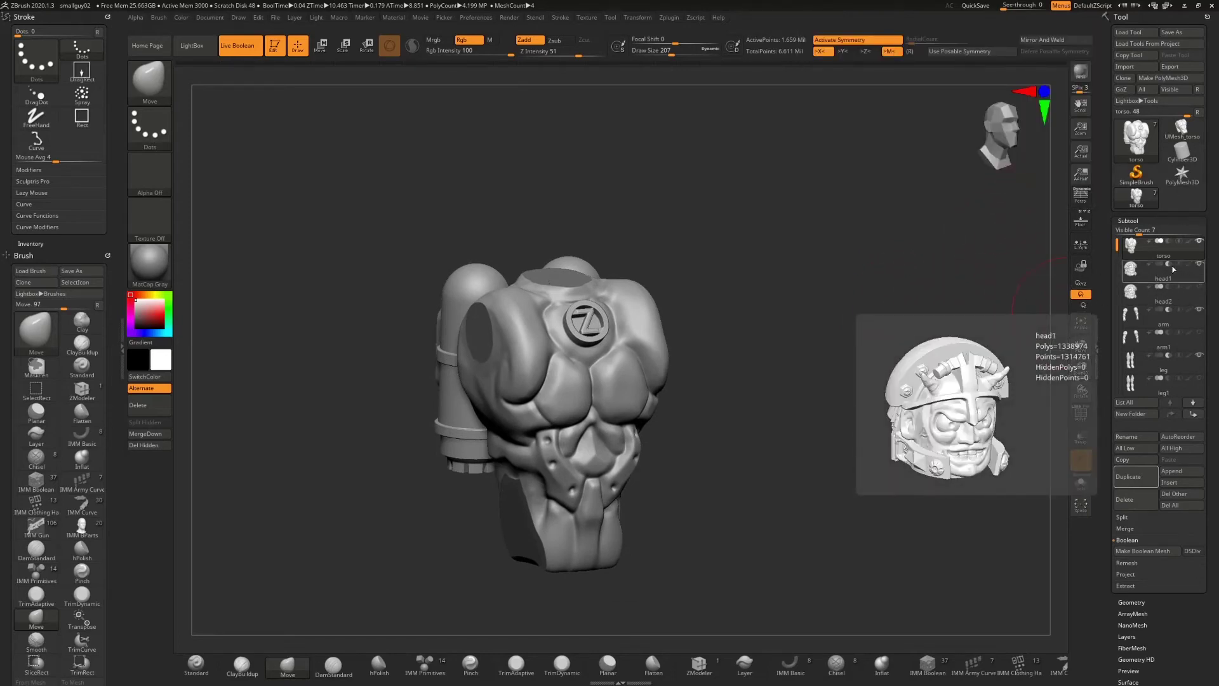
click(1199, 289)
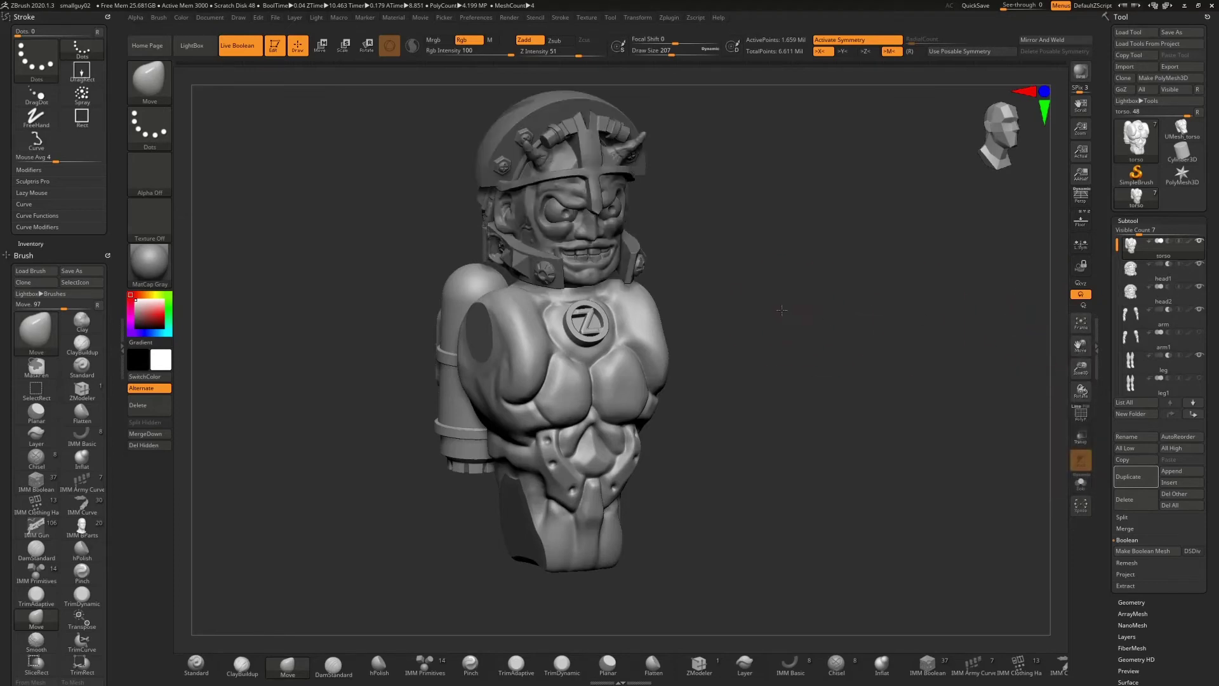
drag(784, 308, 903, 309)
click(1200, 331)
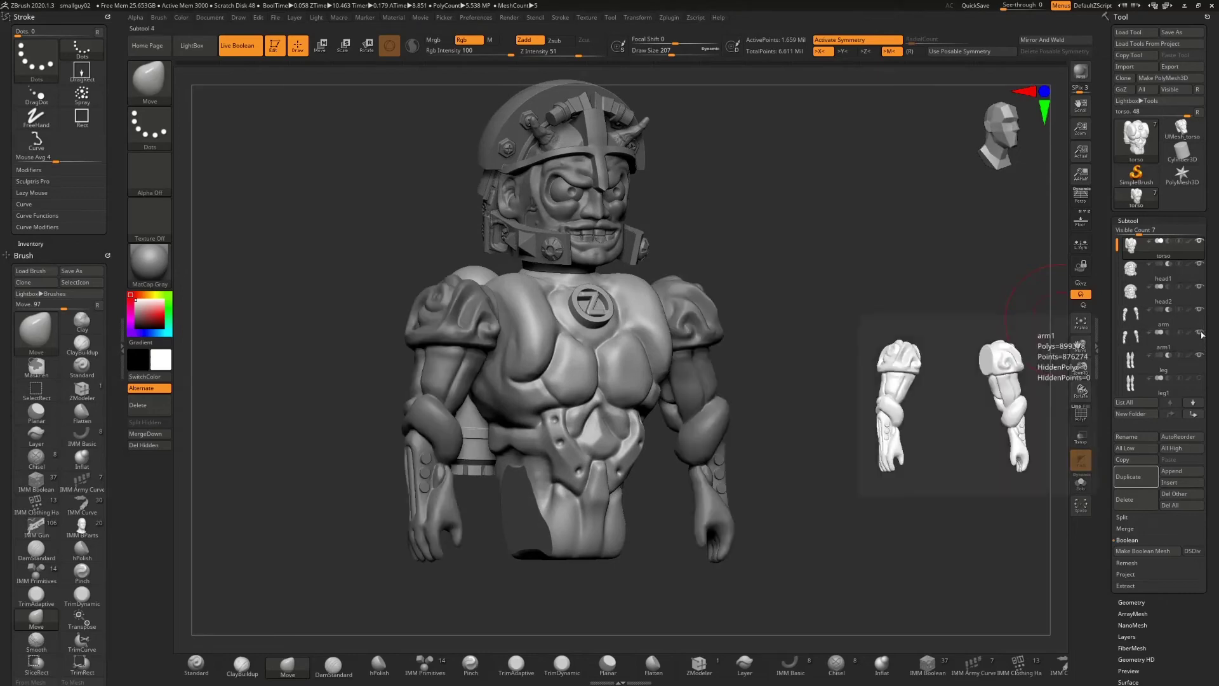
click(1200, 377)
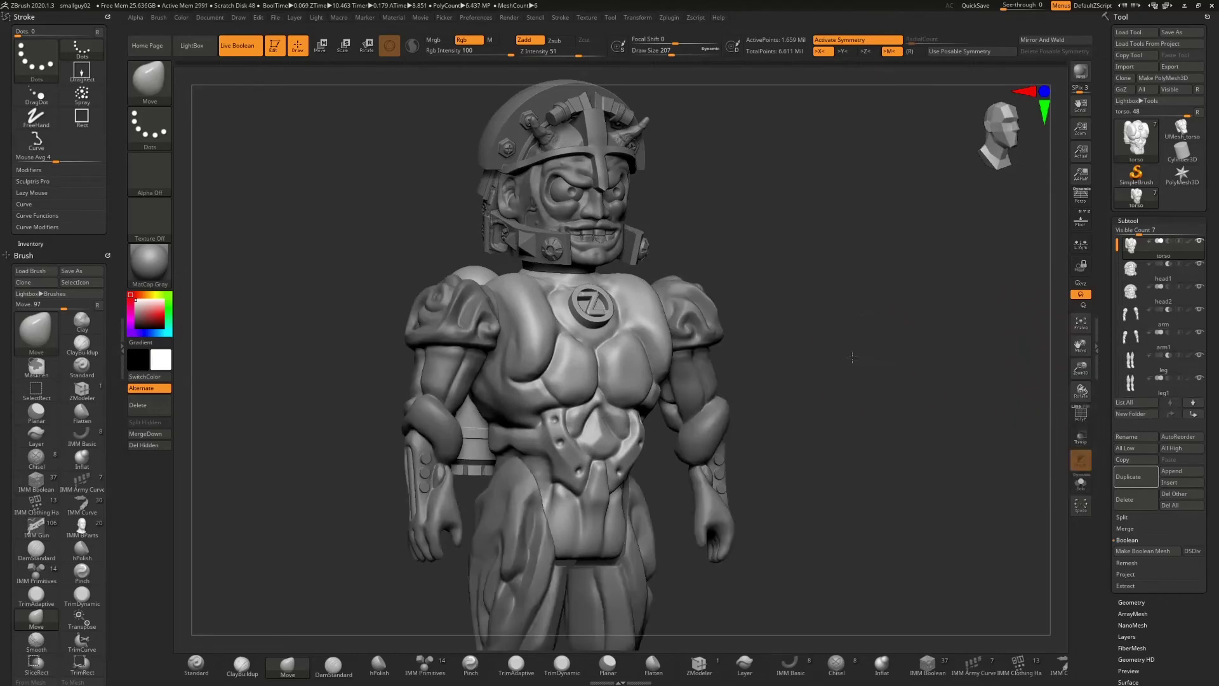
drag(890, 359, 847, 364)
drag(838, 406, 840, 387)
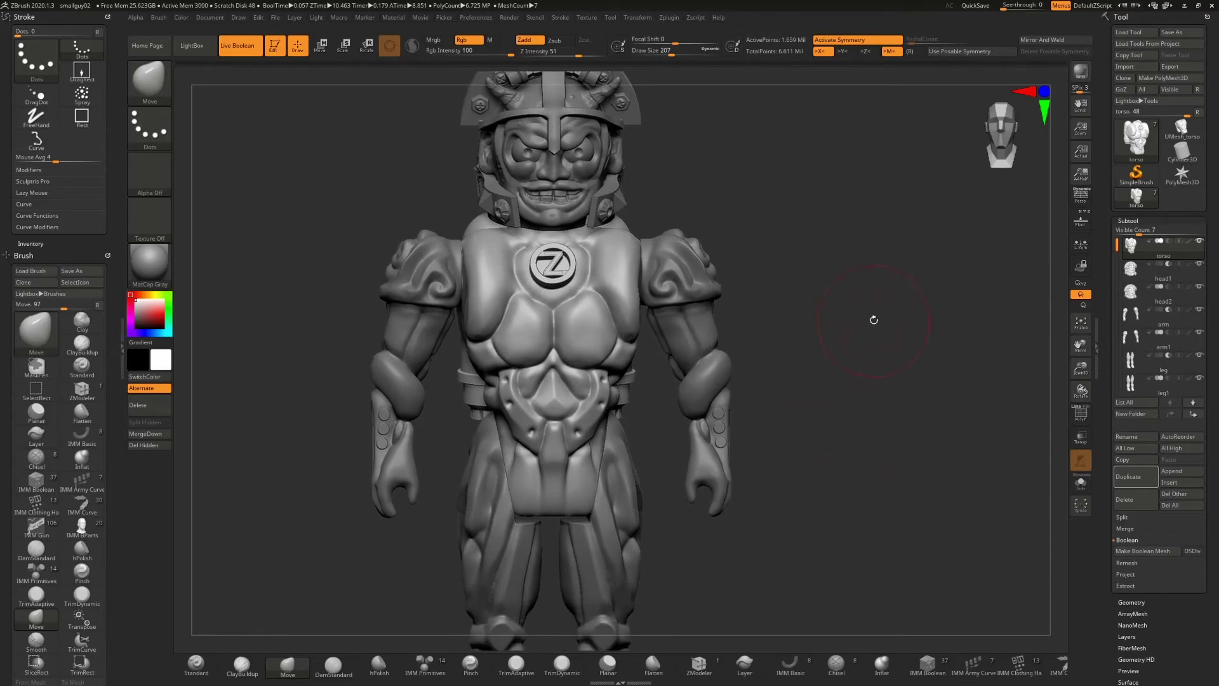
drag(874, 320, 879, 361)
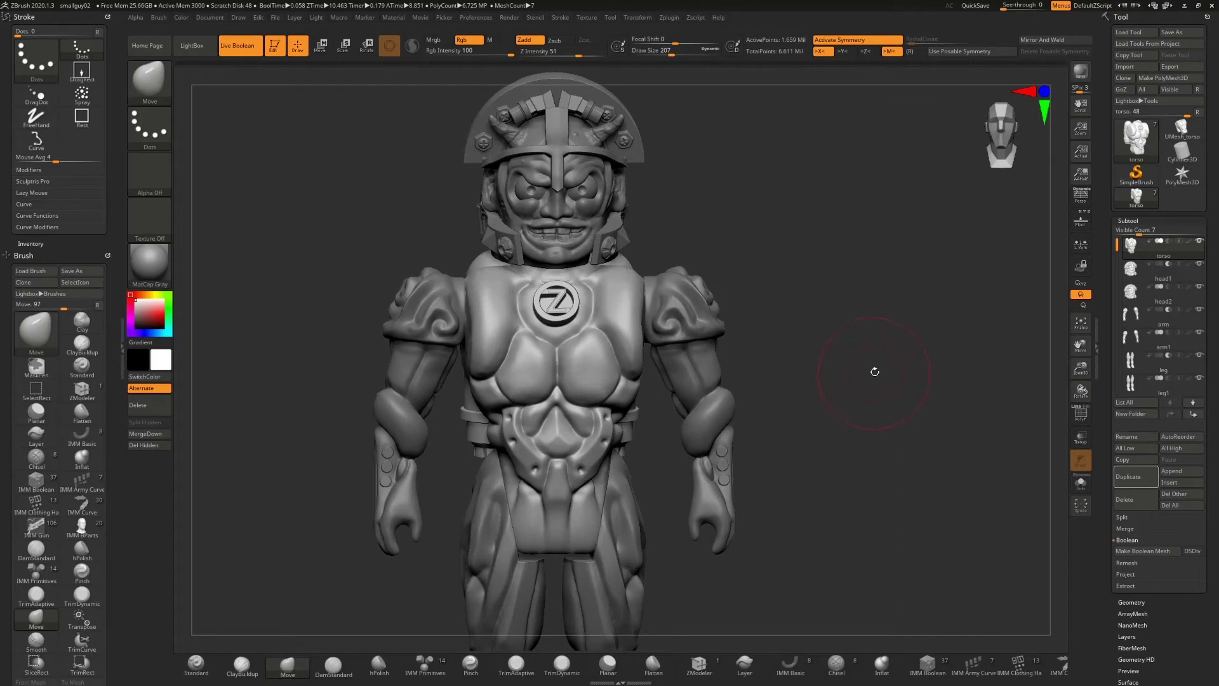
drag(860, 341, 838, 343)
- Switch to the UMesh_torso tool and export it in OBJ format as SG_torso.obj into the smallguy folder
mouse_move(1182, 129)
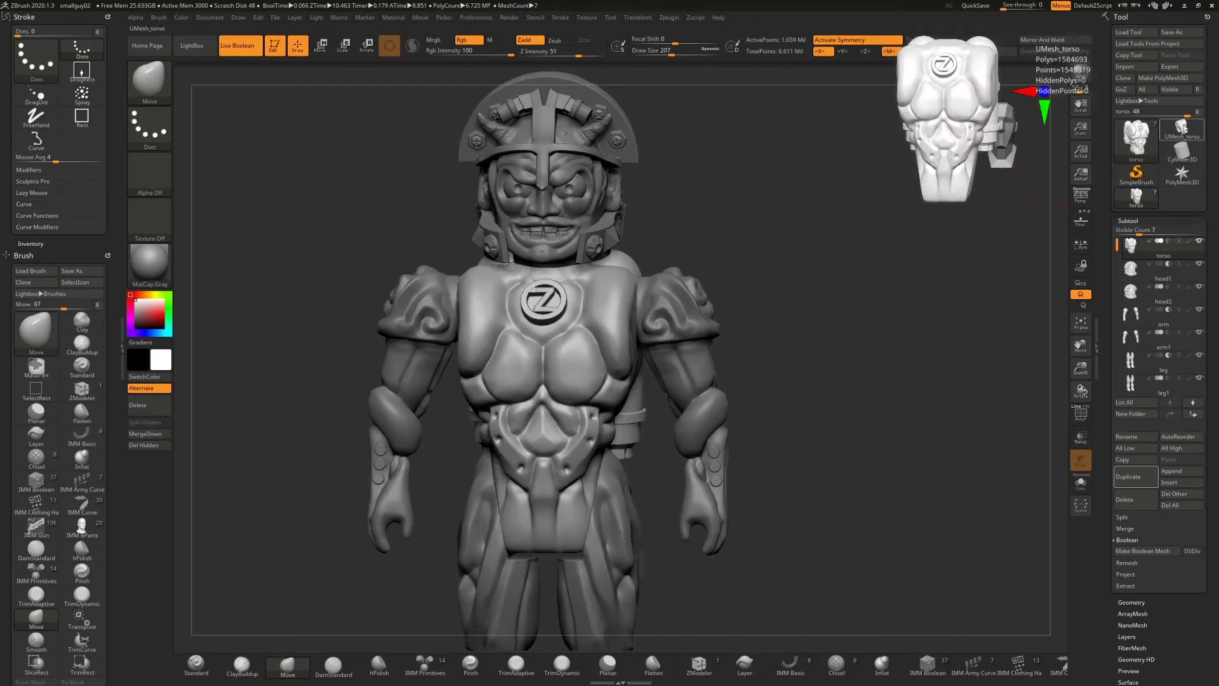
click(1182, 129)
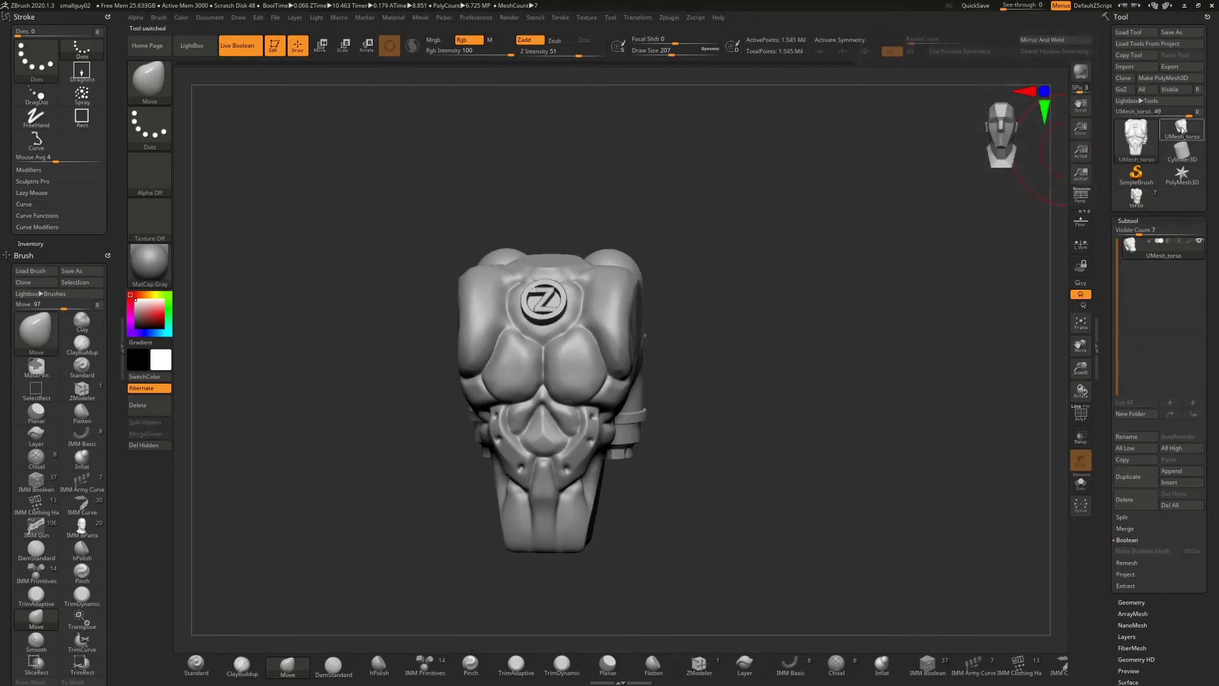
drag(833, 269, 901, 273)
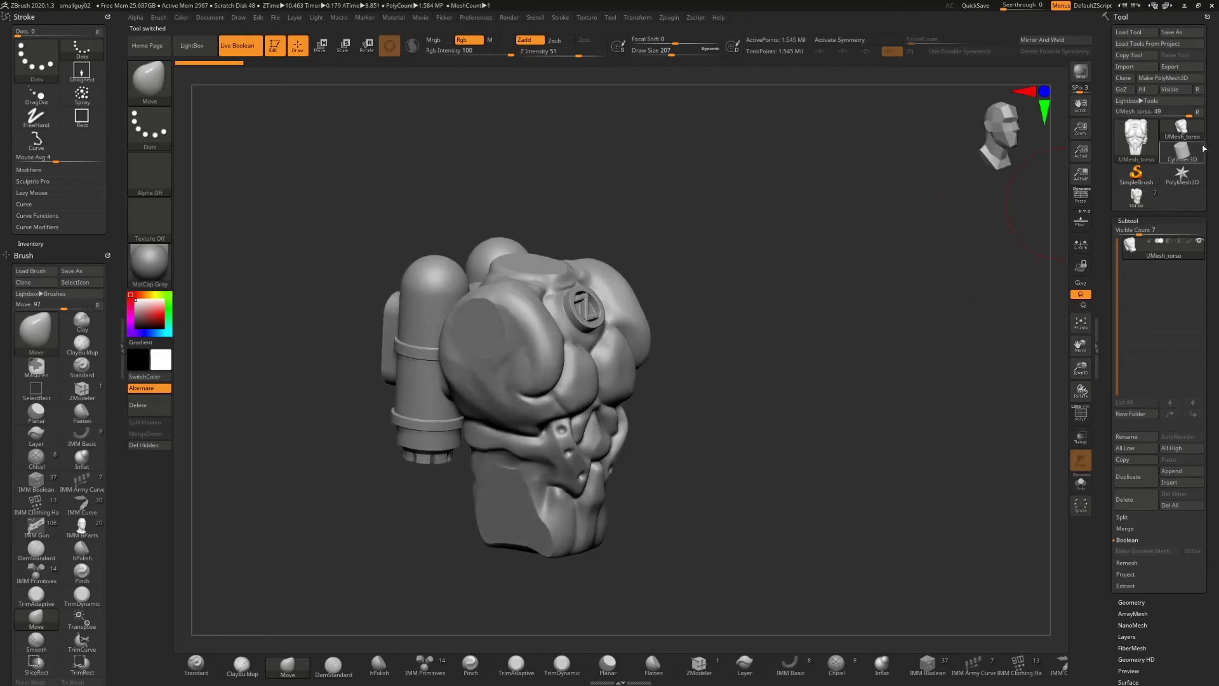
drag(776, 315, 821, 307)
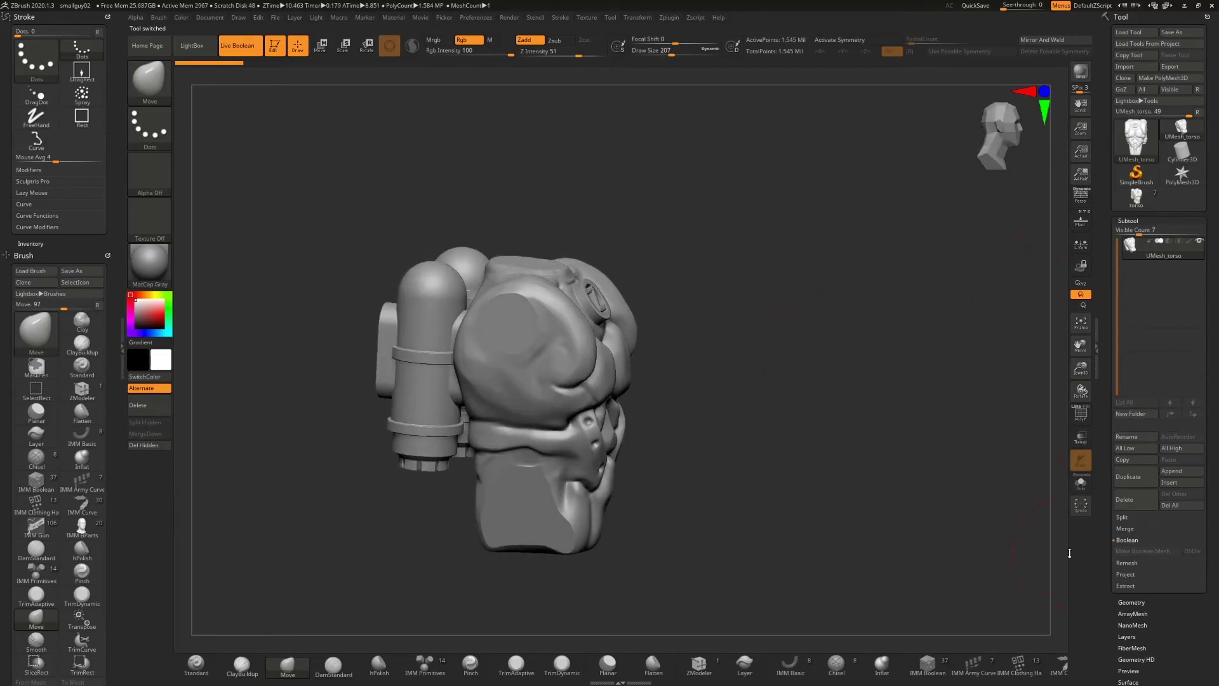
drag(909, 458, 878, 456)
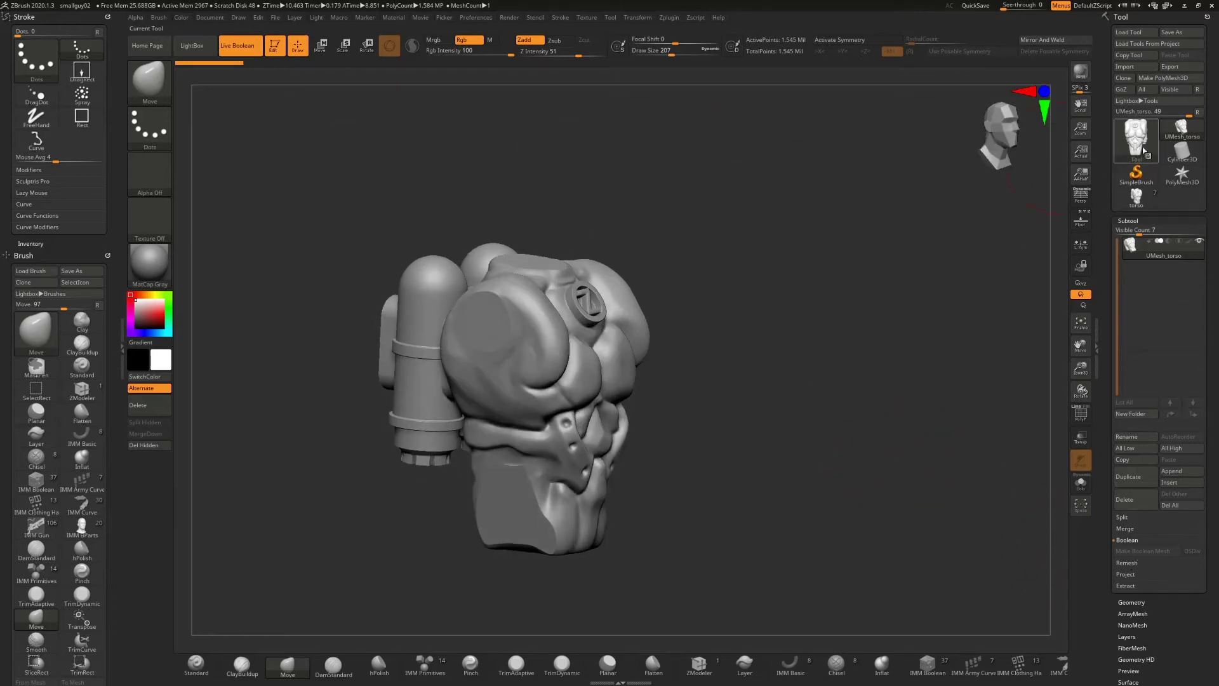
click(1178, 66)
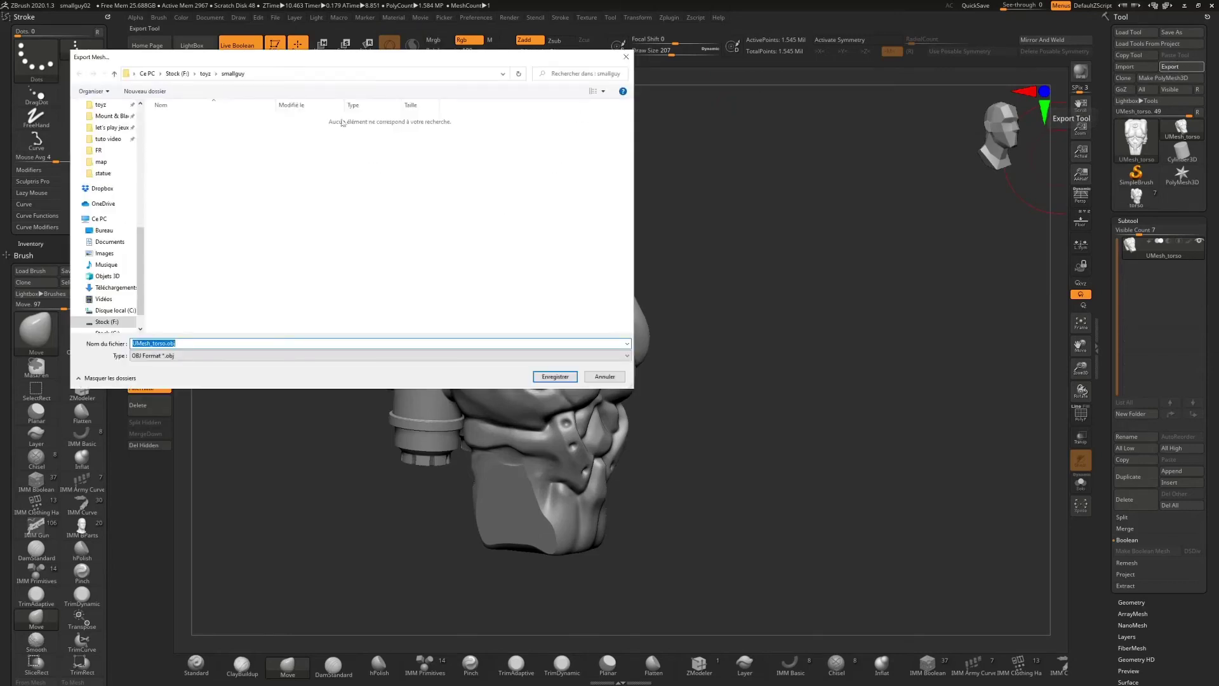
drag(317, 58, 830, 126)
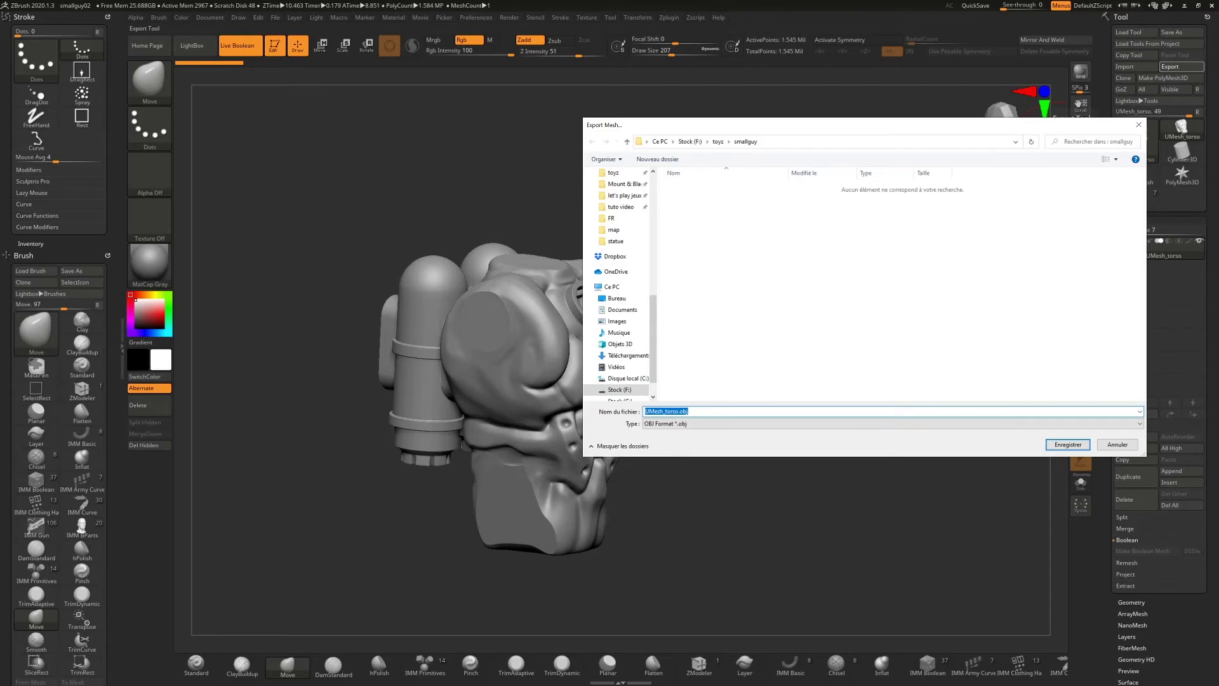
drag(645, 412, 665, 412)
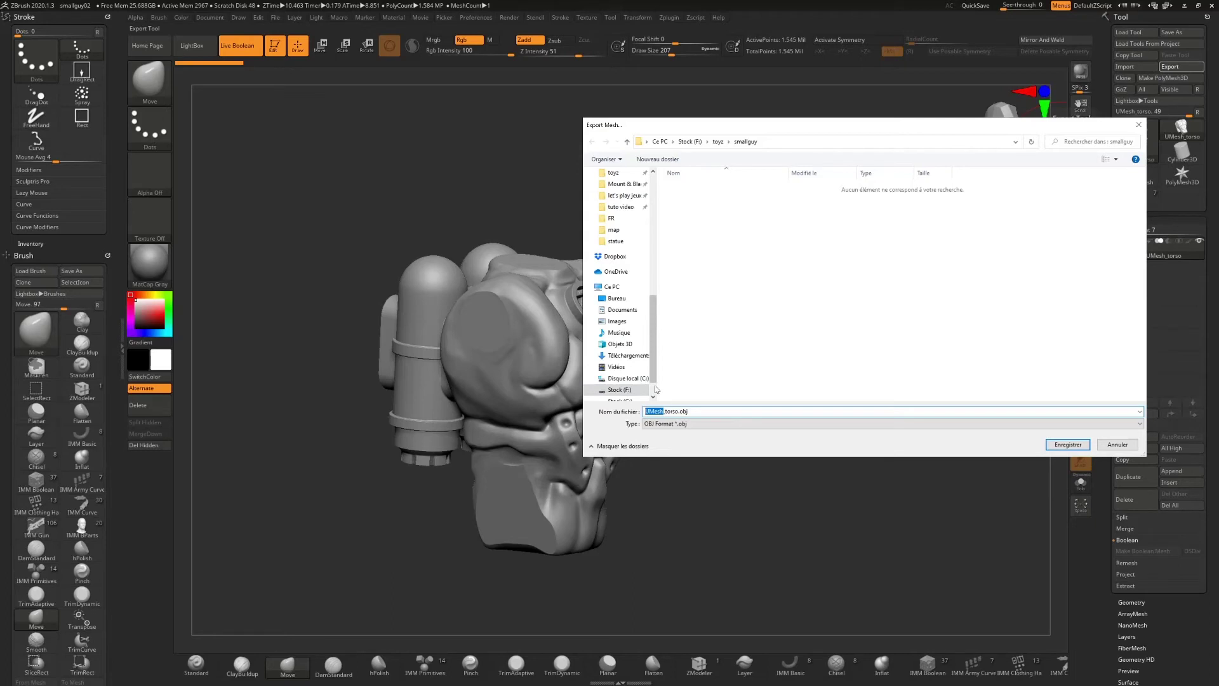
text(SG)
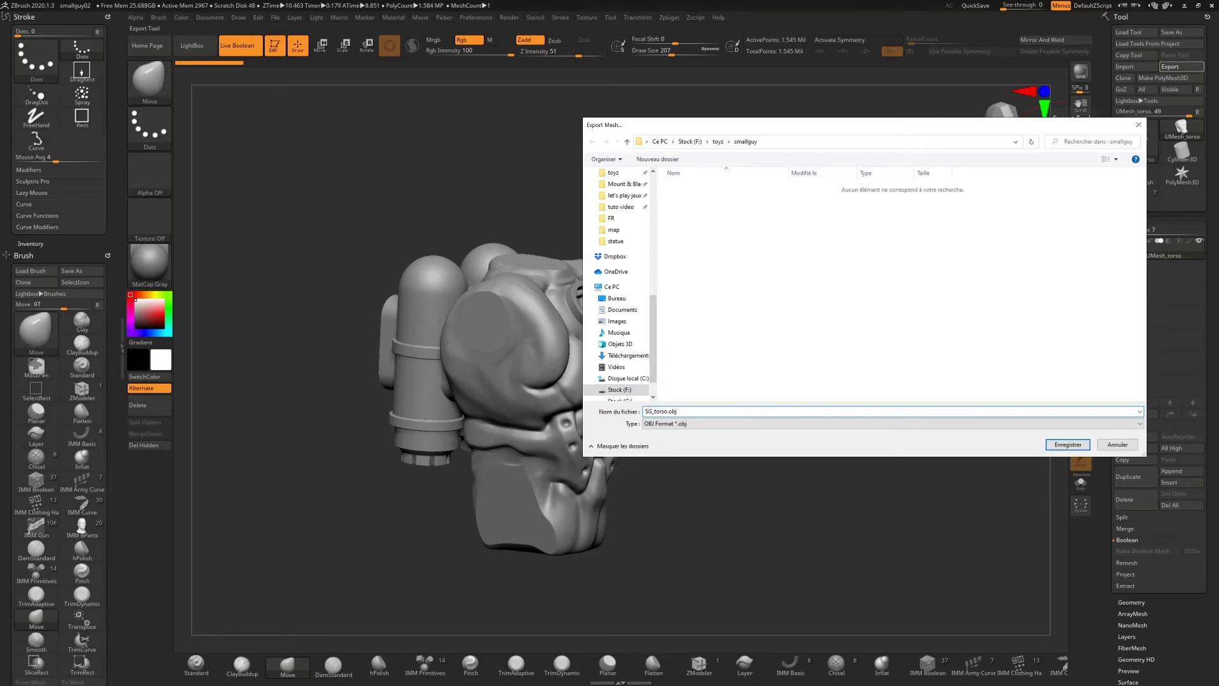
click(1067, 445)
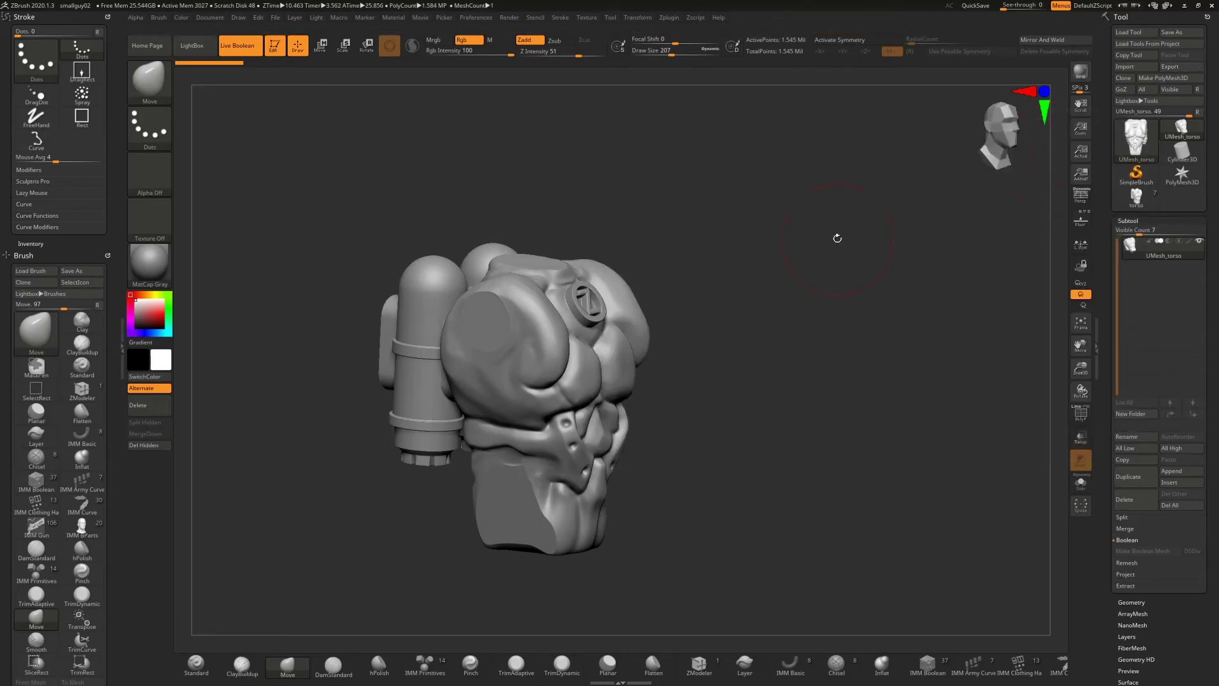
- Switch back to the original torso tool and export its head1 subtool in OBJ format as SG_head into the smallguy folder
click(1135, 206)
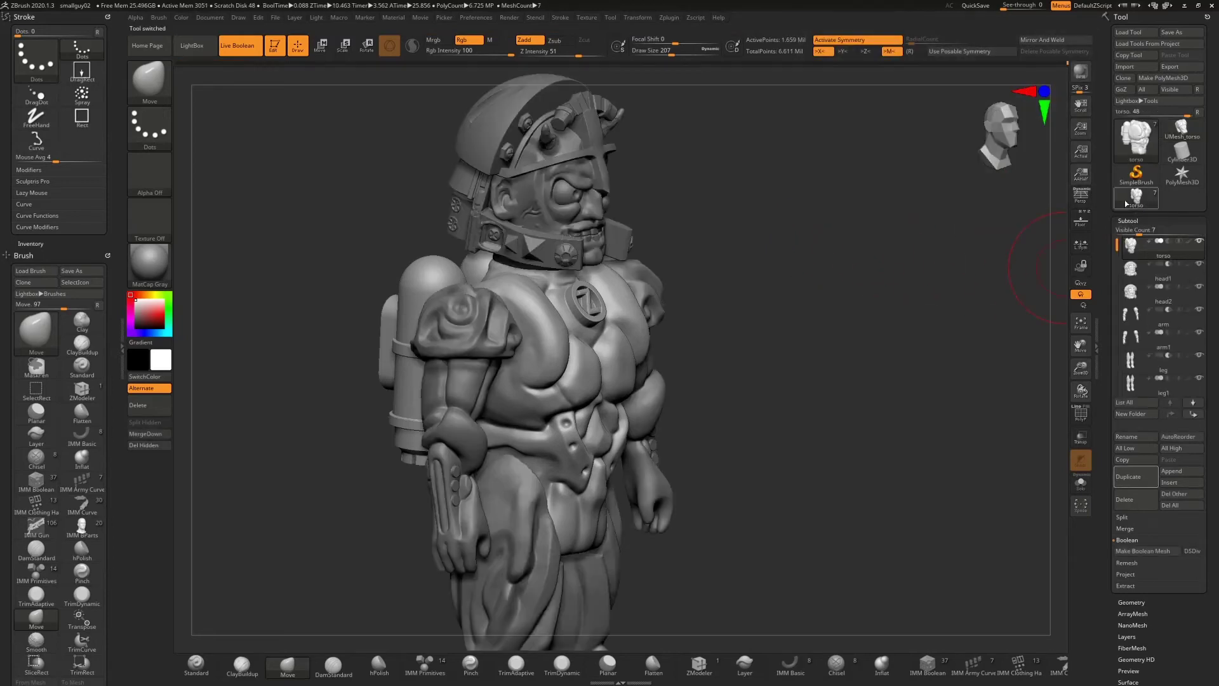
click(1153, 272)
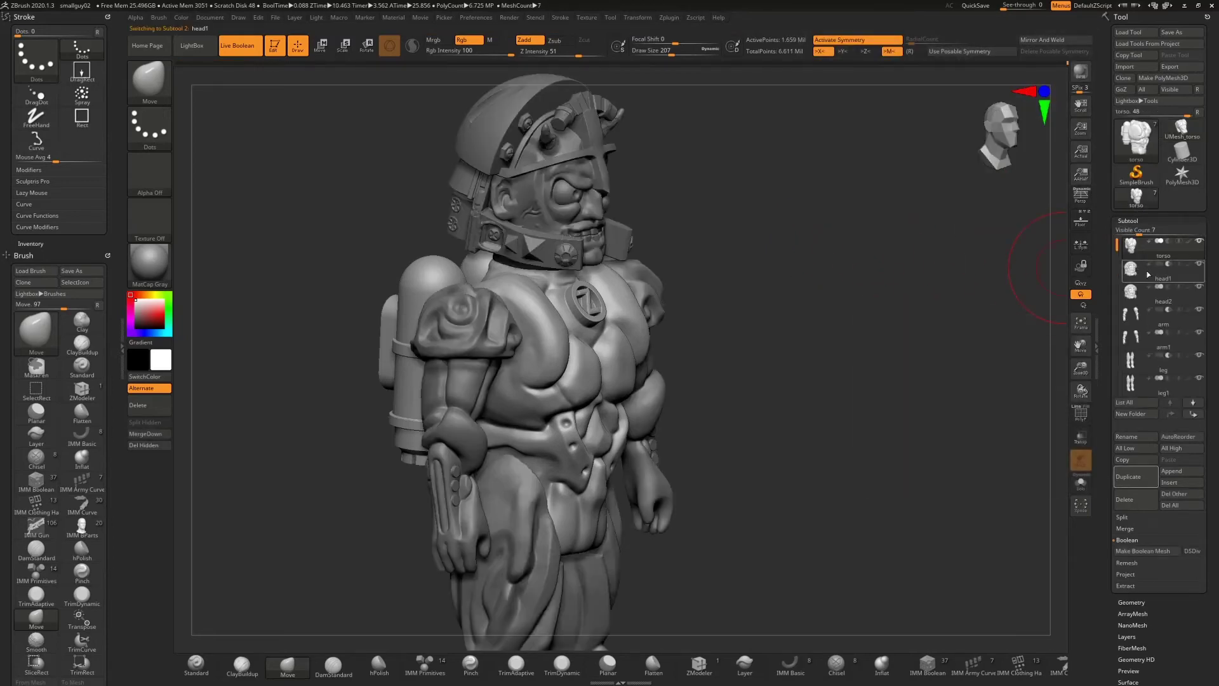
alt+drag(838, 256, 830, 341)
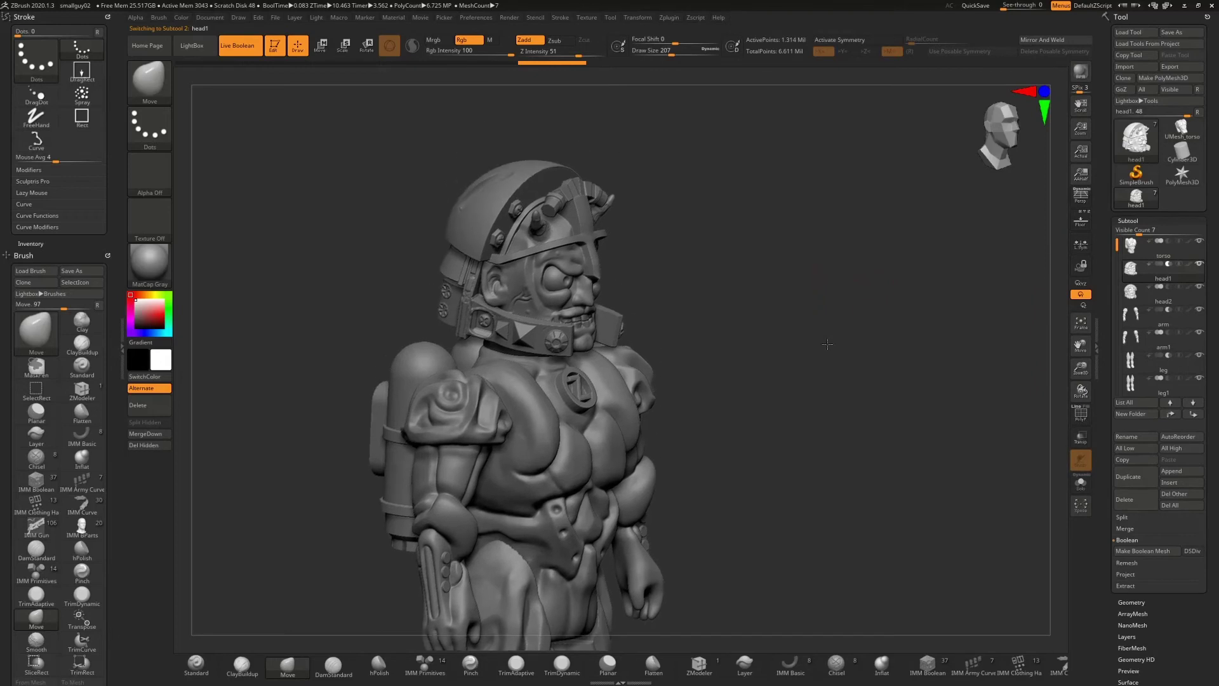
click(1177, 67)
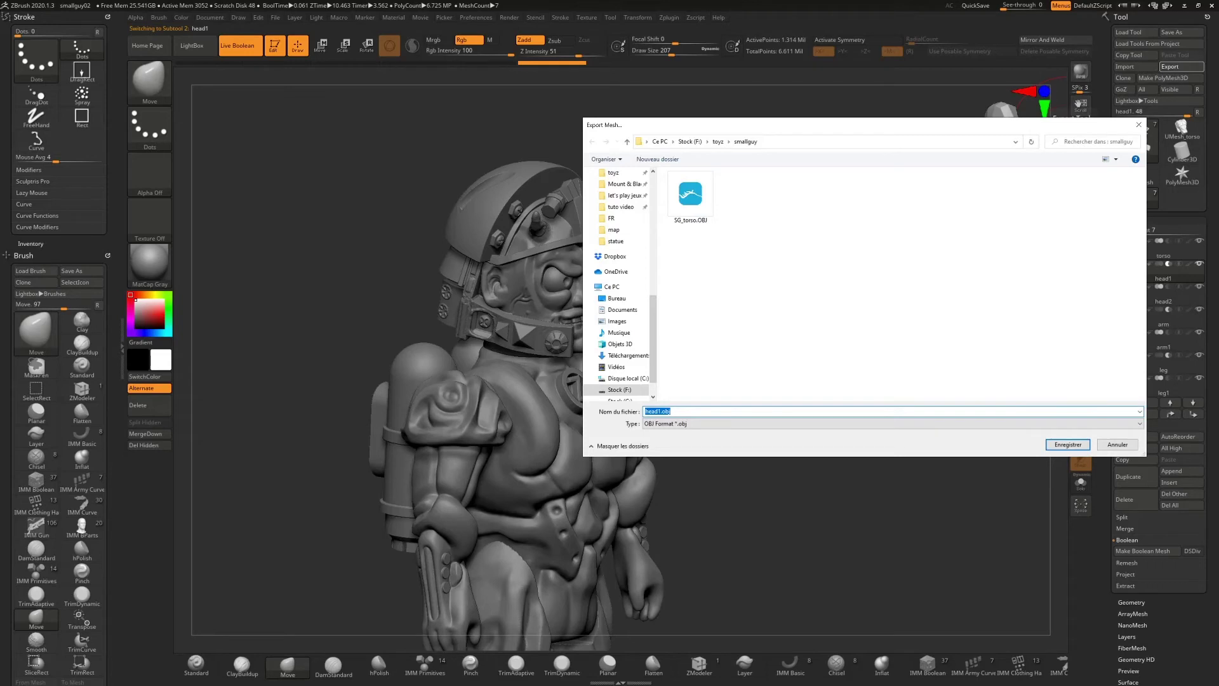
text(S)
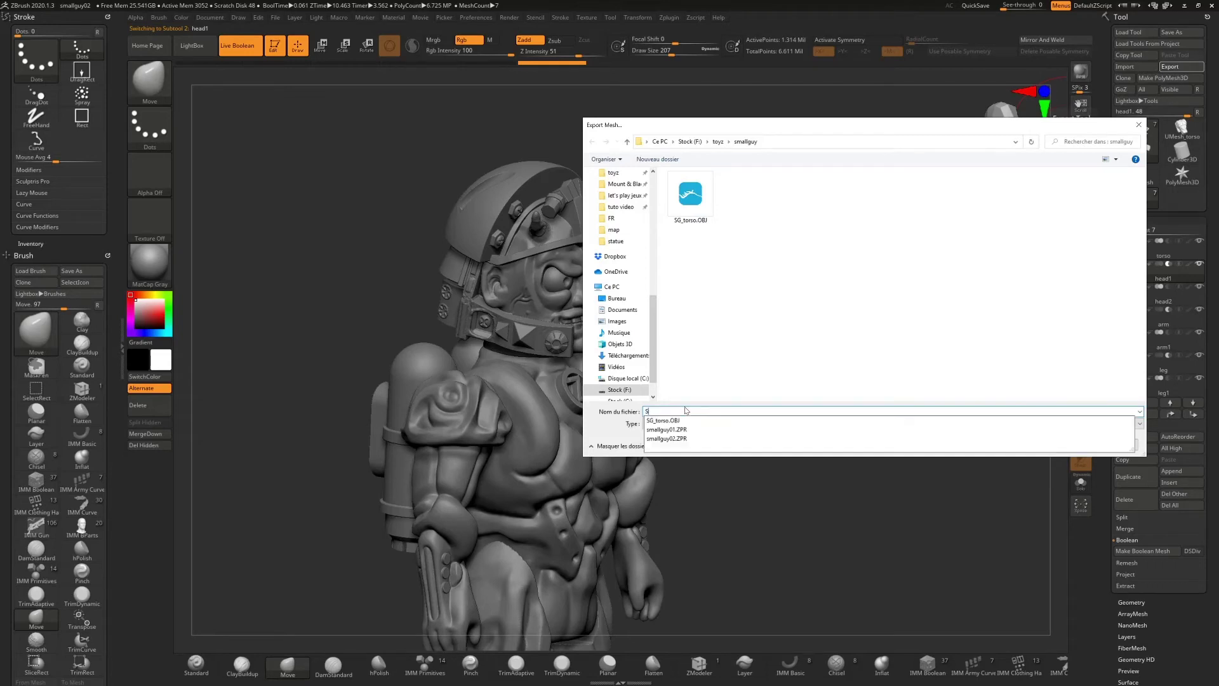
text(G_head)
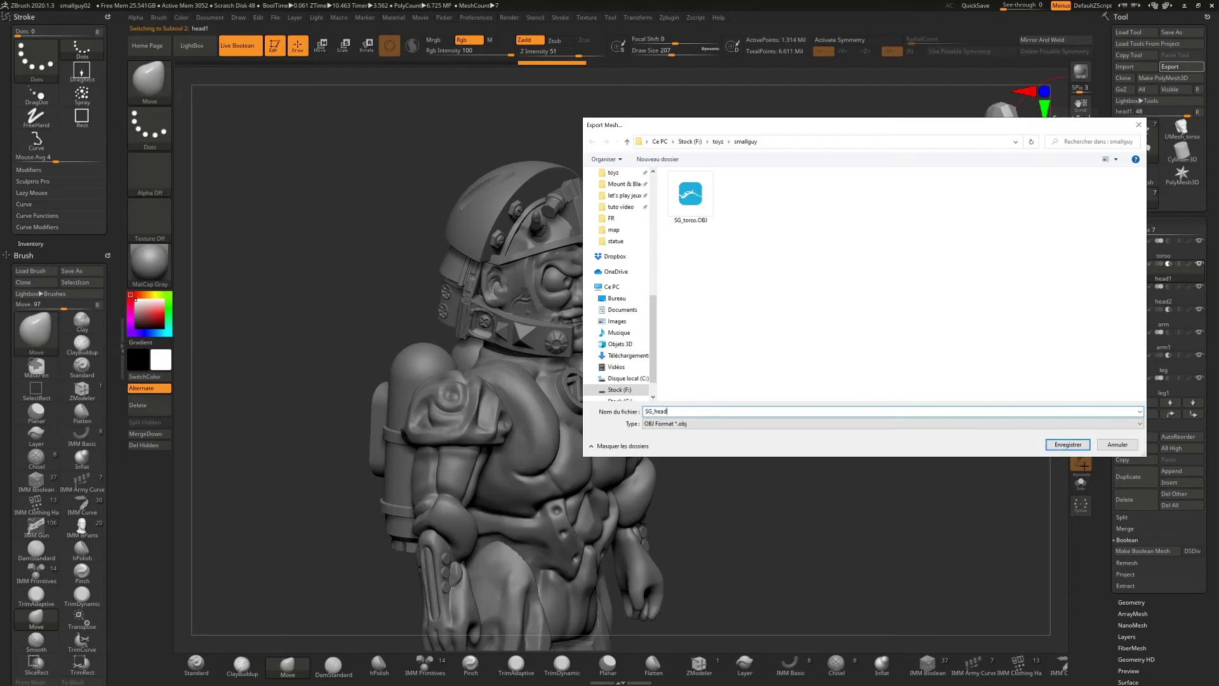
click(1068, 445)
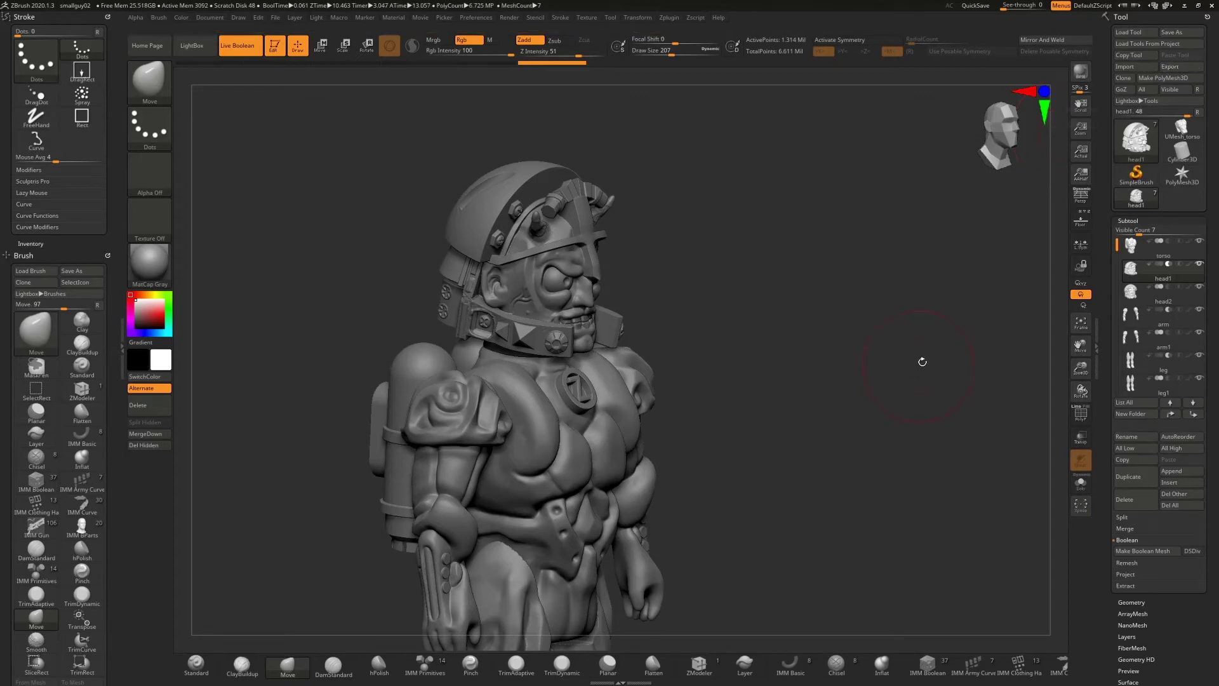
- Select the arm1 subtool and export it in OBJ format as SG_arms into the smallguy folder
mouse_move(1143, 343)
mouse_move(1188, 279)
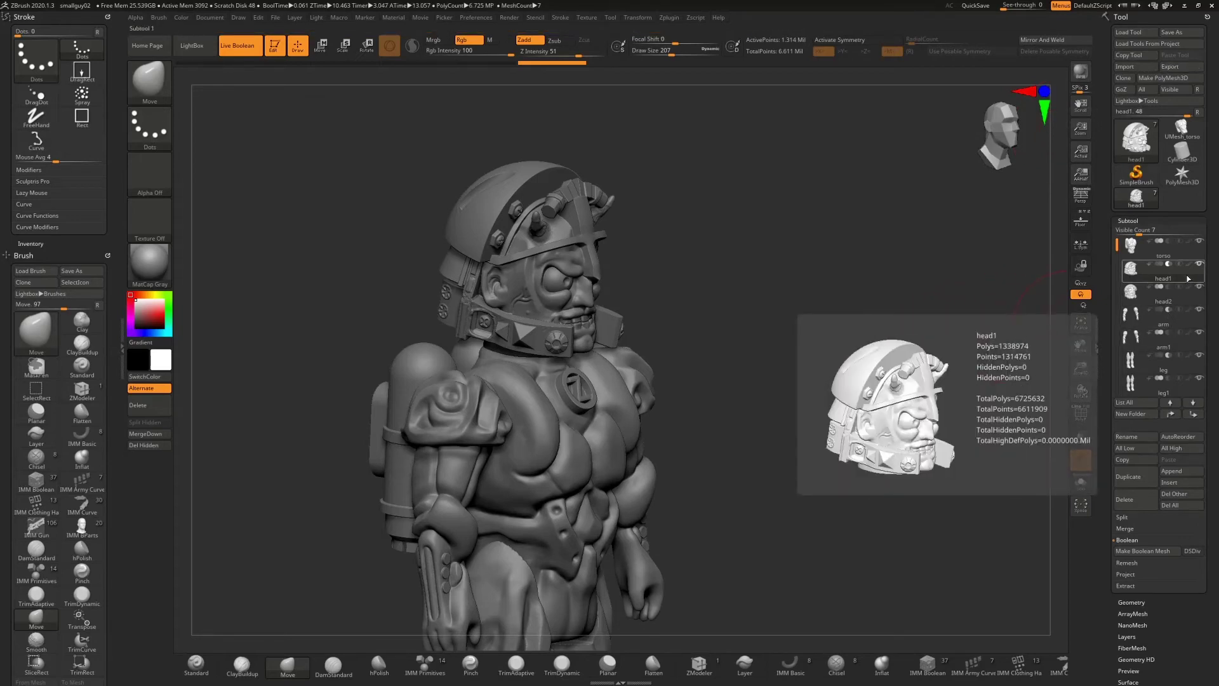
mouse_move(1187, 317)
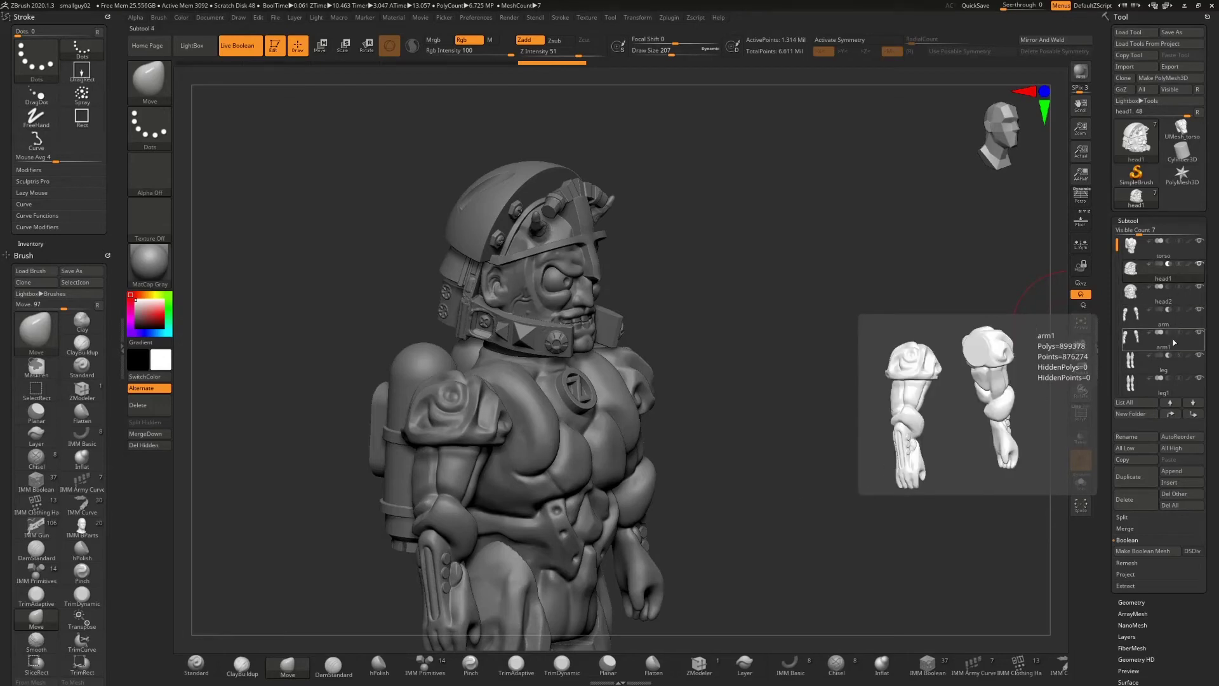
click(1174, 343)
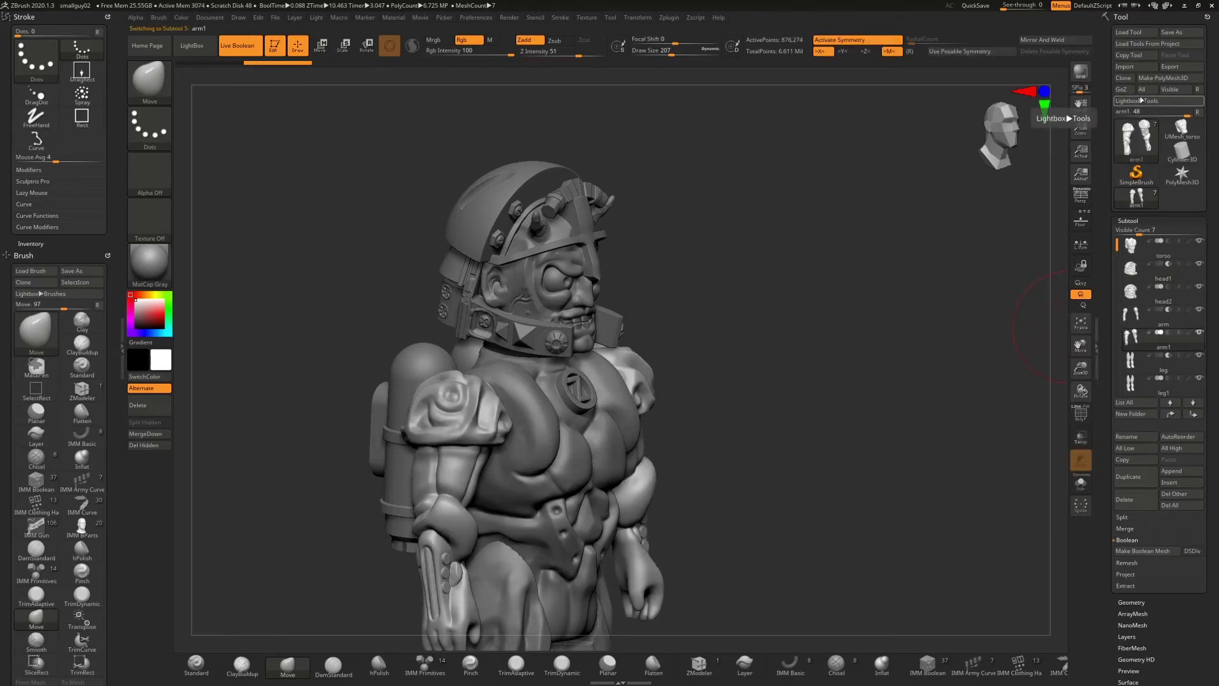
click(1171, 67)
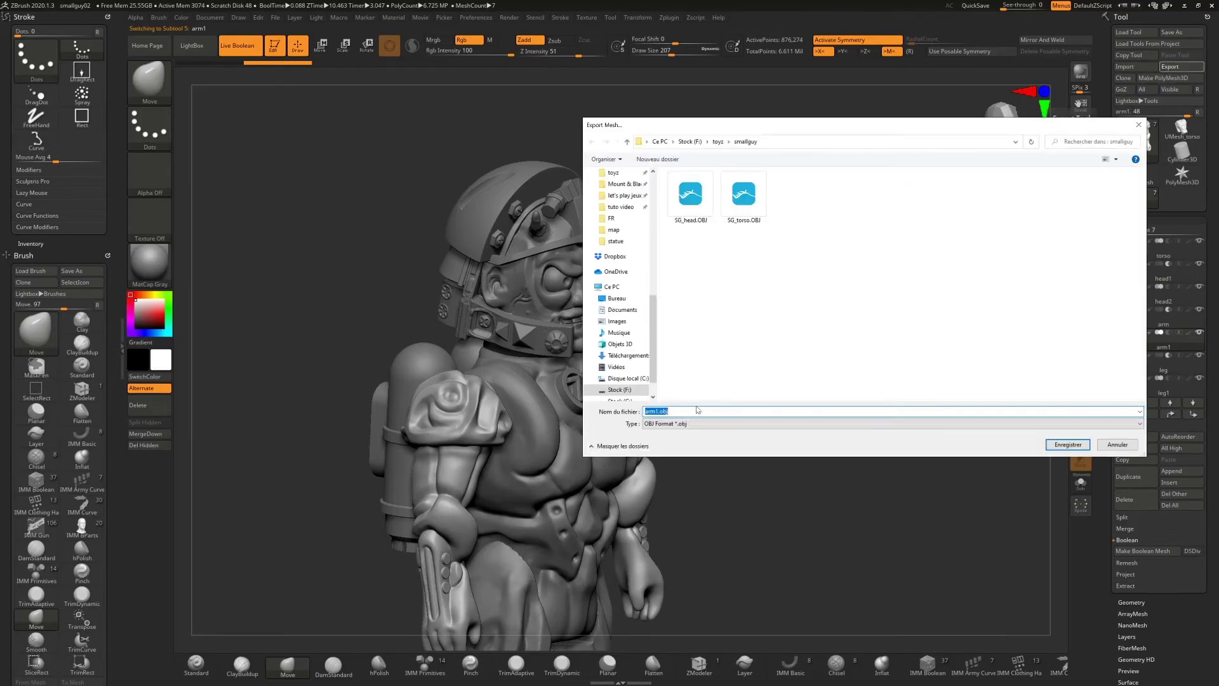
text(SG)
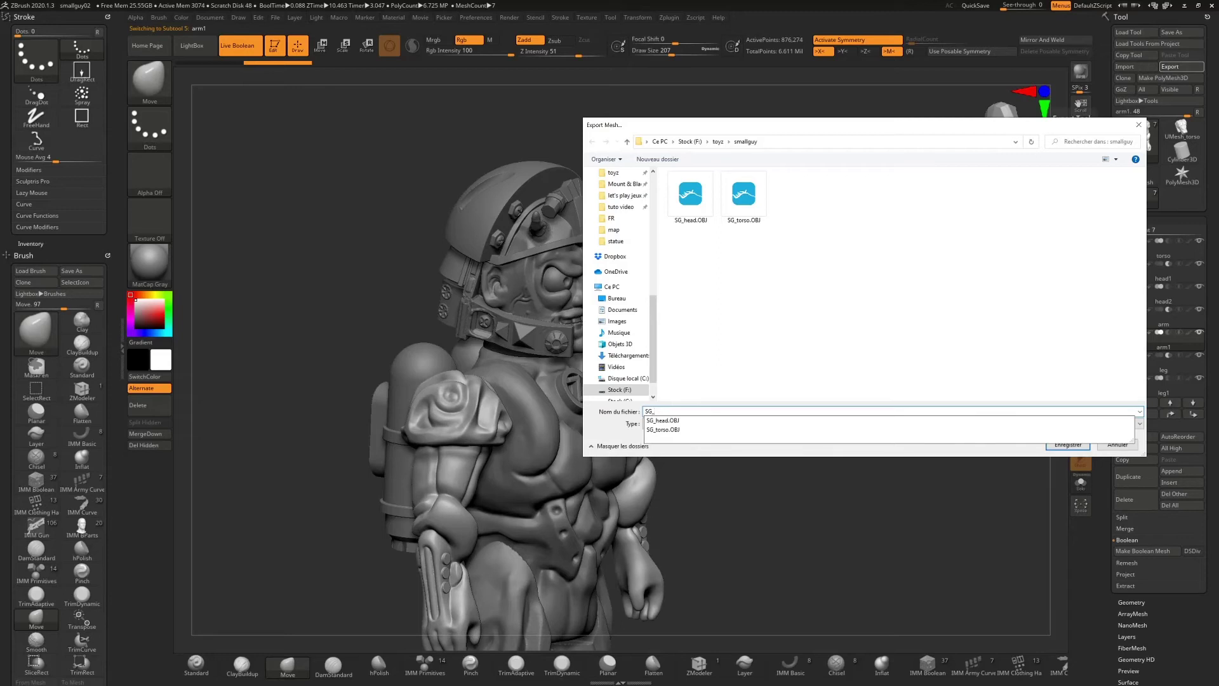
text(_arms)
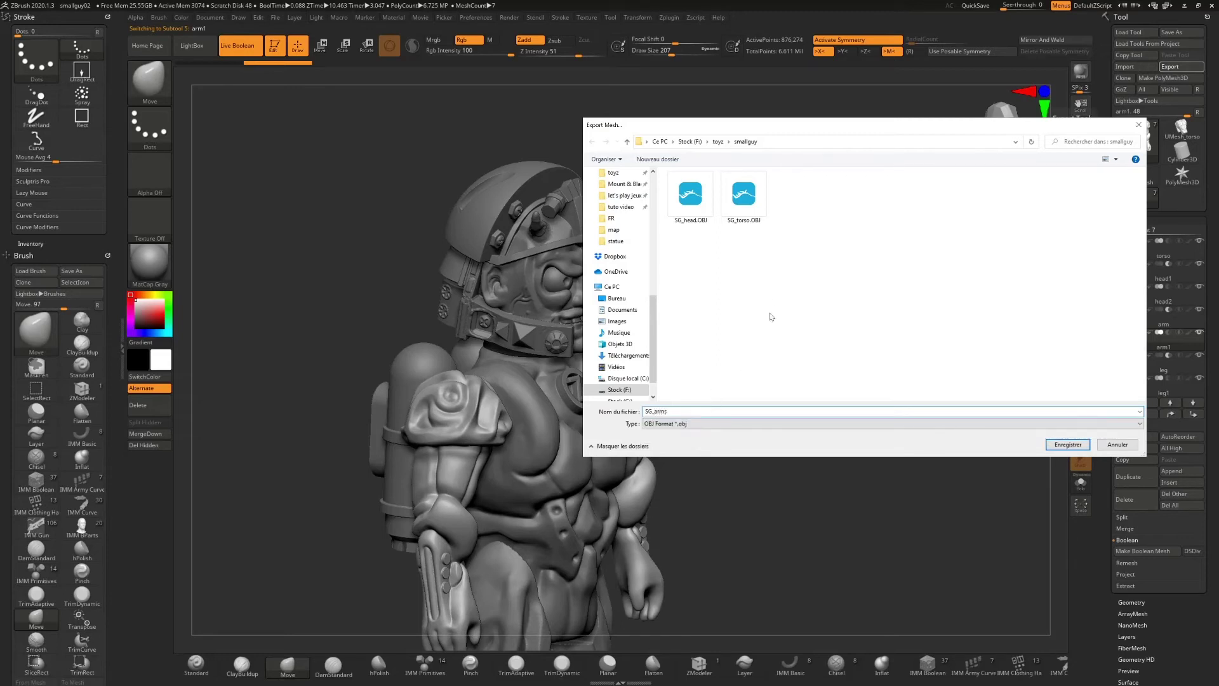
click(1067, 444)
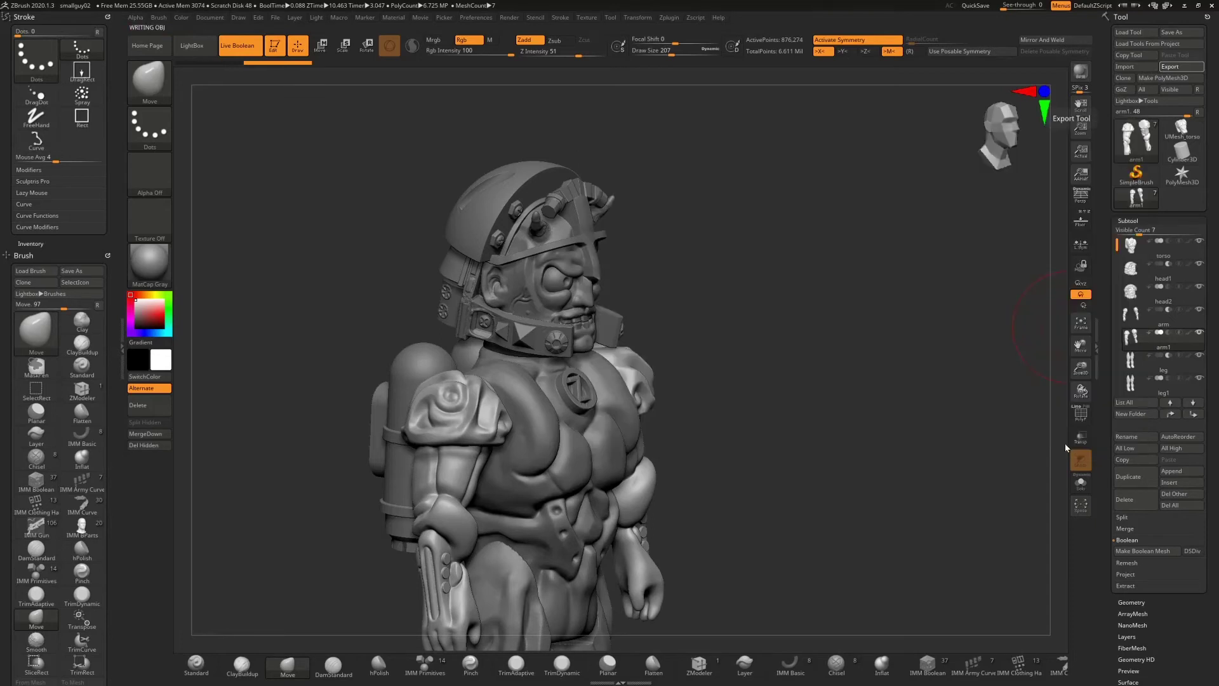
- Select the leg1 subtool and export it in OBJ format as SG_legs into the smallguy folder
click(1141, 384)
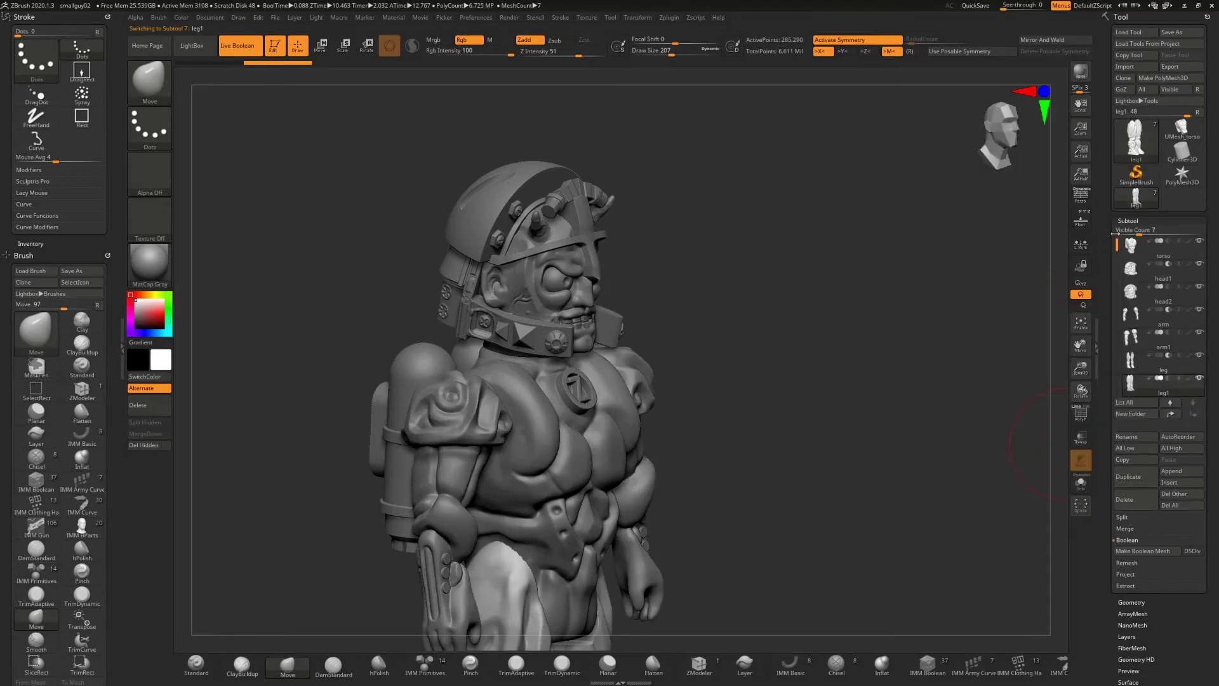
click(1174, 67)
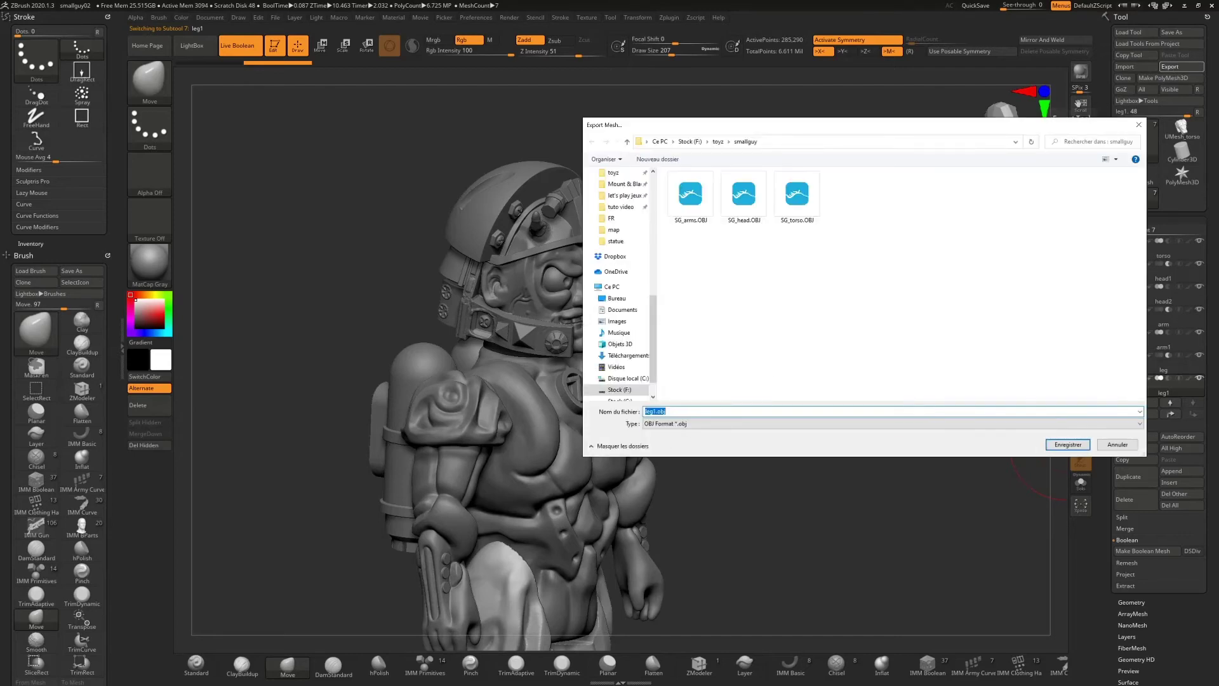
text(SG)
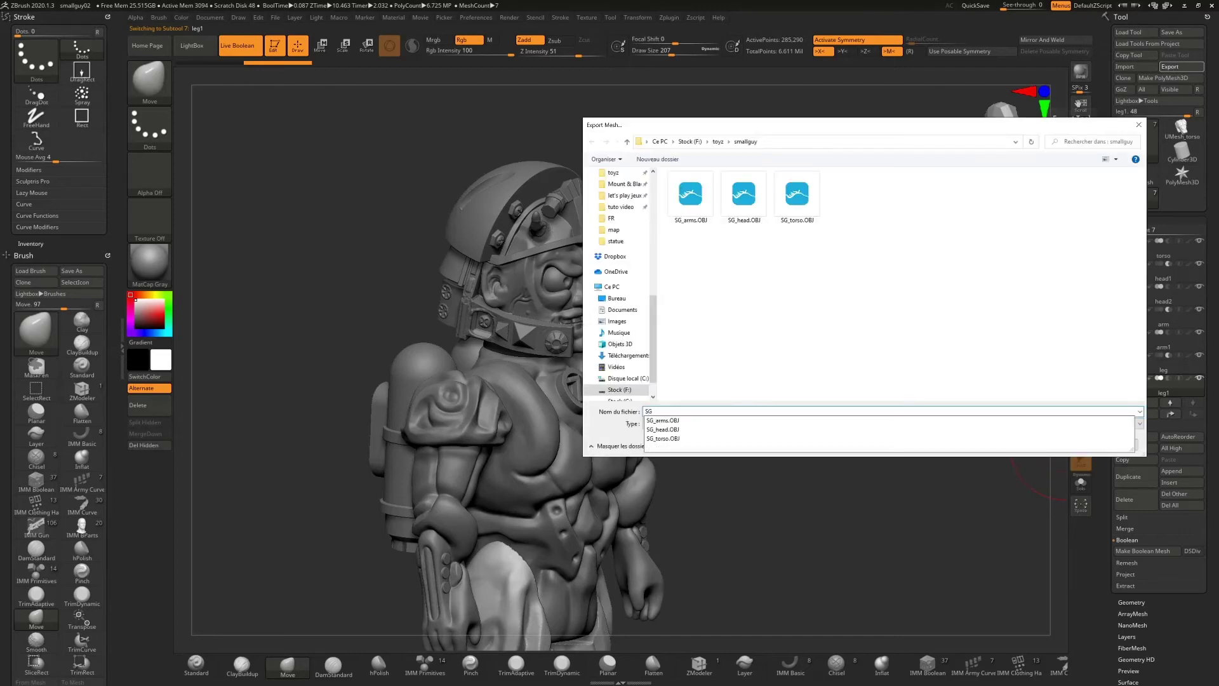
text(_le)
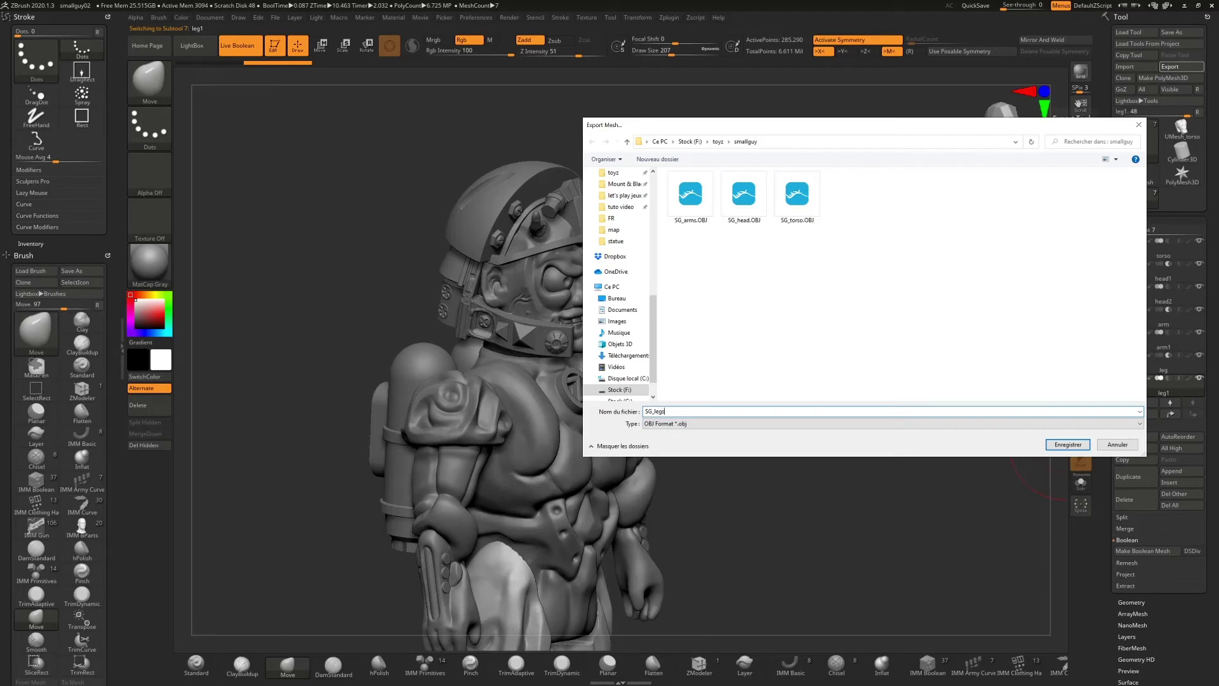
text(gs)
click(1068, 445)
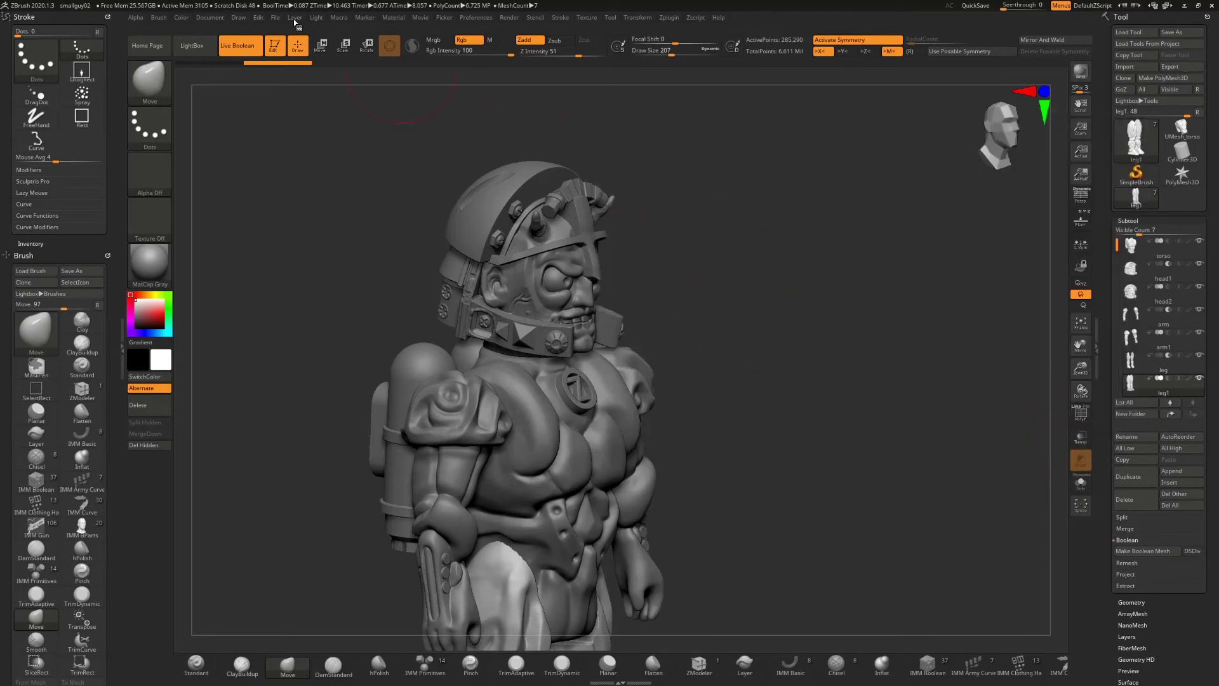
- Save the project over the existing smallguy02.ZPR file in the smallguy folder
click(275, 17)
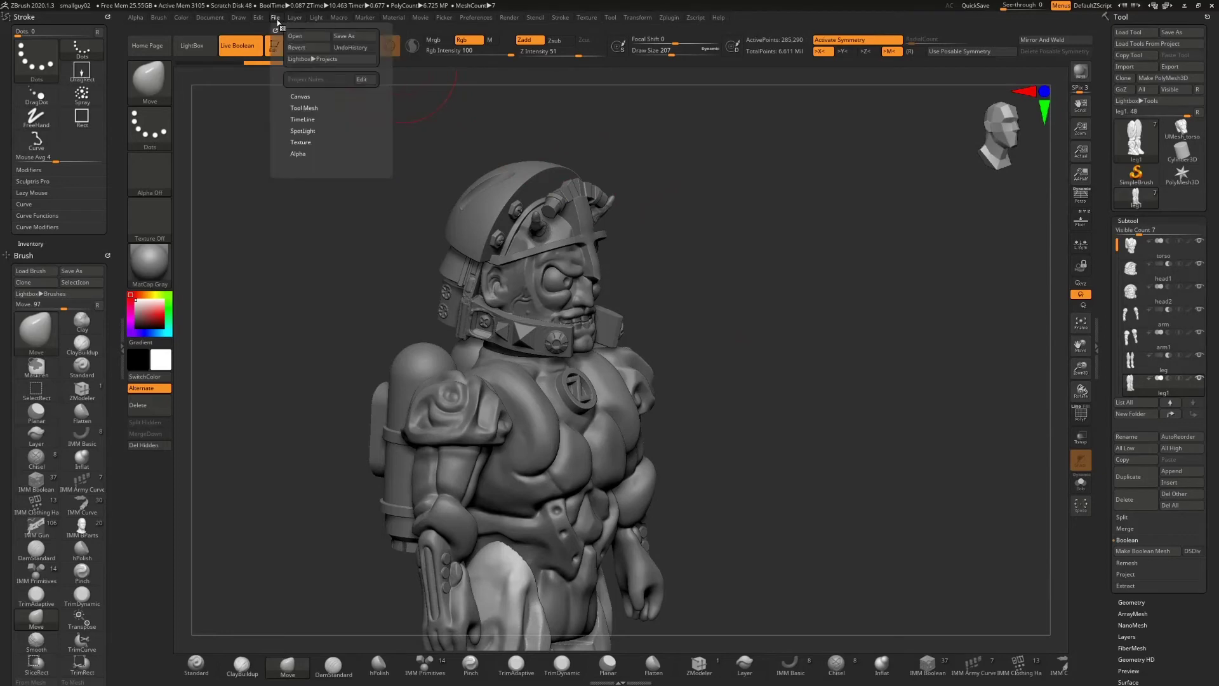
click(353, 40)
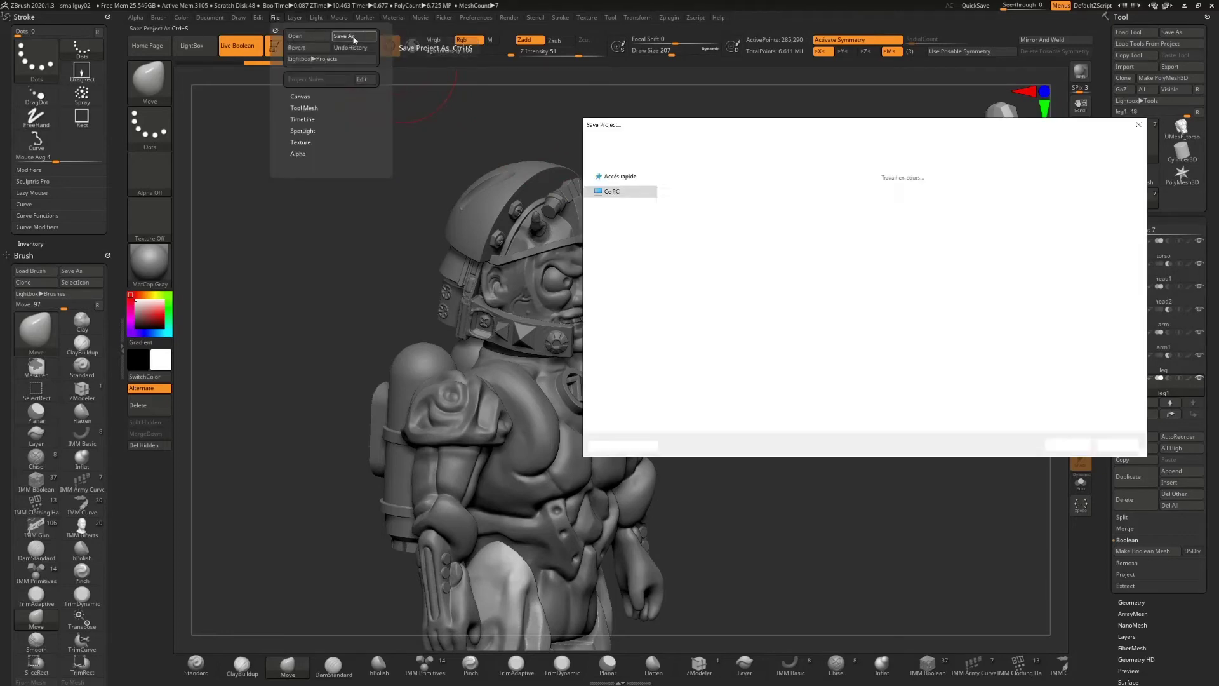
click(753, 205)
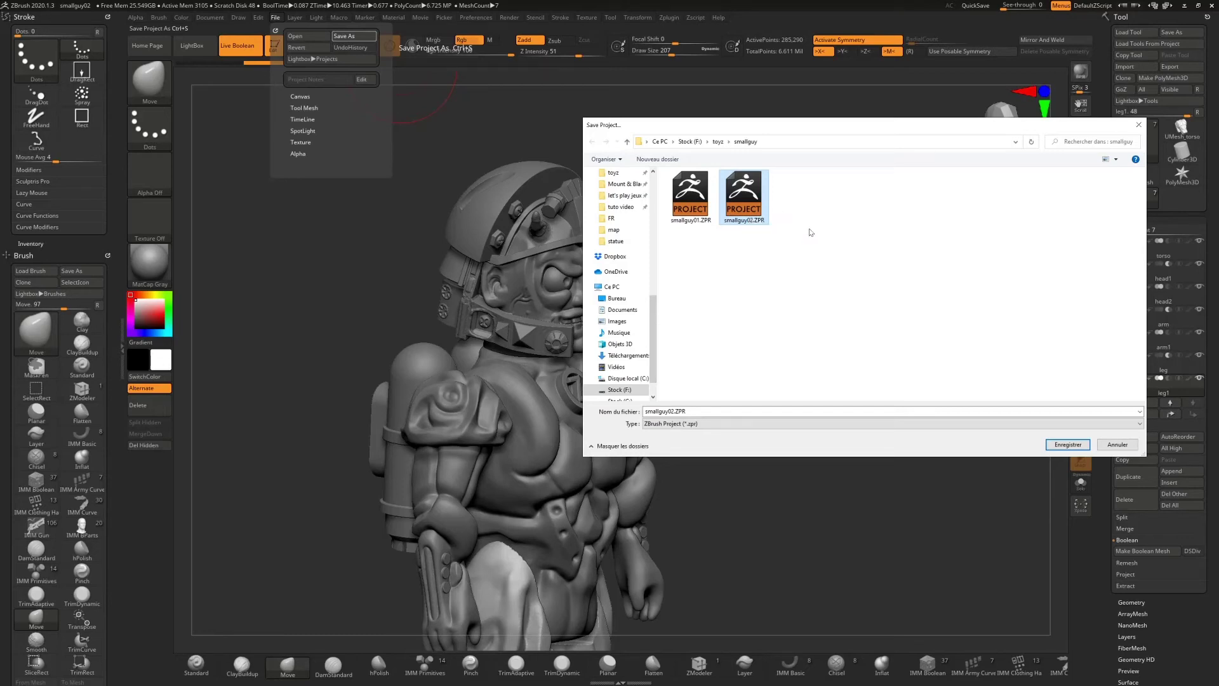
double_click(746, 202)
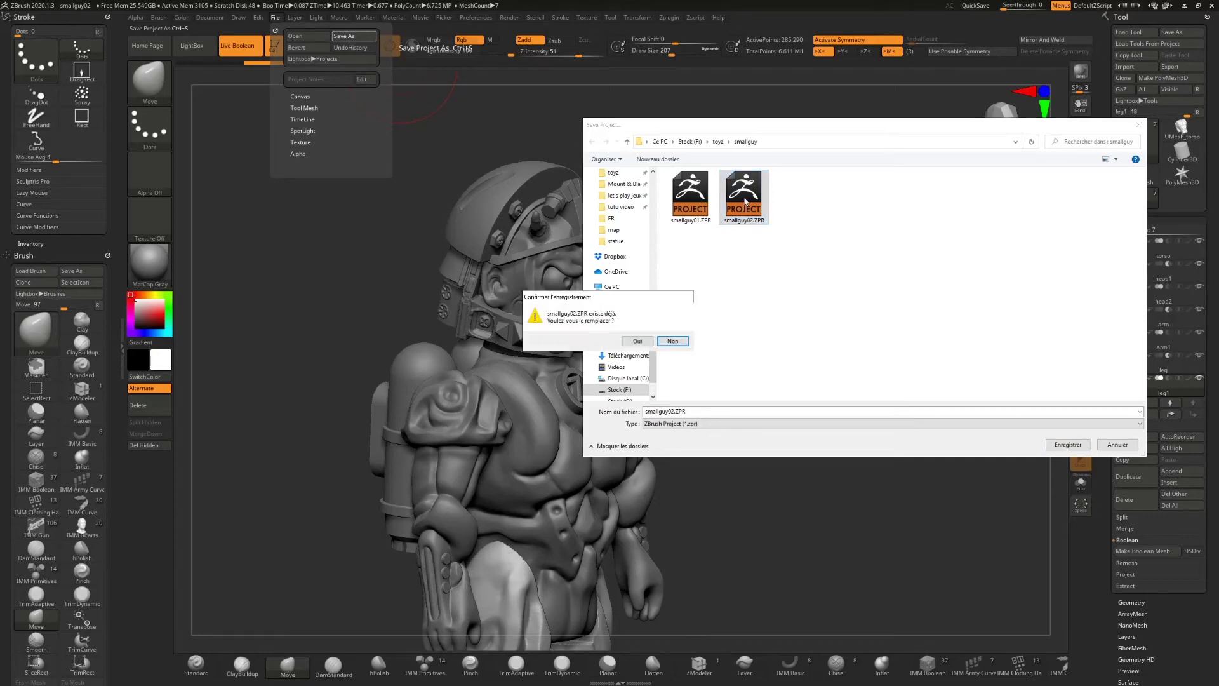
click(642, 342)
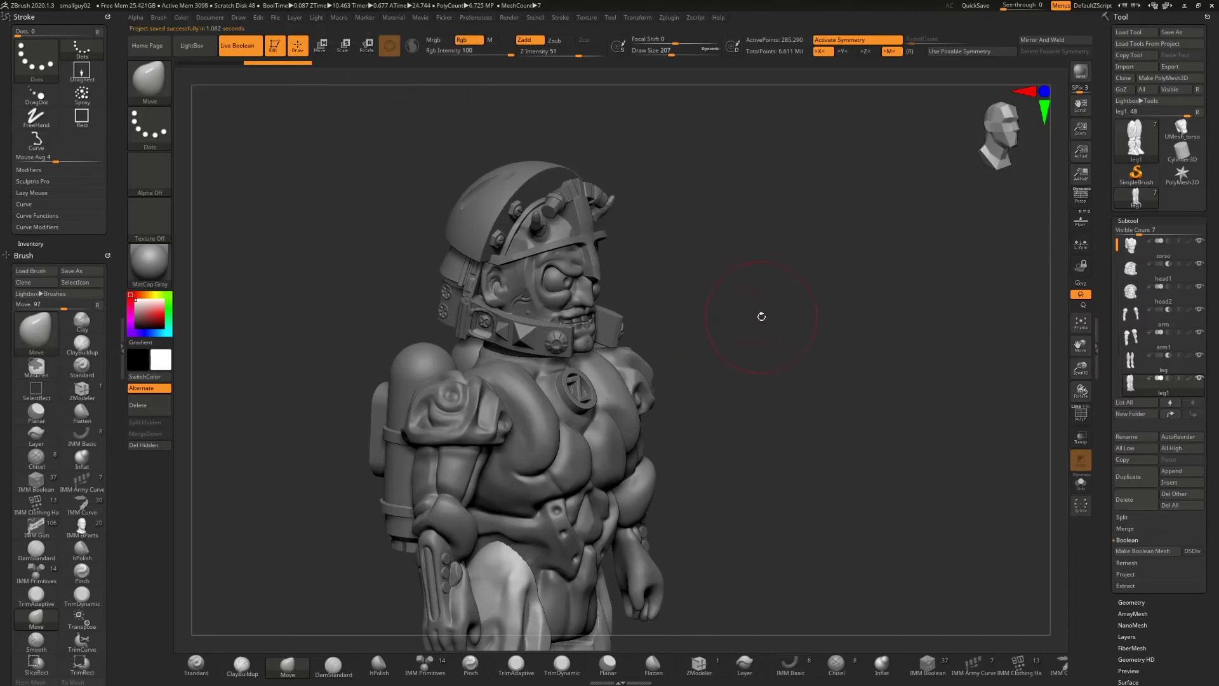
- Open the DynaMesh_Sphere_32 project from the LightBox project library, discarding changes to the current project
mouse_move(775, 326)
mouse_down()
mouse_move(737, 324)
mouse_move(762, 321)
mouse_up()
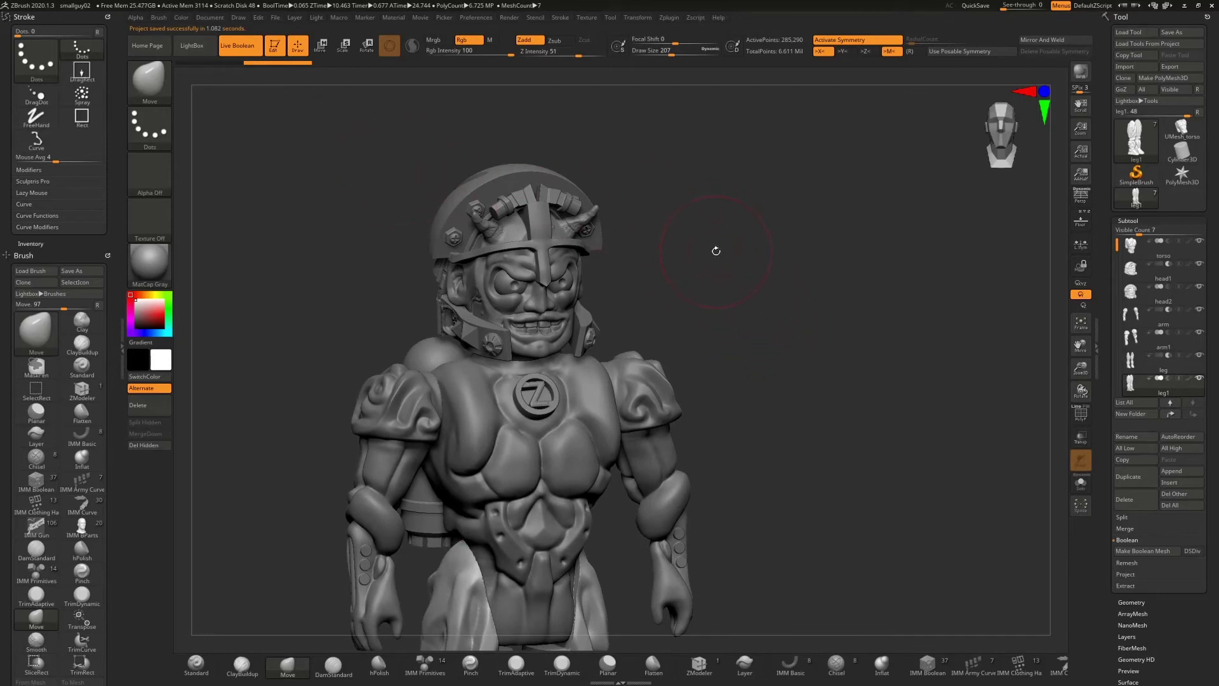
drag(730, 270, 725, 266)
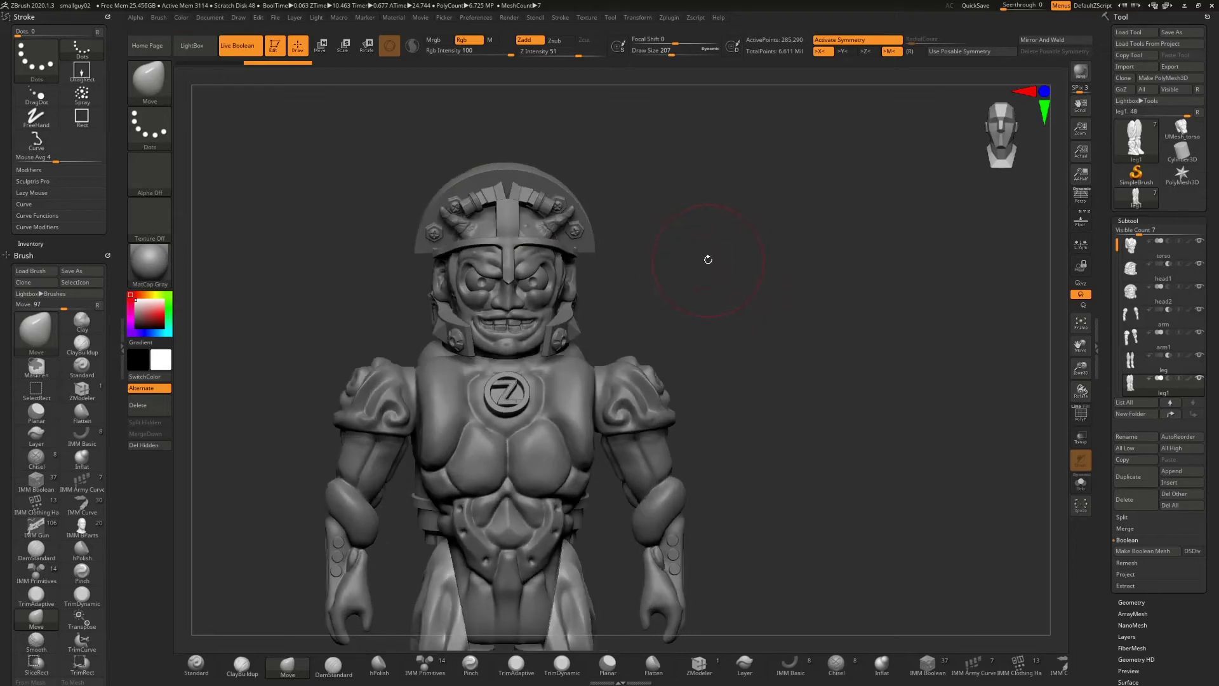
click(193, 46)
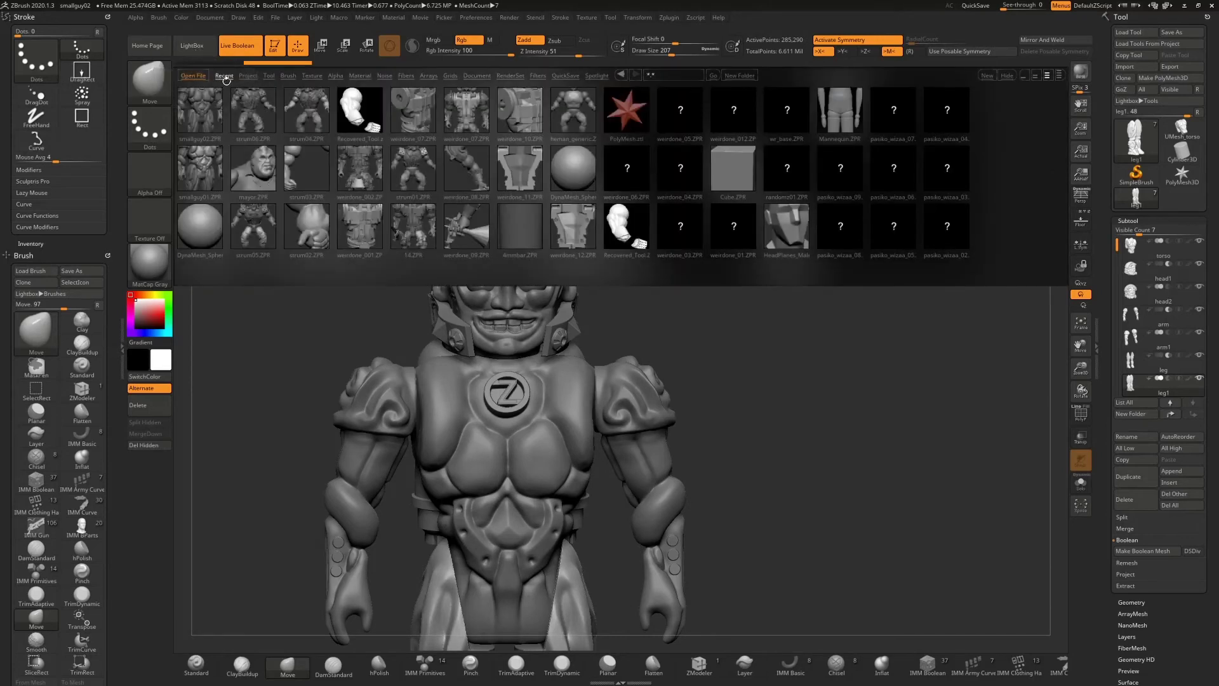
click(247, 75)
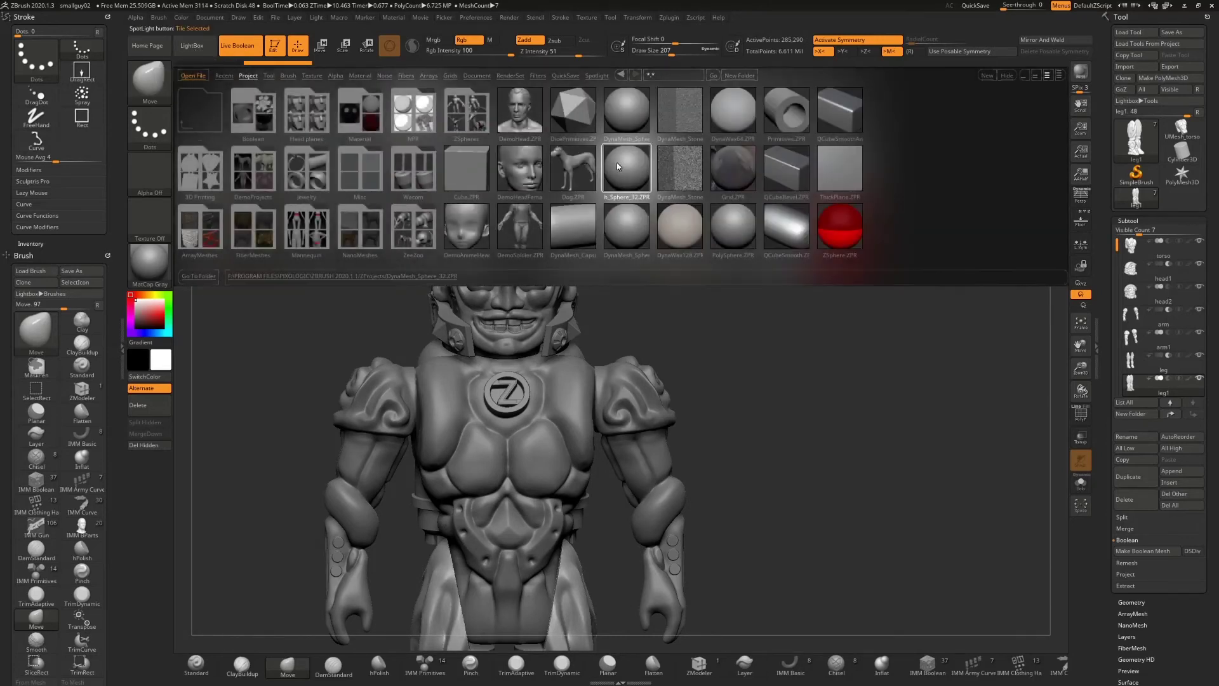
double_click(623, 168)
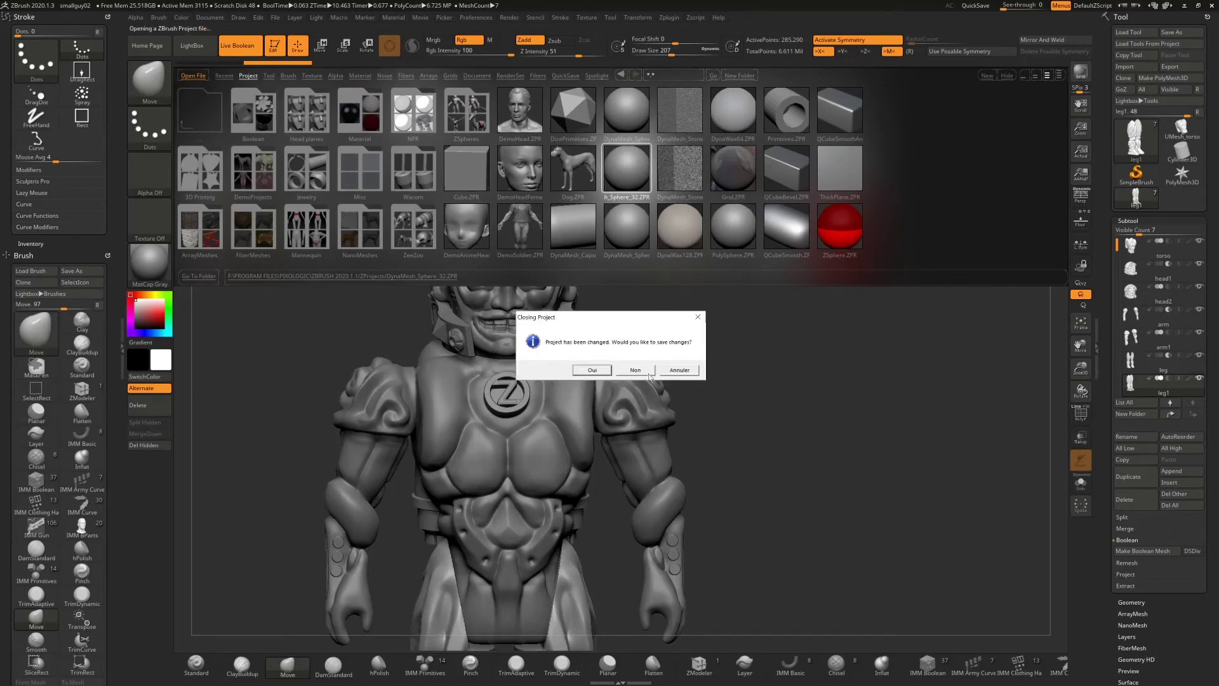
click(637, 371)
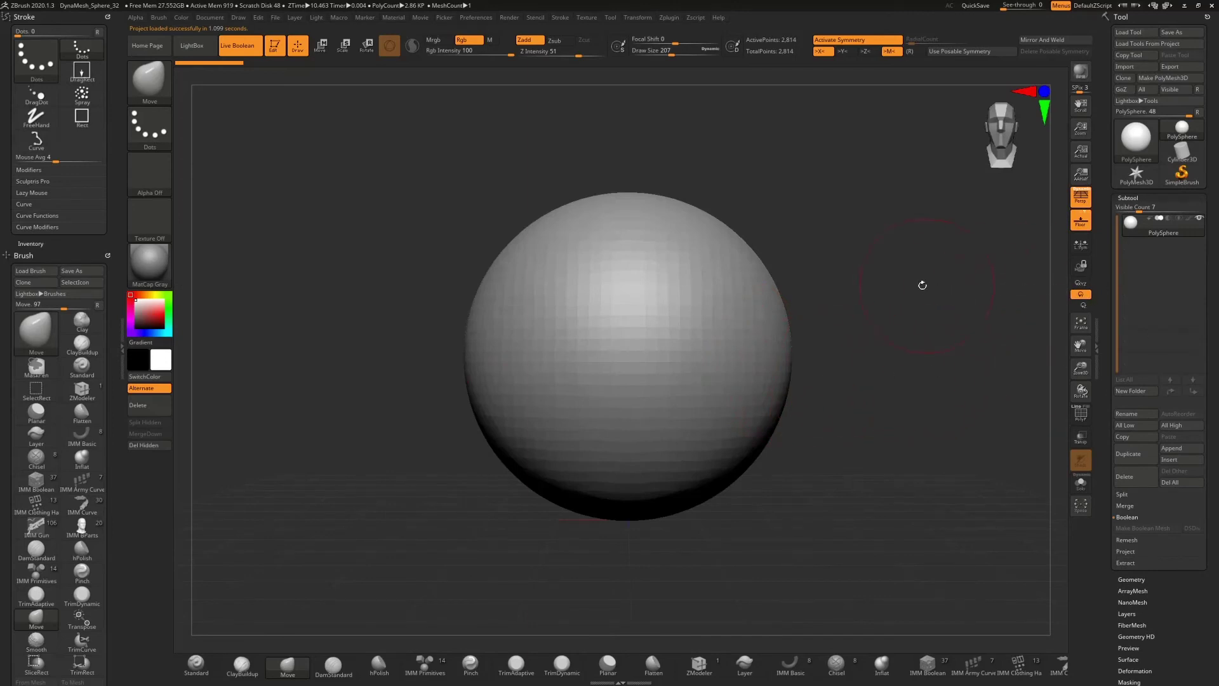
- Turn off perspective for the sphere scene and check the exported OBJ files in the smallguy folder without importing any
click(1079, 200)
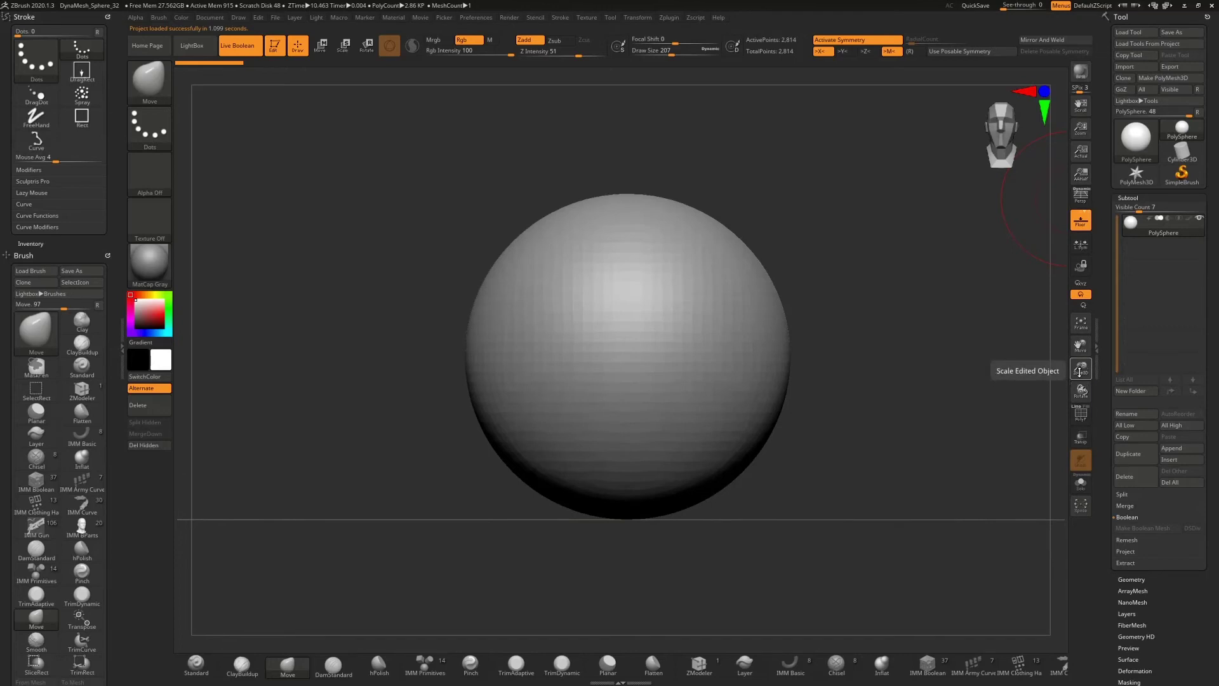
drag(1081, 369, 703, 327)
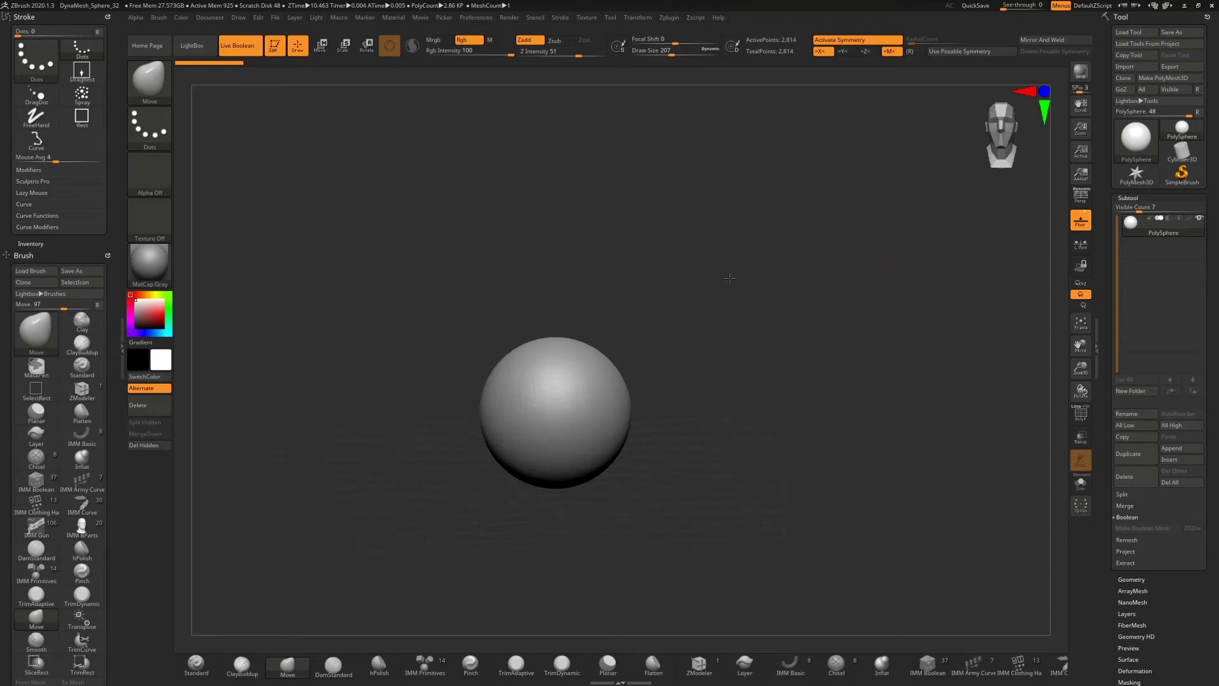
drag(730, 279, 745, 282)
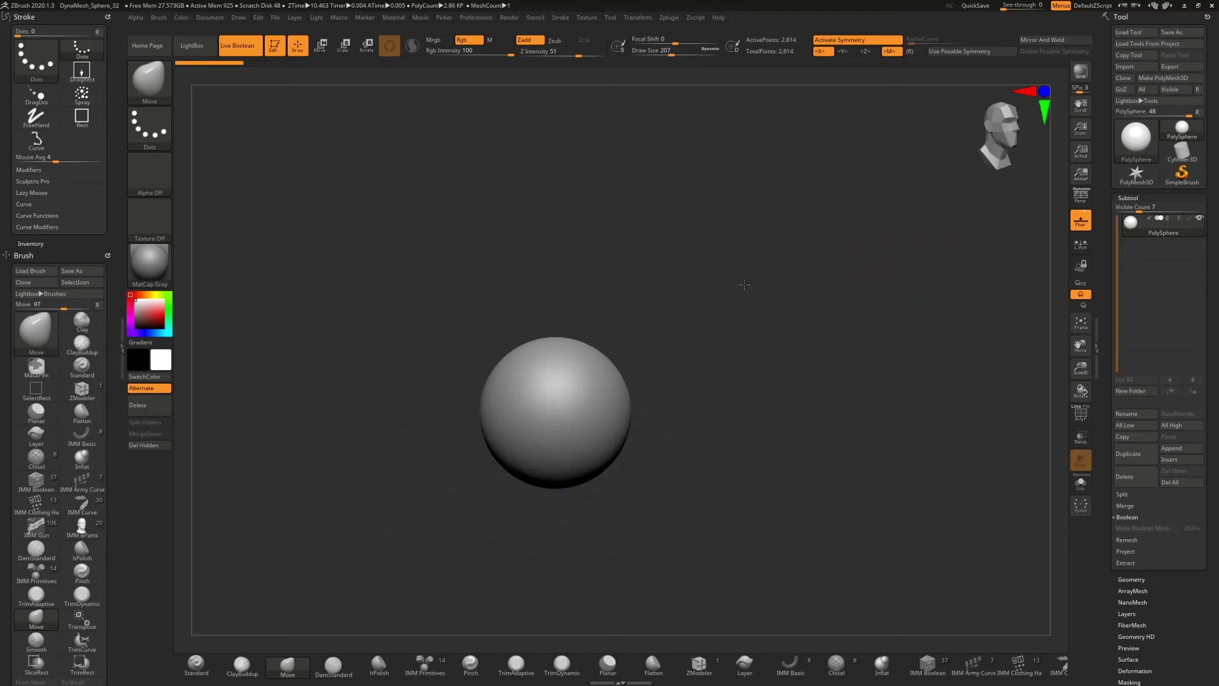
click(1134, 68)
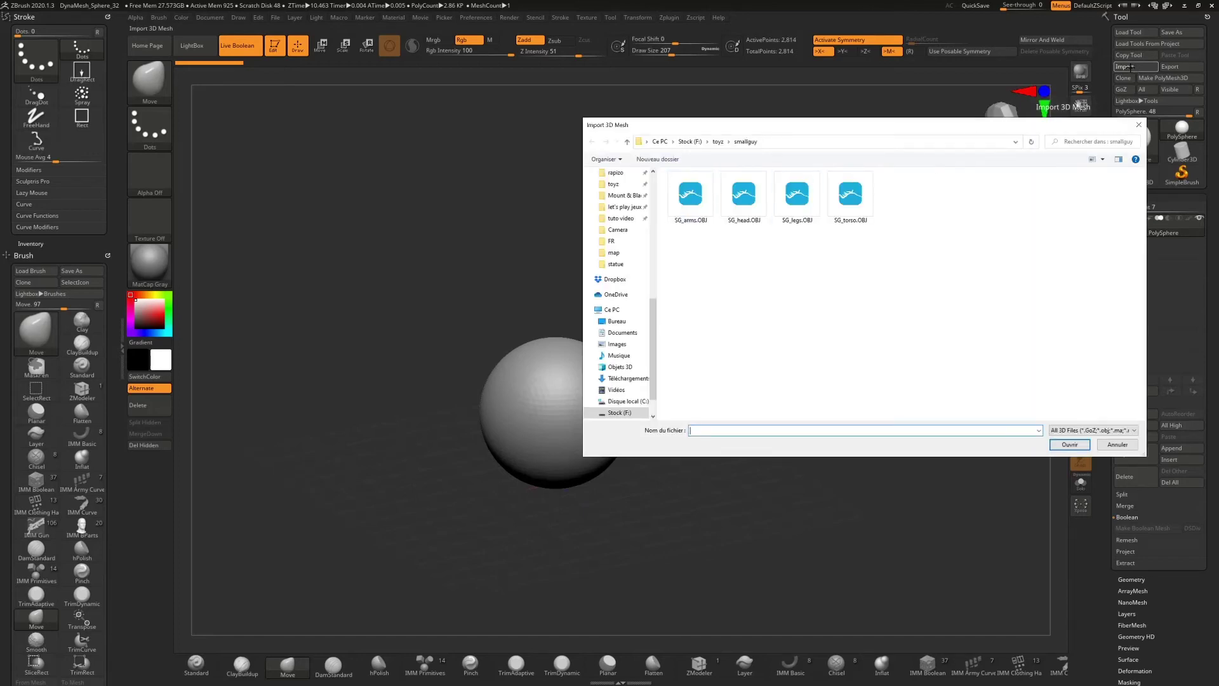
click(1138, 125)
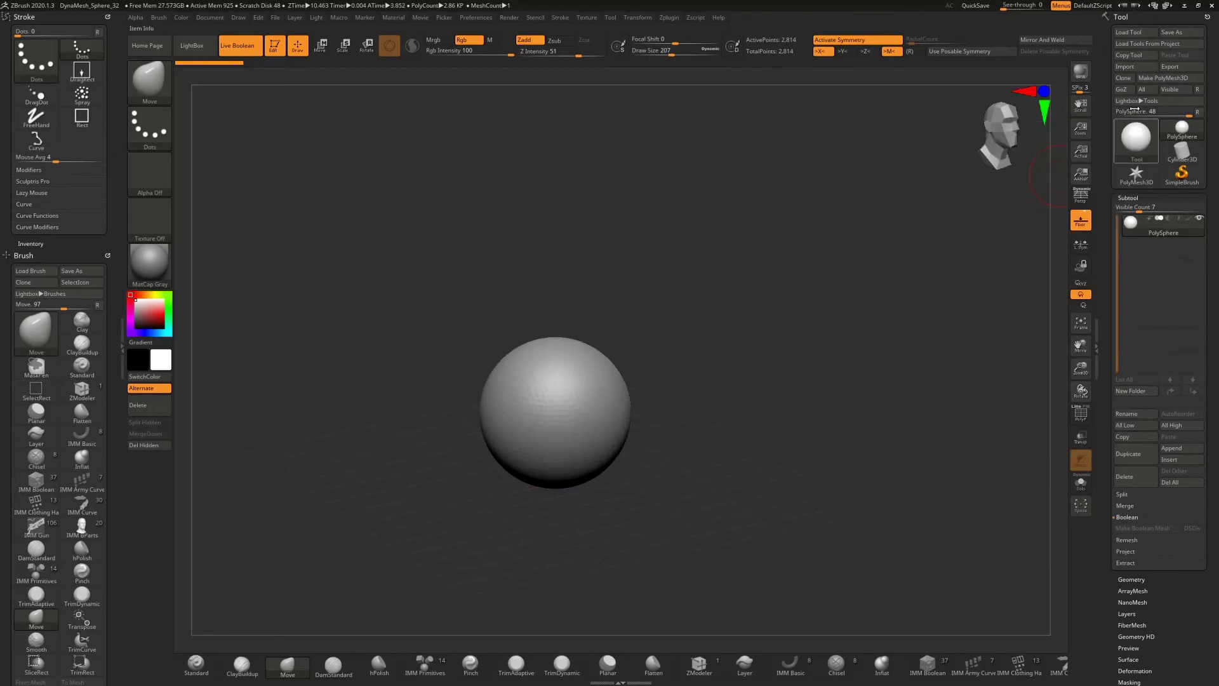
- Replace the default sphere with the arms by importing SG_arms.OBJ from the smallguy folder
click(1129, 67)
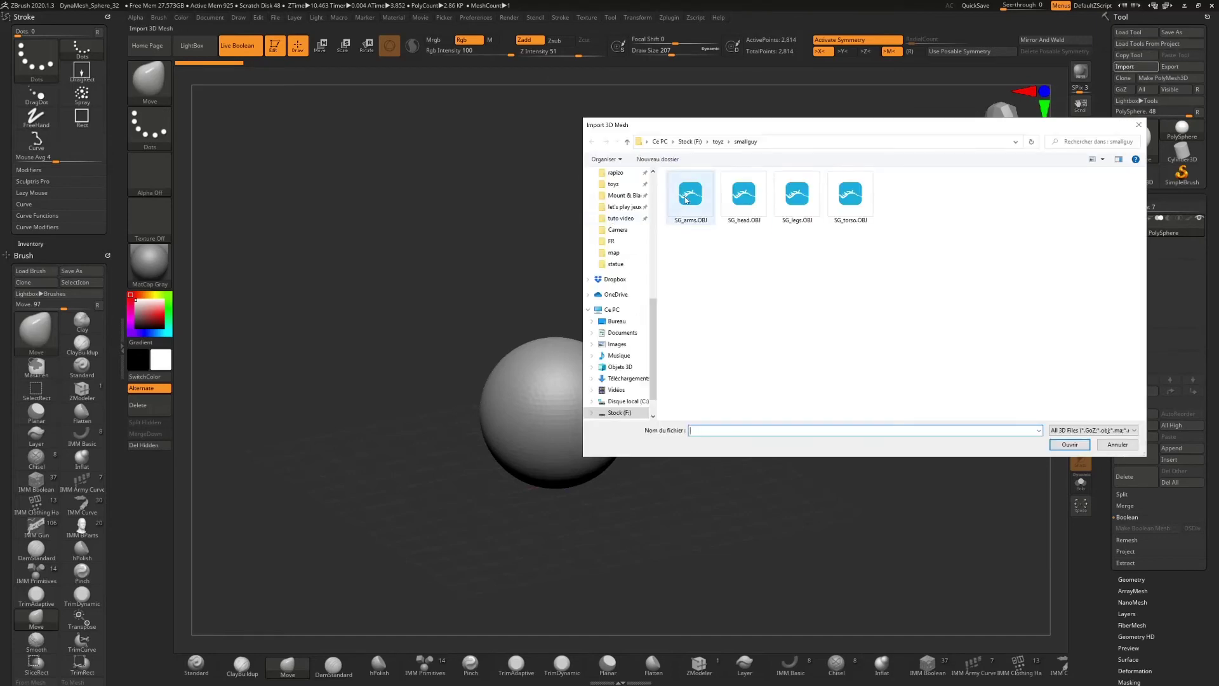
double_click(686, 200)
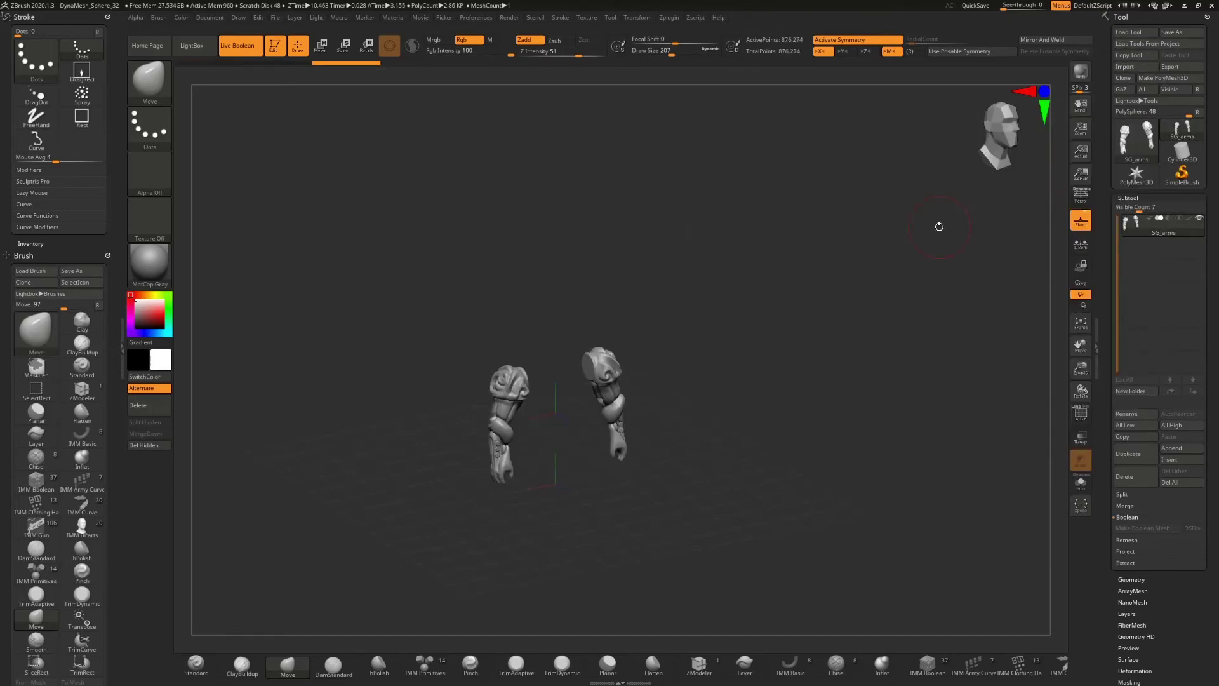
drag(889, 203, 834, 236)
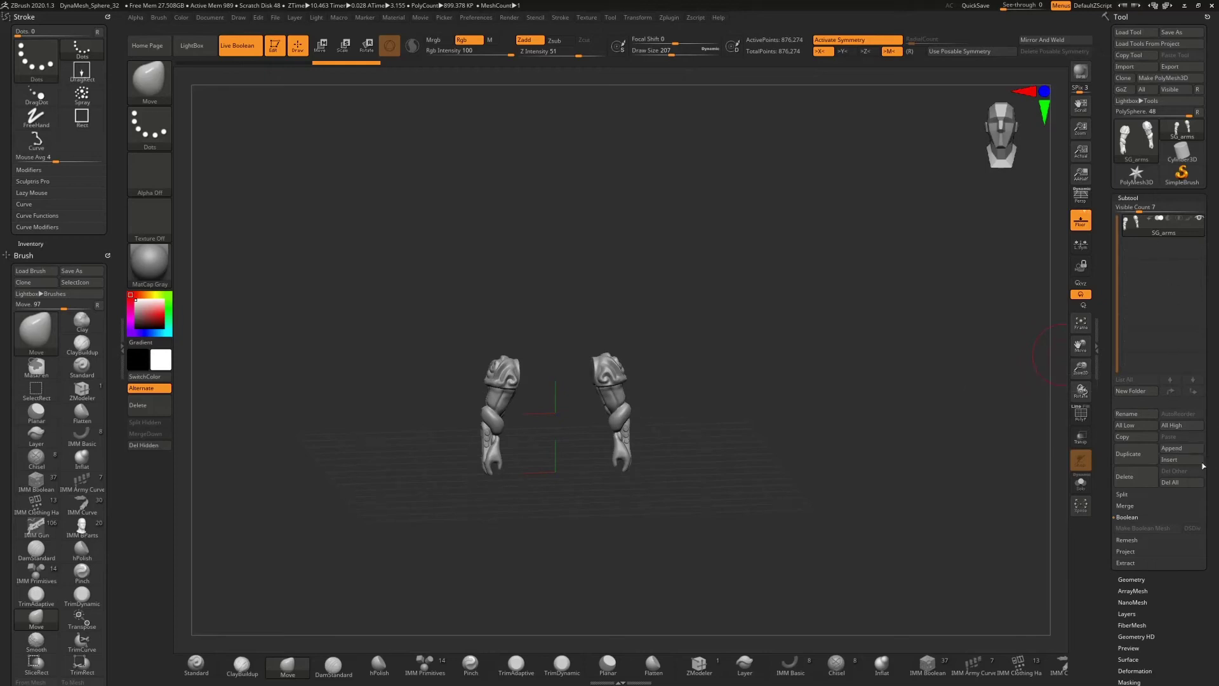
- Insert a Sphere3D as a new subtool and replace it with the imported SG_head.OBJ
click(1181, 462)
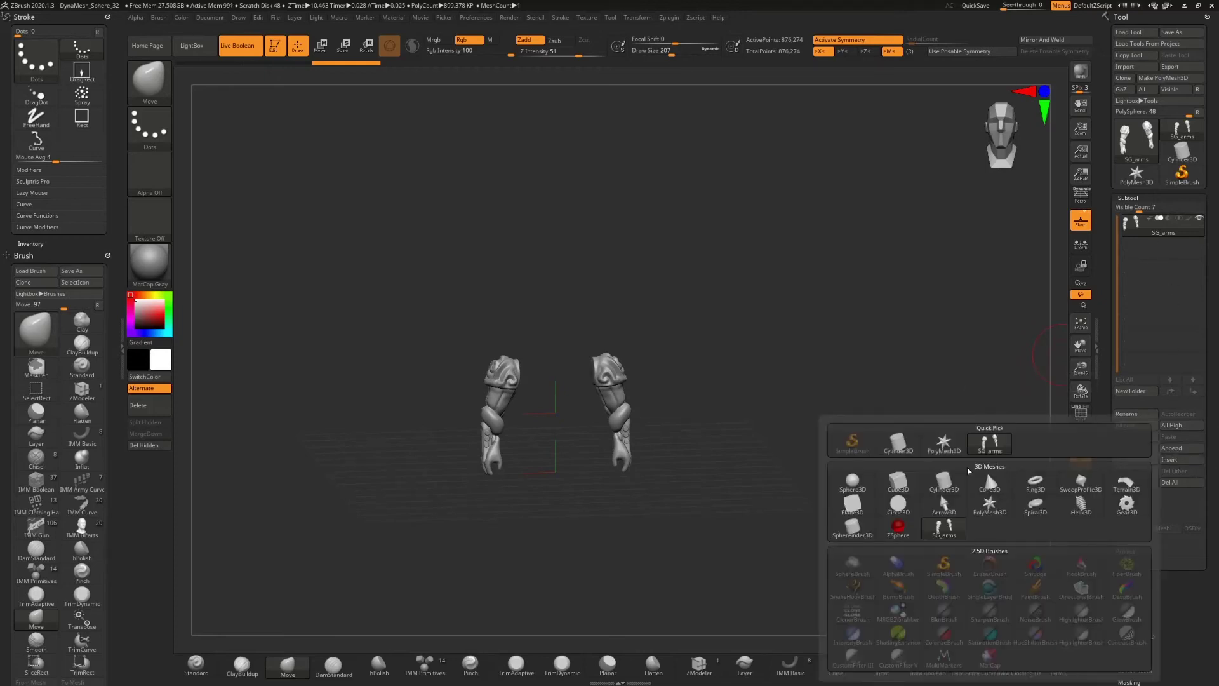
click(856, 483)
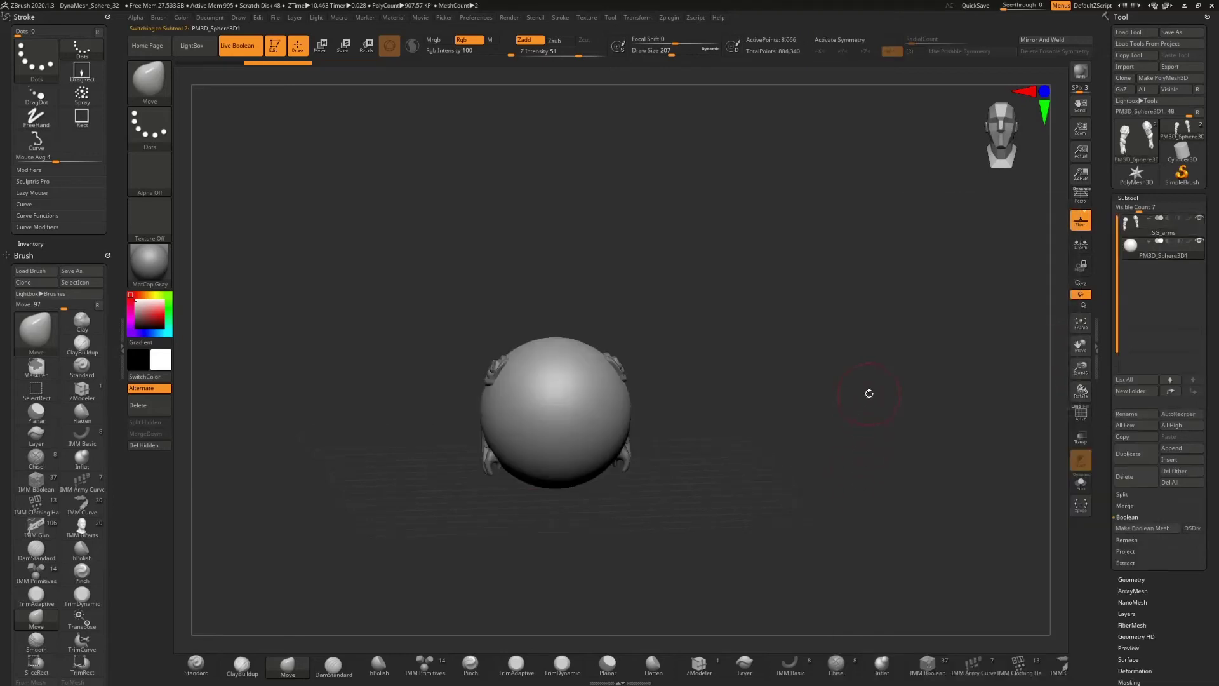
mouse_move(1141, 252)
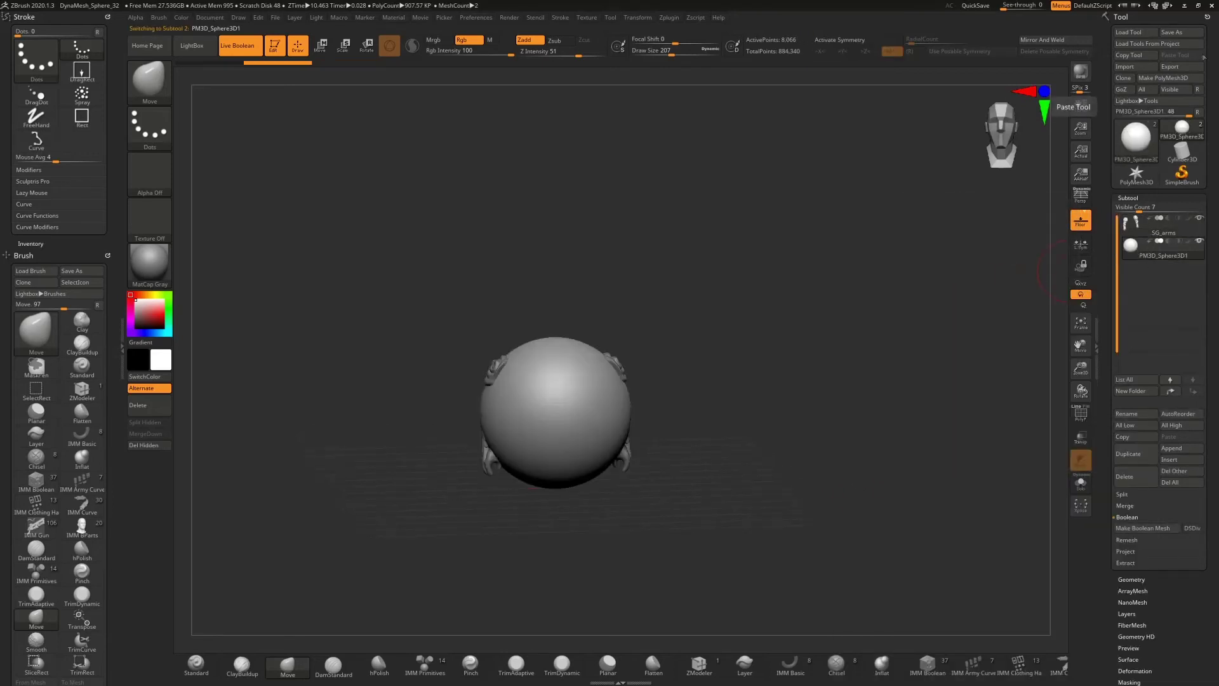
click(1145, 65)
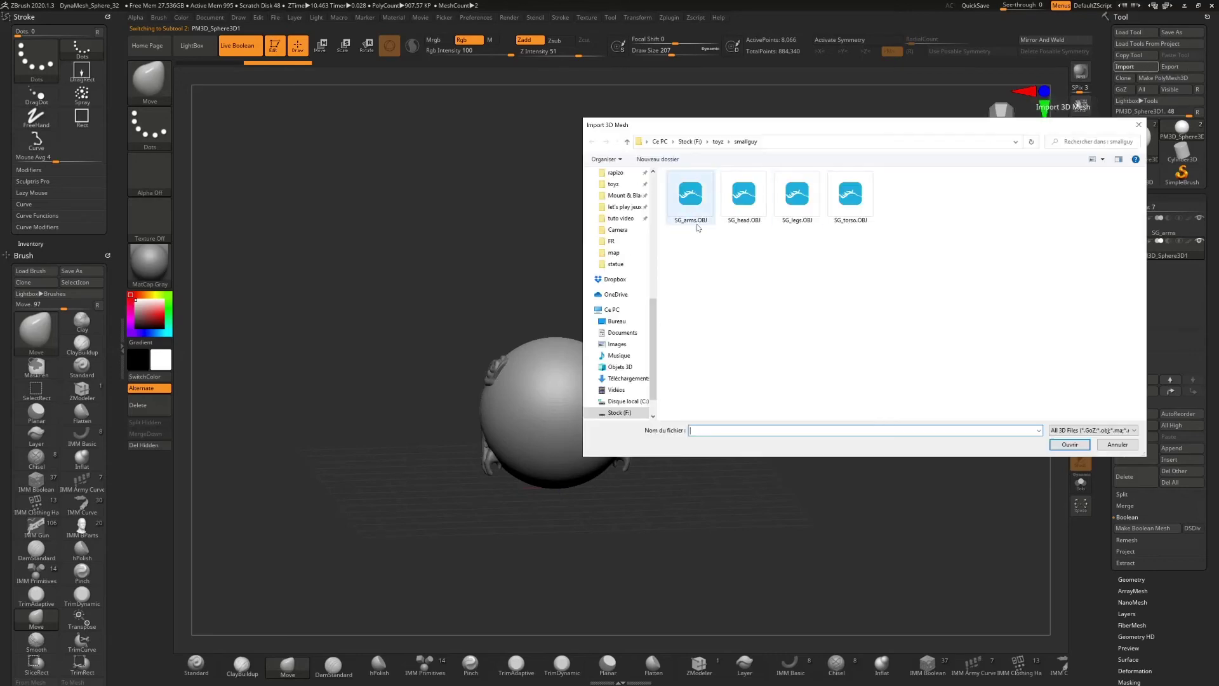
double_click(743, 202)
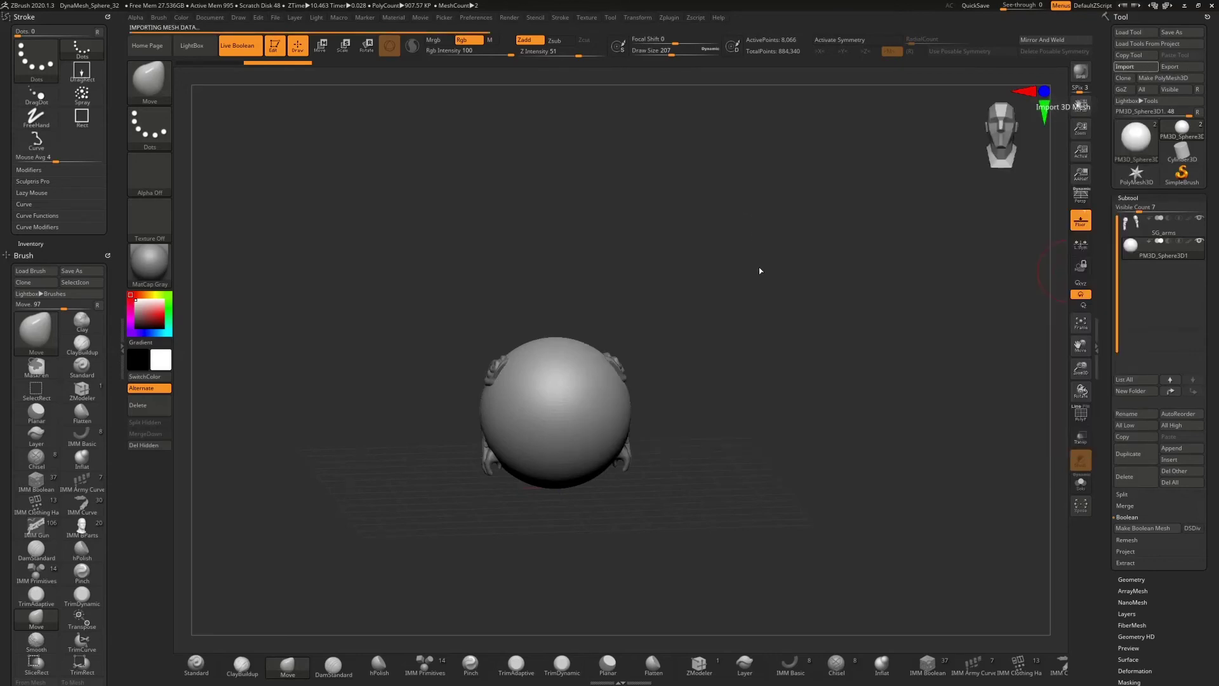
mouse_move(755, 267)
mouse_down()
mouse_move(751, 250)
mouse_move(729, 243)
mouse_move(749, 250)
mouse_up()
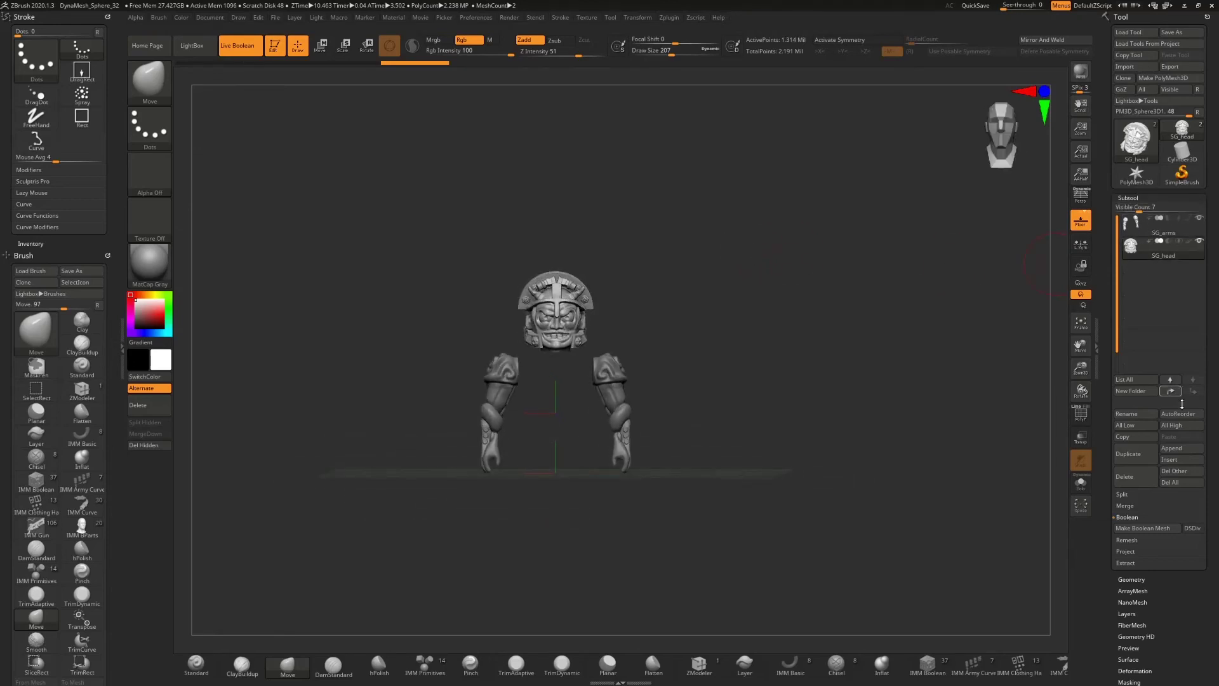
- Insert a Sphere3D subtool below the head and replace it with the imported SG_legs.OBJ
click(1155, 256)
click(1180, 465)
click(852, 482)
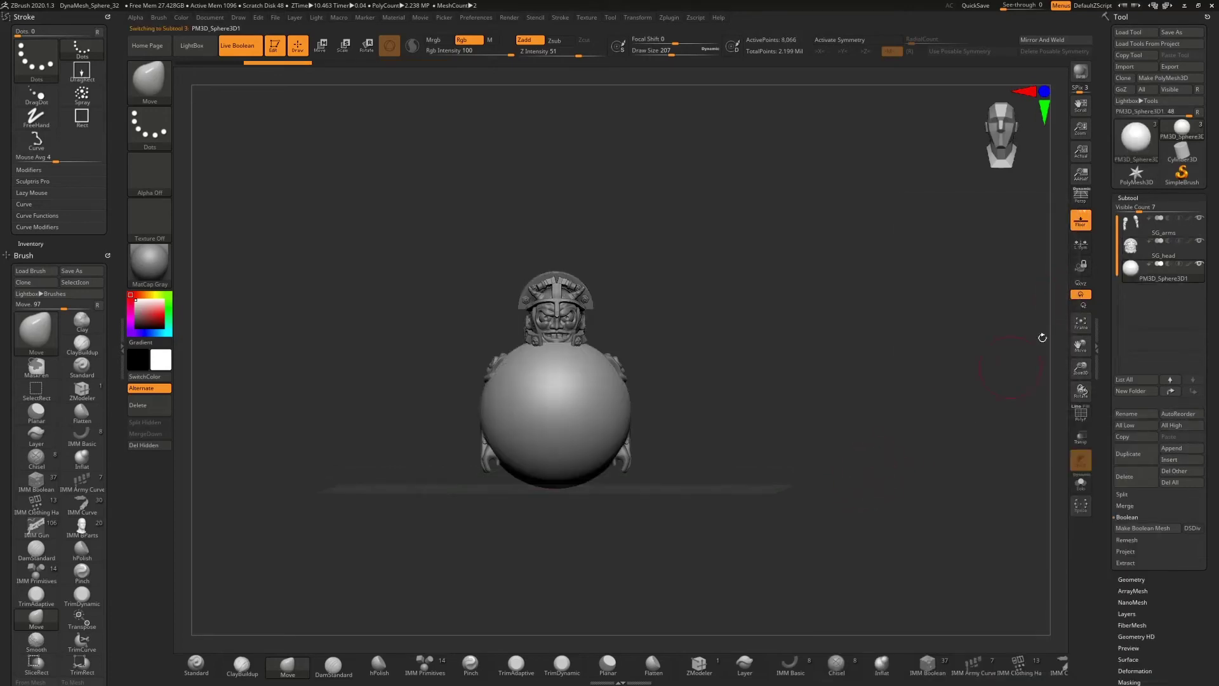
mouse_move(1136, 272)
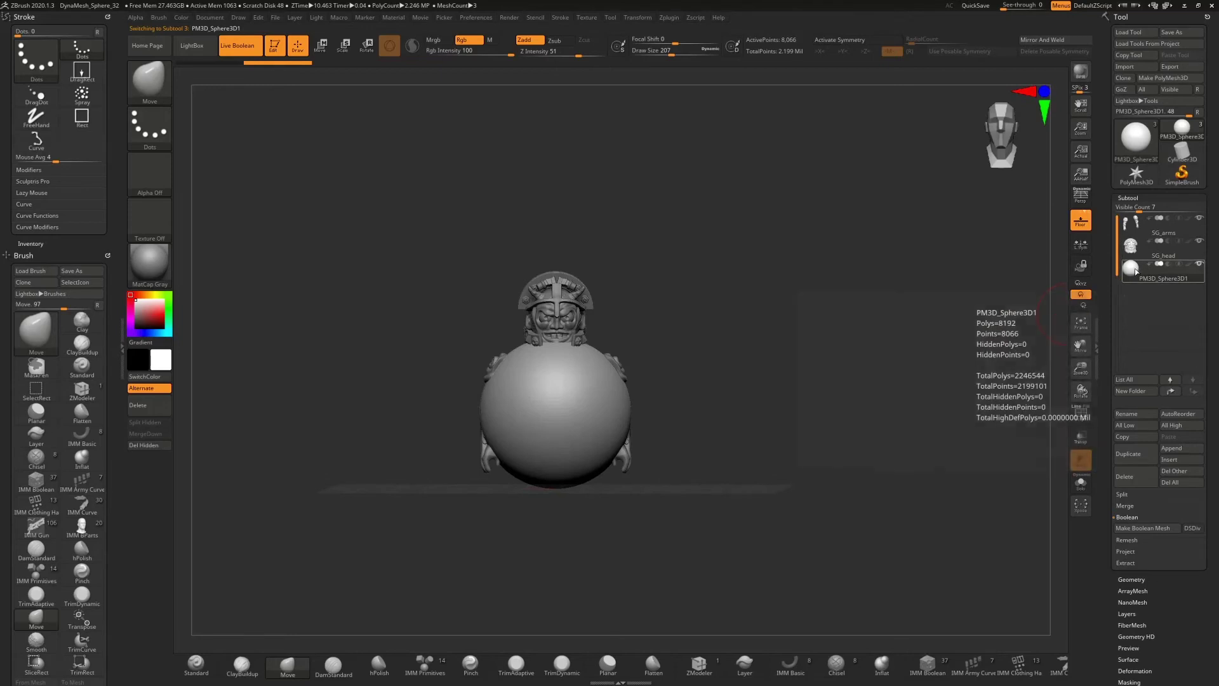
click(1124, 66)
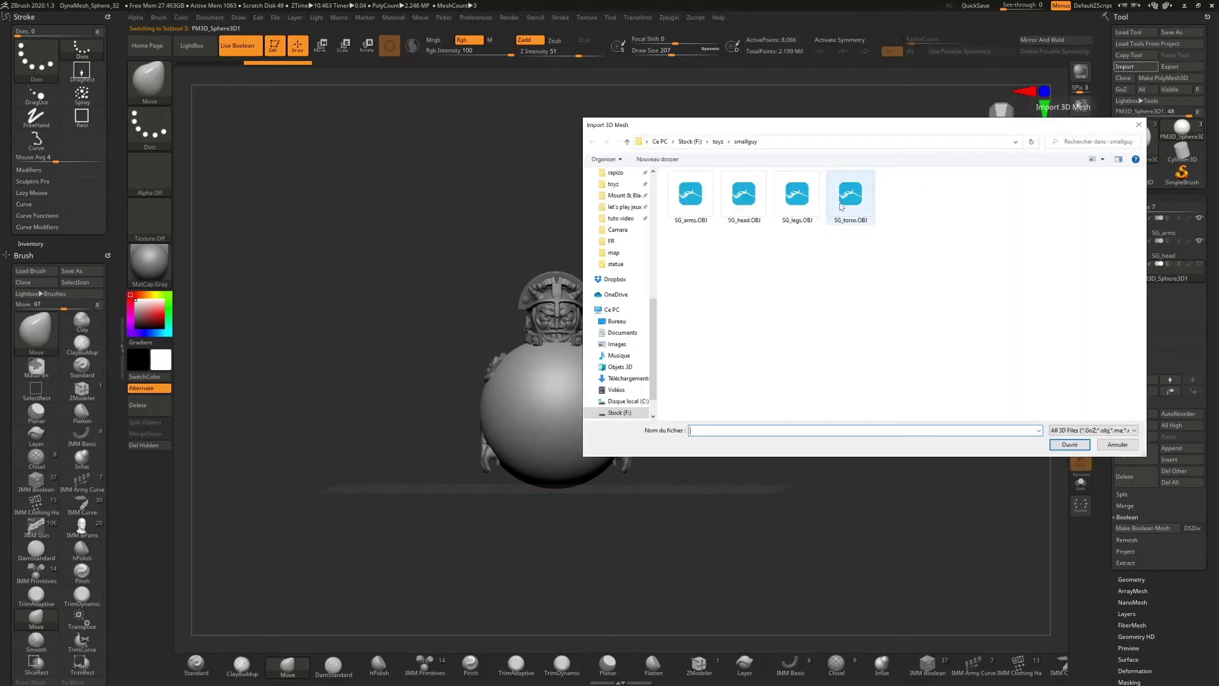
double_click(796, 203)
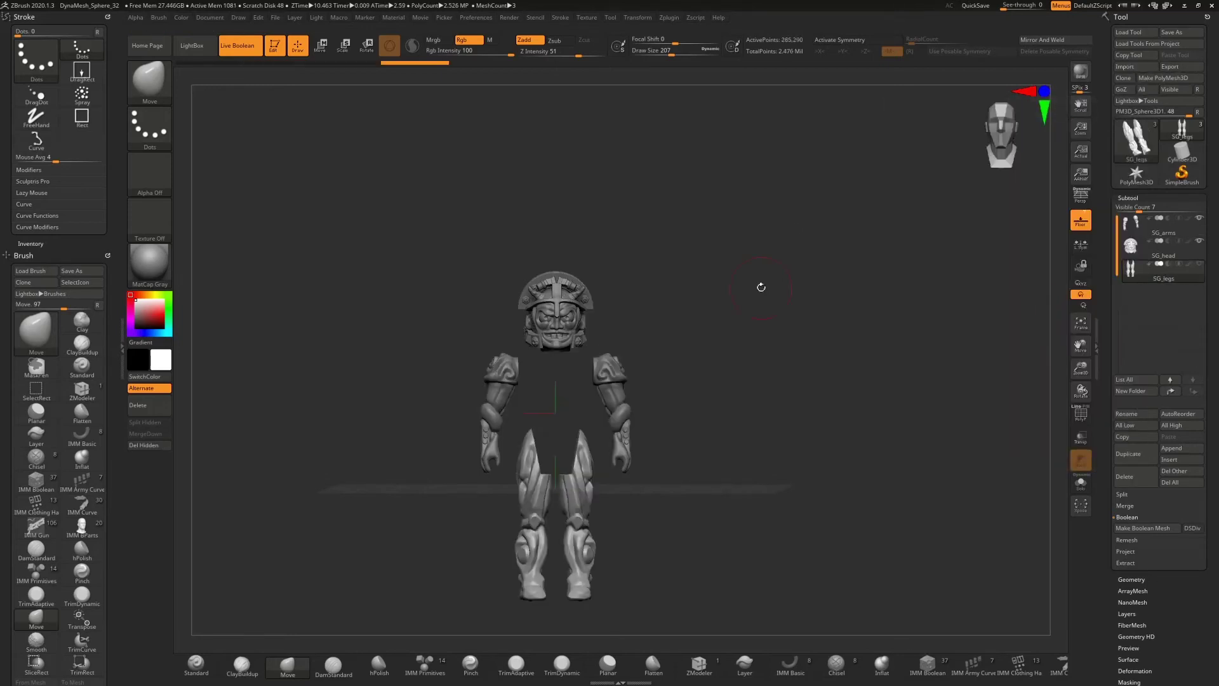
drag(764, 287, 908, 317)
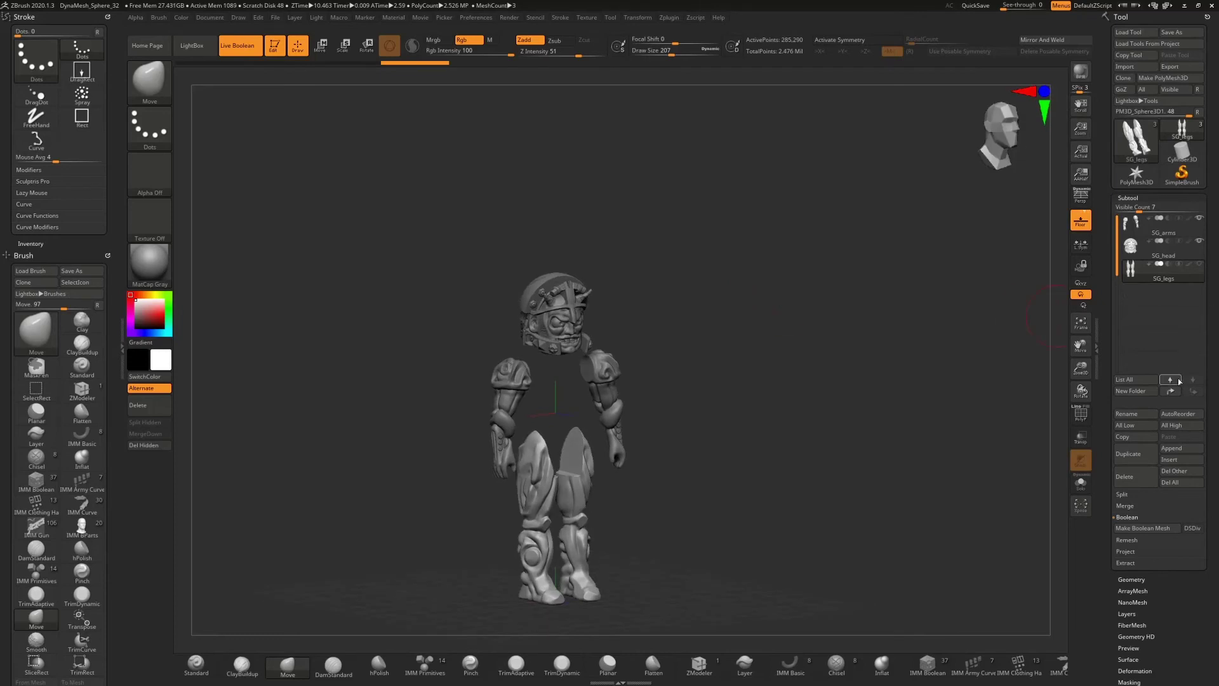
- Insert a Sphere3D subtool below the legs, replace it with the imported SG_torso.OBJ, and make the legs visible
click(1178, 463)
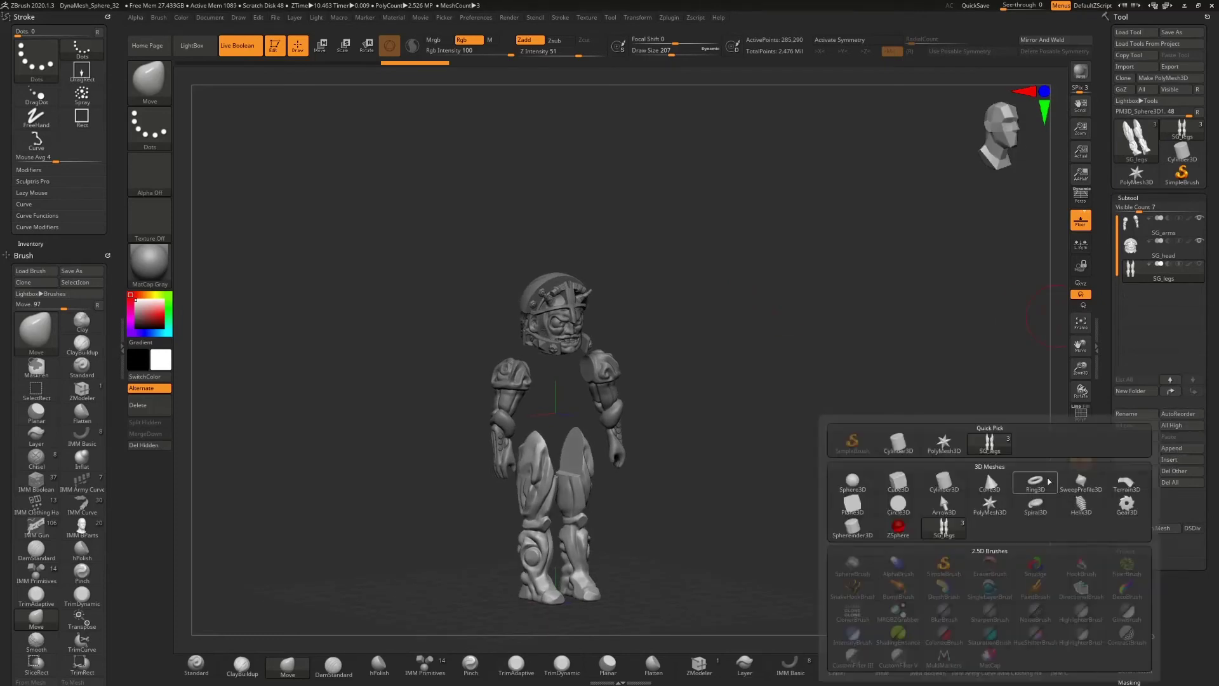
click(852, 482)
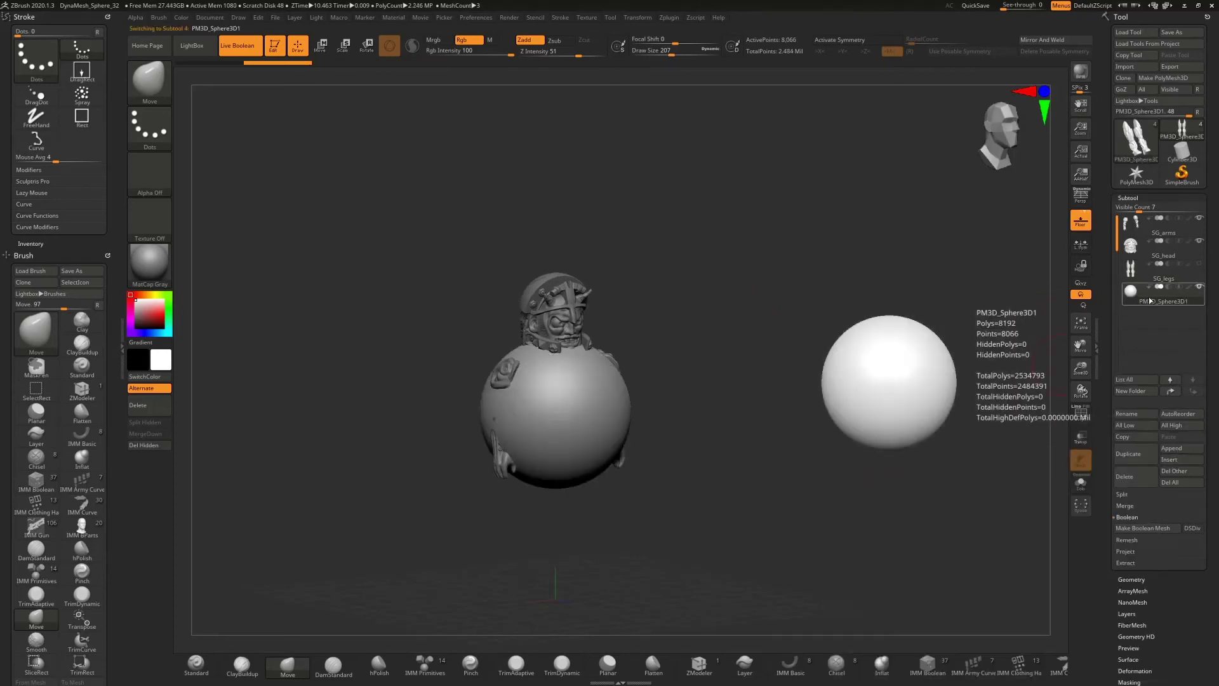
click(1137, 70)
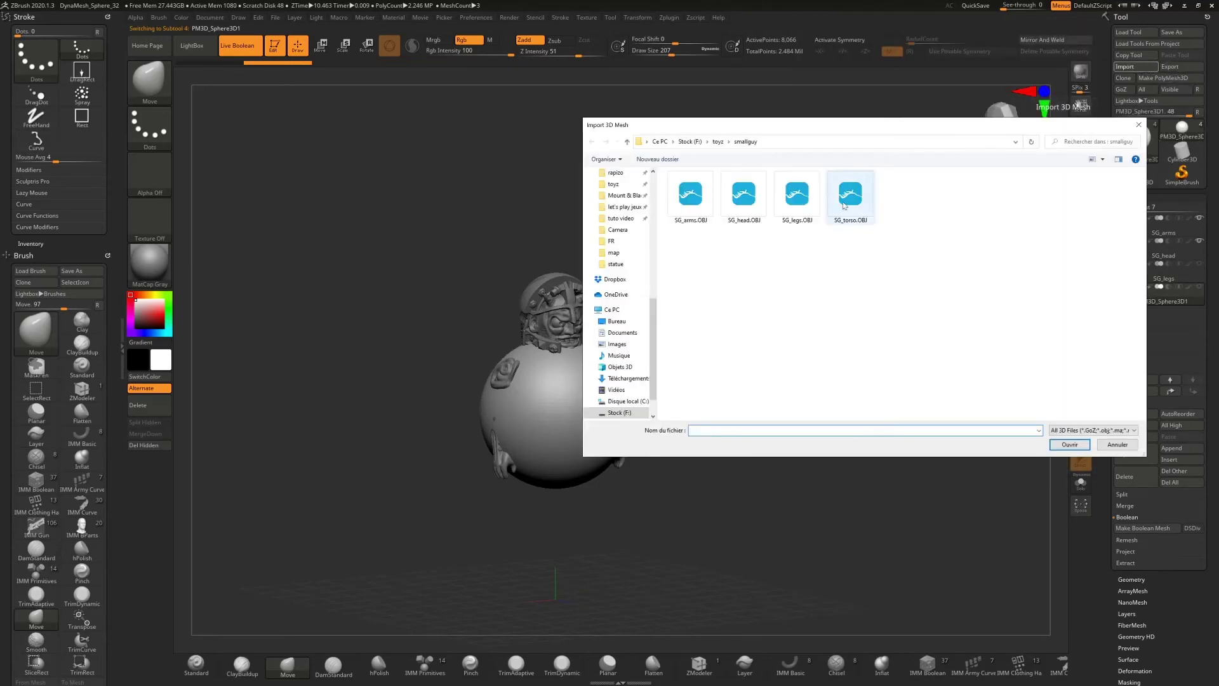
double_click(846, 199)
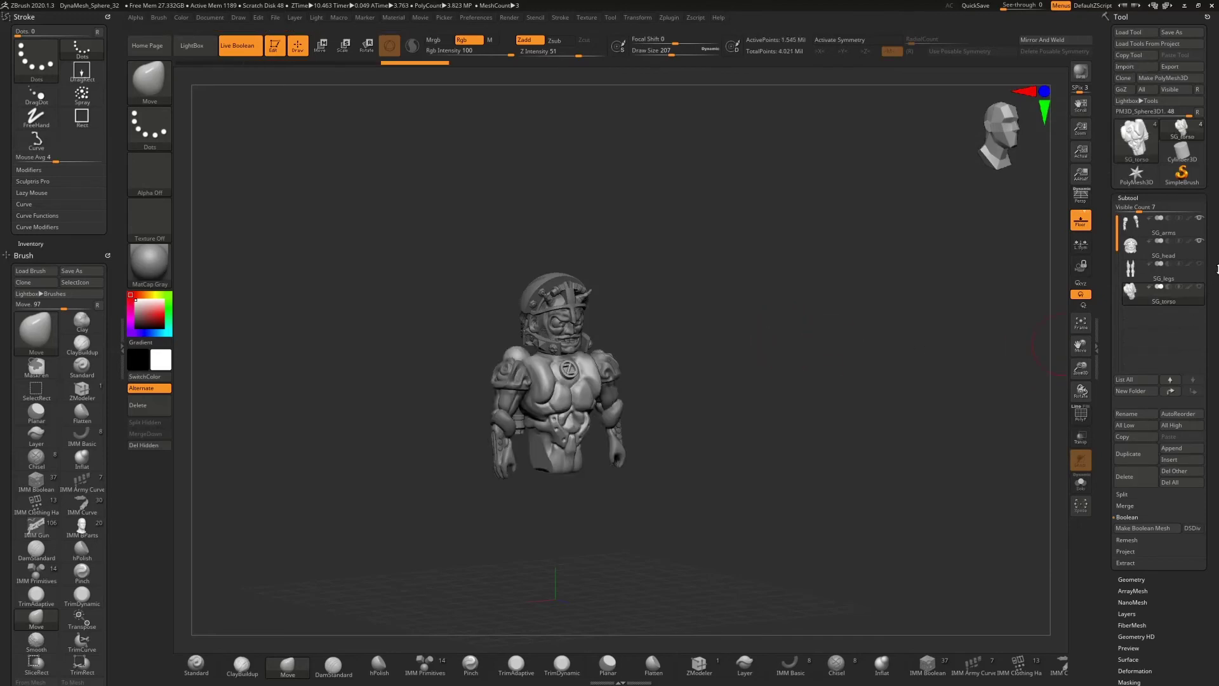
click(1199, 263)
drag(701, 367, 681, 371)
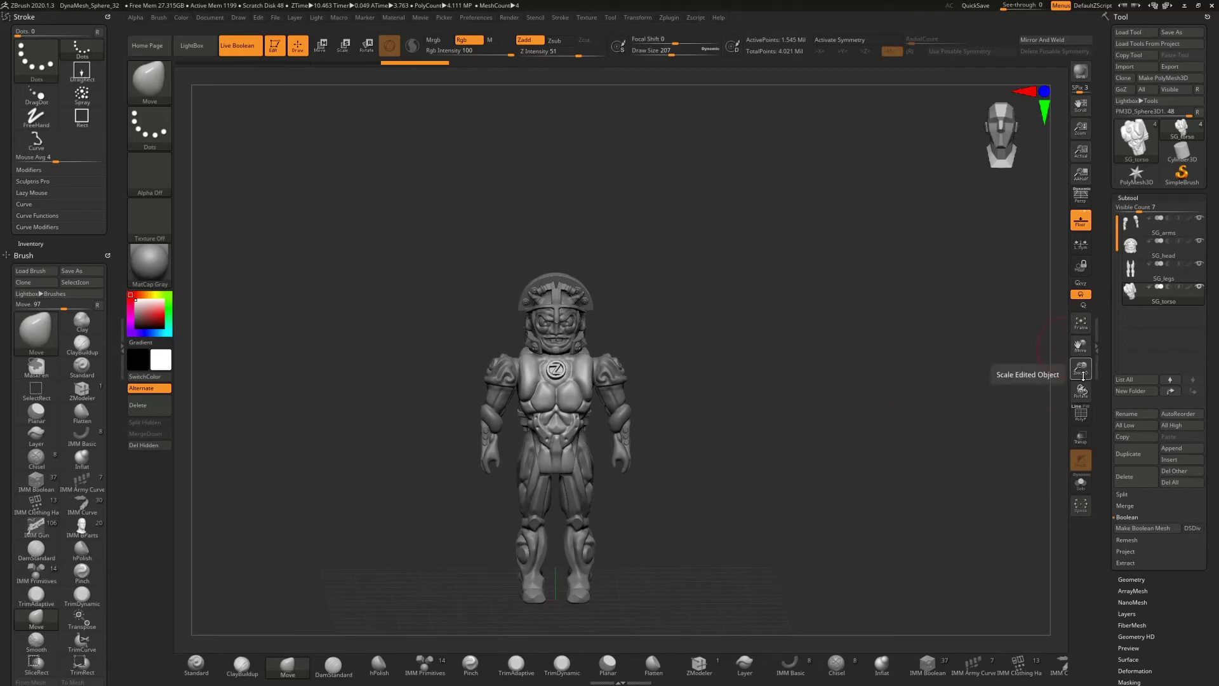
- Hide and show the SG_legs subtool again to examine how the legs fit against the torso
drag(1084, 377, 1008, 428)
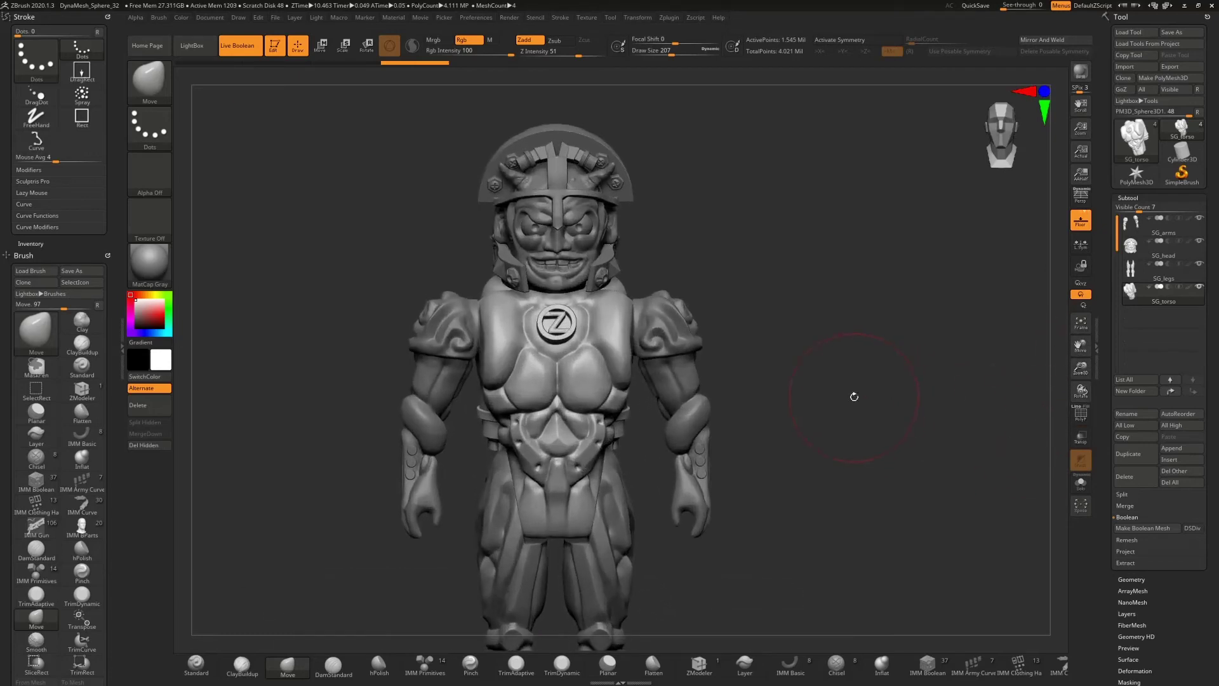
alt+drag(845, 437, 896, 336)
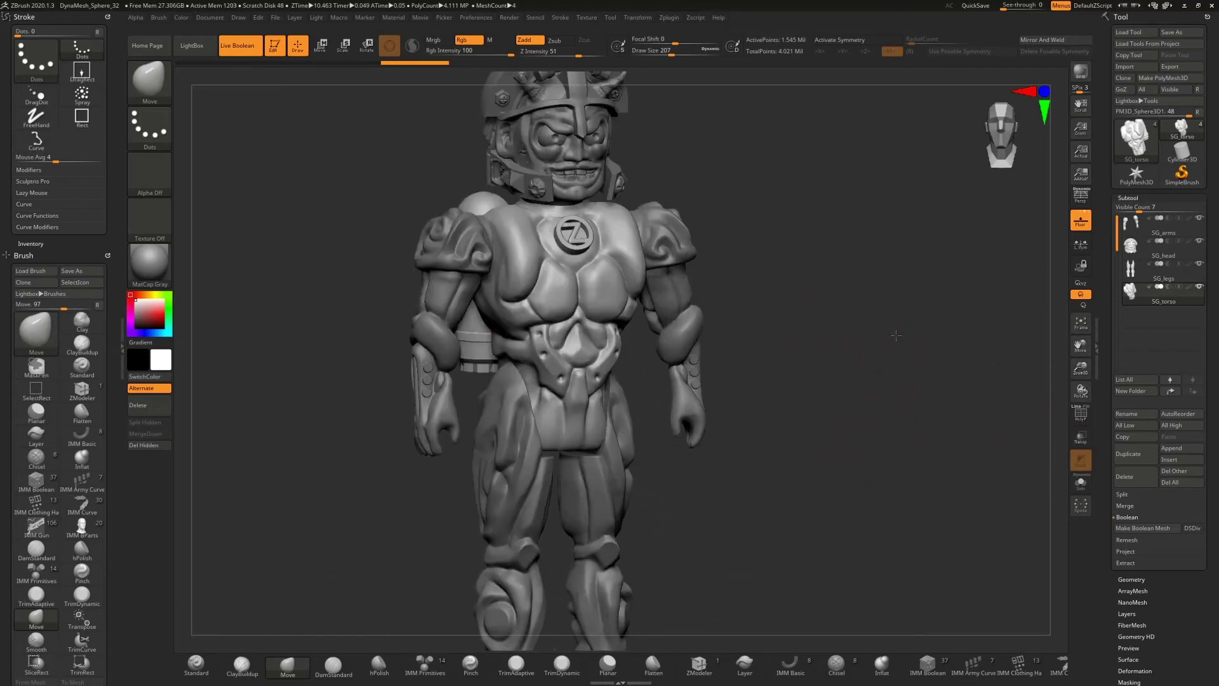
click(1200, 263)
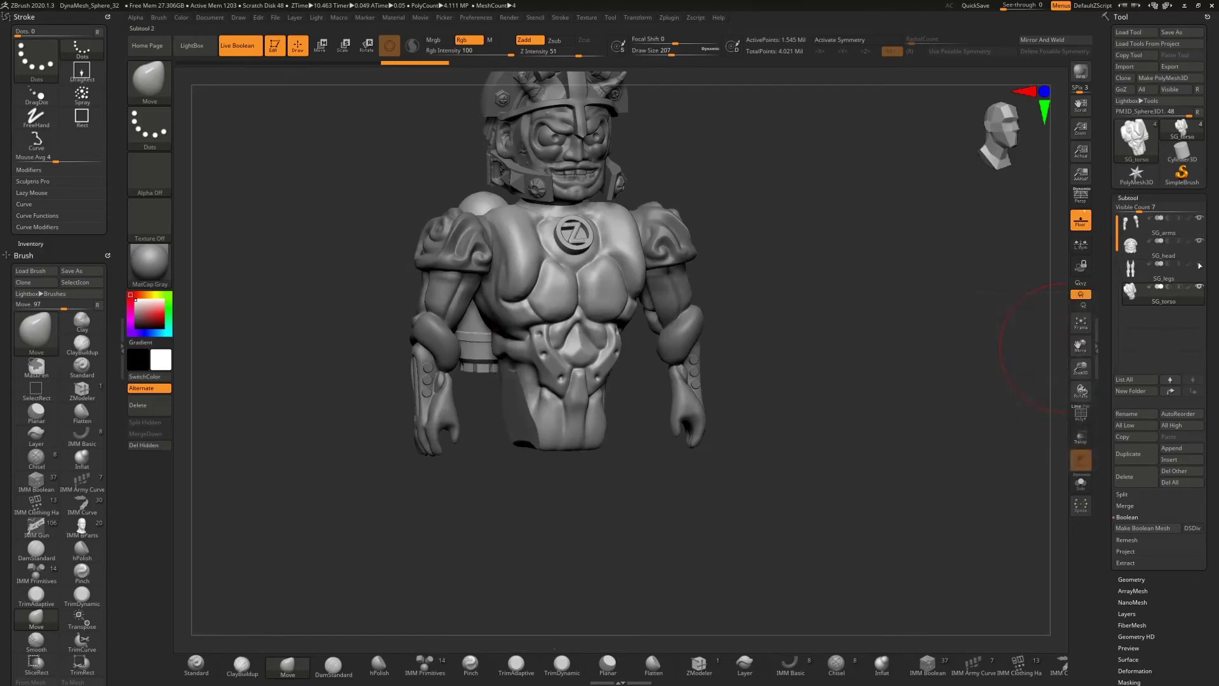
click(1199, 264)
mouse_move(802, 332)
mouse_down()
mouse_move(854, 322)
mouse_move(813, 337)
mouse_up()
drag(843, 383, 888, 373)
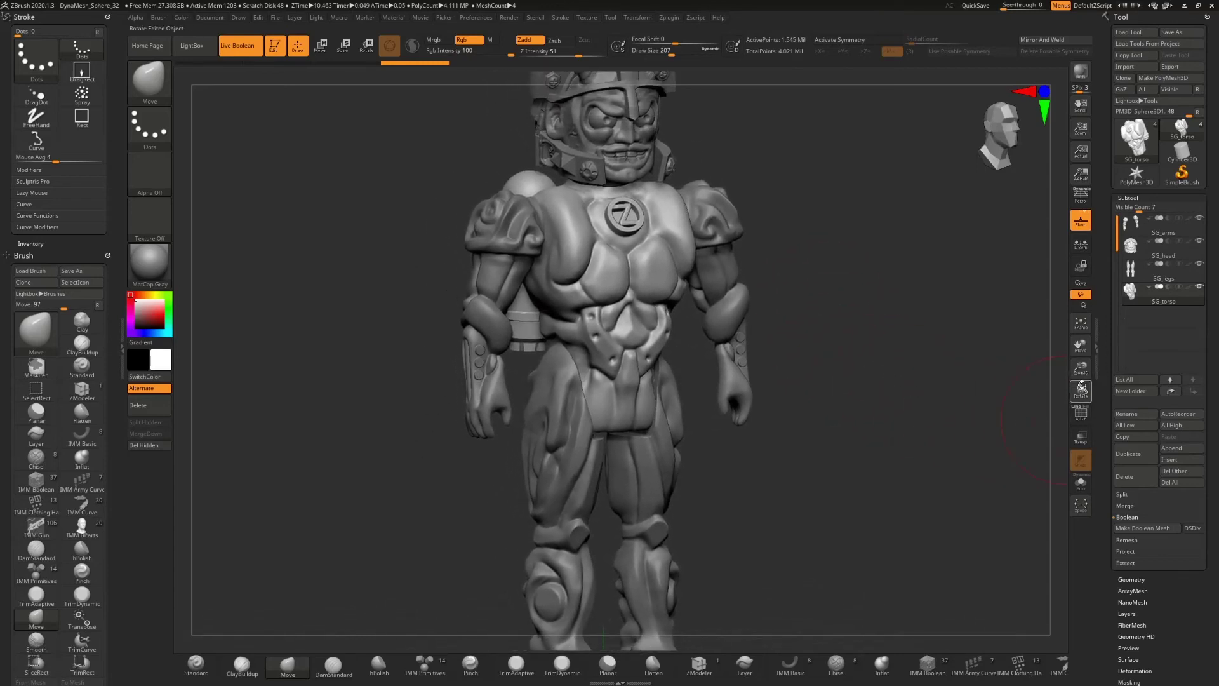
- Display the polygon wireframe on the torso and on the legs to compare their mesh density
drag(1081, 368, 1081, 368)
click(1086, 417)
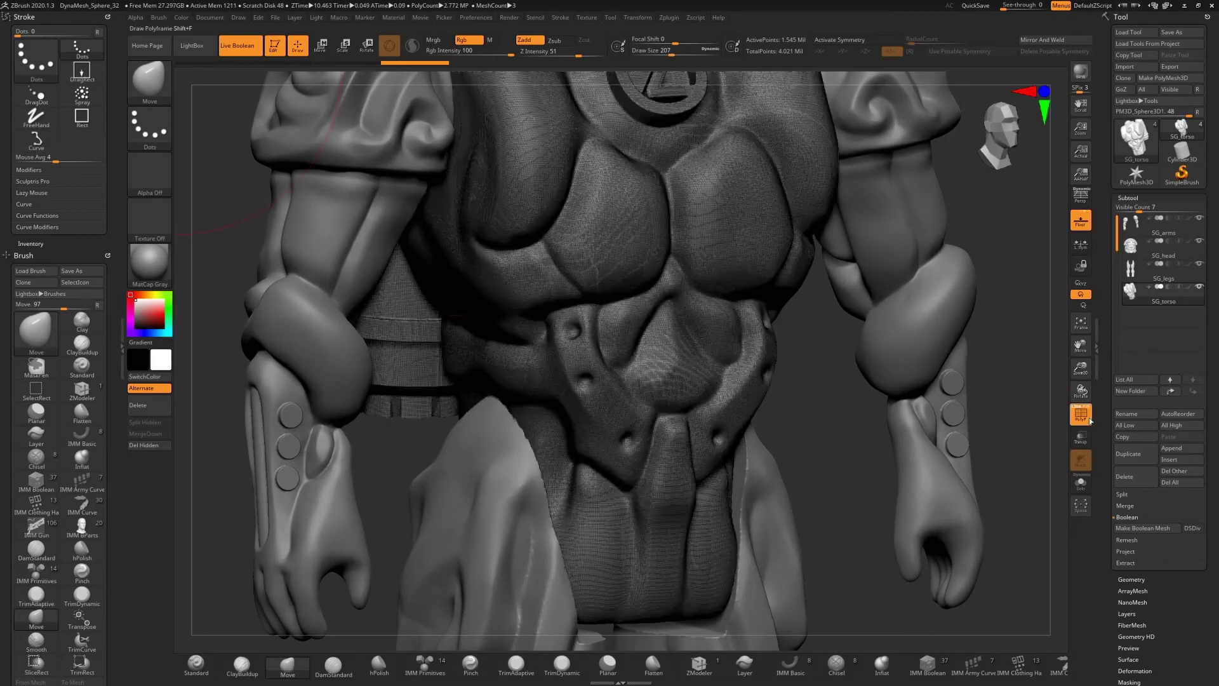
click(1143, 270)
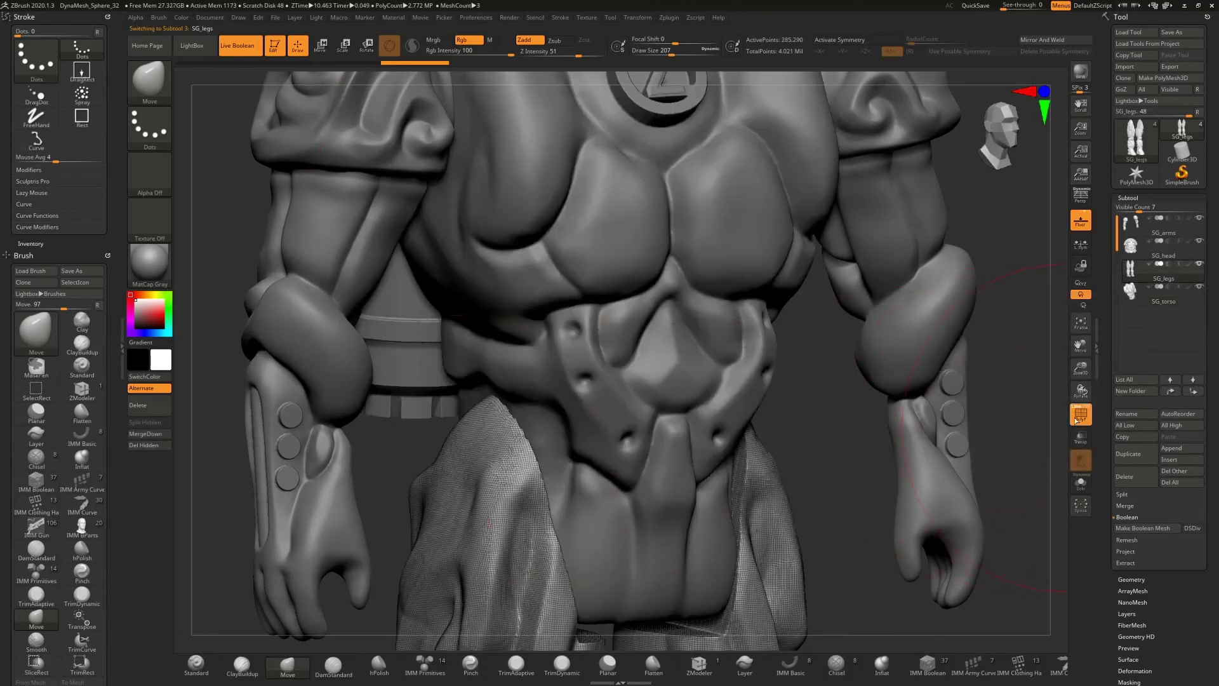
click(1077, 418)
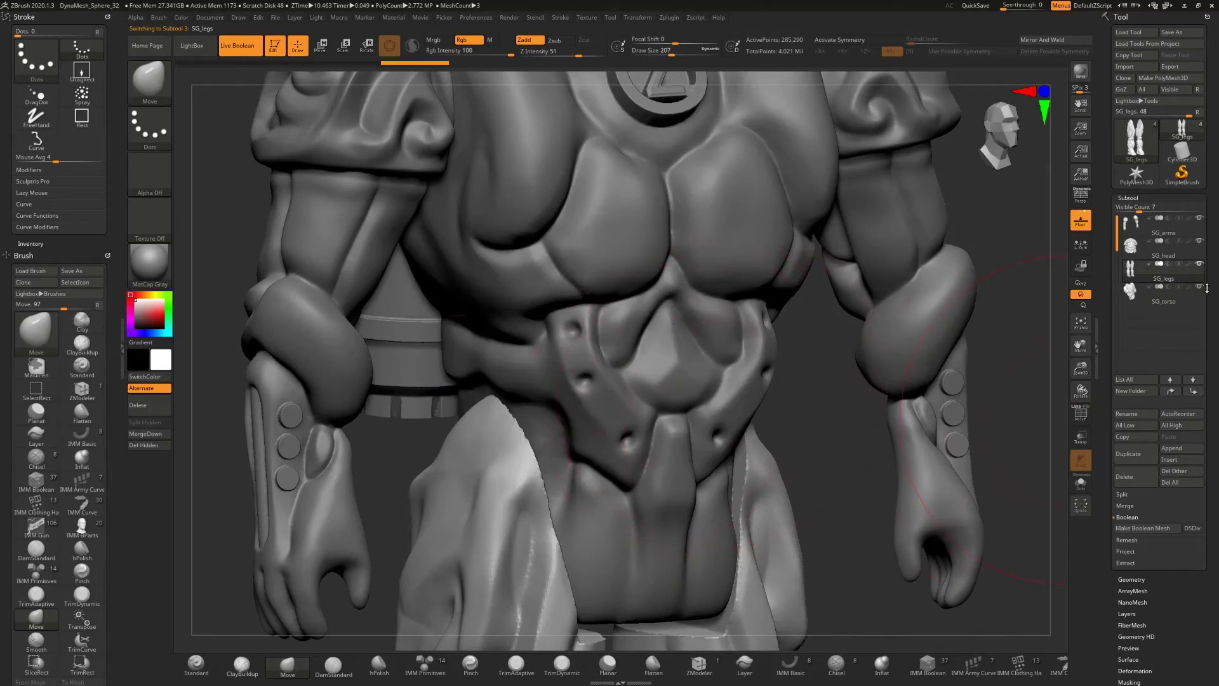
- Isolate the SG_legs subtool, reduce the draw size to about 74, and activate symmetry for sculpting
click(1082, 482)
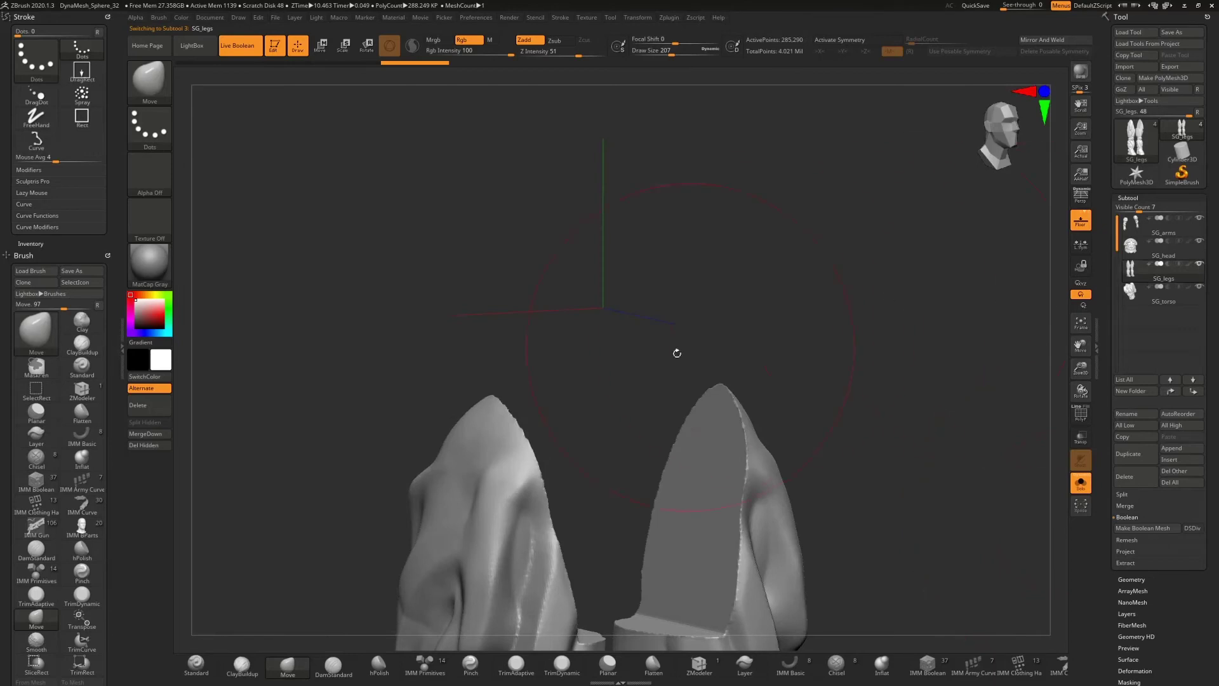
drag(809, 289, 414, 450)
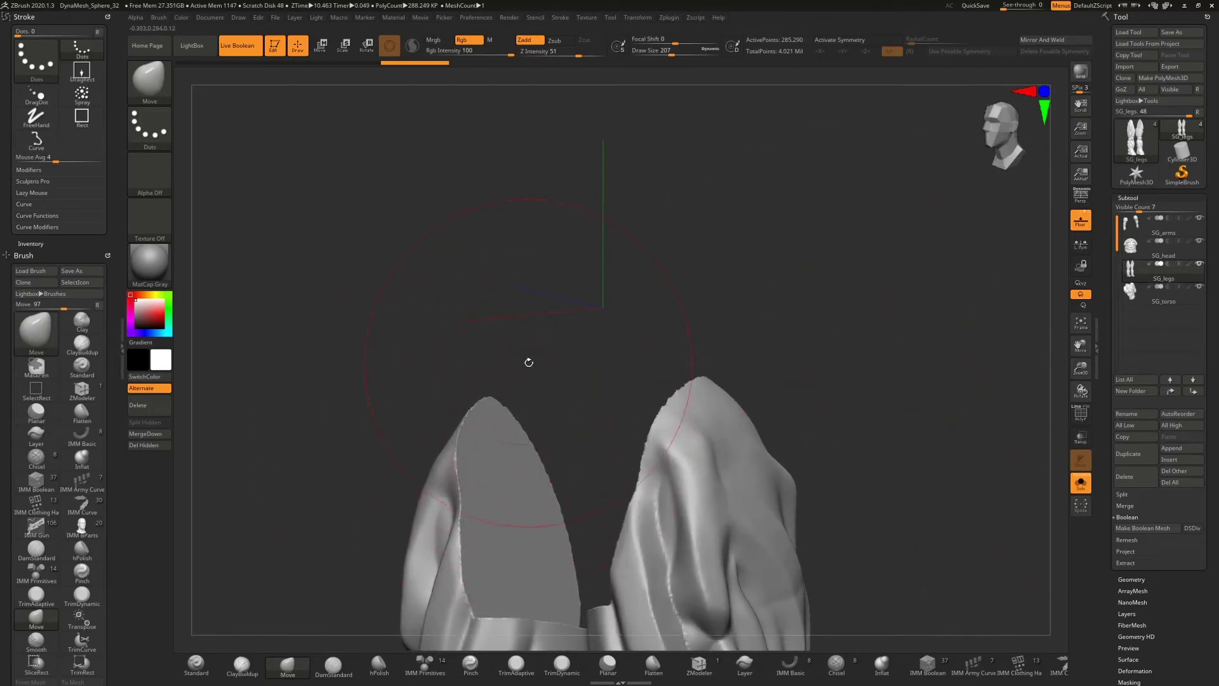
drag(528, 362, 766, 412)
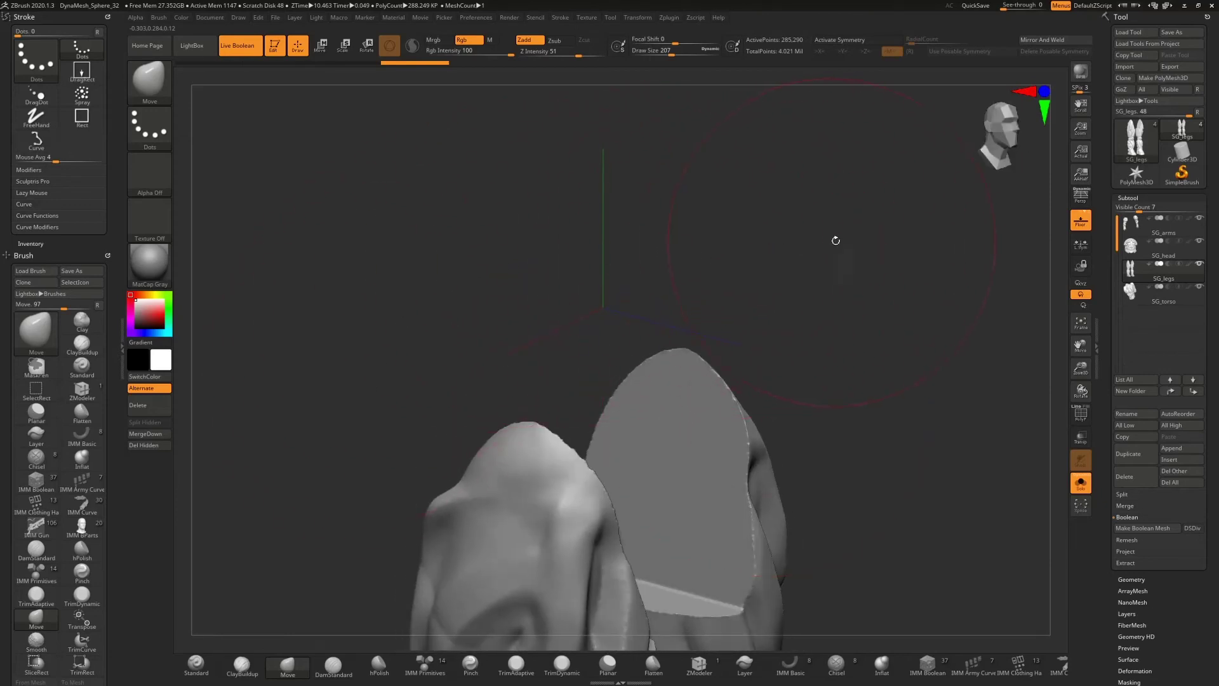
drag(836, 240, 824, 247)
key(s)
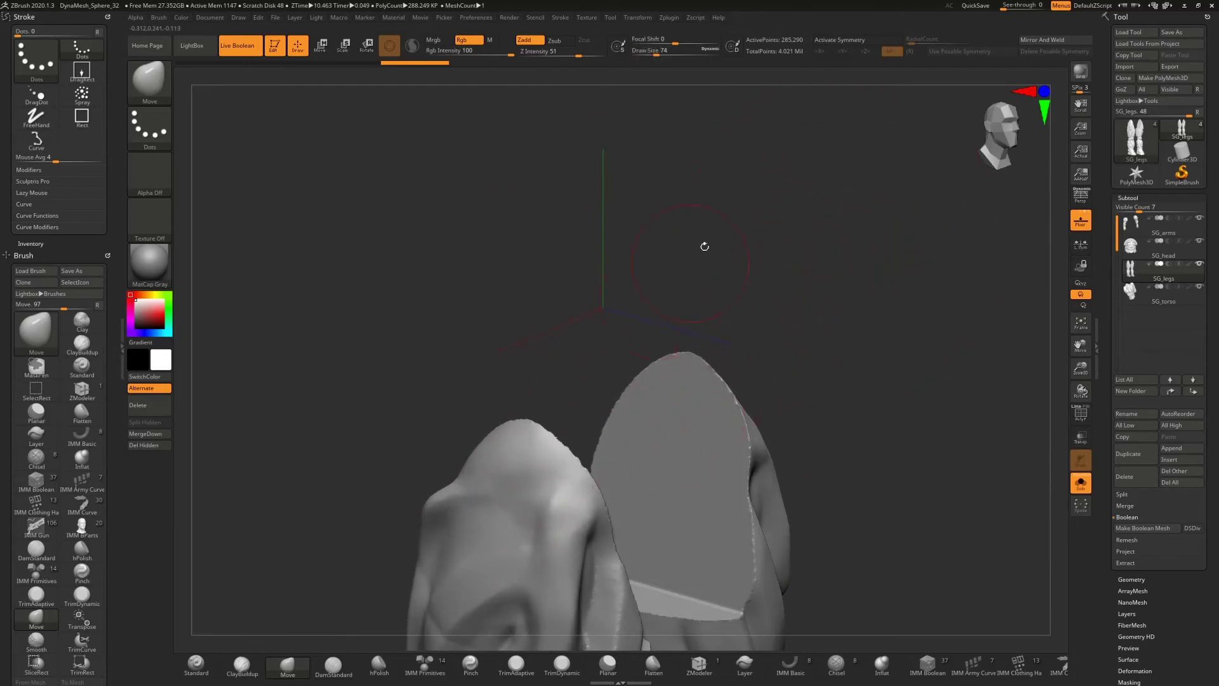
click(839, 40)
drag(734, 247, 752, 214)
- Smooth the sharp cut edges along the inner hip openings of SG_legs symmetrically with the Smooth brush
key(shift)
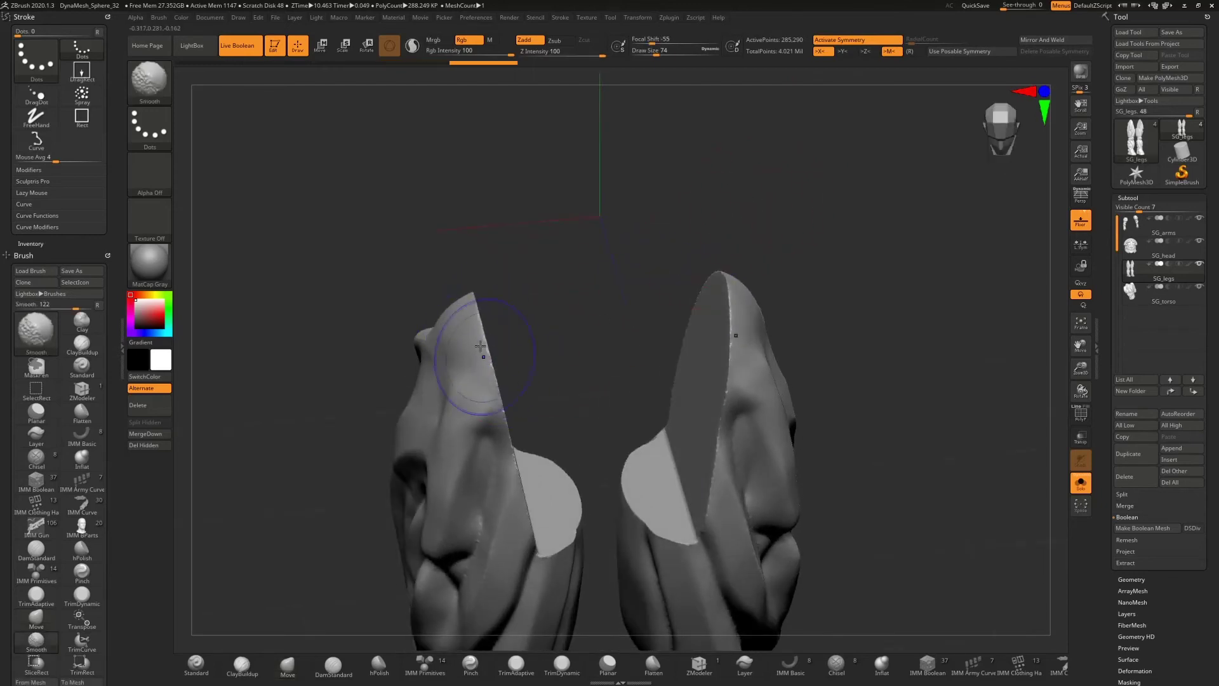
drag(502, 318, 589, 270)
mouse_move(477, 413)
shift+mouse_down()
mouse_move(441, 451)
mouse_move(400, 571)
shift+mouse_up()
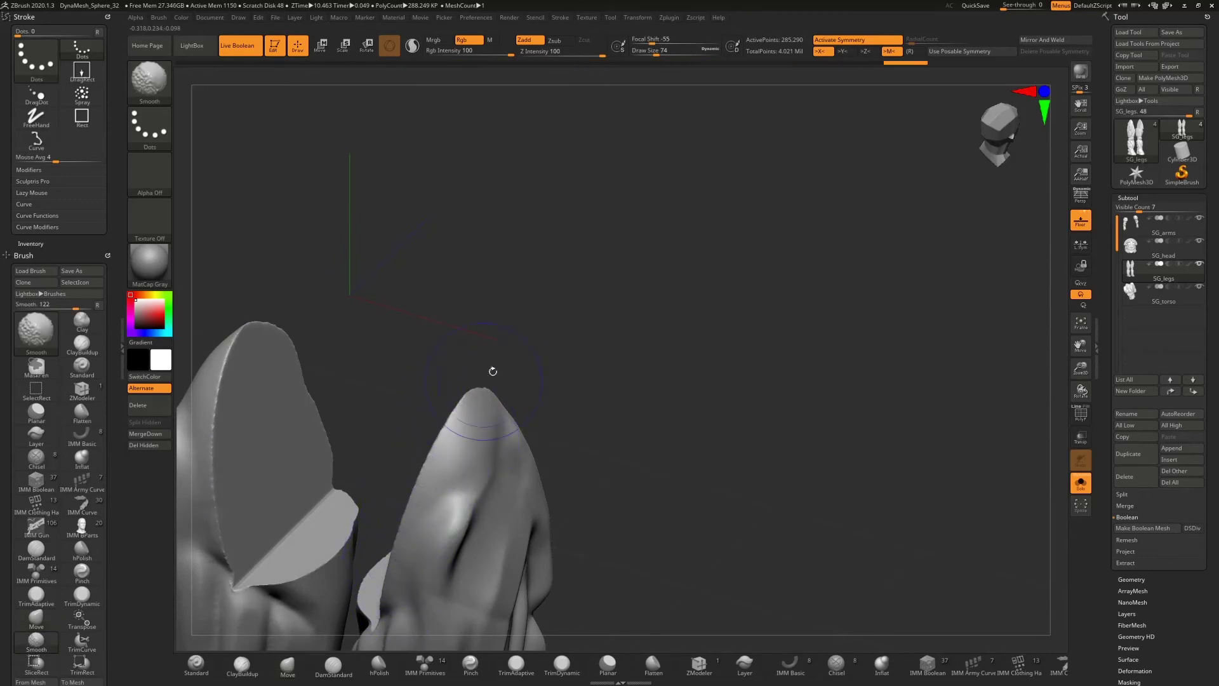
shift+drag(494, 394, 502, 437)
mouse_move(523, 377)
mouse_down()
mouse_move(508, 349)
mouse_move(476, 338)
mouse_up()
shift+drag(488, 388, 503, 429)
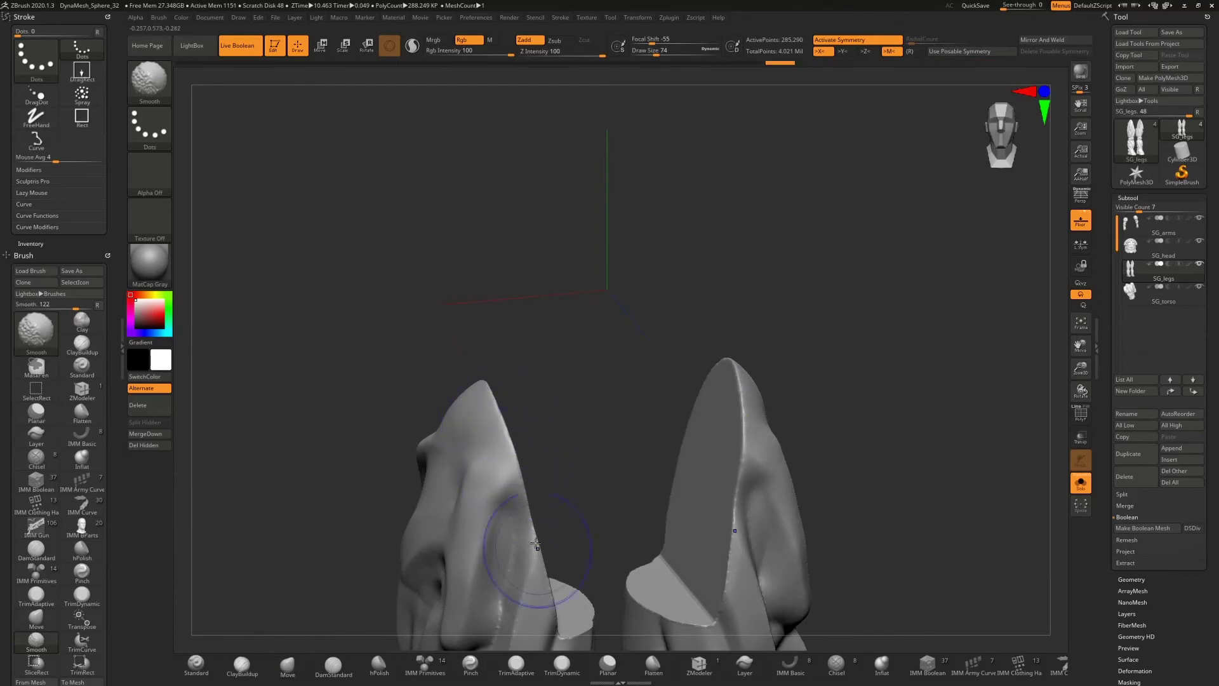
shift+drag(536, 553, 544, 594)
mouse_move(521, 385)
mouse_down()
mouse_move(544, 348)
mouse_move(514, 360)
mouse_move(501, 411)
mouse_move(489, 400)
mouse_move(412, 525)
mouse_move(407, 594)
mouse_up()
drag(609, 381, 505, 407)
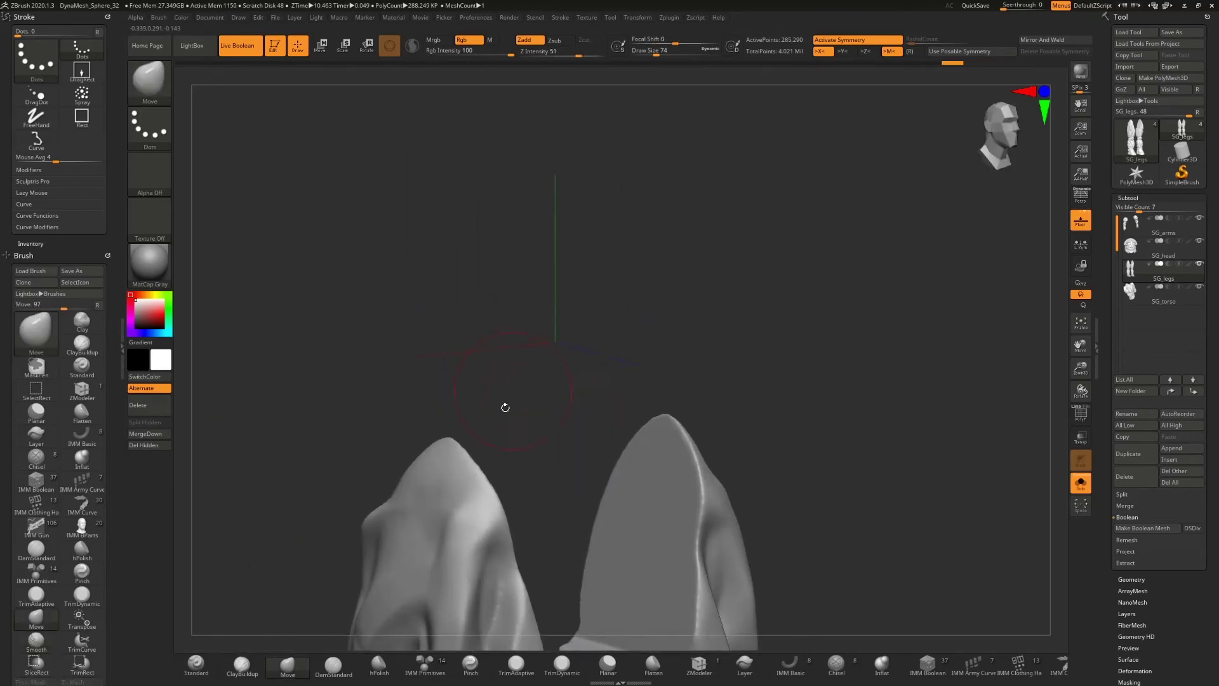
mouse_move(470, 455)
shift+mouse_down()
mouse_move(482, 477)
mouse_move(453, 443)
mouse_move(494, 507)
shift+mouse_up()
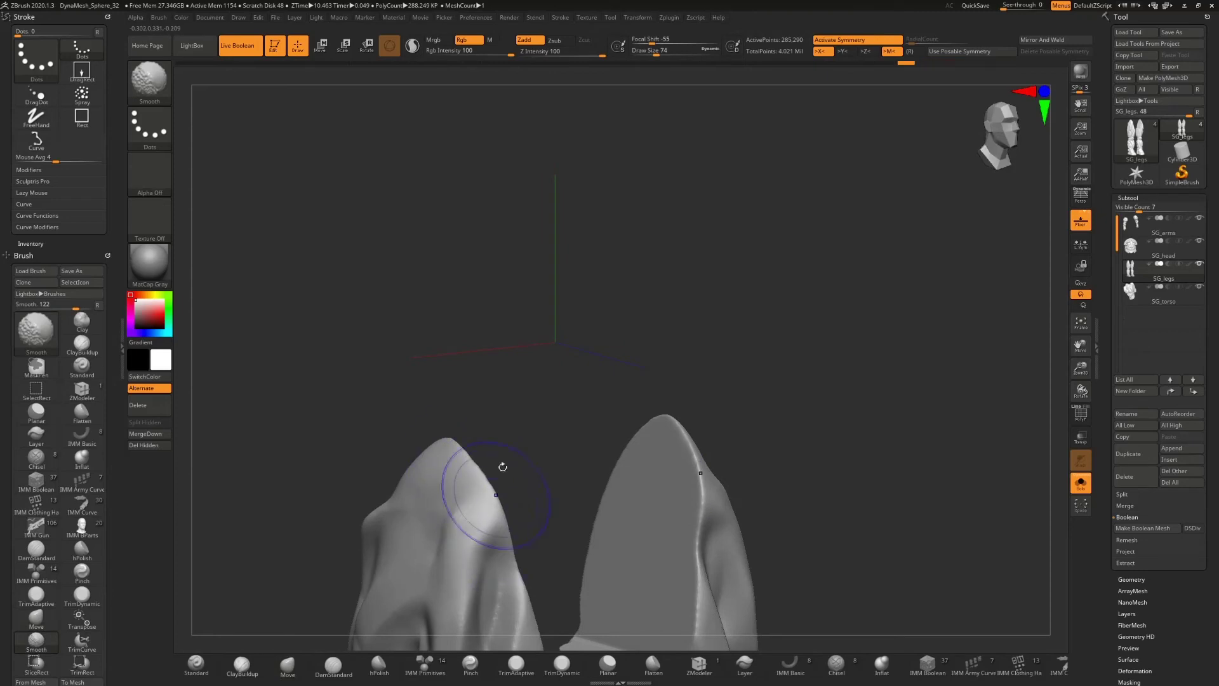
- Smooth the rounded hip tops of SG_legs, softening the rim and creases on the outer side
mouse_move(687, 340)
mouse_down()
mouse_move(708, 272)
mouse_move(675, 328)
mouse_up()
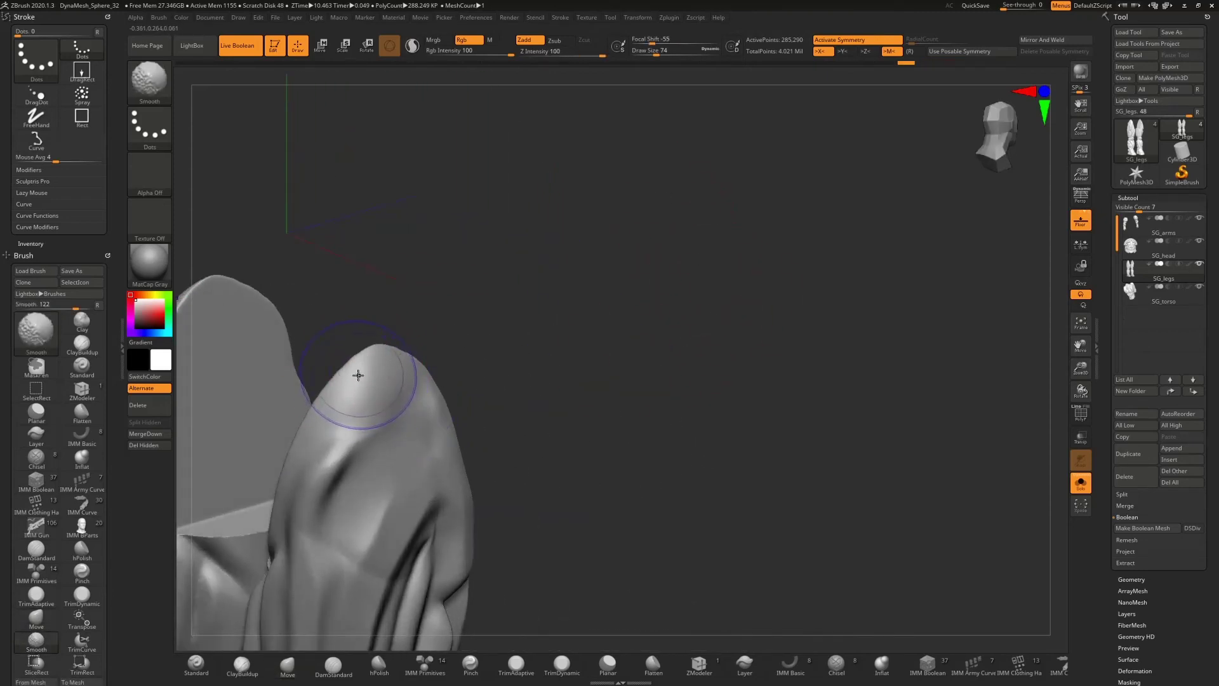
mouse_move(358, 376)
shift+mouse_down()
mouse_move(373, 366)
mouse_move(347, 399)
mouse_move(374, 388)
shift+mouse_up()
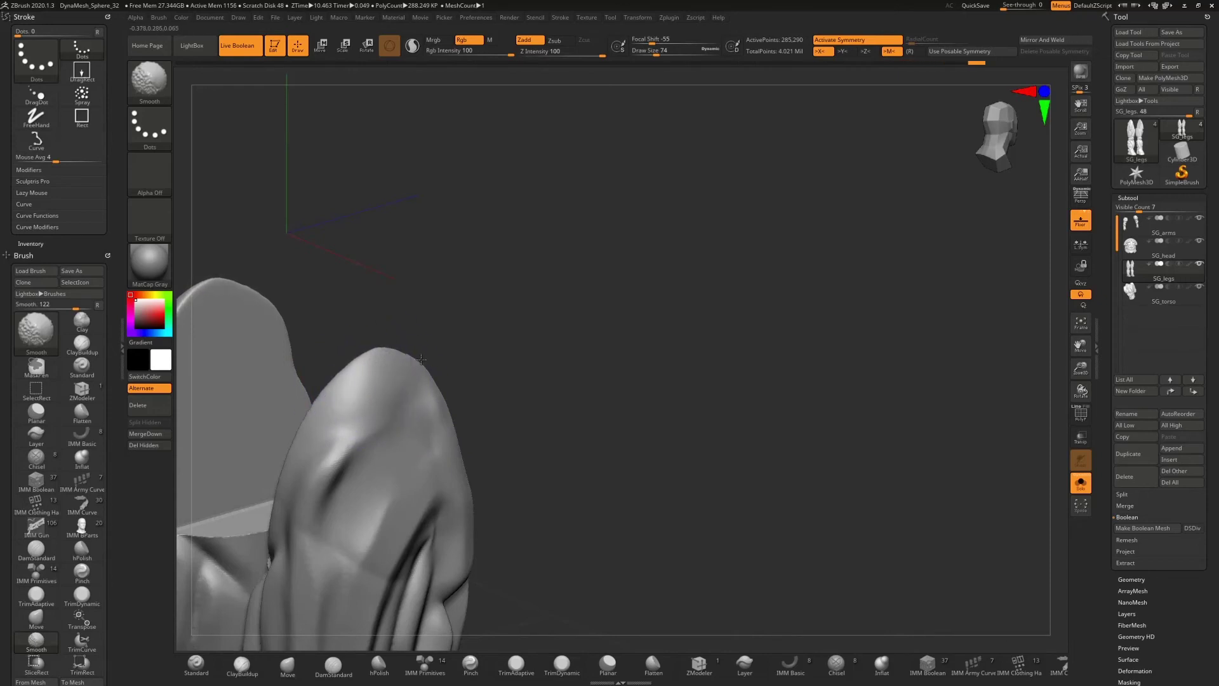
drag(543, 316, 447, 335)
mouse_move(388, 397)
shift+mouse_down()
mouse_move(408, 390)
mouse_move(394, 397)
mouse_move(435, 452)
mouse_move(393, 397)
shift+mouse_up()
mouse_move(430, 348)
mouse_down()
mouse_move(491, 325)
mouse_move(473, 333)
mouse_up()
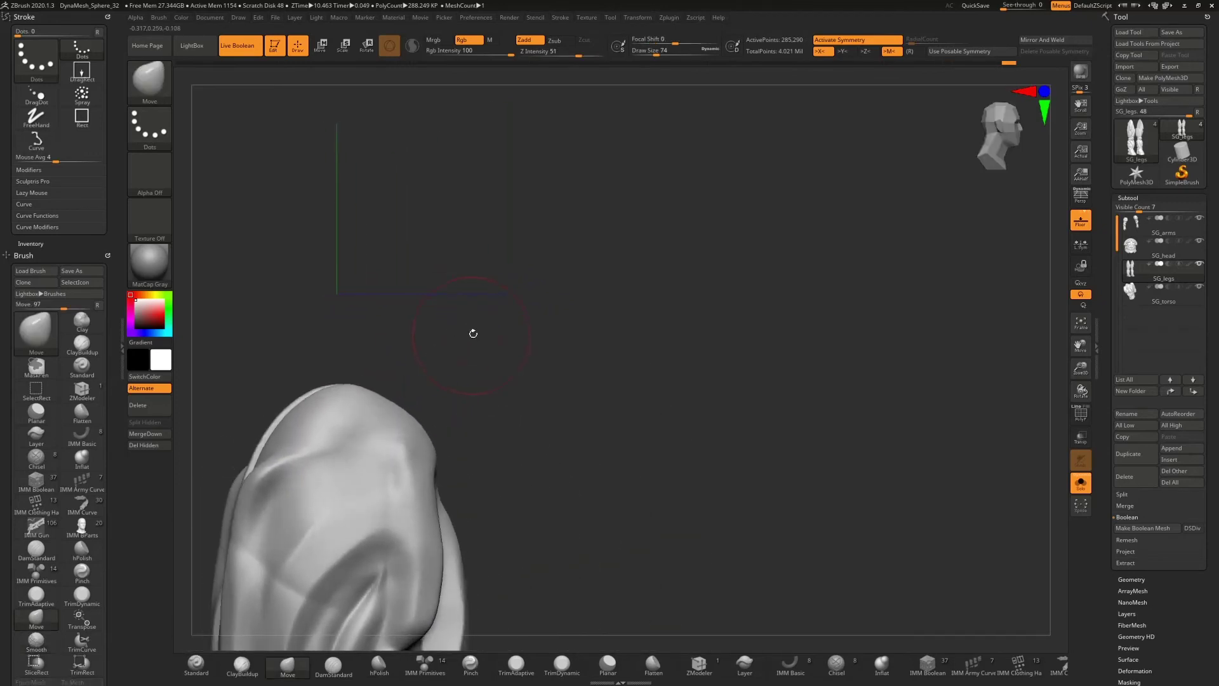
click(1005, 135)
mouse_move(337, 378)
shift+mouse_down()
mouse_move(345, 399)
mouse_move(418, 446)
mouse_move(416, 460)
shift+mouse_up()
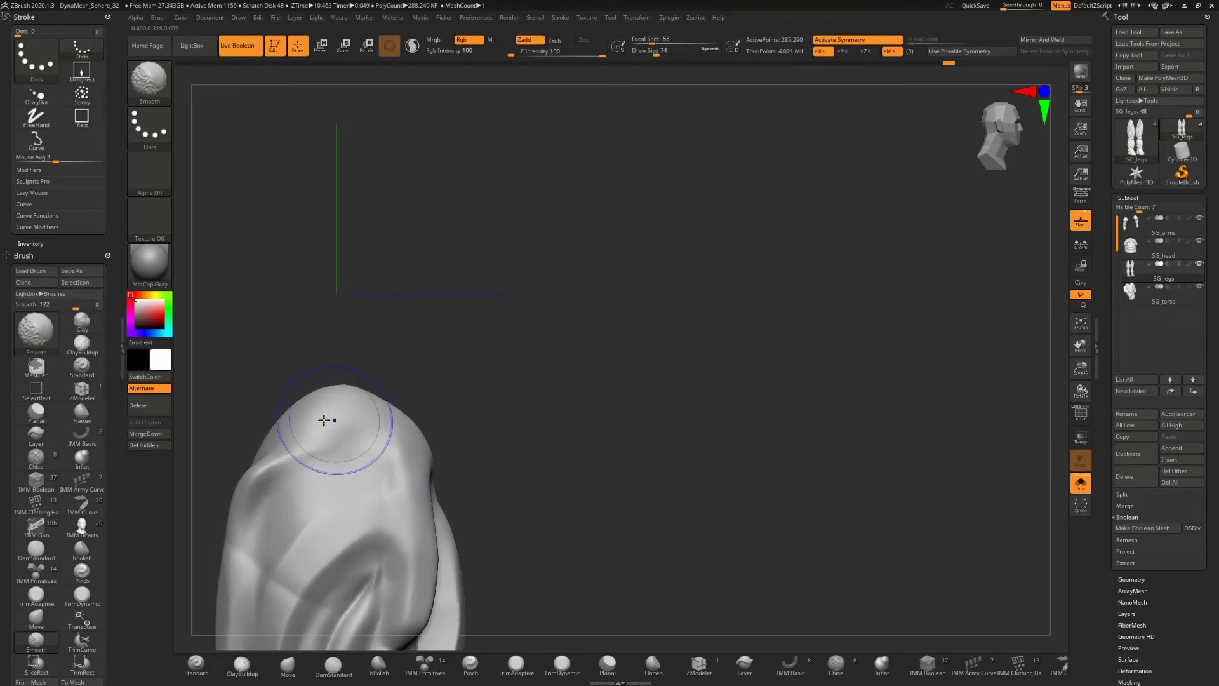
shift+drag(325, 413, 305, 419)
mouse_move(302, 416)
shift+mouse_down()
mouse_move(317, 397)
mouse_move(348, 394)
mouse_move(305, 427)
mouse_move(375, 411)
mouse_move(363, 406)
mouse_move(418, 452)
mouse_move(418, 468)
shift+mouse_up()
- Keep SG_legs selected, turn off the isolated display, and make SG_torso visible to check how the parts meet
click(1199, 287)
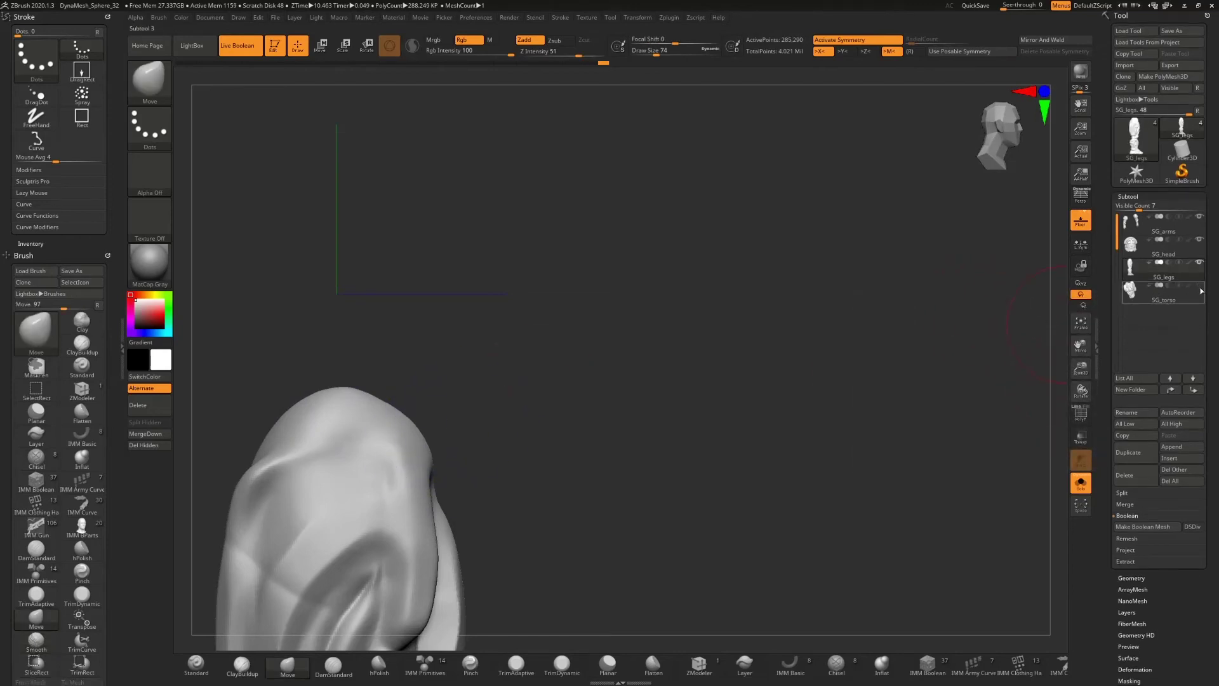
click(1151, 278)
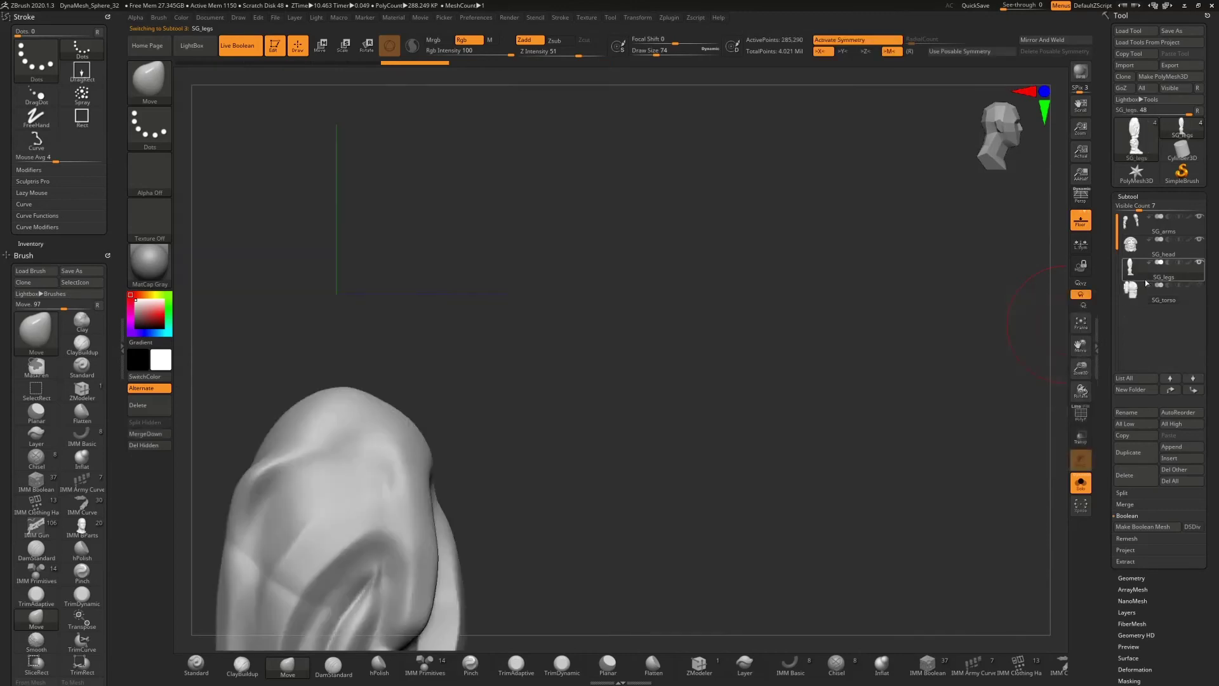
click(1078, 482)
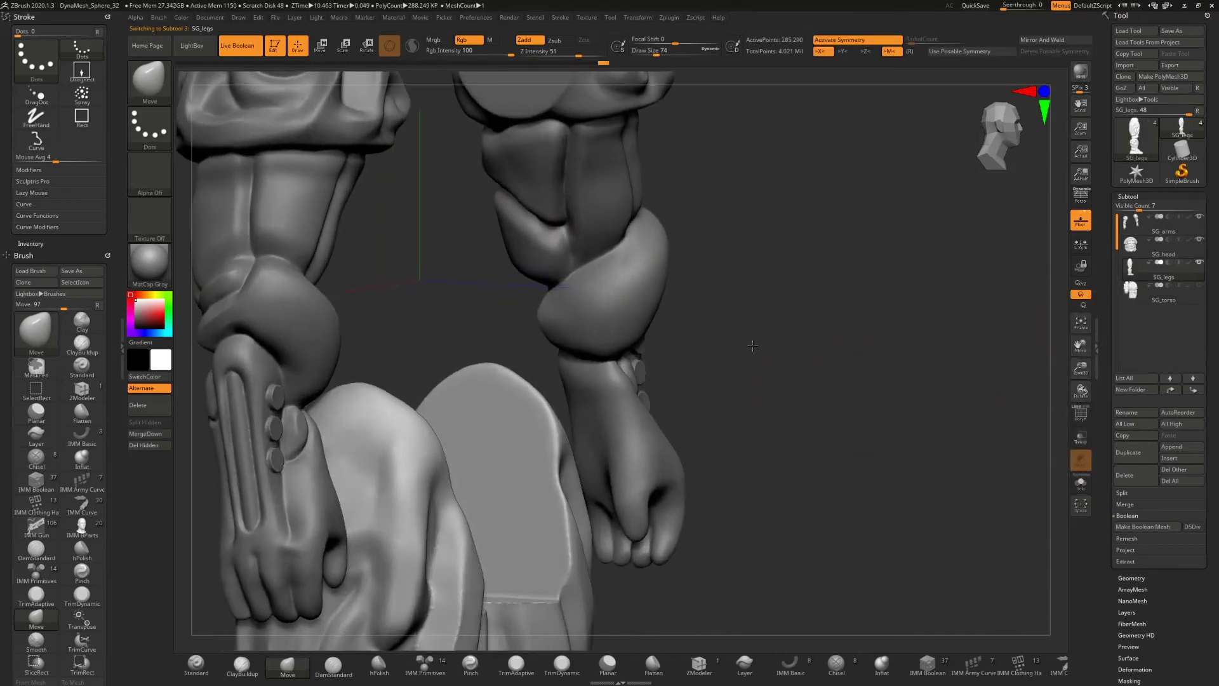
click(1199, 288)
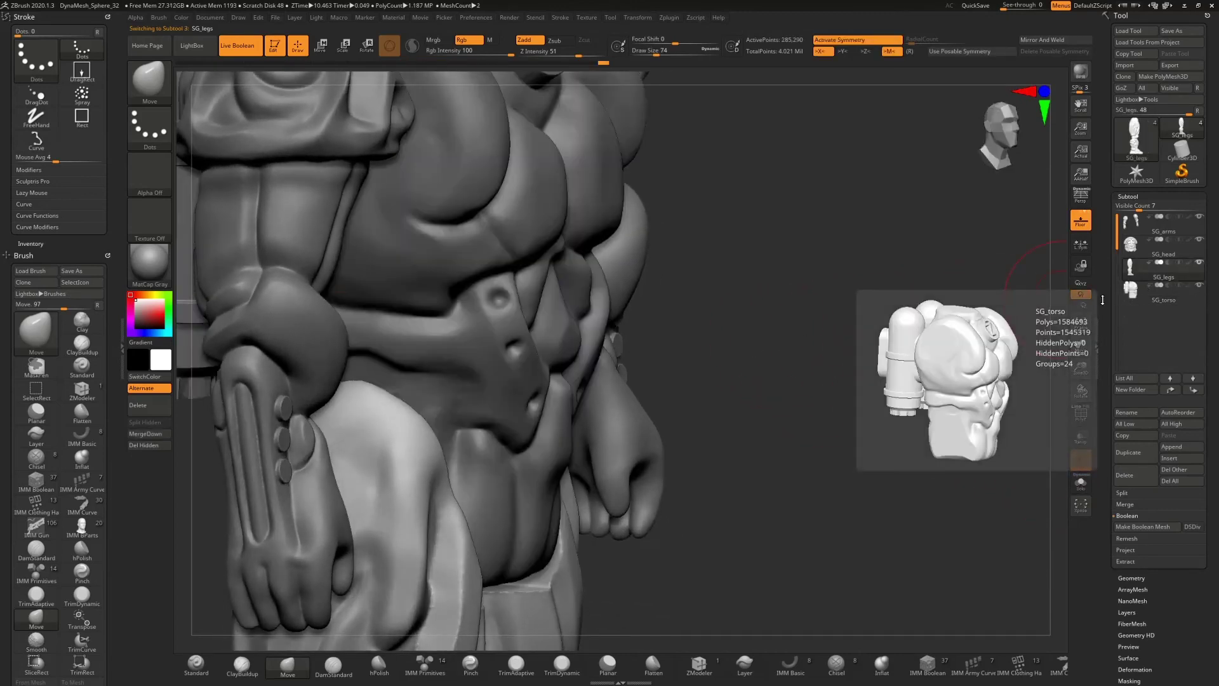
mouse_move(770, 311)
mouse_down()
mouse_move(746, 318)
mouse_move(734, 304)
mouse_move(820, 348)
mouse_up()
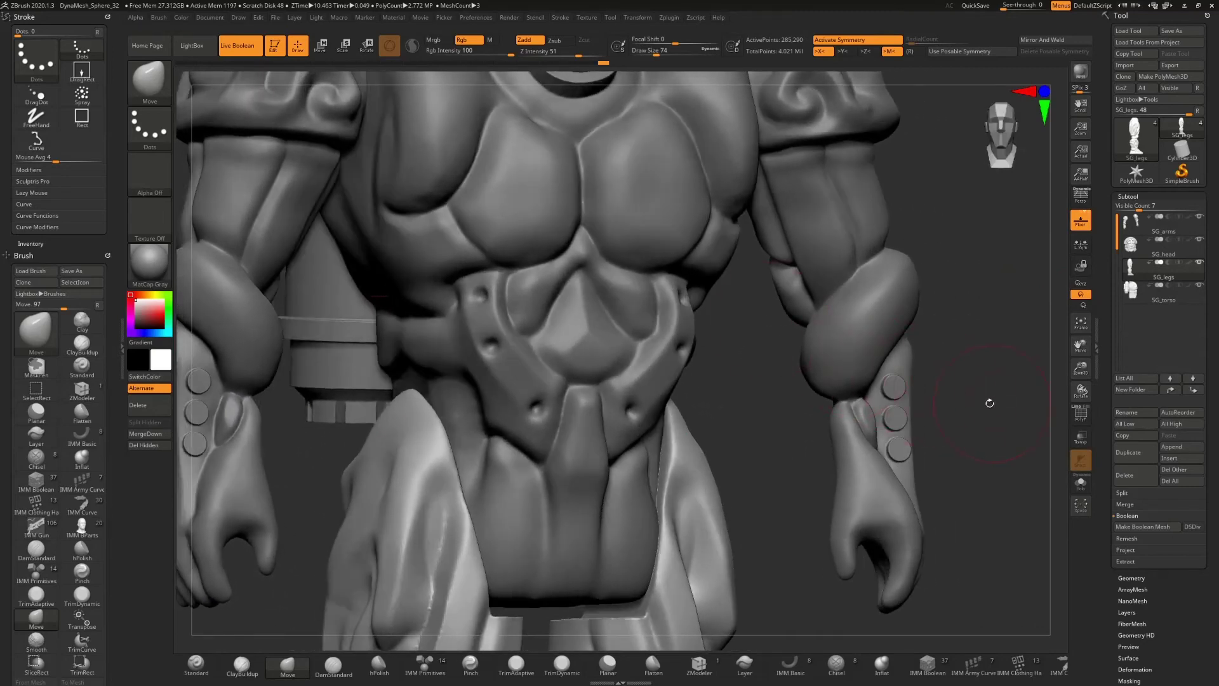
alt+drag(990, 403, 966, 204)
mouse_move(722, 313)
alt+mouse_down()
mouse_move(750, 261)
mouse_move(503, 408)
alt+mouse_up()
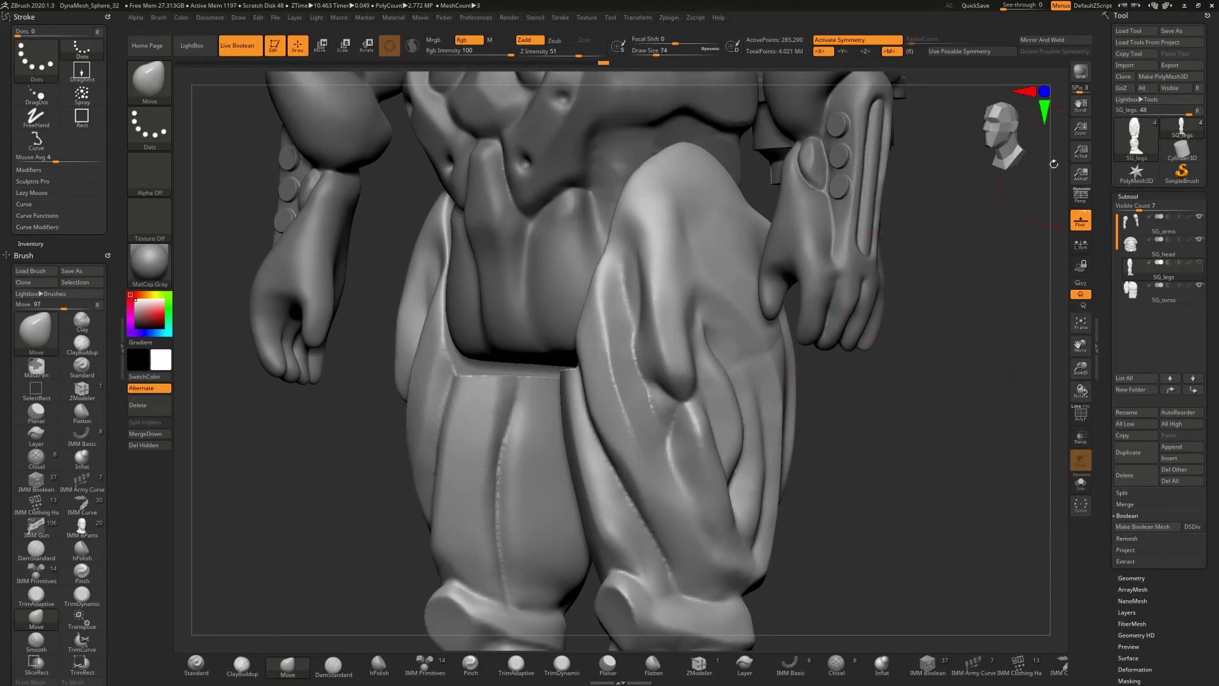
- Set a front view and lower the unlocked transform gizmo of SG_legs from the abdomen to the hip area
click(999, 133)
click(1008, 134)
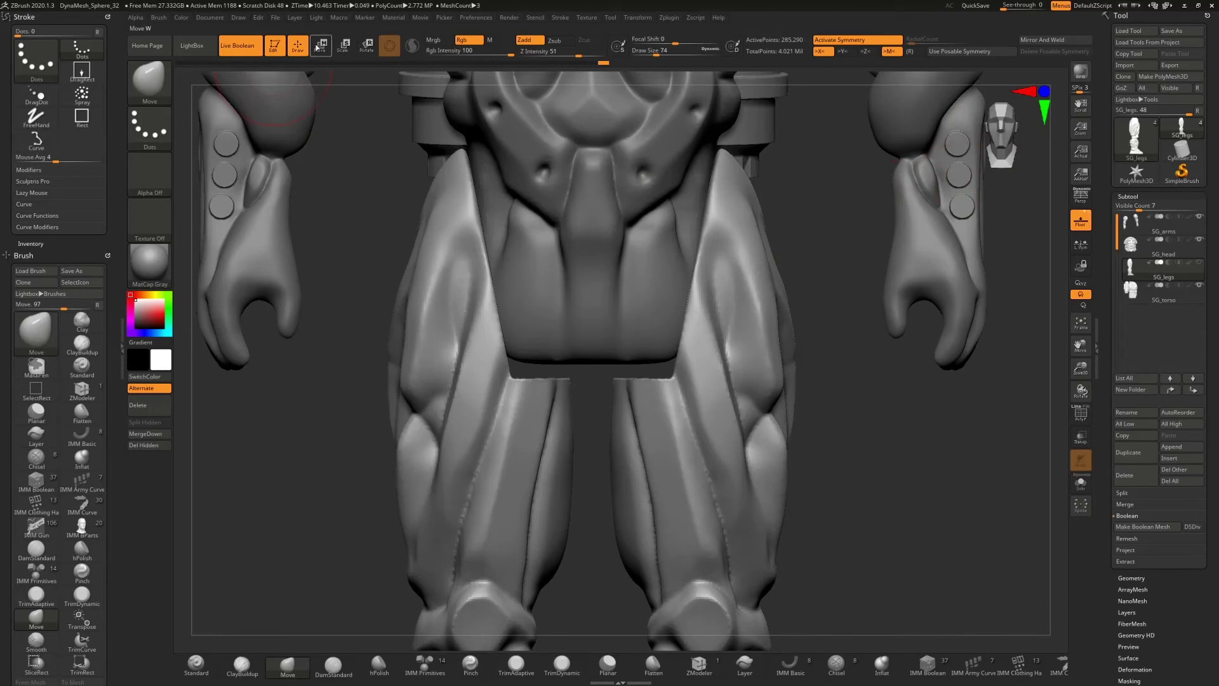
click(320, 45)
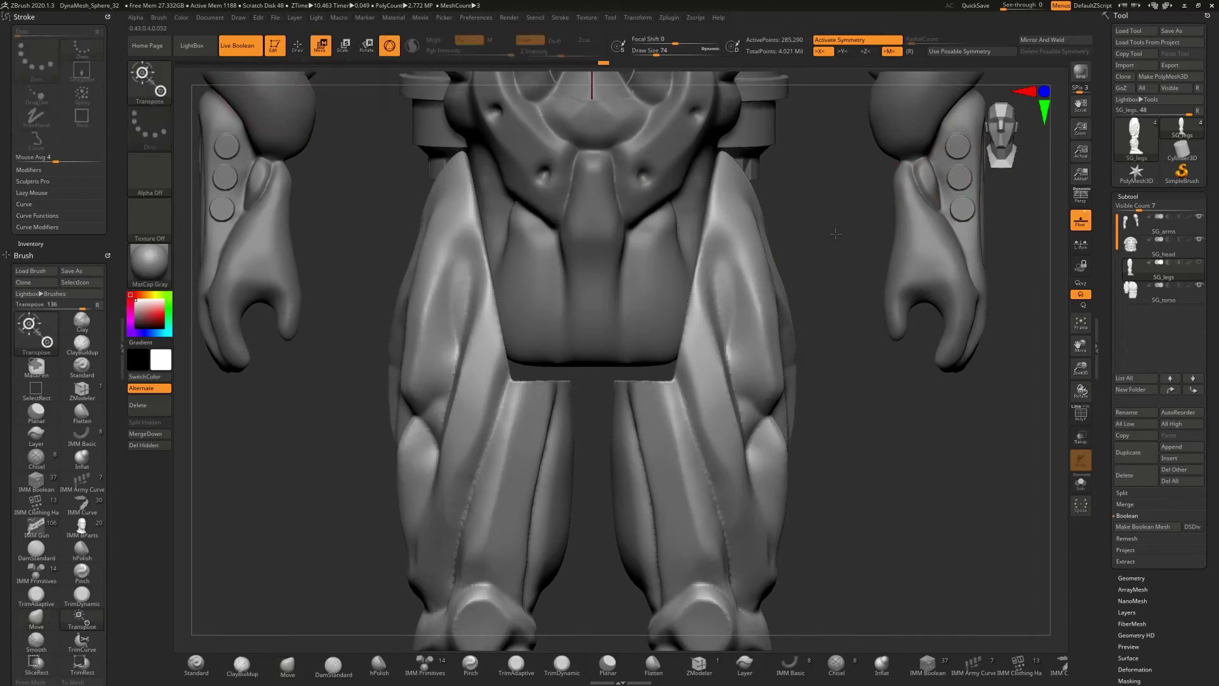
alt+drag(835, 233, 905, 324)
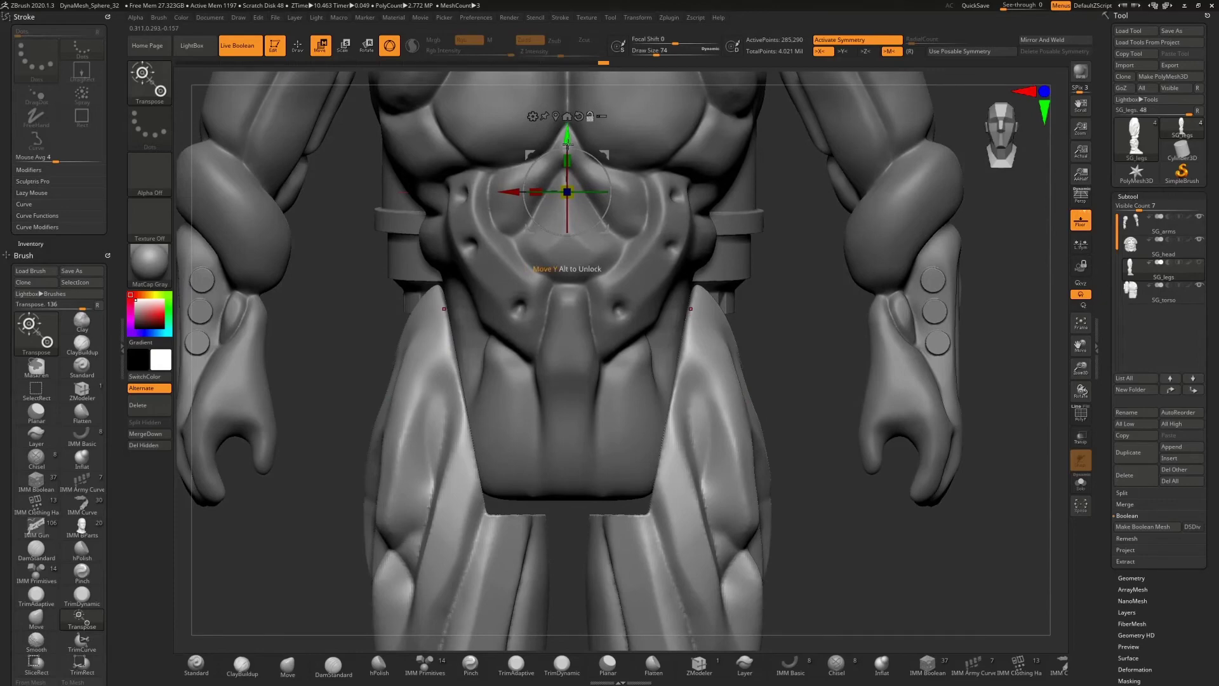
drag(567, 137, 567, 337)
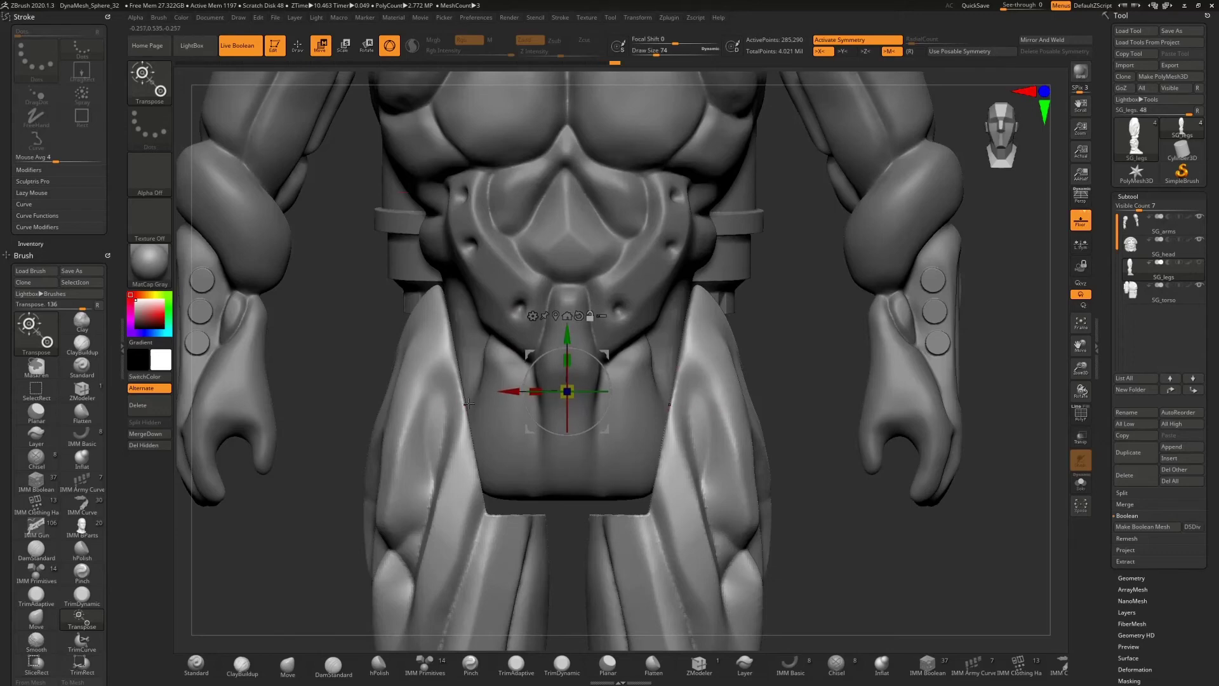
drag(567, 336, 569, 341)
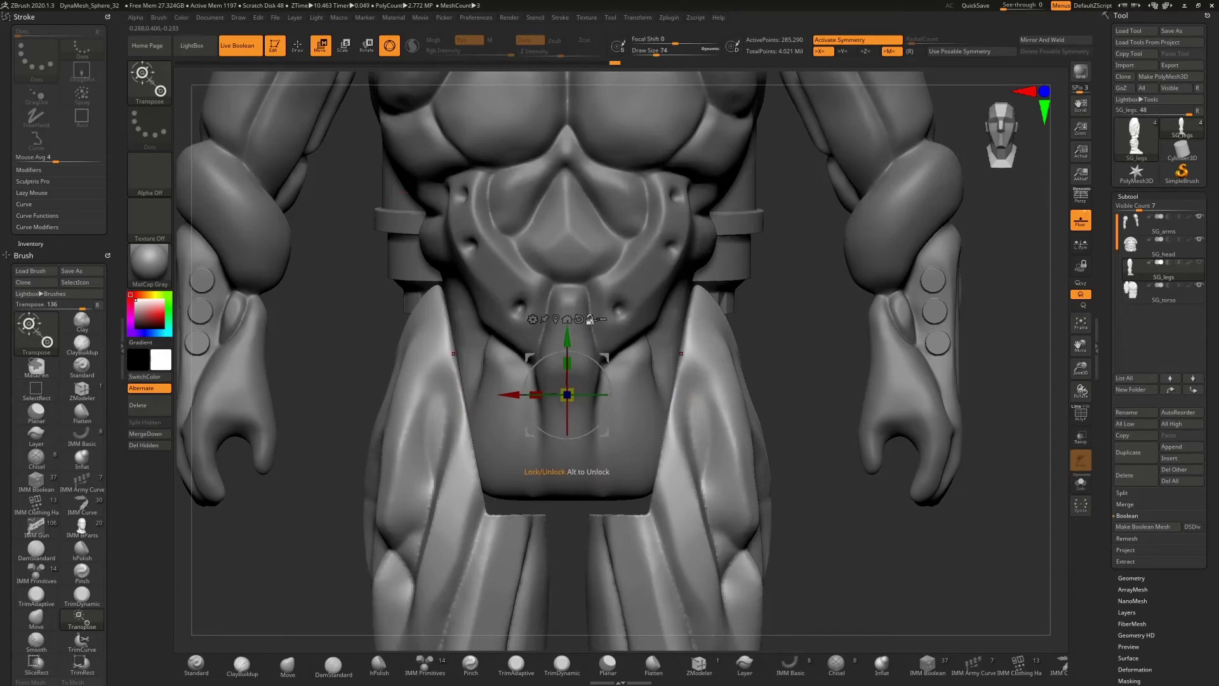
- Hide the SG_arms subtool and raise the legs' gizmo pivot slightly at the hip in side view
drag(1014, 129, 1018, 130)
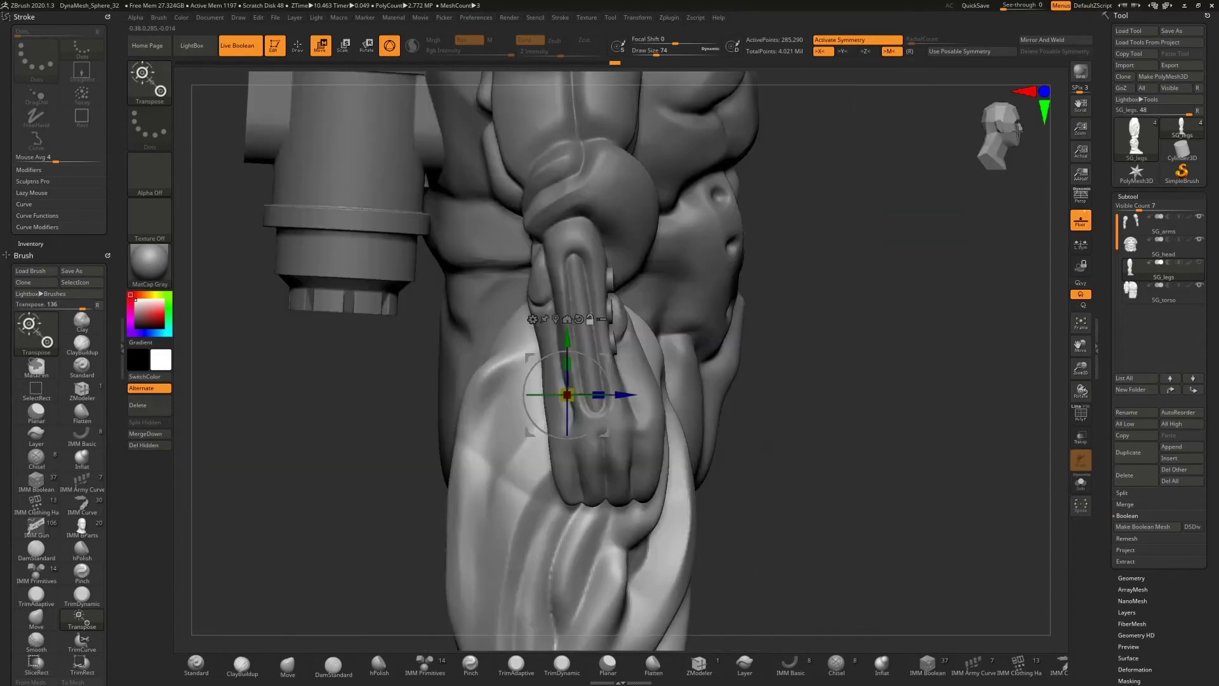
mouse_move(816, 309)
mouse_down()
mouse_move(830, 308)
mouse_move(824, 321)
mouse_move(806, 311)
mouse_move(829, 313)
mouse_up()
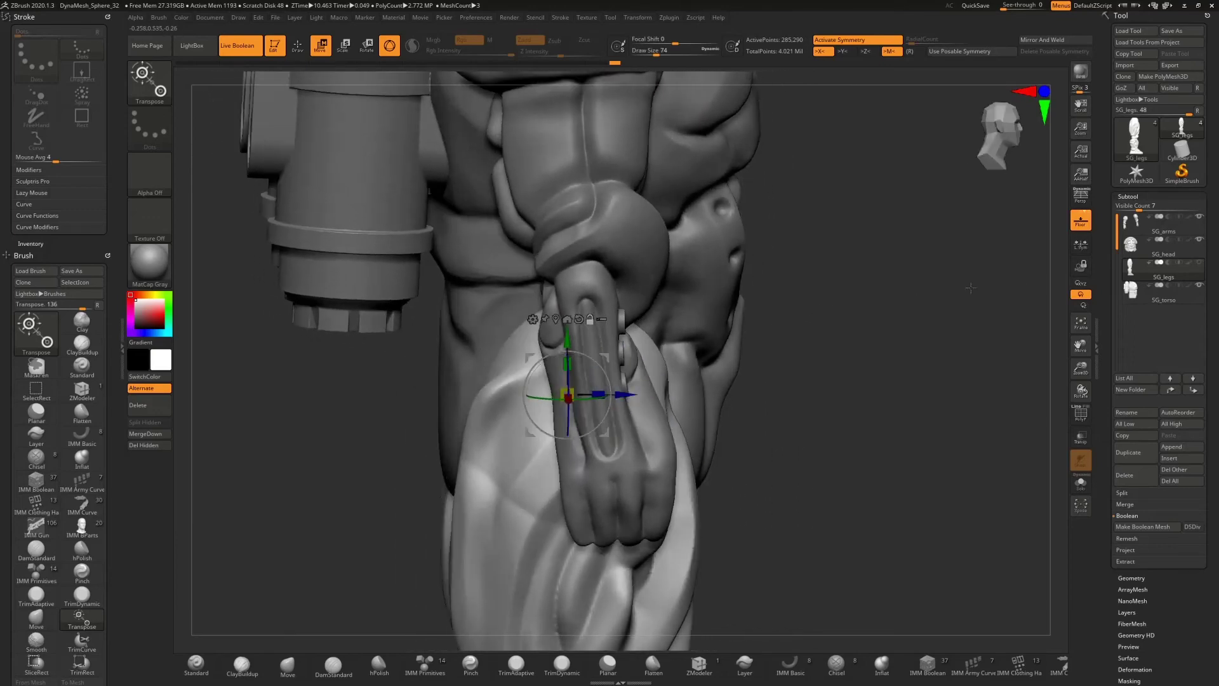
click(1200, 217)
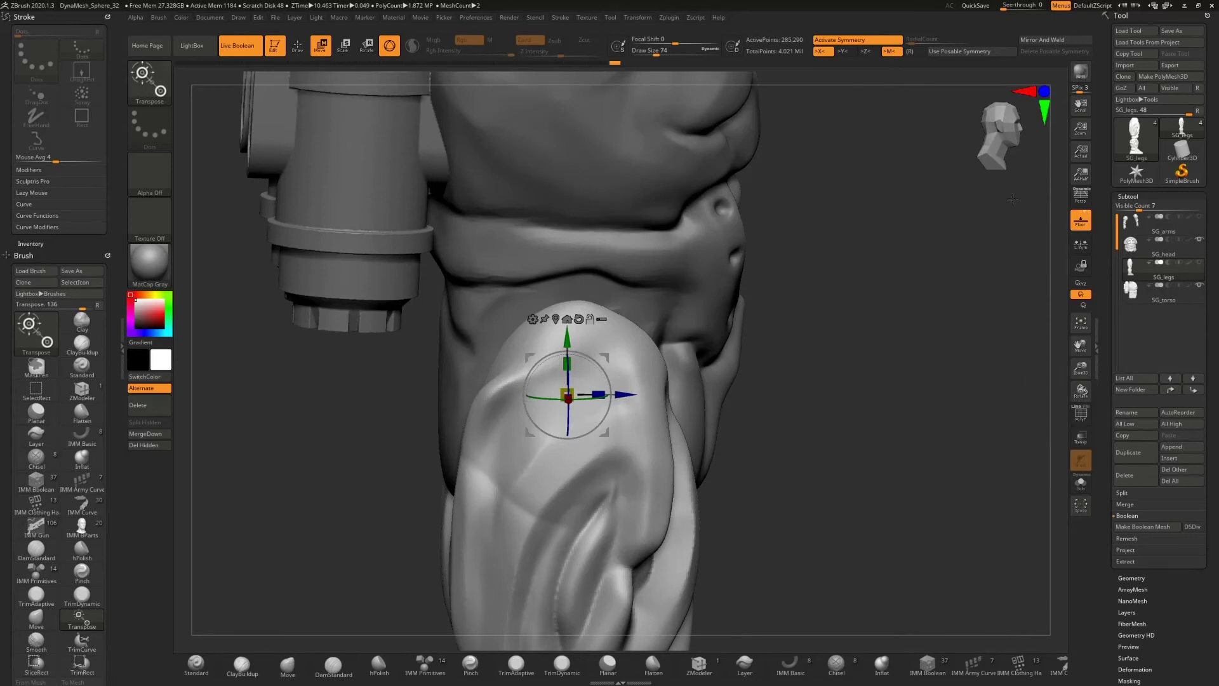
drag(1006, 129, 830, 268)
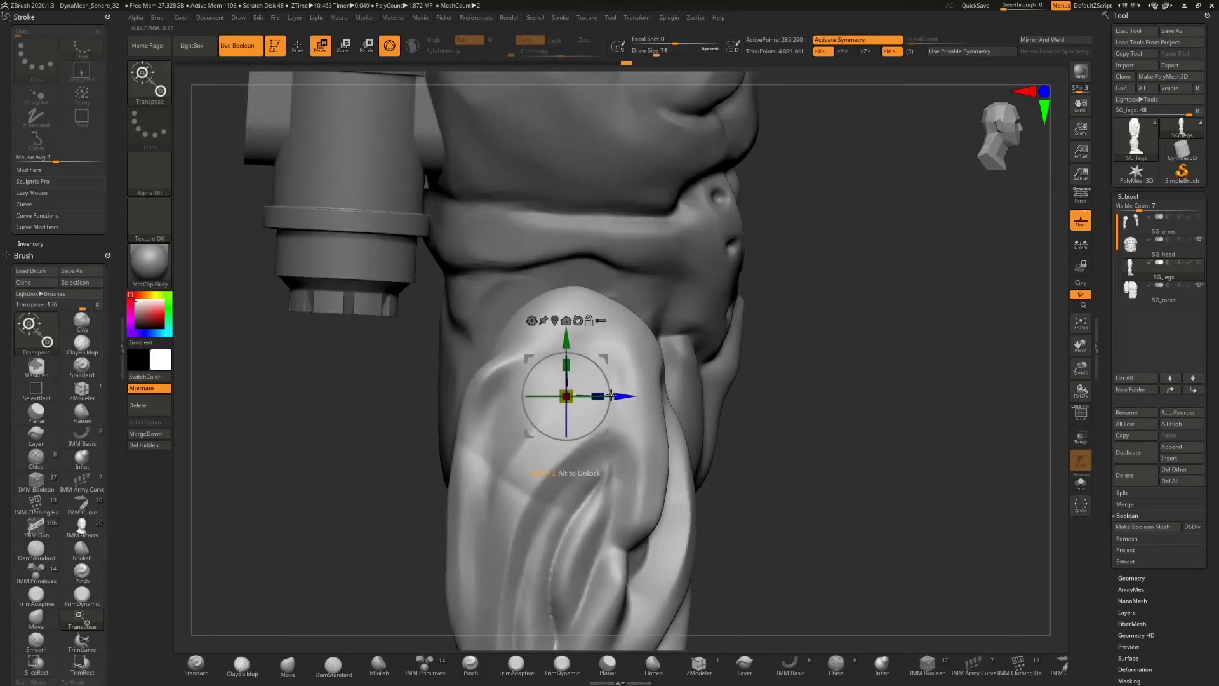
drag(604, 357, 605, 337)
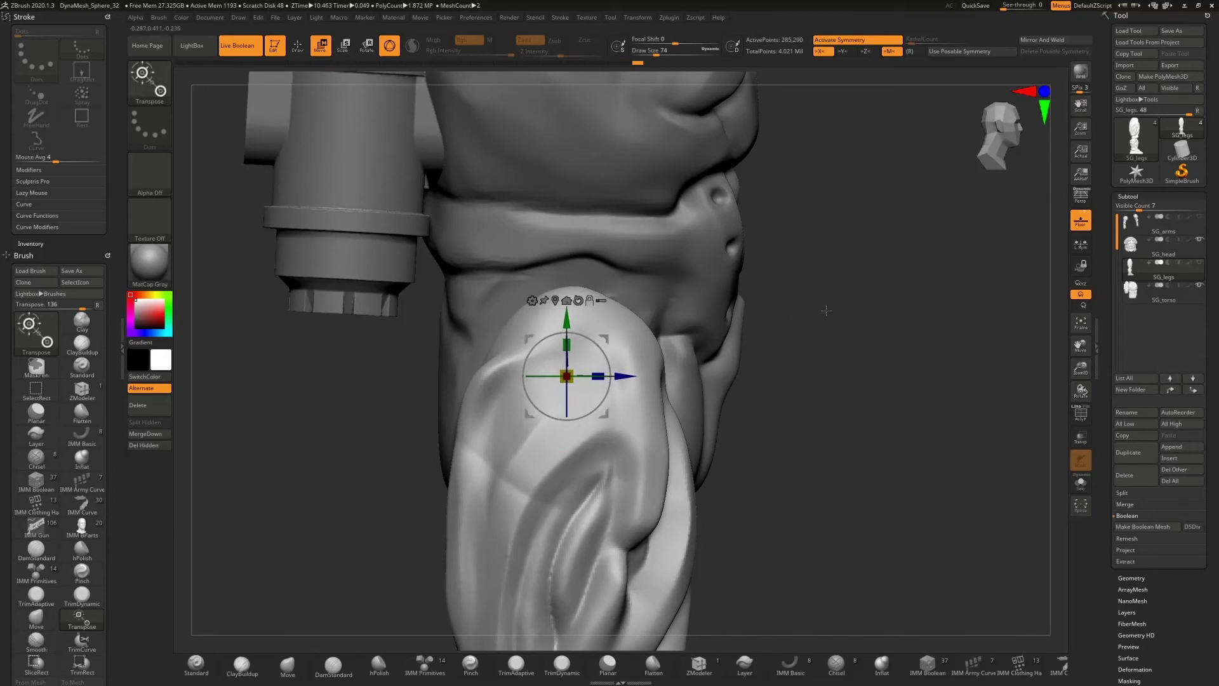
- Examine how the legs fit against the lower torso from the front and from angled views
drag(1019, 135, 982, 131)
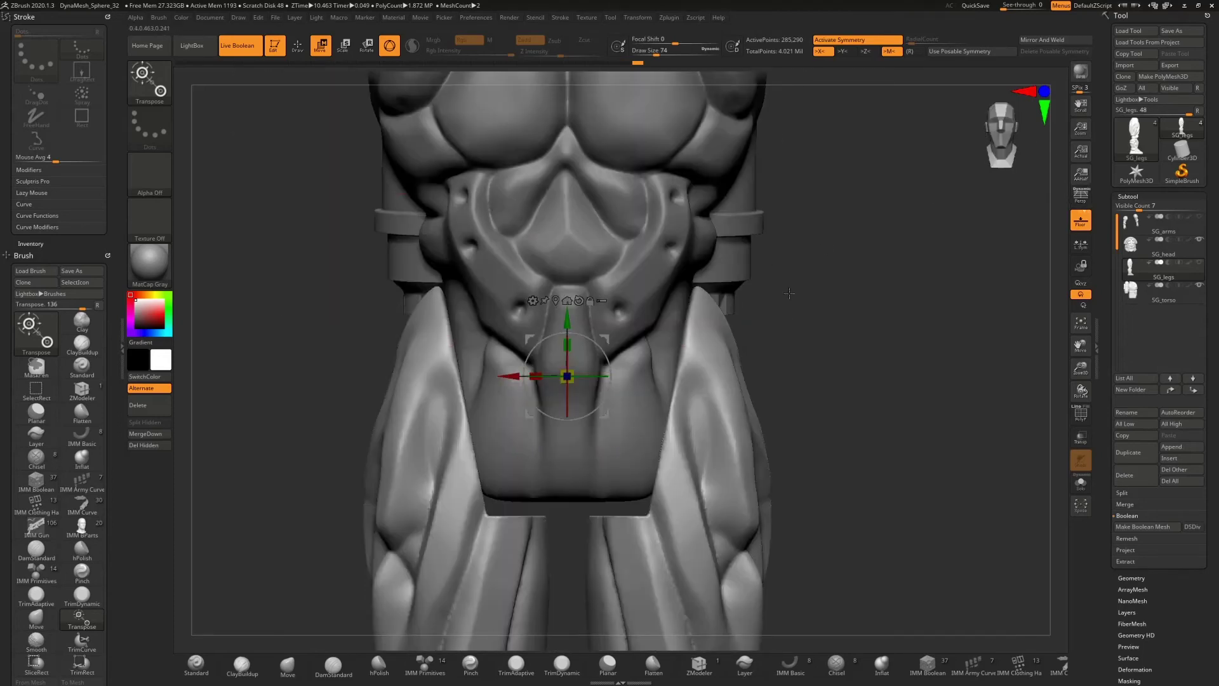
drag(789, 292, 590, 370)
drag(589, 407, 597, 336)
drag(867, 334, 770, 302)
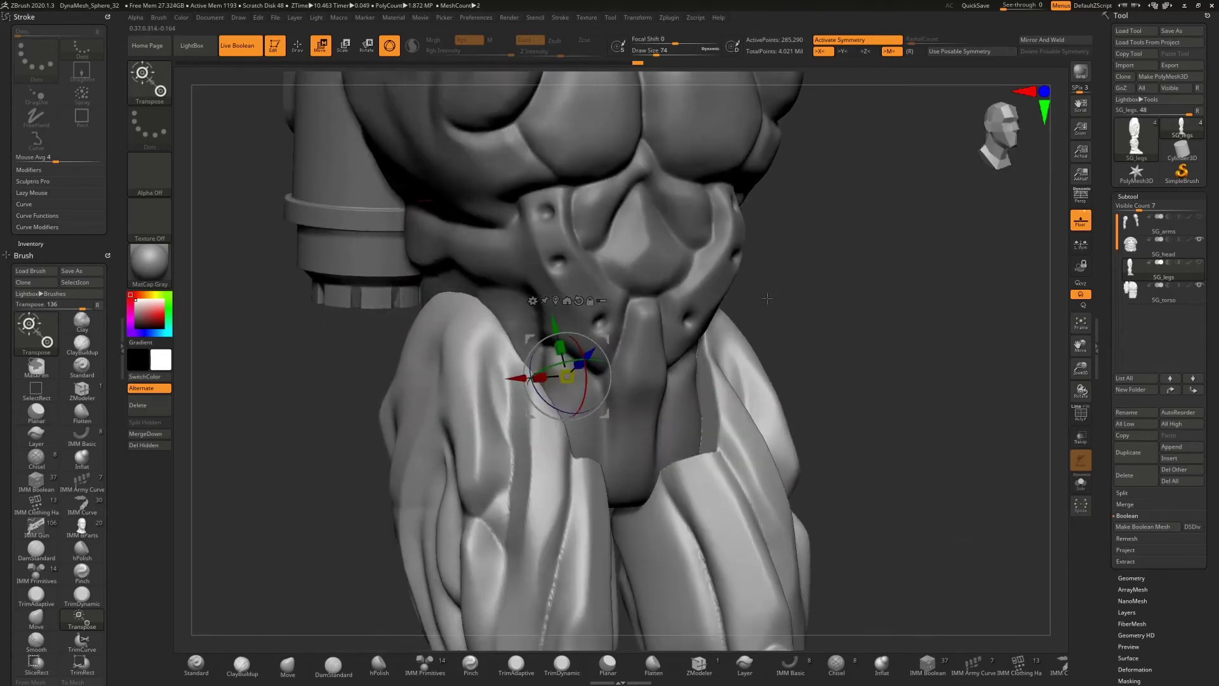
key(ctrl)
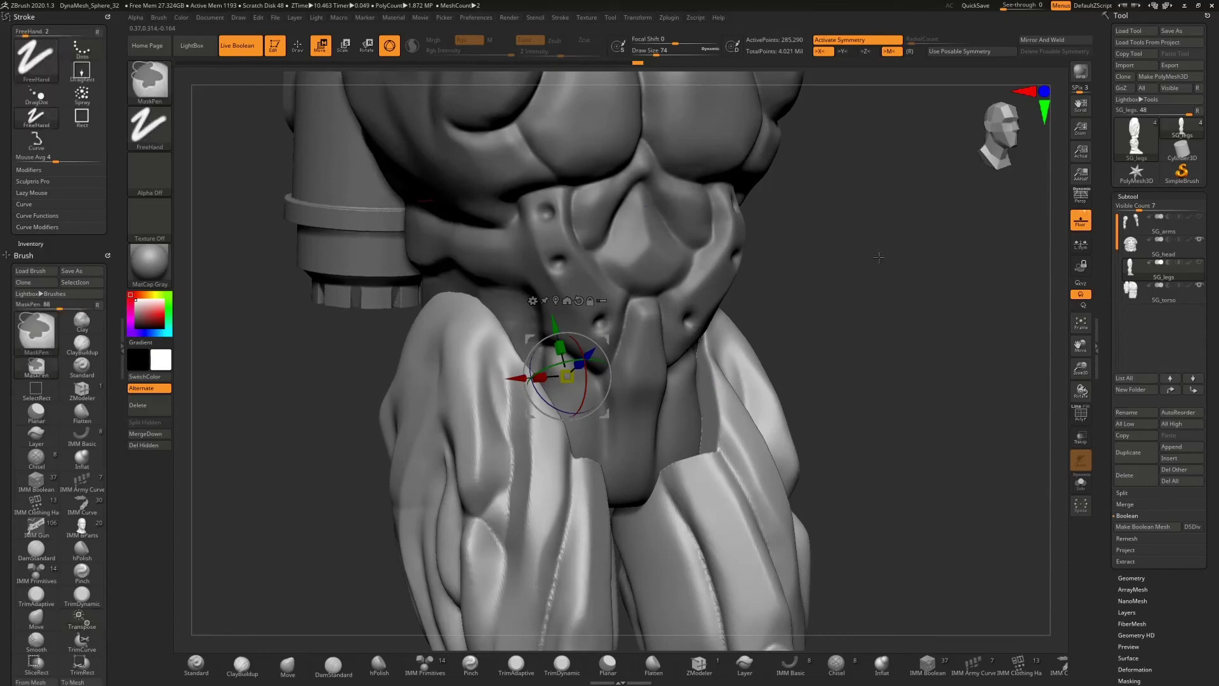
drag(882, 256, 867, 278)
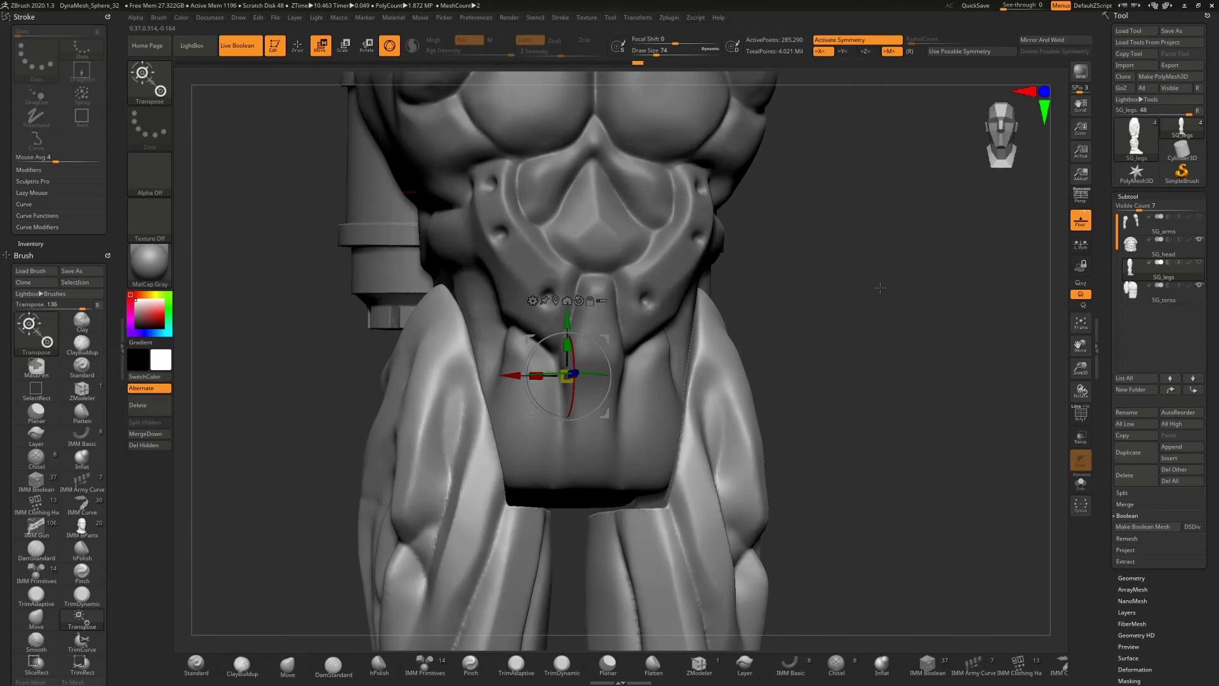
- Select SG_torso, test hPolish on the pelvis's lower cut edge, undo the stroke, and activate symmetry
click(1136, 293)
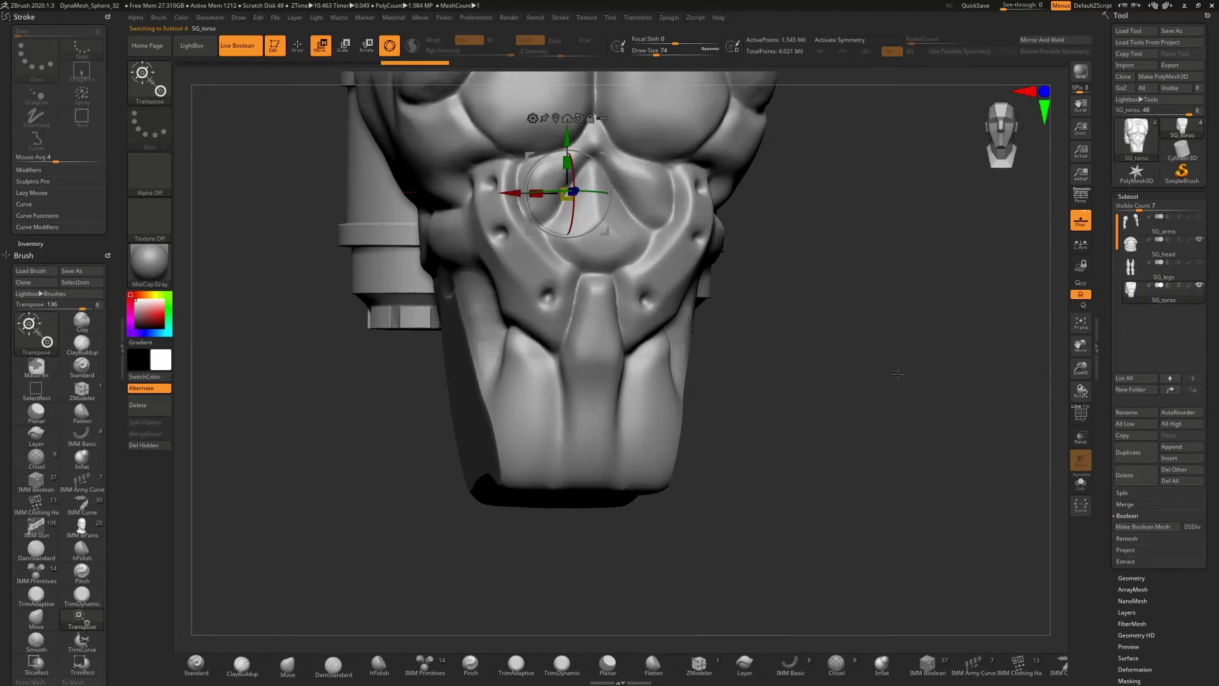
drag(749, 388, 696, 379)
click(379, 662)
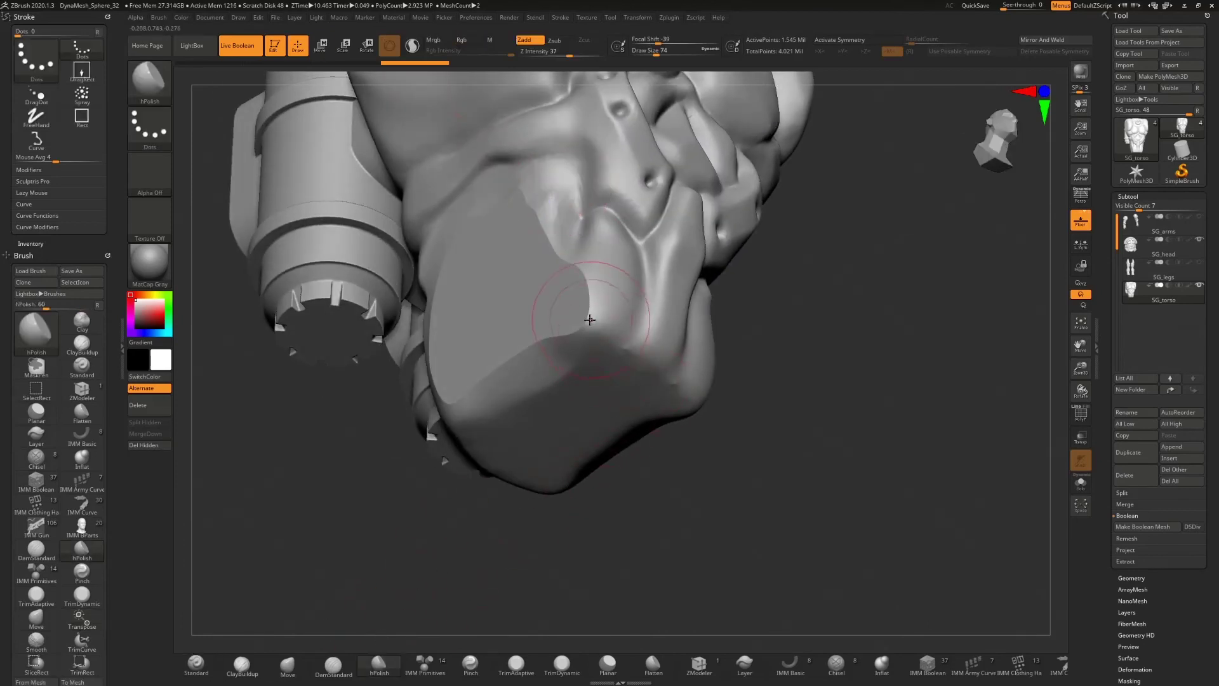
mouse_move(589, 331)
mouse_down()
mouse_move(575, 367)
mouse_move(591, 330)
mouse_move(596, 385)
mouse_move(612, 361)
mouse_move(619, 371)
mouse_up()
key(ctrl+z)
key(x)
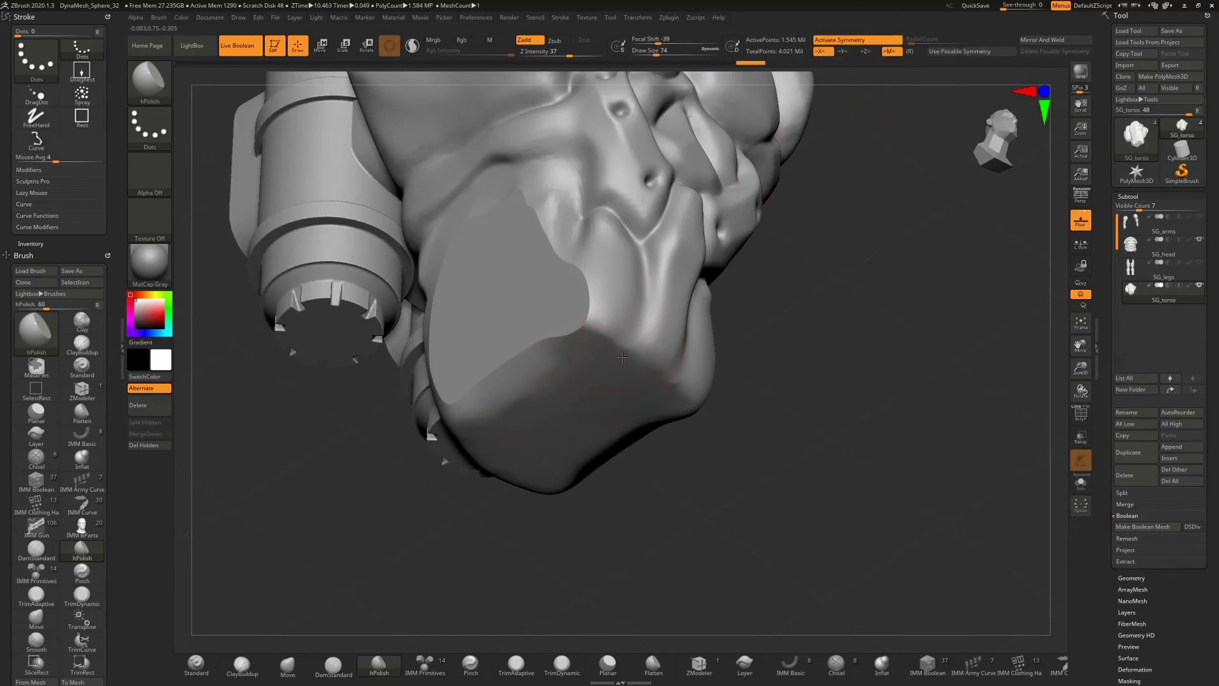
- Polish the front lower corners of SG_torso's pelvis beside the hip cuts with symmetrical hPolish strokes
mouse_move(527, 435)
mouse_down()
mouse_move(535, 397)
mouse_move(514, 398)
mouse_up()
mouse_move(519, 444)
mouse_down()
mouse_move(594, 440)
mouse_move(590, 419)
mouse_up()
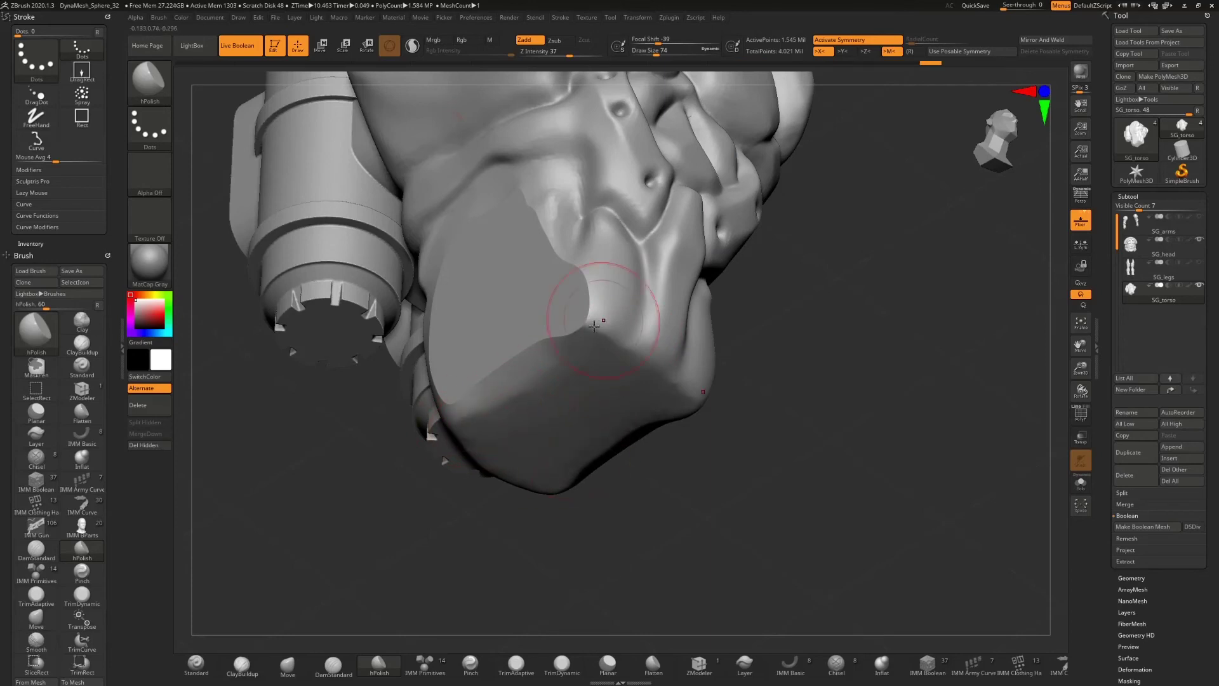
drag(602, 321, 591, 299)
drag(680, 506, 705, 565)
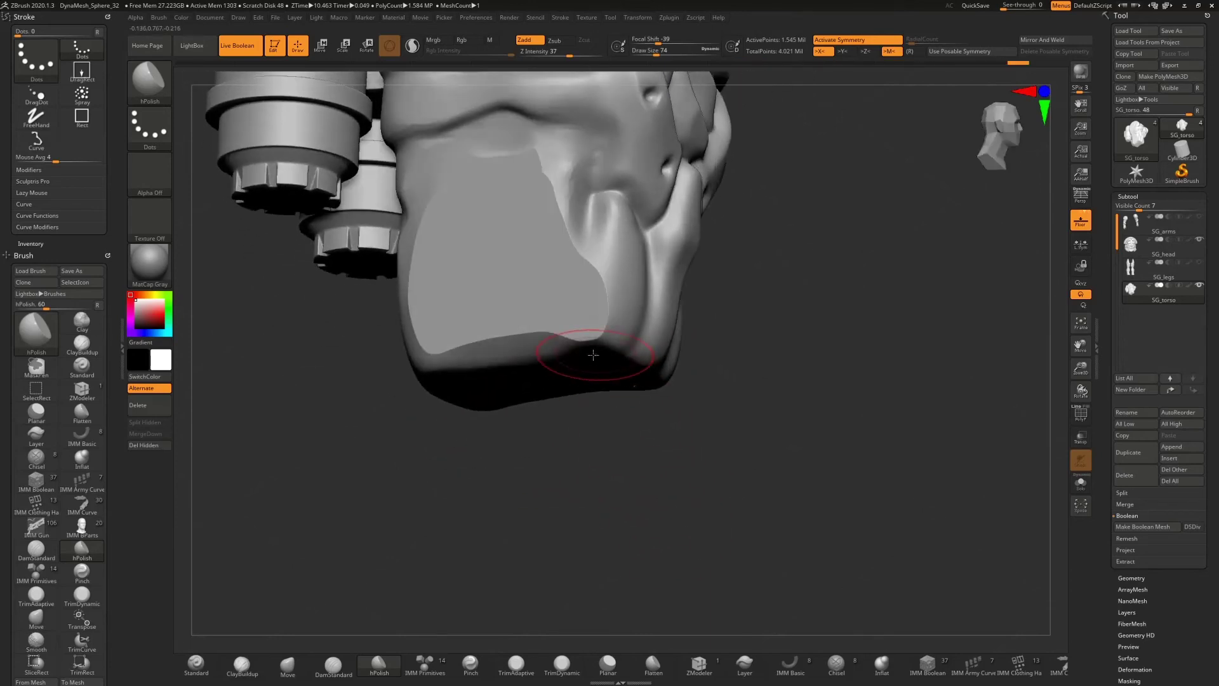
mouse_move(593, 353)
mouse_down()
mouse_move(617, 337)
mouse_move(607, 337)
mouse_up()
drag(711, 430, 650, 359)
mouse_move(603, 393)
mouse_down()
mouse_move(602, 492)
mouse_move(604, 392)
mouse_up()
- Polish the rear lower edge of the pelvis and the underside rims next to the hip cuts with hPolish
mouse_move(625, 438)
mouse_down()
mouse_move(684, 436)
mouse_move(641, 467)
mouse_move(642, 514)
mouse_up()
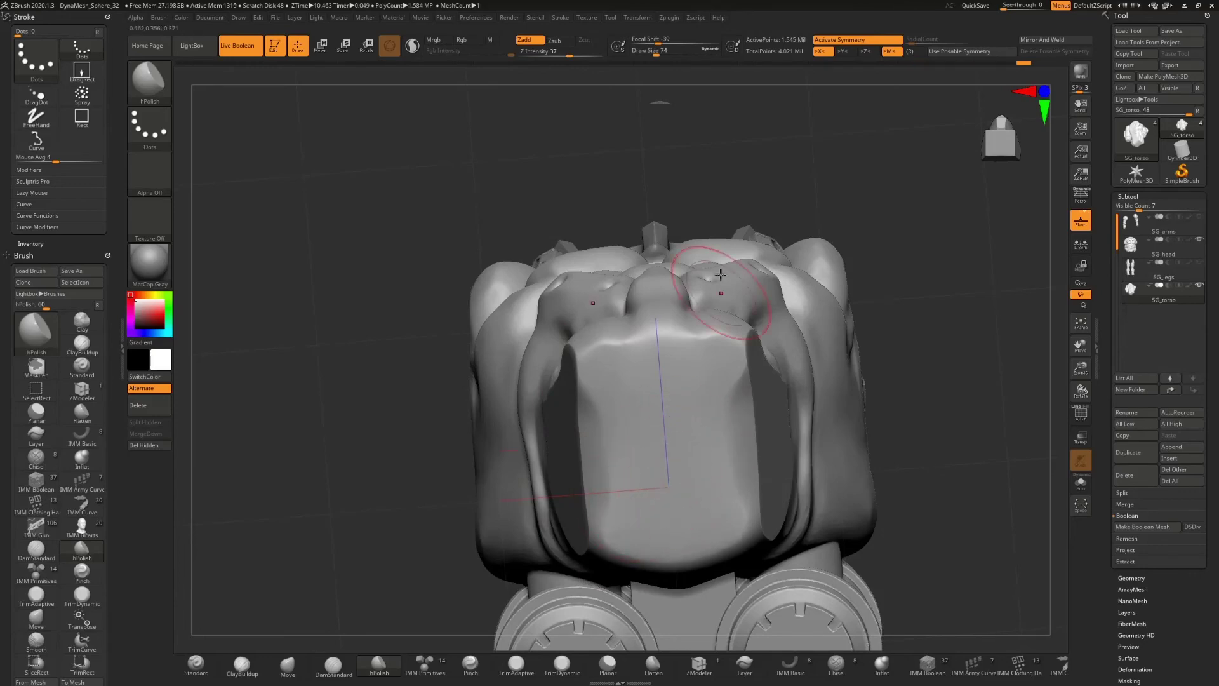
mouse_move(724, 184)
mouse_down()
mouse_move(729, 165)
mouse_move(793, 228)
mouse_move(736, 305)
mouse_up()
mouse_move(626, 471)
mouse_down()
mouse_move(658, 467)
mouse_move(651, 488)
mouse_move(627, 476)
mouse_up()
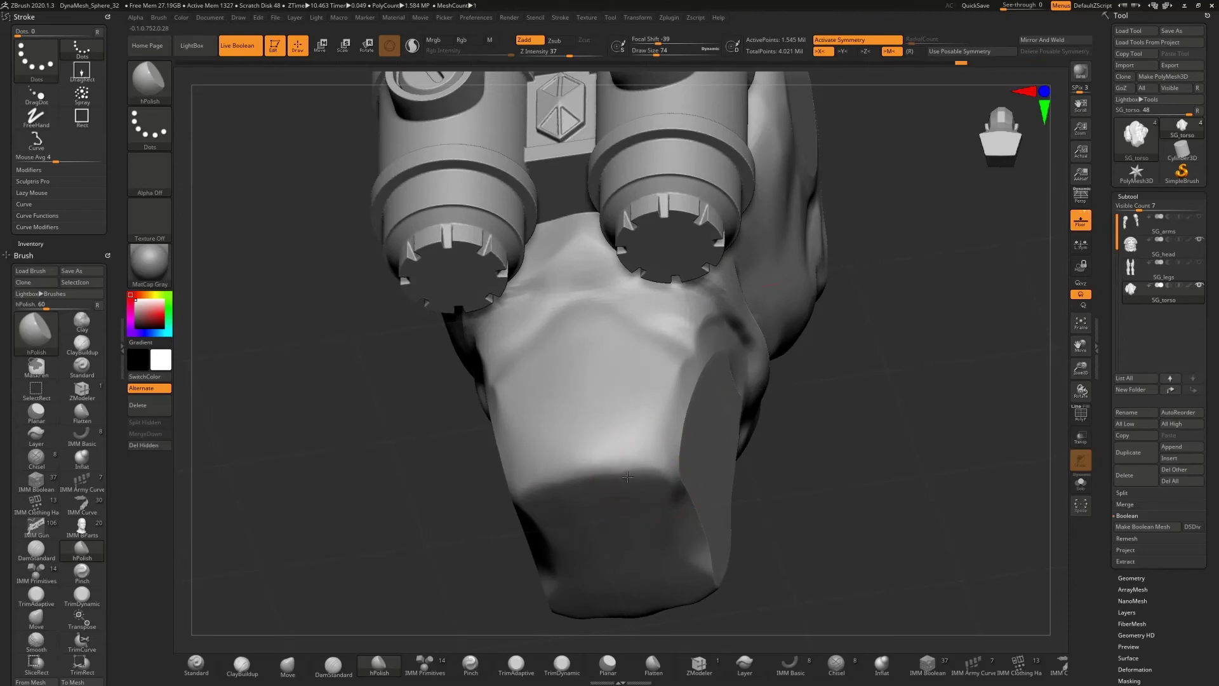
drag(623, 593, 620, 600)
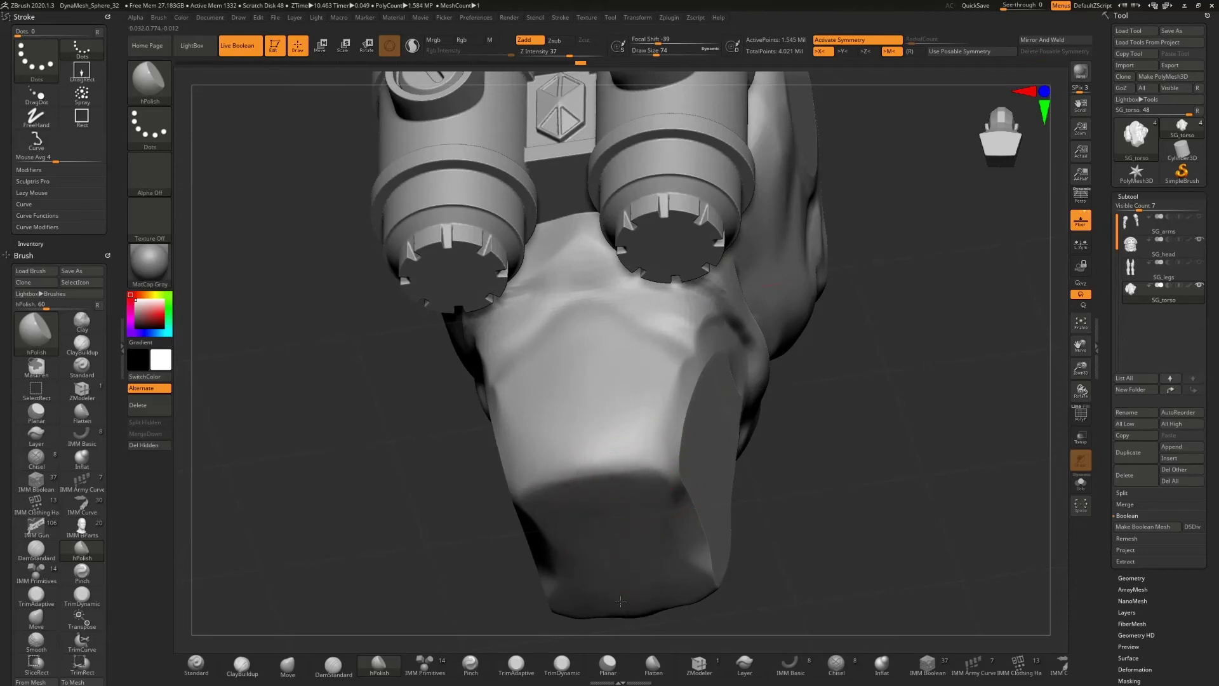
drag(801, 429, 534, 556)
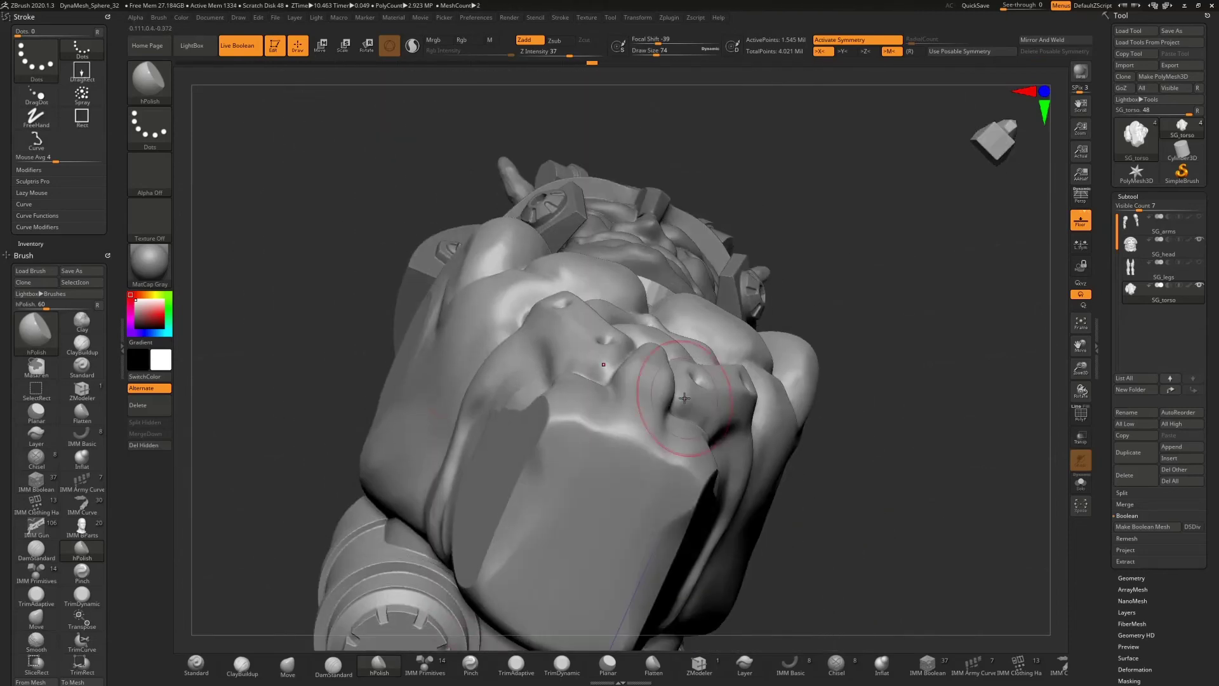
drag(572, 464, 580, 564)
mouse_move(603, 492)
mouse_down()
mouse_move(591, 551)
mouse_move(553, 475)
mouse_up()
drag(593, 525, 576, 480)
- Flatten the pelvis's front underside edge and the corners where it meets the hip cuts with more hPolish strokes
mouse_move(813, 239)
mouse_down()
mouse_move(747, 367)
mouse_move(572, 367)
mouse_move(575, 387)
mouse_move(513, 476)
mouse_up()
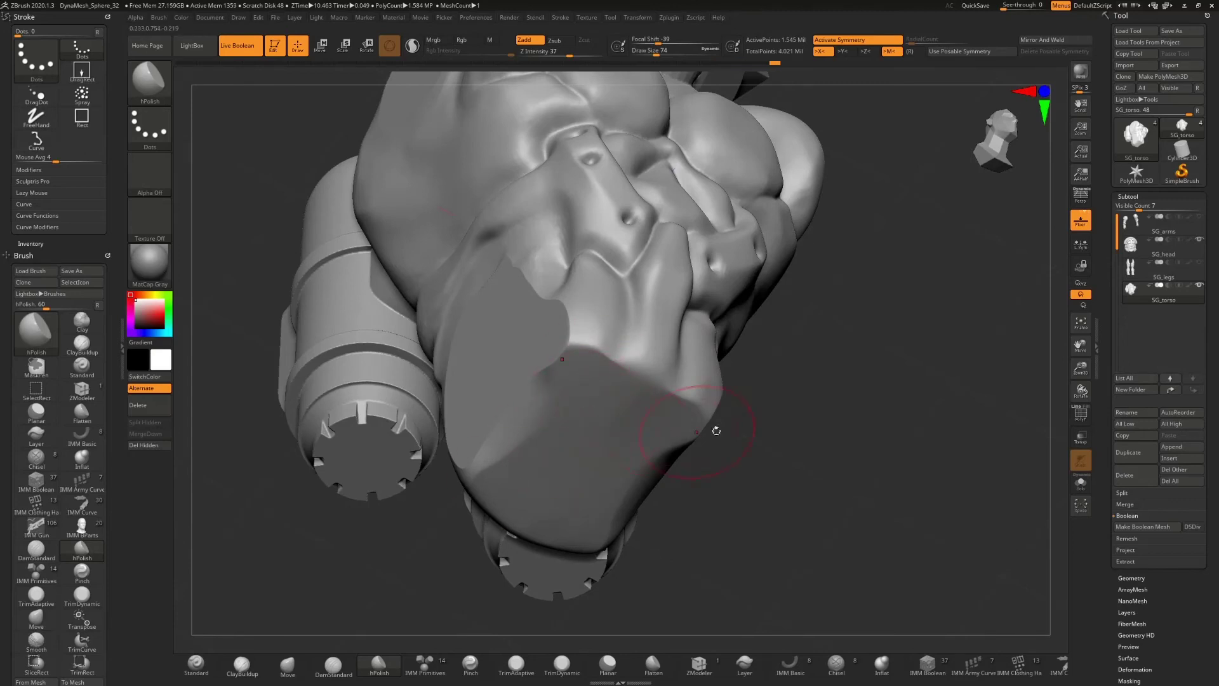
drag(716, 431, 582, 436)
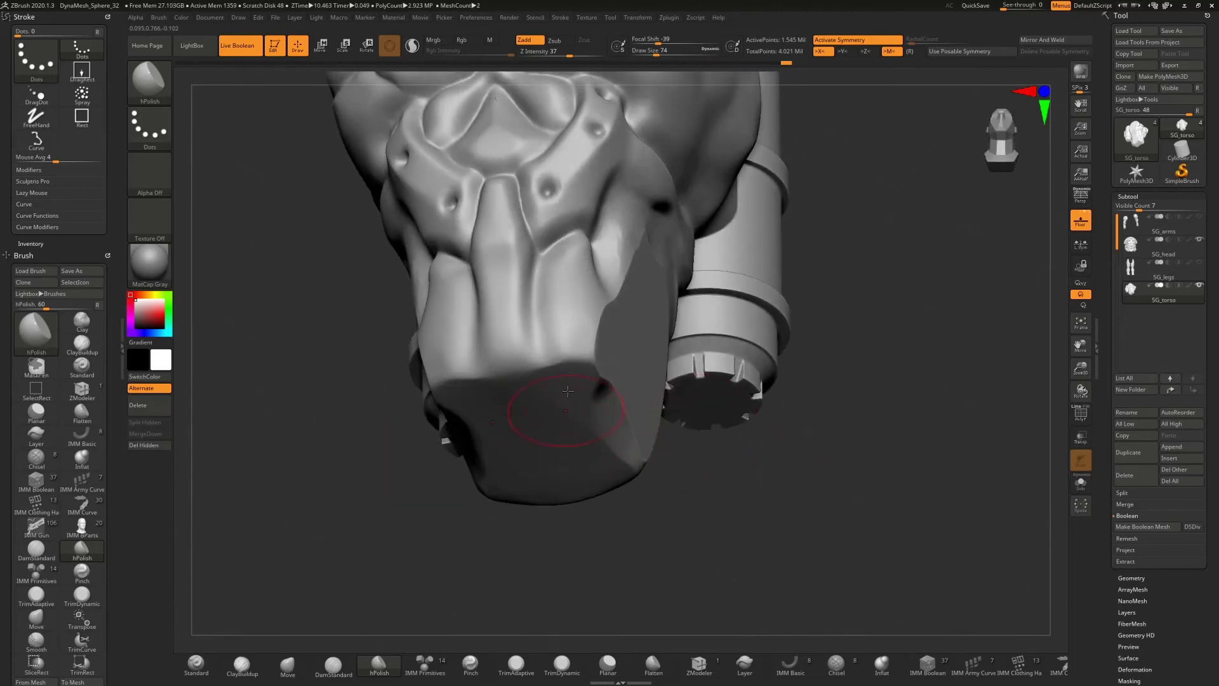
mouse_move(567, 391)
mouse_down()
mouse_move(563, 379)
mouse_move(543, 400)
mouse_up()
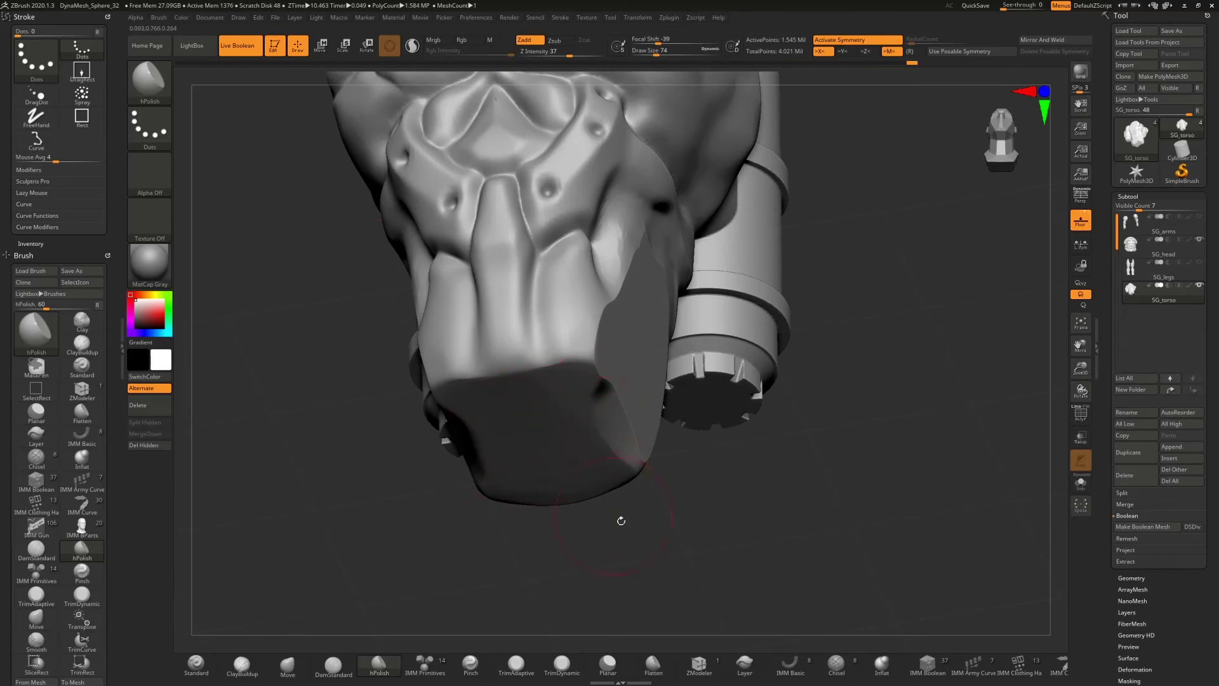
mouse_move(621, 517)
mouse_down()
mouse_move(568, 341)
mouse_move(476, 353)
mouse_move(504, 327)
mouse_move(458, 432)
mouse_up()
drag(501, 377, 540, 395)
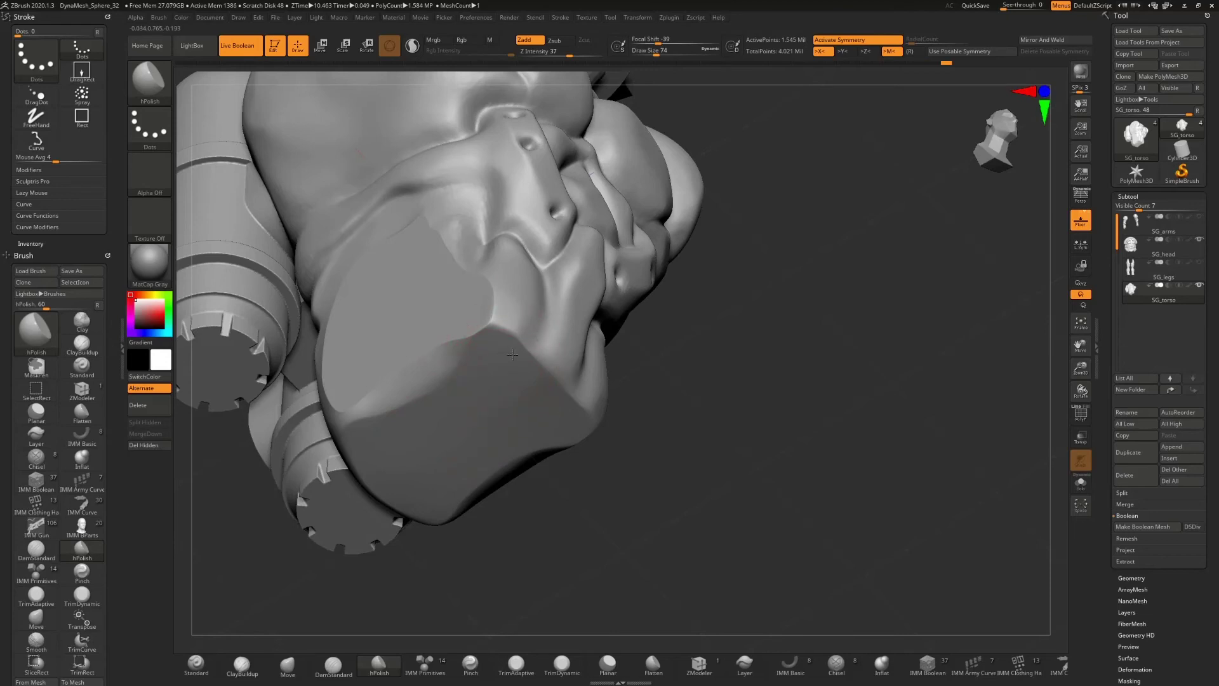
mouse_move(512, 355)
mouse_down()
mouse_move(545, 393)
mouse_move(498, 347)
mouse_move(502, 421)
mouse_move(469, 427)
mouse_move(435, 456)
mouse_move(376, 399)
mouse_up()
drag(502, 324, 515, 318)
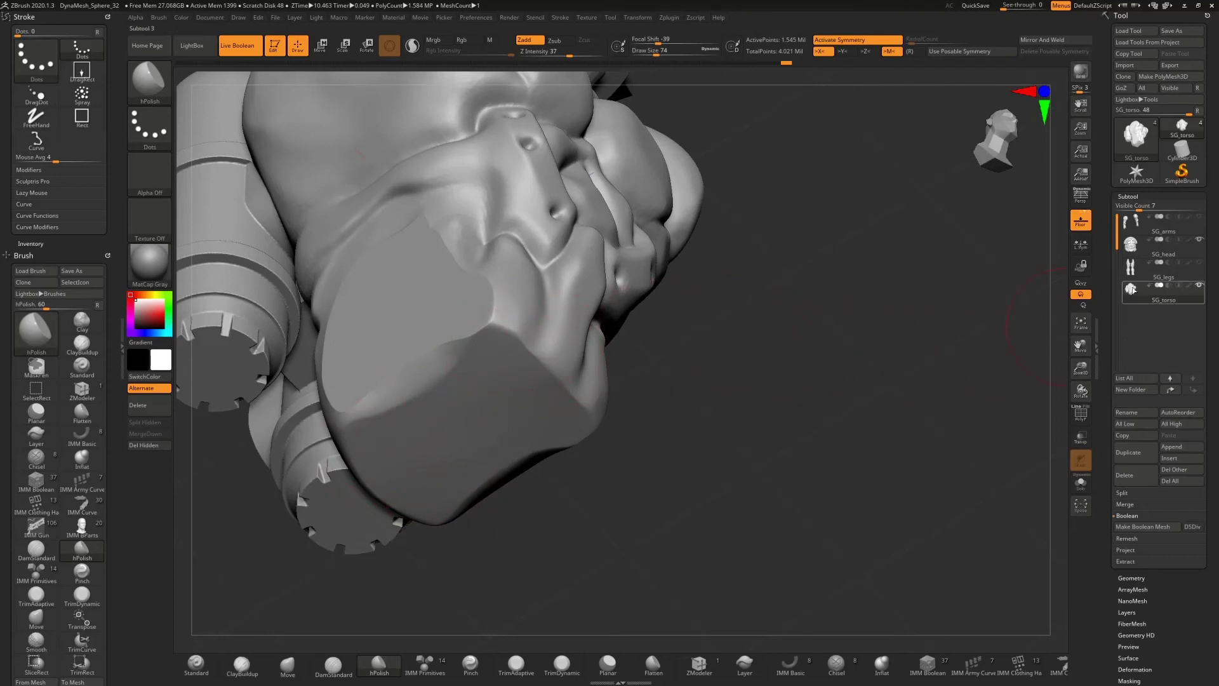
- Show and select the SG_legs subtool, and move the legs slightly down below the pelvis in front view
click(1199, 262)
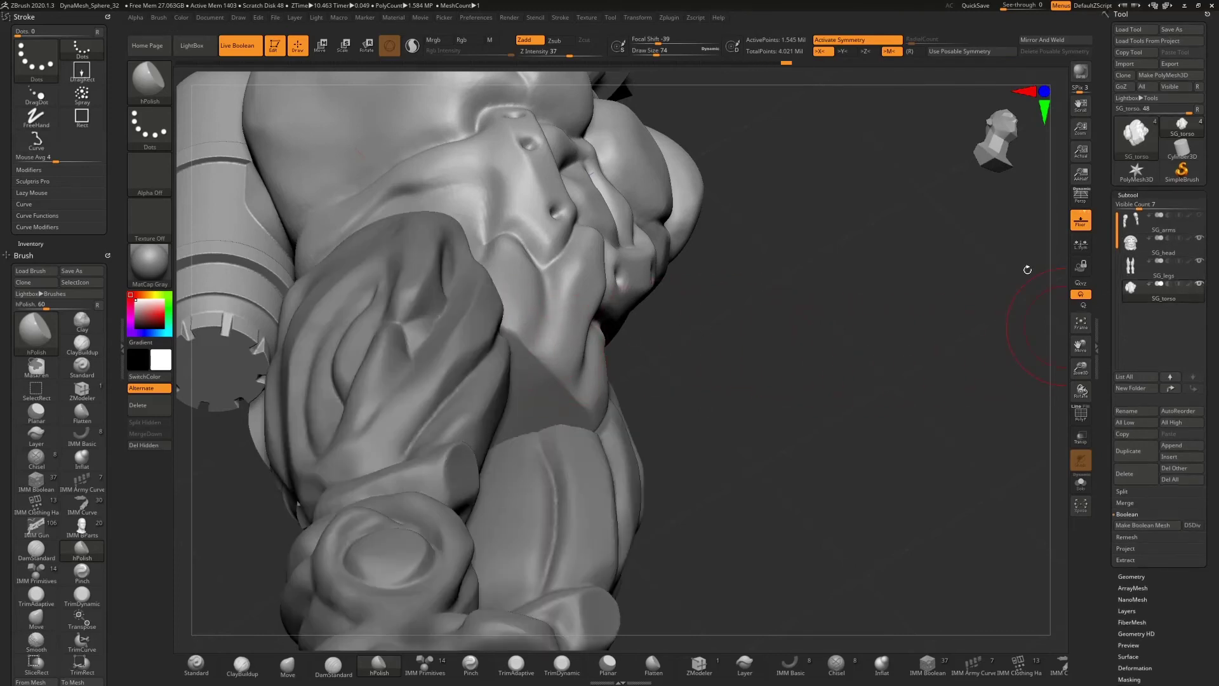
drag(860, 275, 844, 343)
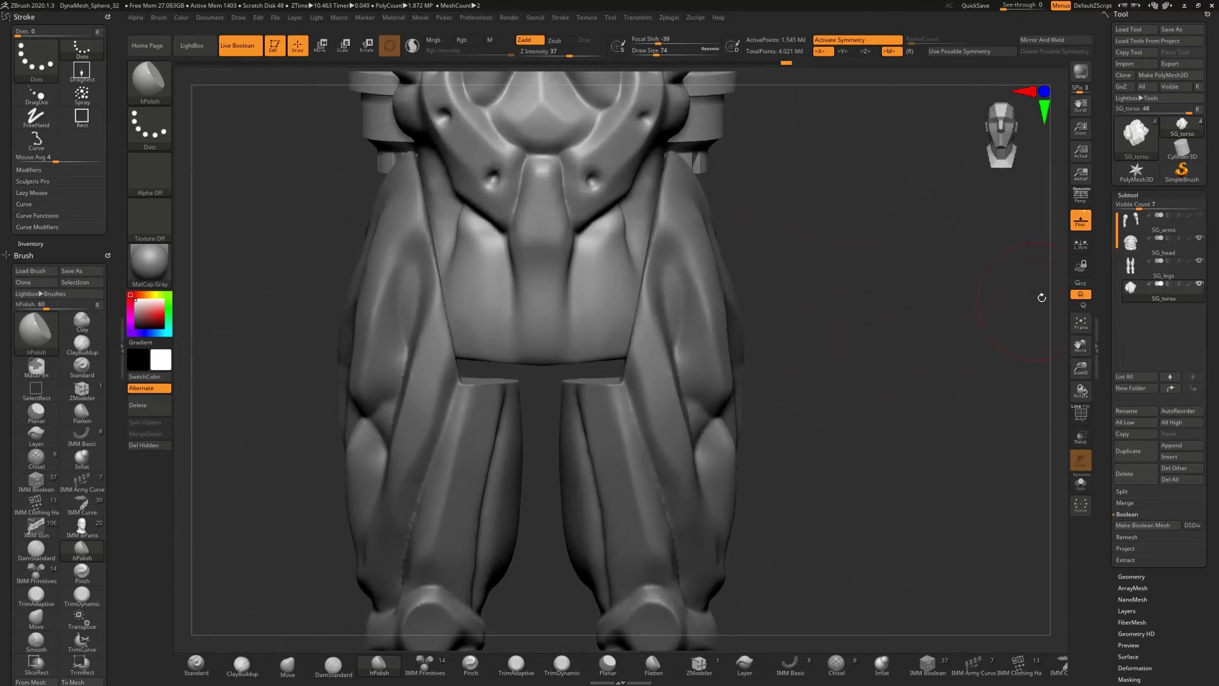
click(1129, 267)
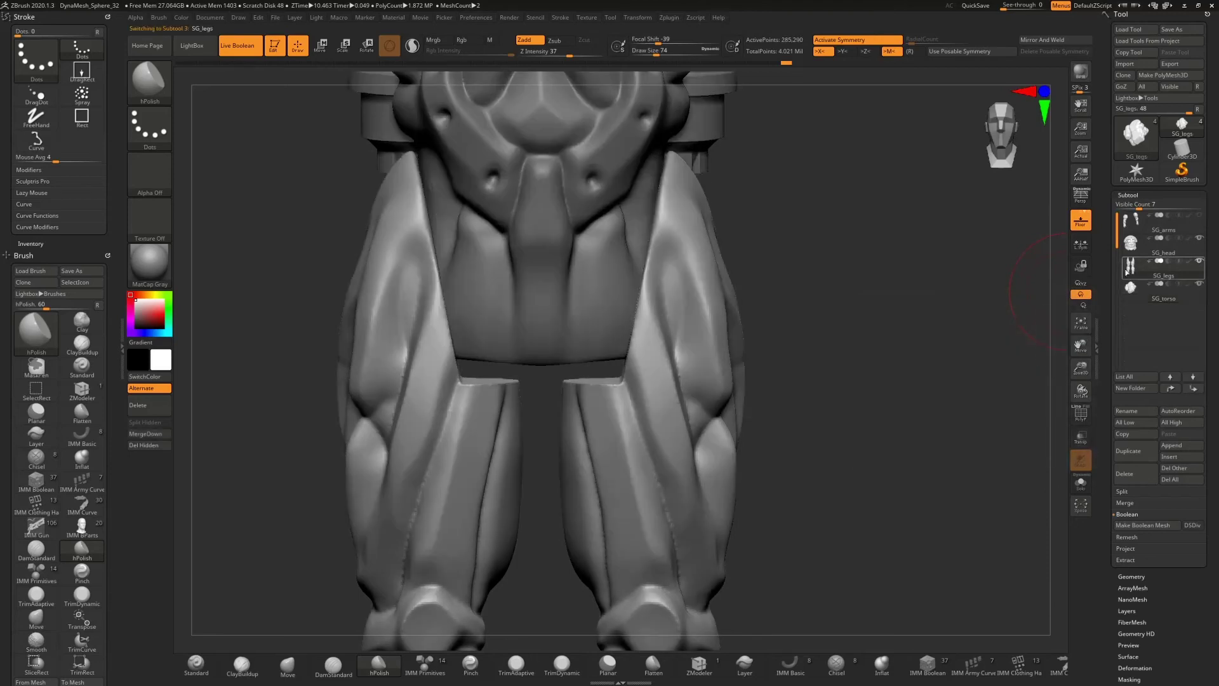
key(w)
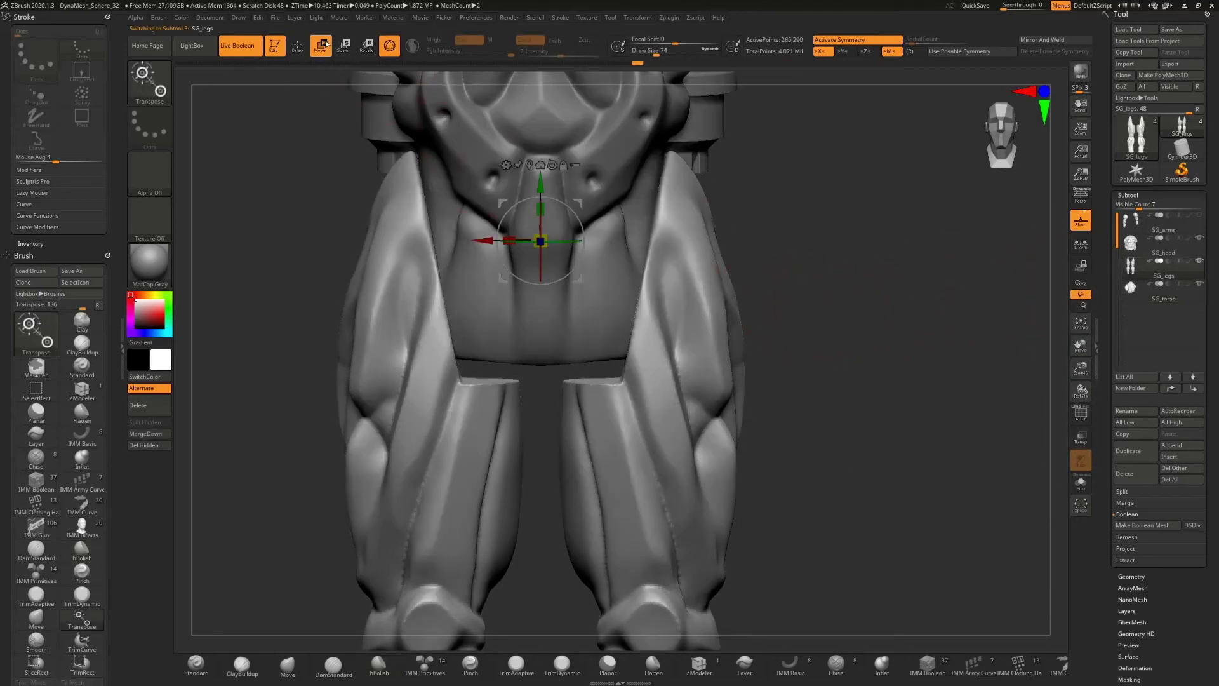
drag(541, 184, 543, 199)
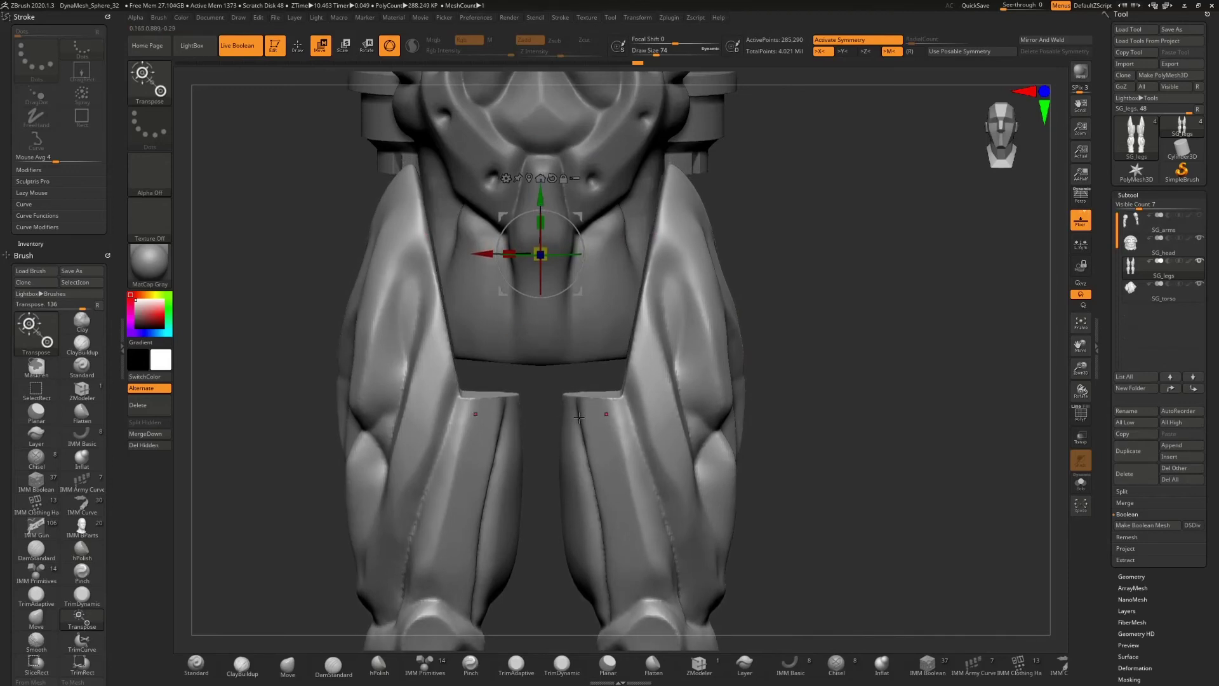
- Nudge SG_legs slightly back up and tilt the legs a little around the hip pivot
drag(795, 329, 758, 289)
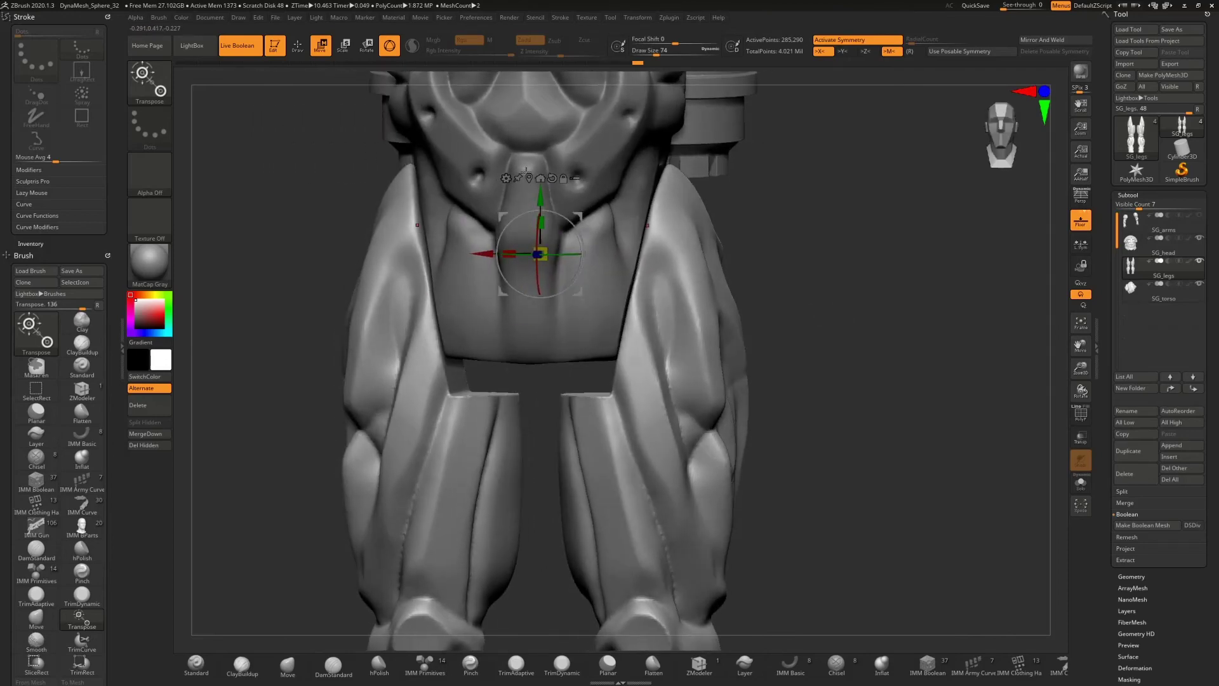
drag(543, 197, 546, 190)
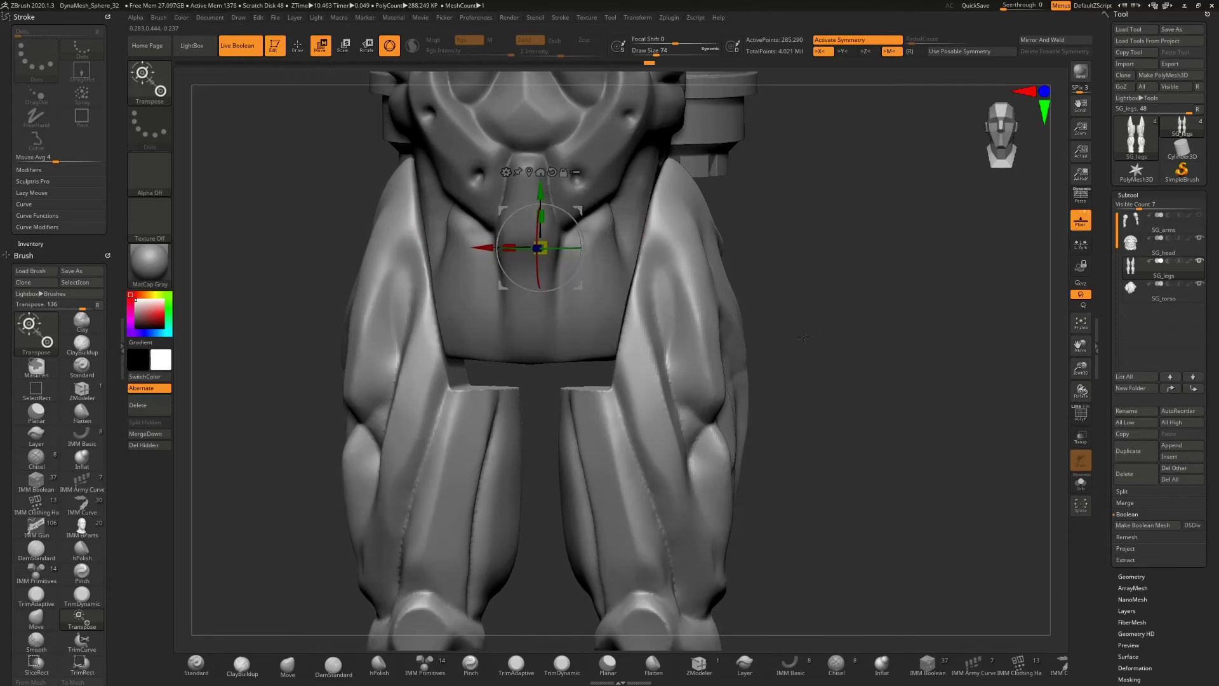
mouse_move(537, 240)
mouse_down()
mouse_move(533, 214)
mouse_move(533, 227)
mouse_up()
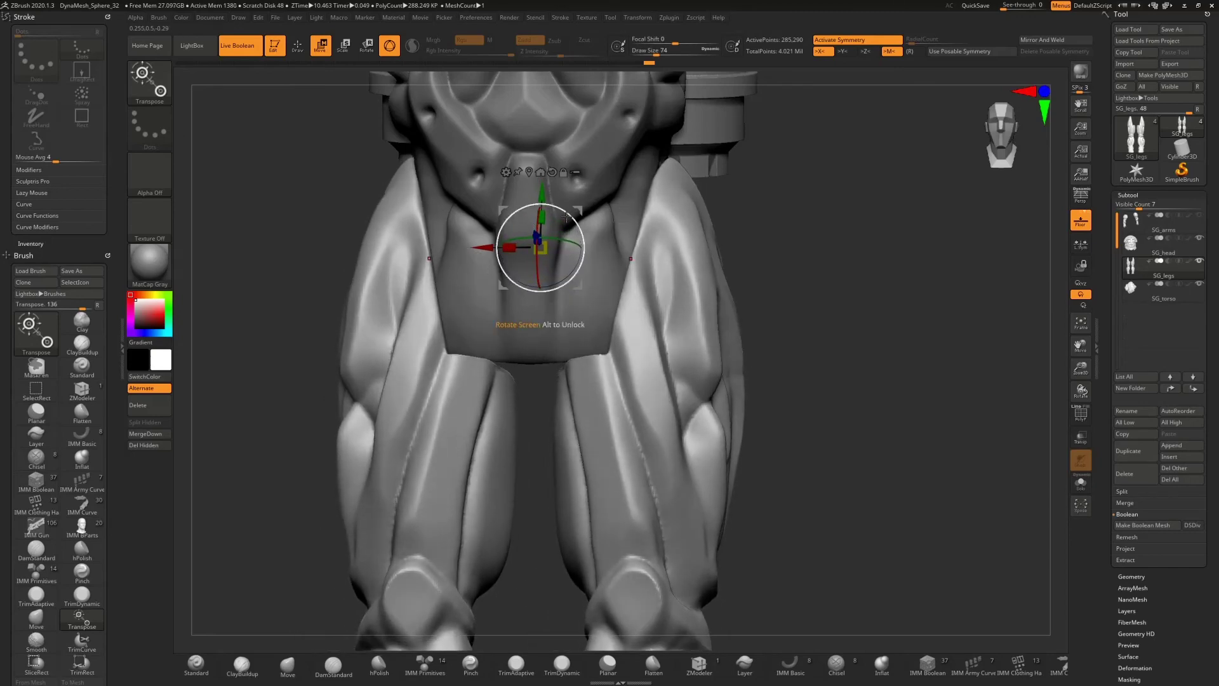
- Select SG_torso with the hPolish brush and smooth the pelvis's lower front edge above the legs
drag(1081, 369, 1098, 291)
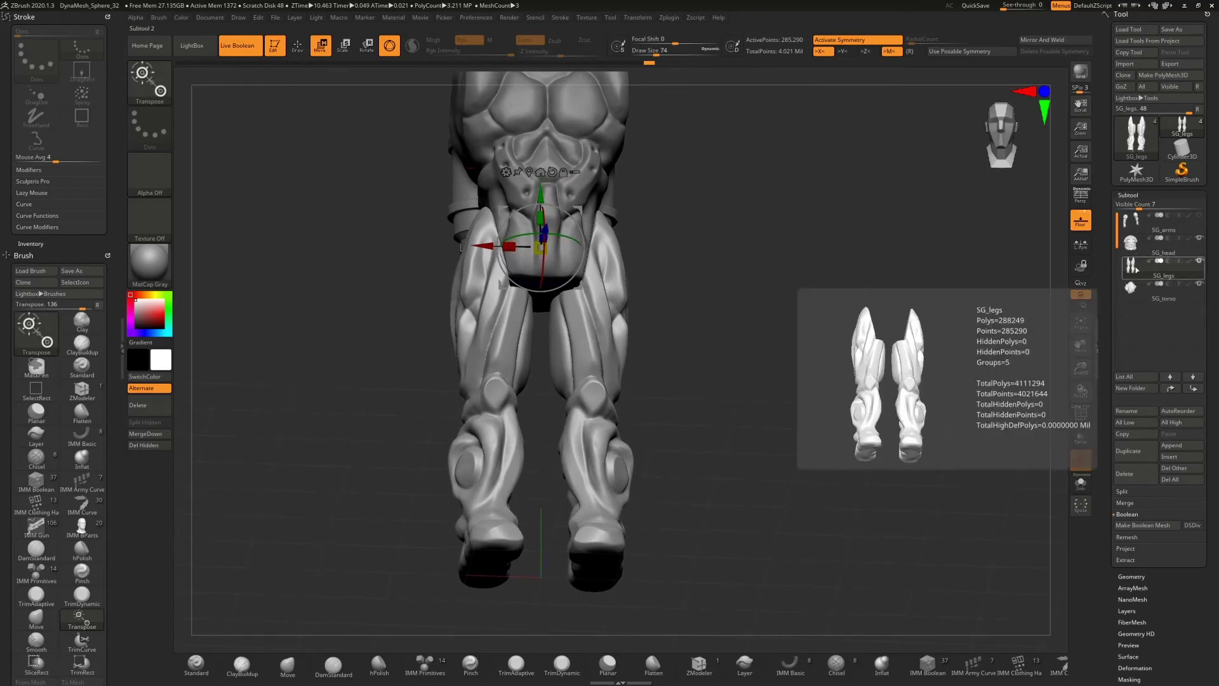
click(1131, 287)
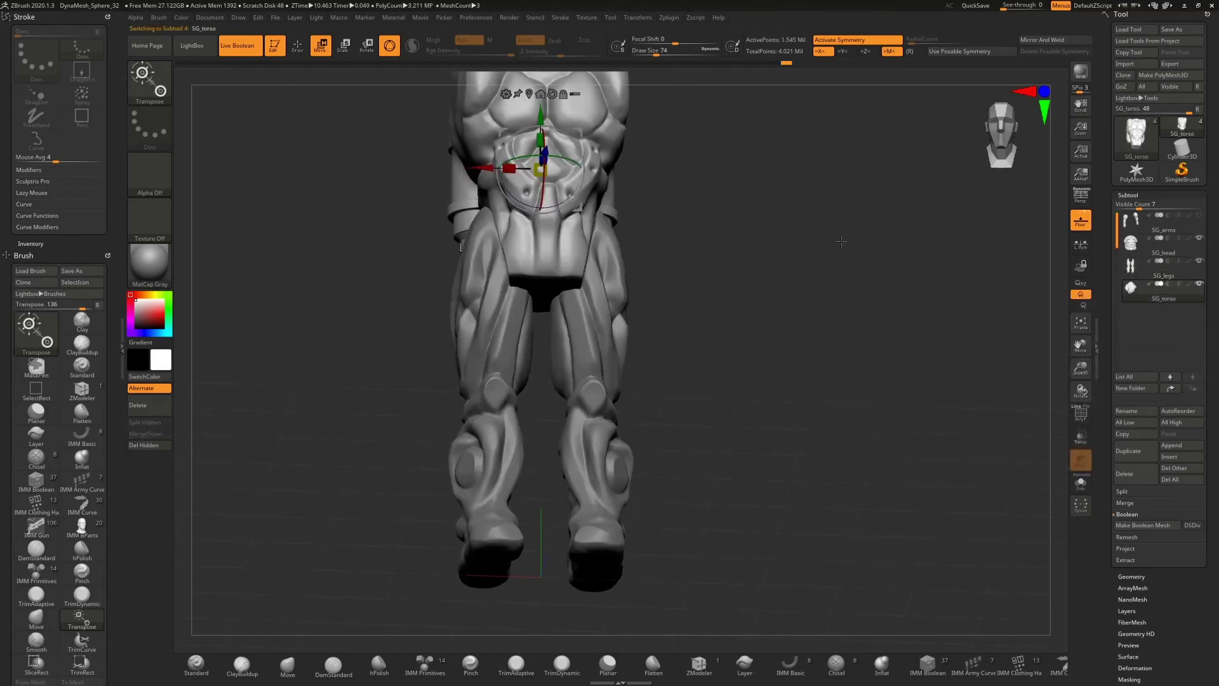
drag(841, 241, 897, 287)
drag(1082, 373, 776, 233)
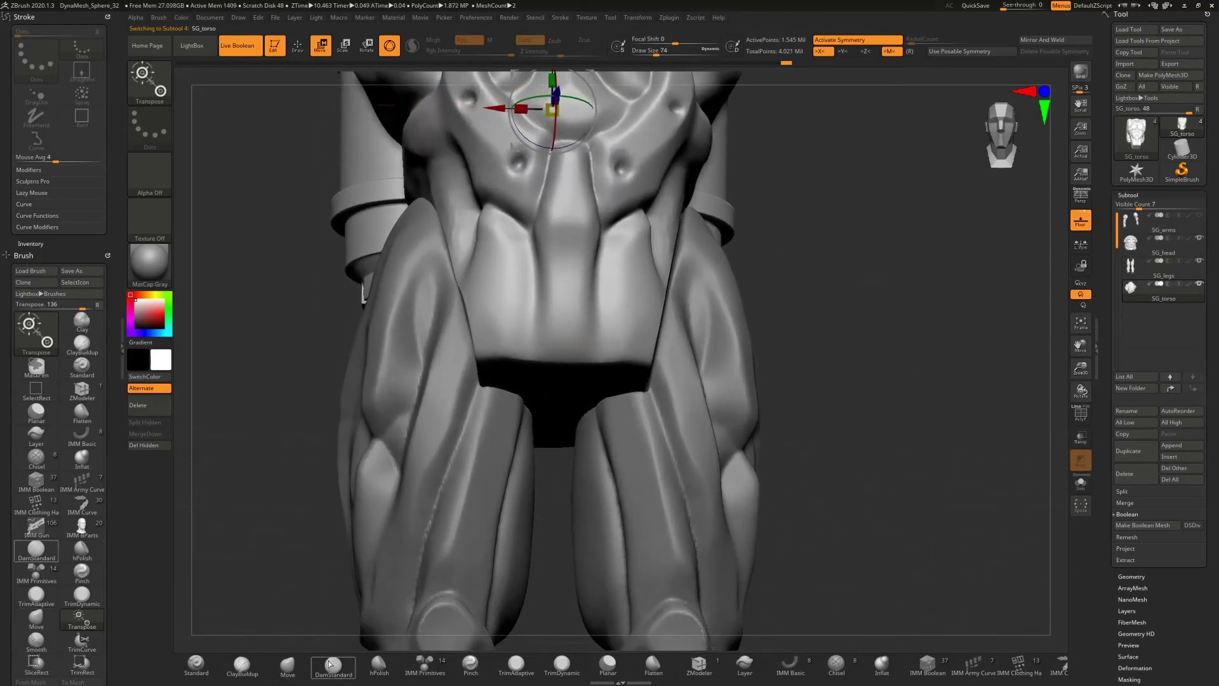
click(381, 664)
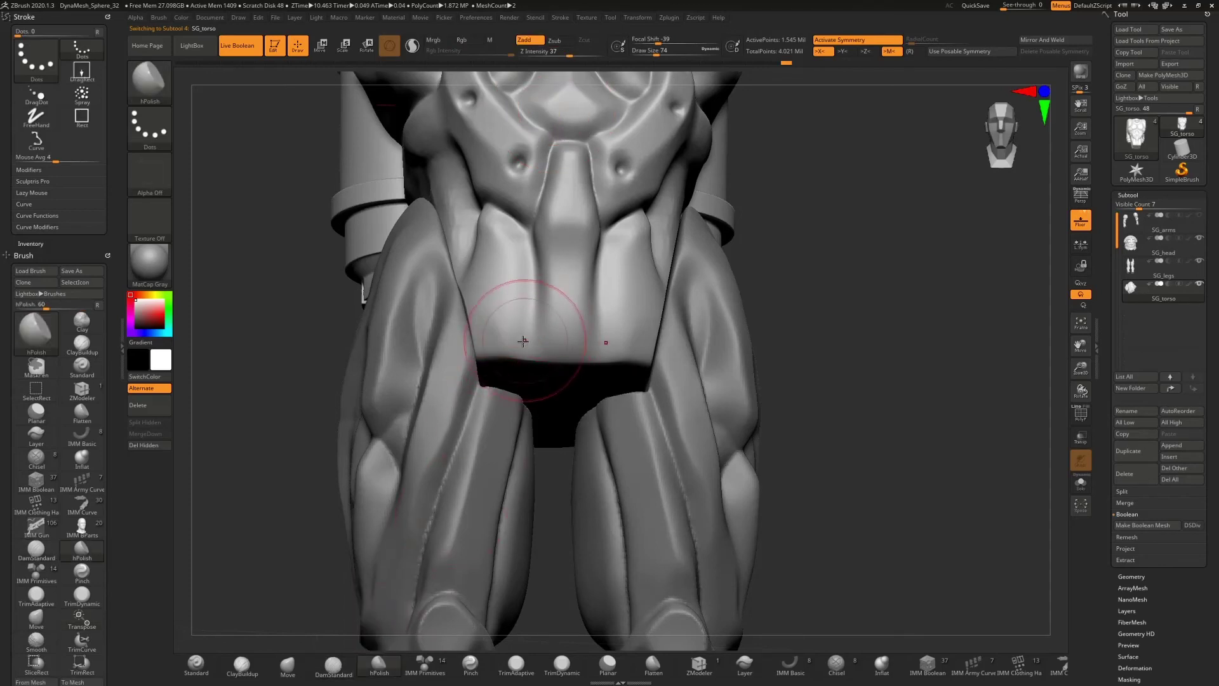
key(shift)
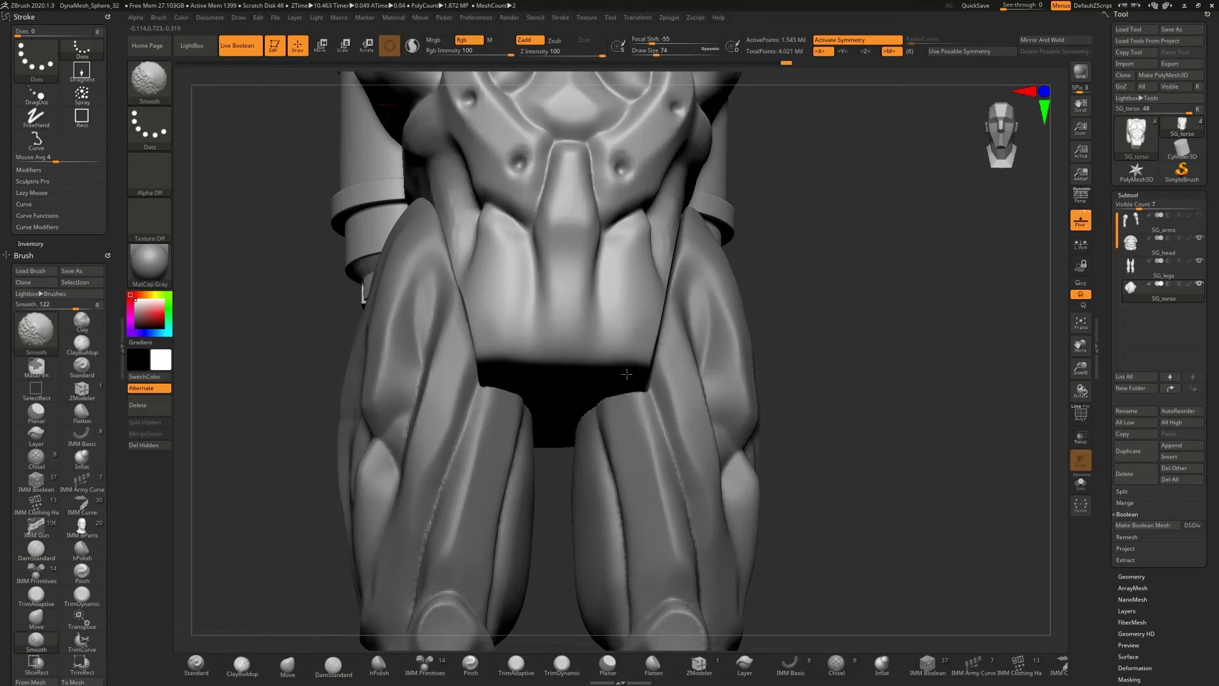
mouse_move(781, 324)
mouse_down()
mouse_move(825, 305)
mouse_move(796, 293)
mouse_move(735, 313)
mouse_up()
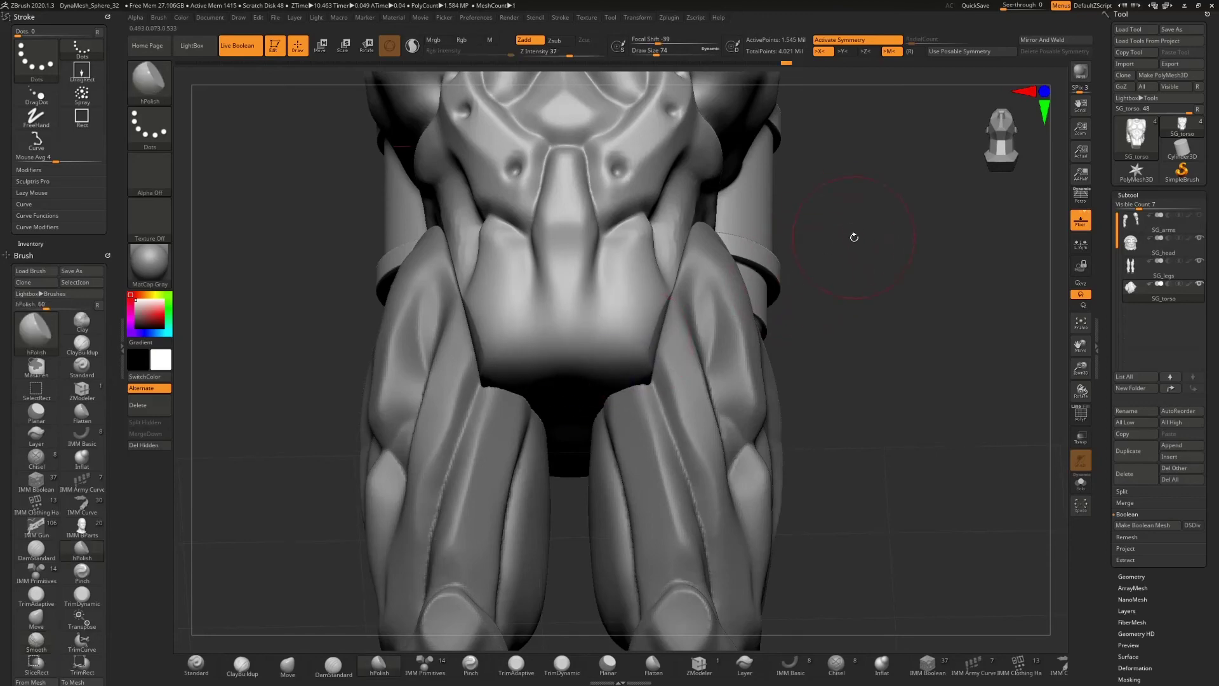
- Round off the pelvis's lower front and underside with Smooth strokes from angled and low views
mouse_move(852, 237)
mouse_down()
mouse_move(876, 256)
mouse_move(517, 324)
mouse_up()
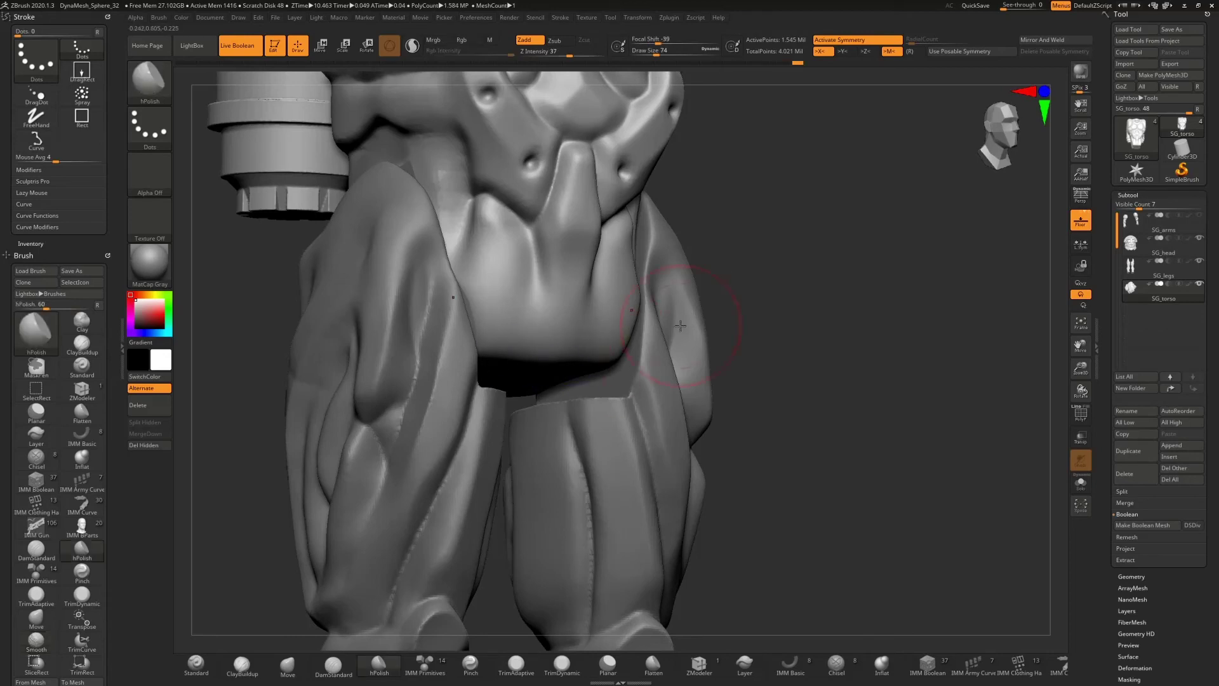
mouse_move(758, 248)
mouse_down()
mouse_move(635, 299)
mouse_move(517, 326)
mouse_up()
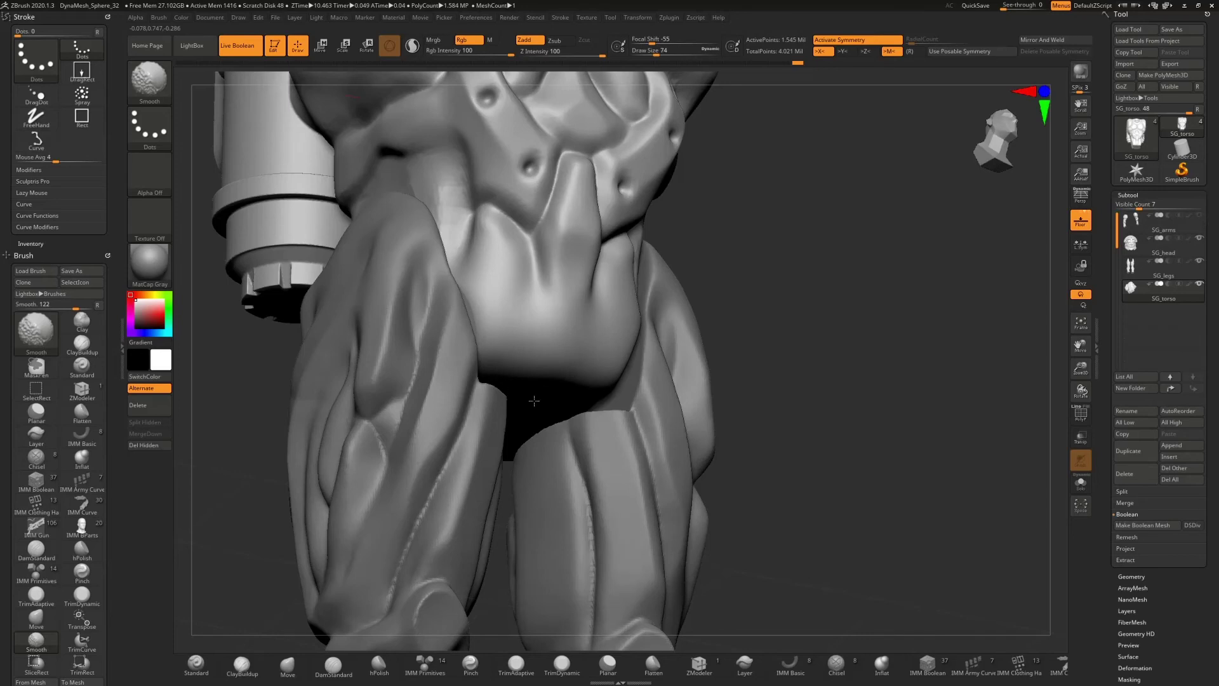
drag(751, 278, 683, 274)
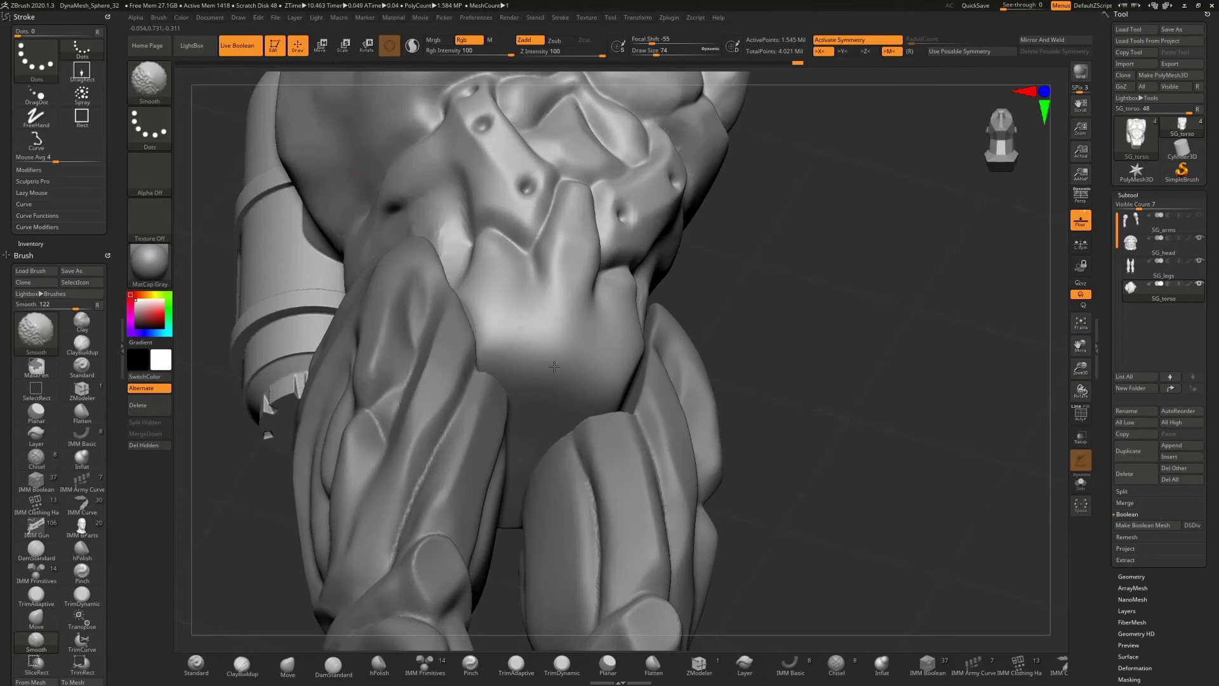
shift+drag(554, 366, 569, 363)
mouse_move(908, 368)
mouse_down()
mouse_move(736, 314)
mouse_move(742, 337)
mouse_move(794, 346)
mouse_move(786, 334)
mouse_up()
shift+drag(537, 353, 553, 352)
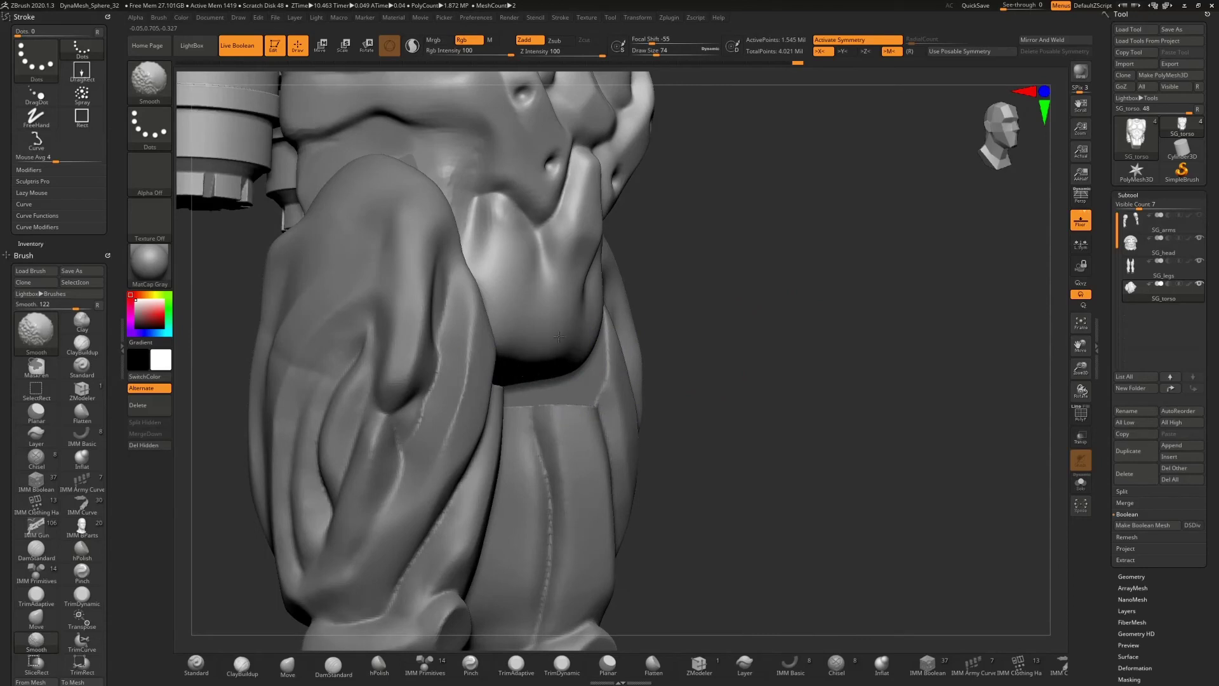
shift+drag(516, 336, 533, 346)
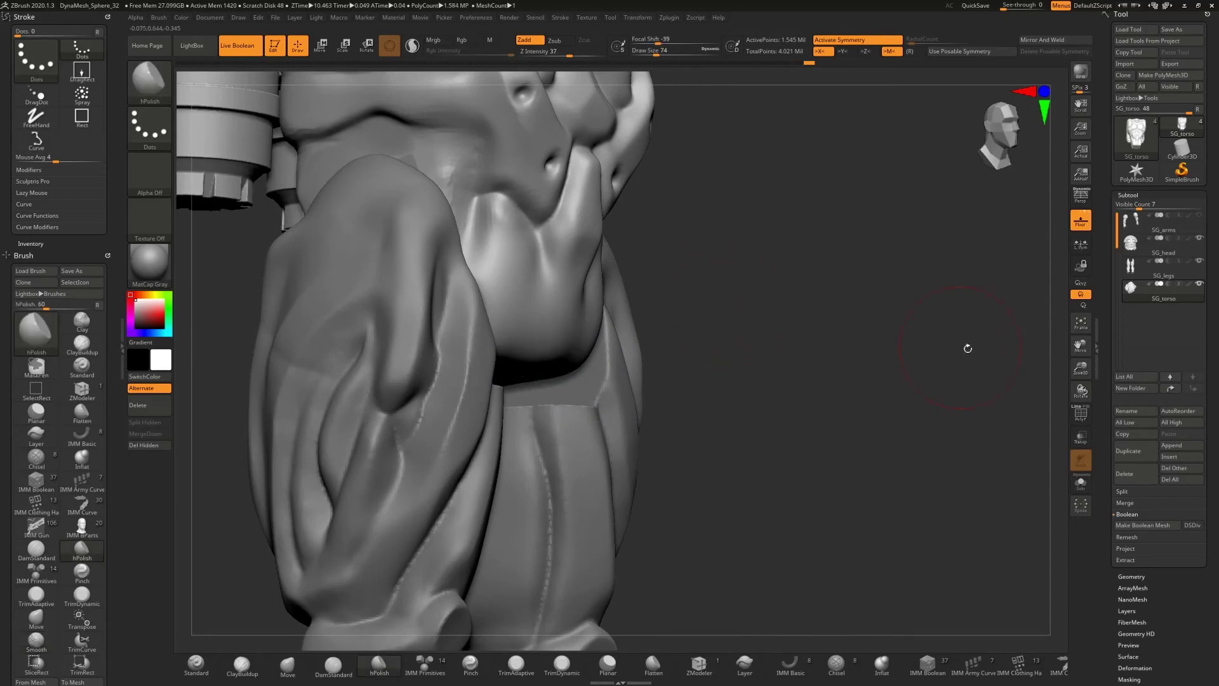
- Select SG_legs, try a small gizmo adjustment at the hip, and undo the recent changes to the legs
click(1160, 268)
key(w)
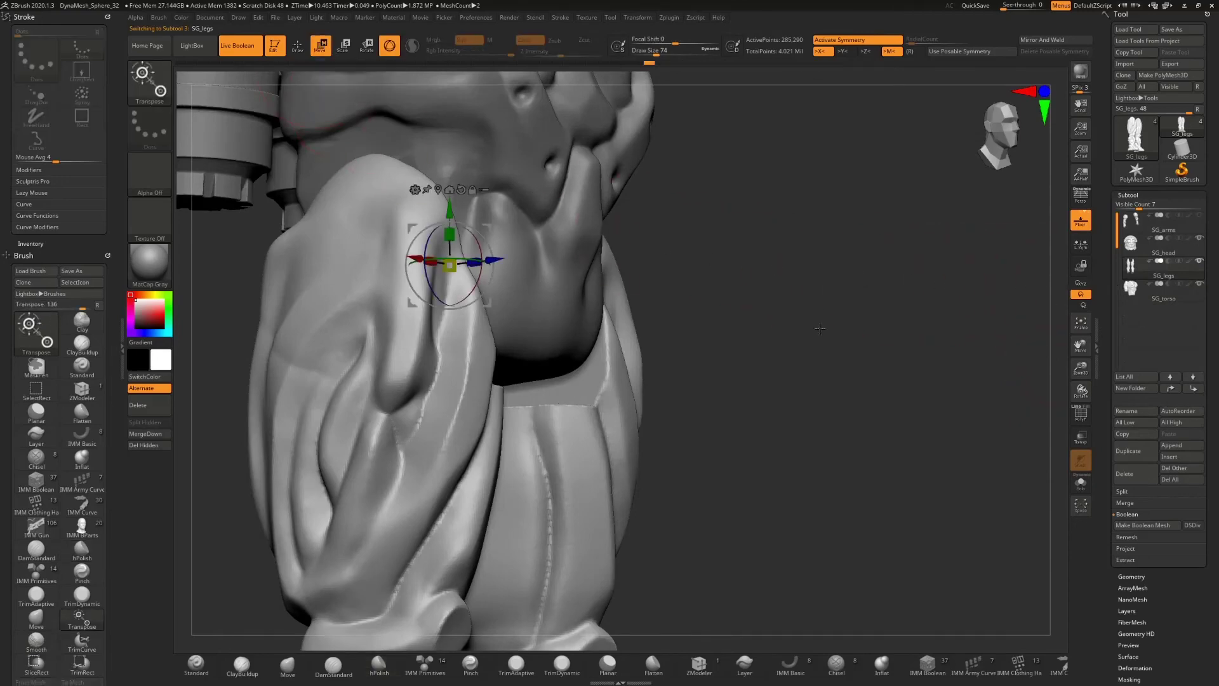
drag(771, 336, 736, 351)
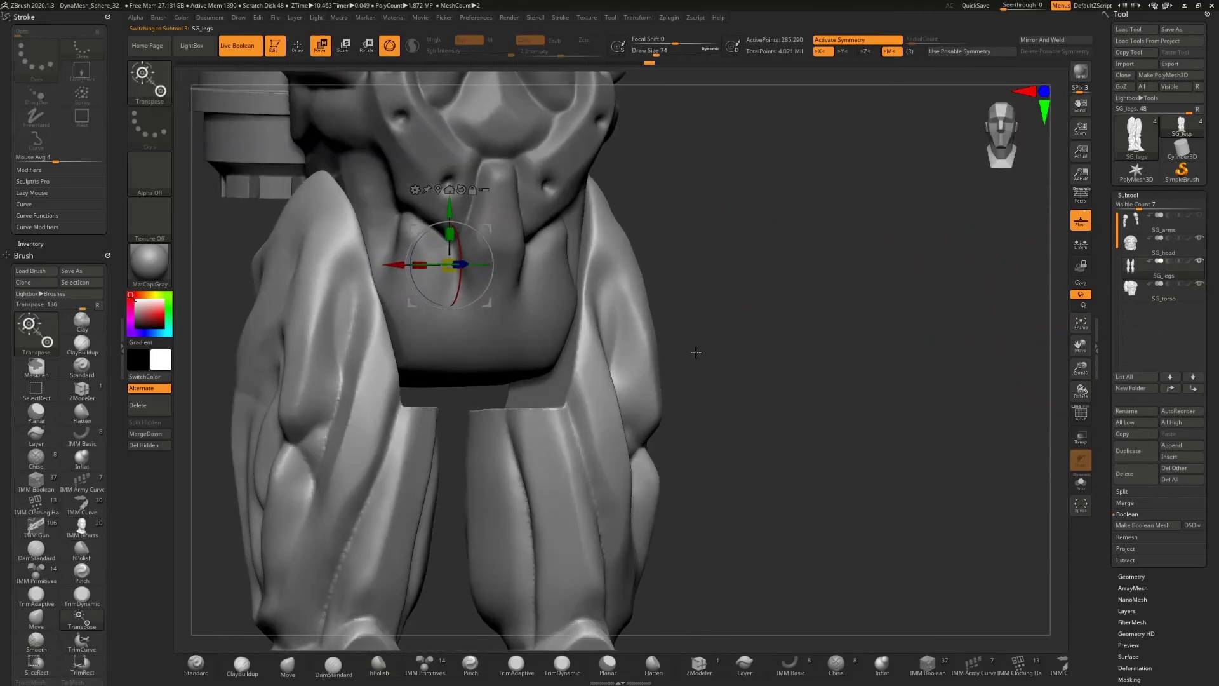
drag(461, 264, 458, 261)
mouse_move(787, 323)
mouse_down()
mouse_move(795, 333)
mouse_move(780, 337)
mouse_move(766, 327)
mouse_up()
key(ctrl+z)
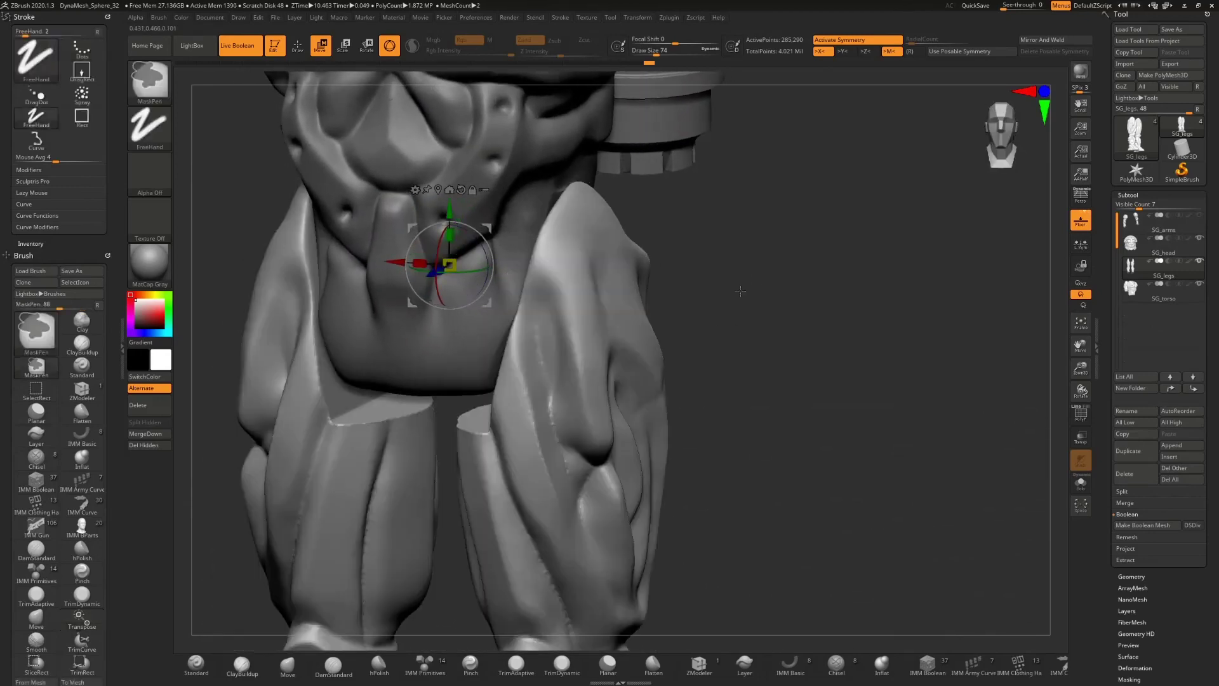
key(ctrl+z)
key(ctrl+z)
key(ctrl+z)
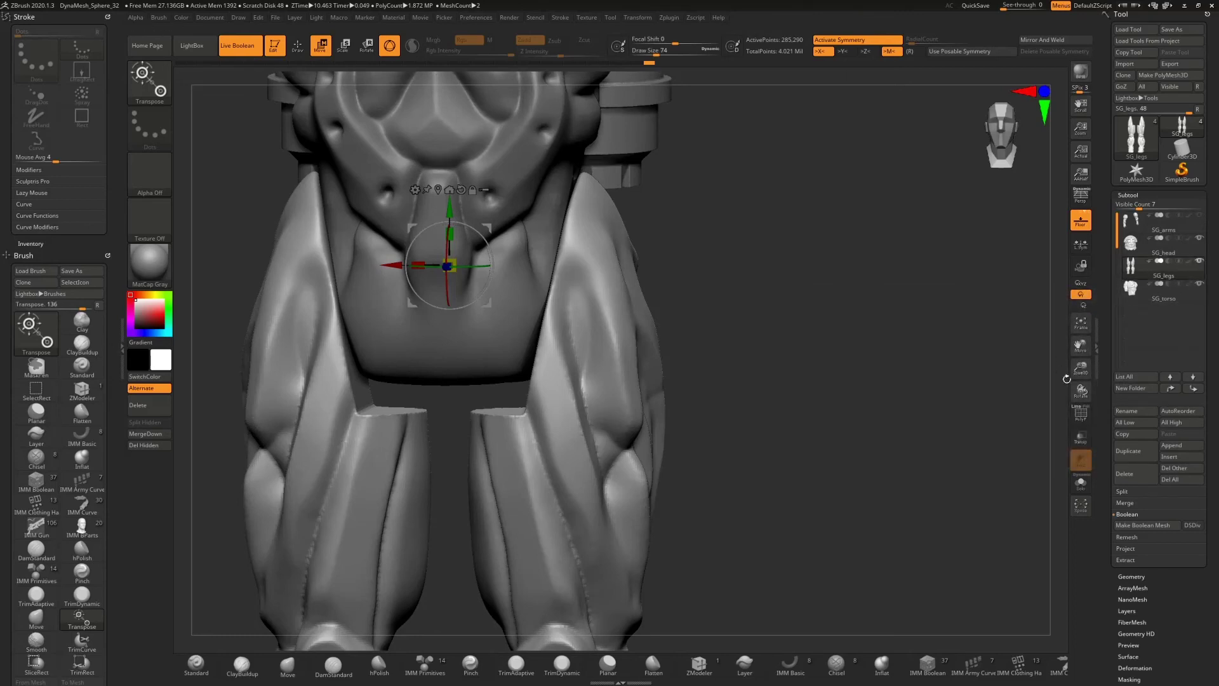
- Isolate SG_legs and smooth the sharp cut rims on top of the inner thighs, front and back
click(1081, 483)
drag(805, 272, 698, 320)
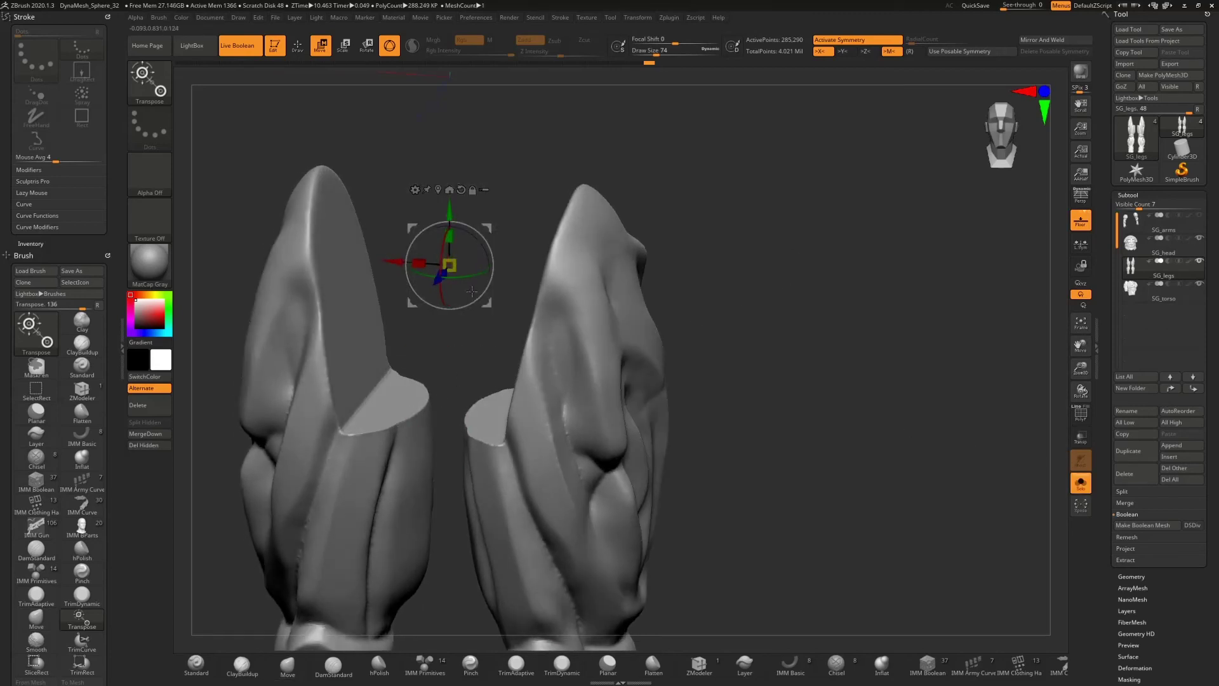
key(q)
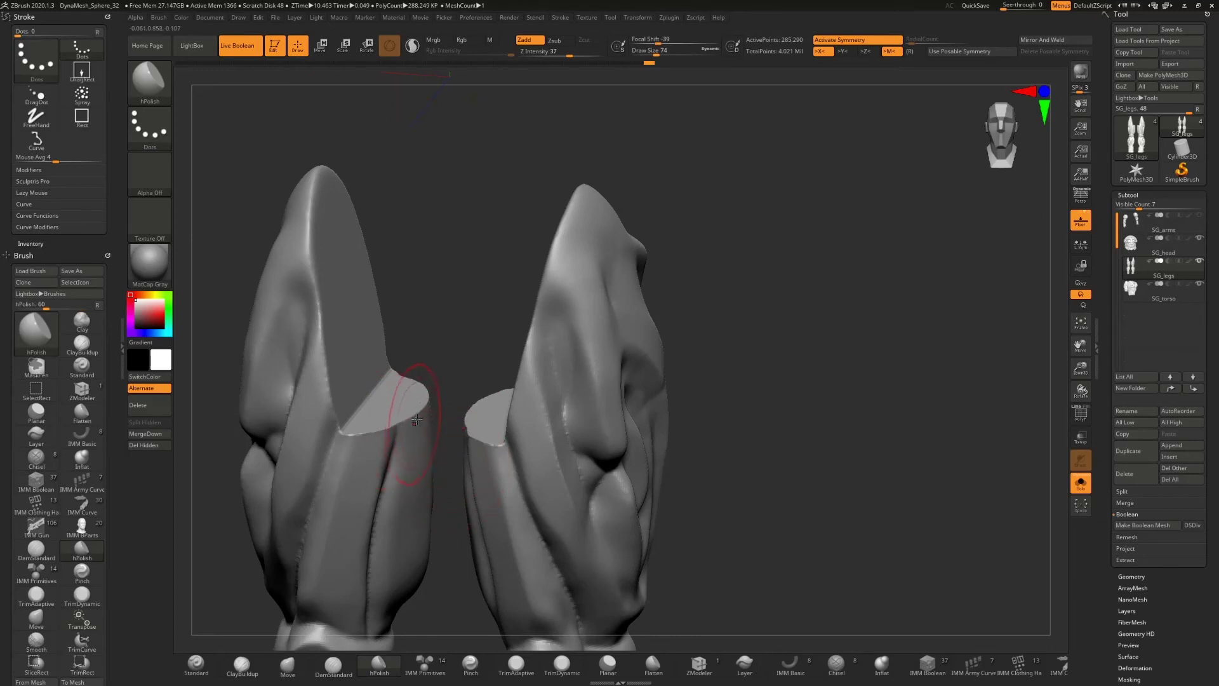
key(shift)
mouse_move(412, 411)
shift+mouse_down()
mouse_move(357, 433)
mouse_move(407, 416)
mouse_move(426, 393)
mouse_move(392, 405)
mouse_move(410, 413)
mouse_move(370, 437)
mouse_move(397, 421)
mouse_move(385, 414)
shift+mouse_up()
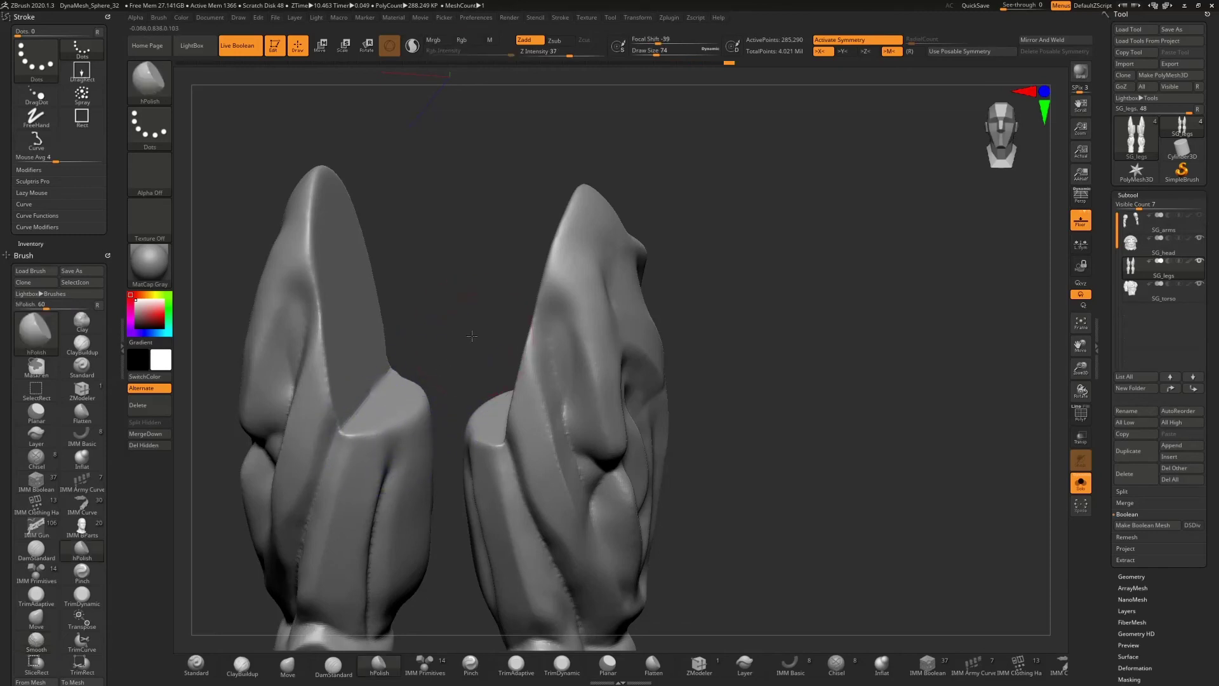
mouse_move(474, 338)
mouse_down()
mouse_move(343, 387)
mouse_move(279, 343)
mouse_up()
shift+drag(426, 417, 455, 448)
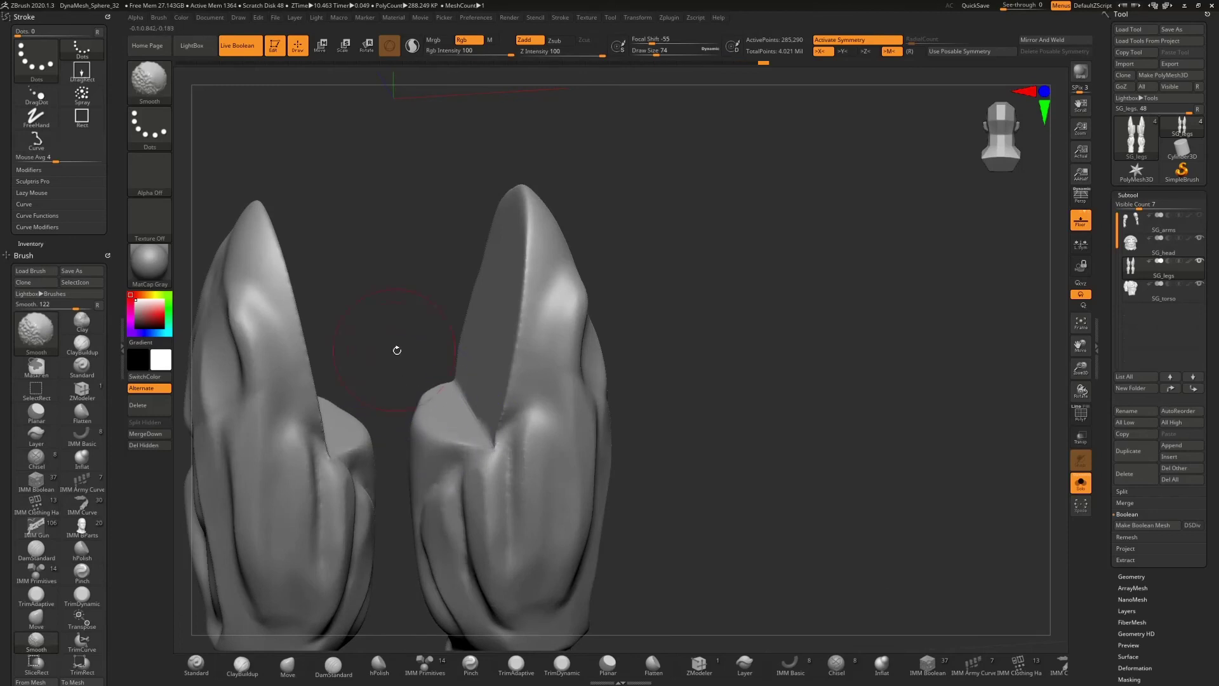
- Reduce the Draw Size to 46 and round off the inner thigh tops with Smooth strokes from several angles
drag(397, 350, 476, 338)
key(s)
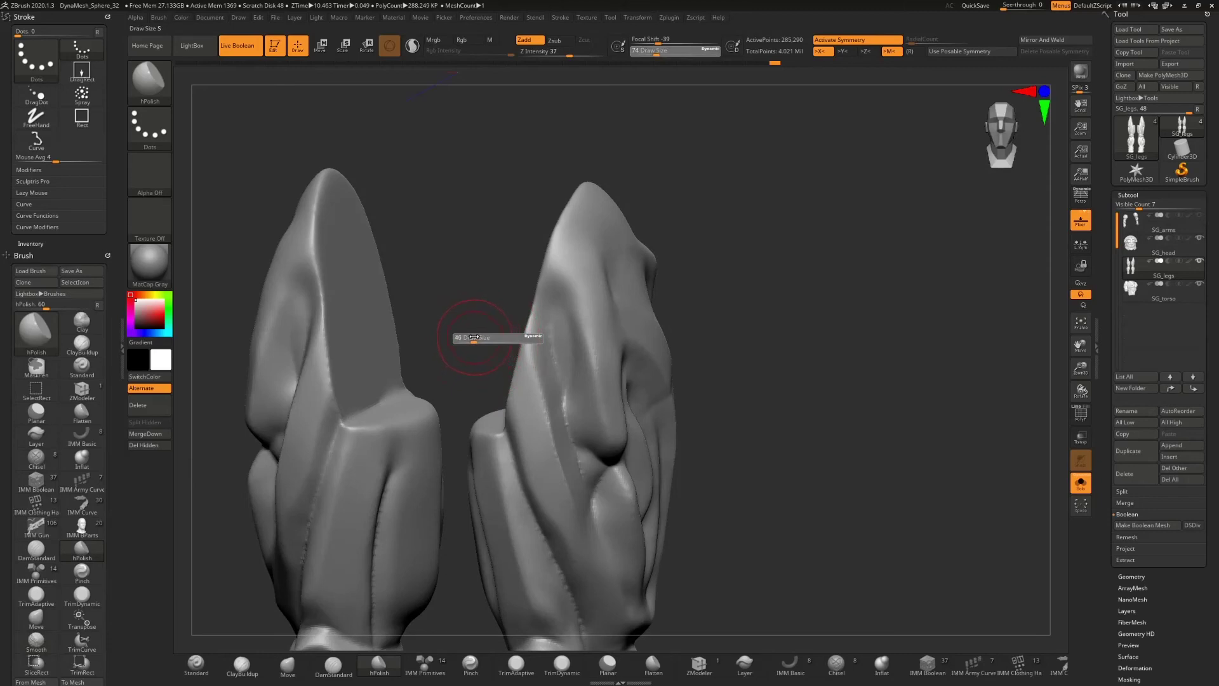
shift+drag(421, 414, 415, 422)
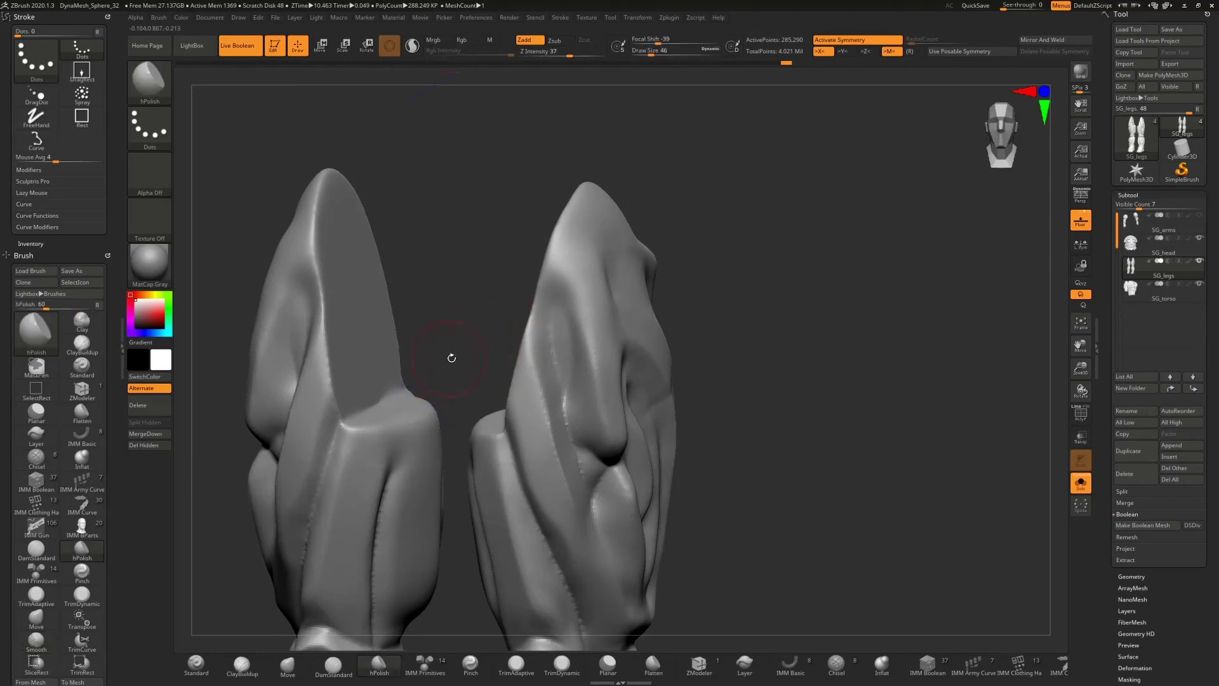
drag(449, 356, 395, 436)
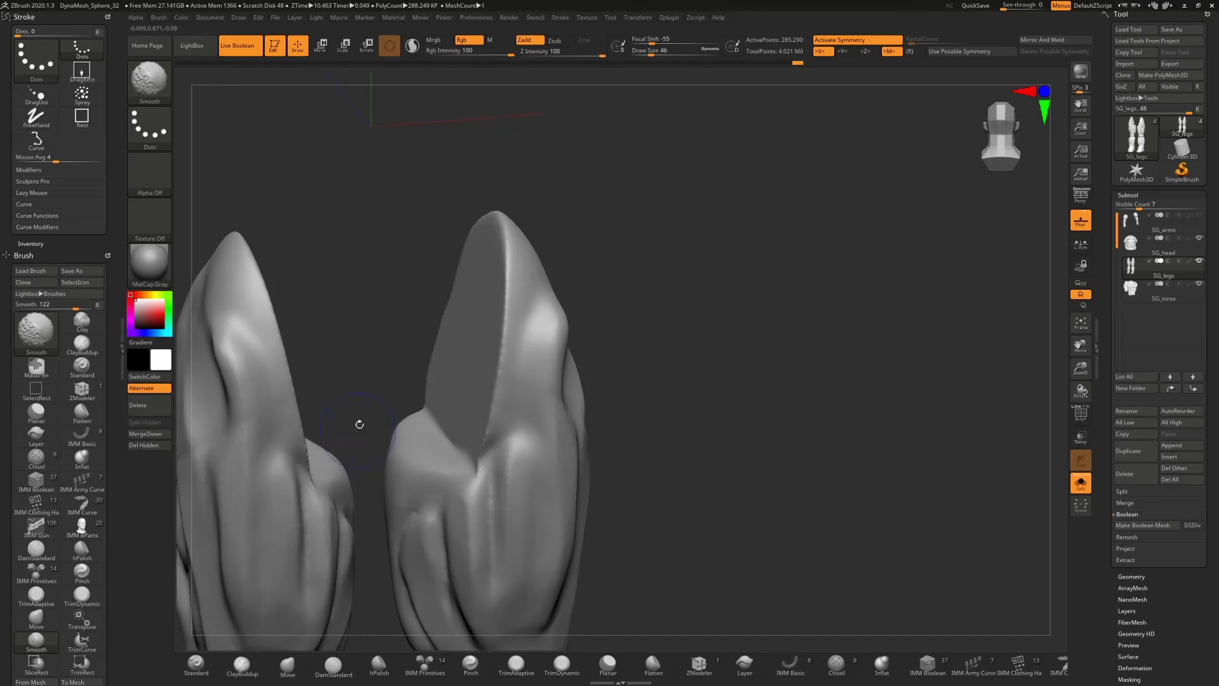
drag(357, 422, 418, 443)
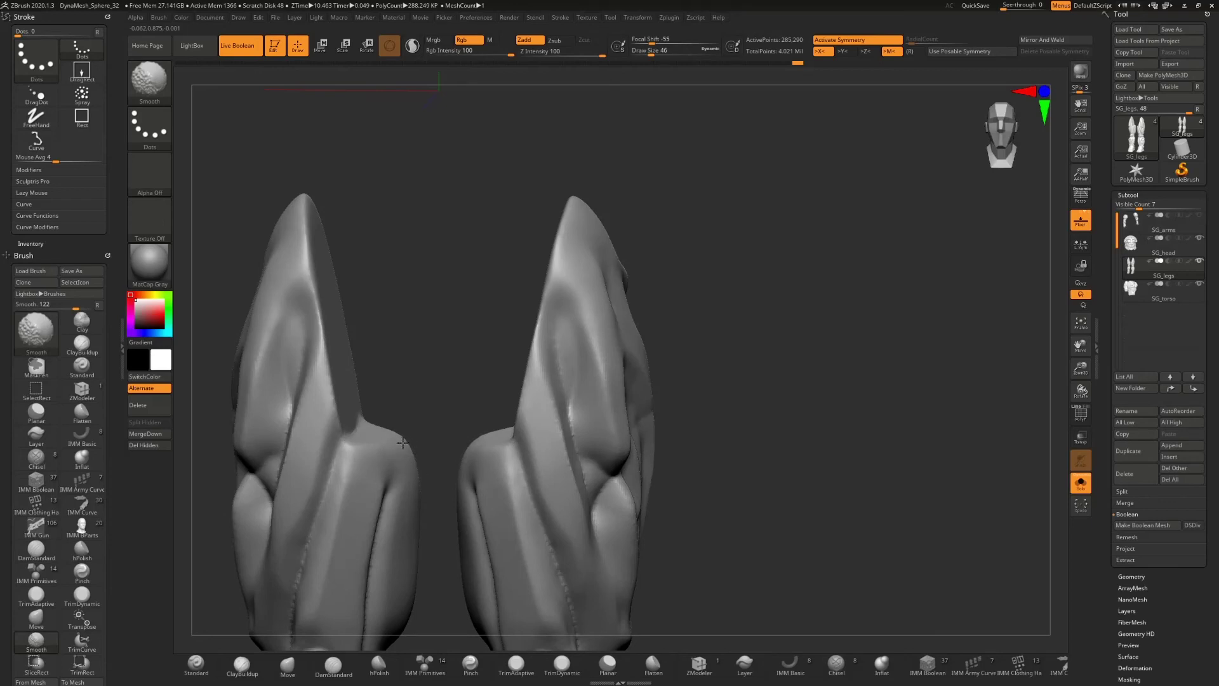
mouse_move(403, 443)
shift+mouse_down()
mouse_move(387, 457)
mouse_move(401, 454)
mouse_move(407, 403)
shift+mouse_up()
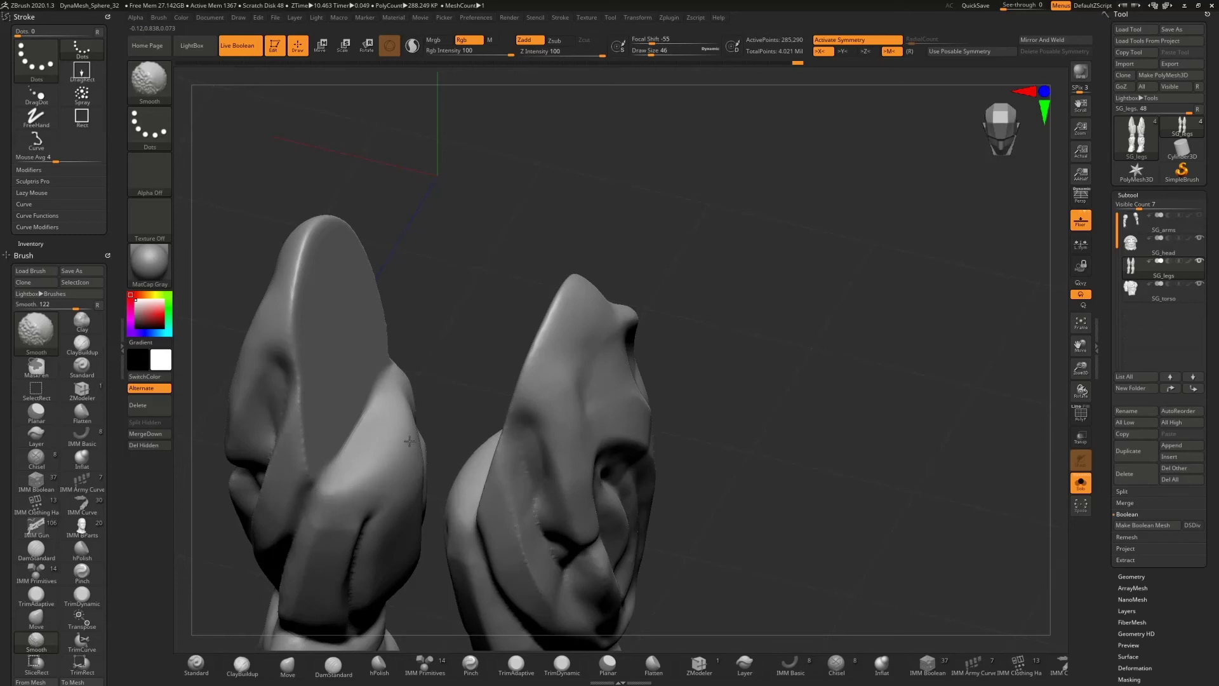
shift+drag(410, 441, 365, 433)
mouse_move(451, 379)
mouse_down()
mouse_move(455, 340)
mouse_move(423, 445)
mouse_up()
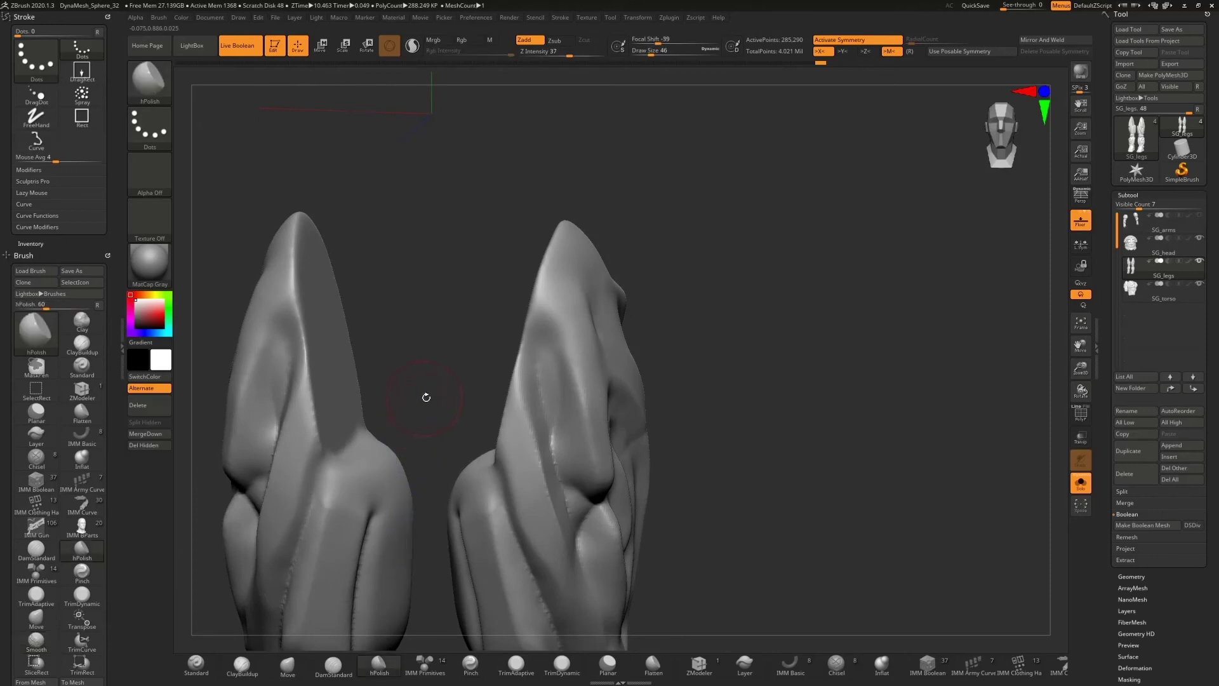
- Smooth the rear and inner corners of the thigh tops and show the other subtools around the legs again
drag(425, 398, 285, 409)
mouse_move(426, 482)
shift+mouse_down()
mouse_move(440, 475)
mouse_move(410, 462)
shift+mouse_up()
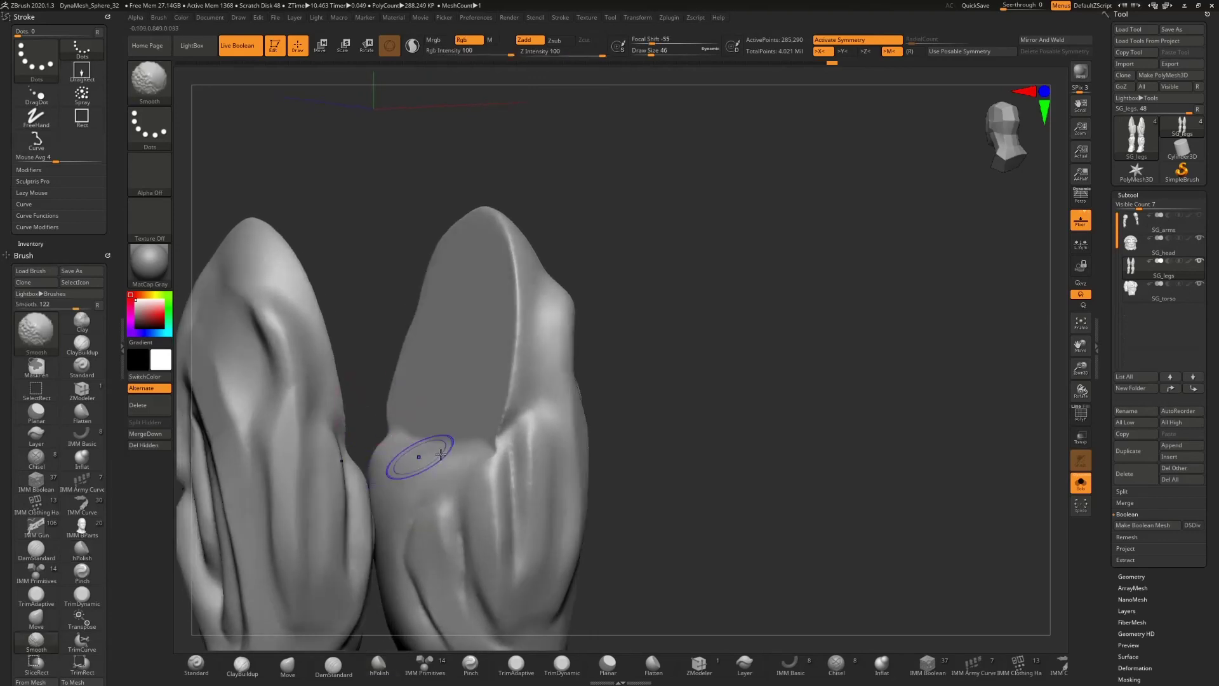
drag(710, 319, 584, 328)
drag(698, 293, 676, 298)
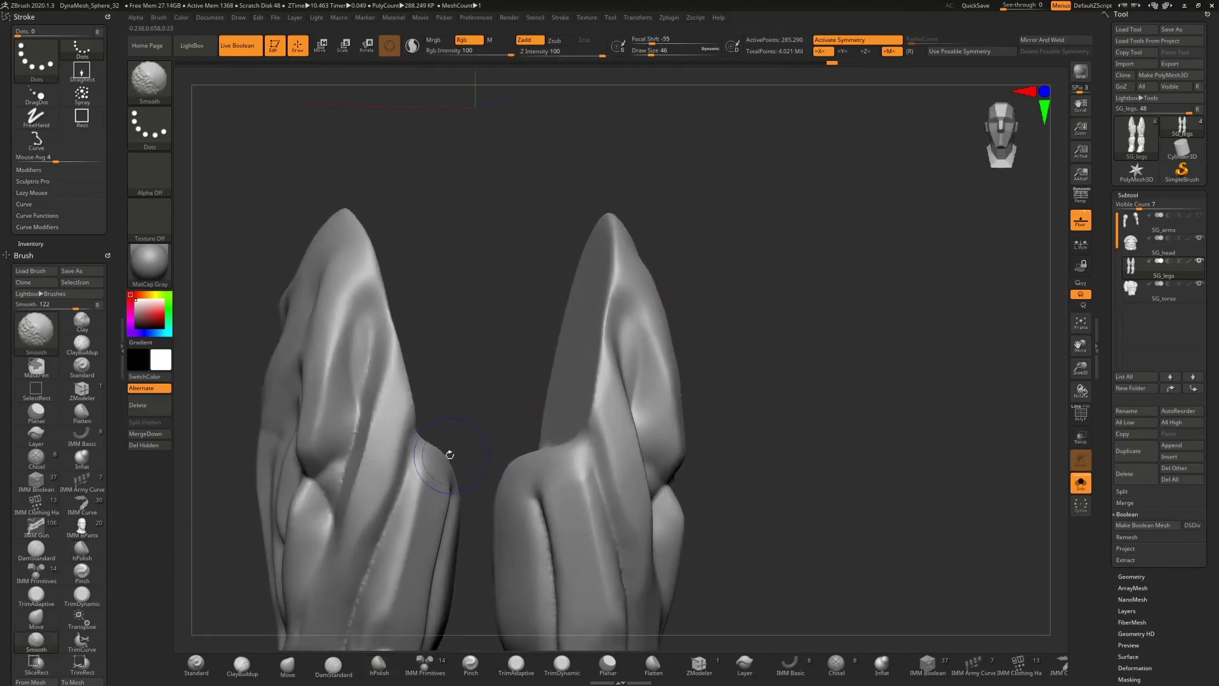
shift+drag(445, 449, 444, 452)
drag(490, 384, 485, 400)
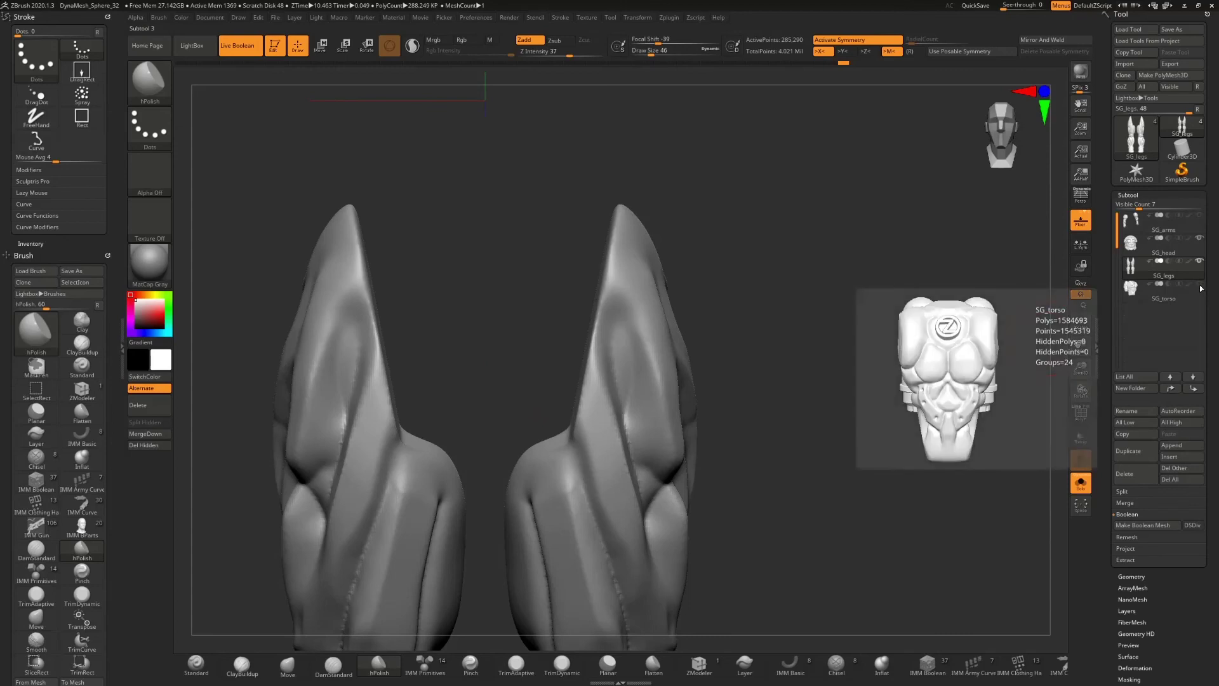
click(1081, 481)
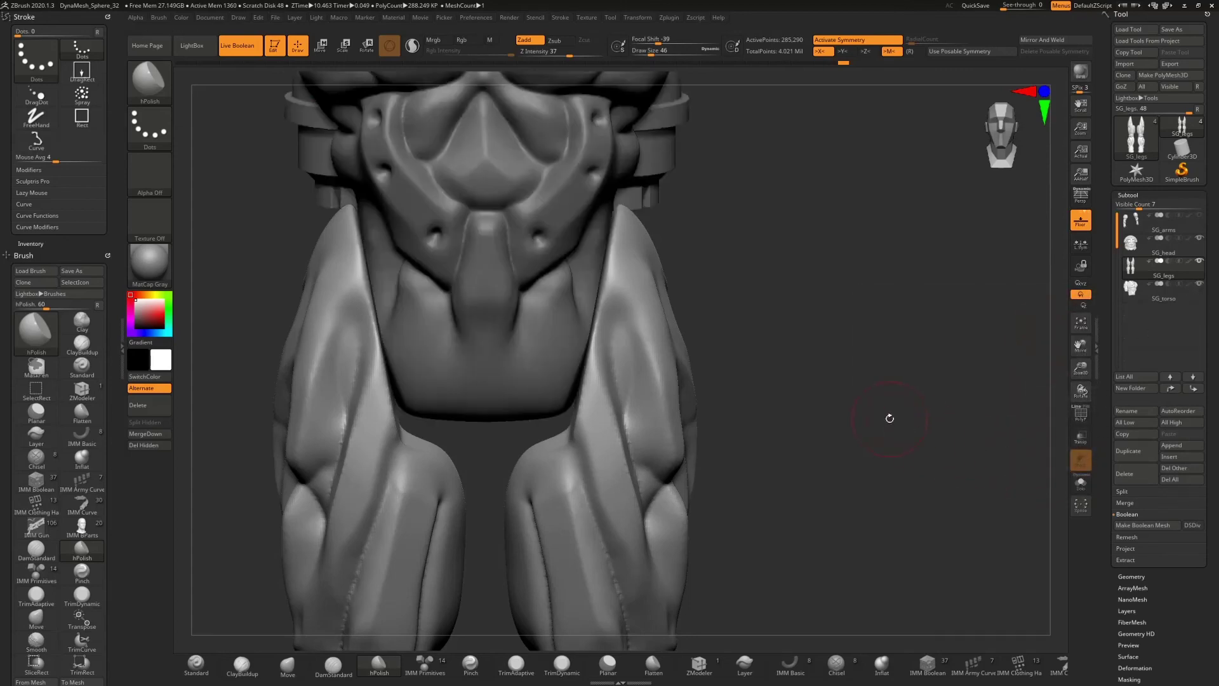
drag(889, 418, 918, 405)
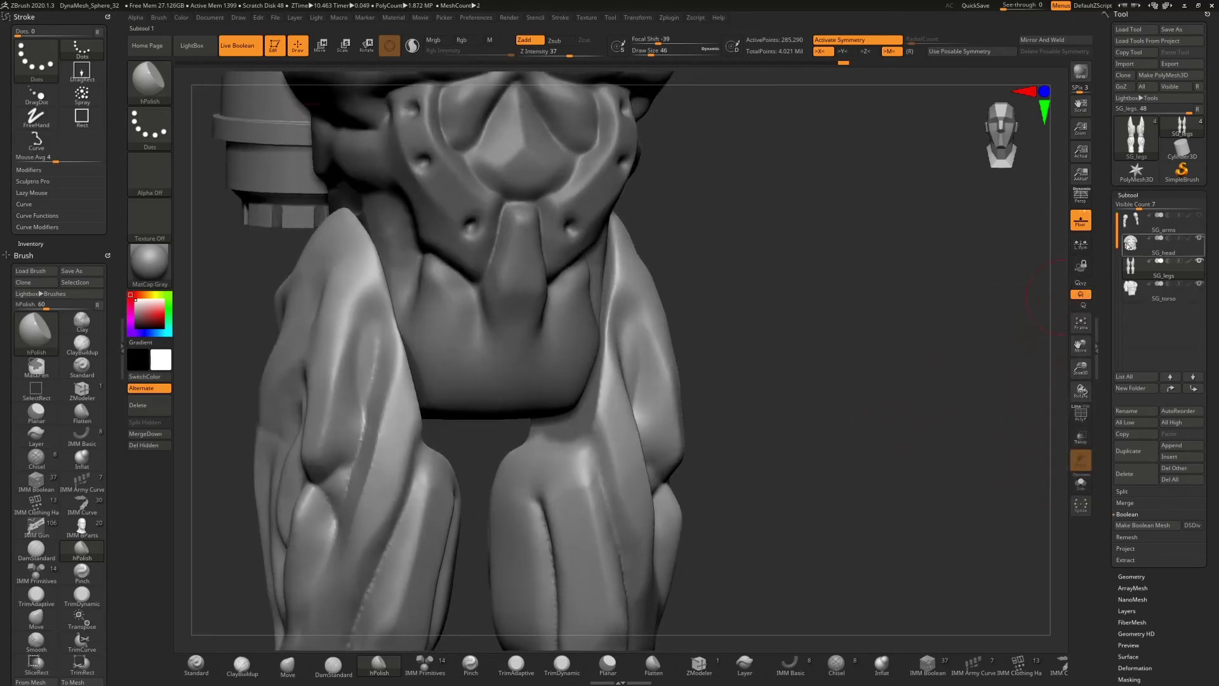
- Rotate SG_legs forward around the hip pivot to test how the raised thighs fit the pelvis
mouse_move(1130, 273)
click(321, 45)
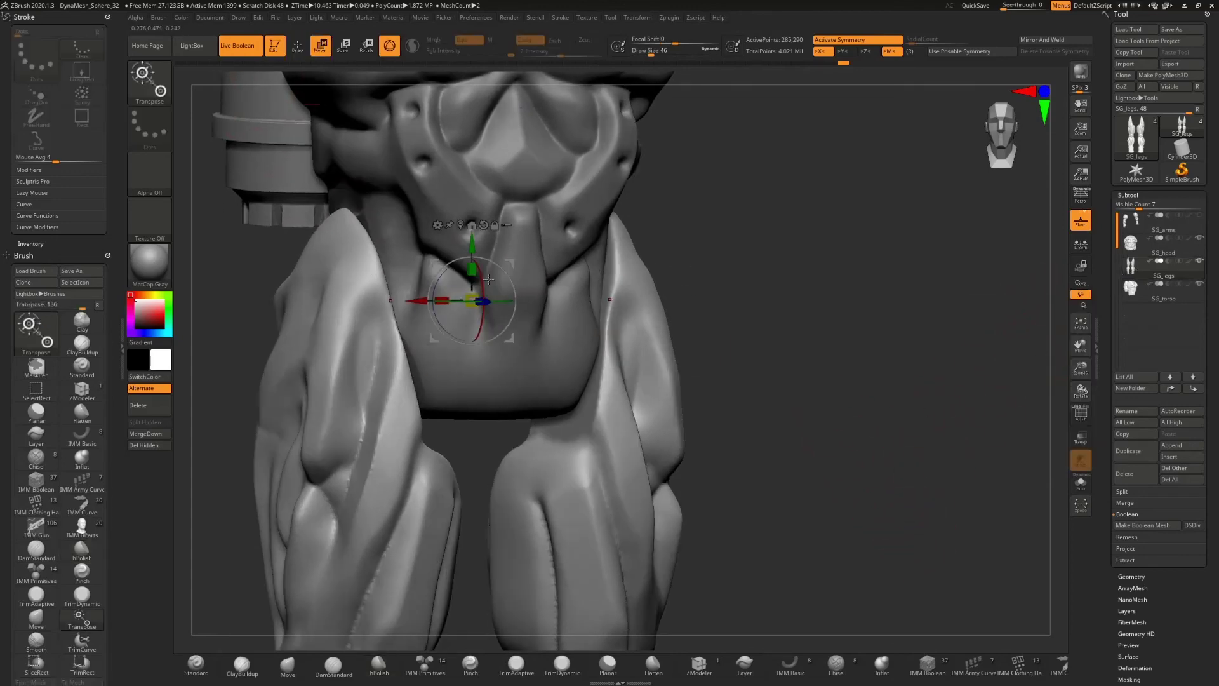
drag(483, 282, 491, 245)
drag(744, 229, 731, 259)
mouse_move(491, 291)
mouse_down()
mouse_move(497, 267)
mouse_move(504, 309)
mouse_move(501, 274)
mouse_up()
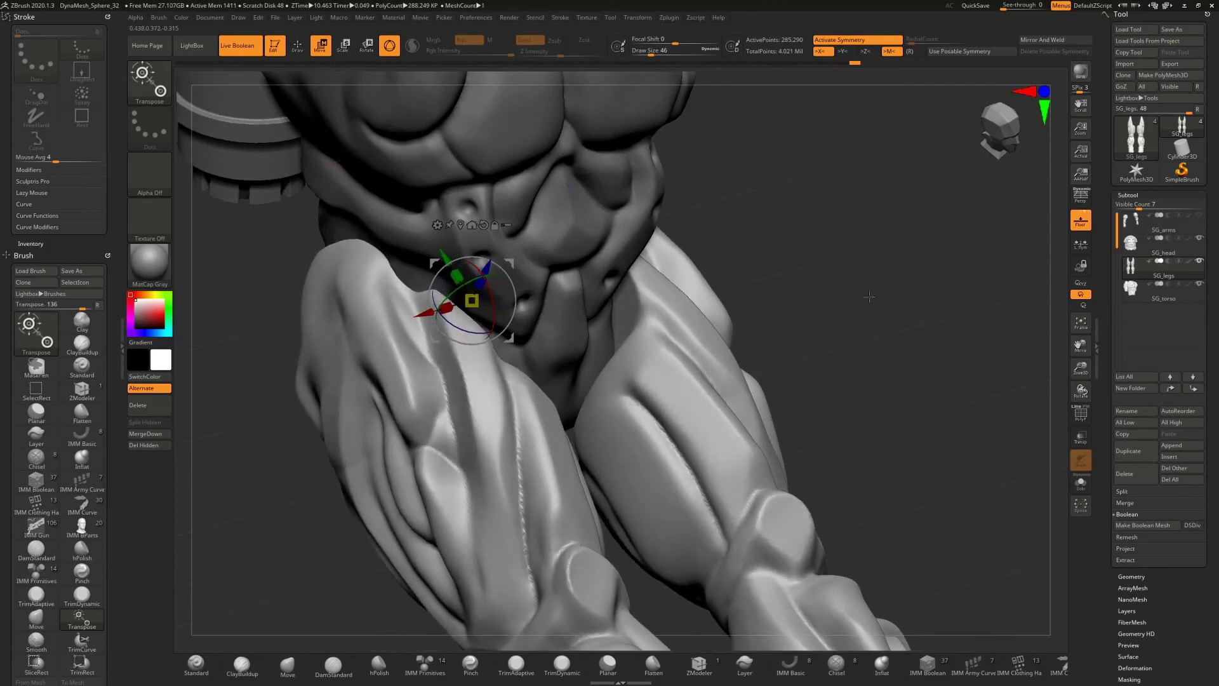
drag(868, 296, 800, 309)
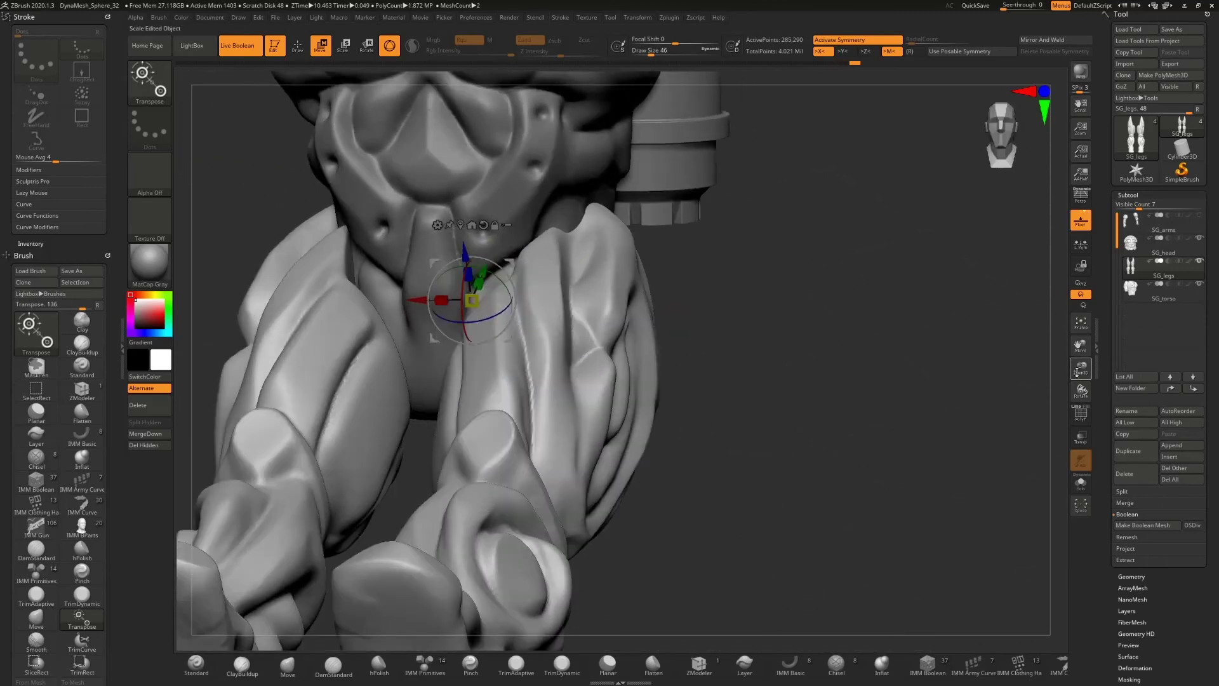
drag(1080, 371, 1078, 336)
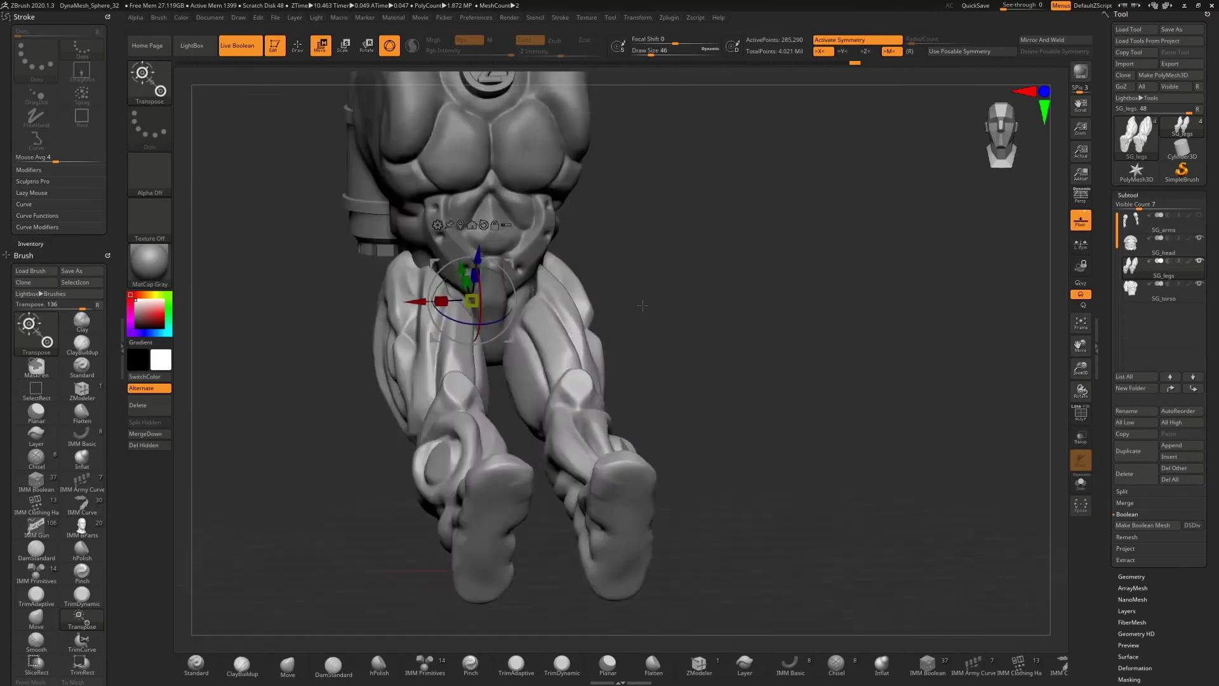
- Rotate the legs back down to a standing pose around the hip pivot and check the hip fit
drag(643, 305, 502, 324)
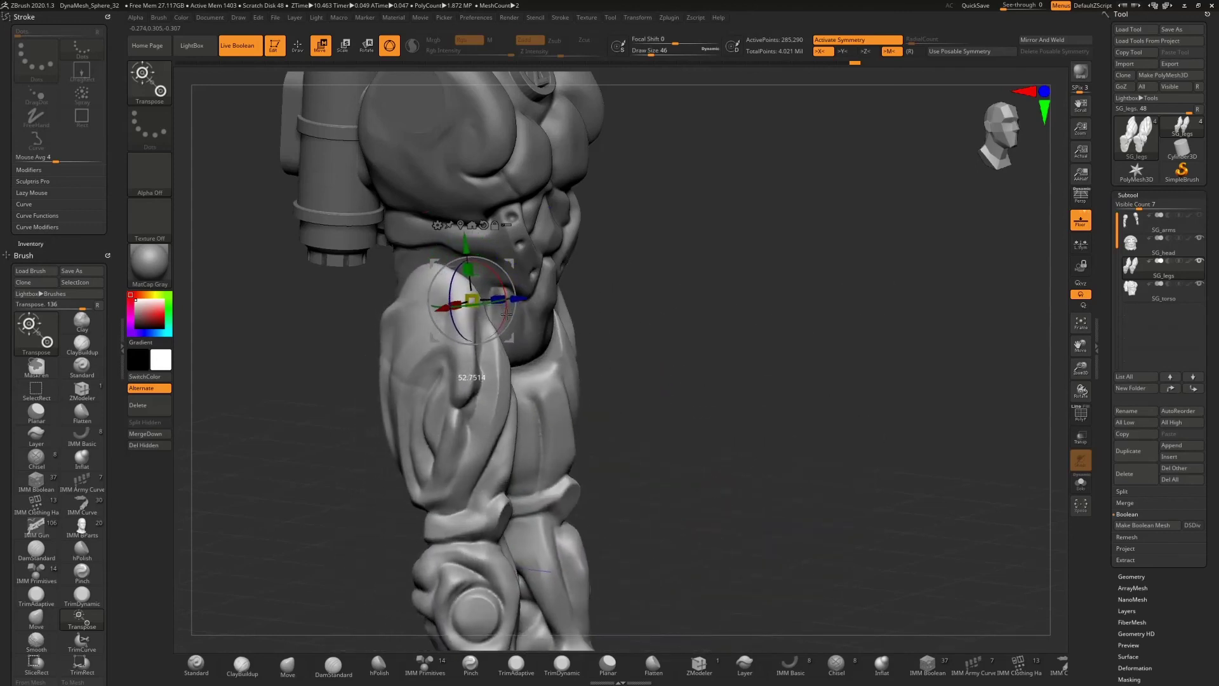
shift+drag(635, 209, 677, 212)
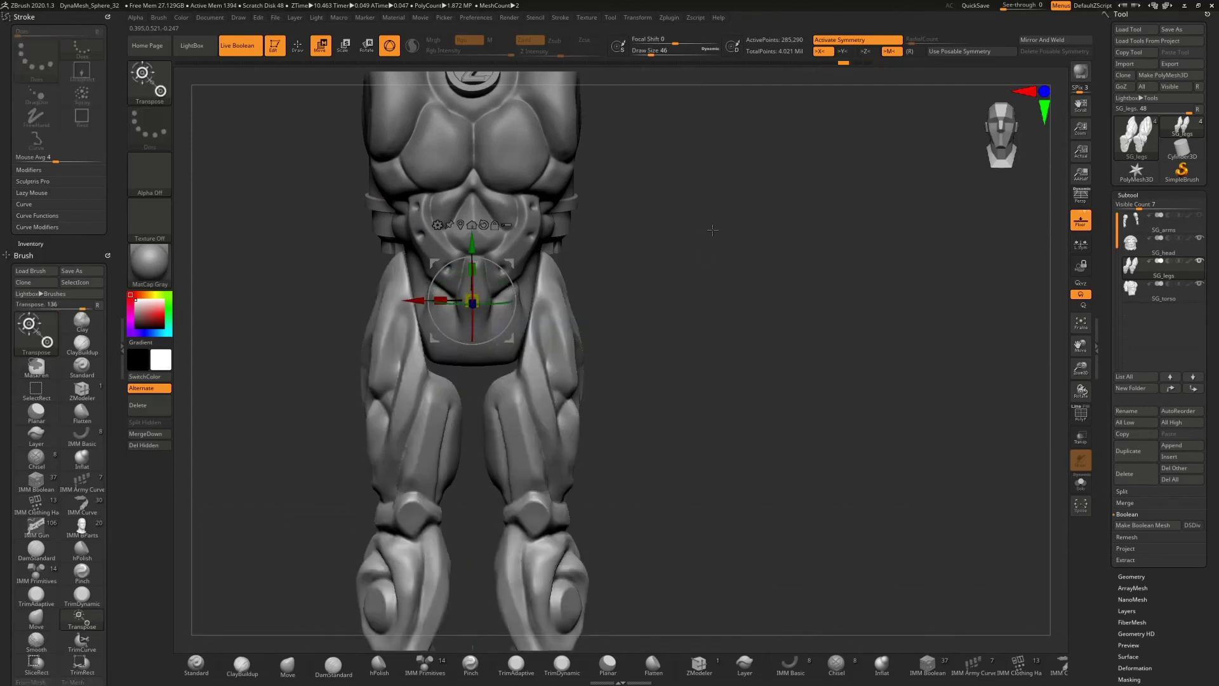
drag(712, 230, 817, 203)
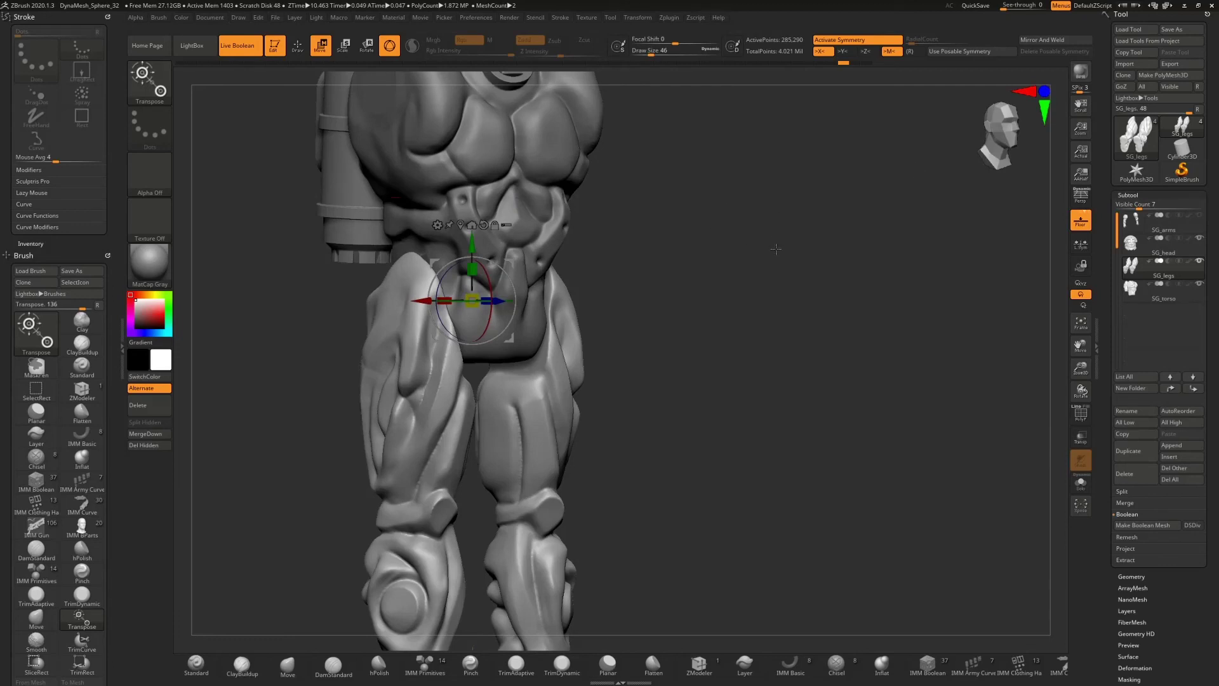
drag(779, 248, 849, 244)
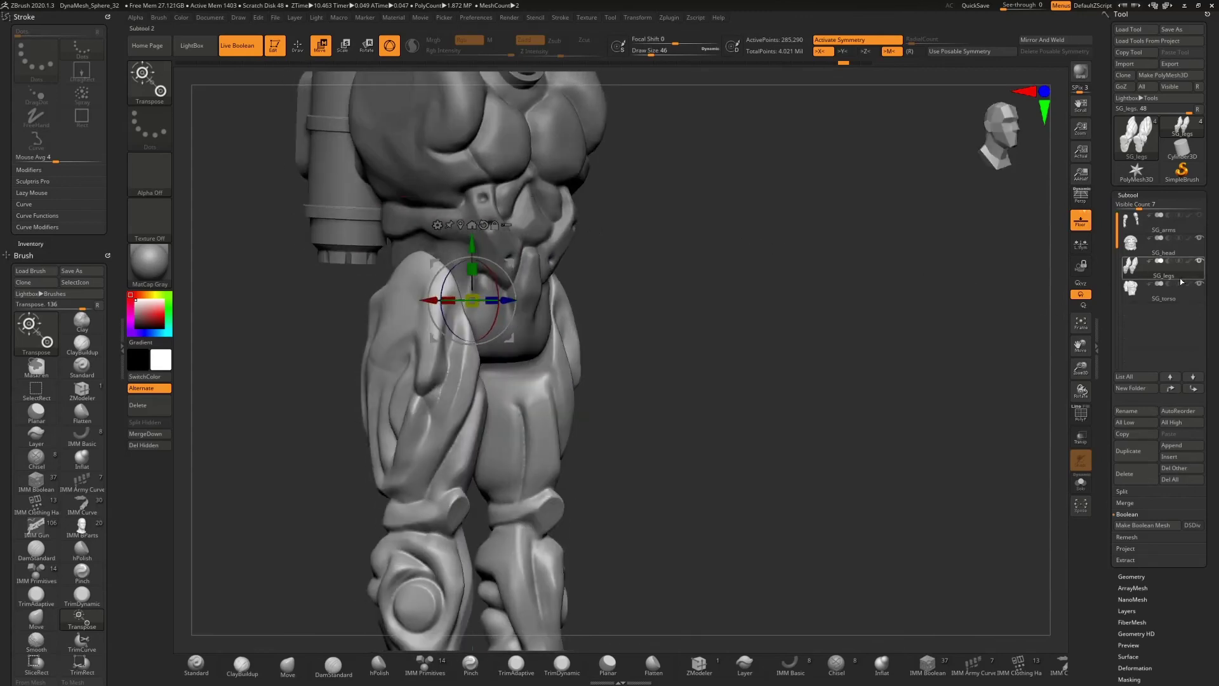
- Isolate SG_torso, select the hPolish brush and smooth the front edge of the pelvis's flat hip cut
click(1144, 292)
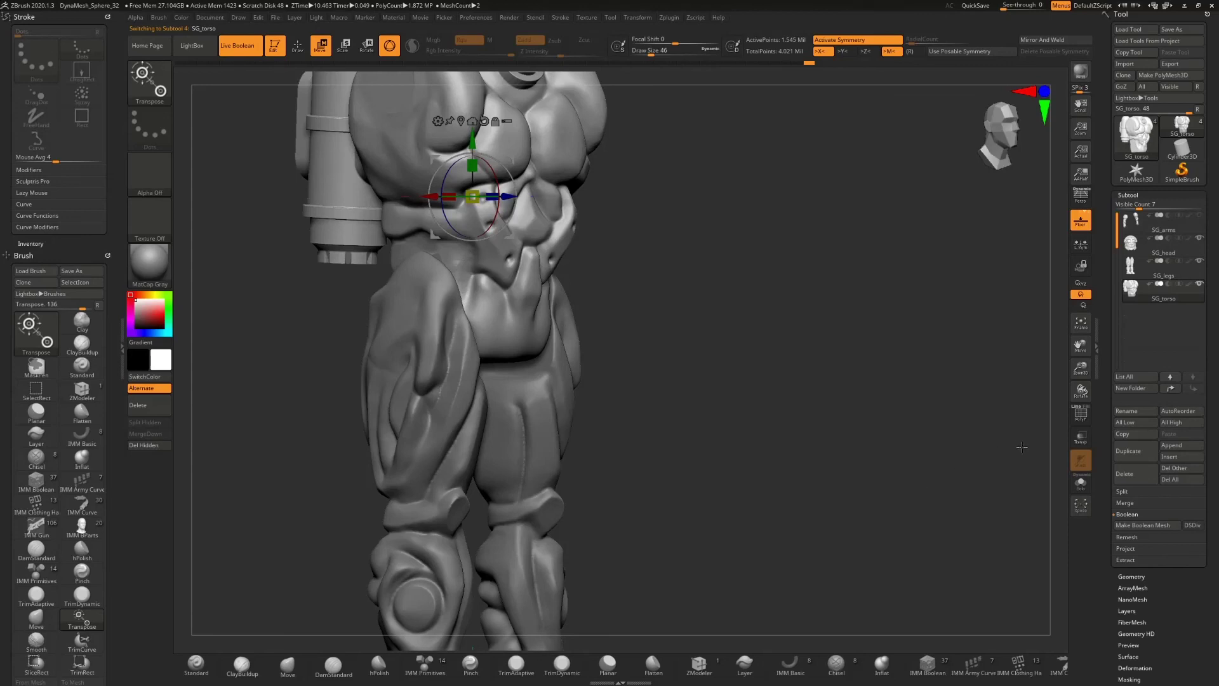
click(1084, 487)
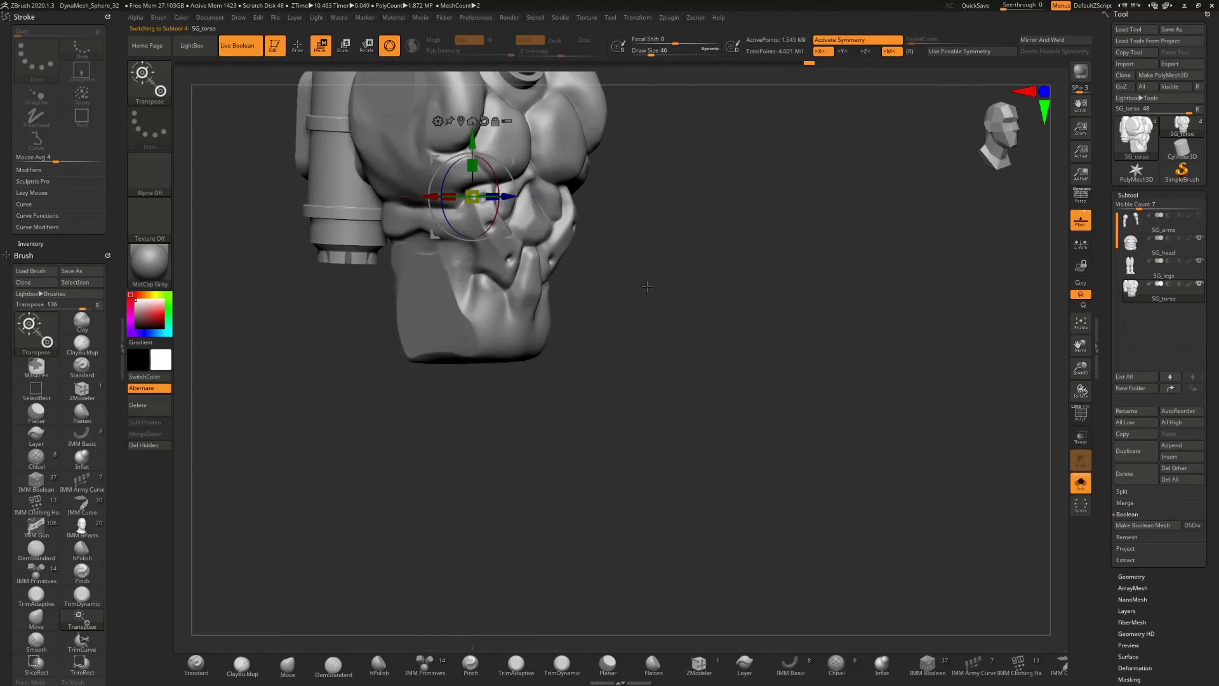
drag(655, 274, 935, 282)
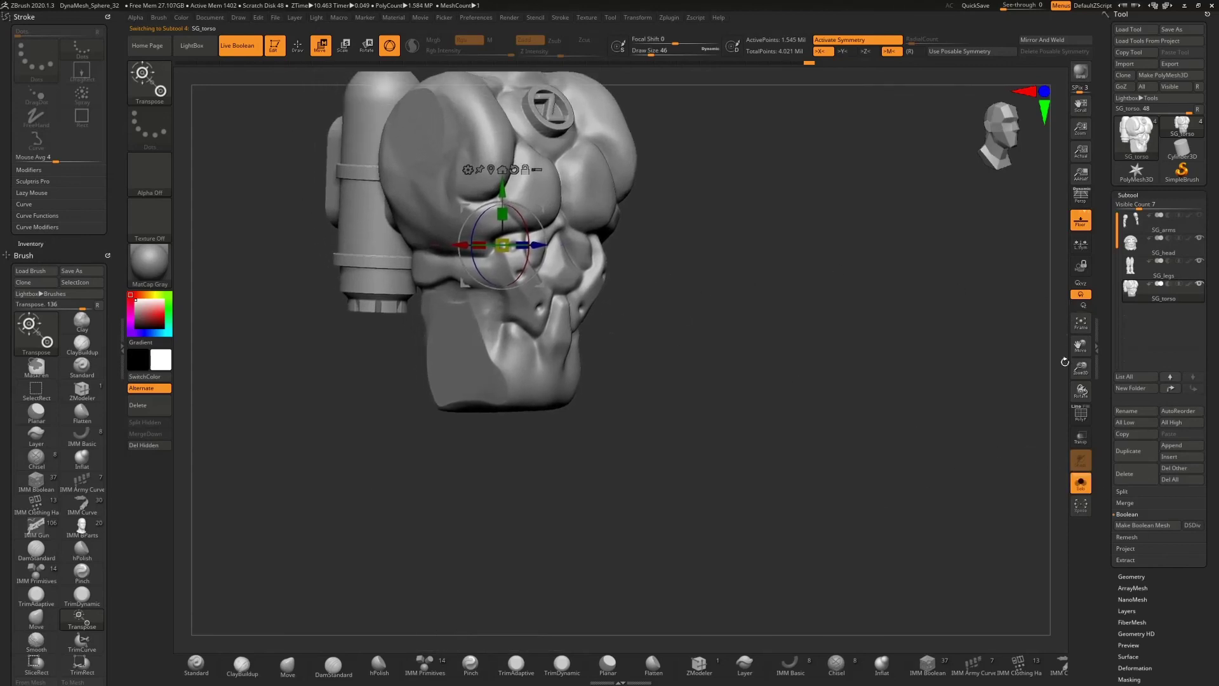
drag(1080, 368, 1041, 362)
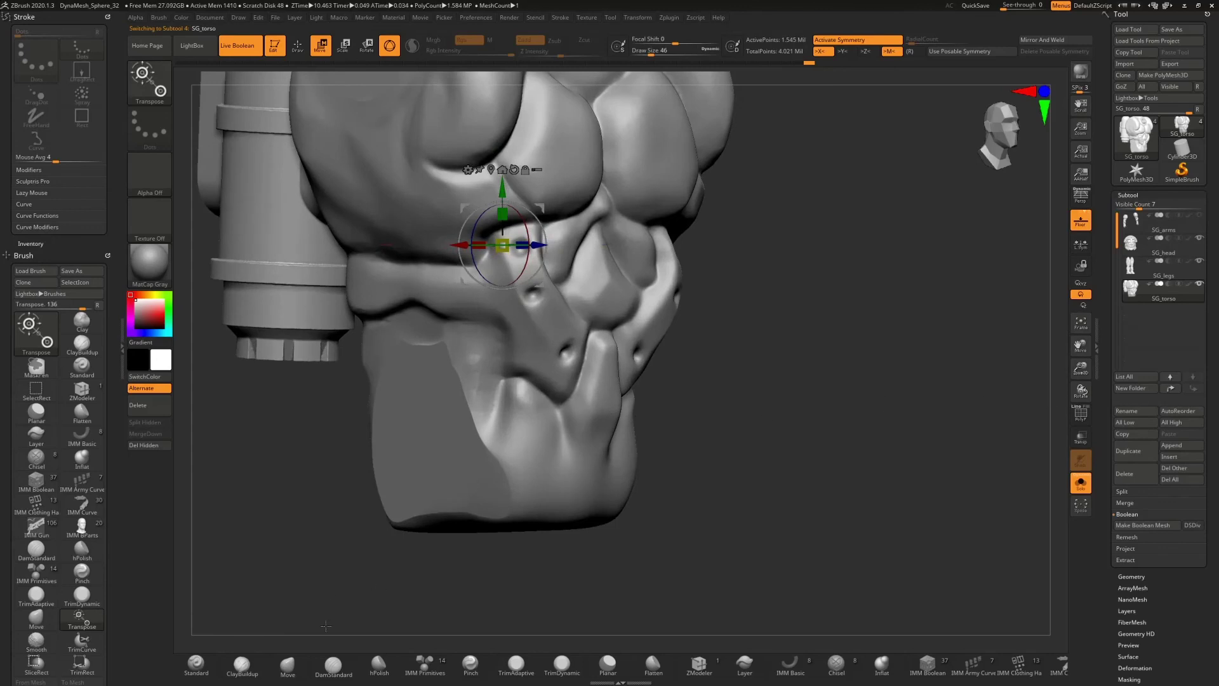
key(b)
key(h)
key(p)
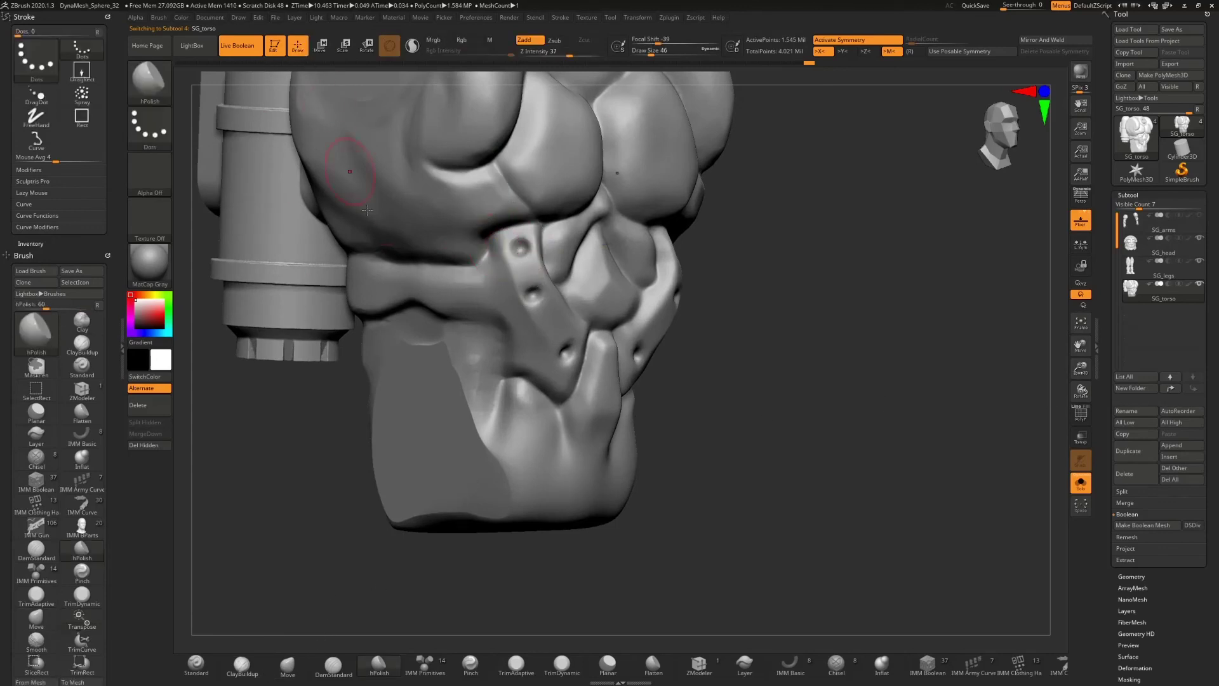
mouse_move(470, 422)
shift+mouse_down()
mouse_move(465, 386)
mouse_move(476, 414)
shift+mouse_up()
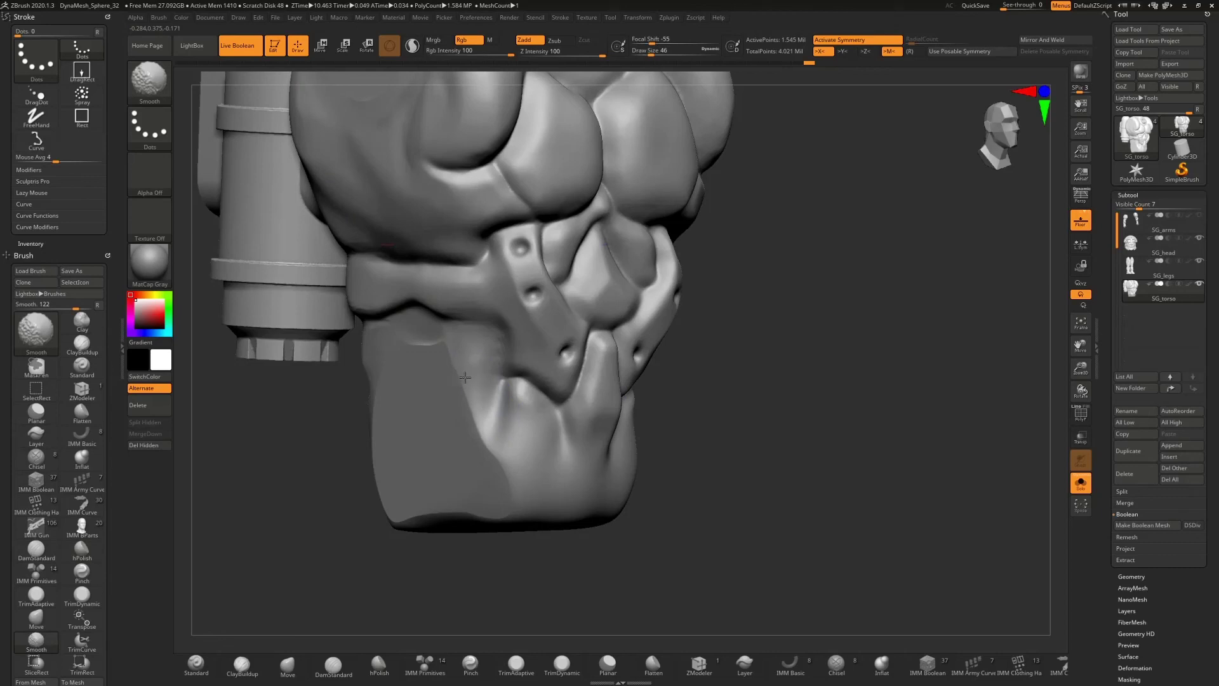
shift+drag(479, 375, 473, 391)
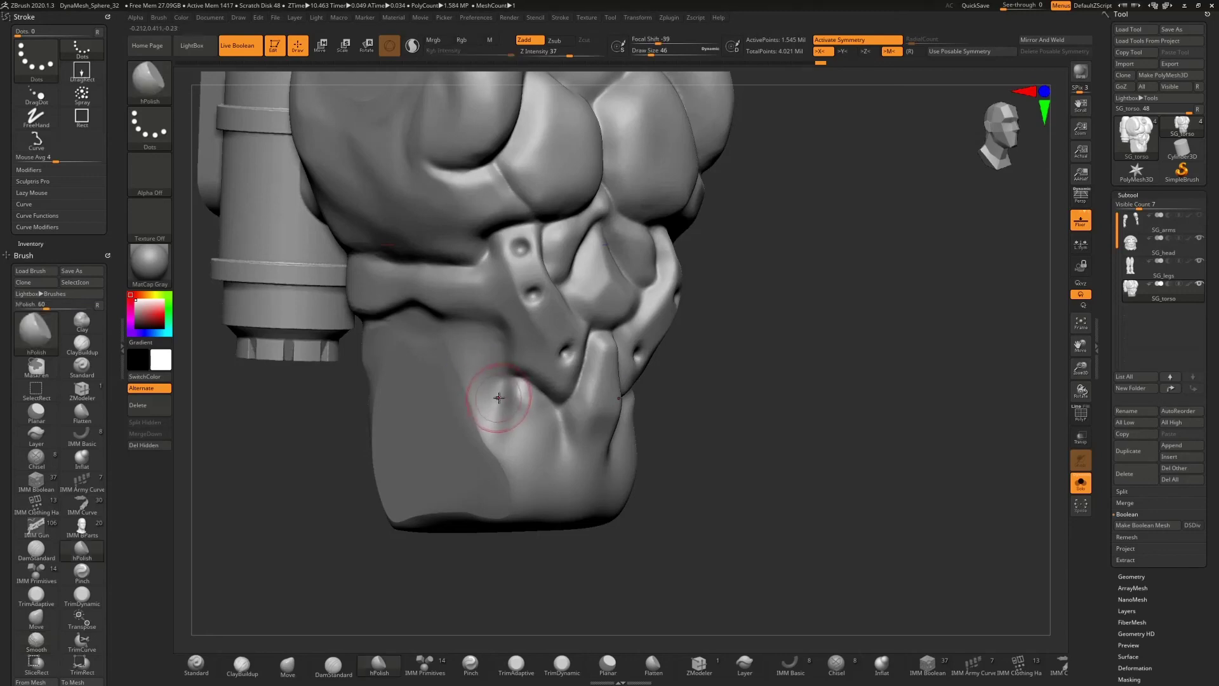
- Smooth the upper edge of the pelvis's hip cut beneath the belt, working from side and front angles
drag(713, 354, 603, 362)
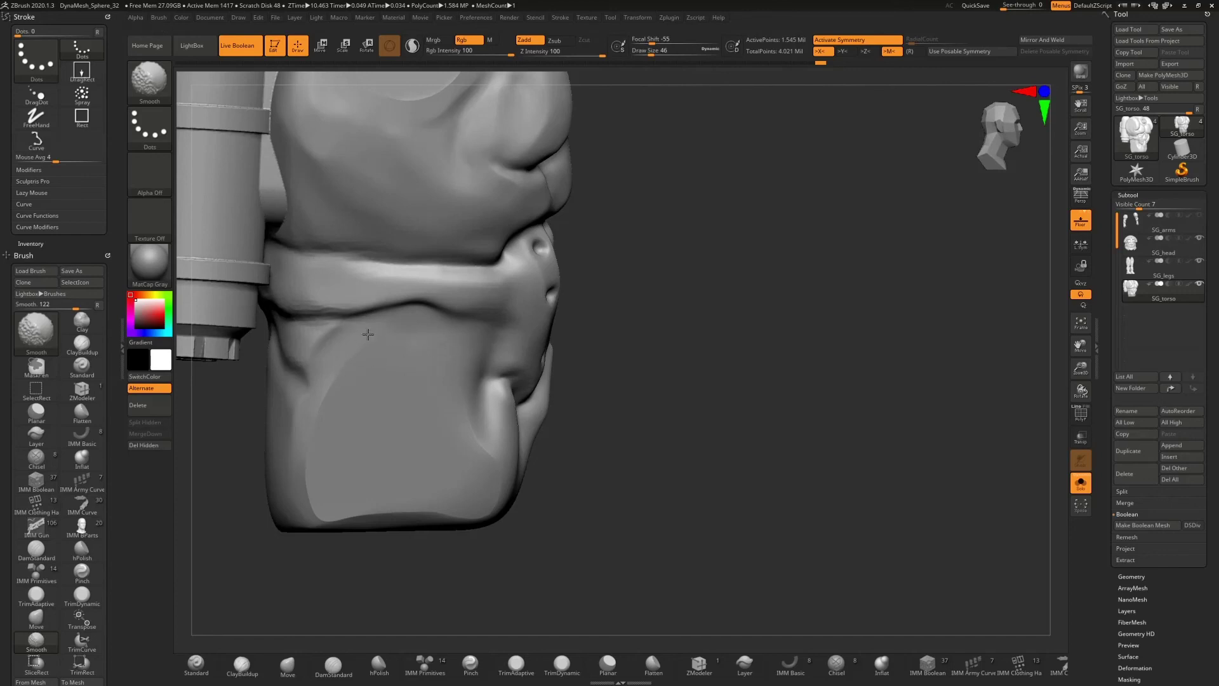
shift+drag(368, 334, 343, 378)
drag(692, 384, 623, 370)
shift+drag(449, 383, 456, 373)
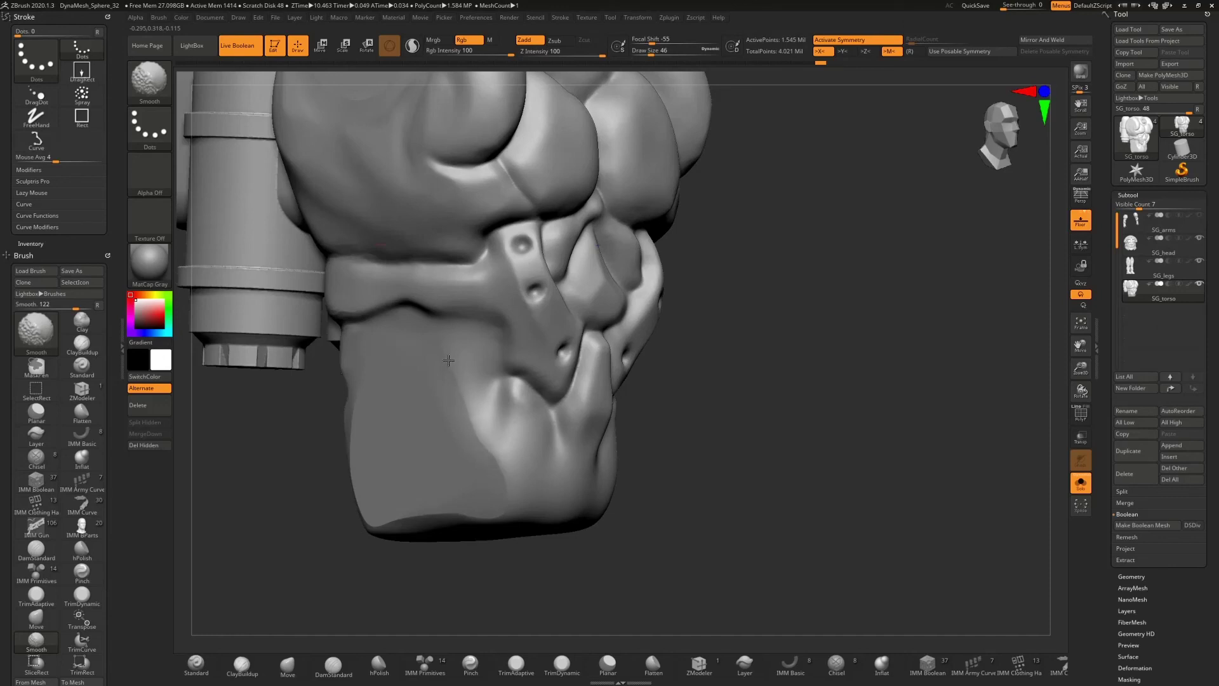
shift+drag(441, 360, 459, 389)
- Soften the remaining front edge of the hip cut, show all subtools again and select SG_legs
mouse_move(793, 349)
mouse_down()
mouse_move(756, 346)
mouse_move(819, 340)
mouse_up()
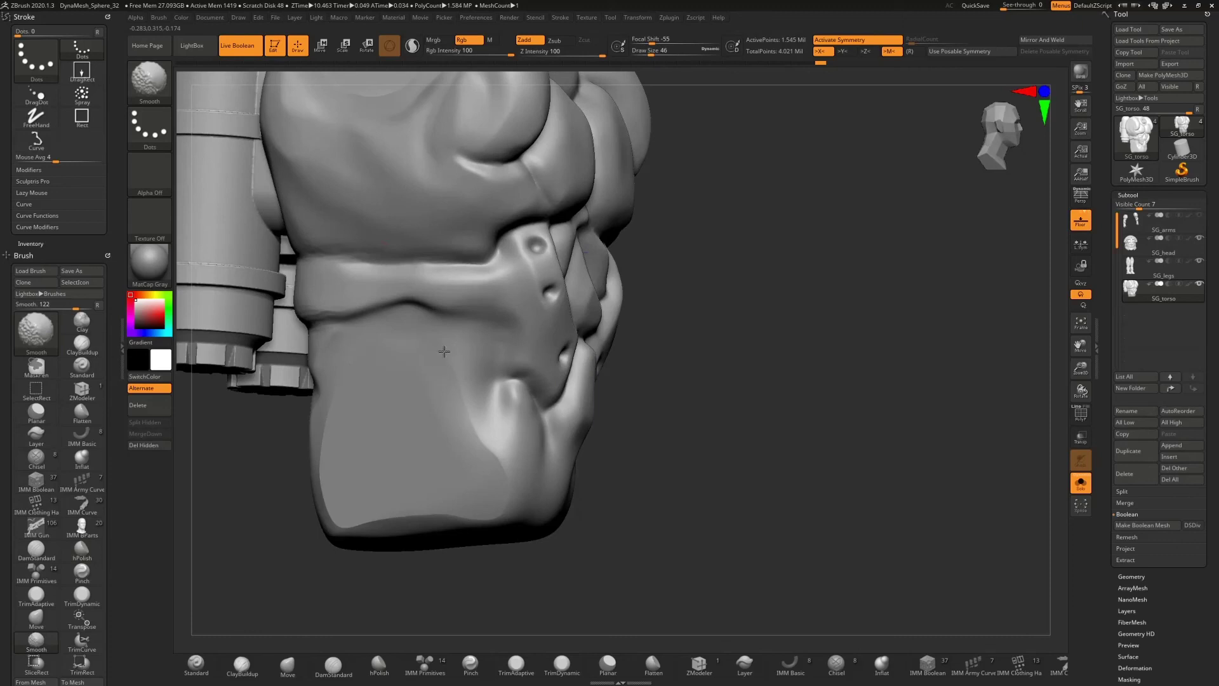
mouse_move(456, 377)
shift+mouse_down()
mouse_move(469, 364)
mouse_move(448, 373)
mouse_move(461, 354)
mouse_move(459, 369)
shift+mouse_up()
mouse_move(491, 446)
shift+mouse_down()
mouse_move(470, 421)
mouse_move(505, 465)
shift+mouse_up()
mouse_move(760, 349)
mouse_down()
mouse_move(695, 343)
mouse_move(755, 330)
mouse_move(783, 373)
mouse_move(702, 363)
mouse_move(751, 371)
mouse_move(756, 358)
mouse_up()
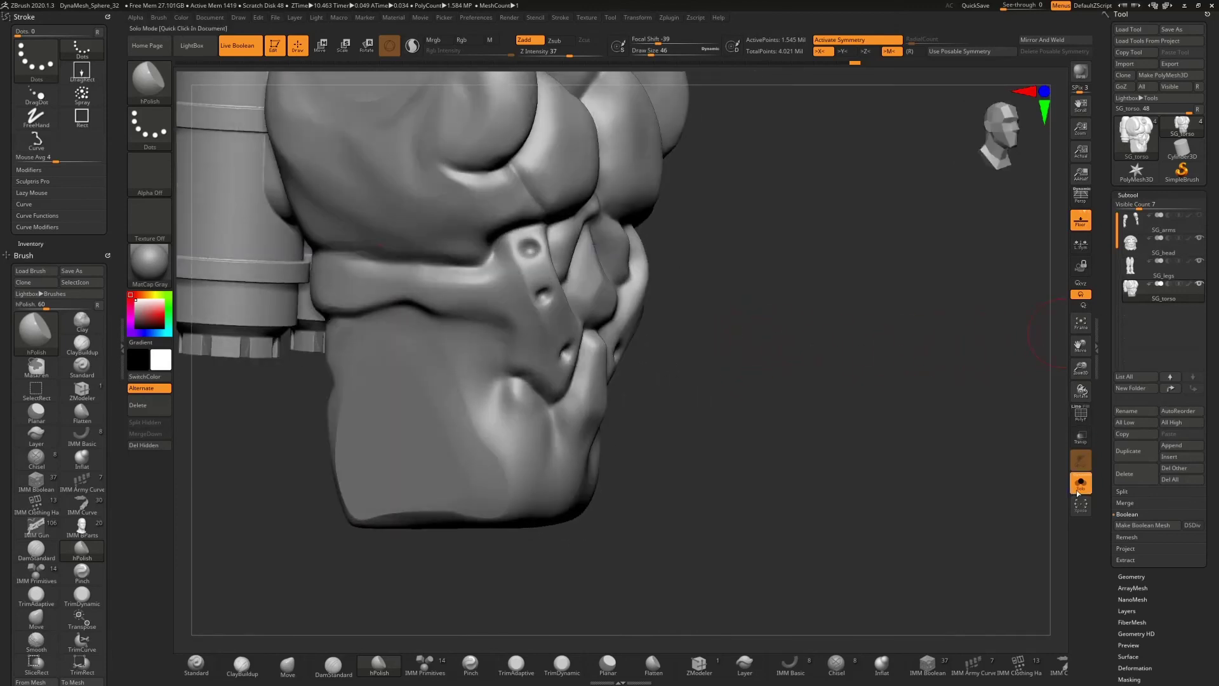
click(1081, 483)
click(1135, 267)
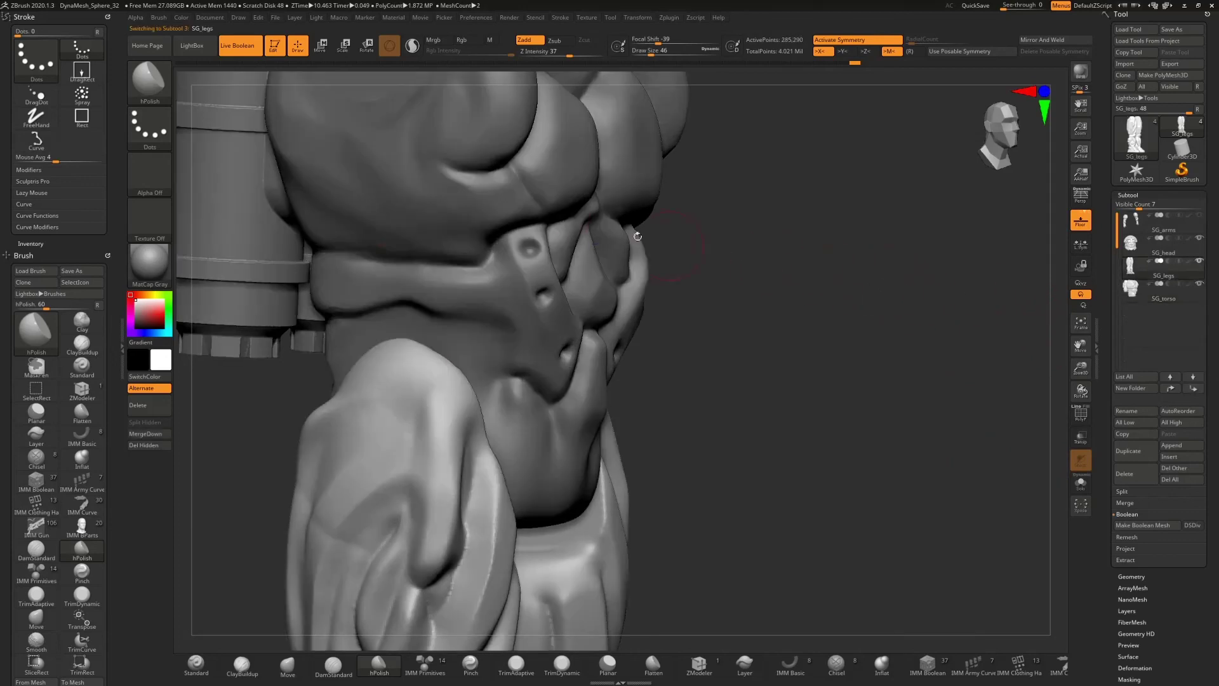
- Test the hip joint by rotating SG_legs forward around the hip pivot and back to standing, checking the fit from several angles
click(333, 48)
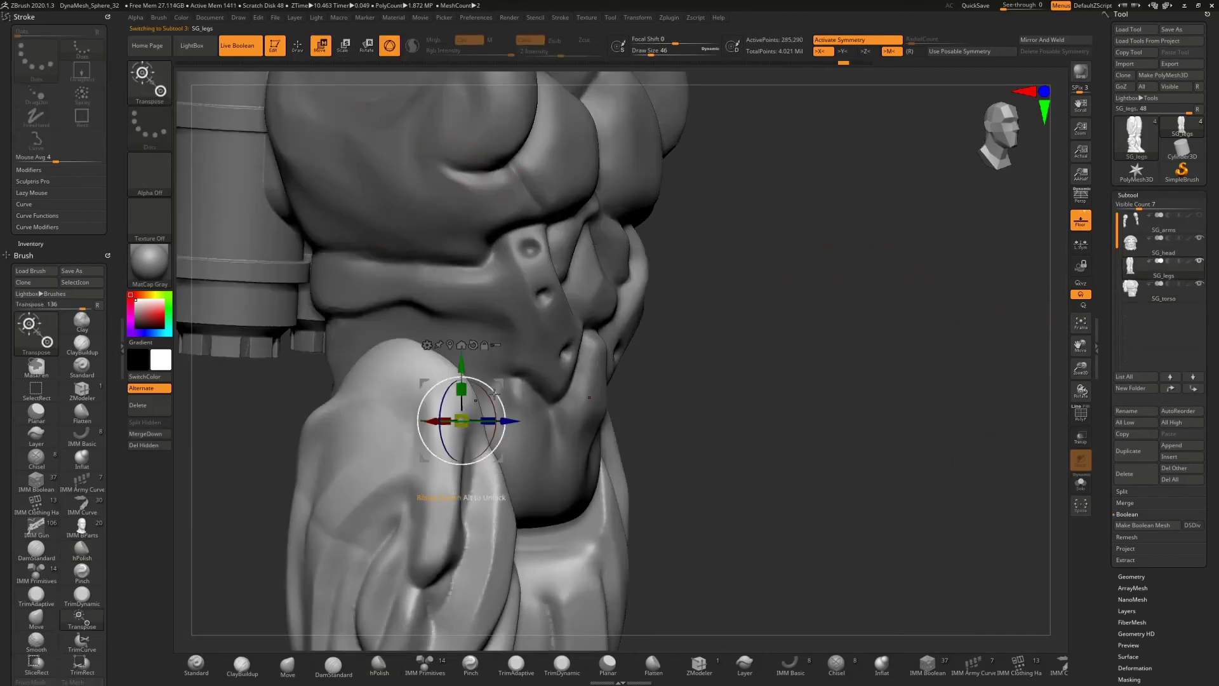
drag(490, 398, 481, 345)
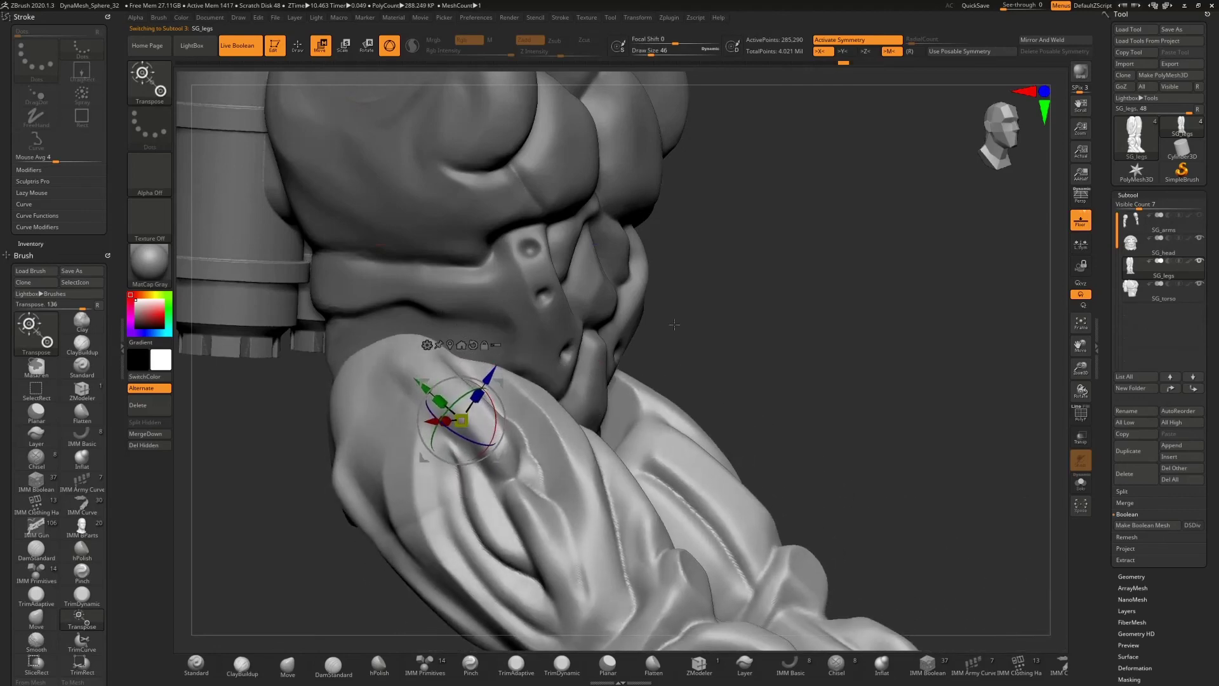
drag(673, 322, 512, 403)
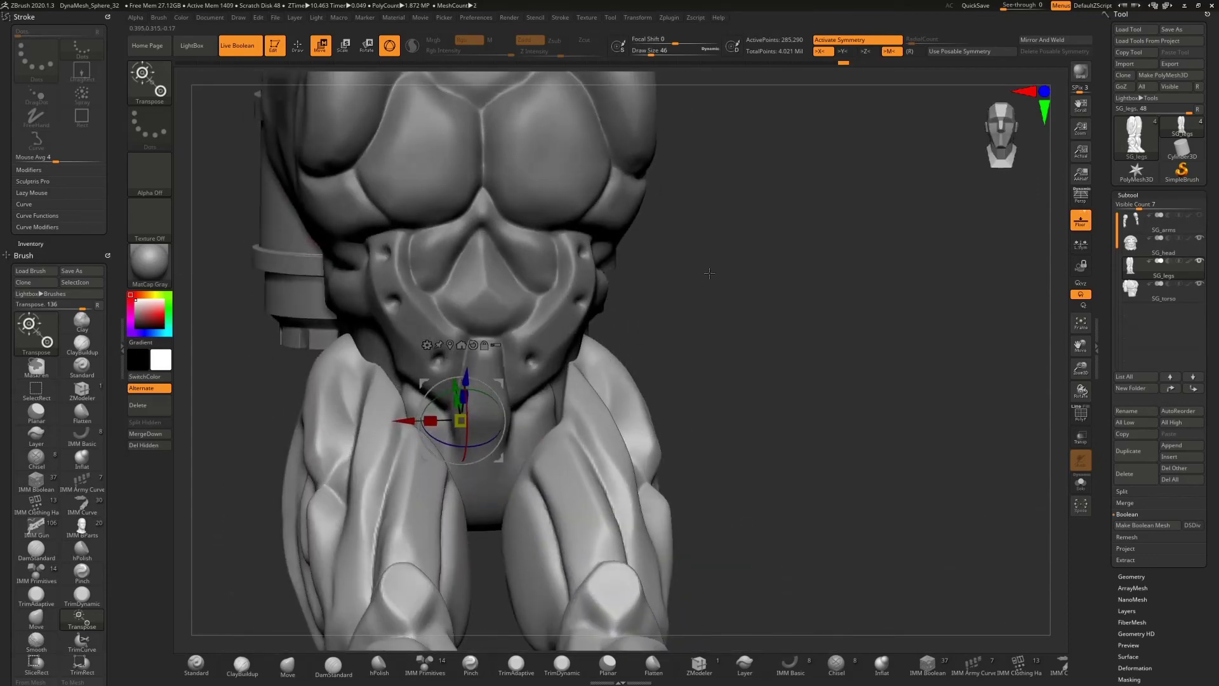
drag(699, 297, 589, 349)
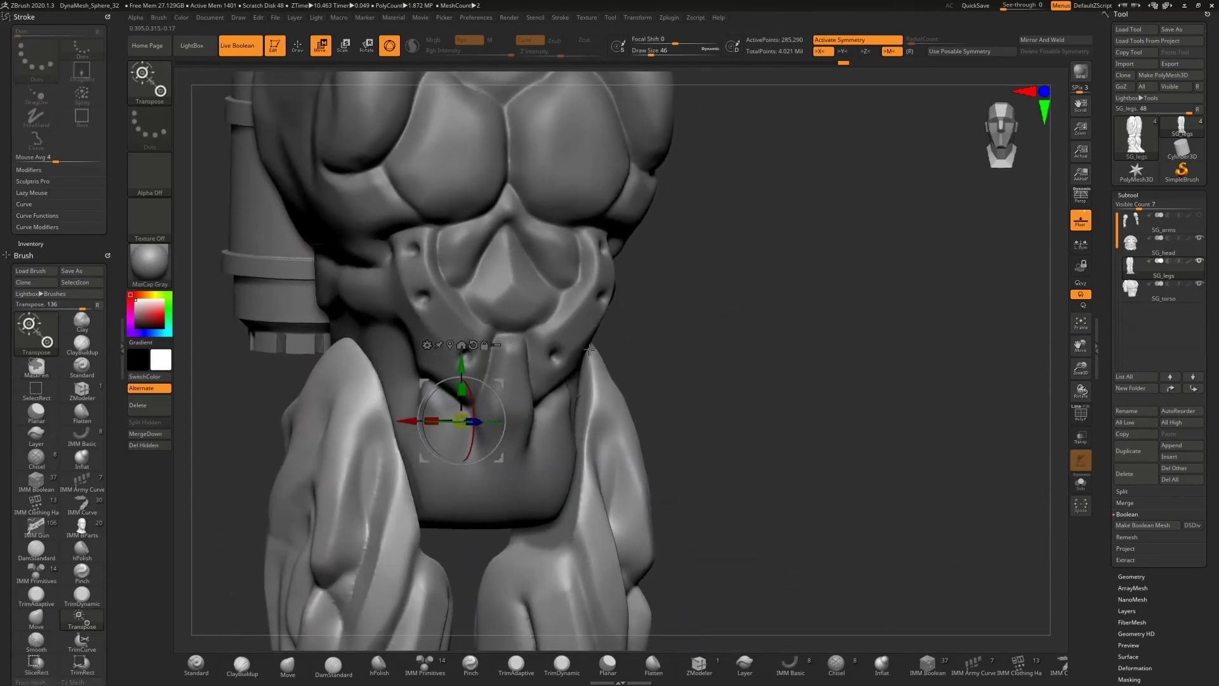
drag(473, 405, 473, 369)
drag(671, 342, 685, 362)
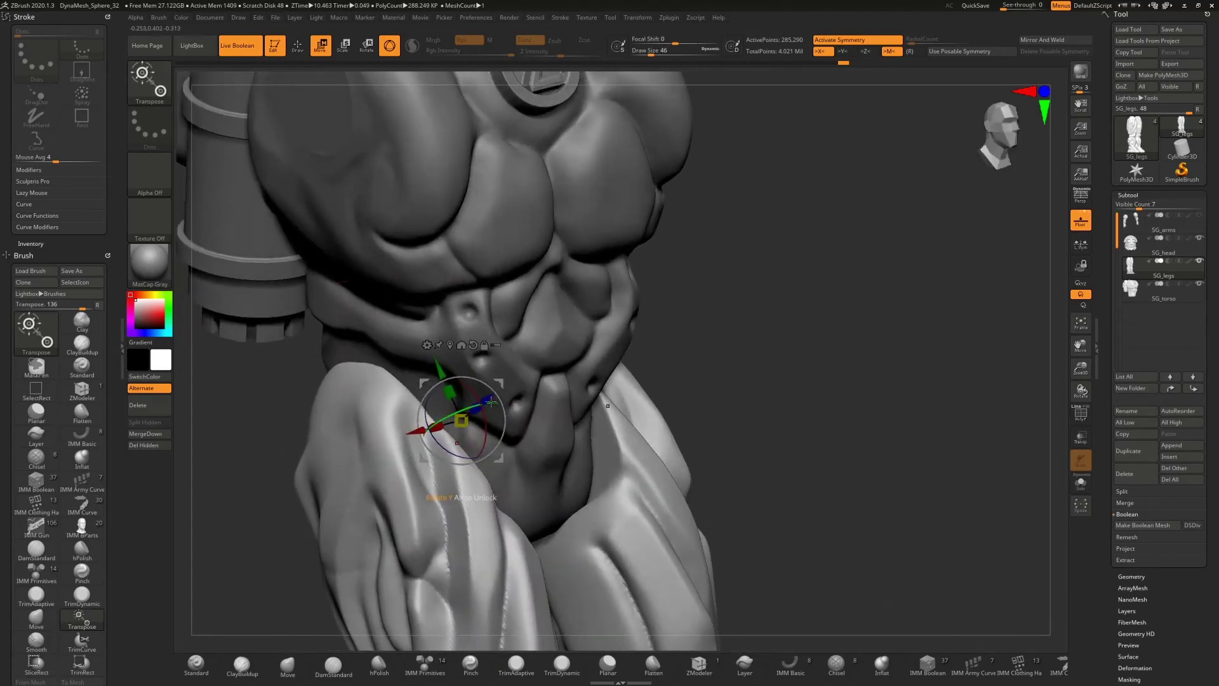
drag(491, 402, 548, 427)
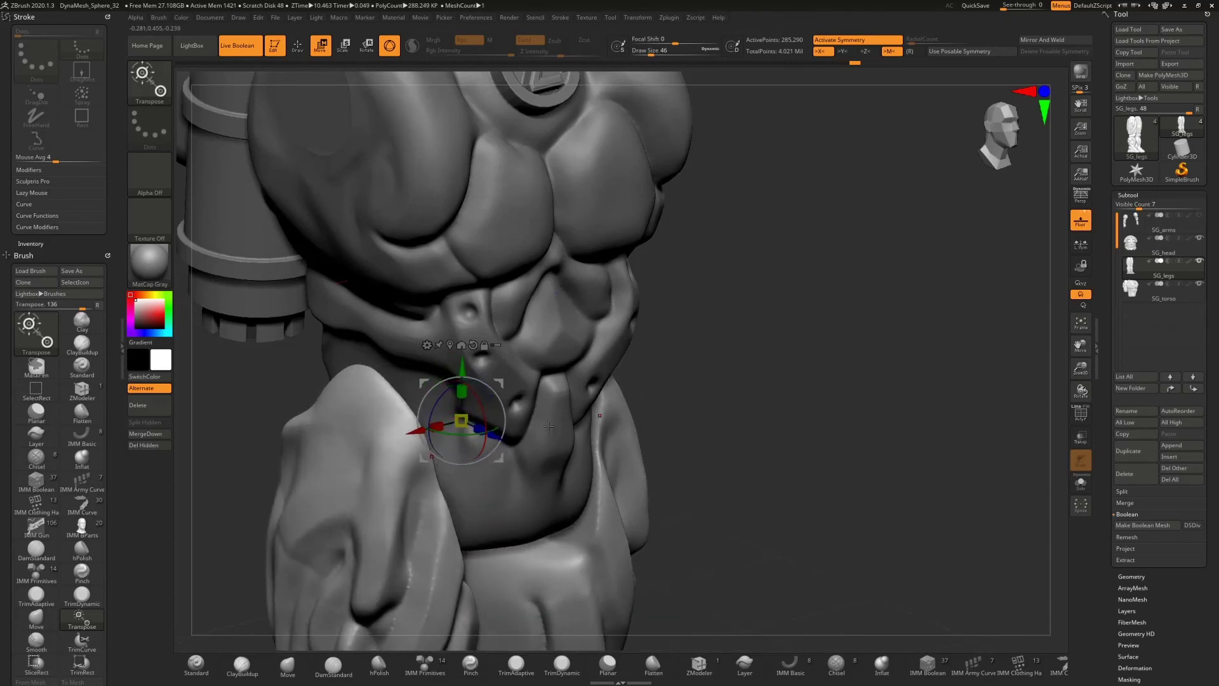
shift+drag(765, 274, 754, 265)
key(ctrl+z)
key(ctrl+shift+z)
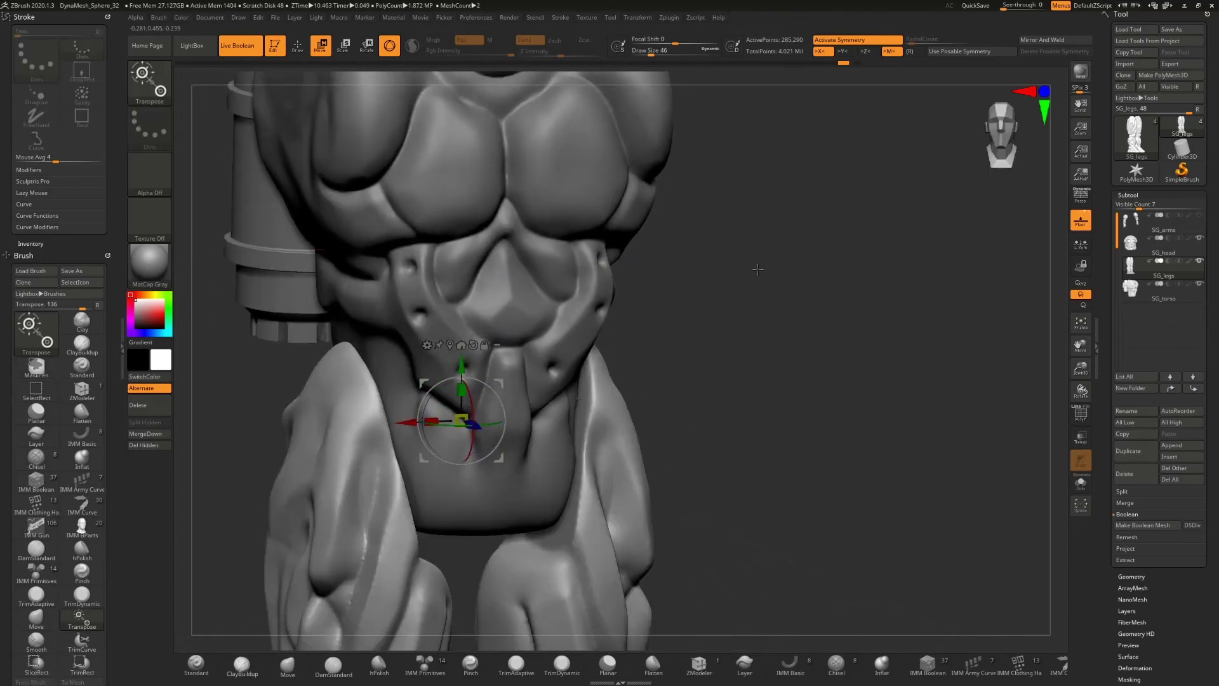
- Bring the whole figure with its arms into display and examine the assembled proportions from front and three-quarter angles
alt+drag(795, 362, 787, 279)
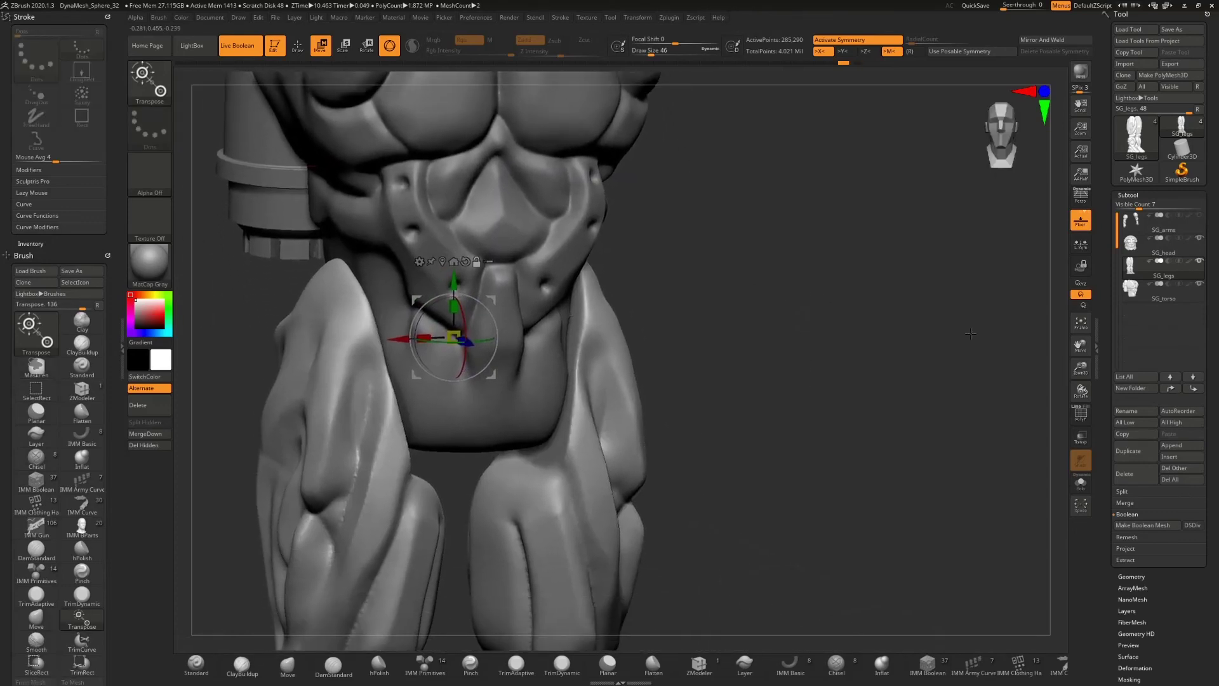
drag(1077, 370, 1073, 303)
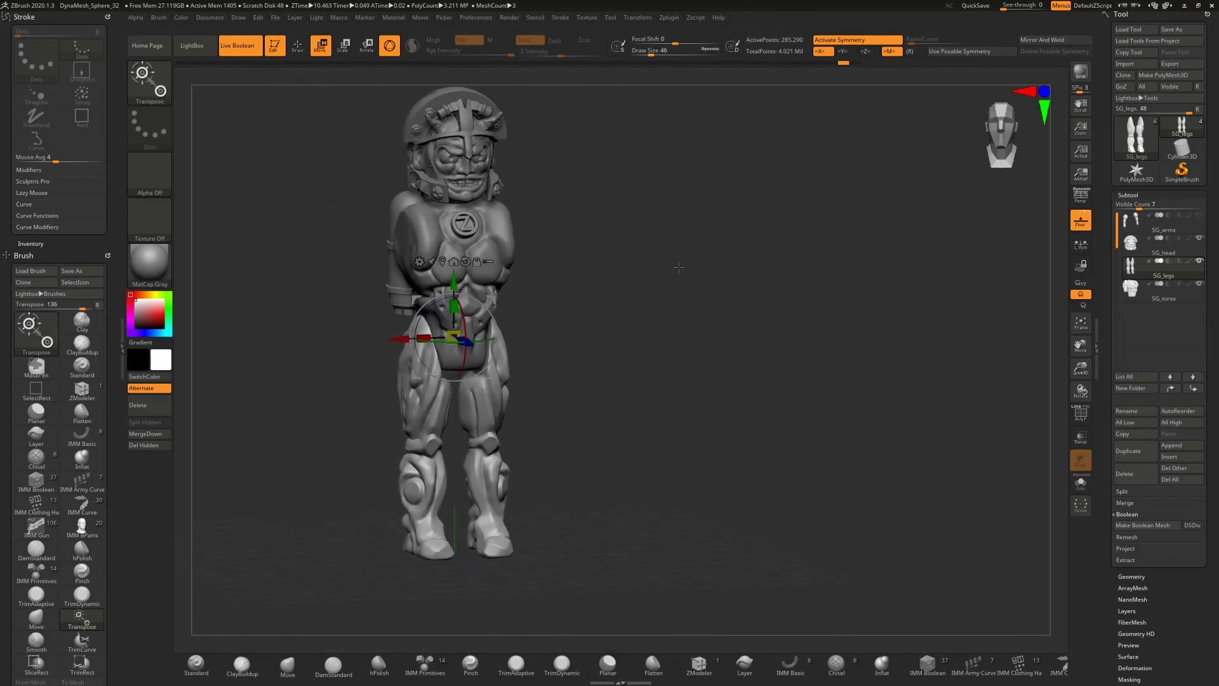
drag(677, 267, 750, 254)
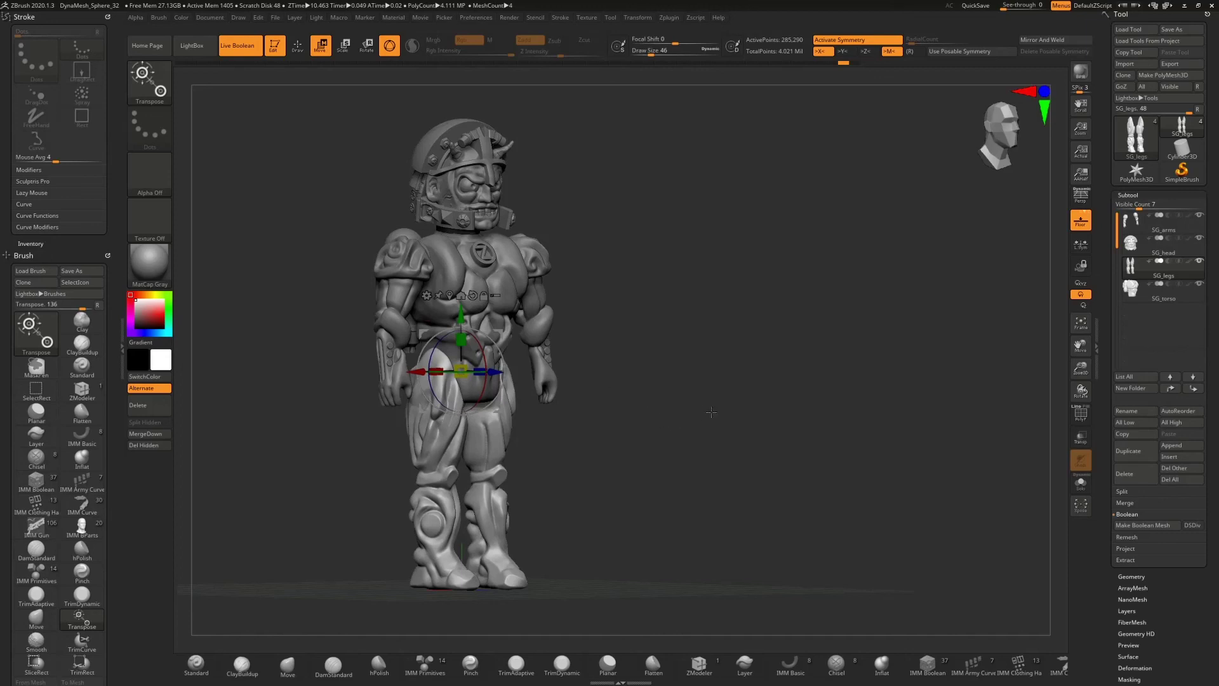
mouse_move(713, 413)
mouse_down()
mouse_move(659, 408)
mouse_move(722, 400)
mouse_up()
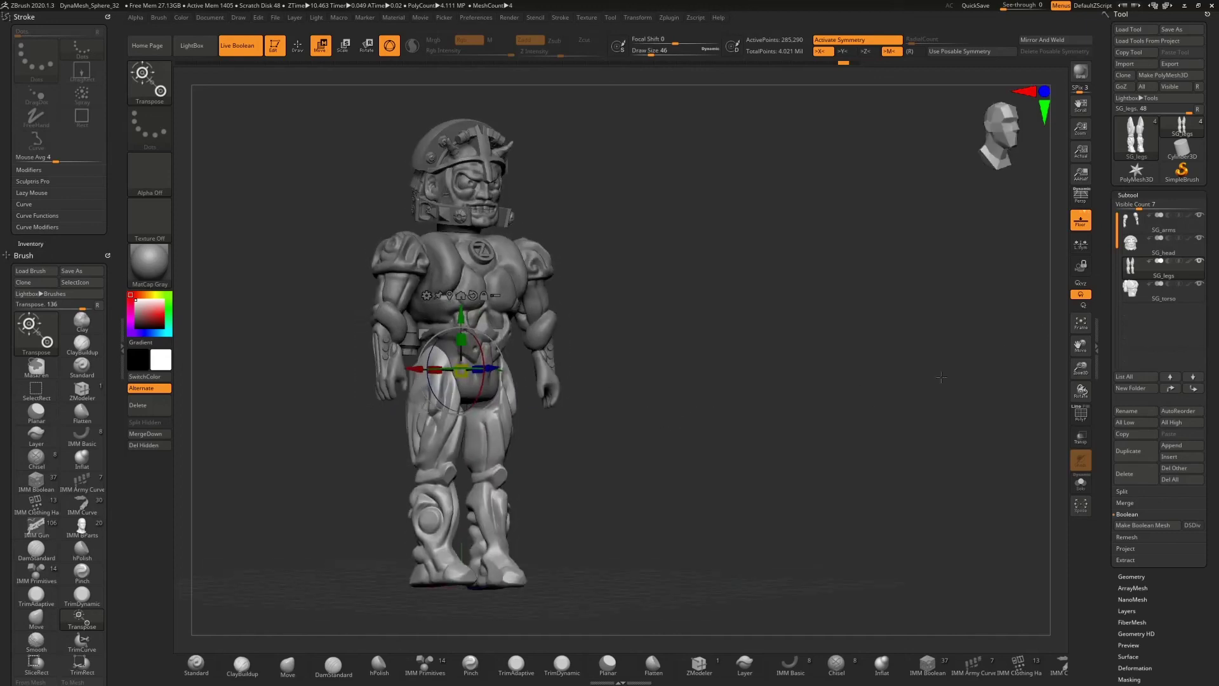
drag(941, 377, 869, 357)
- Slice the undersides of both feet flat just above the floor line with the TrimRect brush, working in side view
click(996, 138)
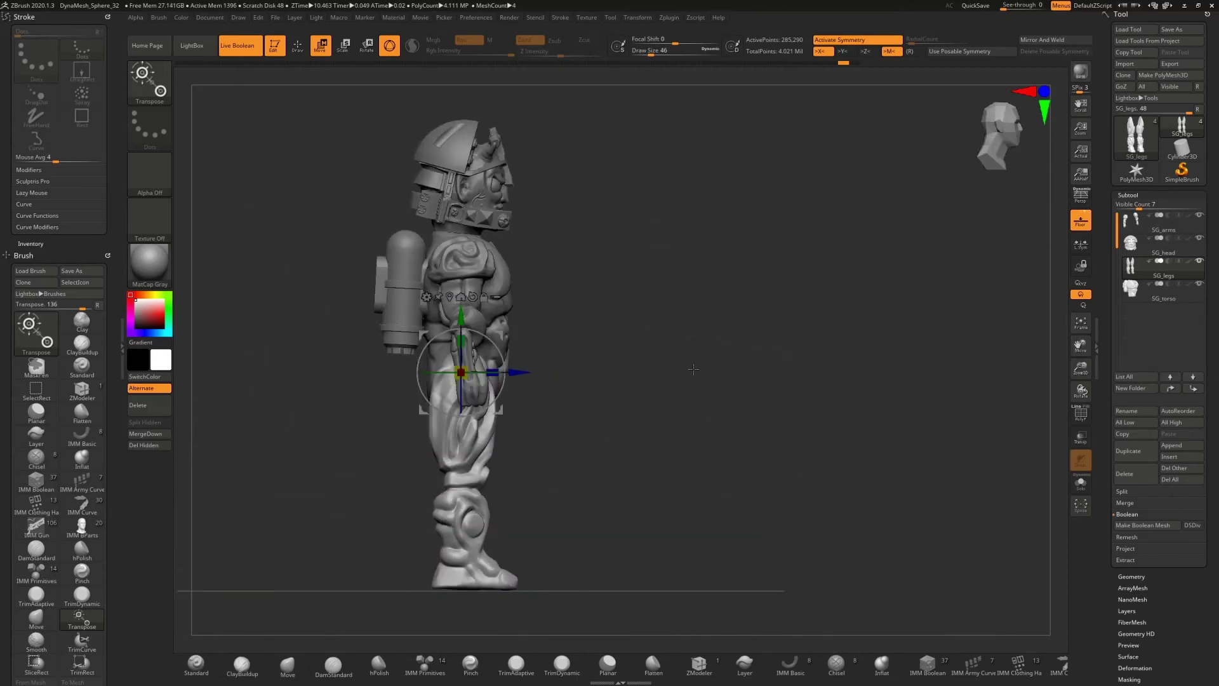
alt+drag(682, 381, 787, 330)
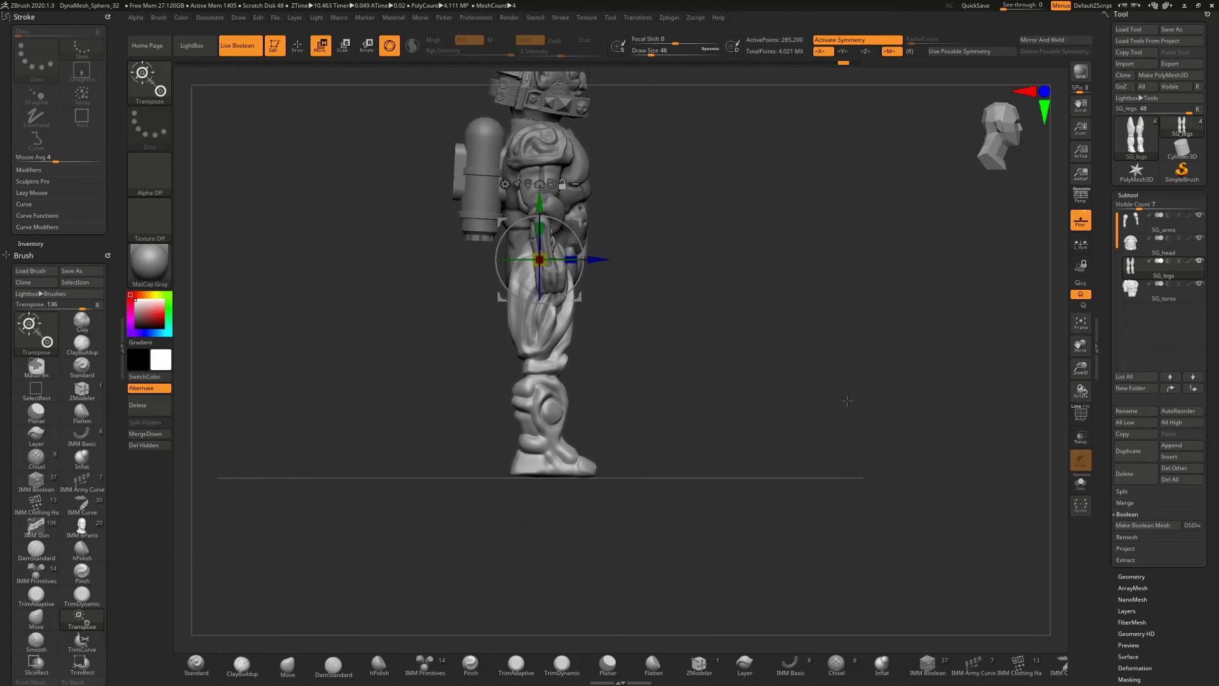
drag(1081, 370, 1078, 408)
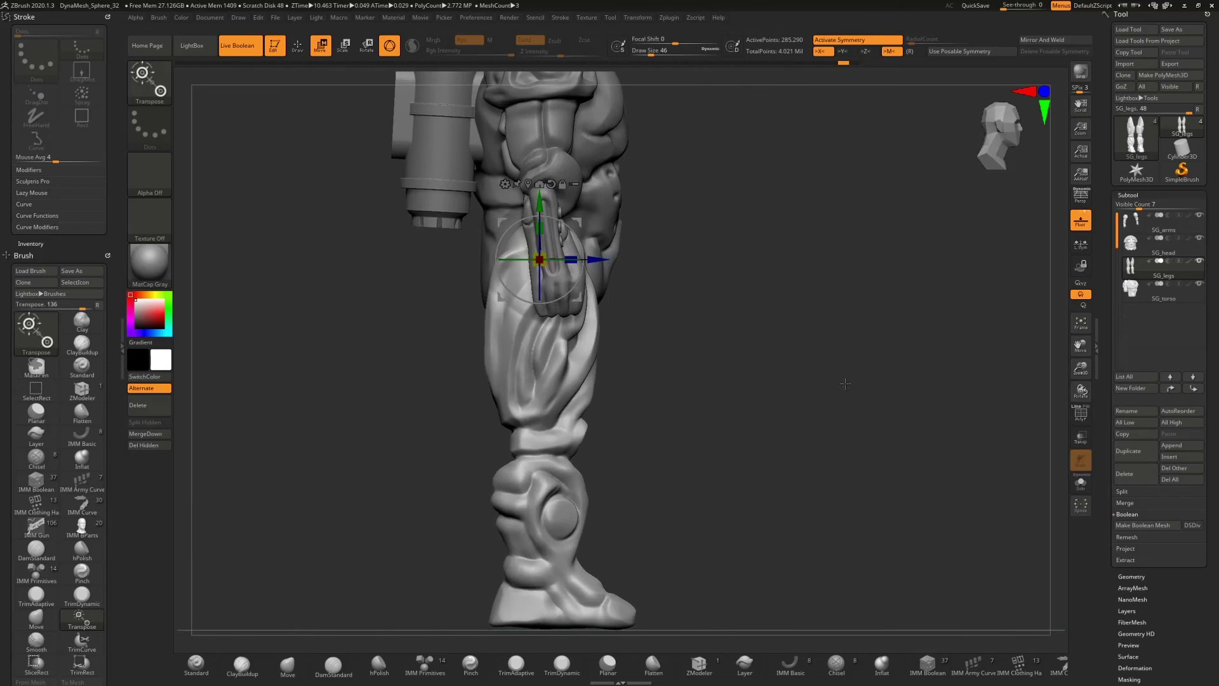
mouse_move(838, 338)
alt+mouse_down()
mouse_move(827, 267)
mouse_move(797, 251)
alt+mouse_up()
key(ctrl+shift)
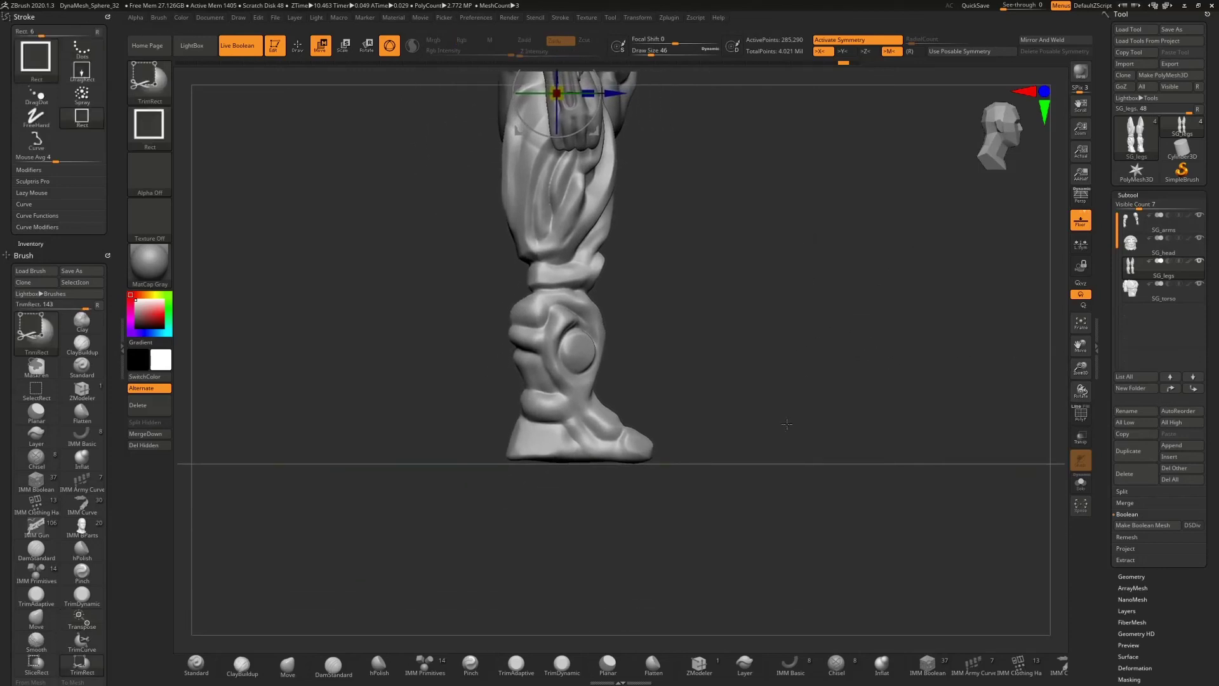
ctrl+shift+drag(745, 500, 466, 474)
ctrl+shift+drag(711, 492, 480, 455)
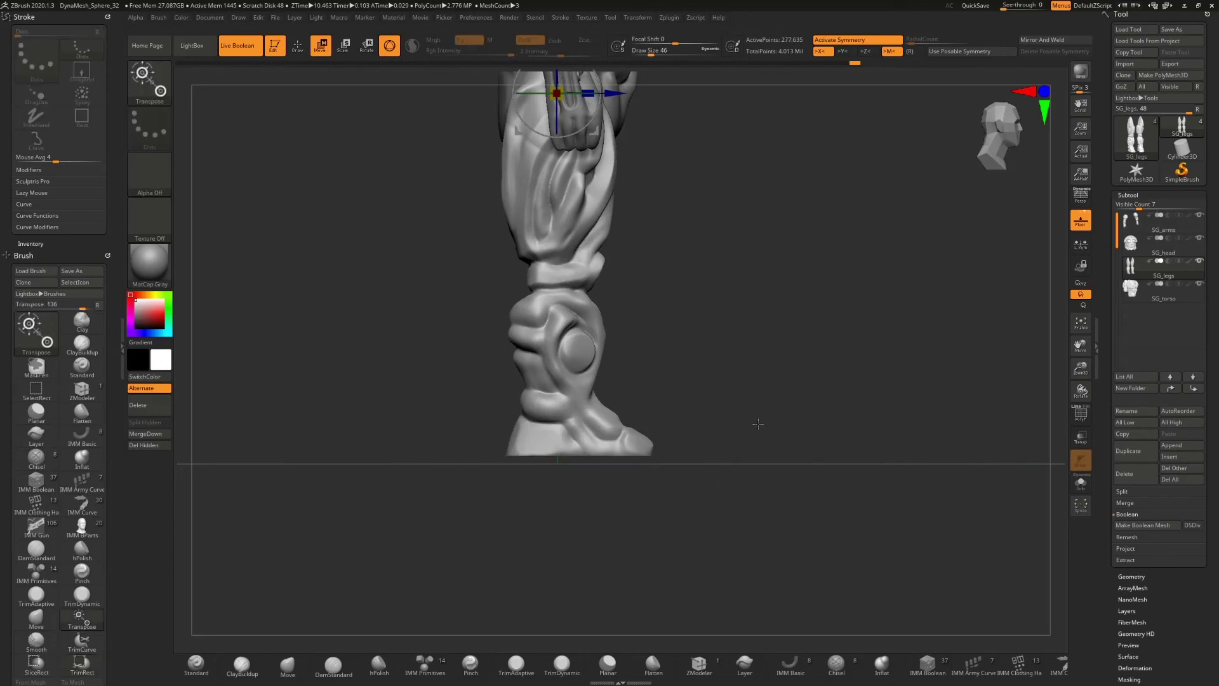
- Examine the trimmed feet and the complete figure's stance and proportions from the front and slightly turned angles
mouse_move(753, 409)
mouse_down()
mouse_move(735, 359)
mouse_move(713, 390)
mouse_move(630, 285)
mouse_up()
drag(725, 311, 704, 399)
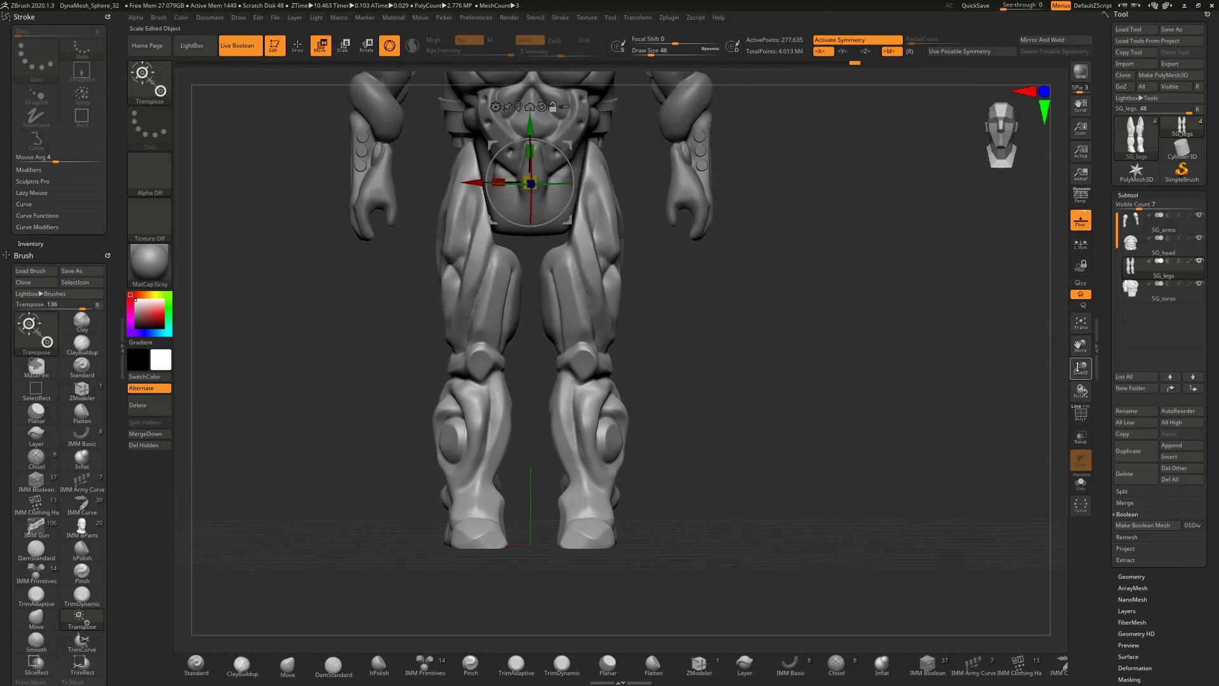
drag(1080, 368, 763, 298)
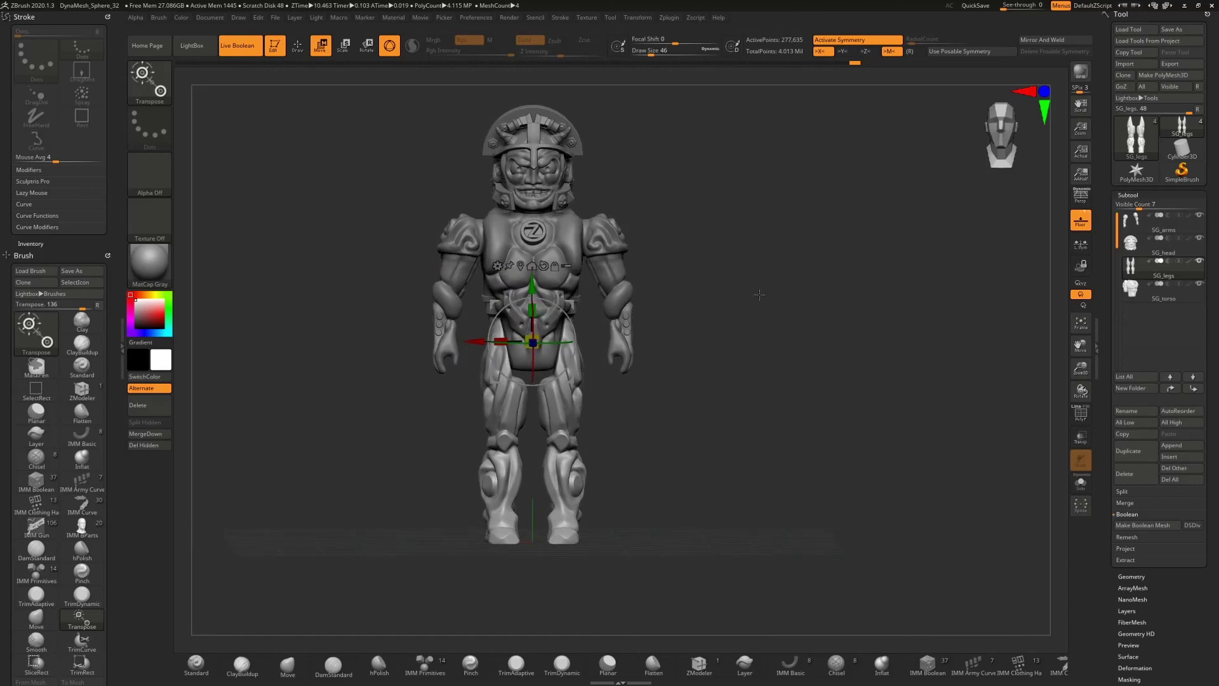
drag(760, 295, 789, 310)
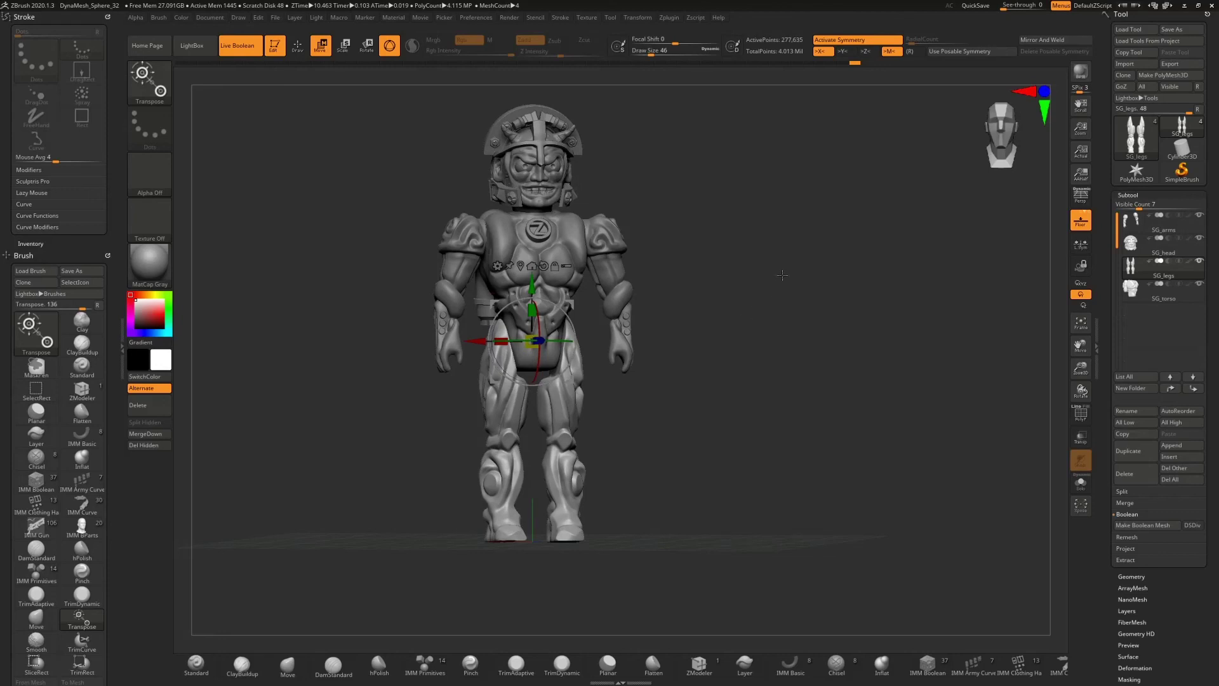
drag(786, 278, 784, 290)
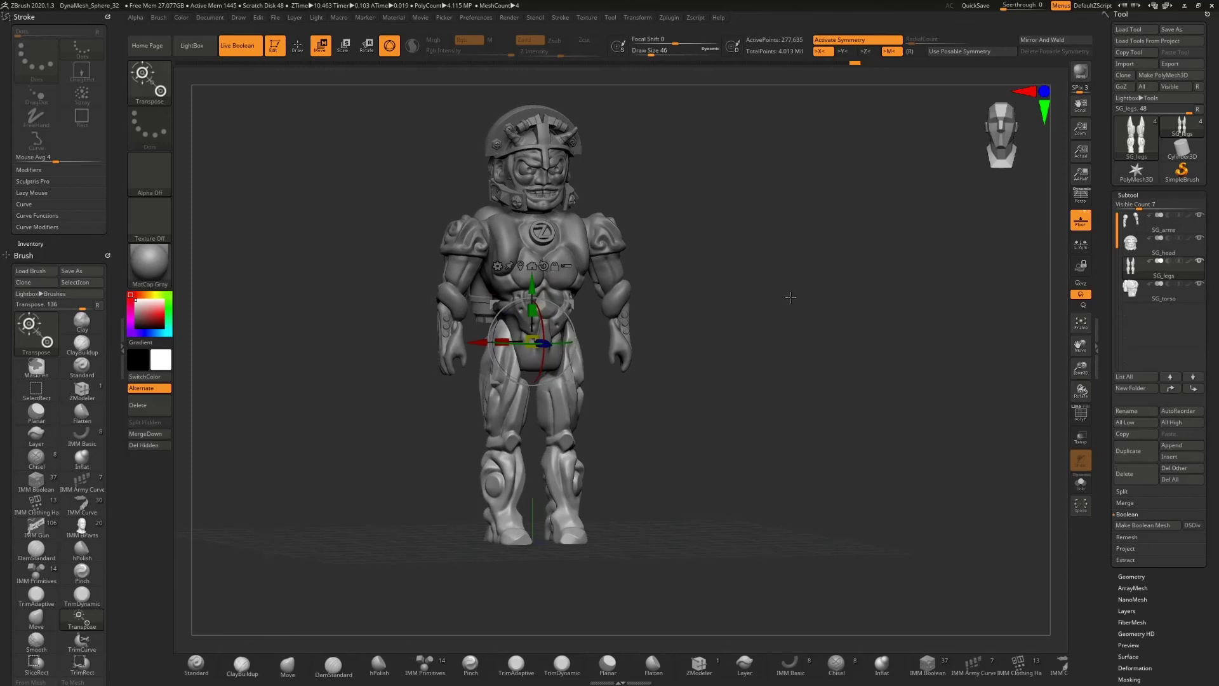
drag(791, 297, 763, 306)
mouse_move(791, 298)
mouse_down()
mouse_move(803, 295)
mouse_move(763, 301)
mouse_move(779, 303)
mouse_up()
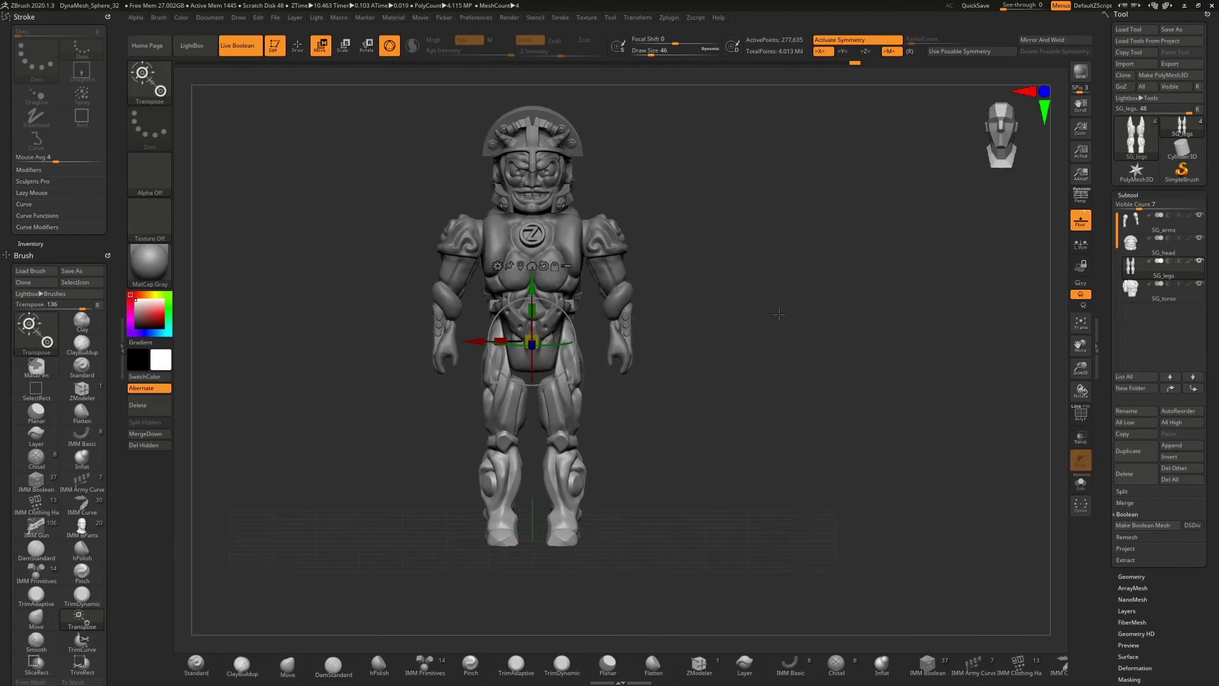
mouse_move(783, 314)
mouse_down()
mouse_move(829, 305)
mouse_move(779, 314)
mouse_up()
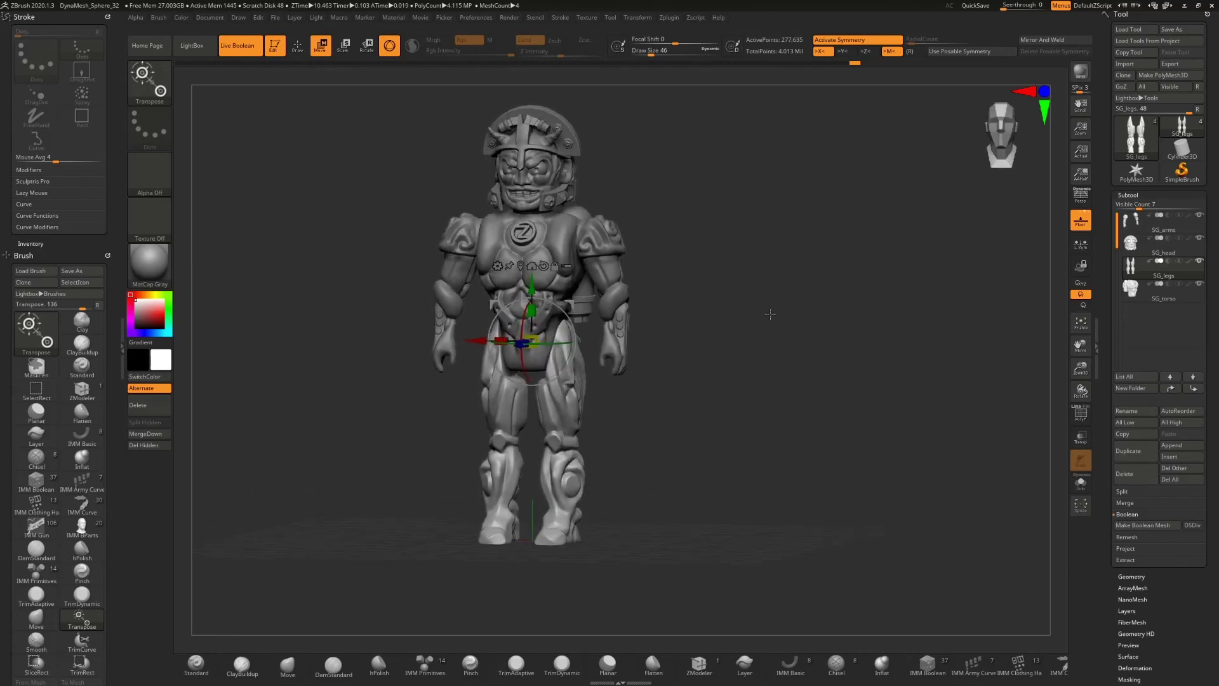
drag(759, 317, 785, 319)
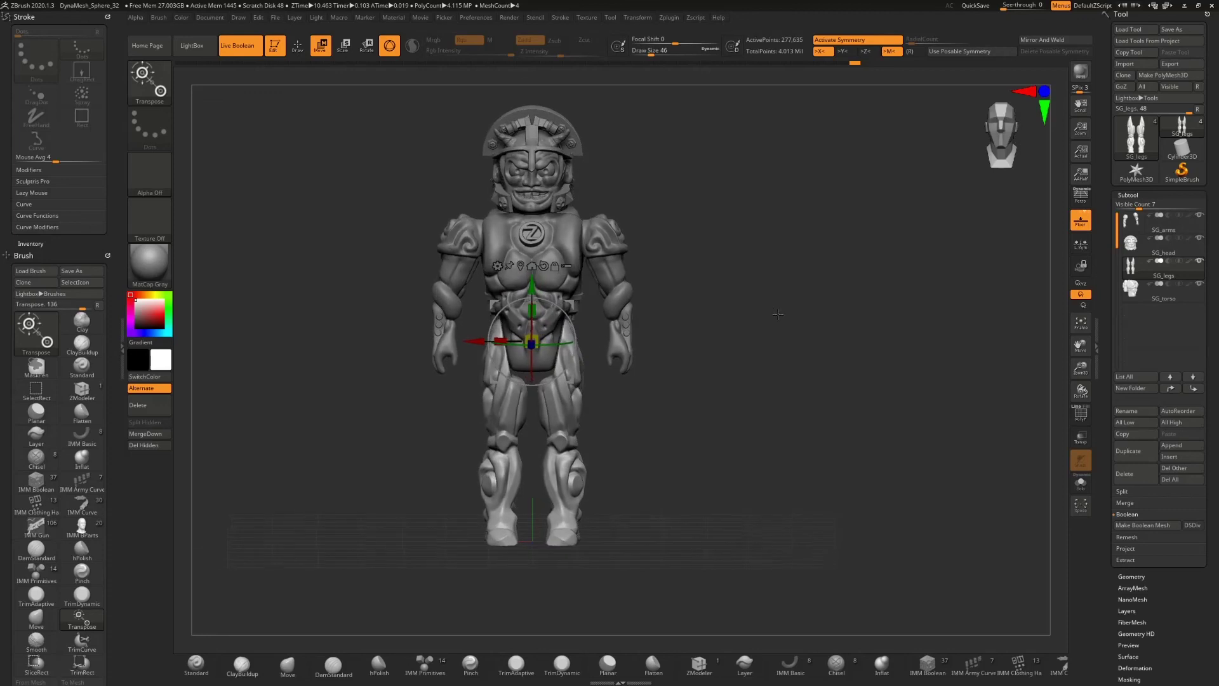
mouse_move(778, 313)
mouse_down()
mouse_move(775, 277)
mouse_move(845, 297)
mouse_move(867, 318)
mouse_move(821, 328)
mouse_move(778, 313)
mouse_move(824, 309)
mouse_move(771, 313)
mouse_move(804, 295)
mouse_move(782, 293)
mouse_move(812, 294)
mouse_move(798, 309)
mouse_up()
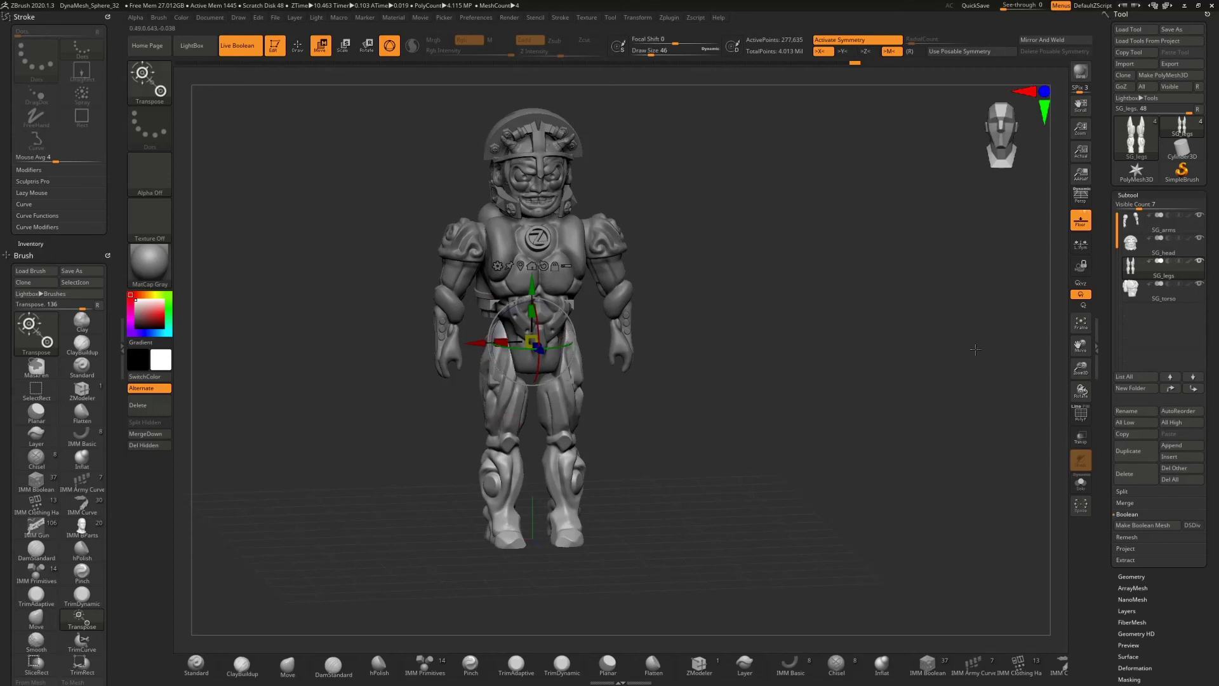
- Hide SG_torso to examine the separate head, arms and legs, show it again and review the complete figure
click(1200, 283)
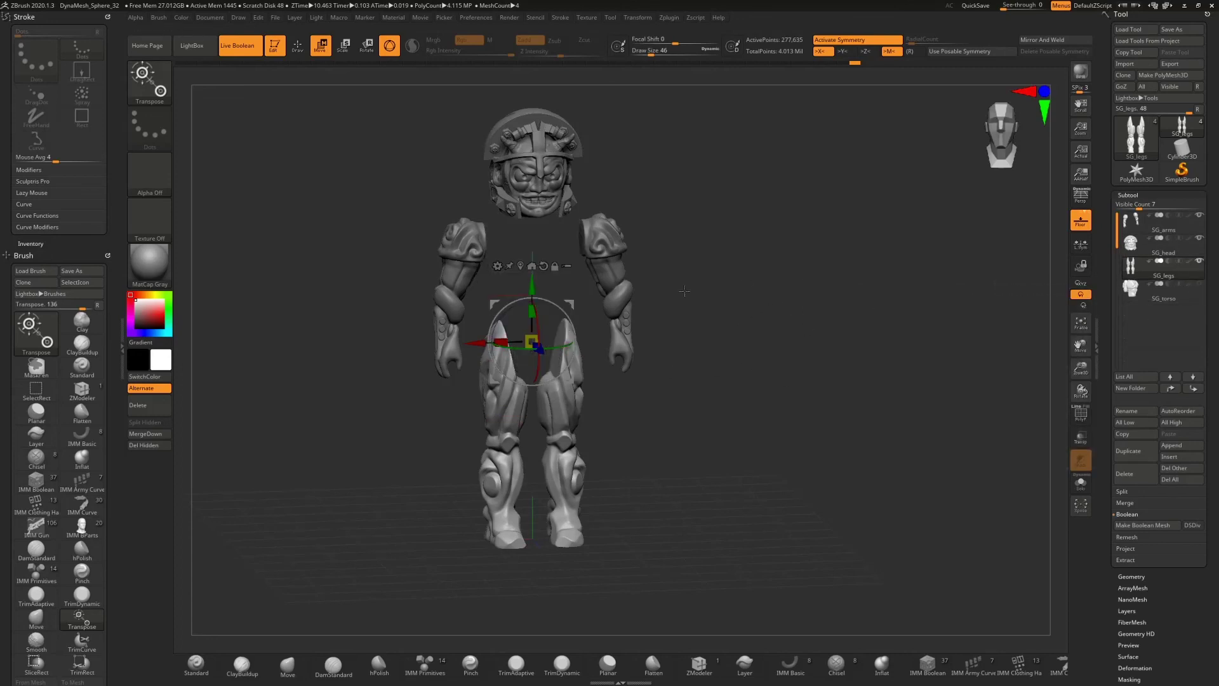
drag(684, 290, 591, 324)
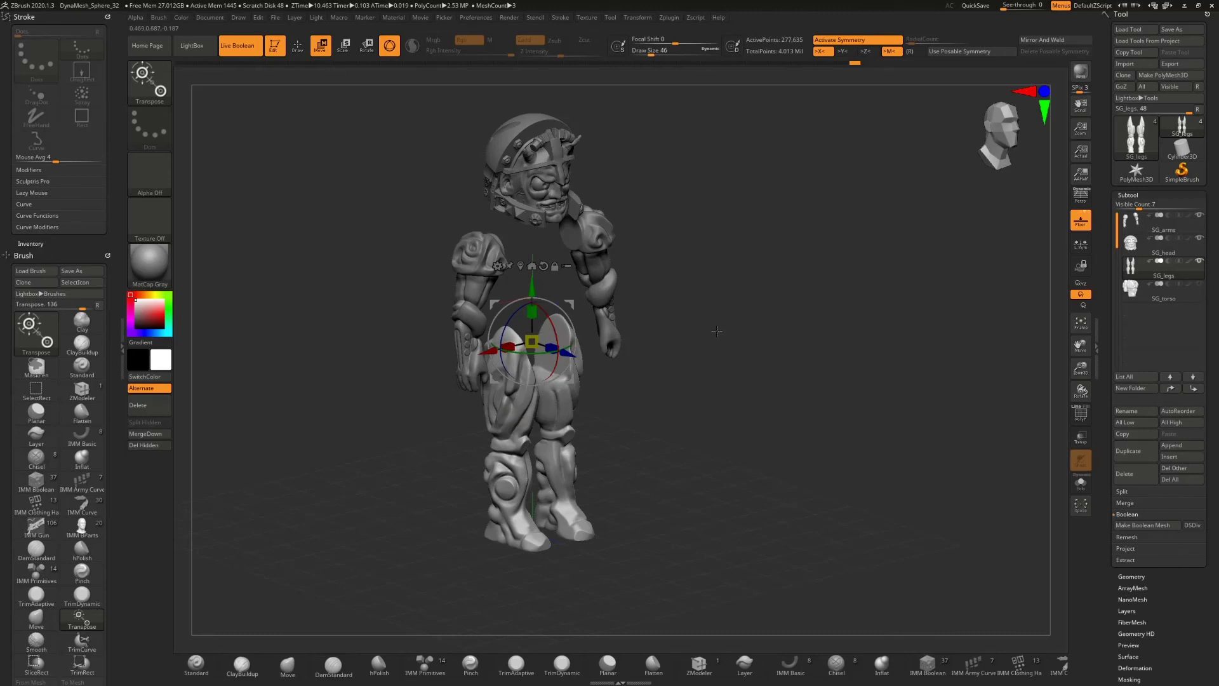
drag(716, 331, 699, 319)
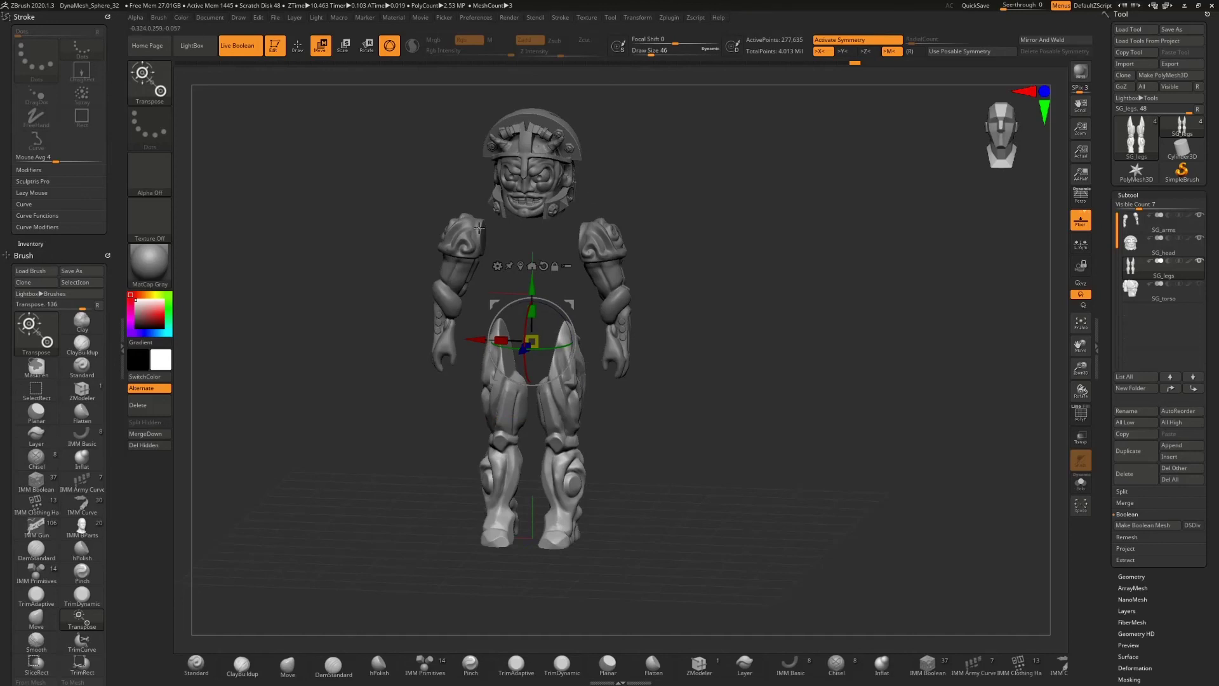
key(ctrl+z)
key(ctrl+z)
key(ctrl+z)
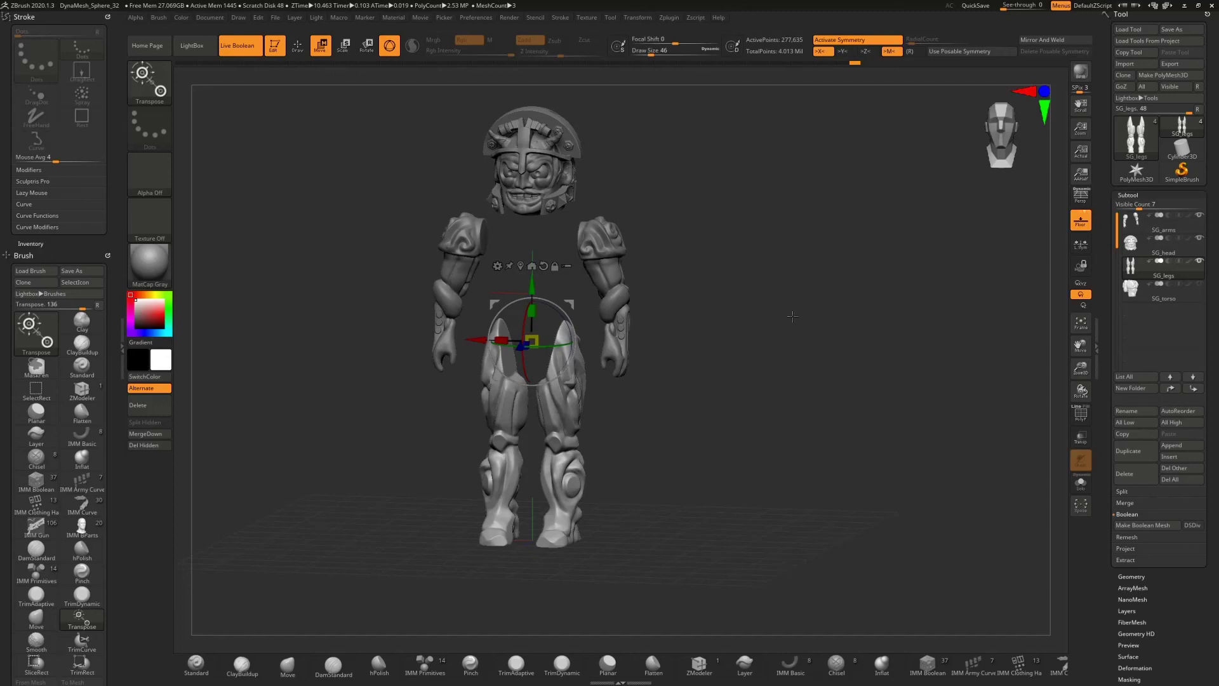
click(1200, 284)
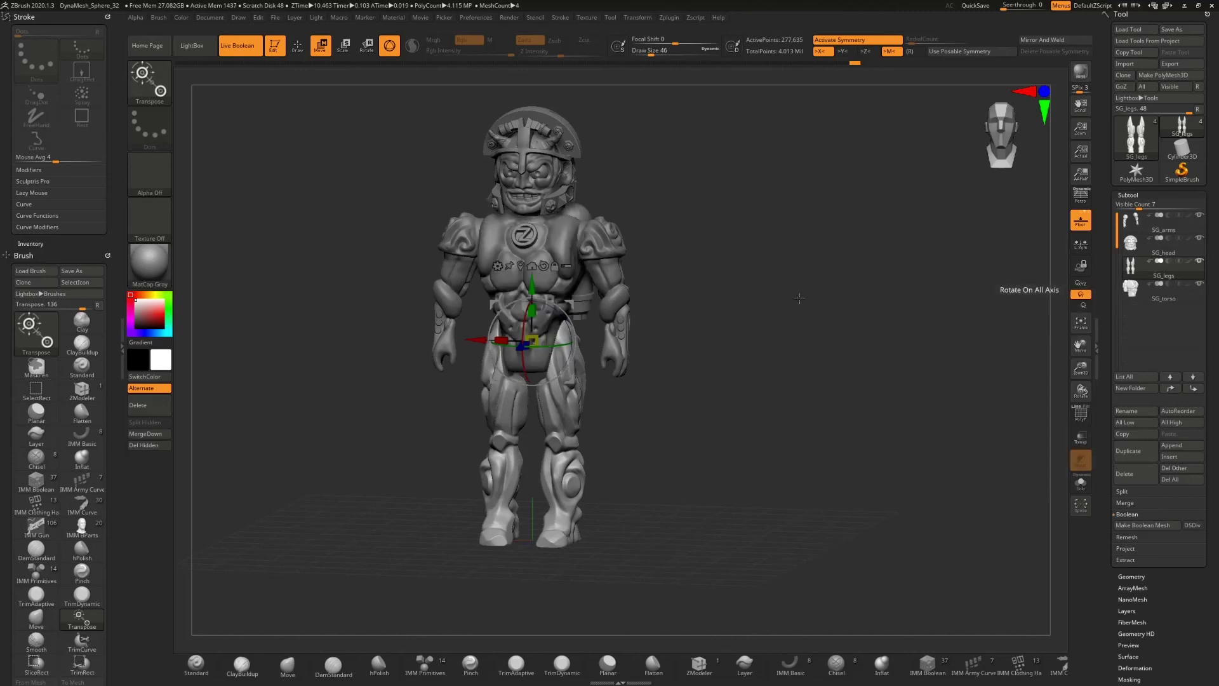
drag(707, 305, 764, 264)
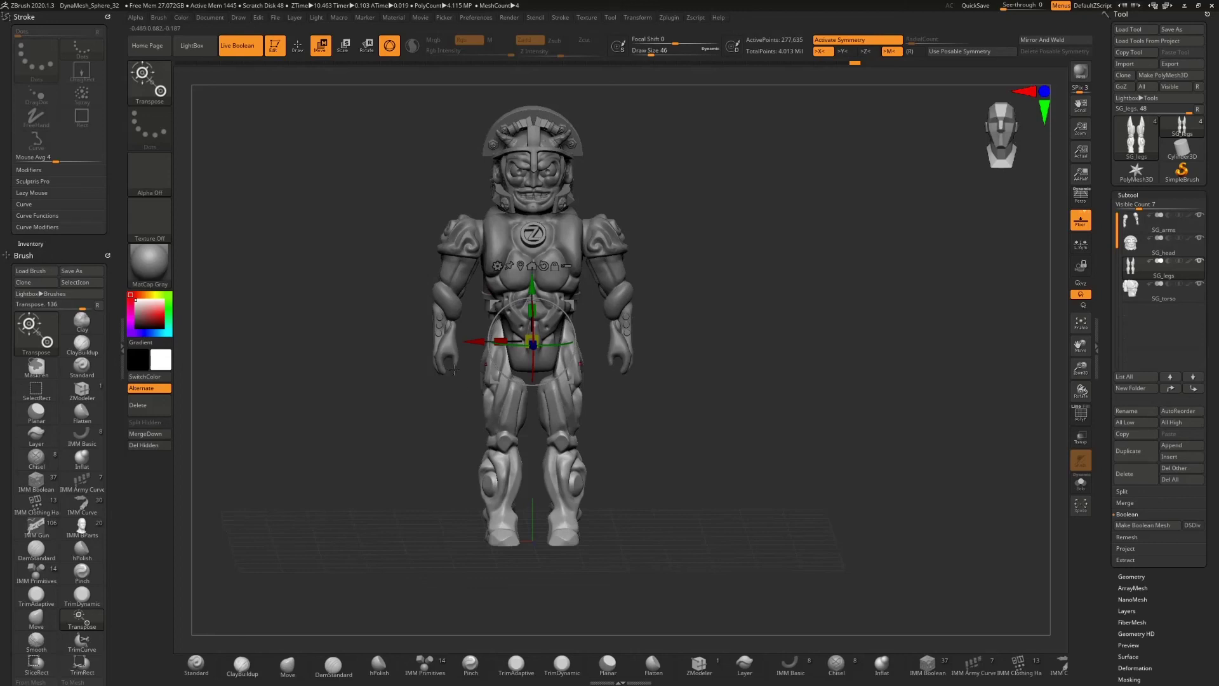
drag(701, 308, 715, 305)
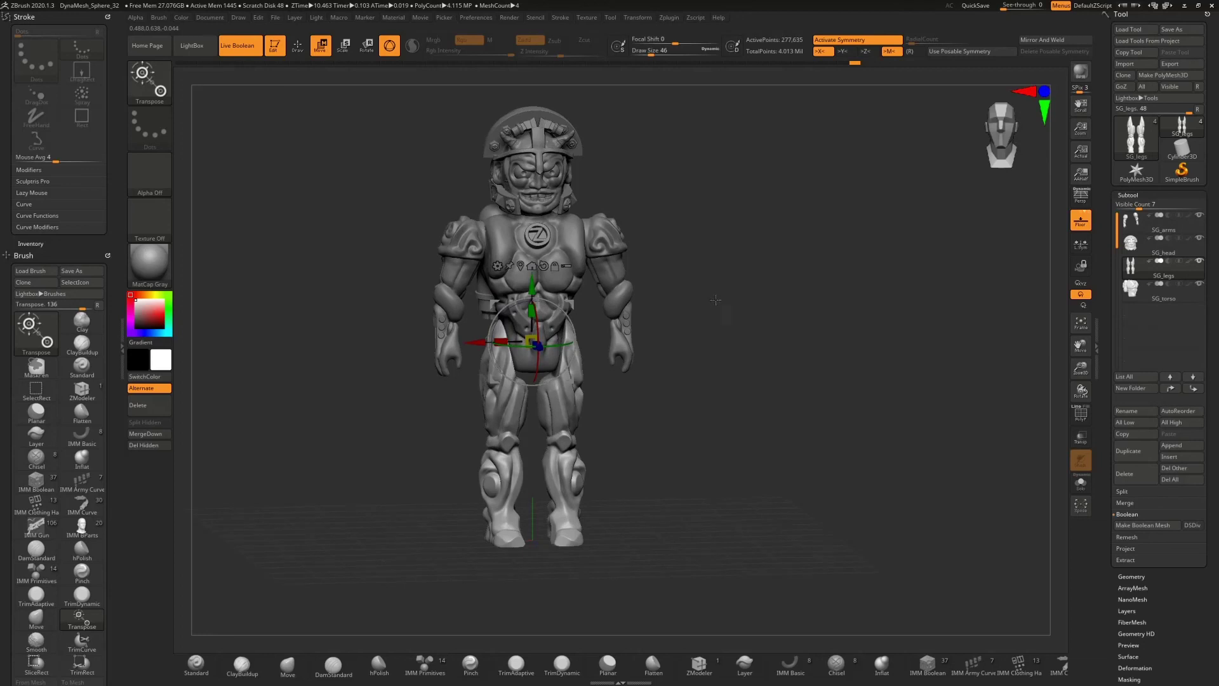
drag(724, 301, 725, 291)
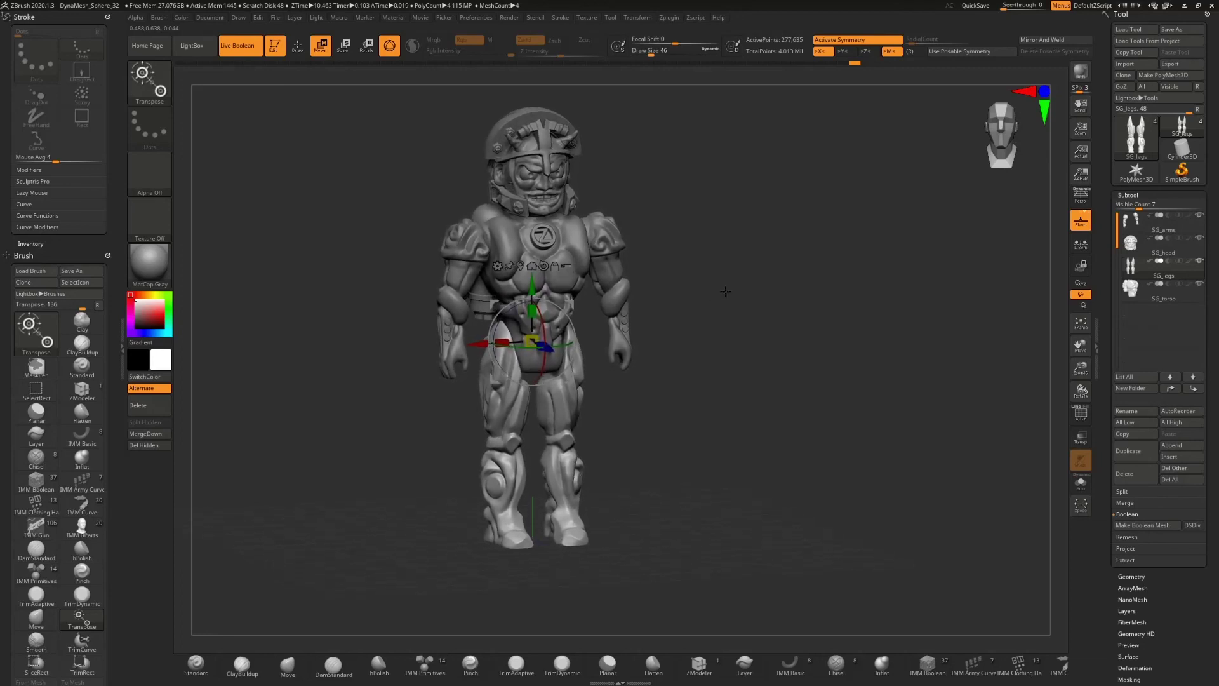